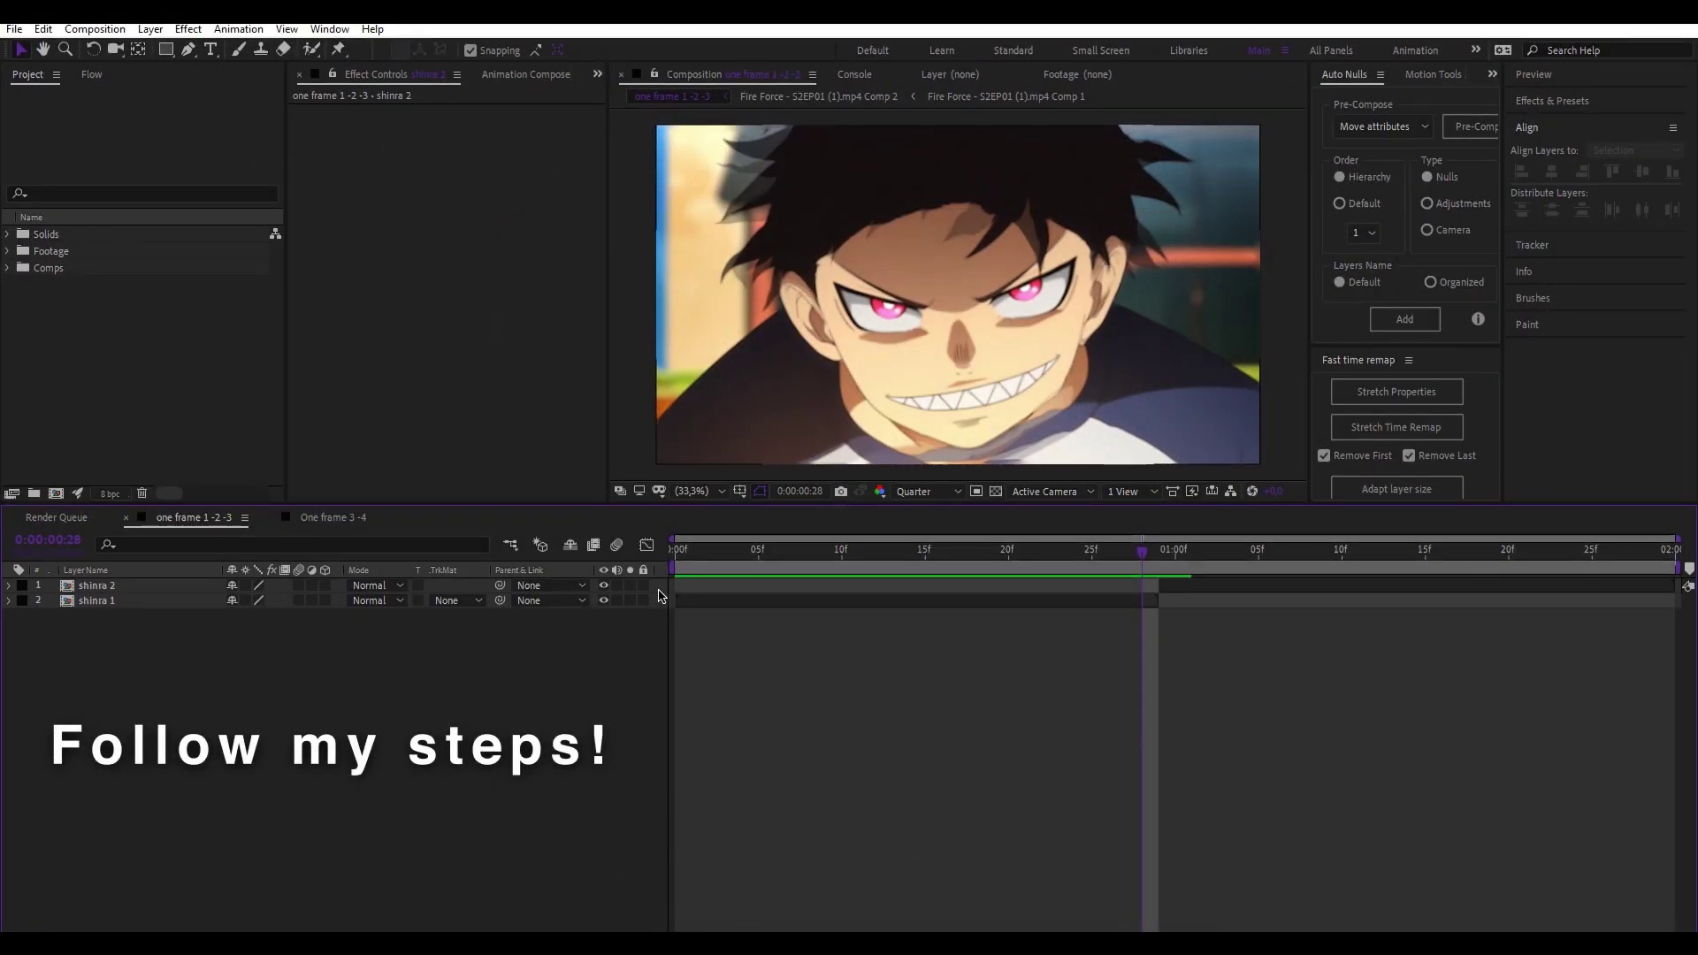
Step: Add an adjustment layer above the shinra clips, split it, and delete its earlier part
right_click(700, 595)
mouse_move(710, 600)
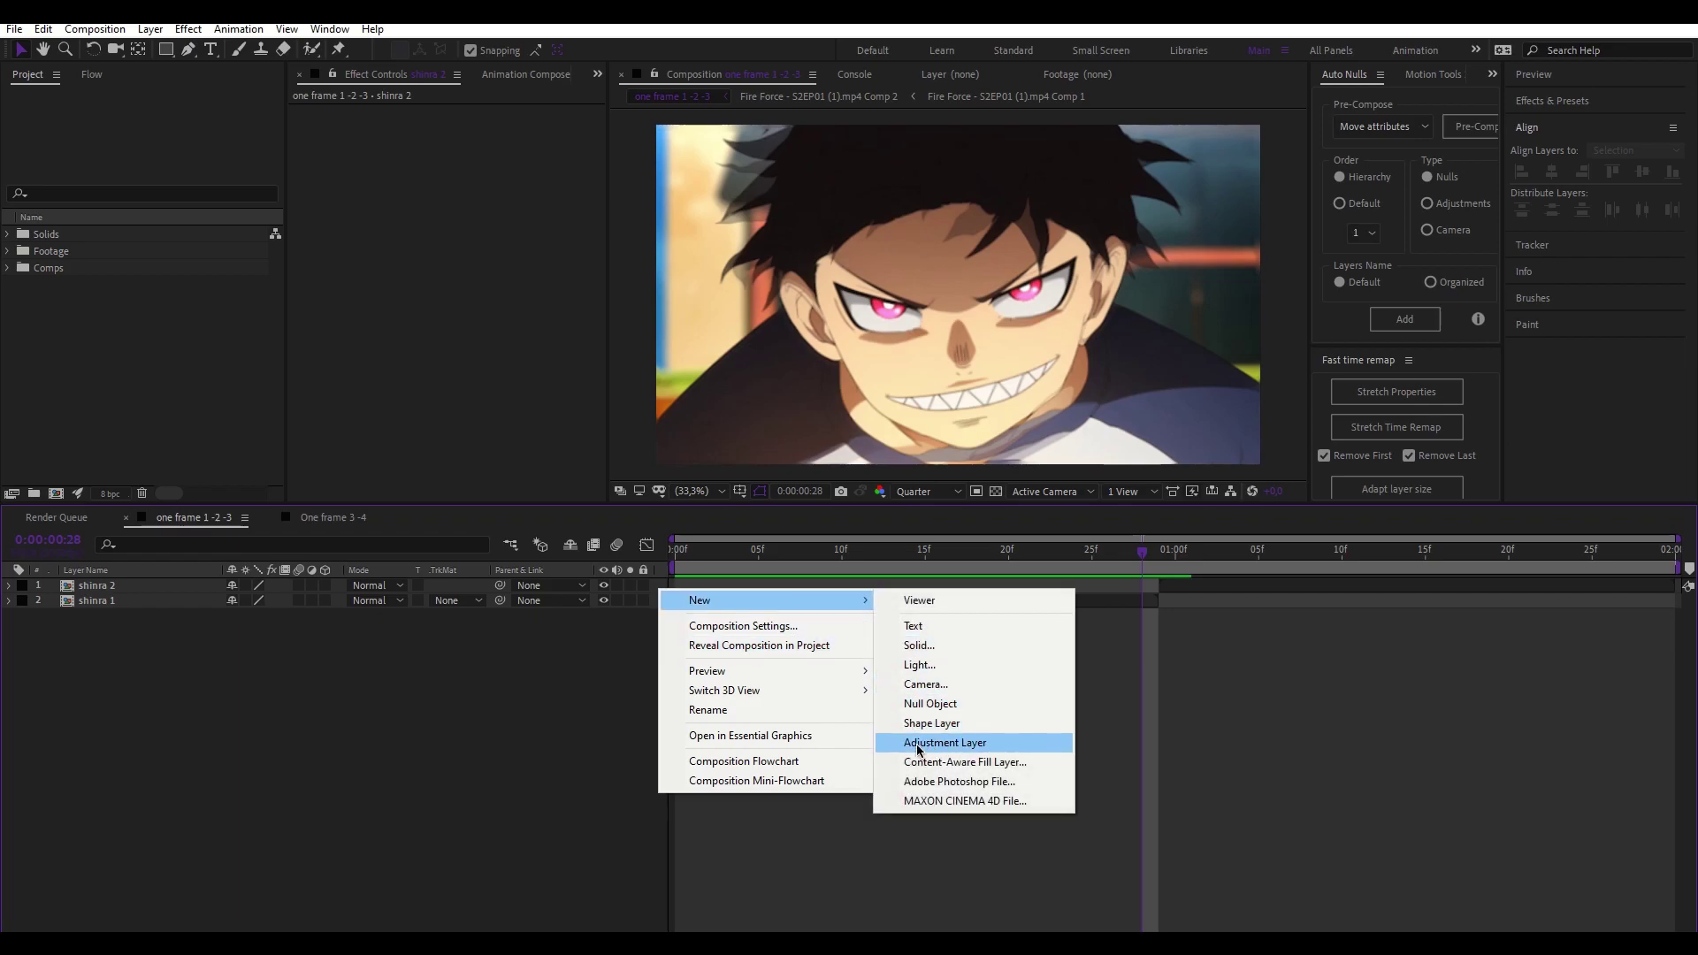
click(1162, 590)
key(ctrl+alt+y)
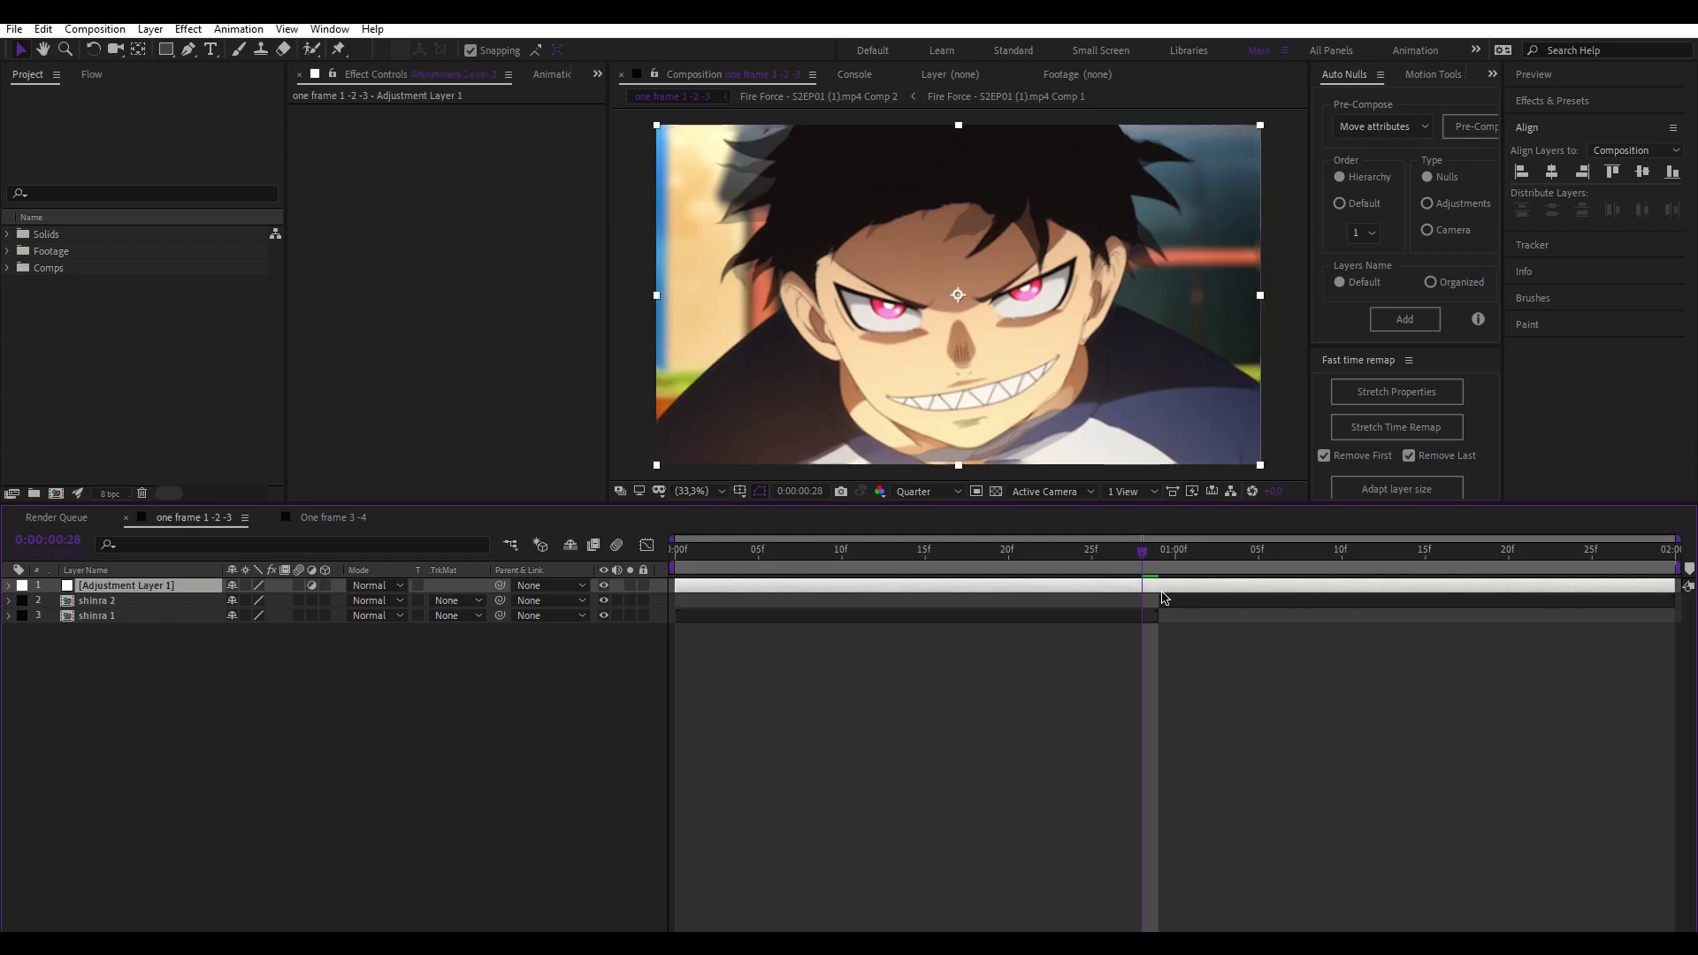
key(ctrl+shift+d)
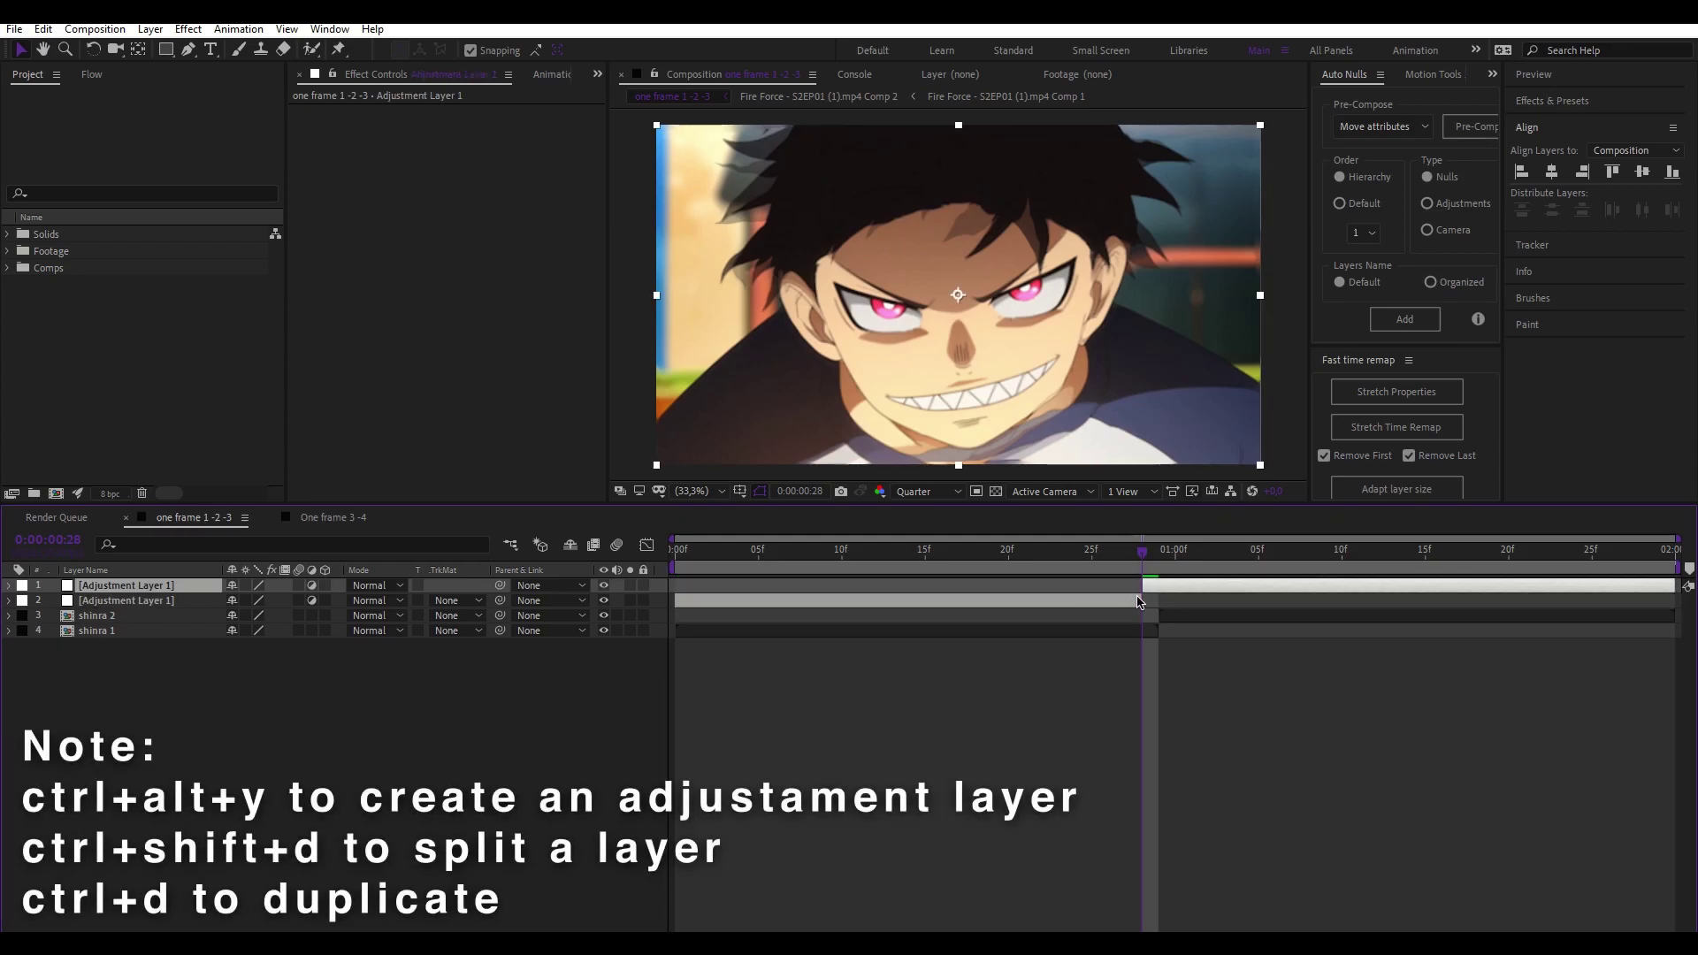
click(1140, 602)
key(Delete)
Step: Trim the adjustment layer to a single frame and slide it to frame 28
click(1156, 571)
click(1155, 591)
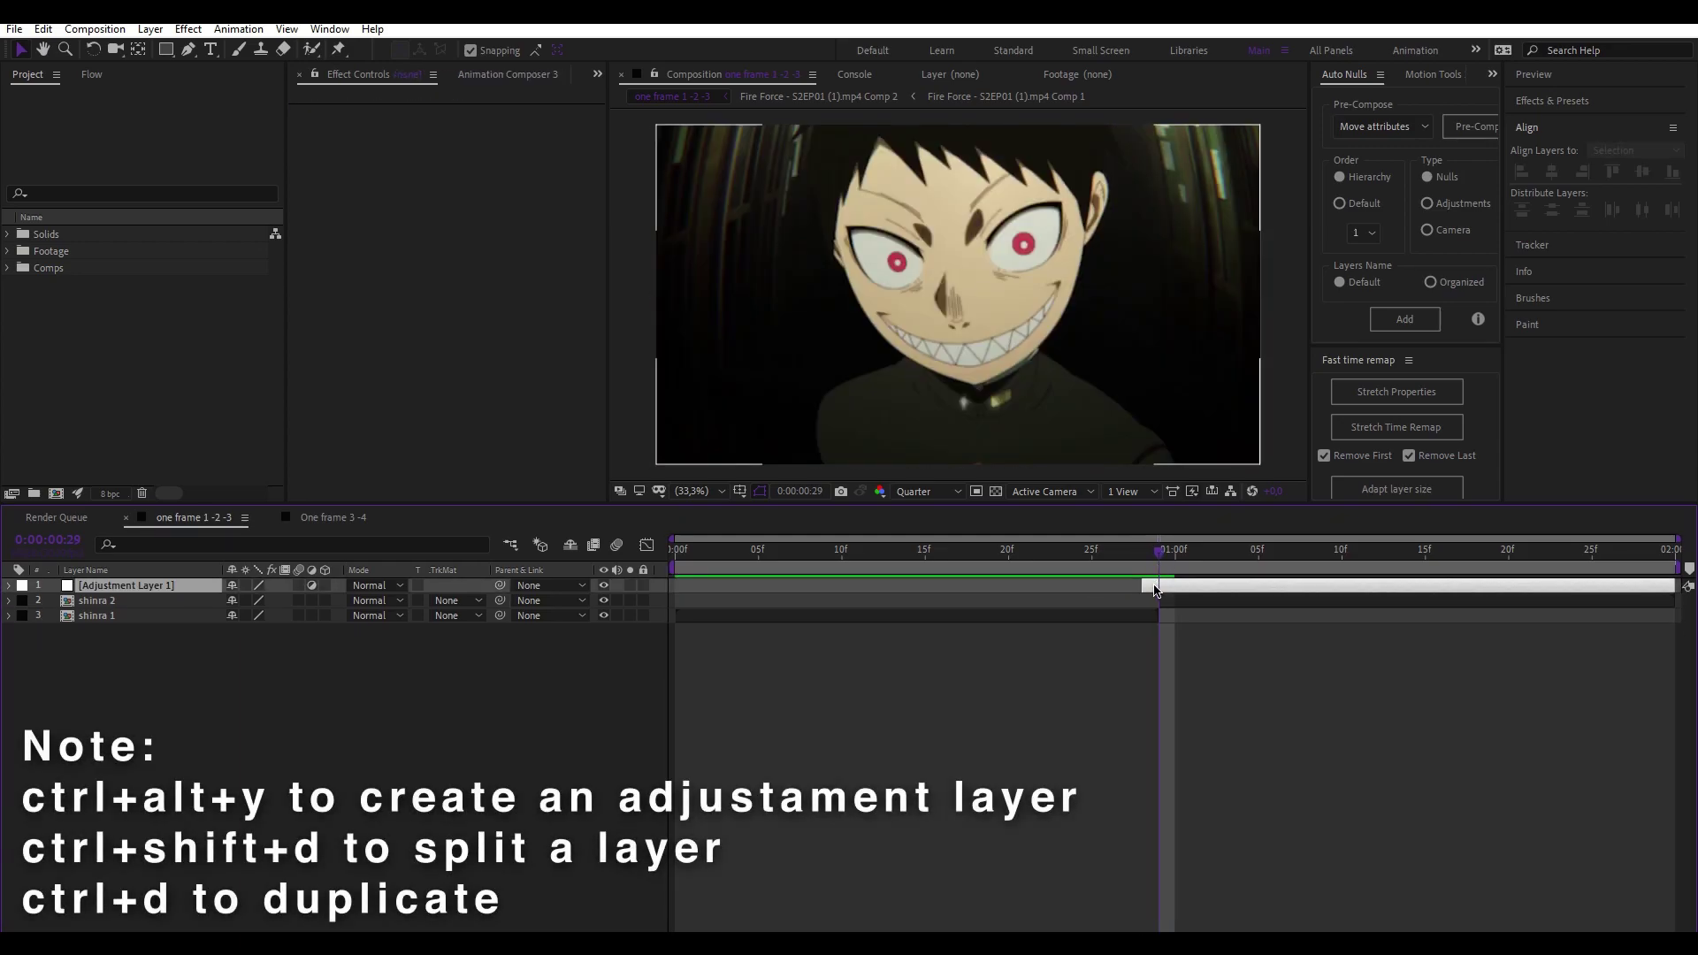
key(alt+bracketright)
key(Page_Up)
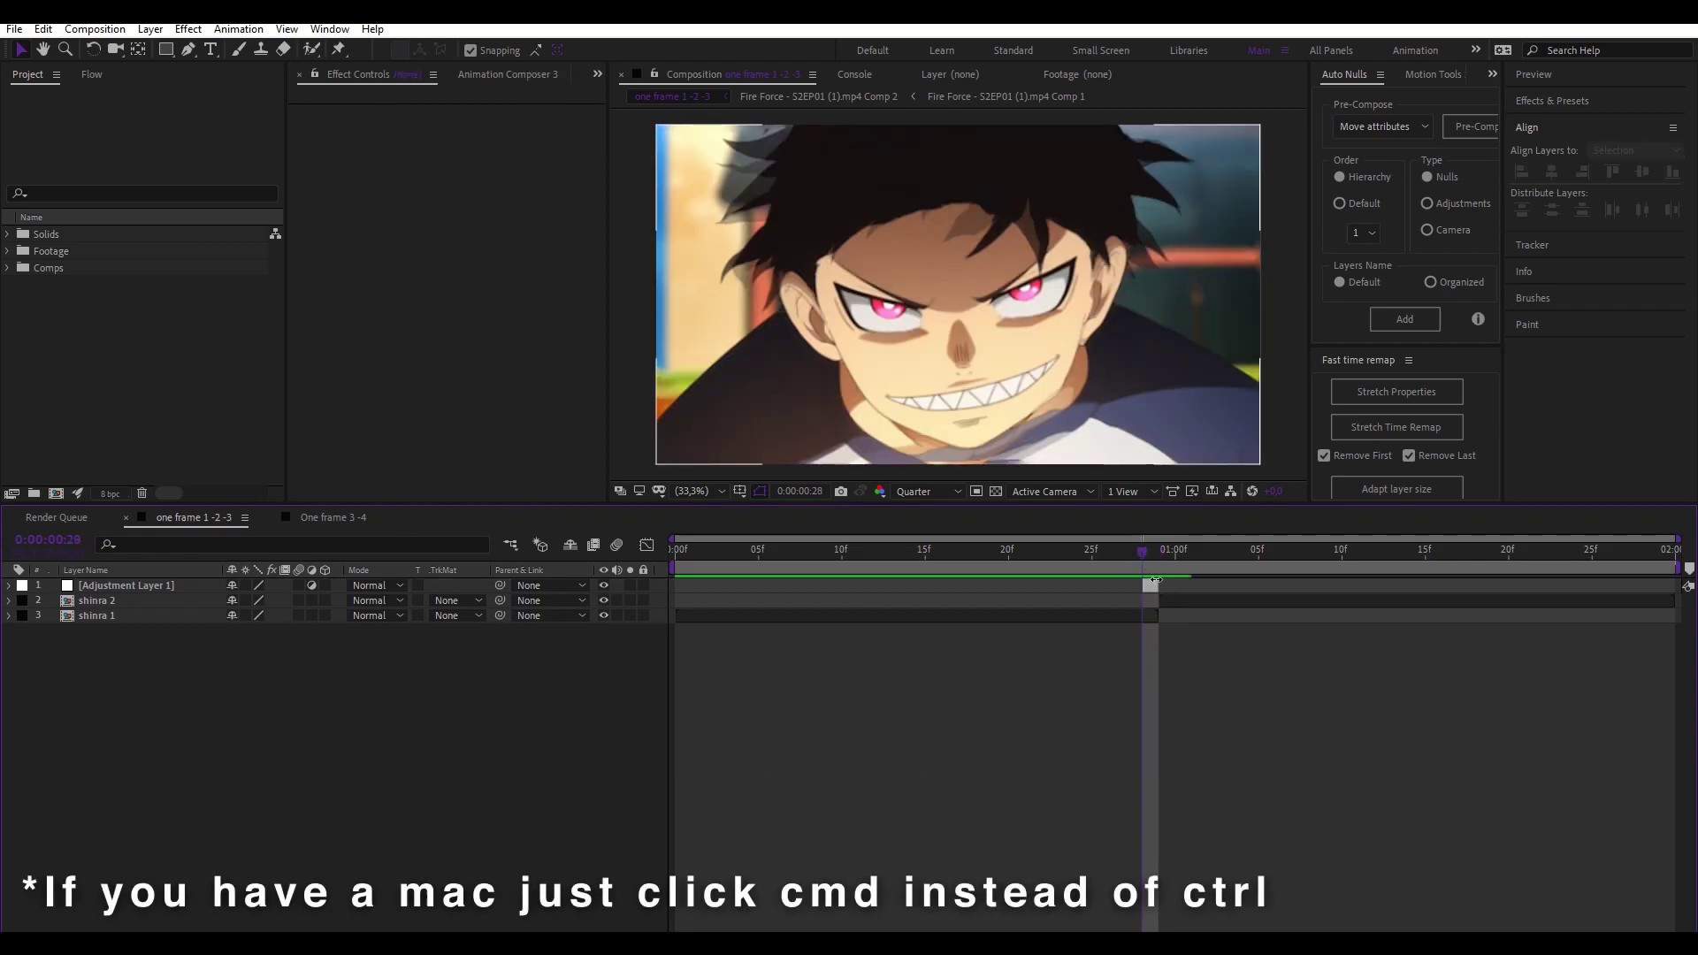
drag(1153, 589, 1119, 592)
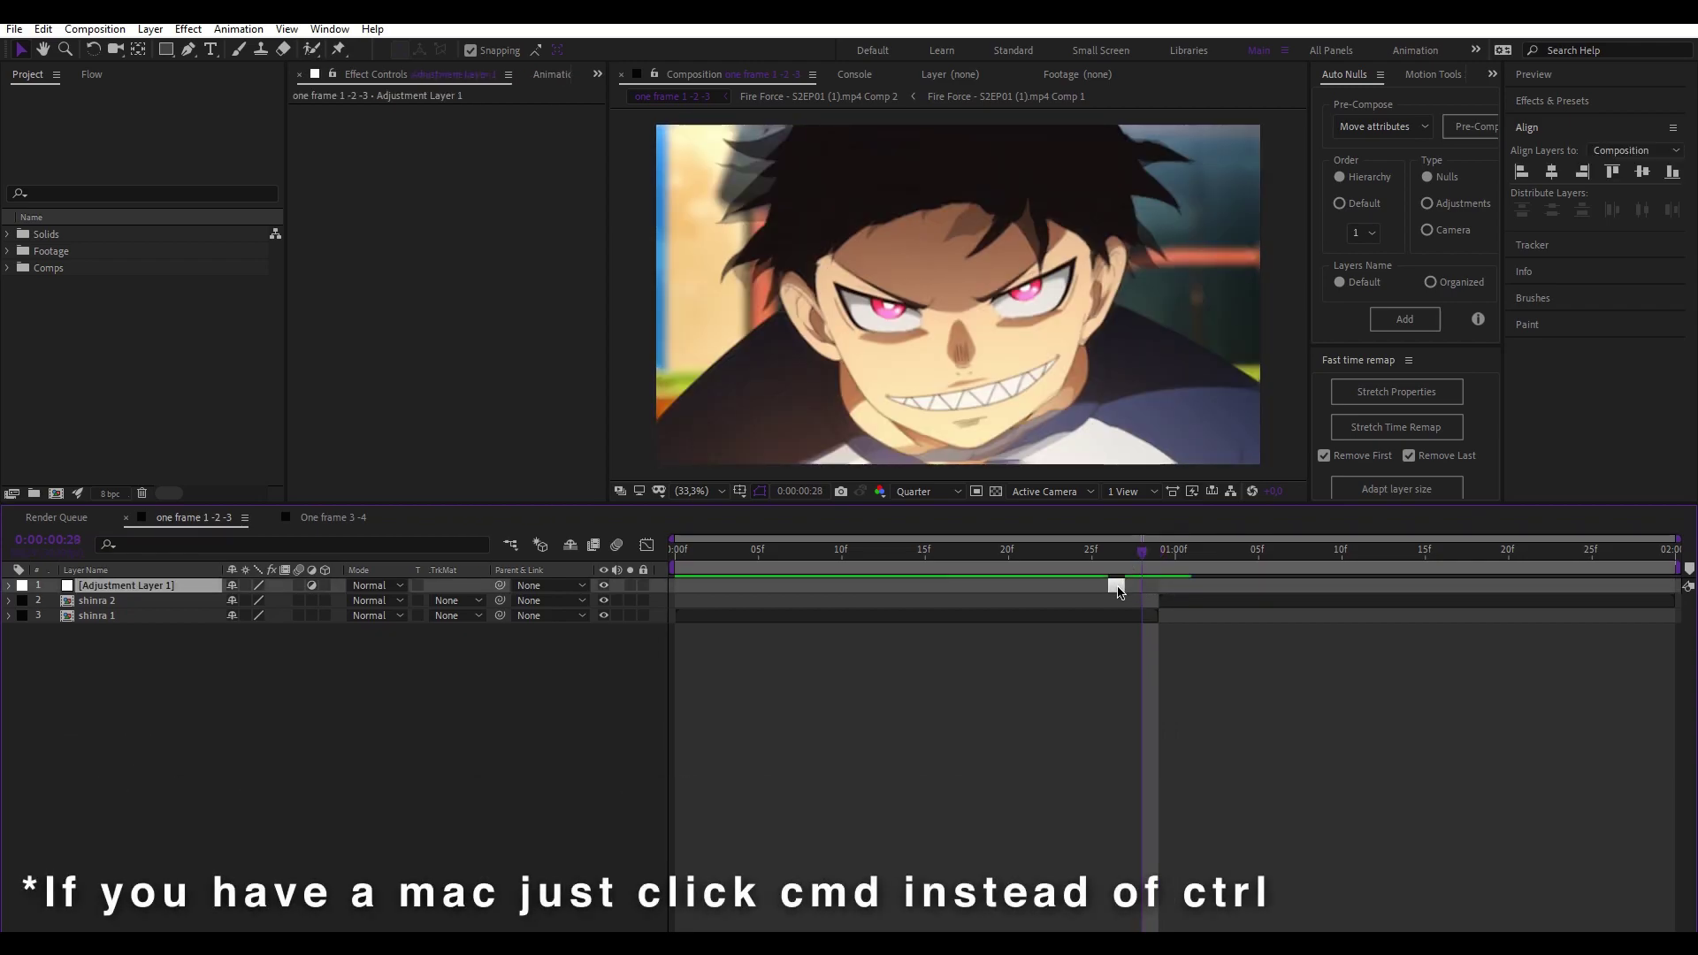
Step: Duplicate the one-frame layer and shift the copies one frame later
key(ctrl+d)
key(ctrl+d)
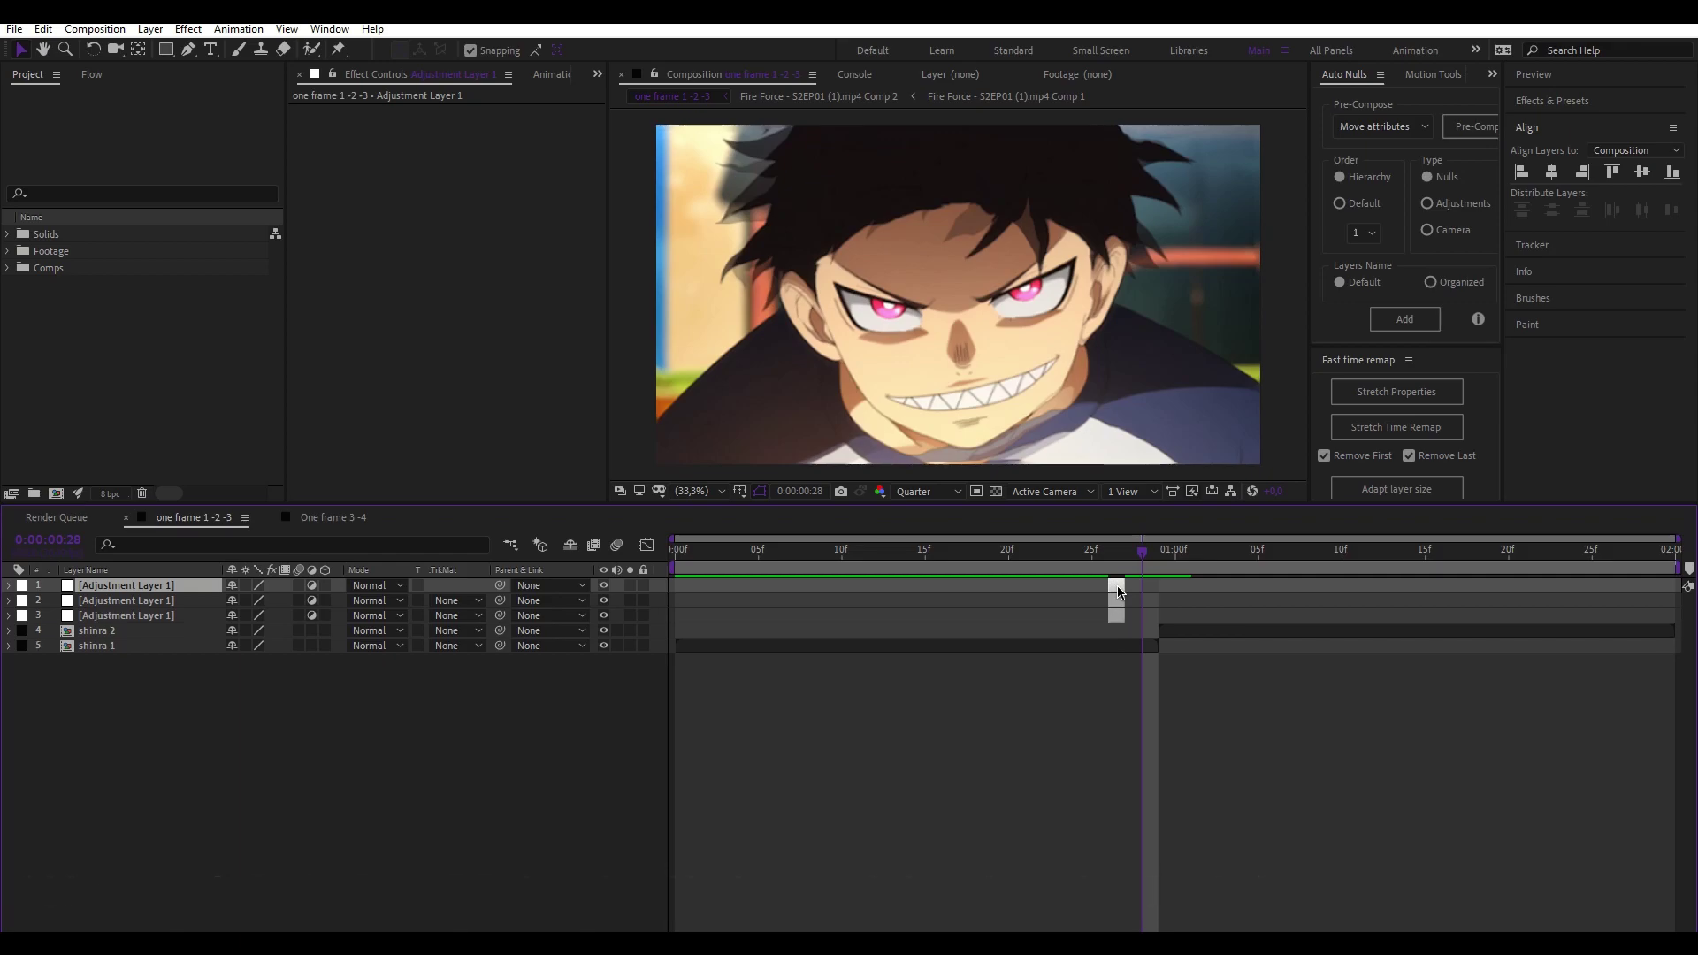
key(alt+Page_Down)
click(1115, 600)
key(alt+Page_Down)
click(1148, 759)
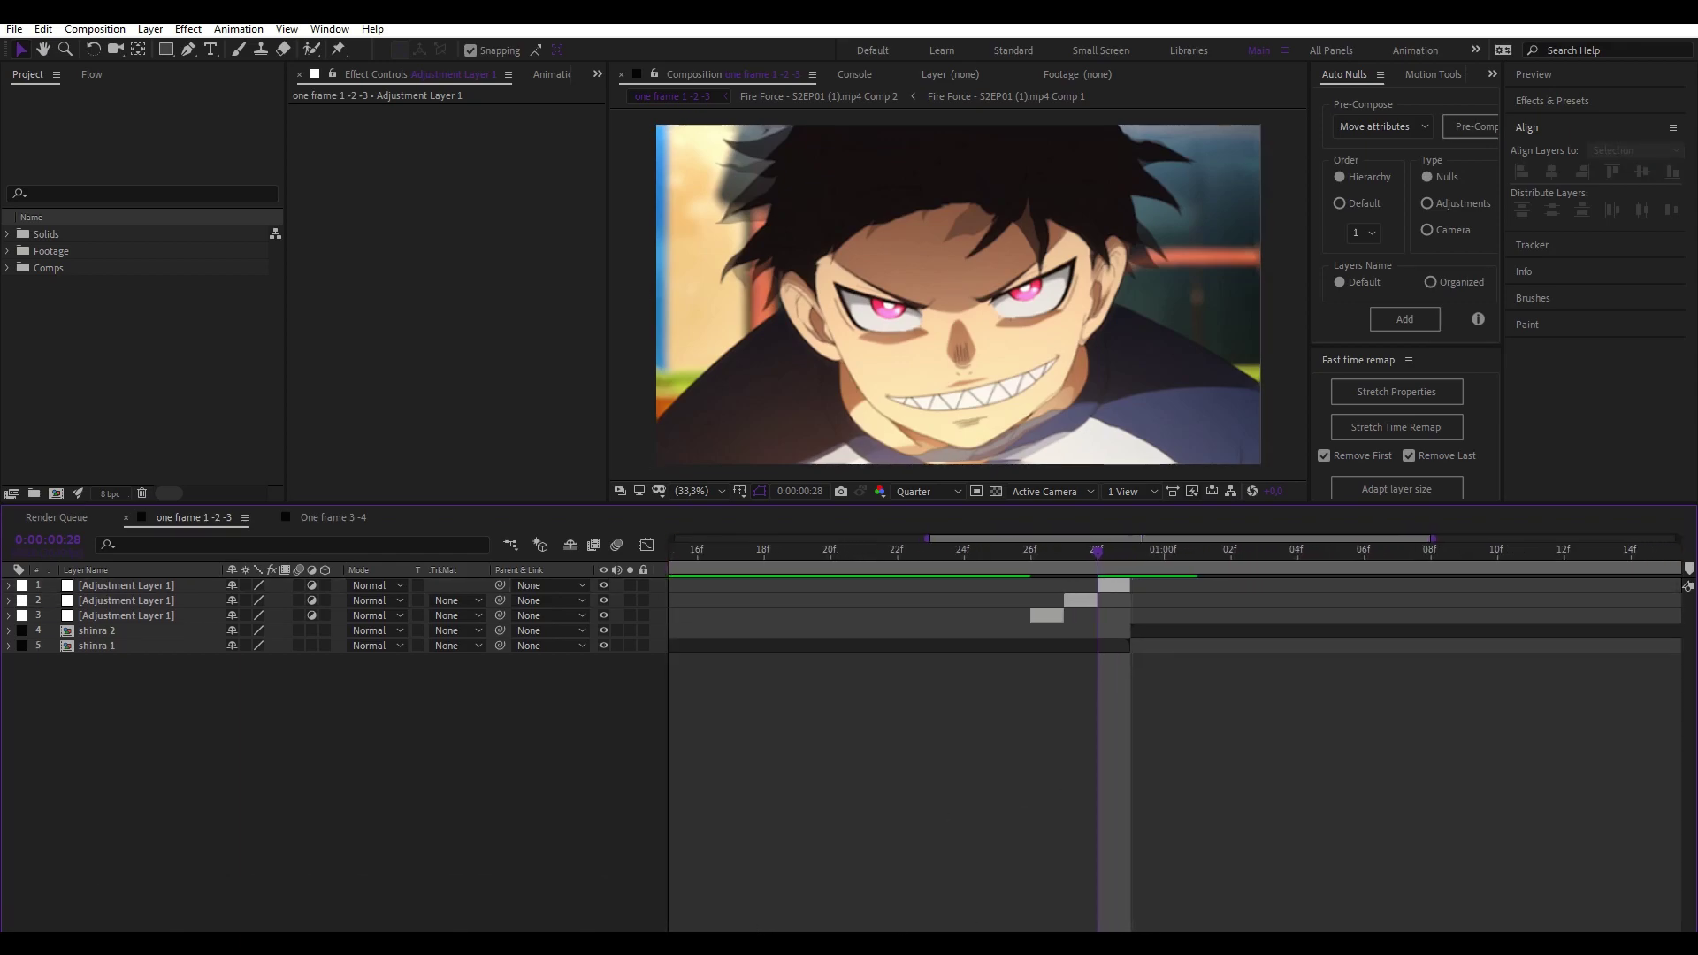
scroll(1004, 591, up, 3)
Step: Add two more duplicates, each offset one frame, to complete the five-layer staircase
click(1004, 591)
key(ctrl+d)
mouse_move(1004, 591)
mouse_down()
mouse_move(1061, 591)
mouse_move(913, 556)
mouse_up()
key(ctrl+d)
click(1046, 553)
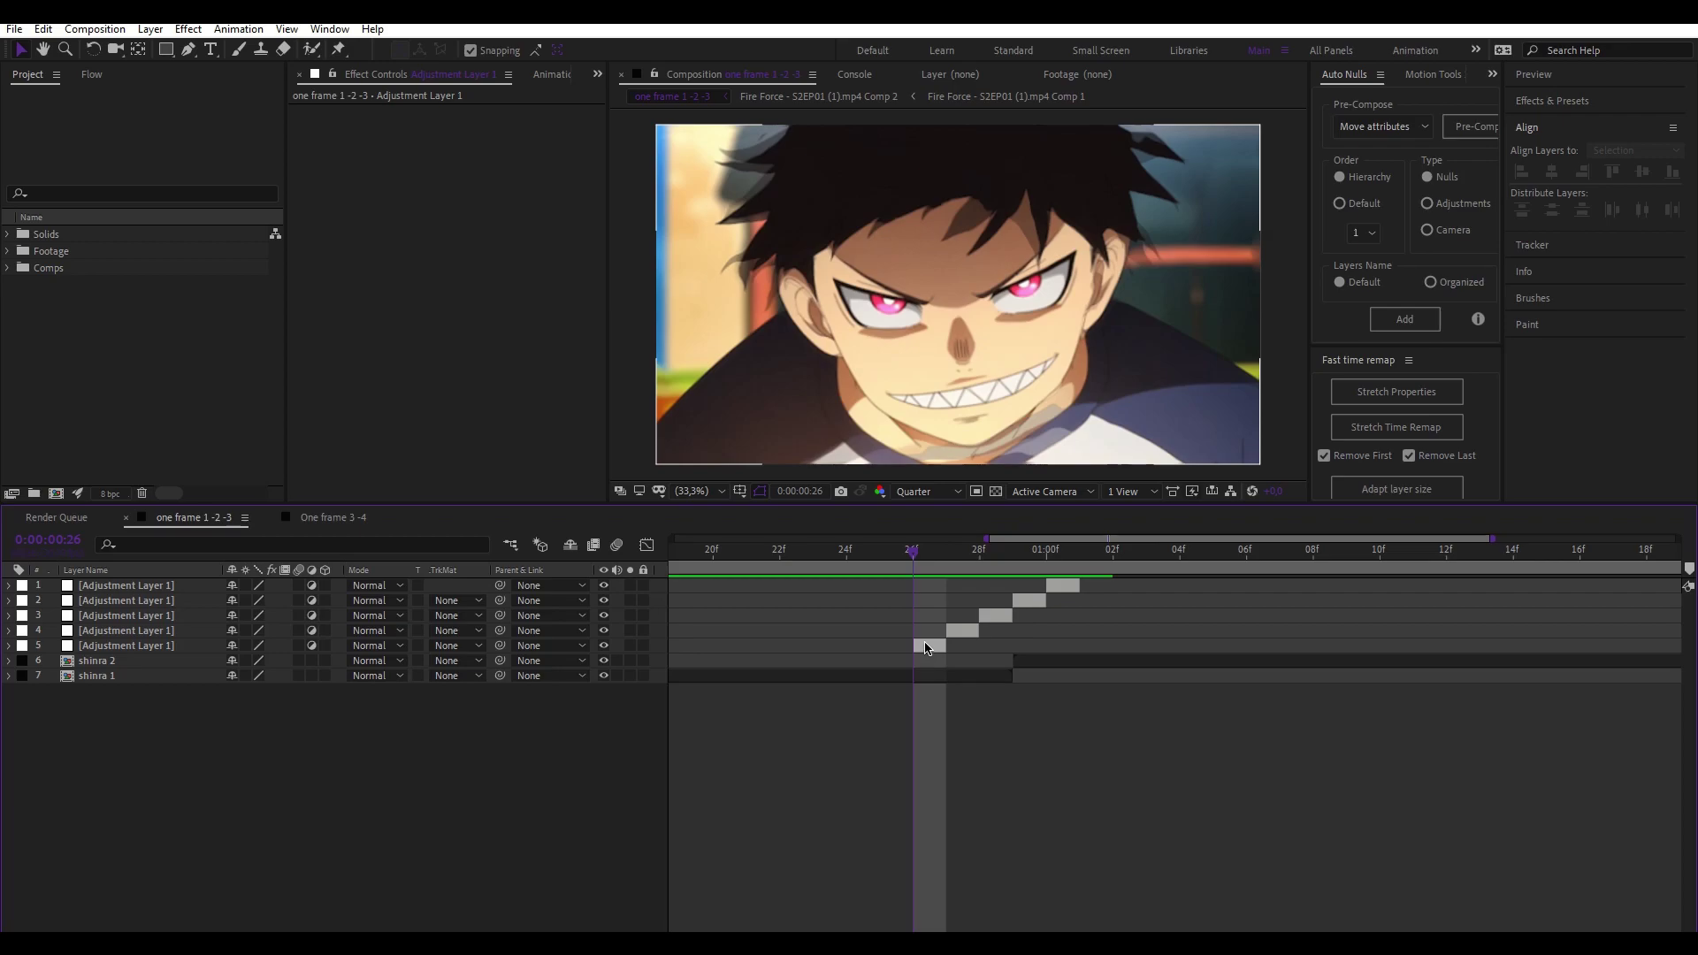
click(929, 646)
Step: Apply CC Threshold to the lowest adjustment layer with a threshold of 190
key(ctrl+space)
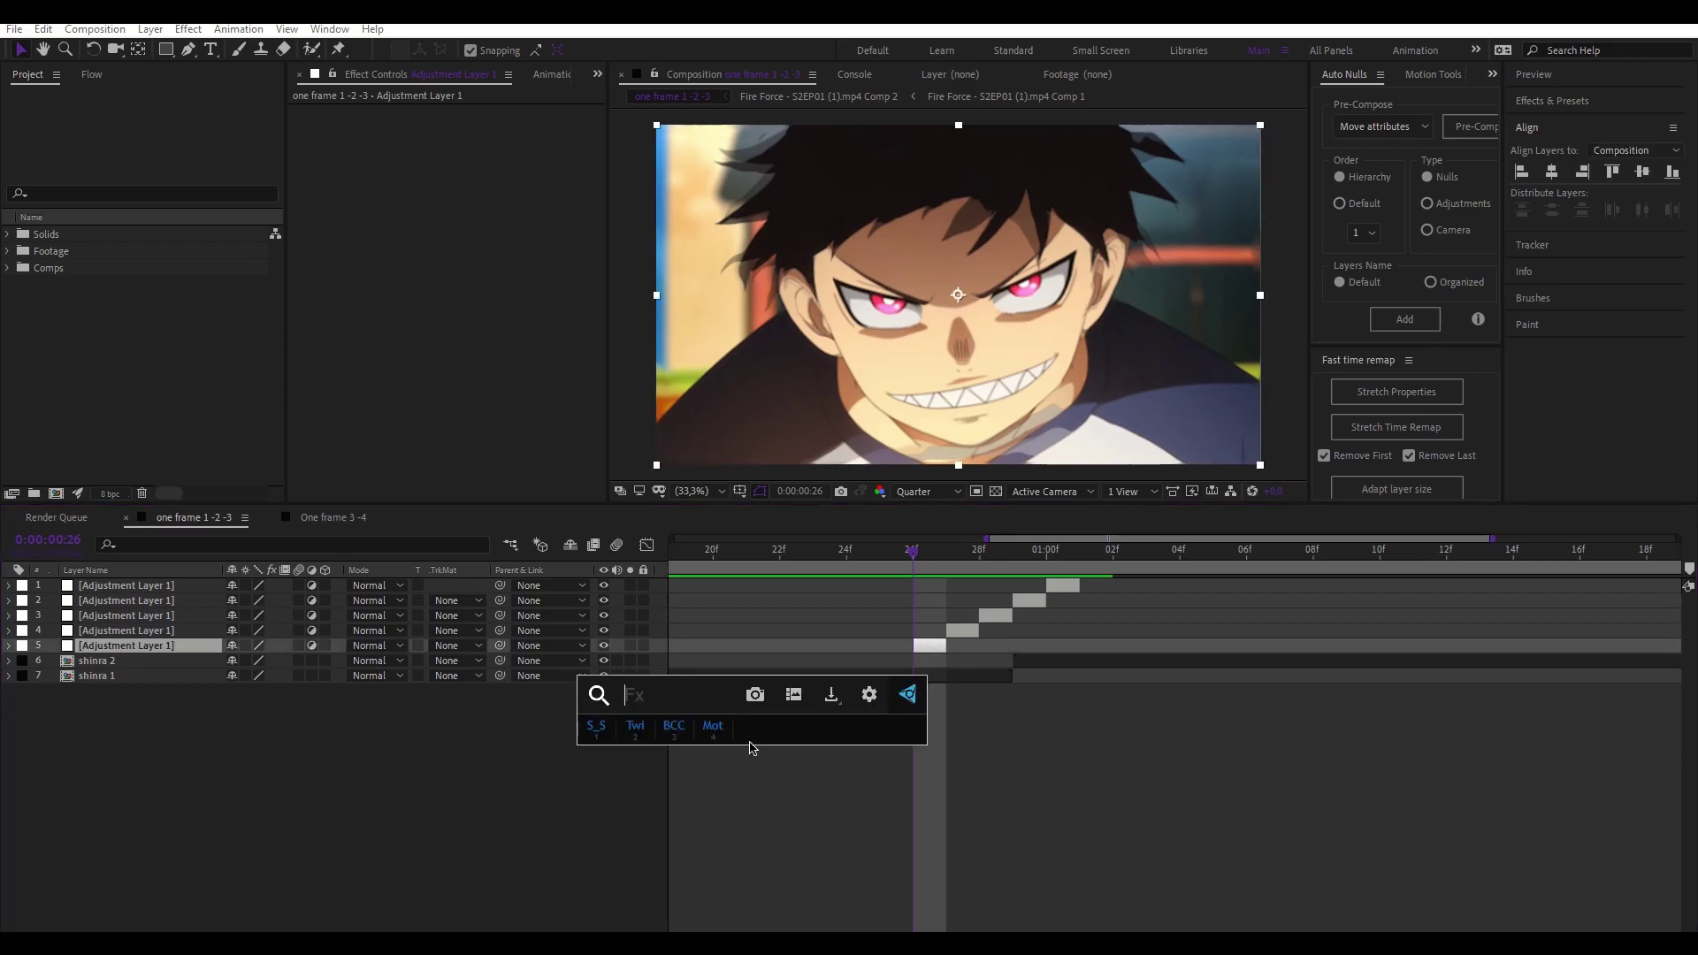
text(thr)
click(686, 800)
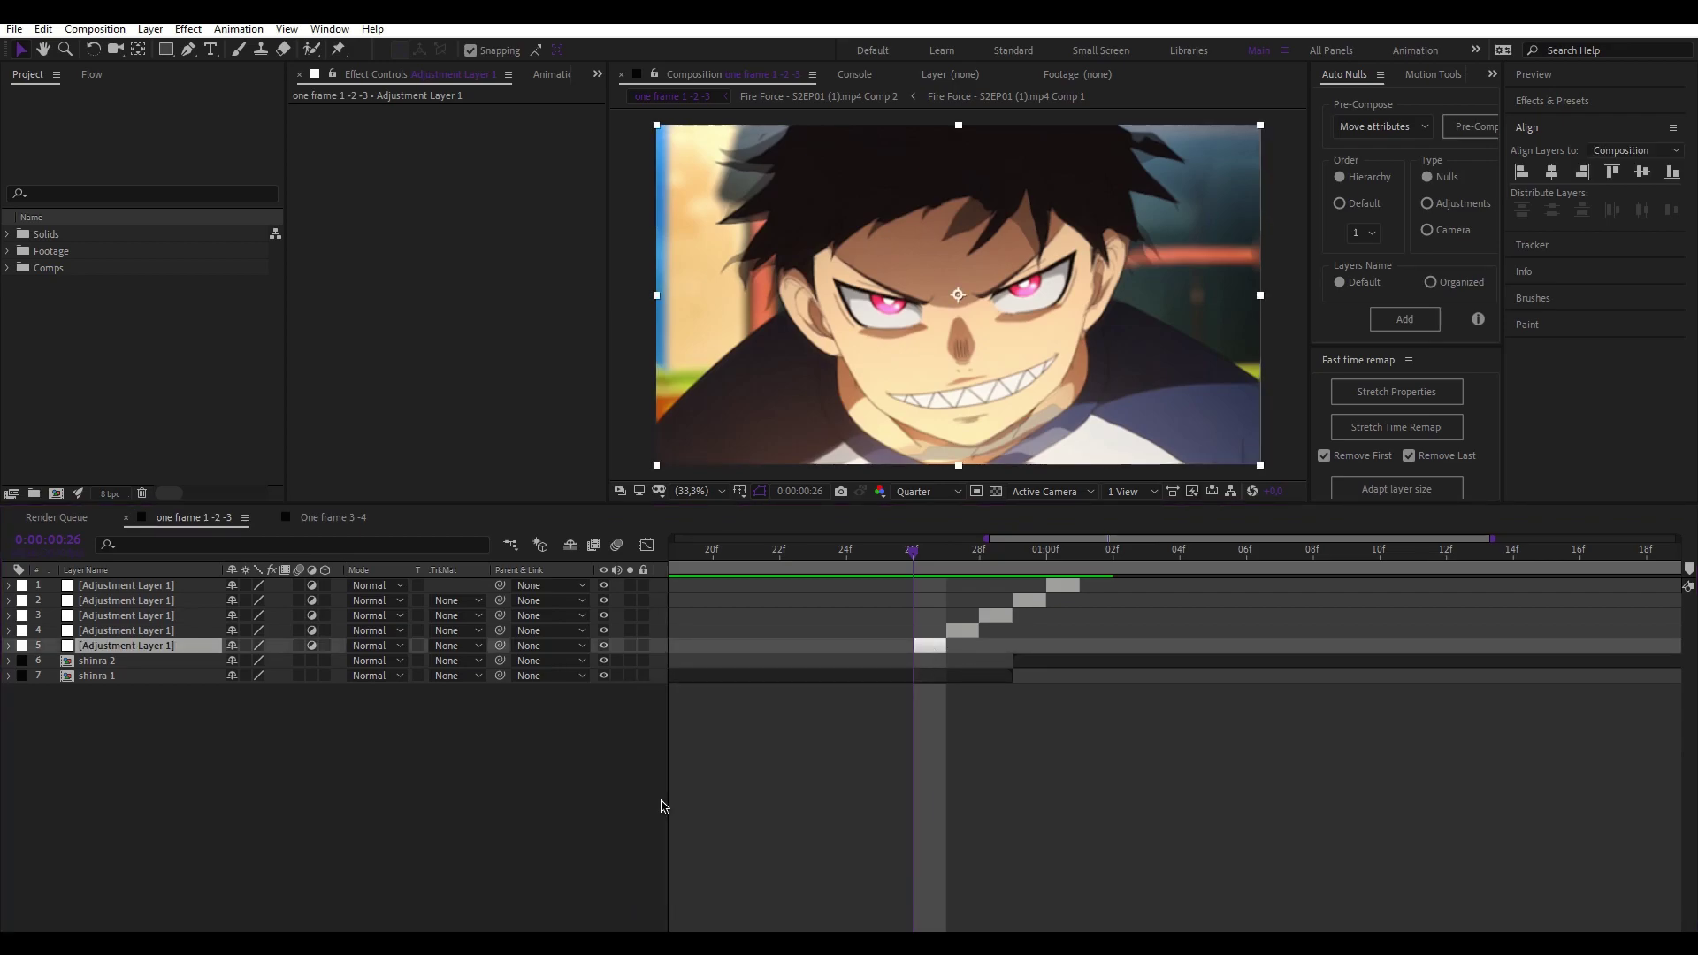
drag(471, 126, 496, 127)
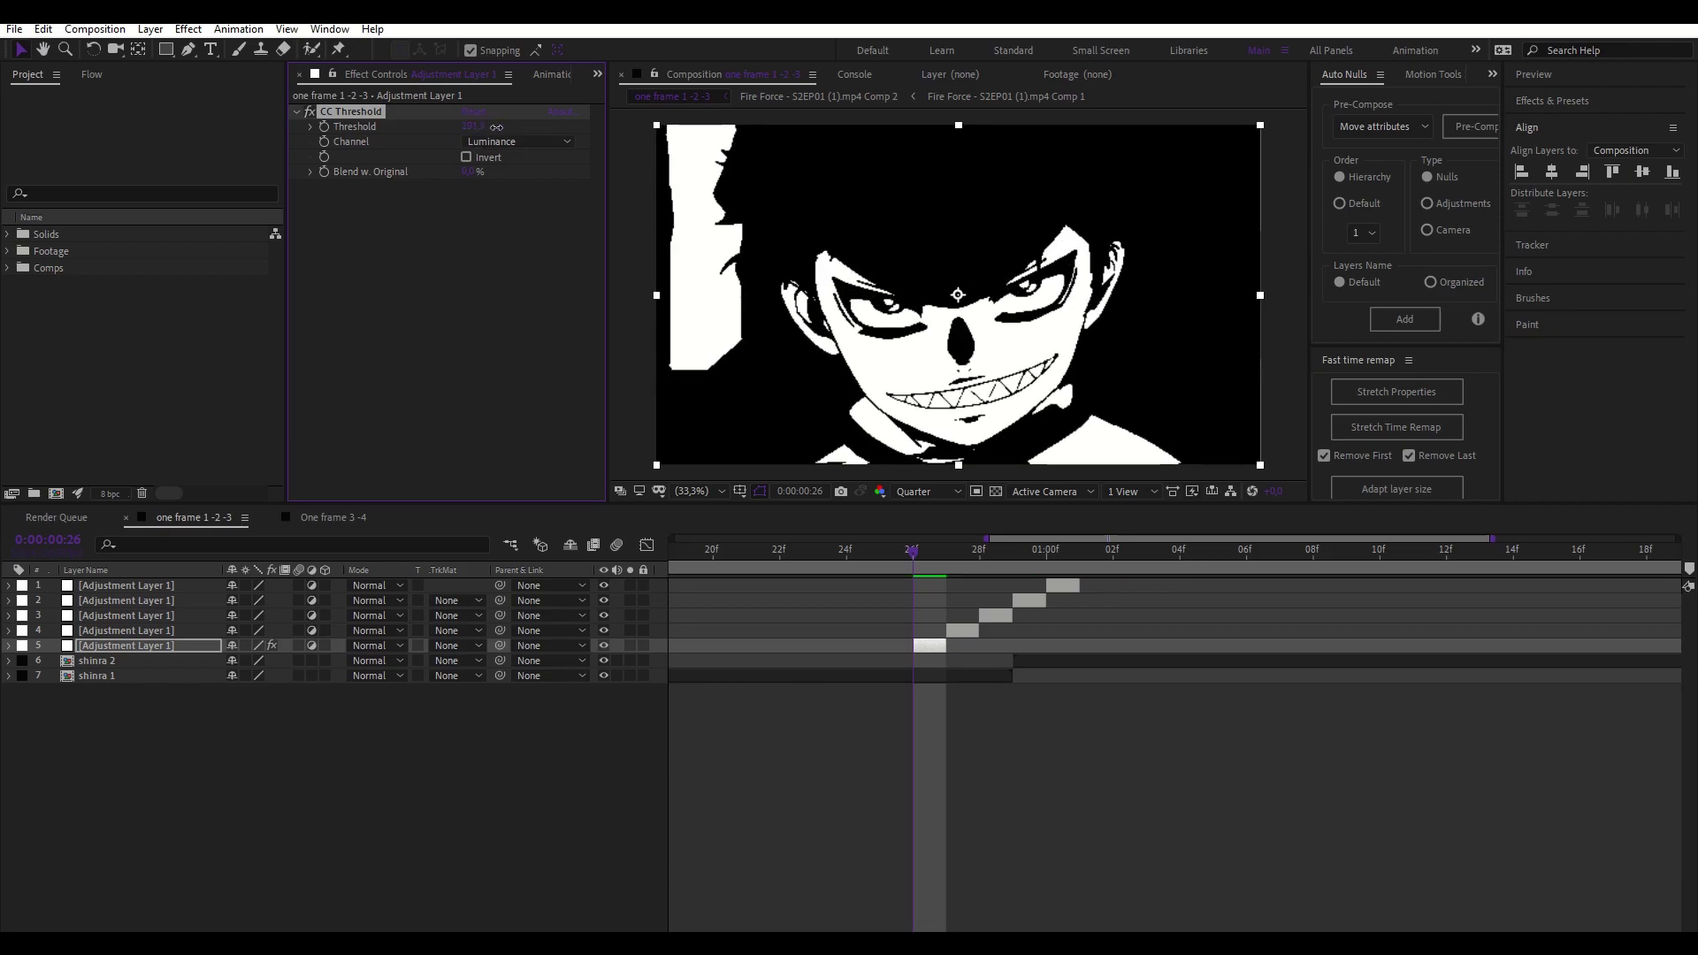
click(476, 128)
text(19)
key(Return)
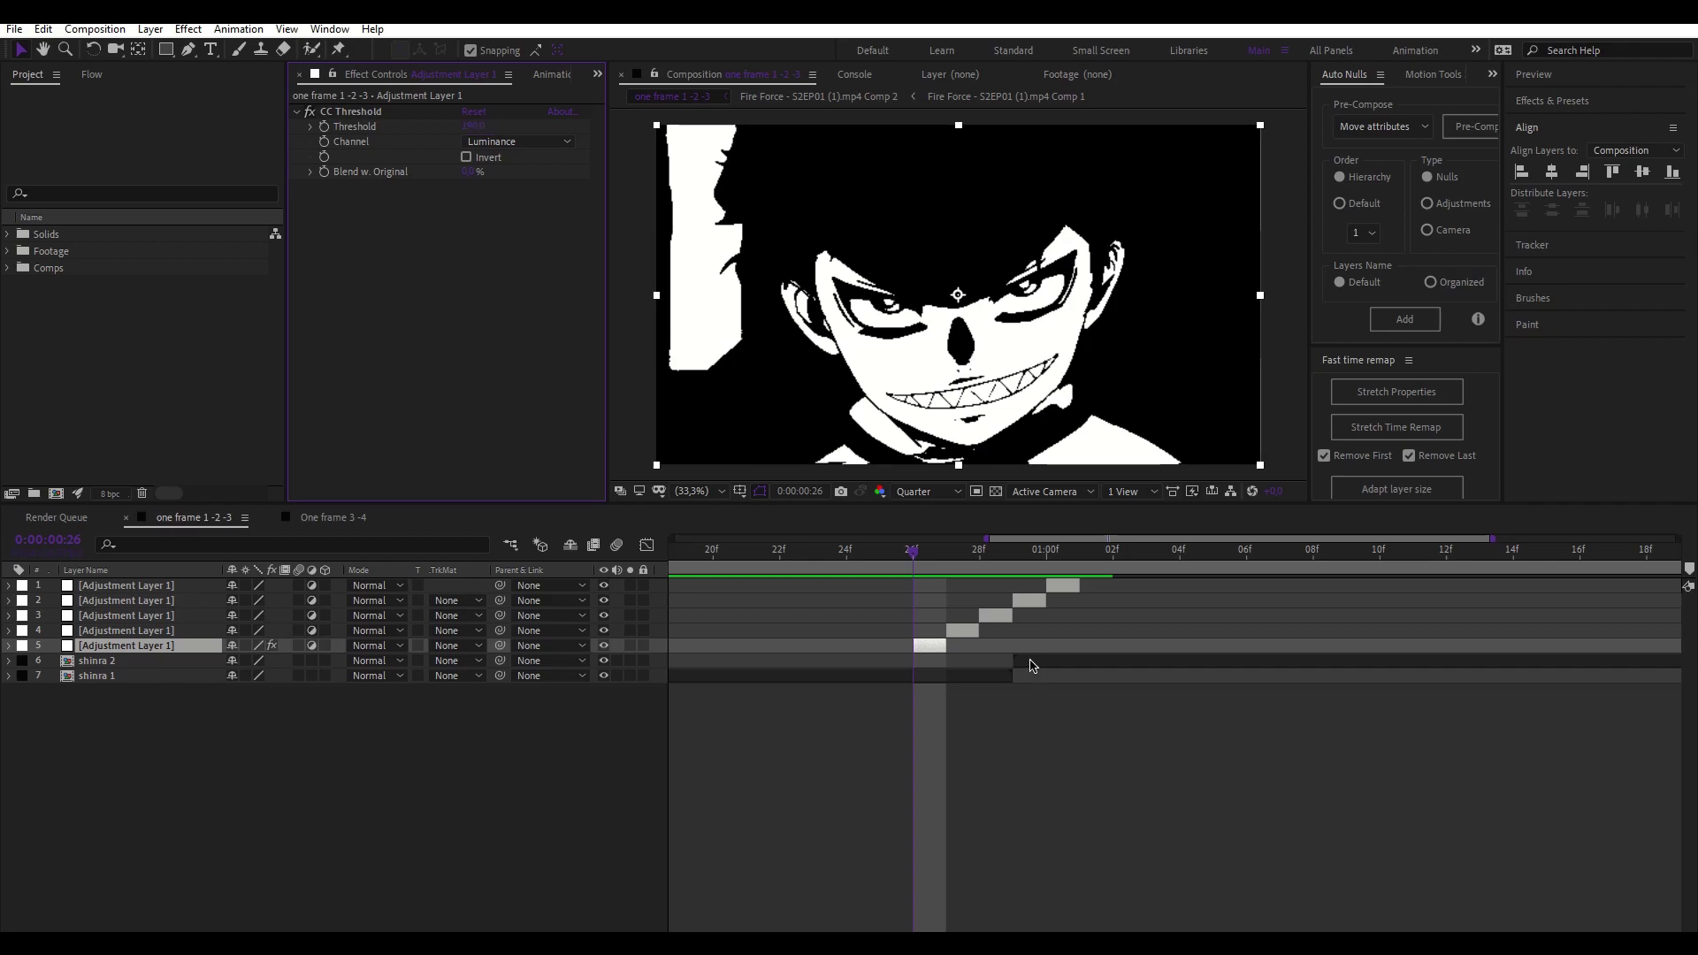
Step: Add Noise at 20% with colour noise off and move it above CC Threshold
key(ctrl+space)
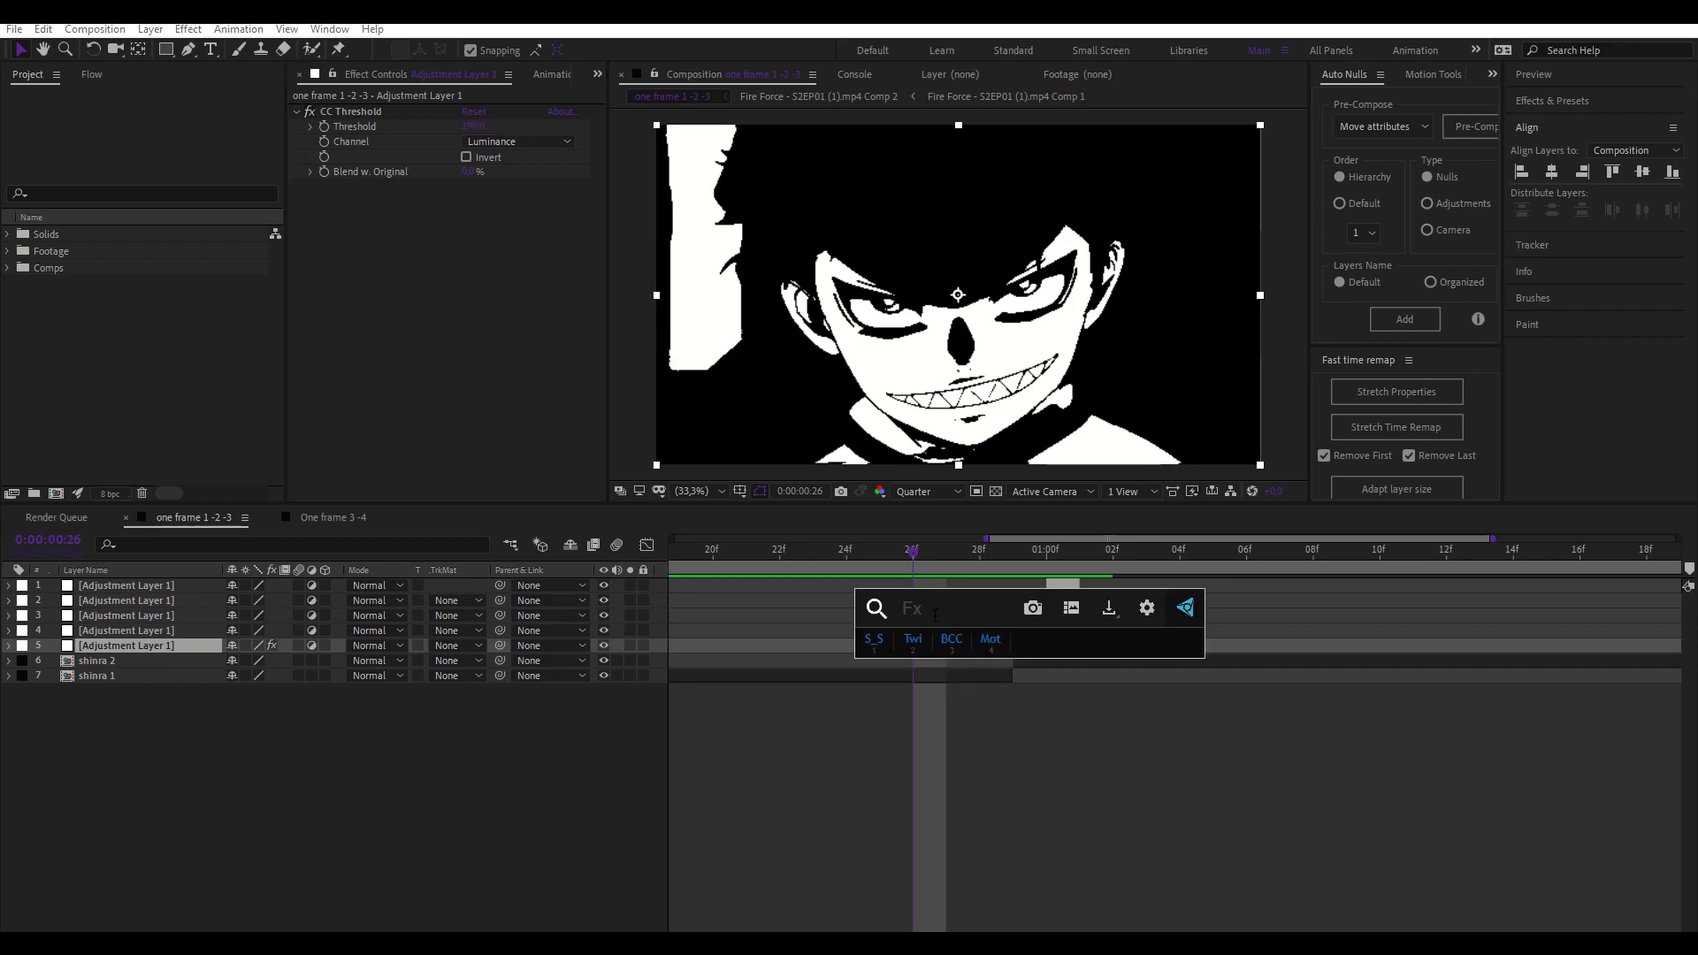
text(nois)
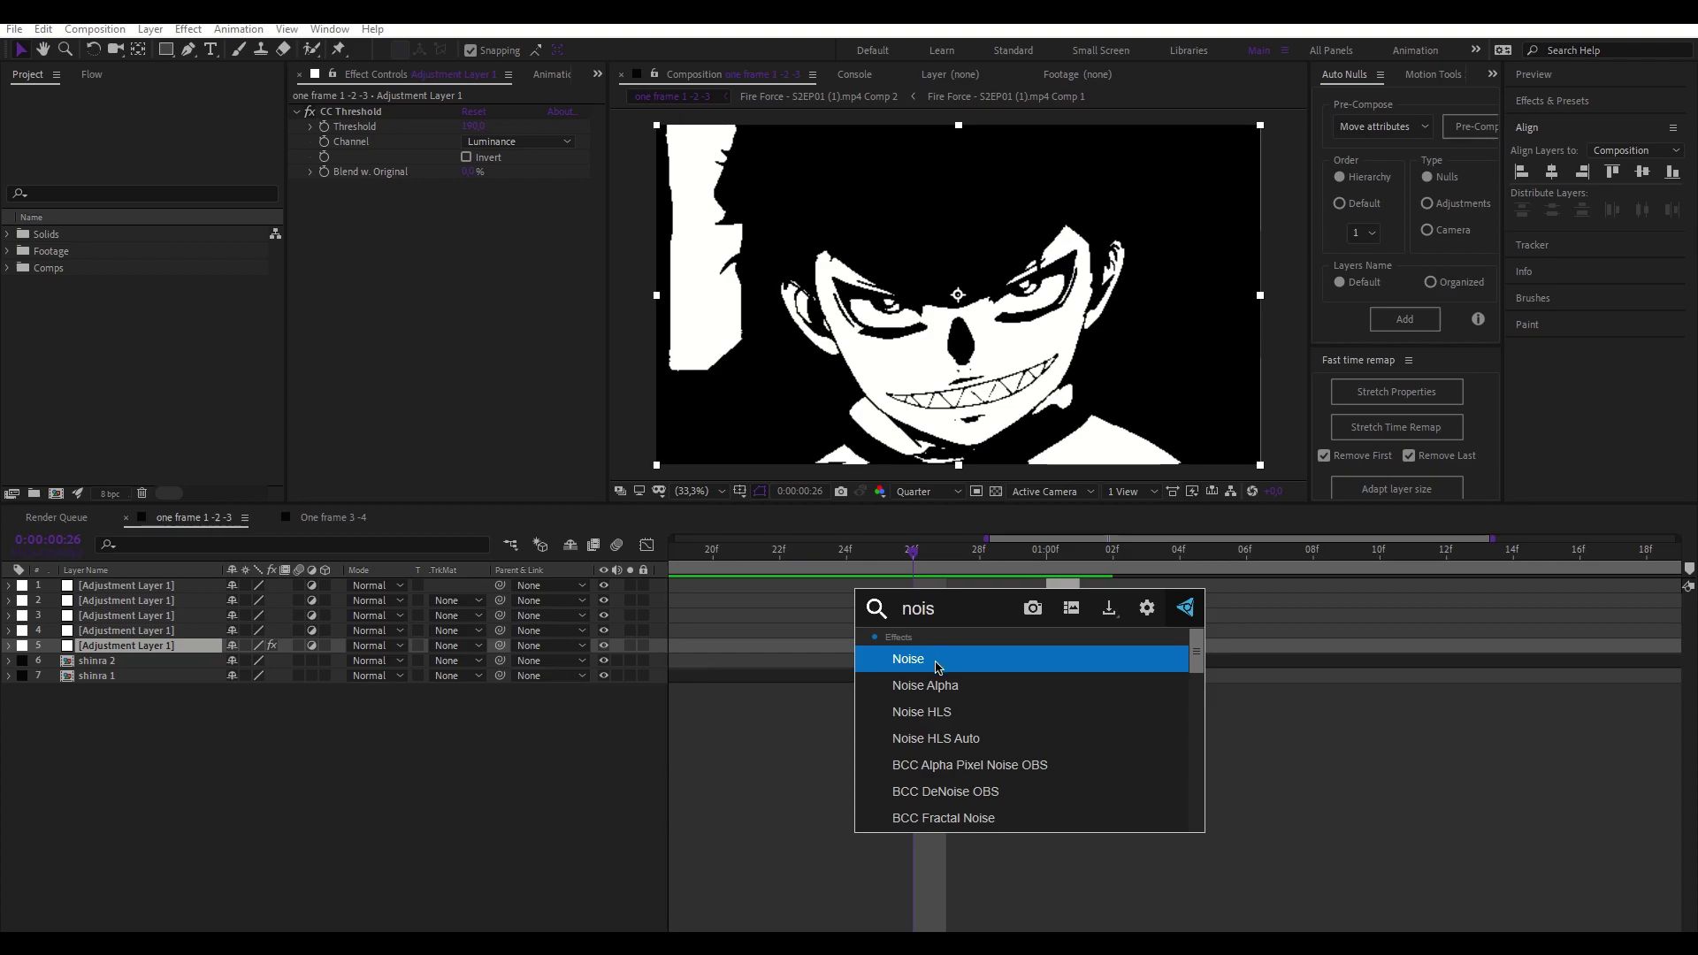
click(938, 666)
click(469, 201)
text(20)
key(Return)
click(466, 218)
drag(349, 187, 360, 108)
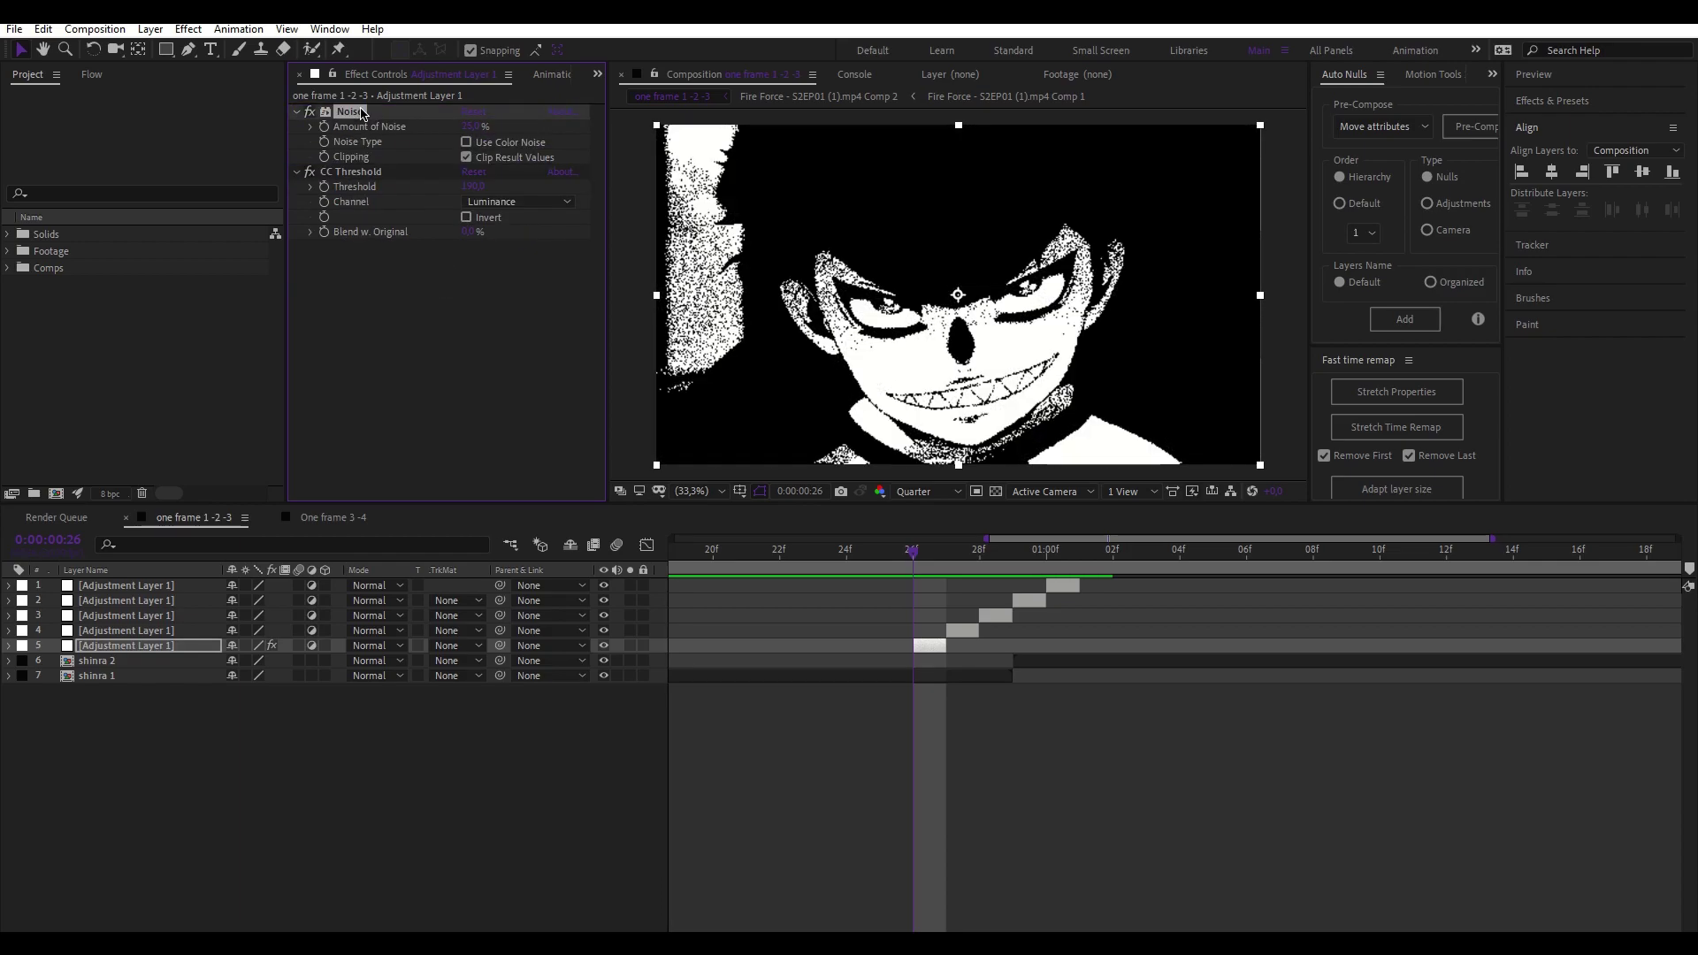
click(389, 336)
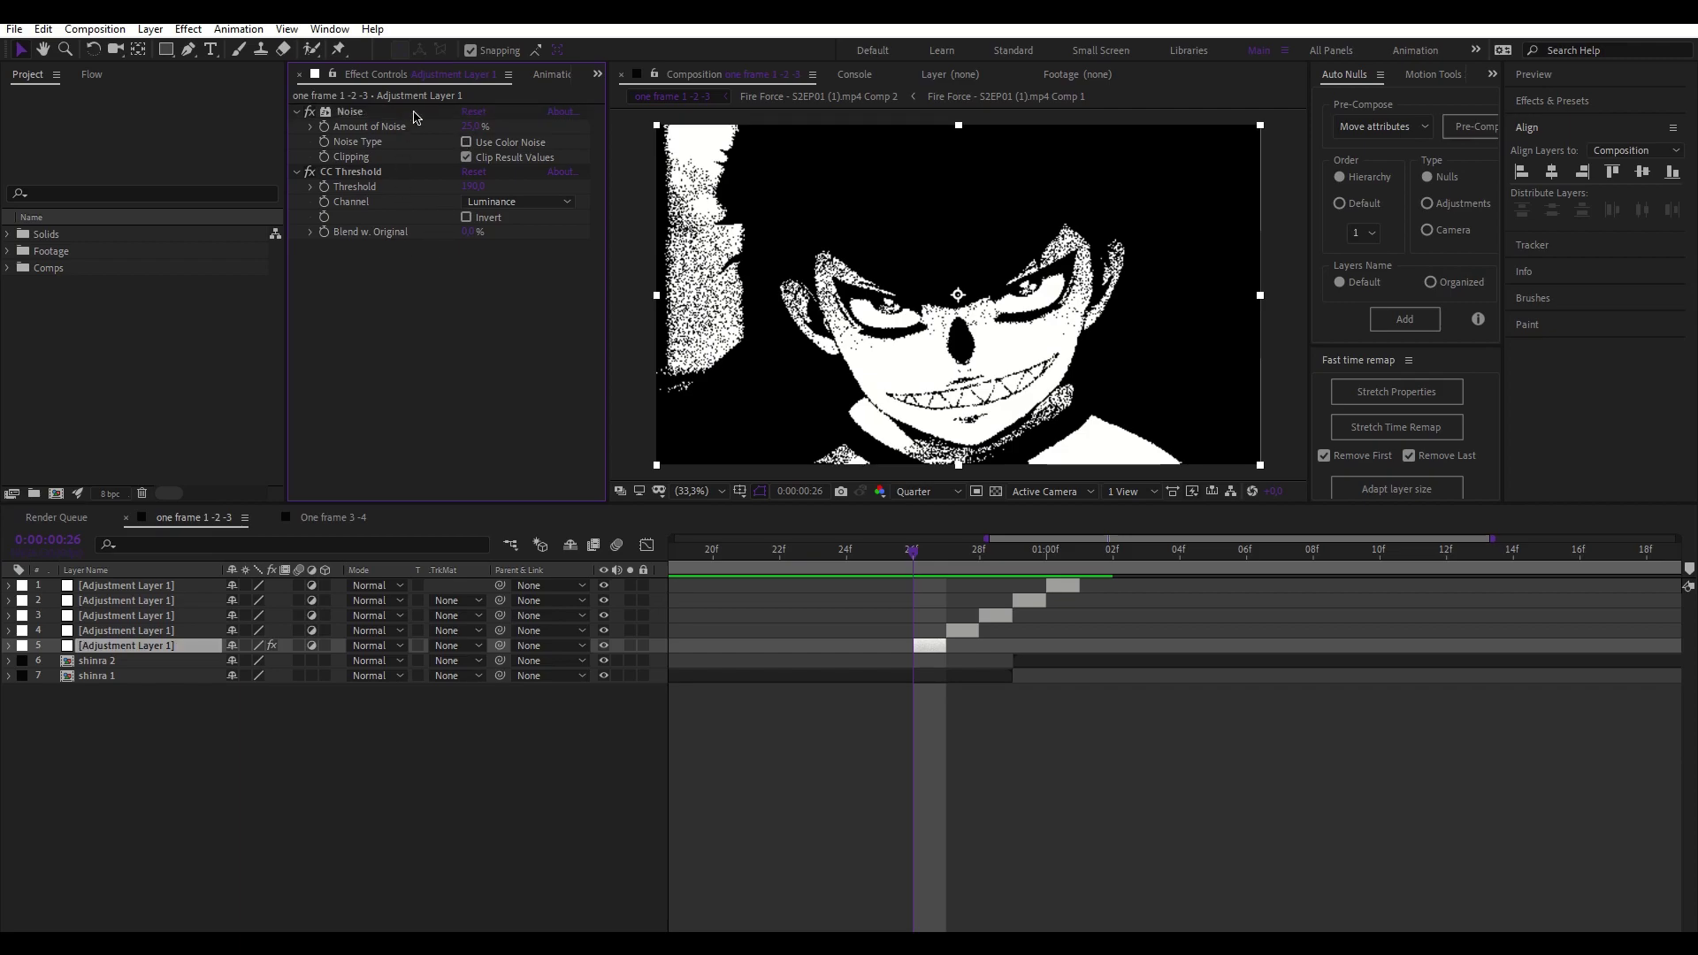
click(469, 128)
key(Return)
ctrl+click(297, 112)
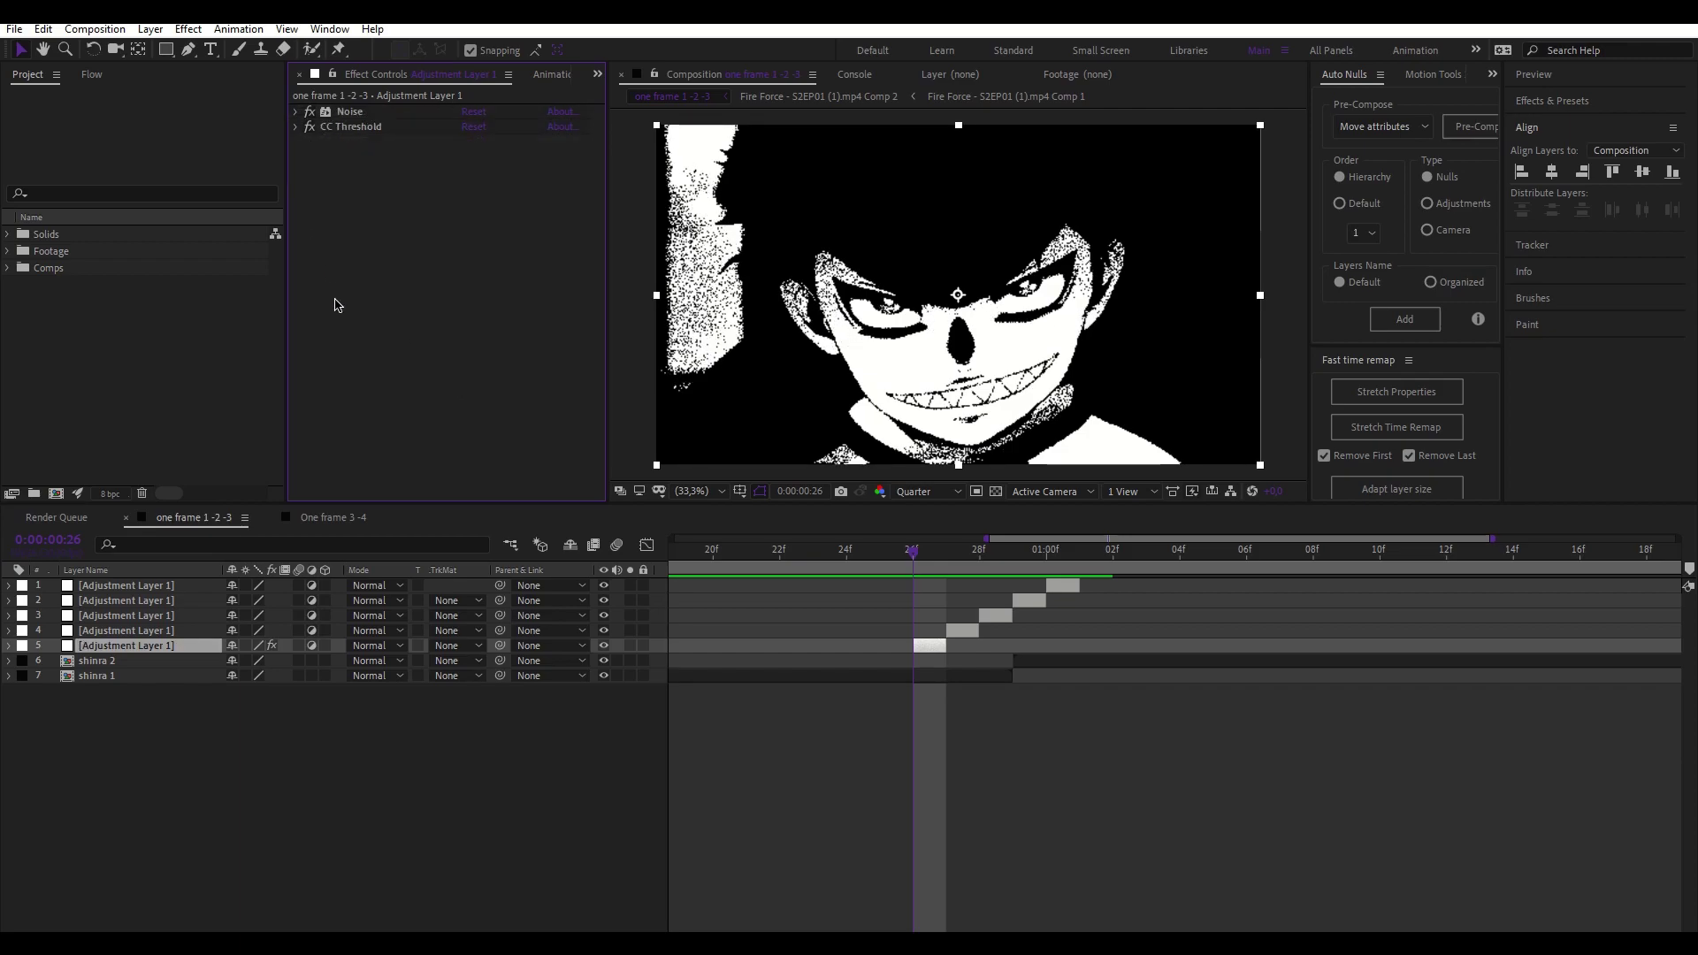
Step: Apply Deep Glow to the same adjustment layer
key(ctrl+space)
text(d)
key(Return)
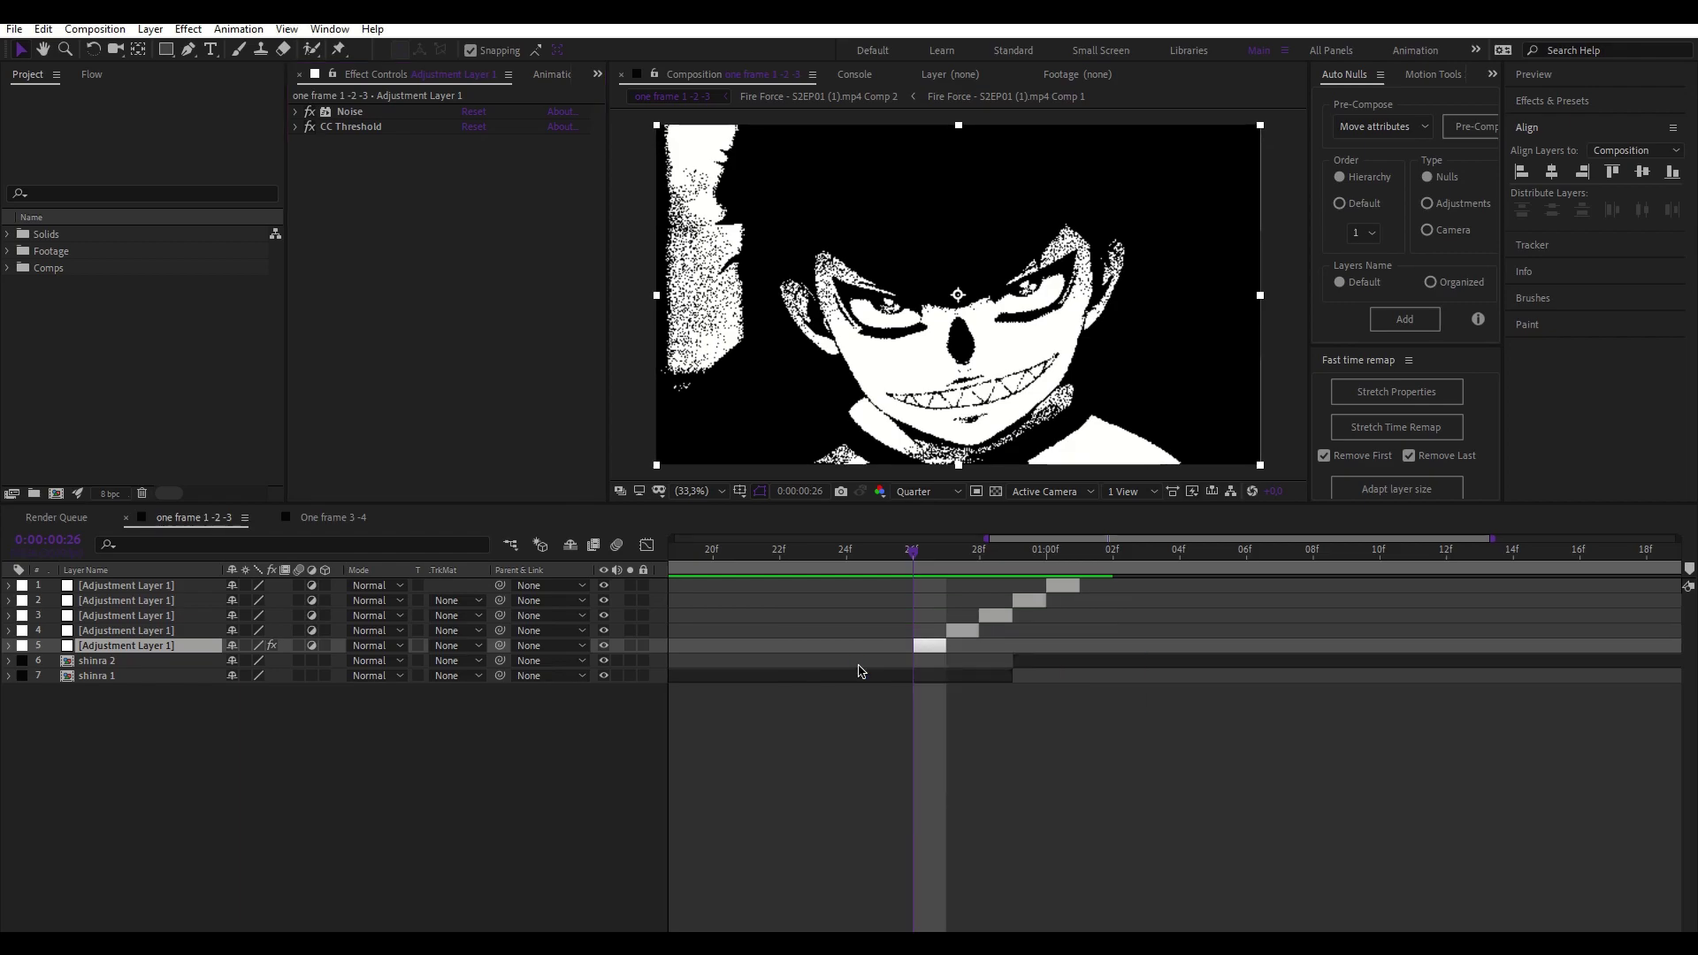
Step: Set the Deep Glow exposure to 0.40 and compare against the next plain frame
click(472, 172)
text(,4)
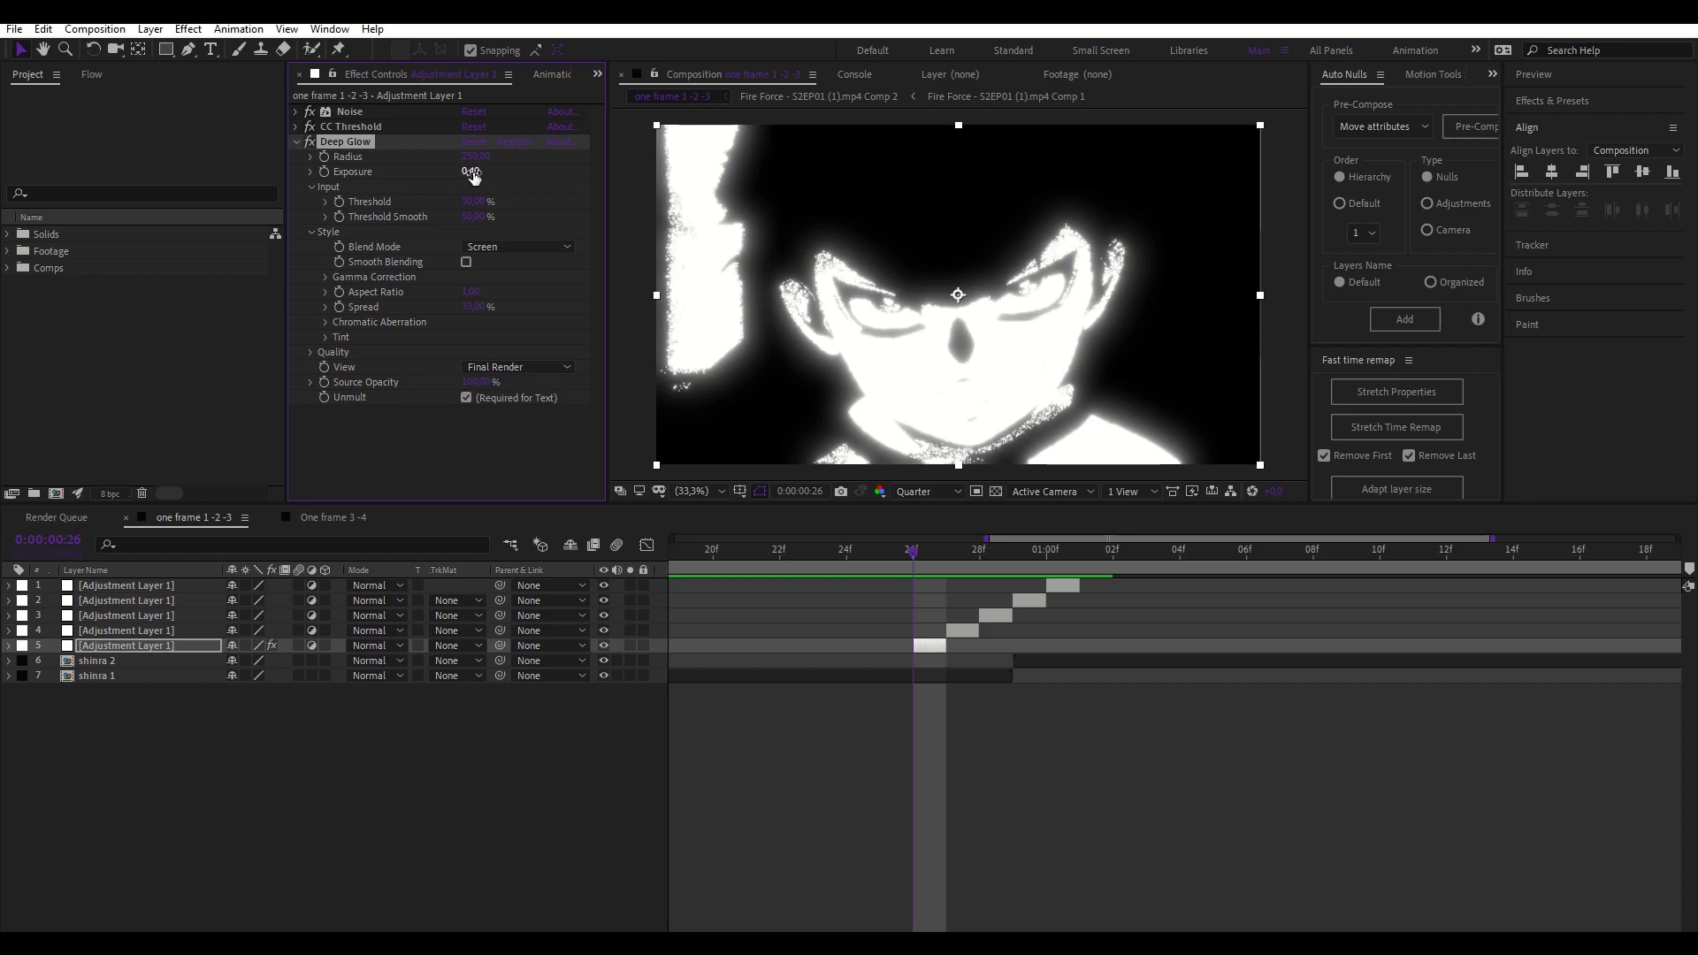
key(Return)
click(1056, 788)
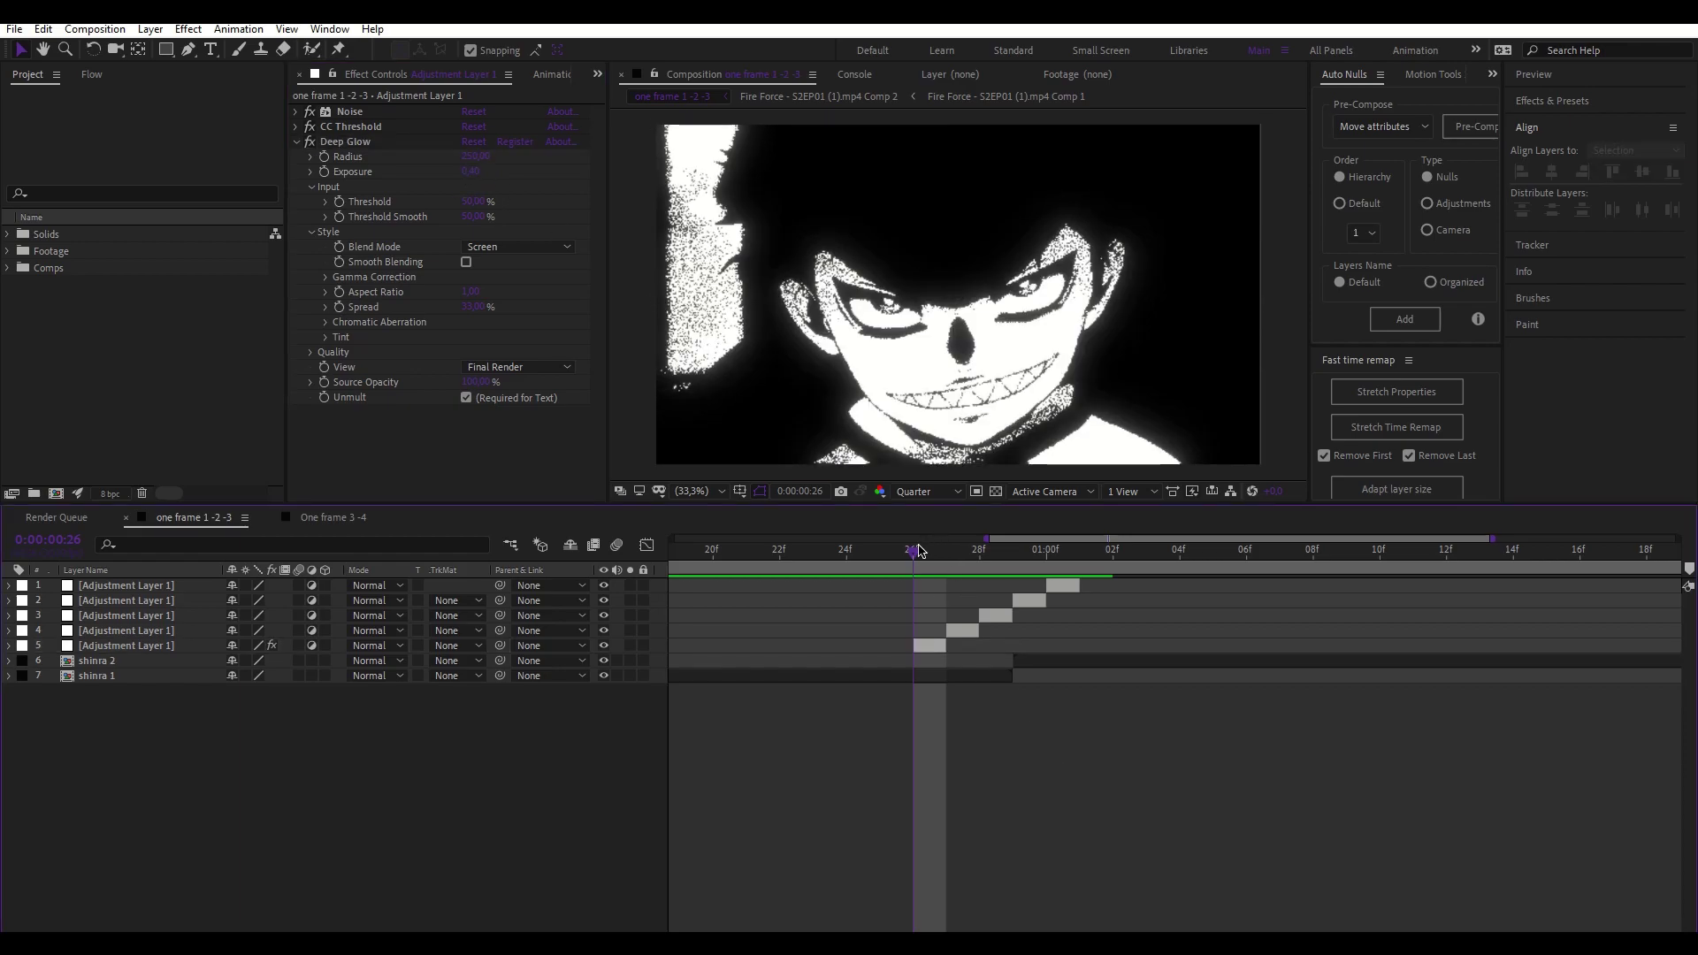
drag(946, 554, 917, 557)
click(929, 645)
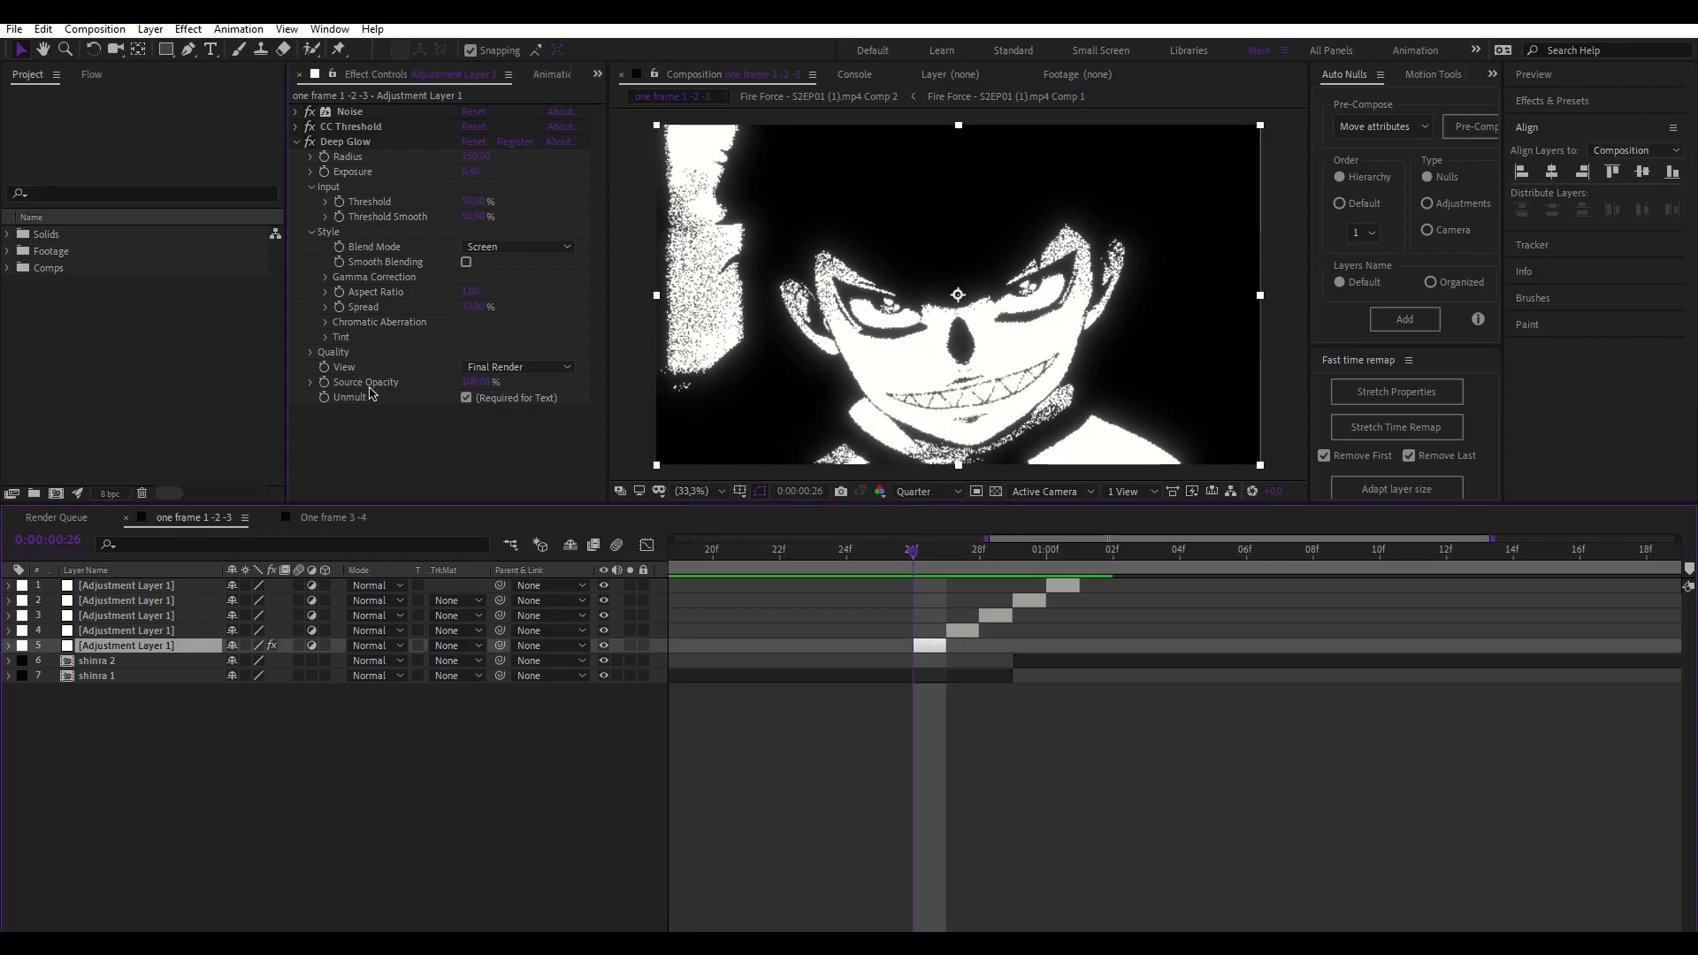
click(297, 142)
Step: Add AE Pixel Sorter 2, adjust its Threshold, and set the sorting angle to 90°
key(ctrl+space)
text(ae)
key(Return)
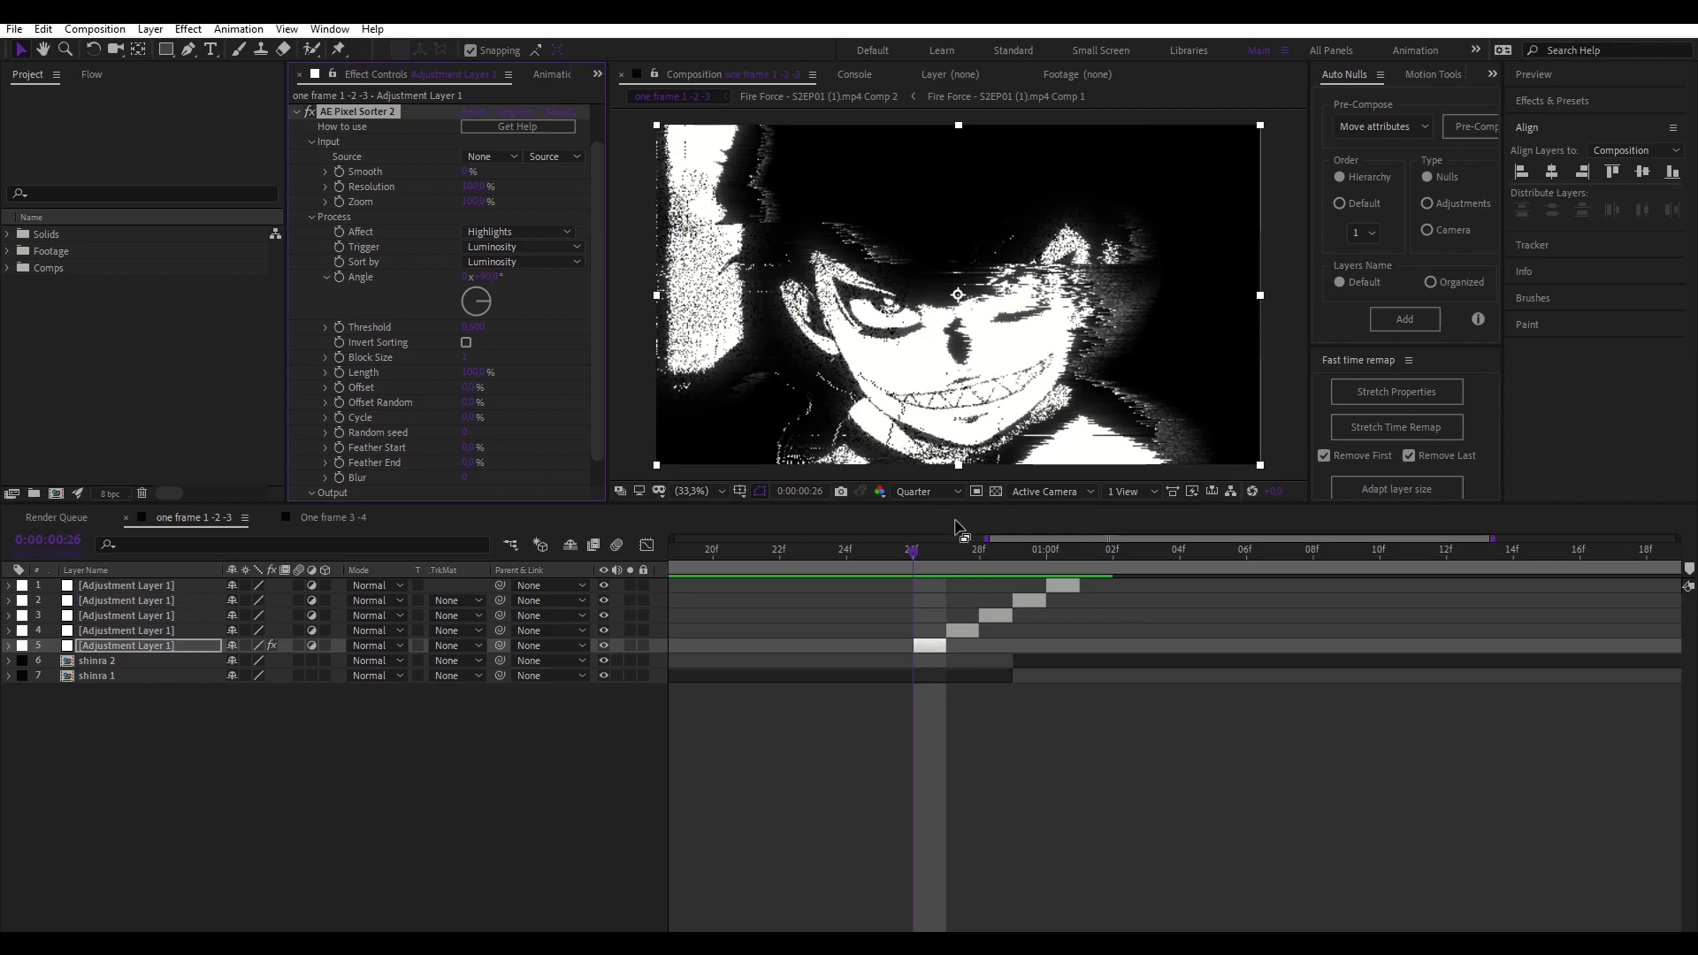
drag(487, 296, 477, 265)
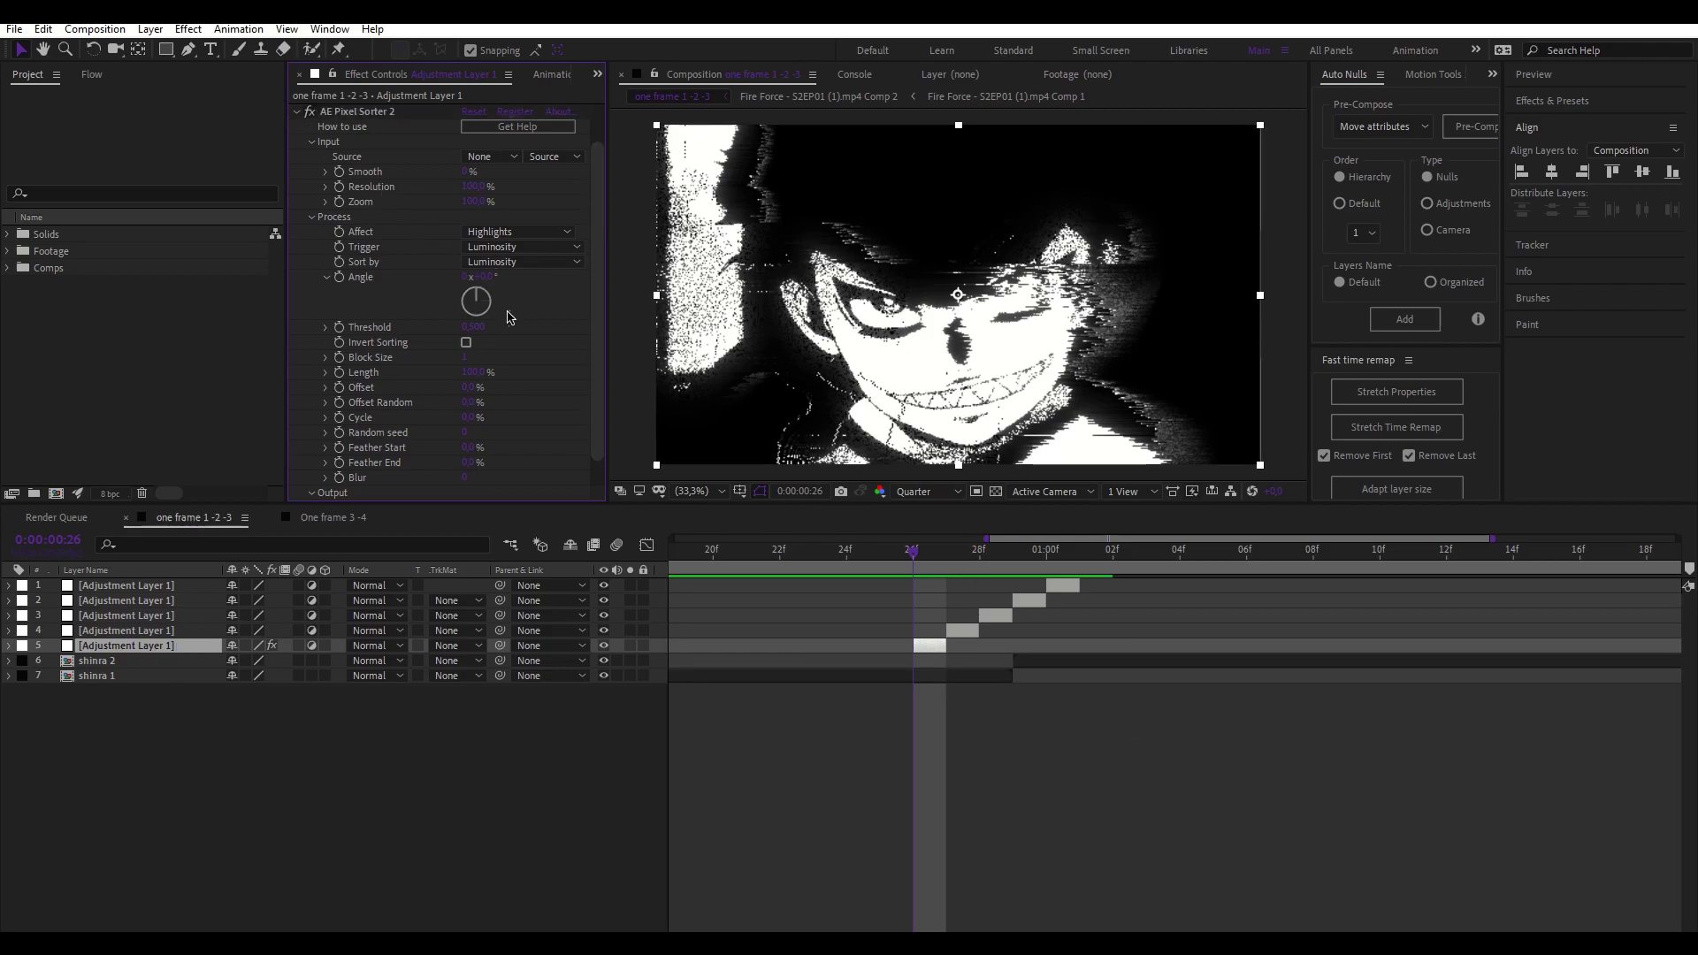
drag(473, 326, 425, 326)
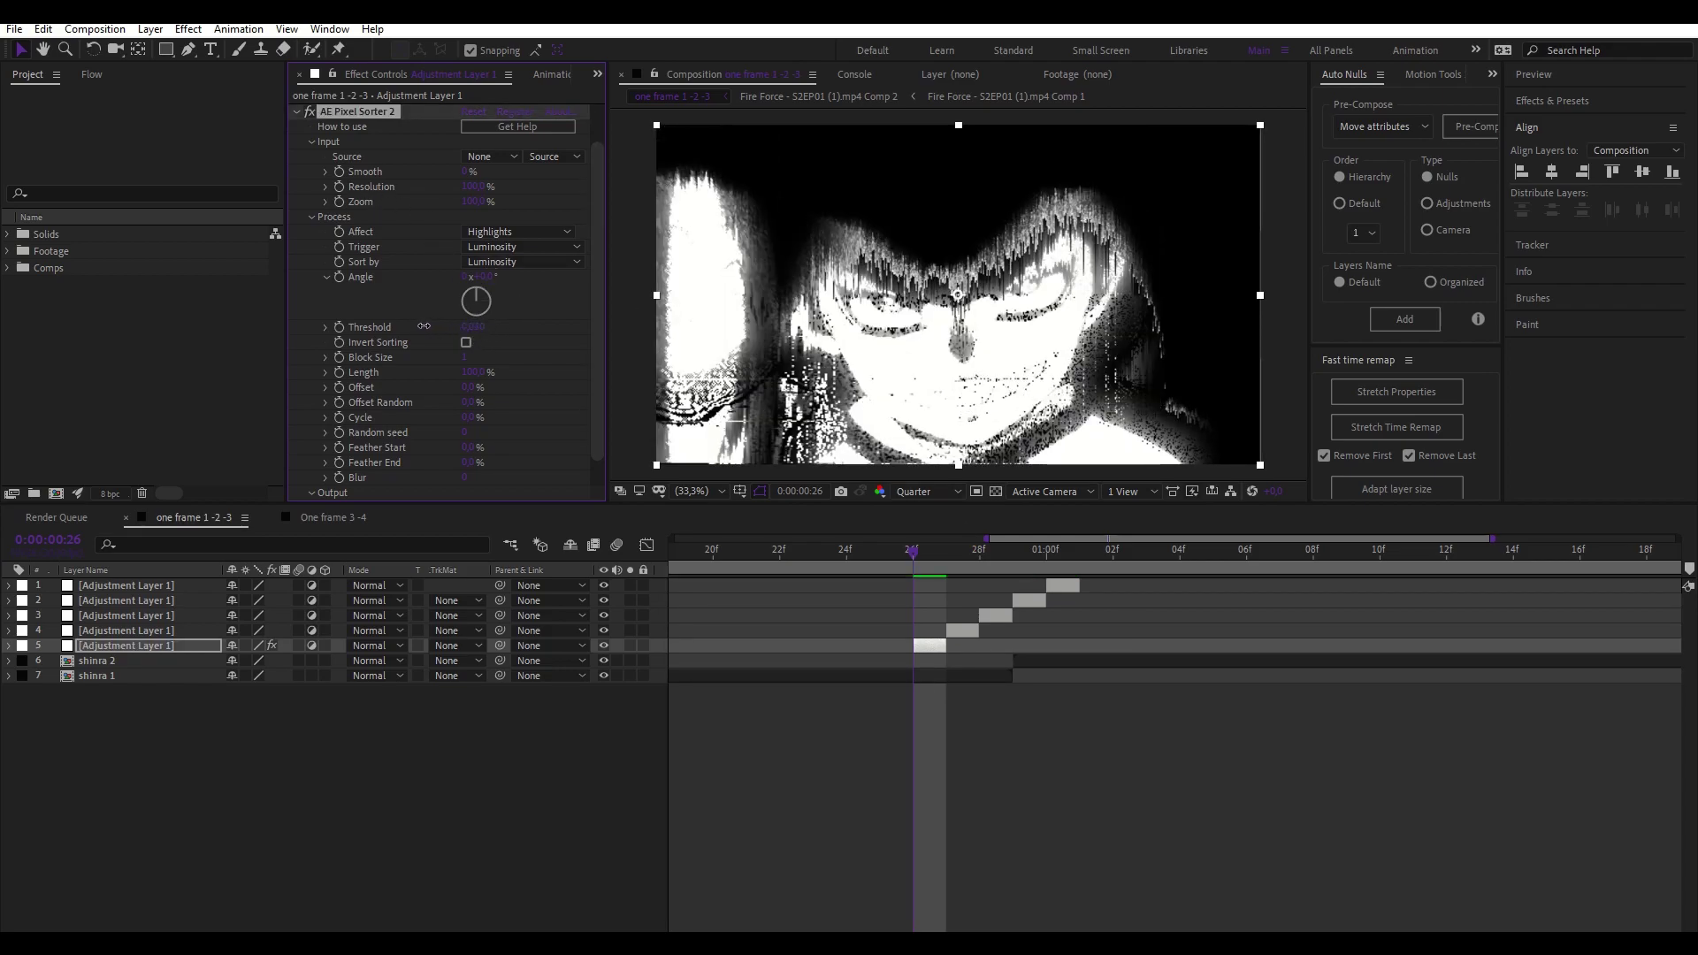
drag(417, 326, 537, 328)
click(487, 279)
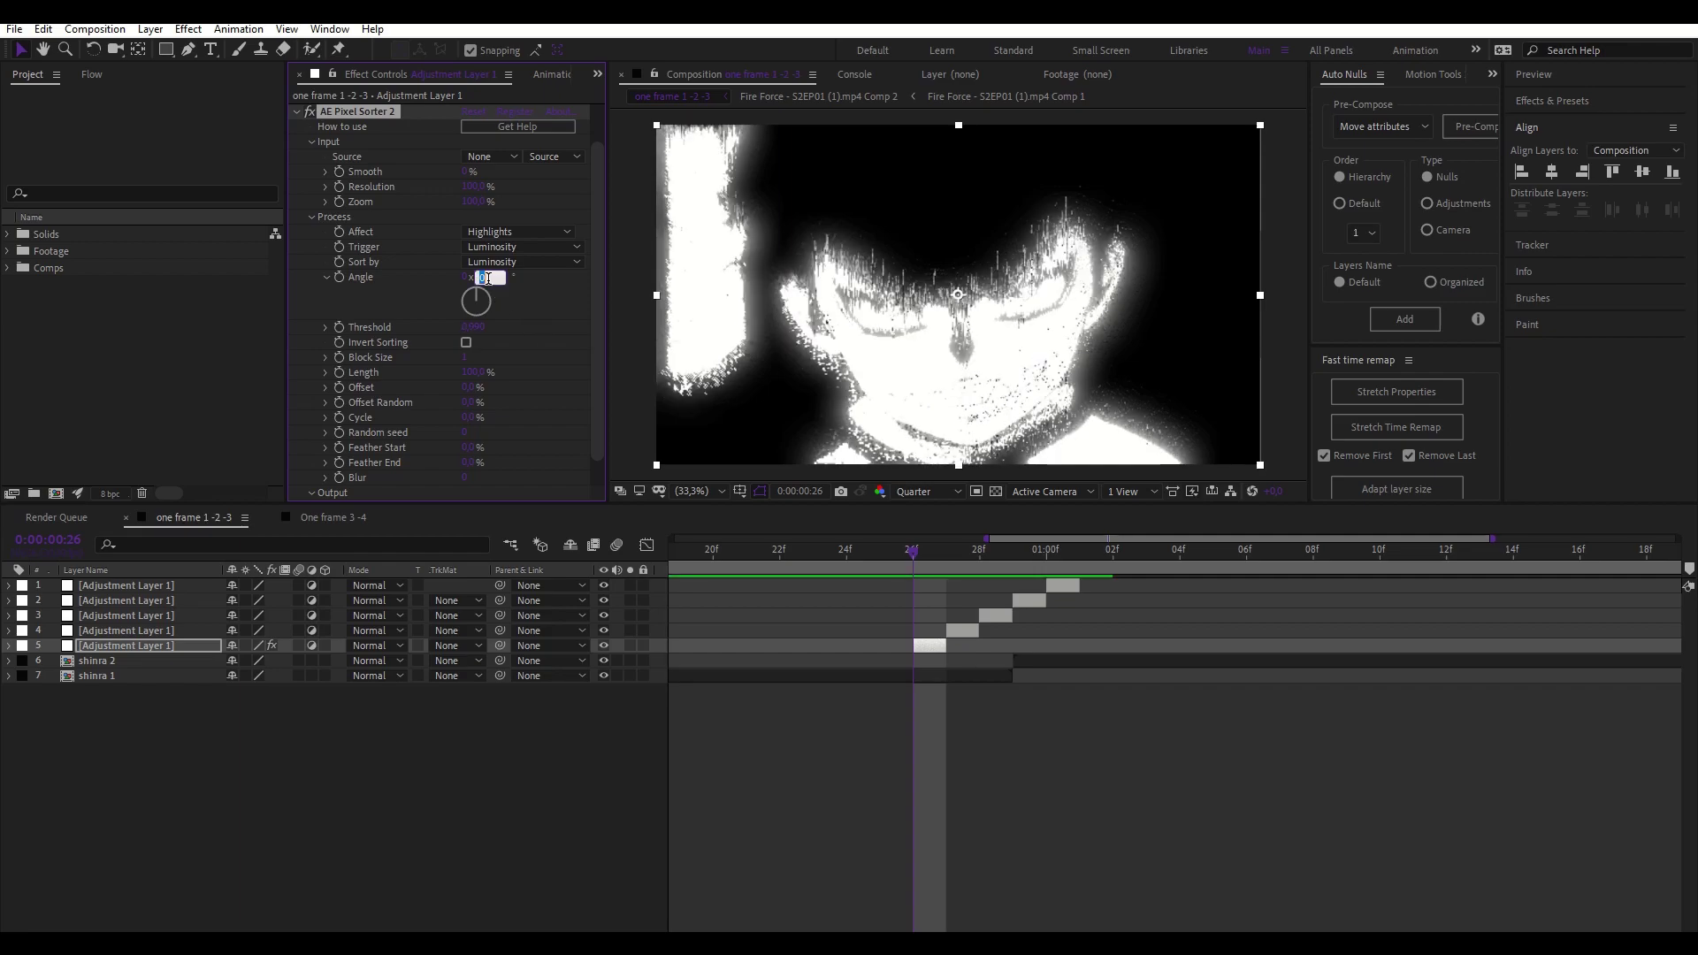
text(90)
key(Return)
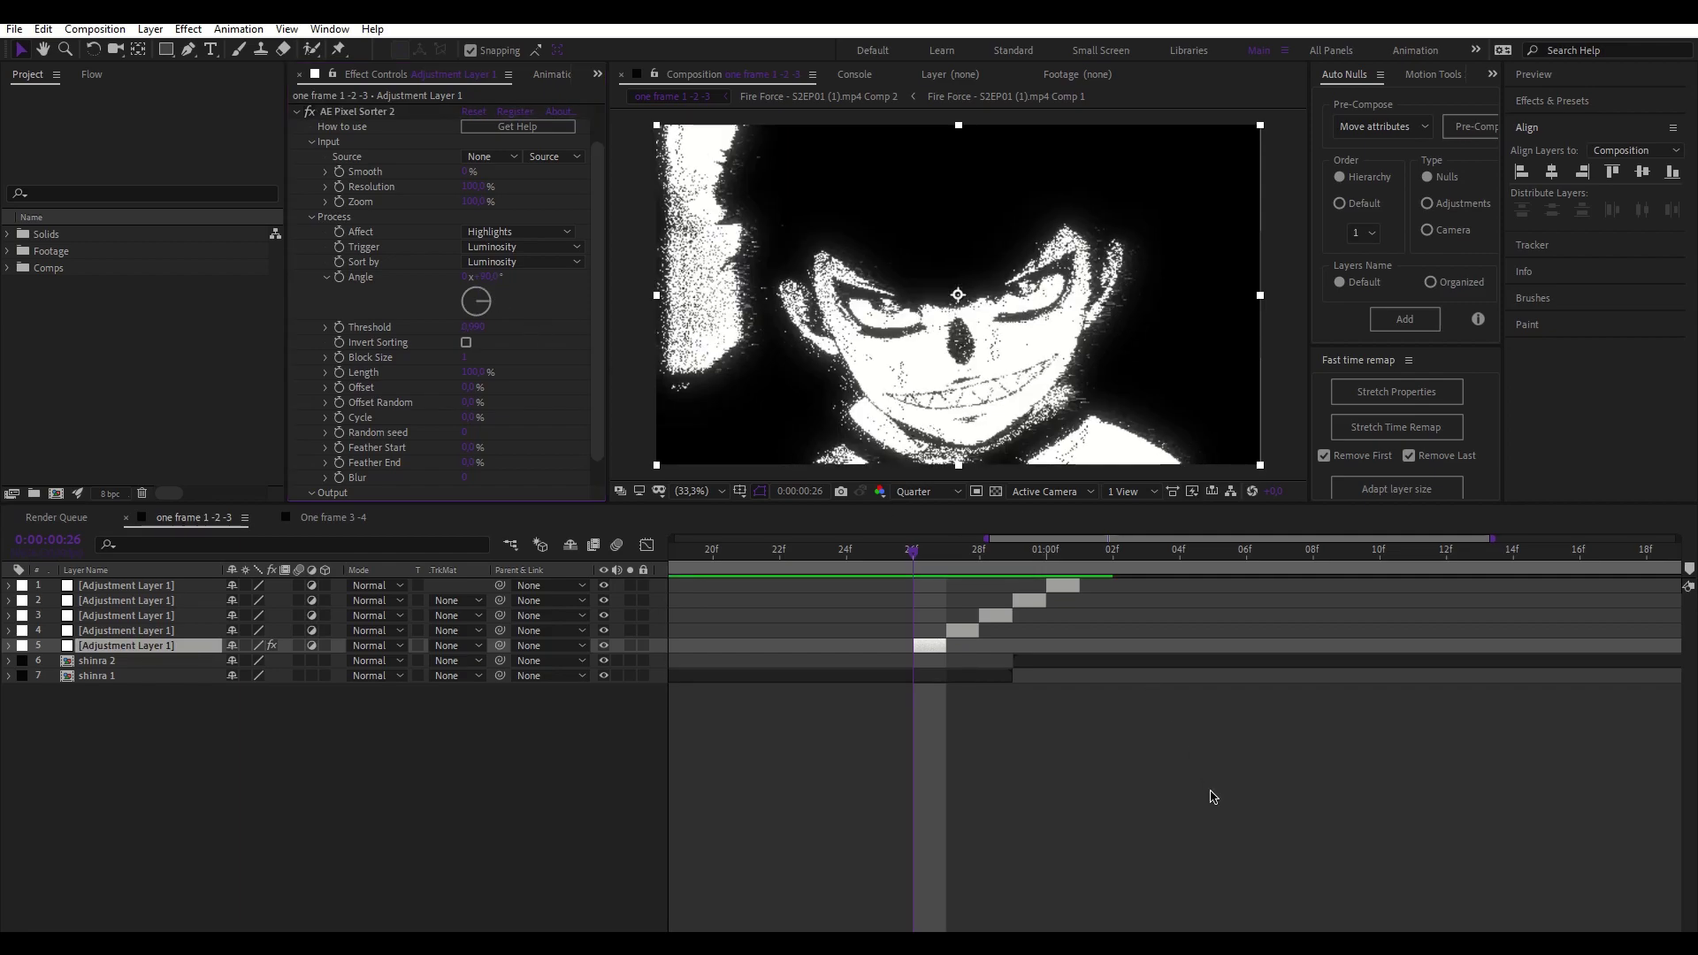
click(1212, 796)
click(297, 112)
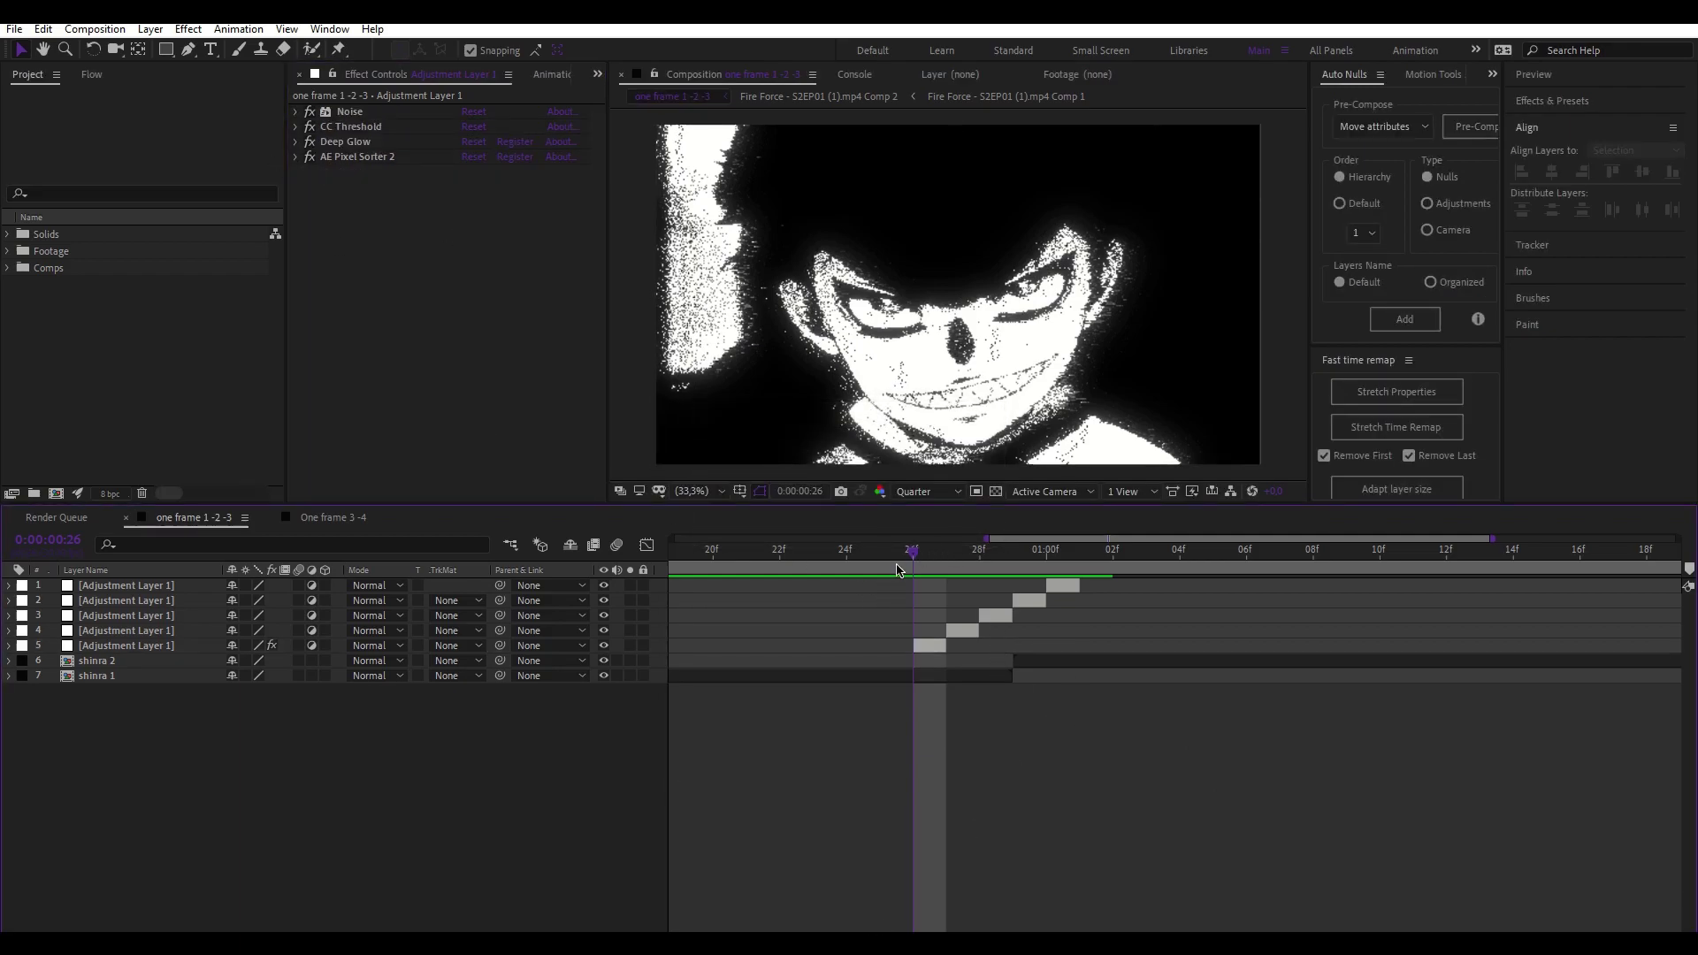
click(947, 554)
Step: Apply Wave Warp to the fourth adjustment layer with direction 0°
click(960, 631)
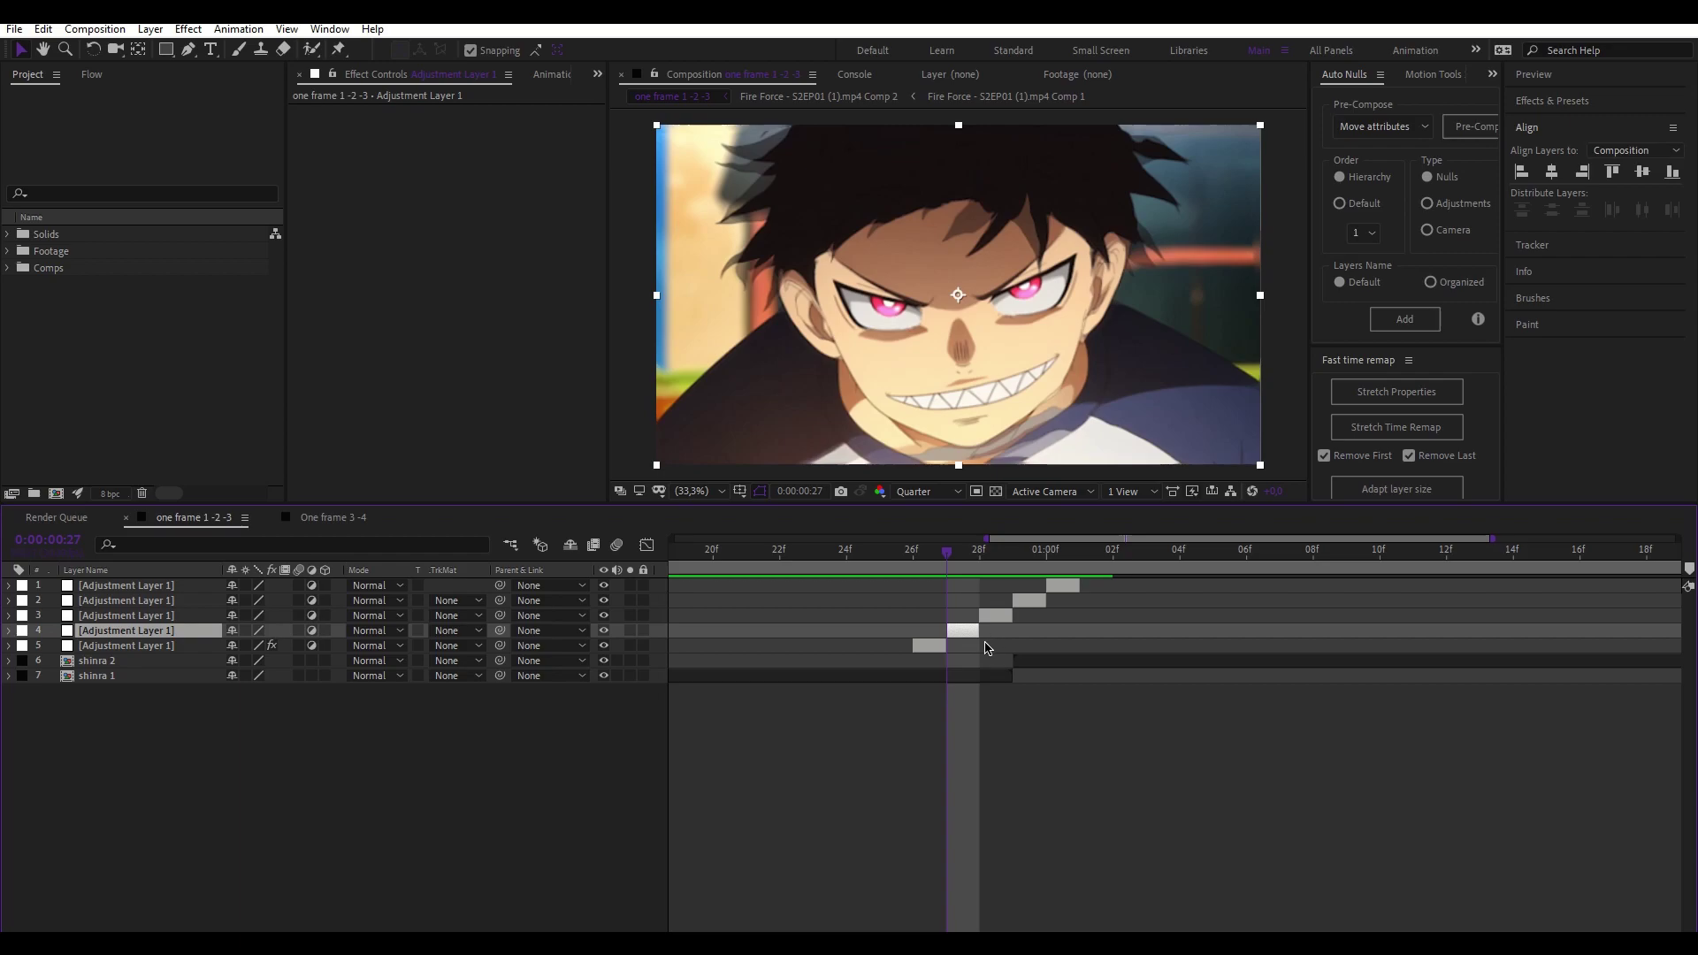
key(ctrl+space)
text(wave)
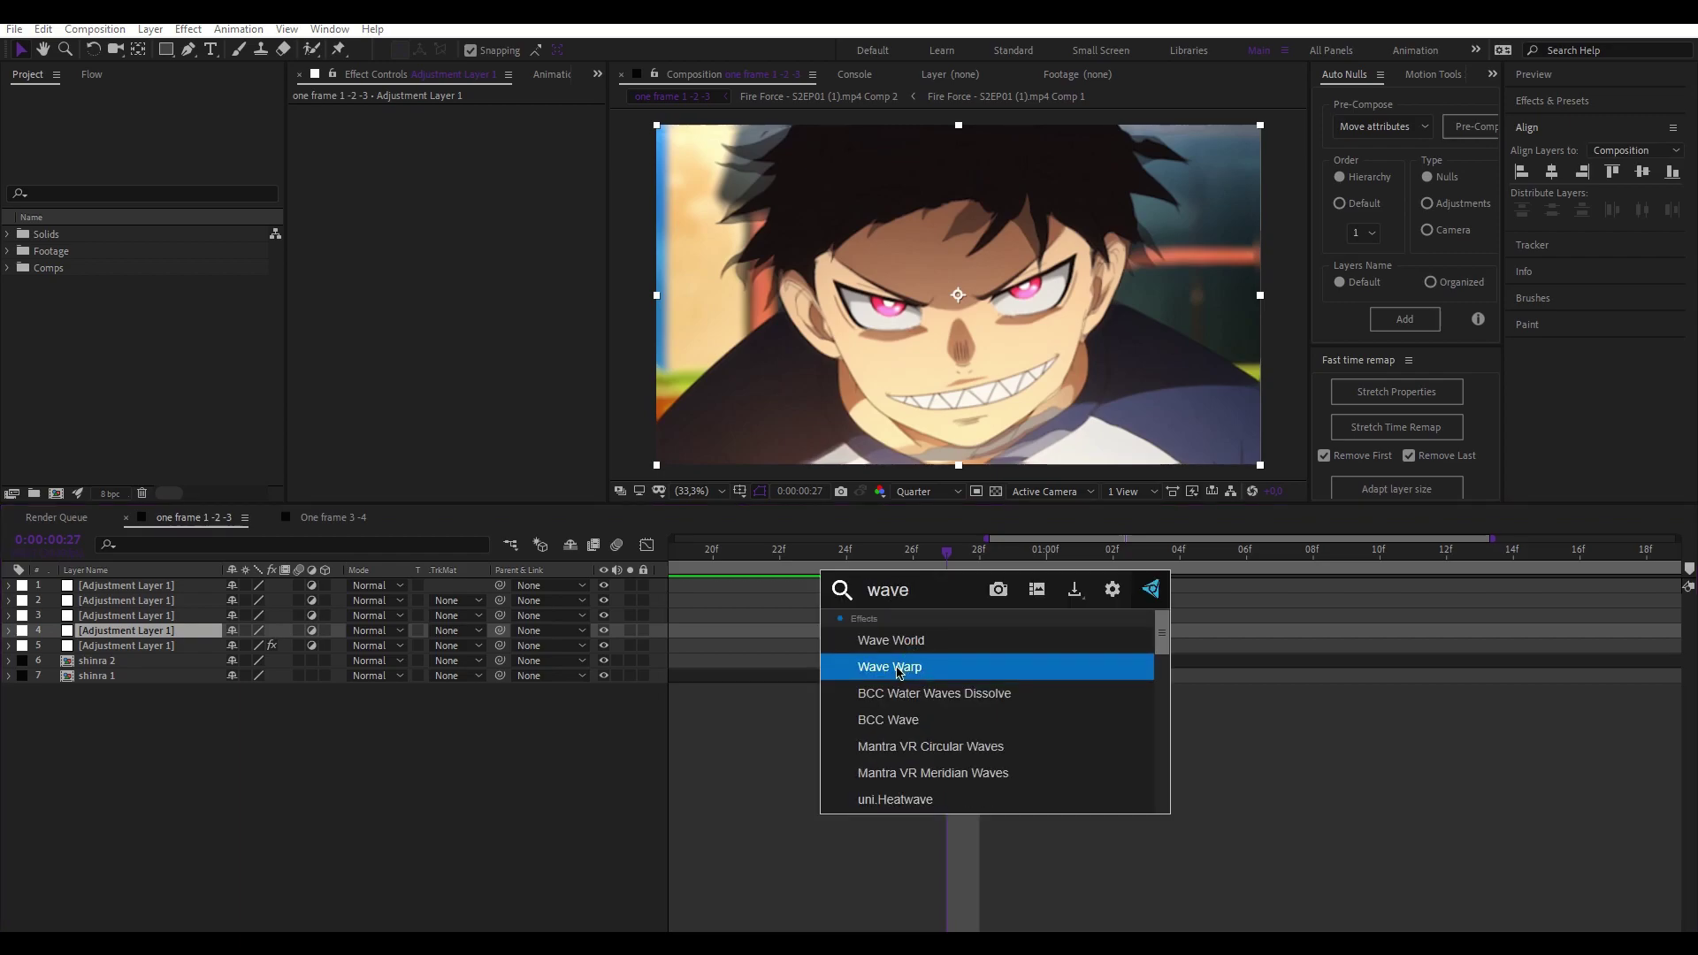
click(902, 668)
click(498, 182)
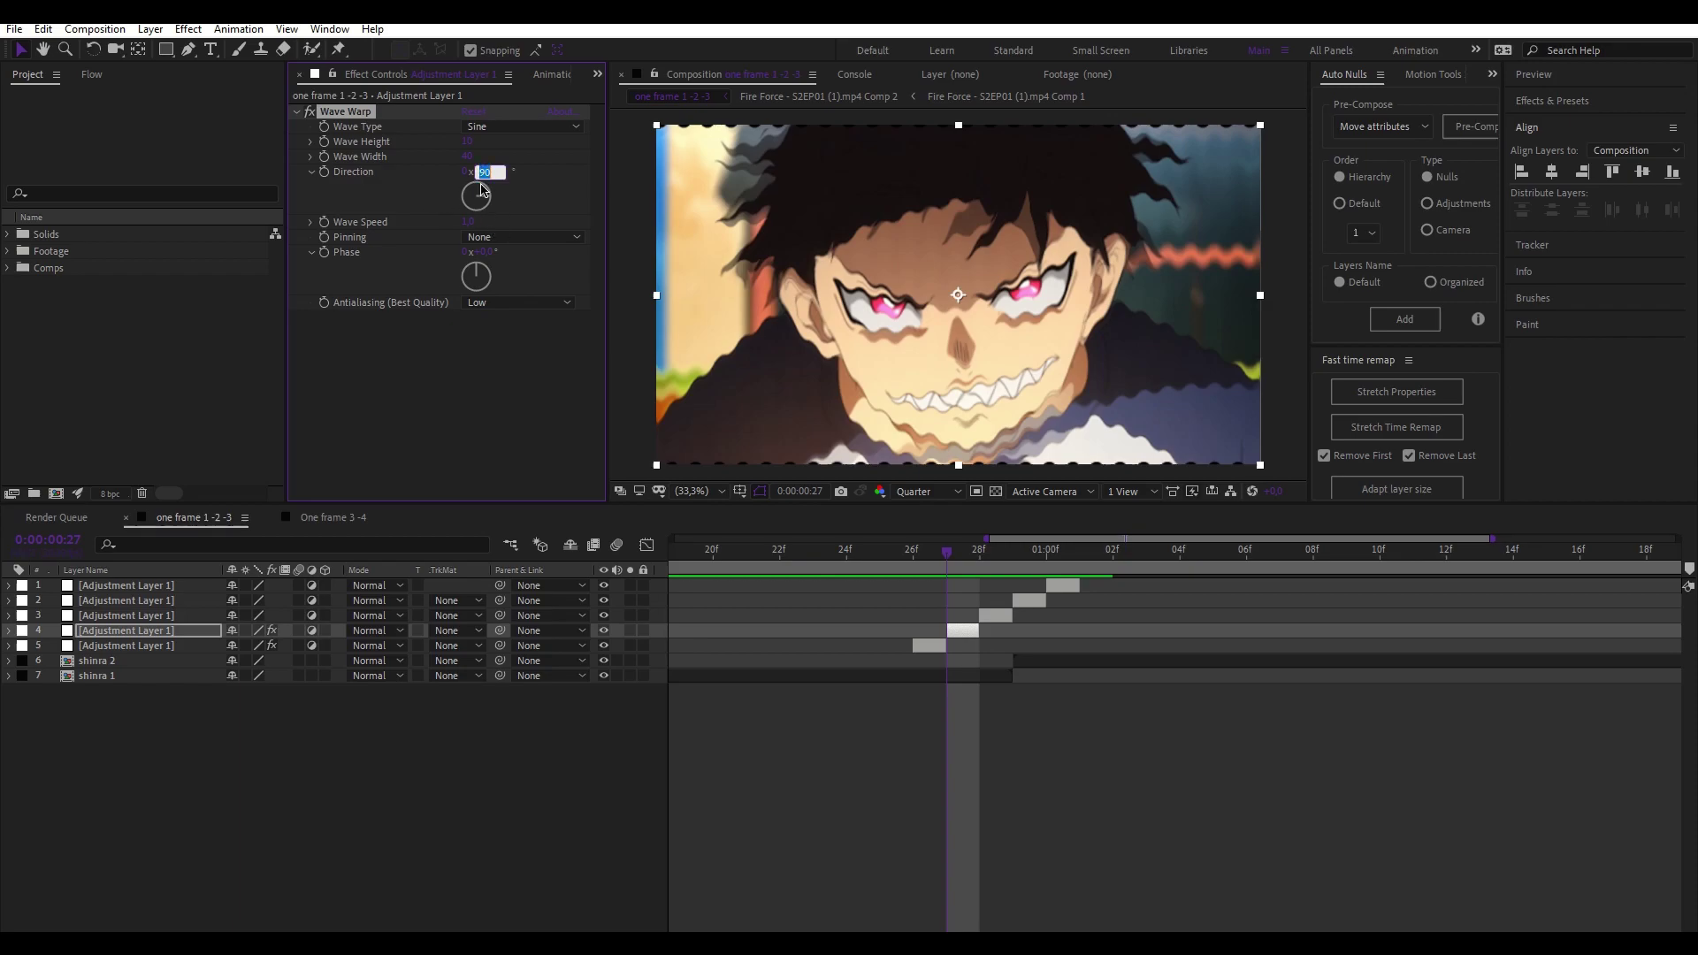
text(0)
key(Return)
Step: Add a Transform effect at scale 101, placing Wave Warp below it
key(ctrl+space)
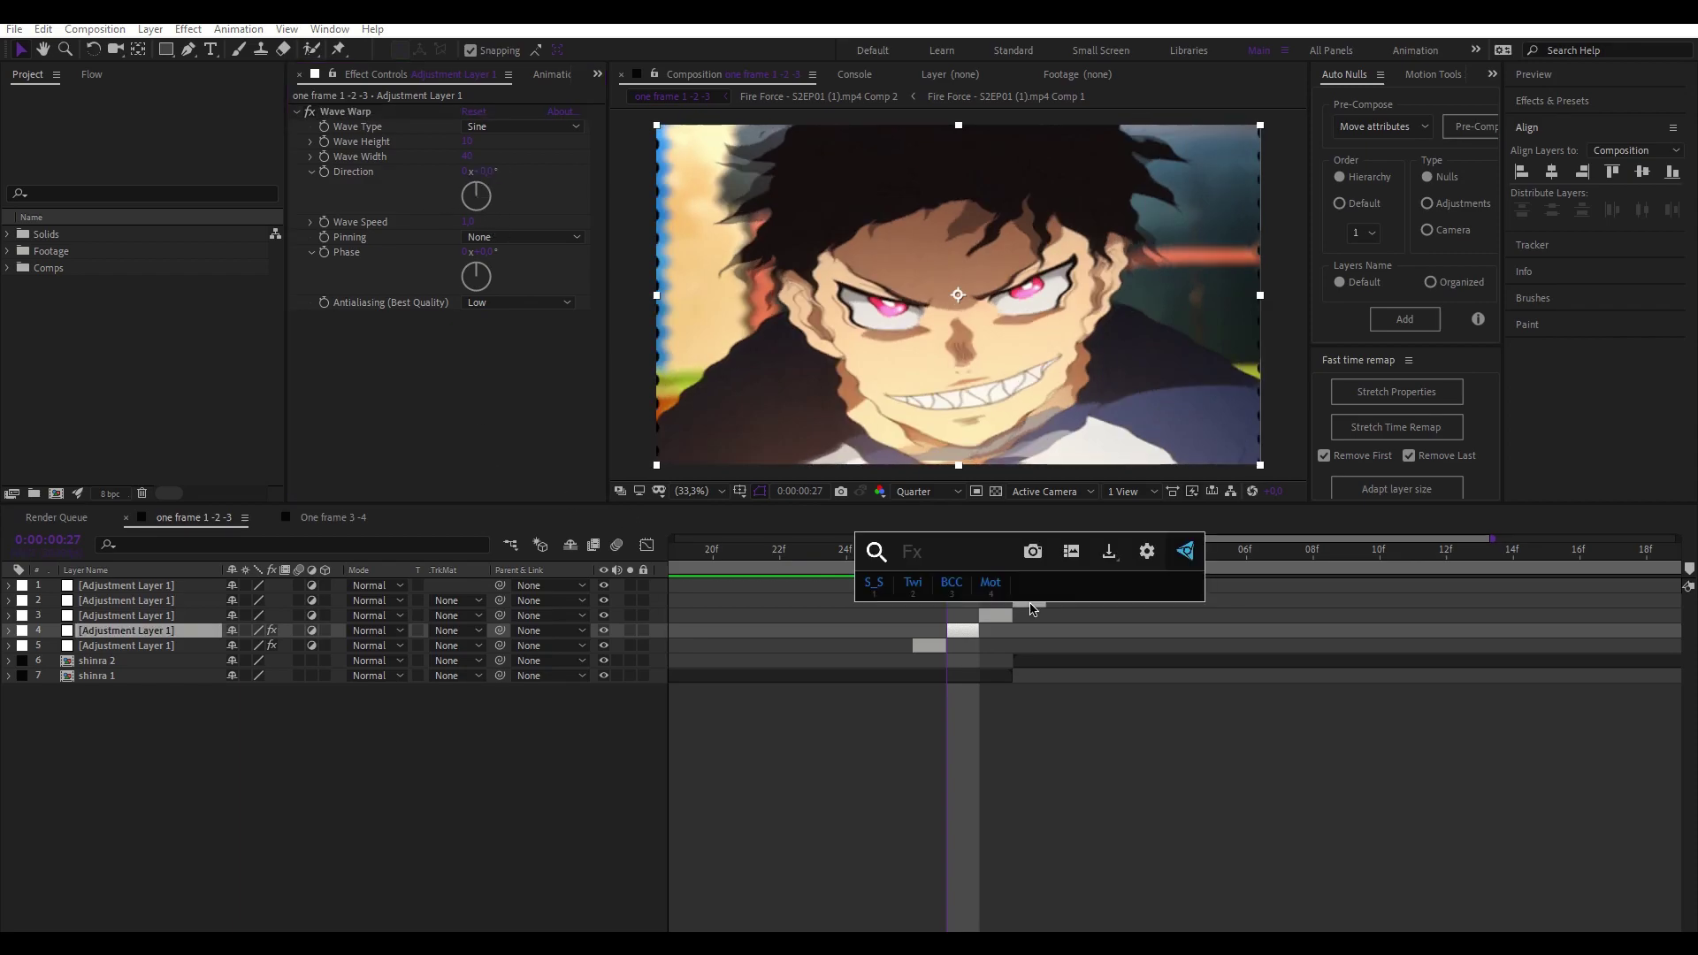
text(tr)
click(930, 602)
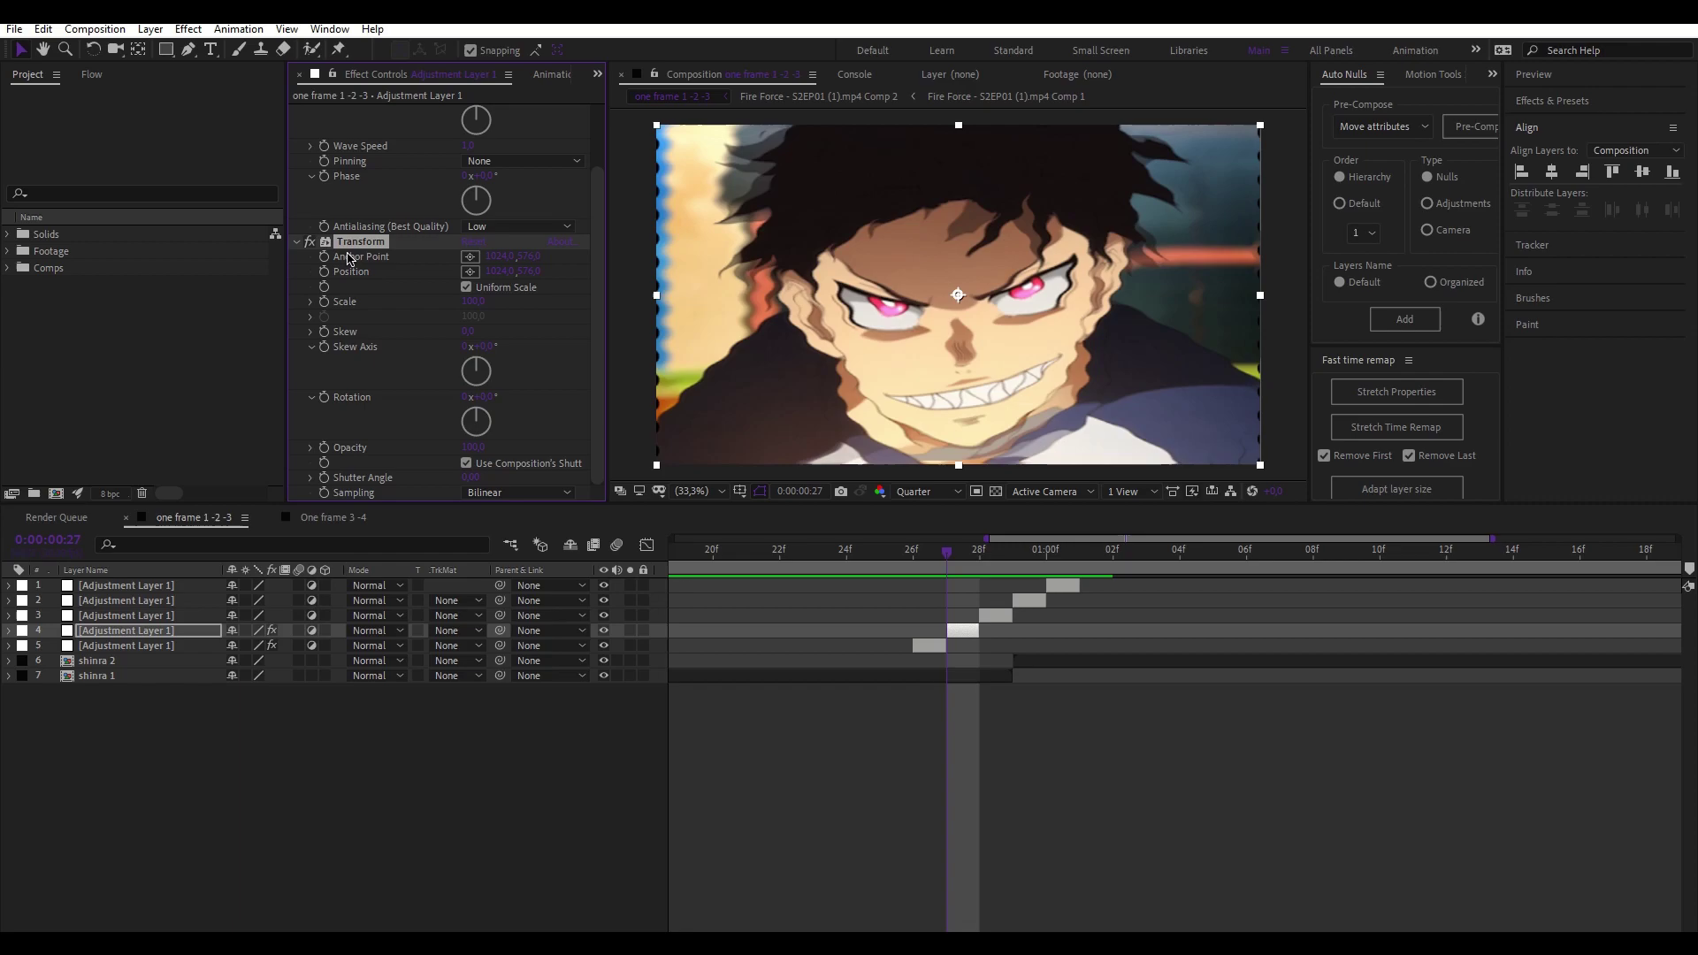
scroll(315, 206, up, 3)
click(297, 111)
drag(347, 111, 350, 381)
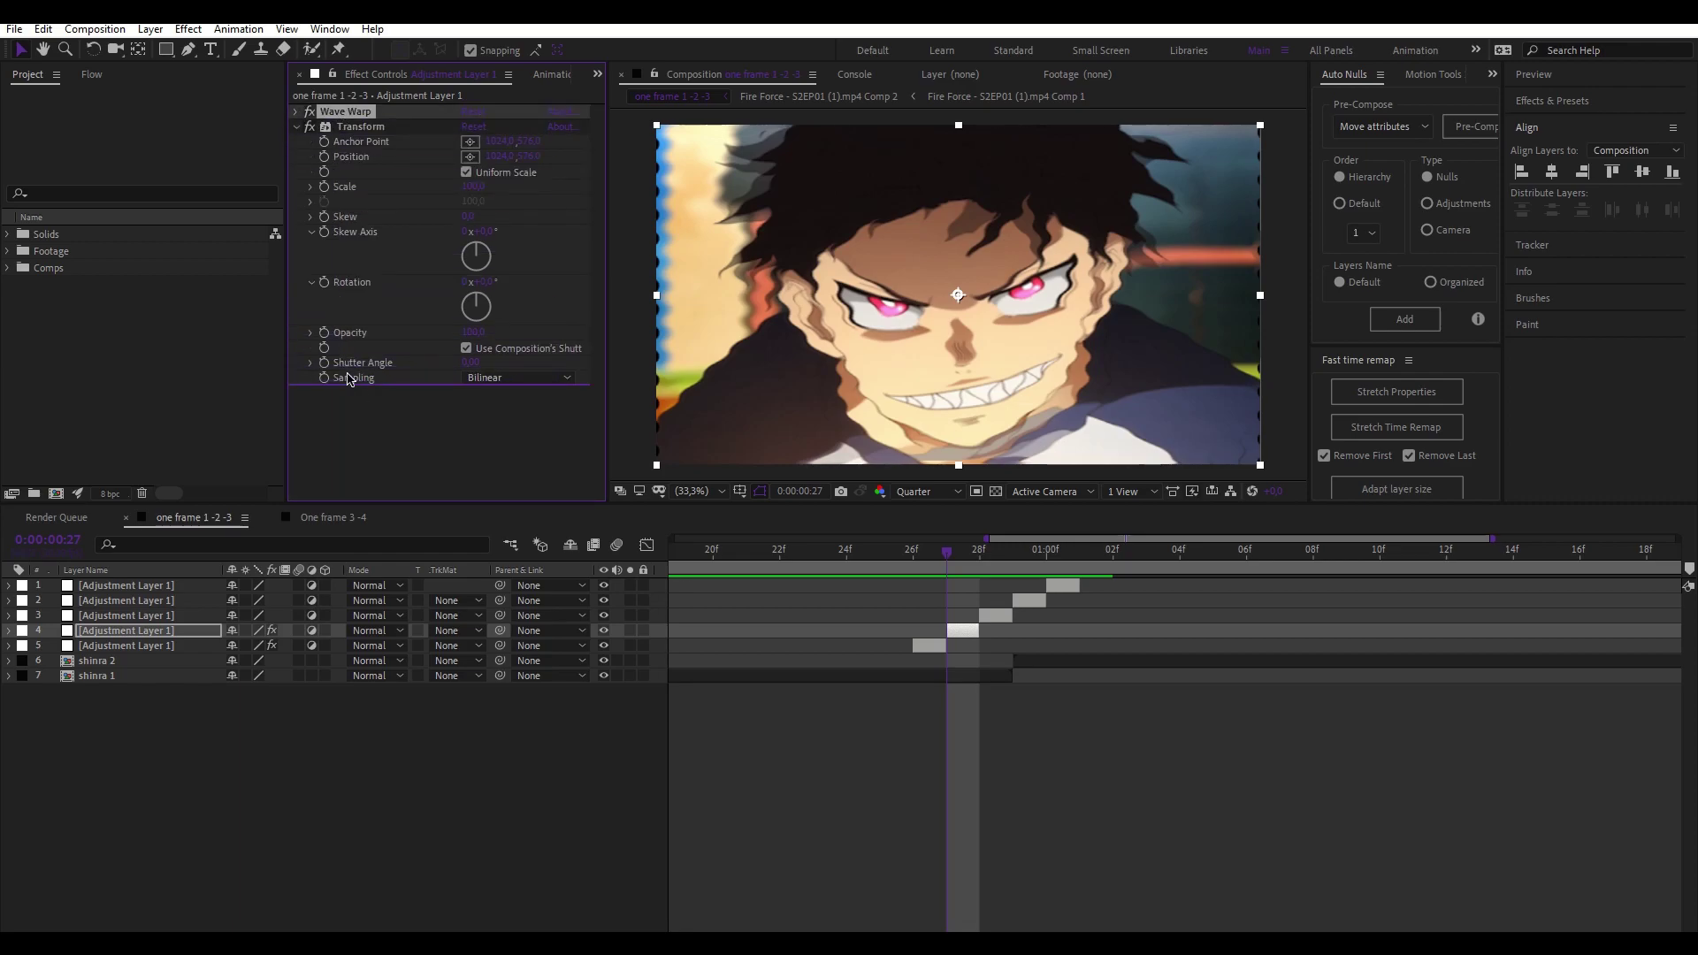
click(472, 173)
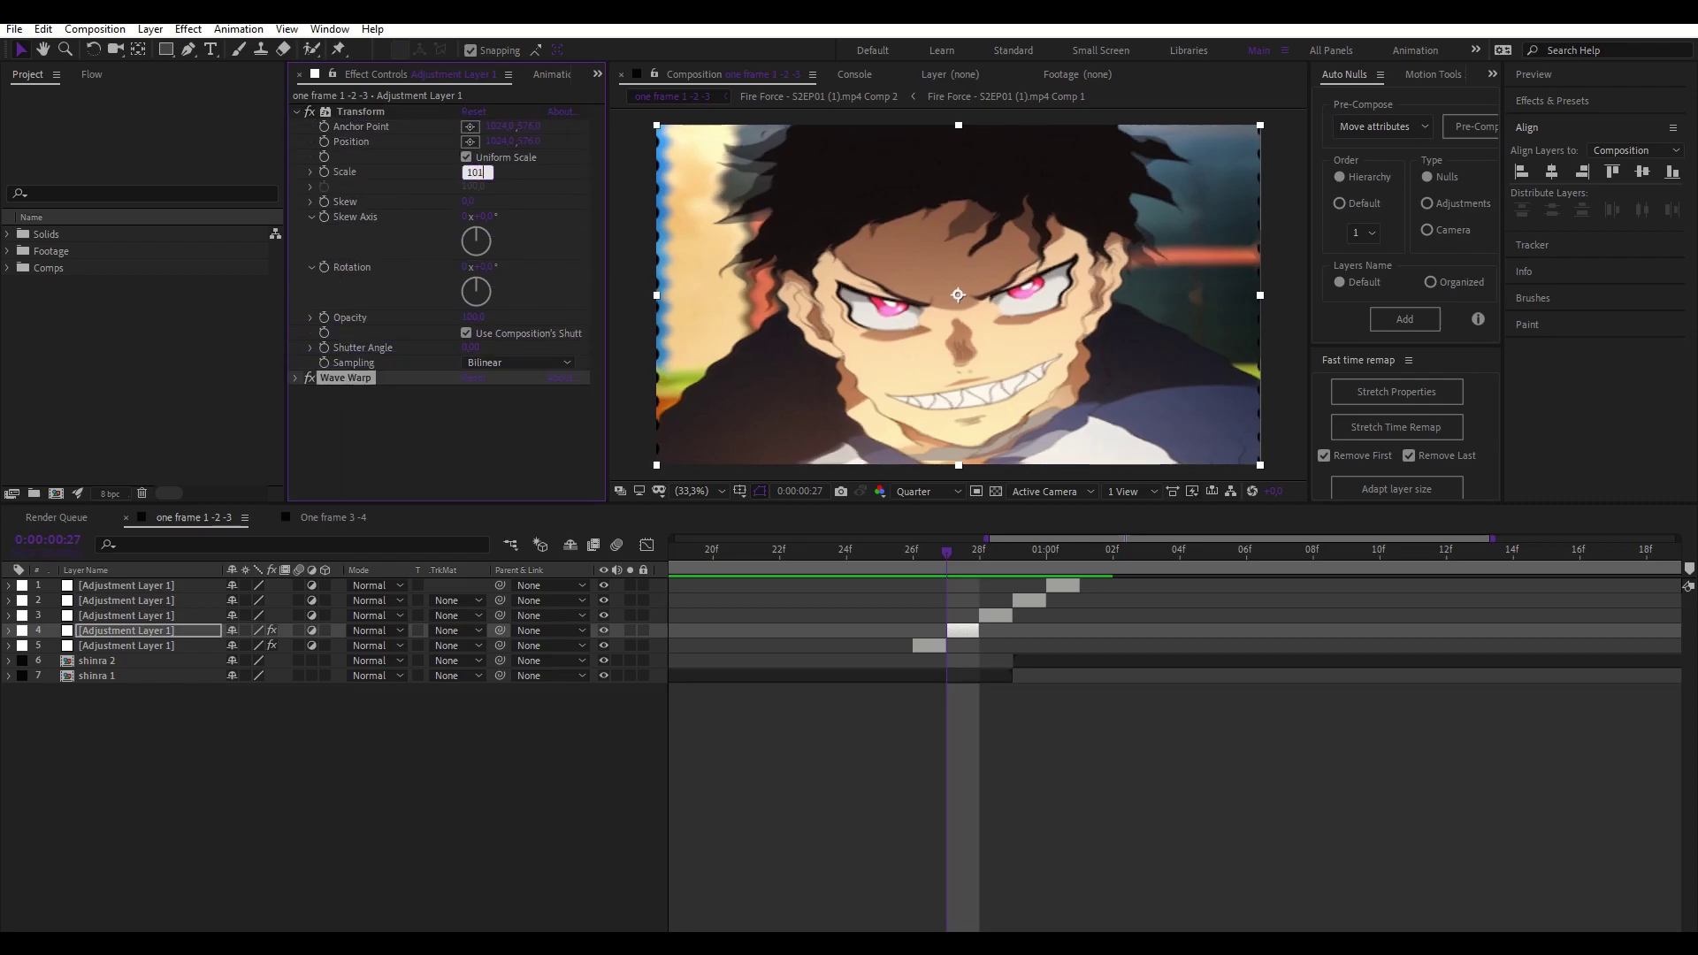
click(553, 529)
click(309, 146)
Step: Switch the Wave Warp wave type to Smooth Noise
click(297, 129)
click(517, 142)
click(522, 314)
click(522, 141)
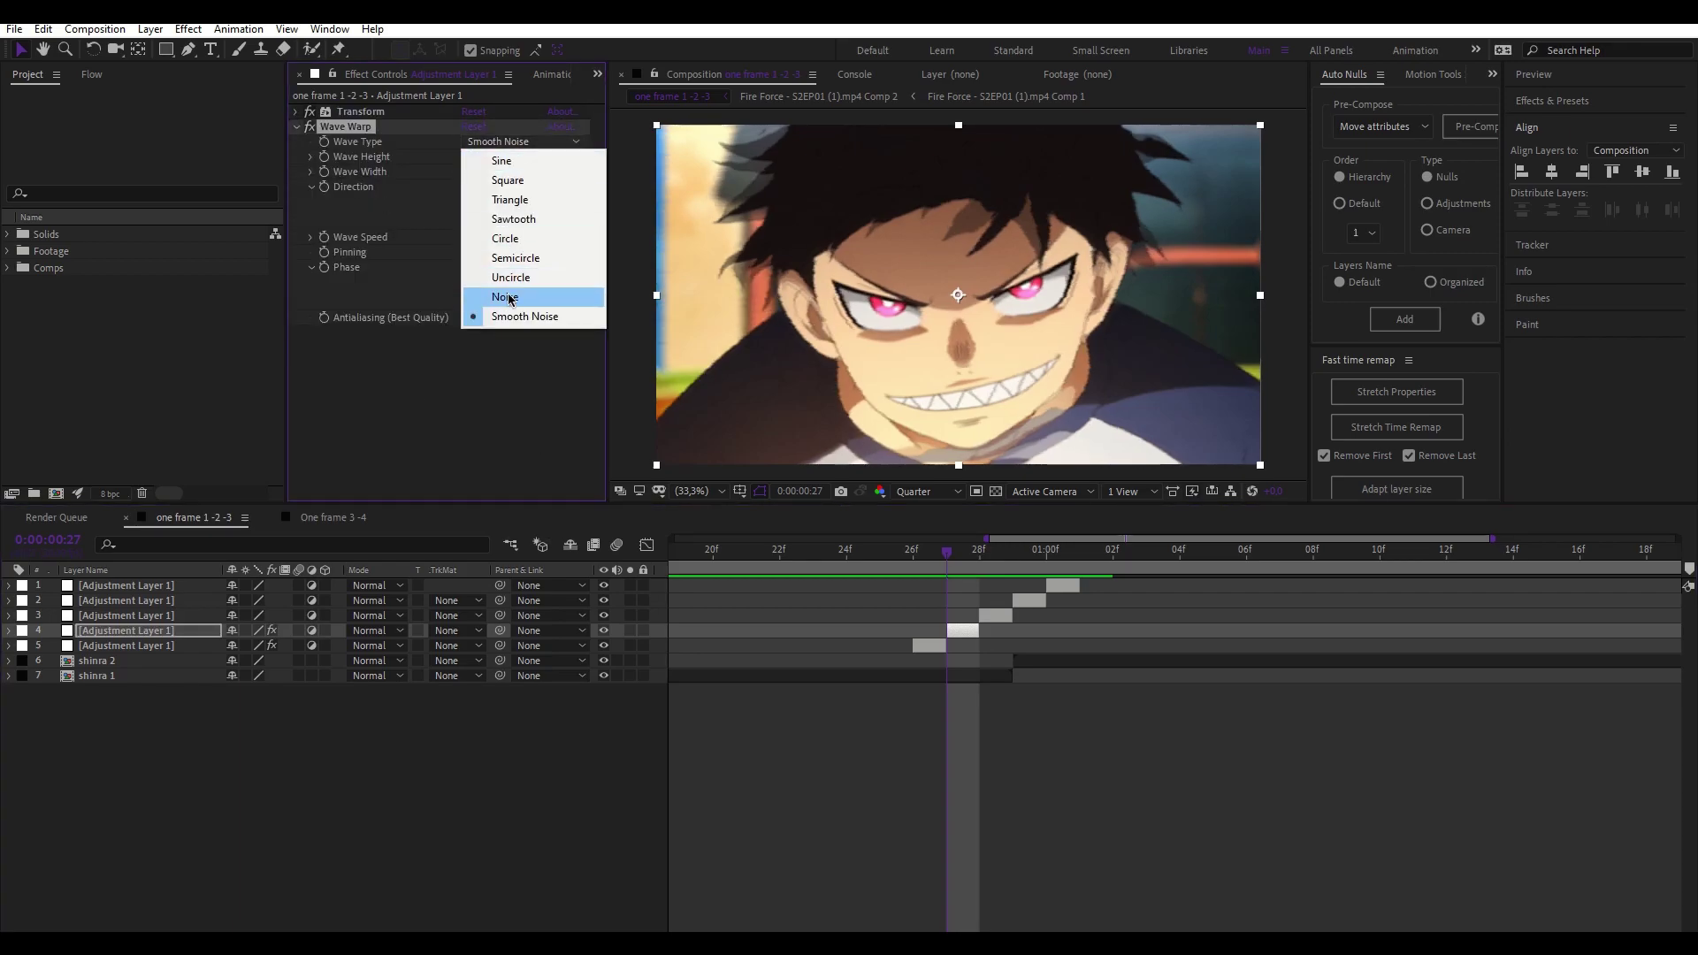
click(522, 314)
Step: Set the Wave Warp wave height to 165 and scrub the wave width
click(465, 156)
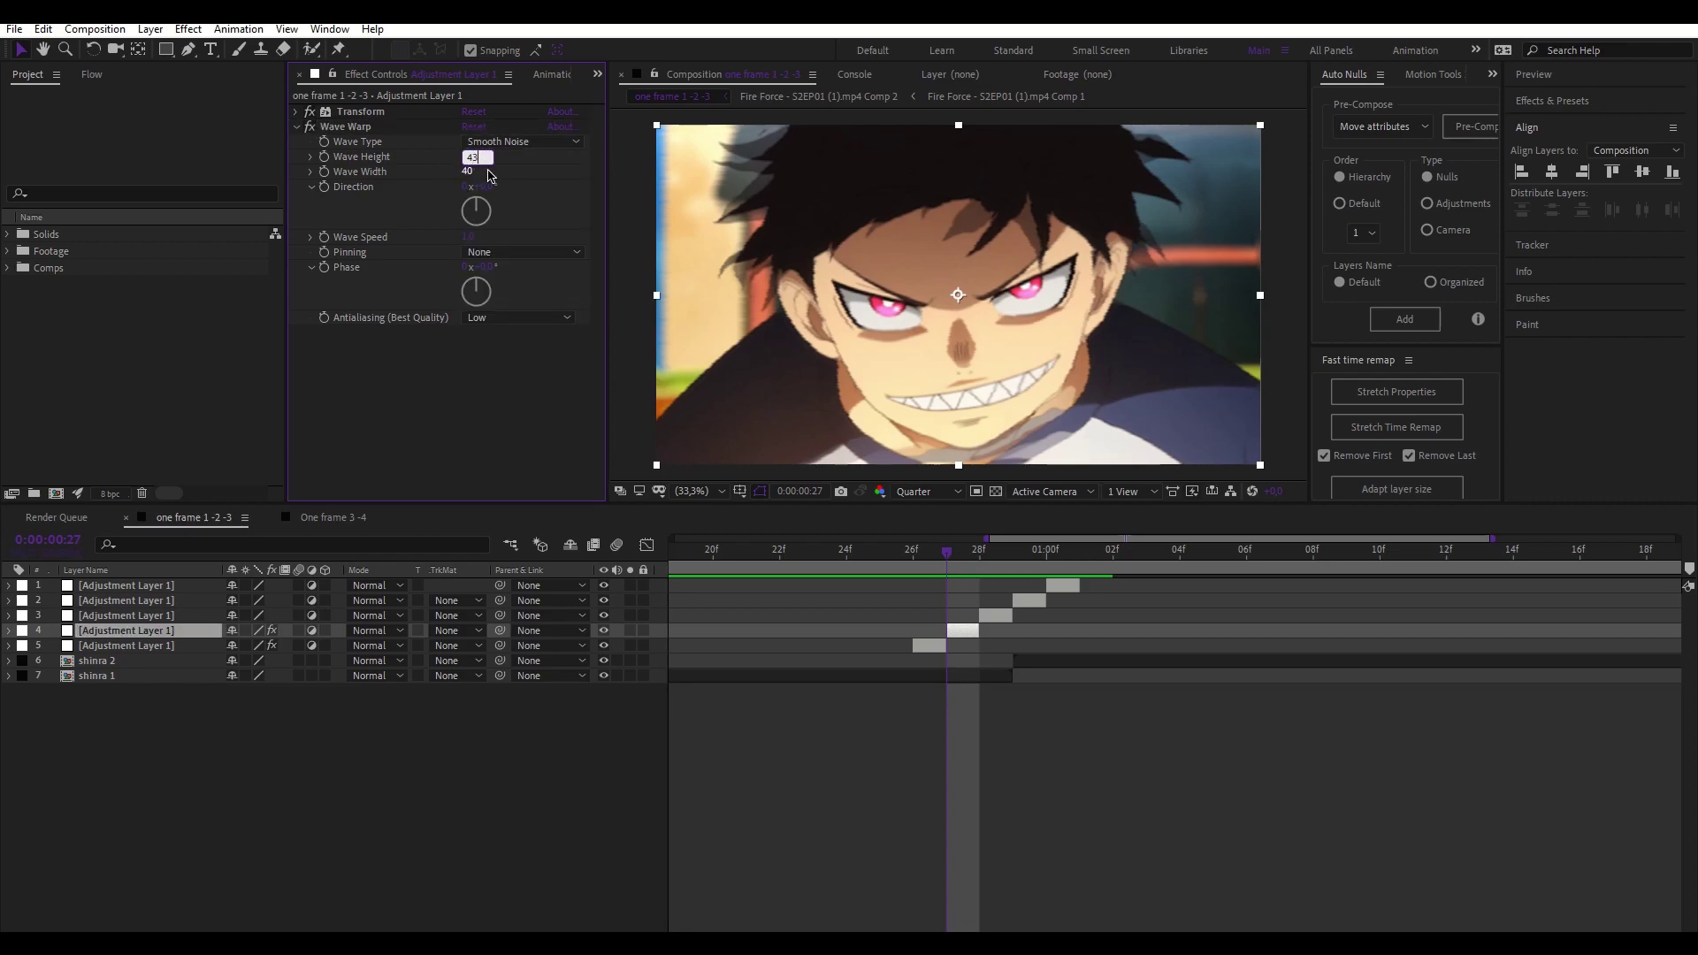
key(Return)
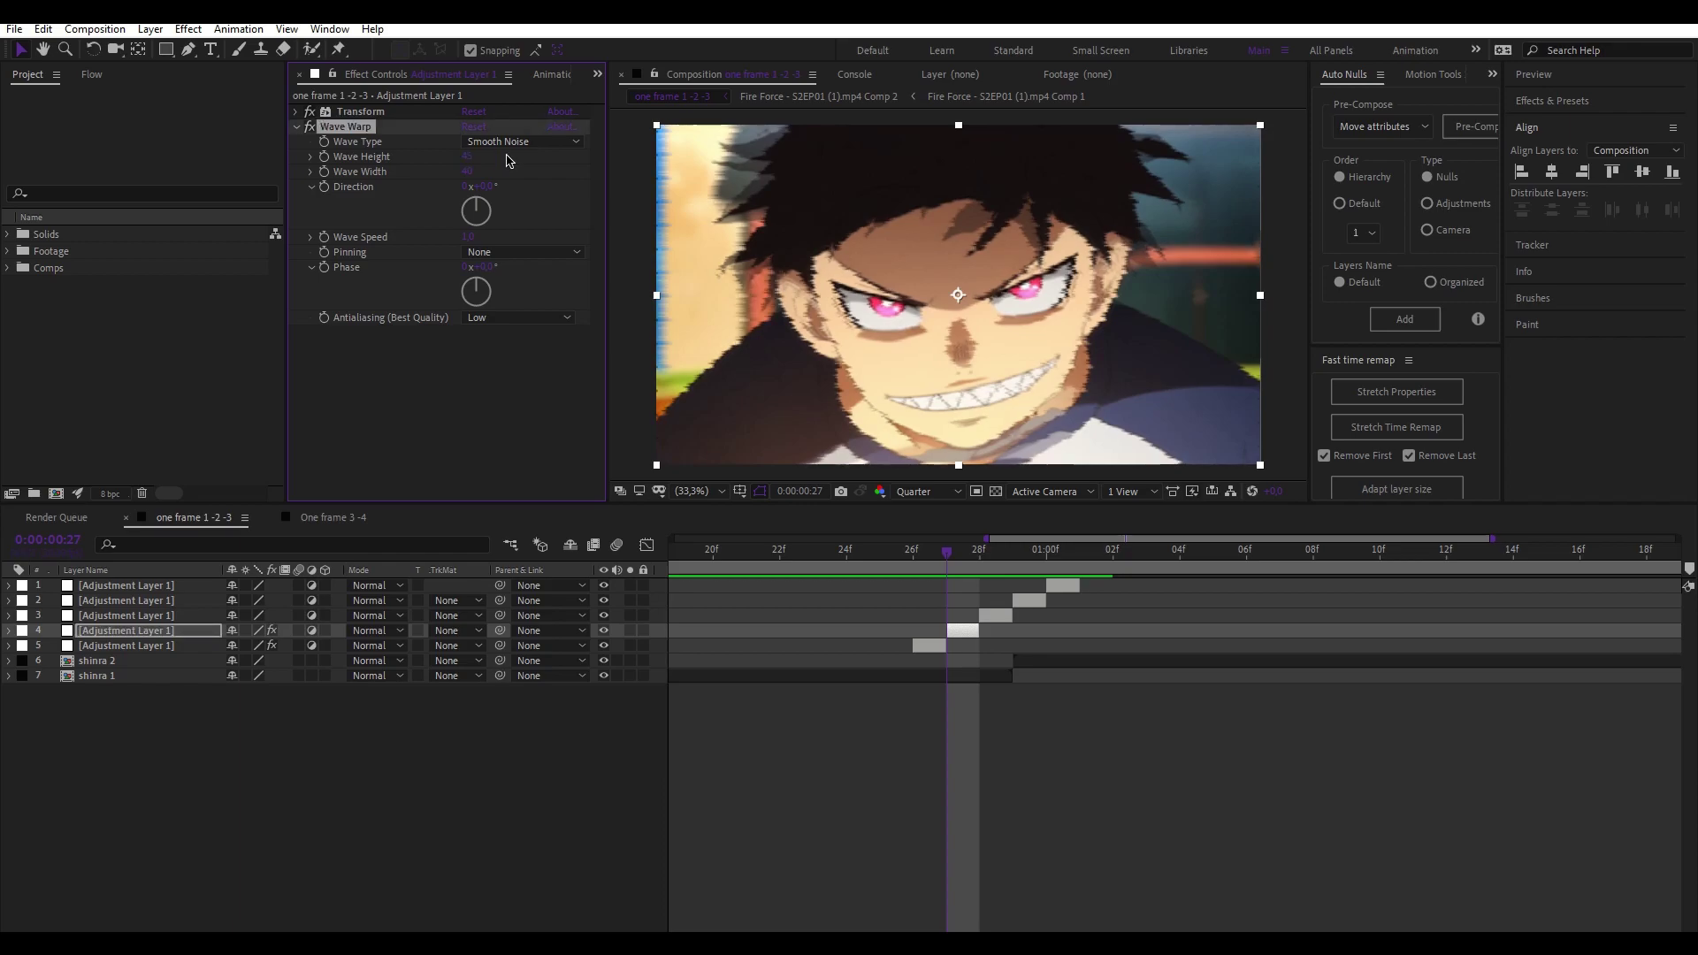
click(466, 156)
click(522, 168)
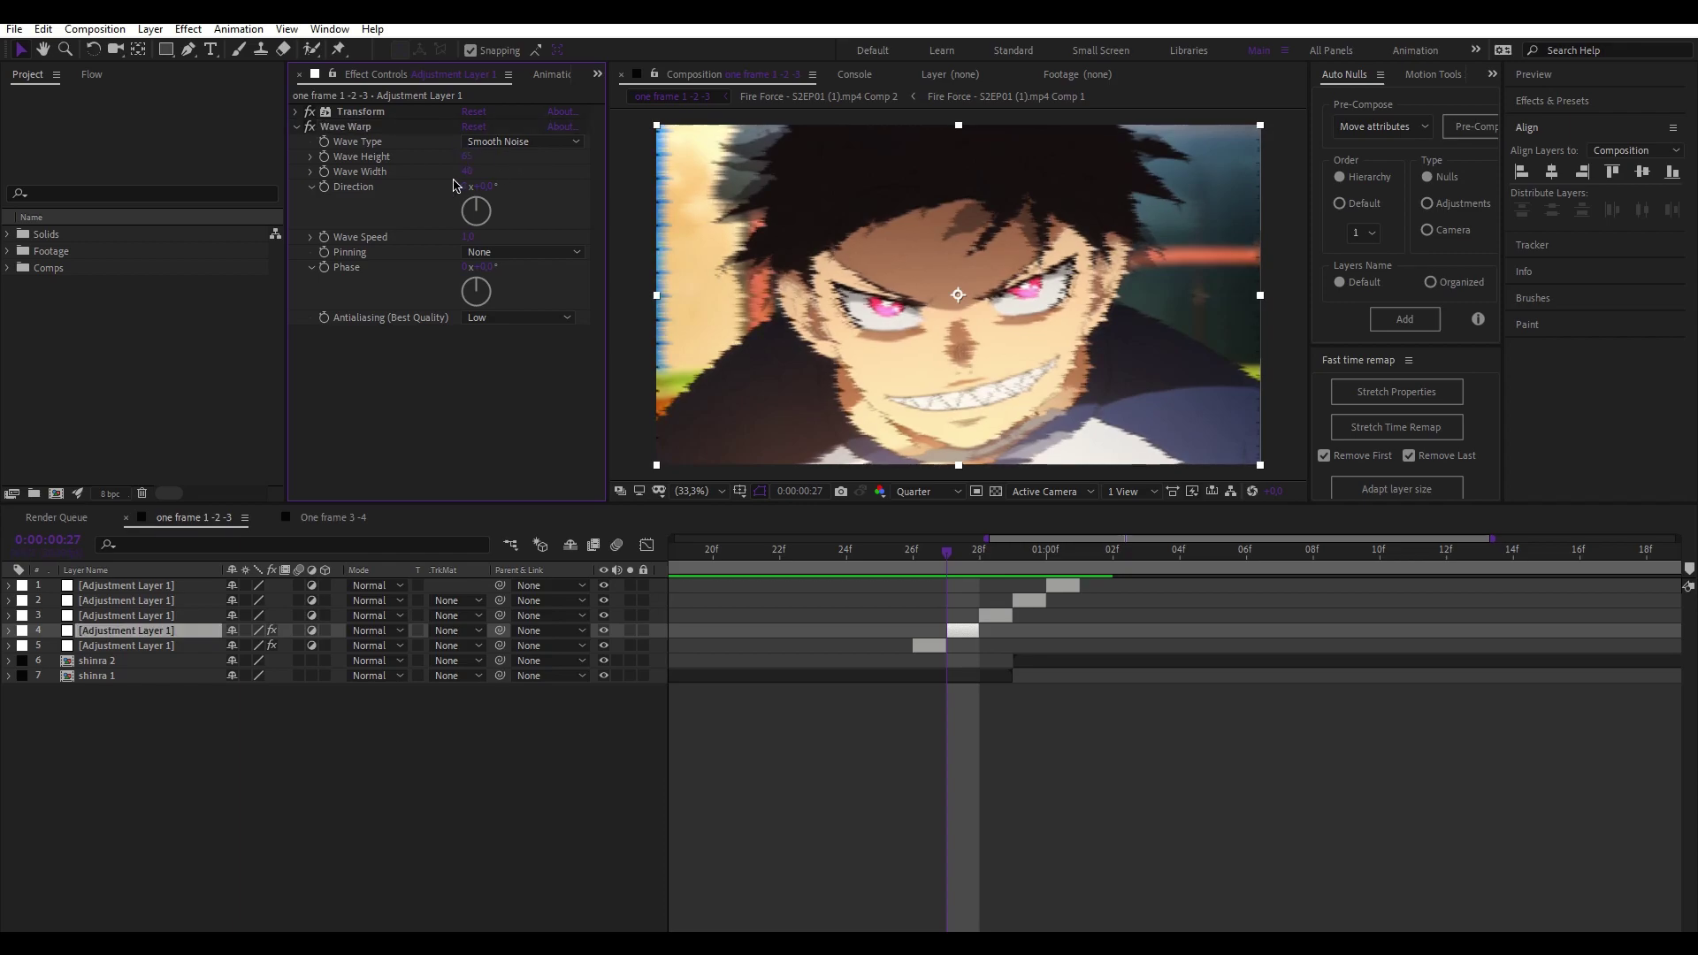
drag(491, 172, 471, 174)
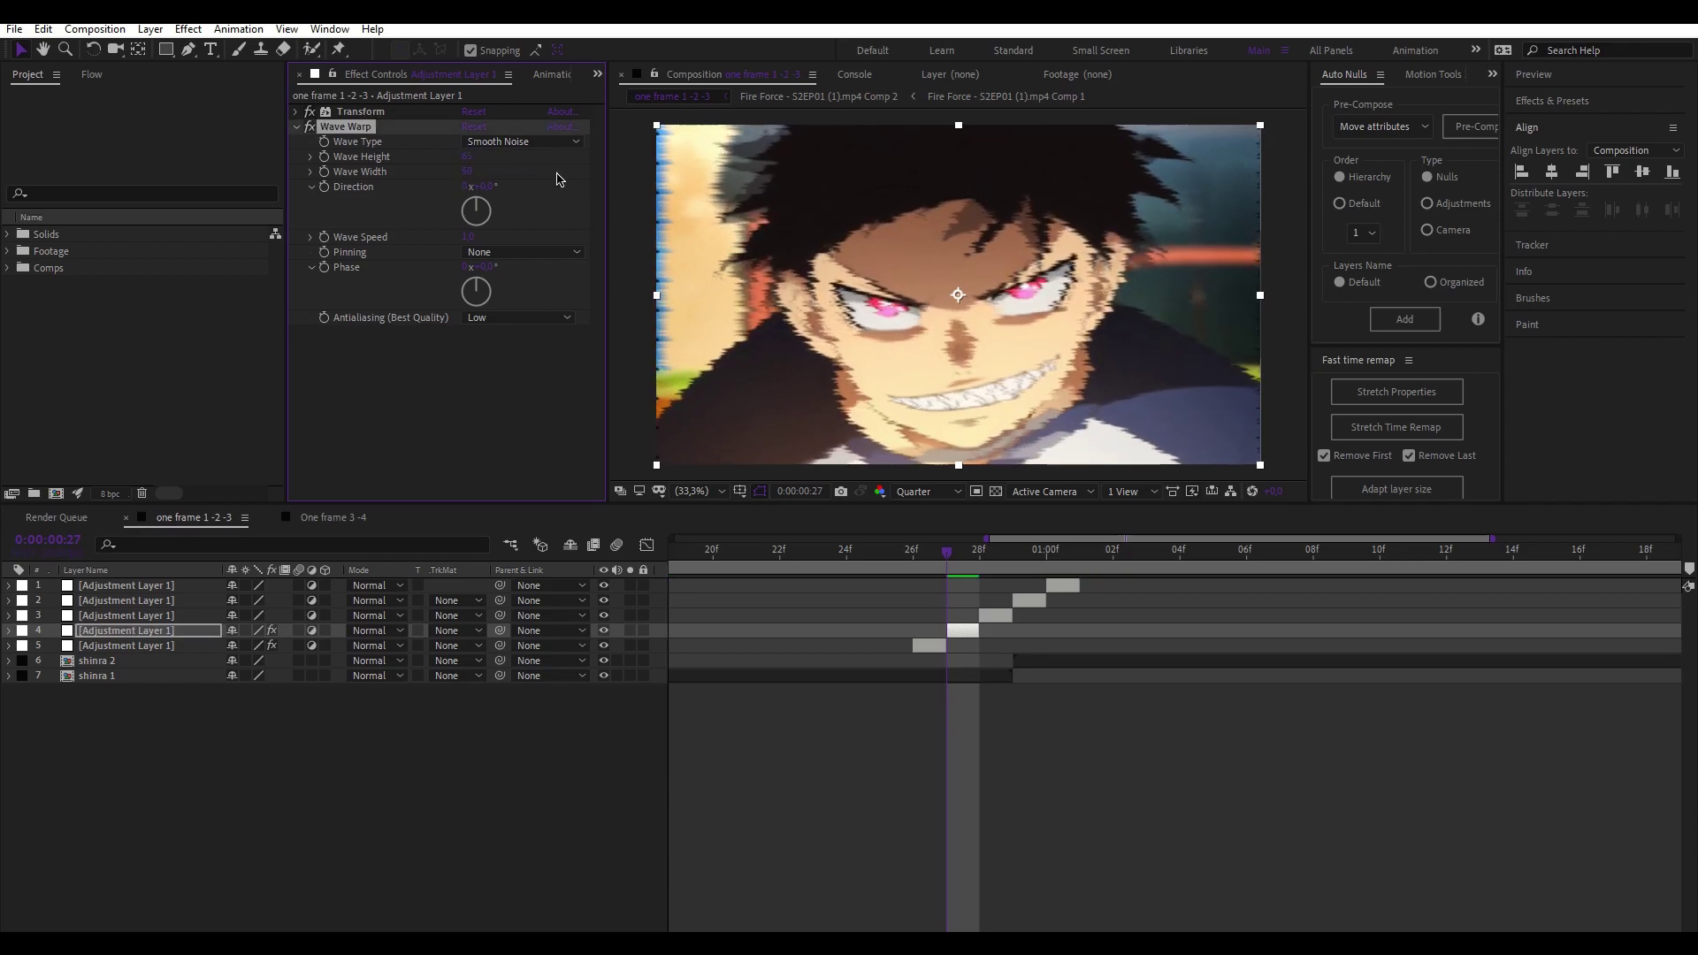
click(539, 179)
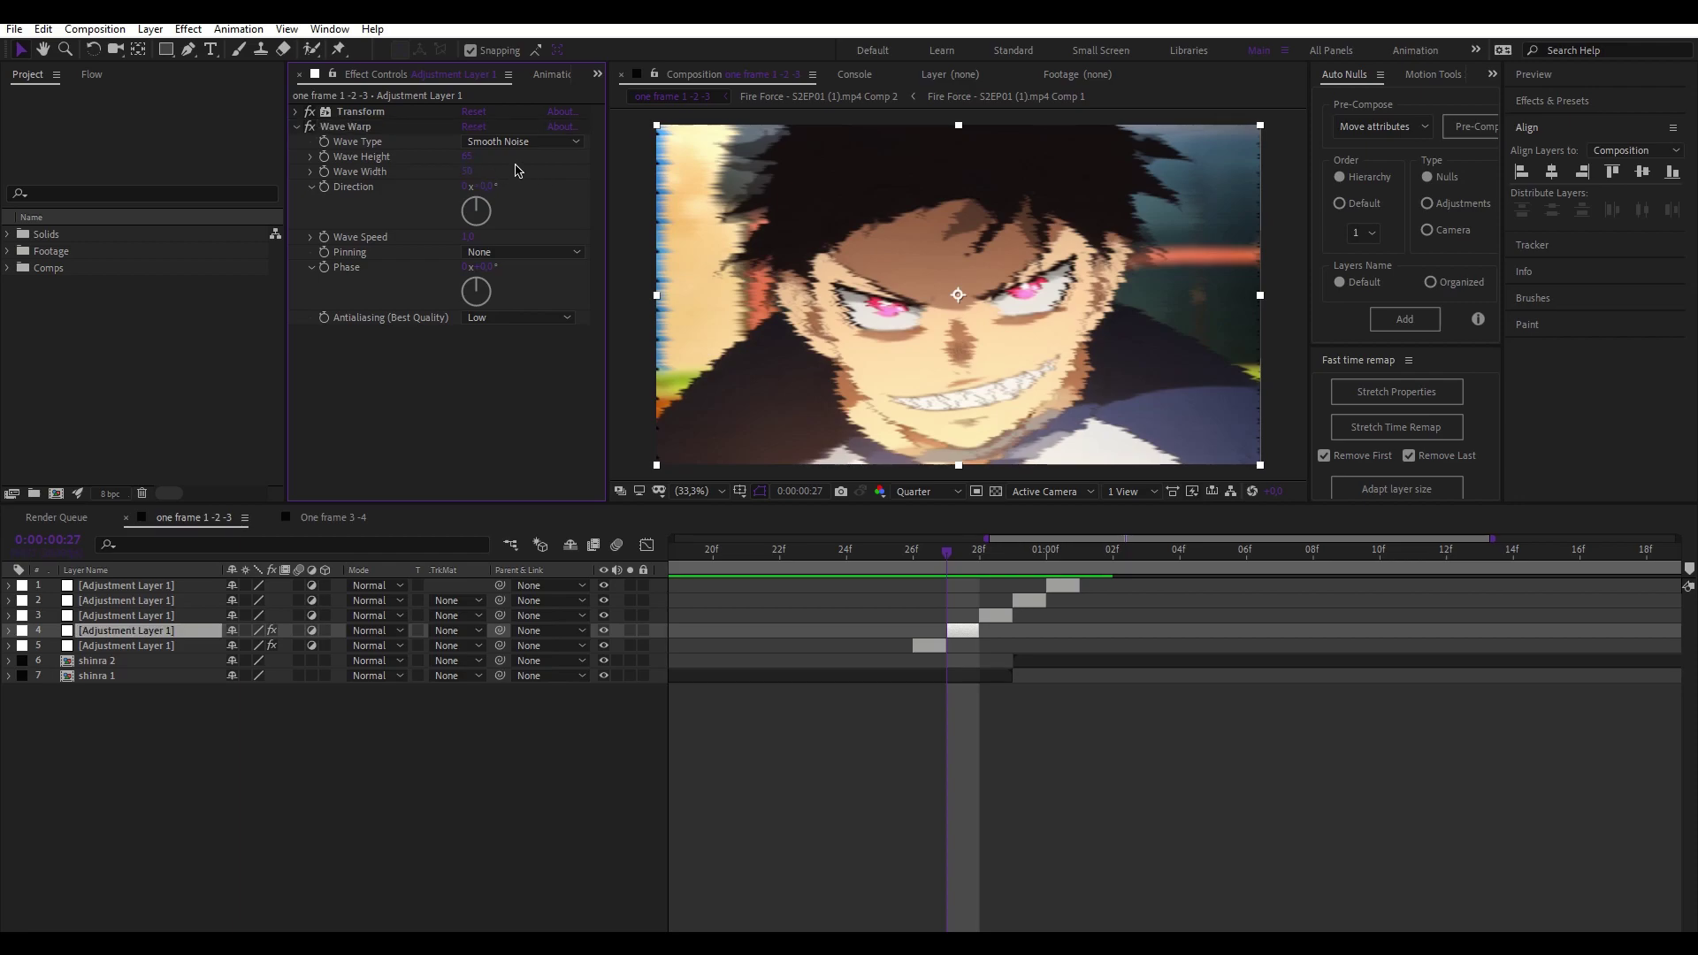
click(467, 158)
key(Return)
click(1156, 779)
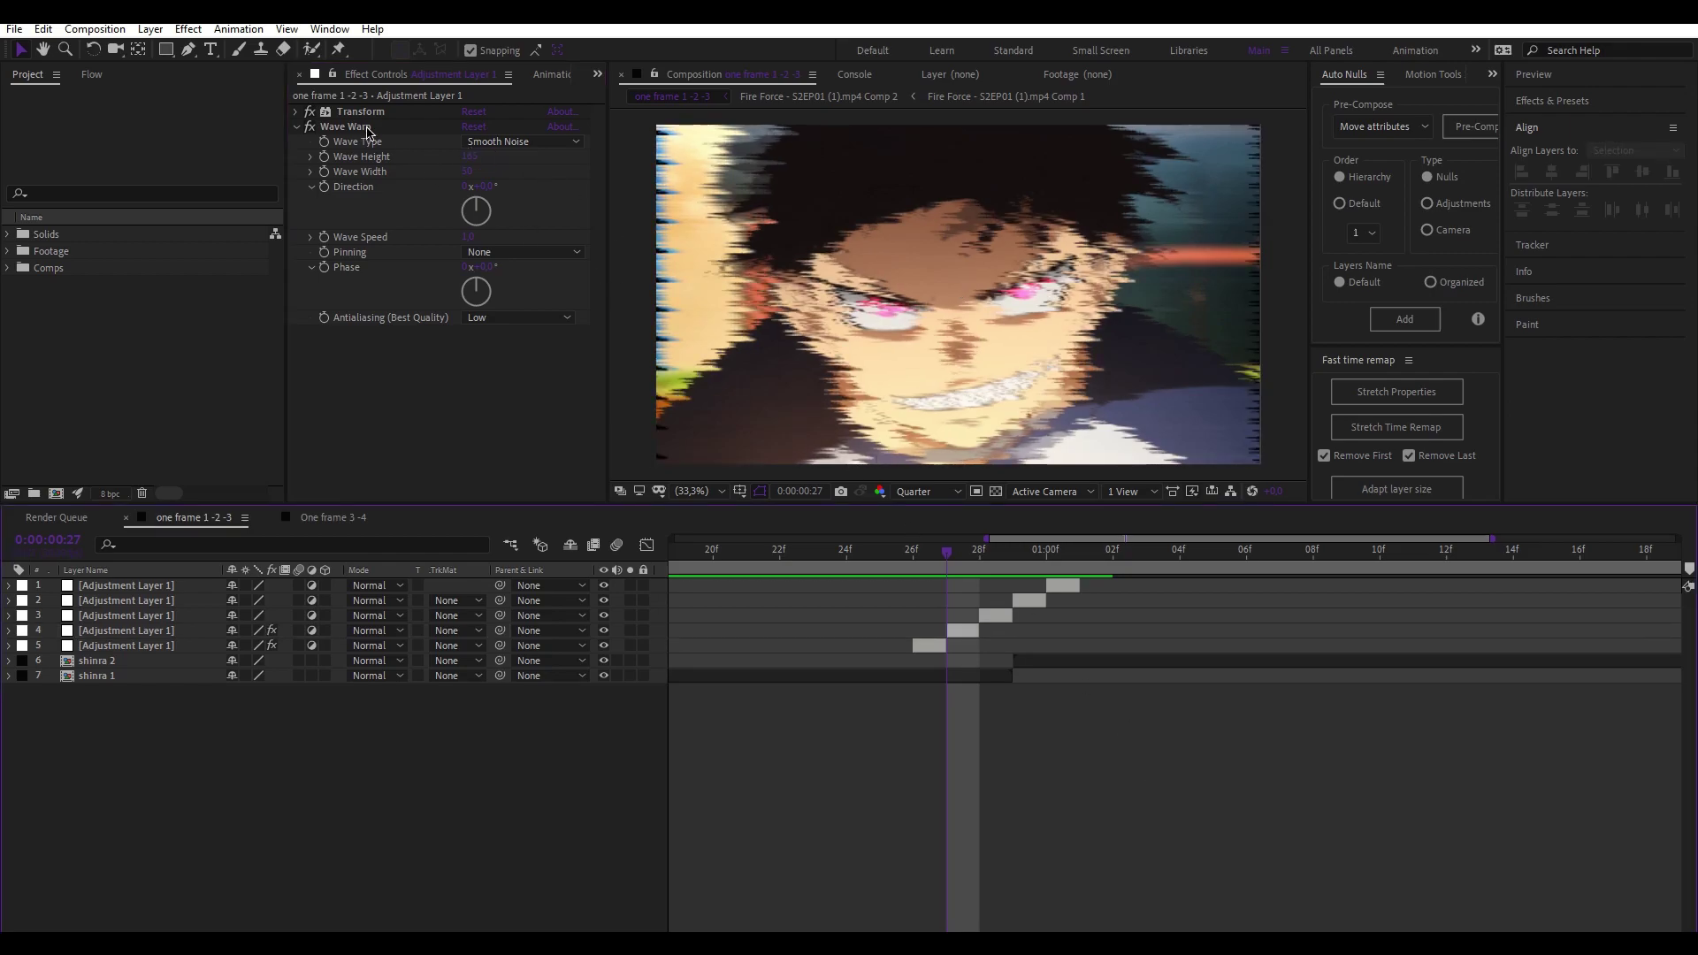
click(296, 112)
click(796, 631)
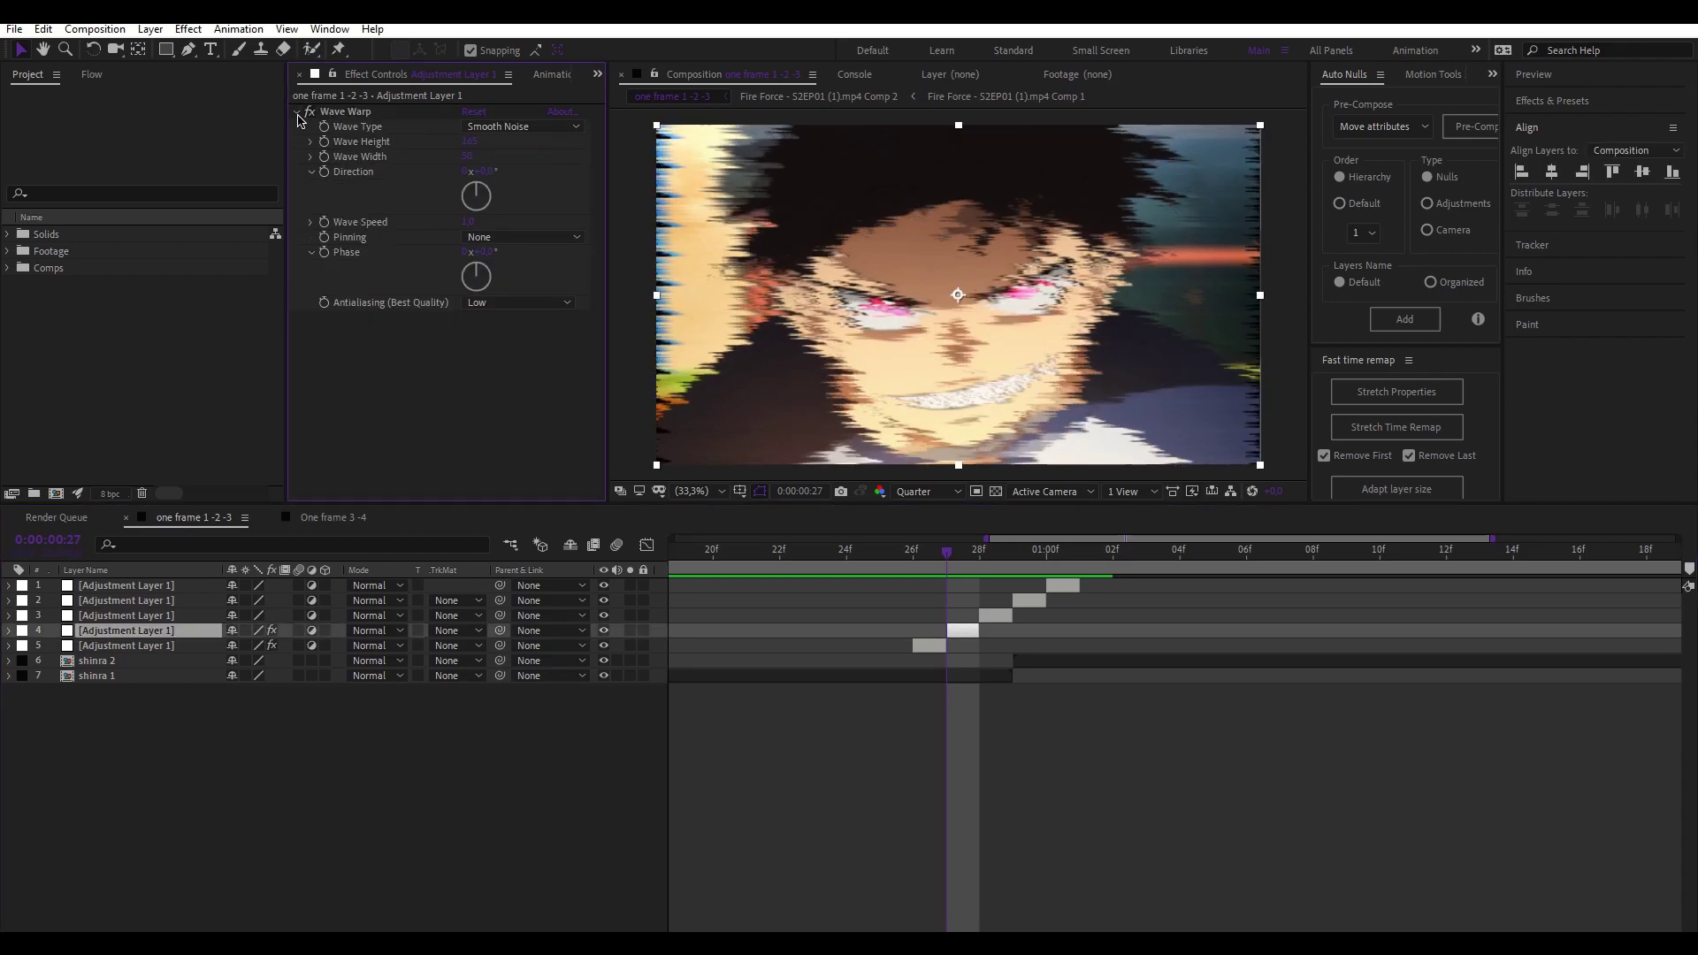
key(ctrl+space)
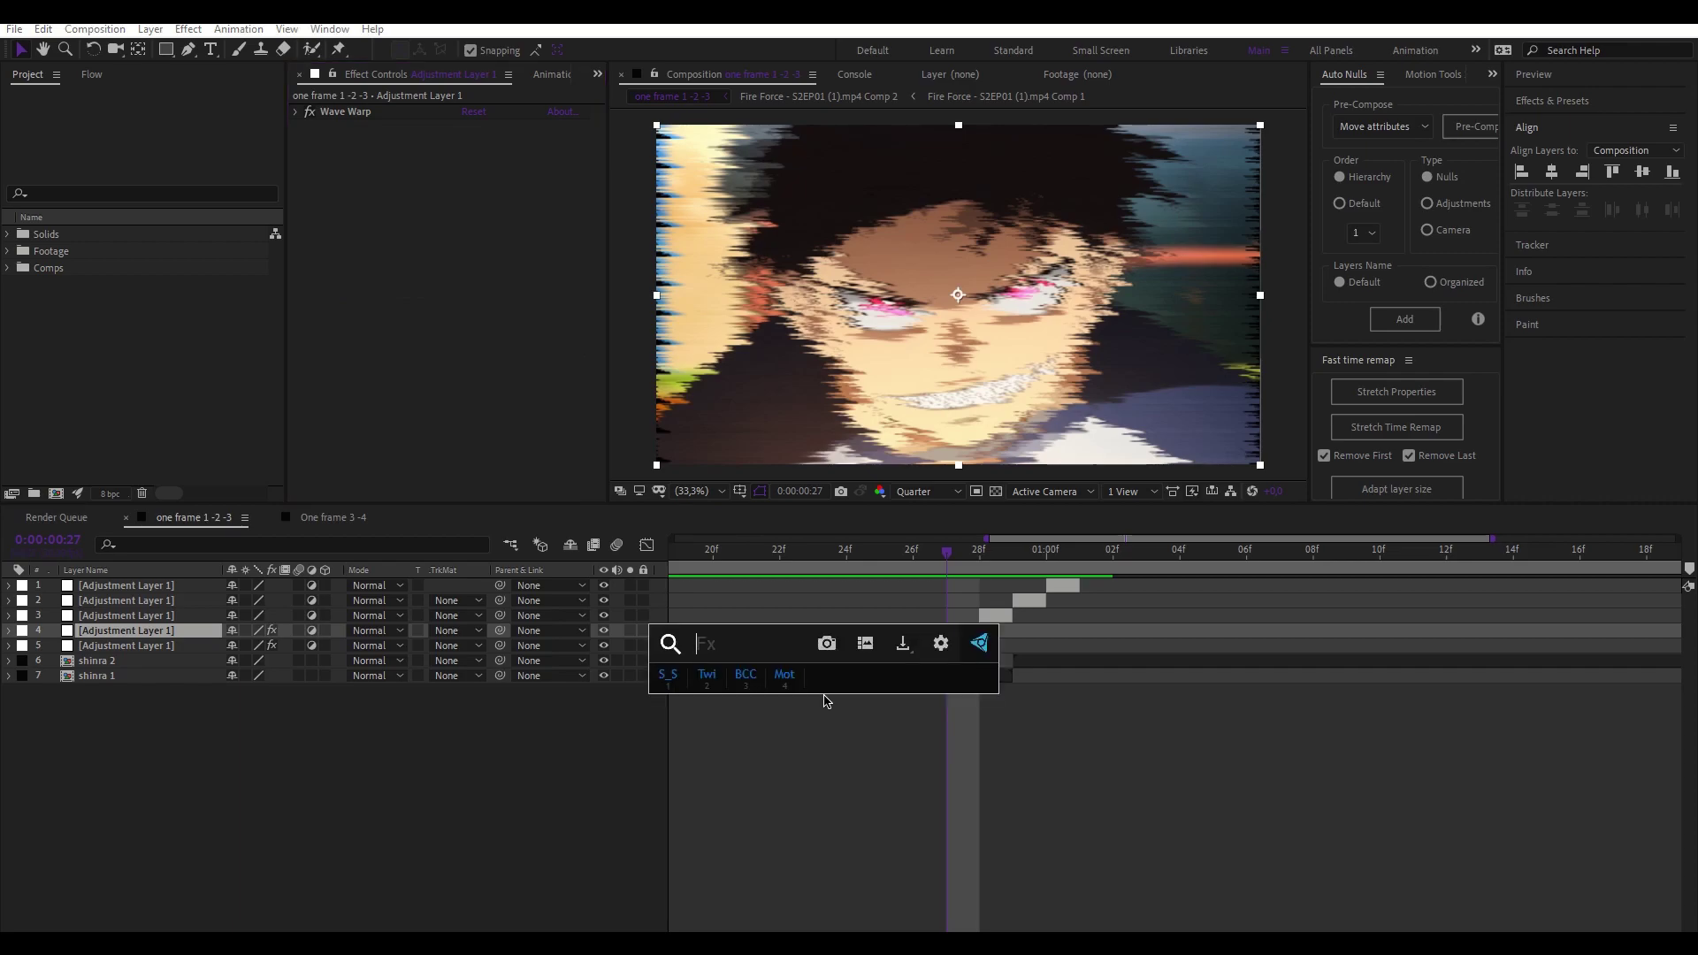
Step: Add Motion Tile above Wave Warp with 110 output width and height and mirrored edges
click(783, 675)
drag(356, 129, 356, 114)
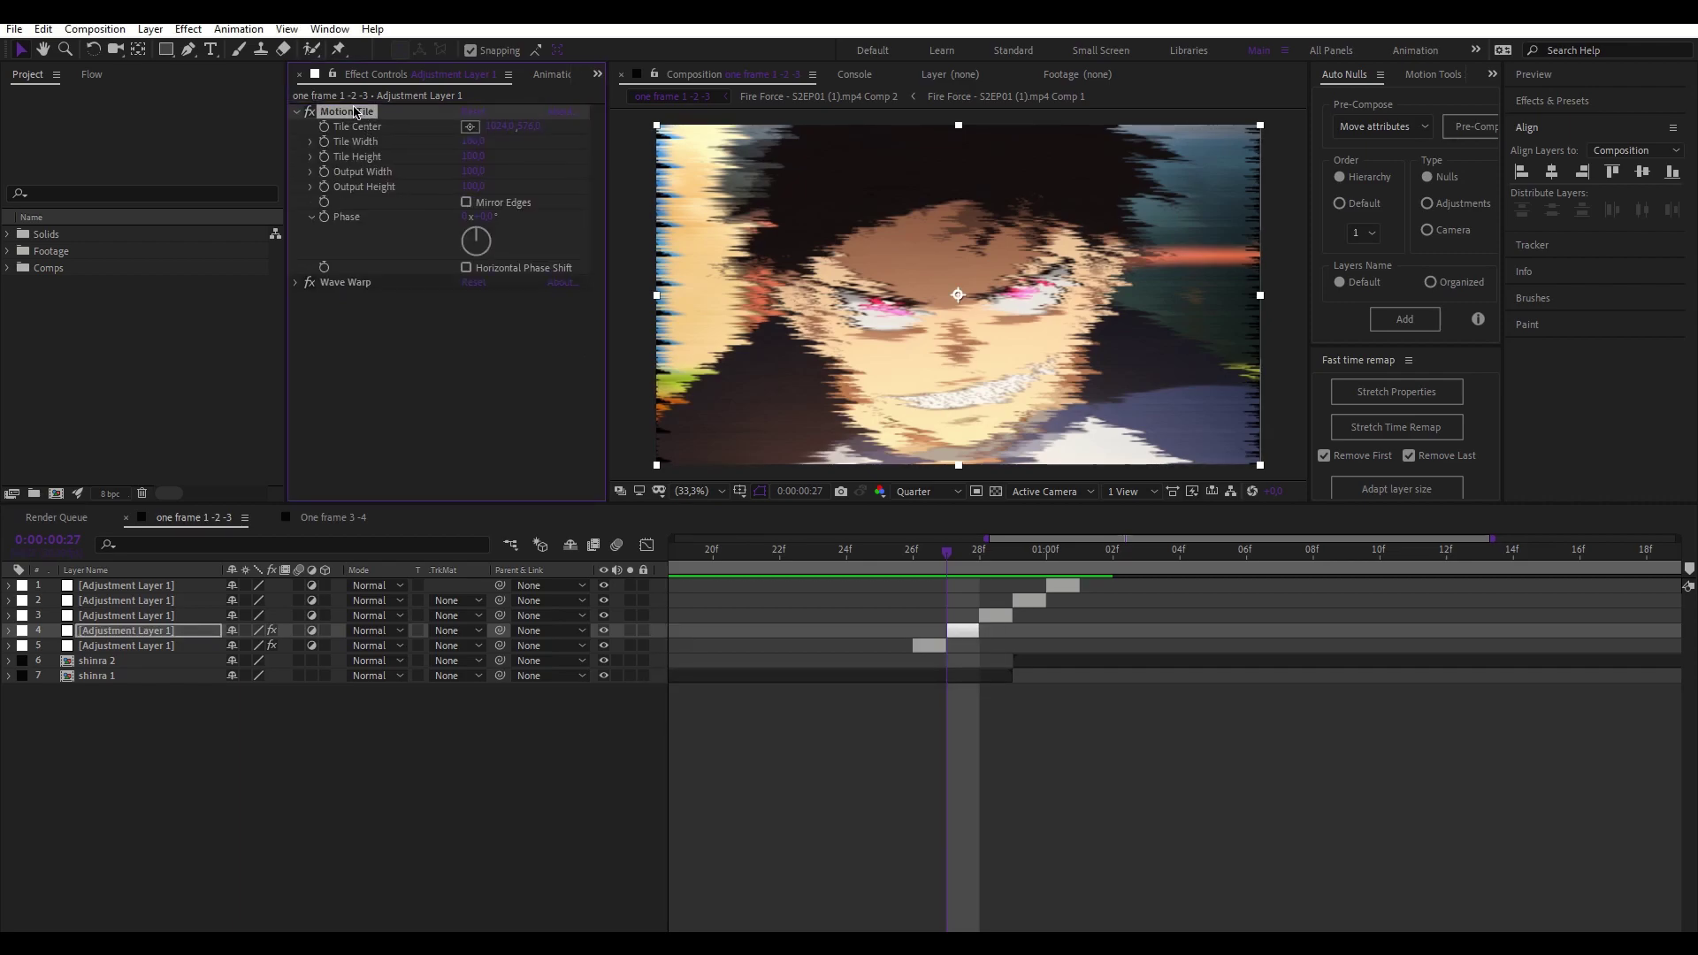
click(475, 172)
text(0)
key(Tab)
text(110)
key(Return)
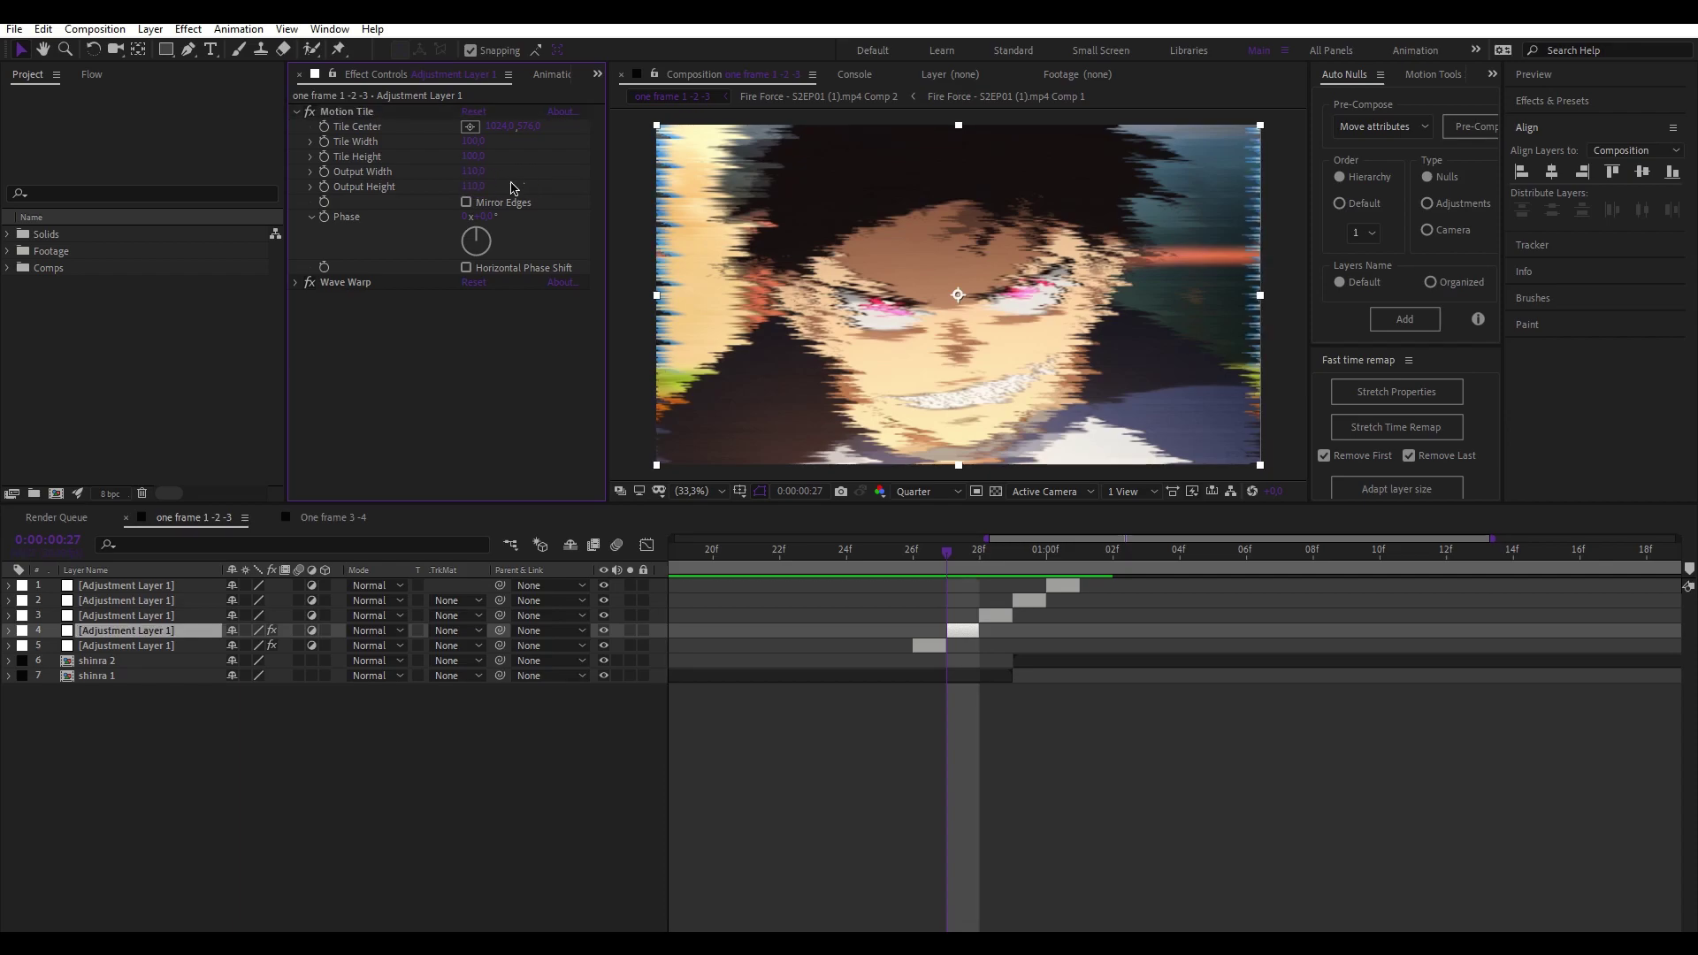
click(467, 203)
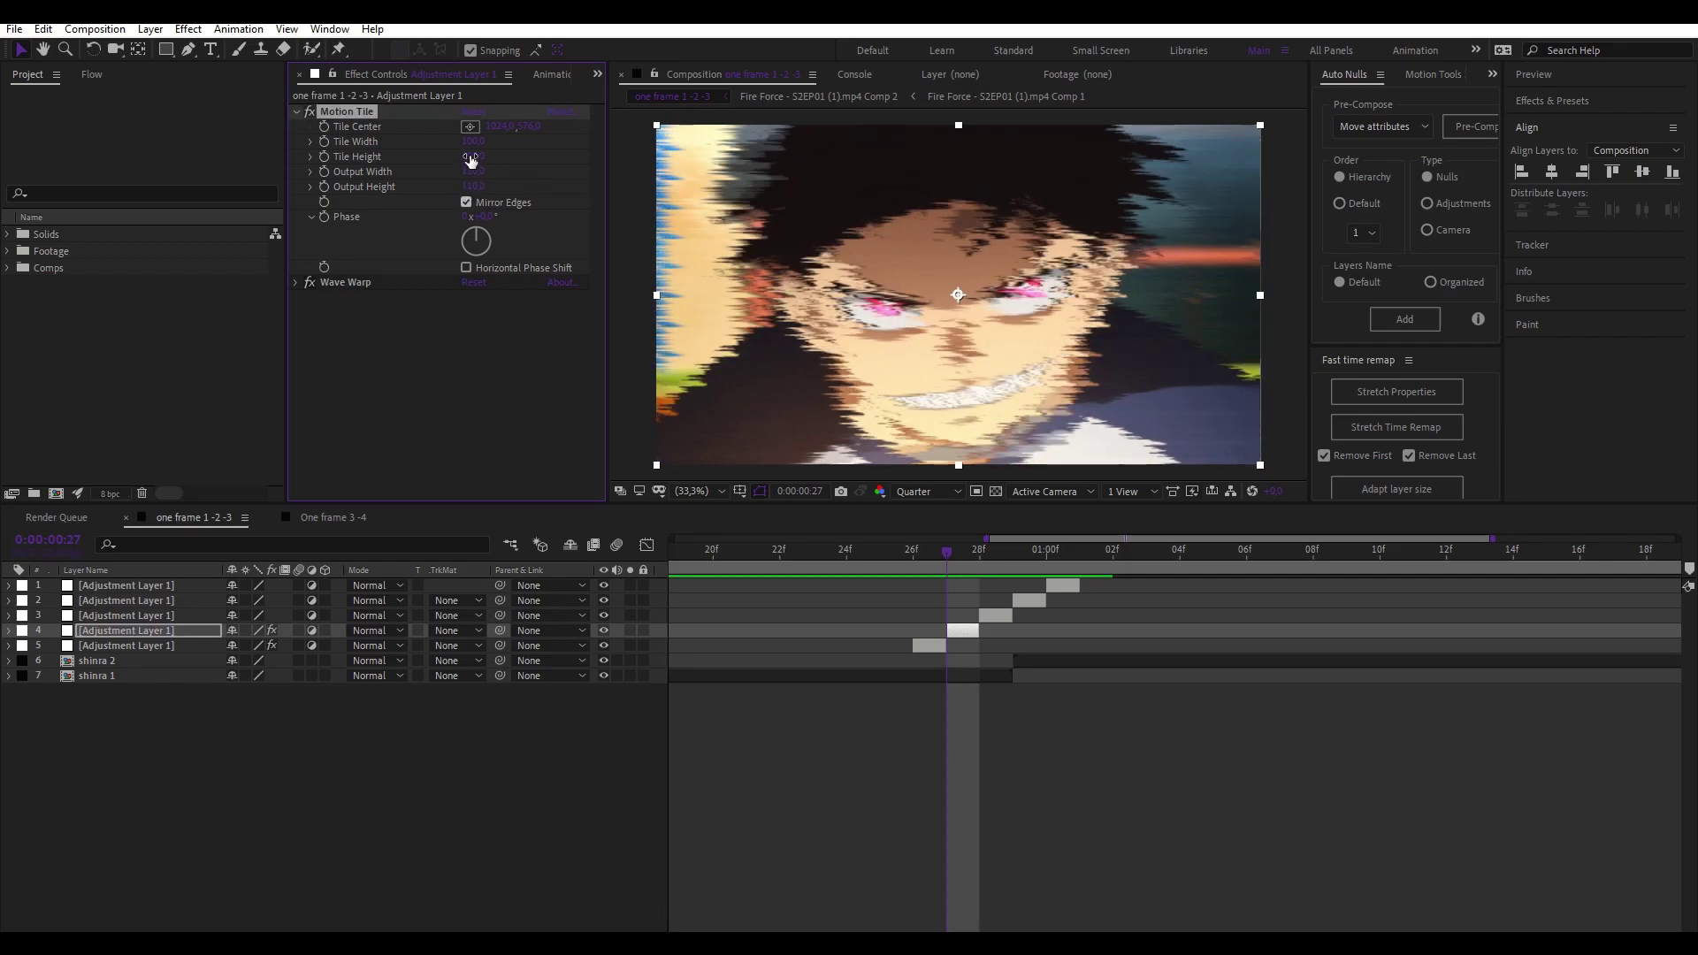
click(298, 113)
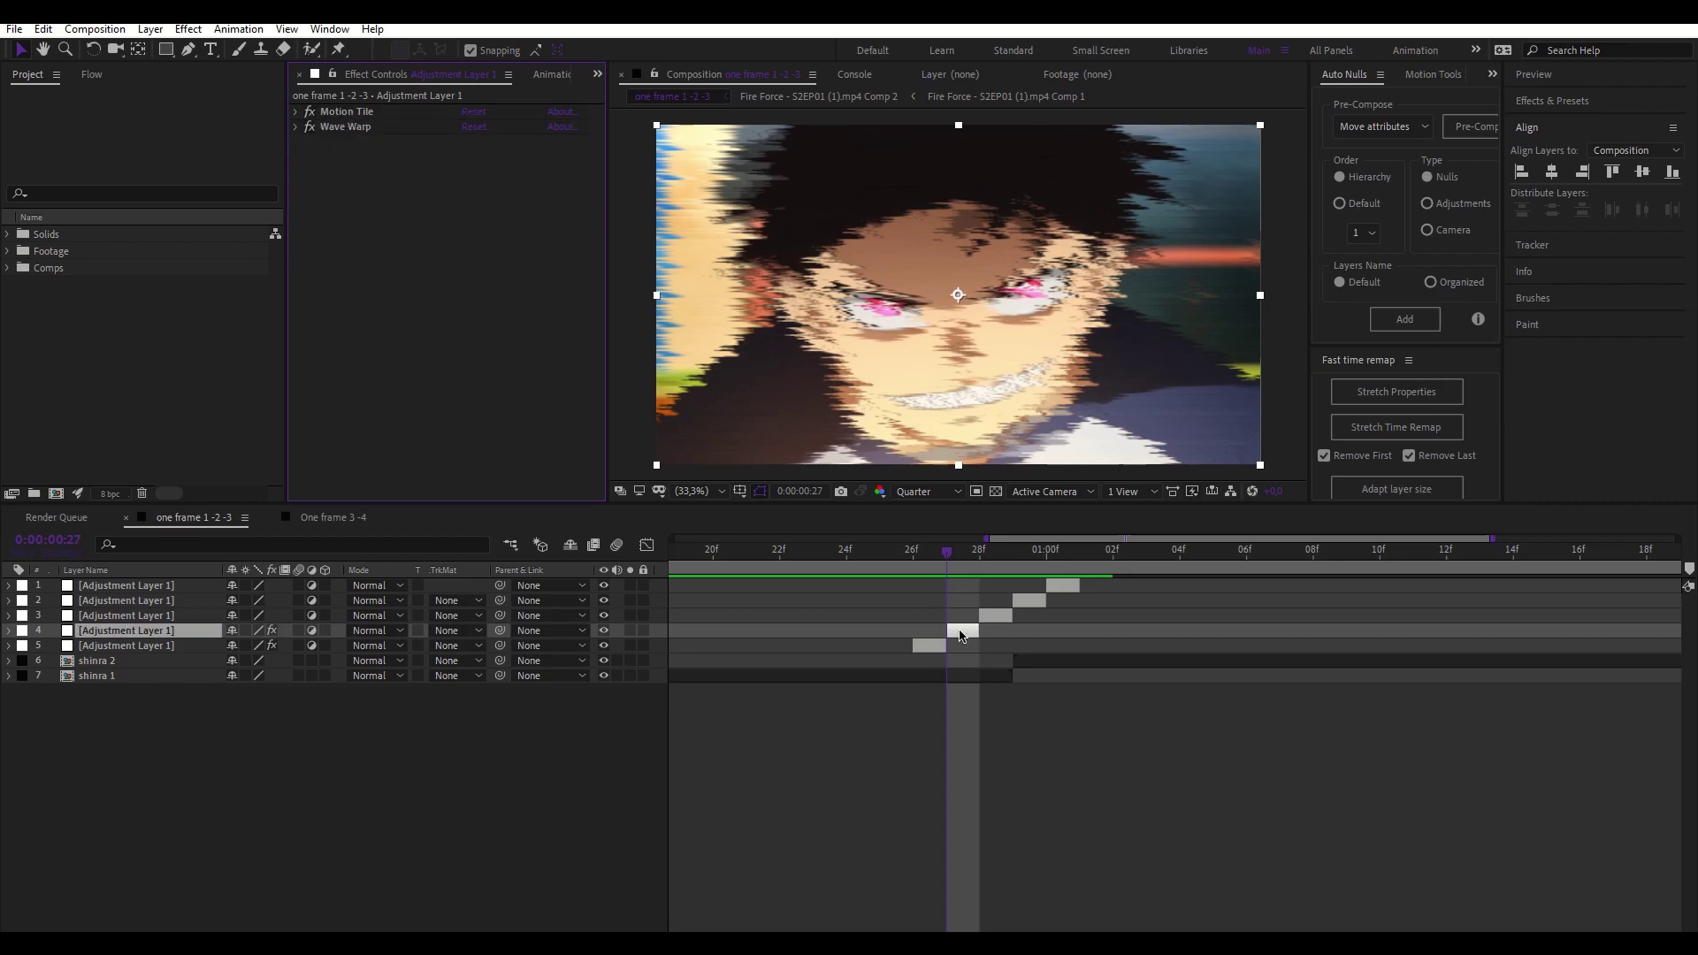
Step: Add Deep Glow to the layer with an exposure of 0.5
click(963, 630)
key(ctrl+space)
text(deep)
key(Return)
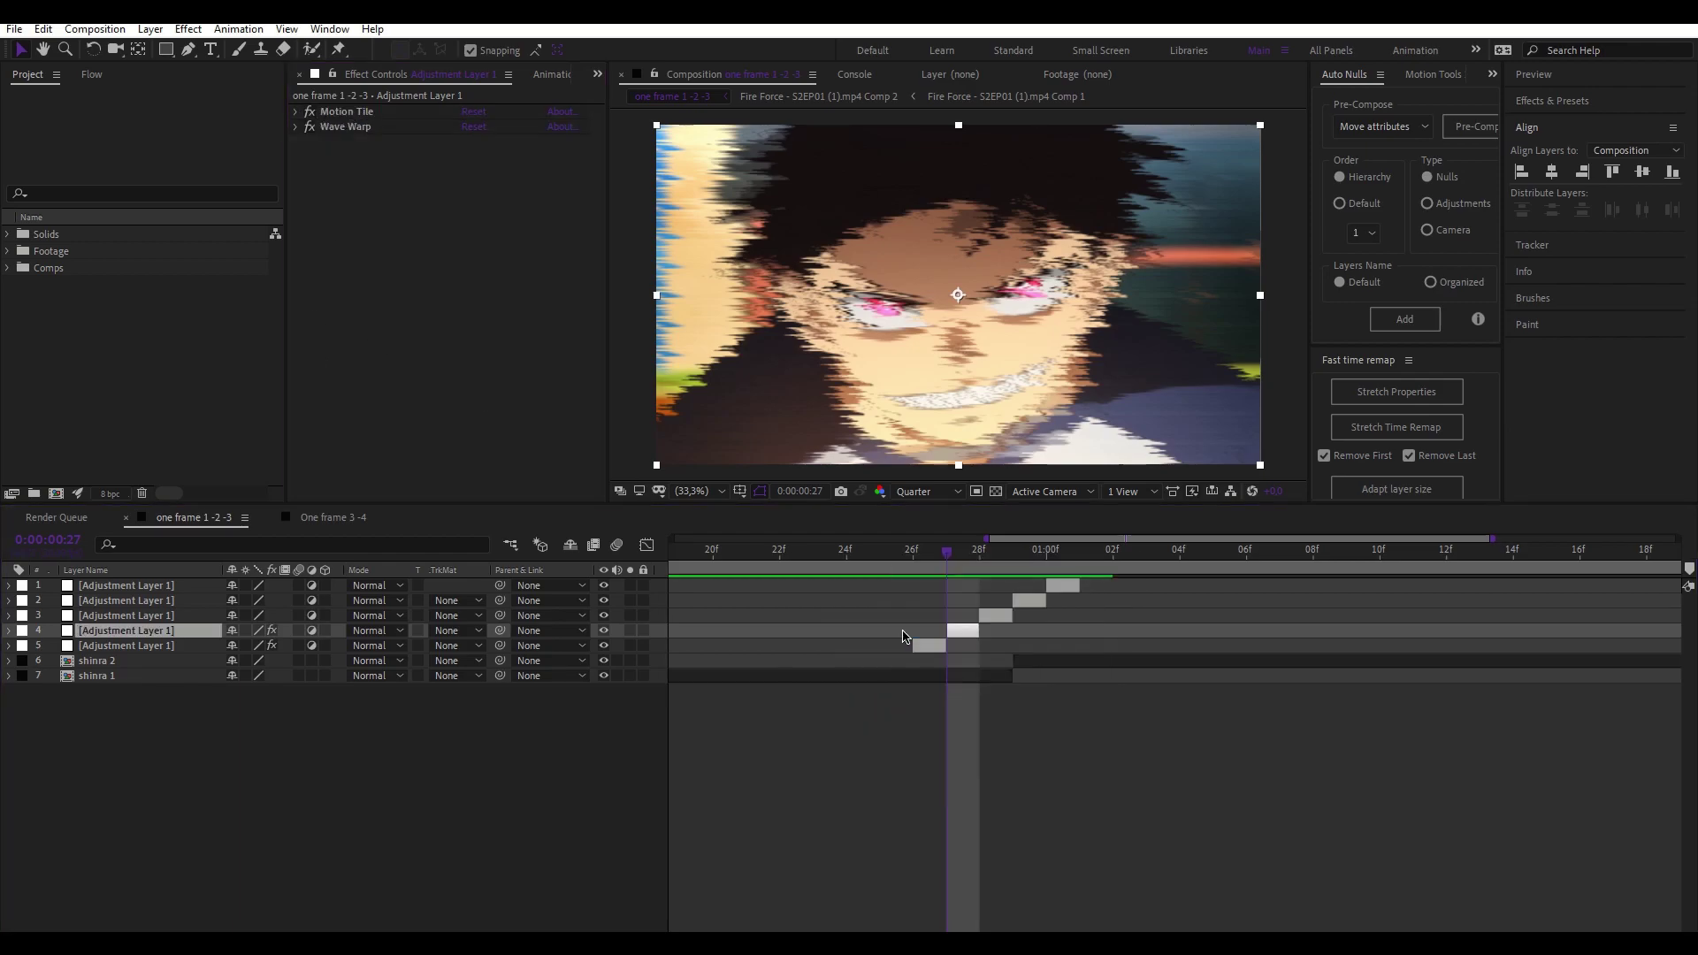
click(466, 171)
text(0,5)
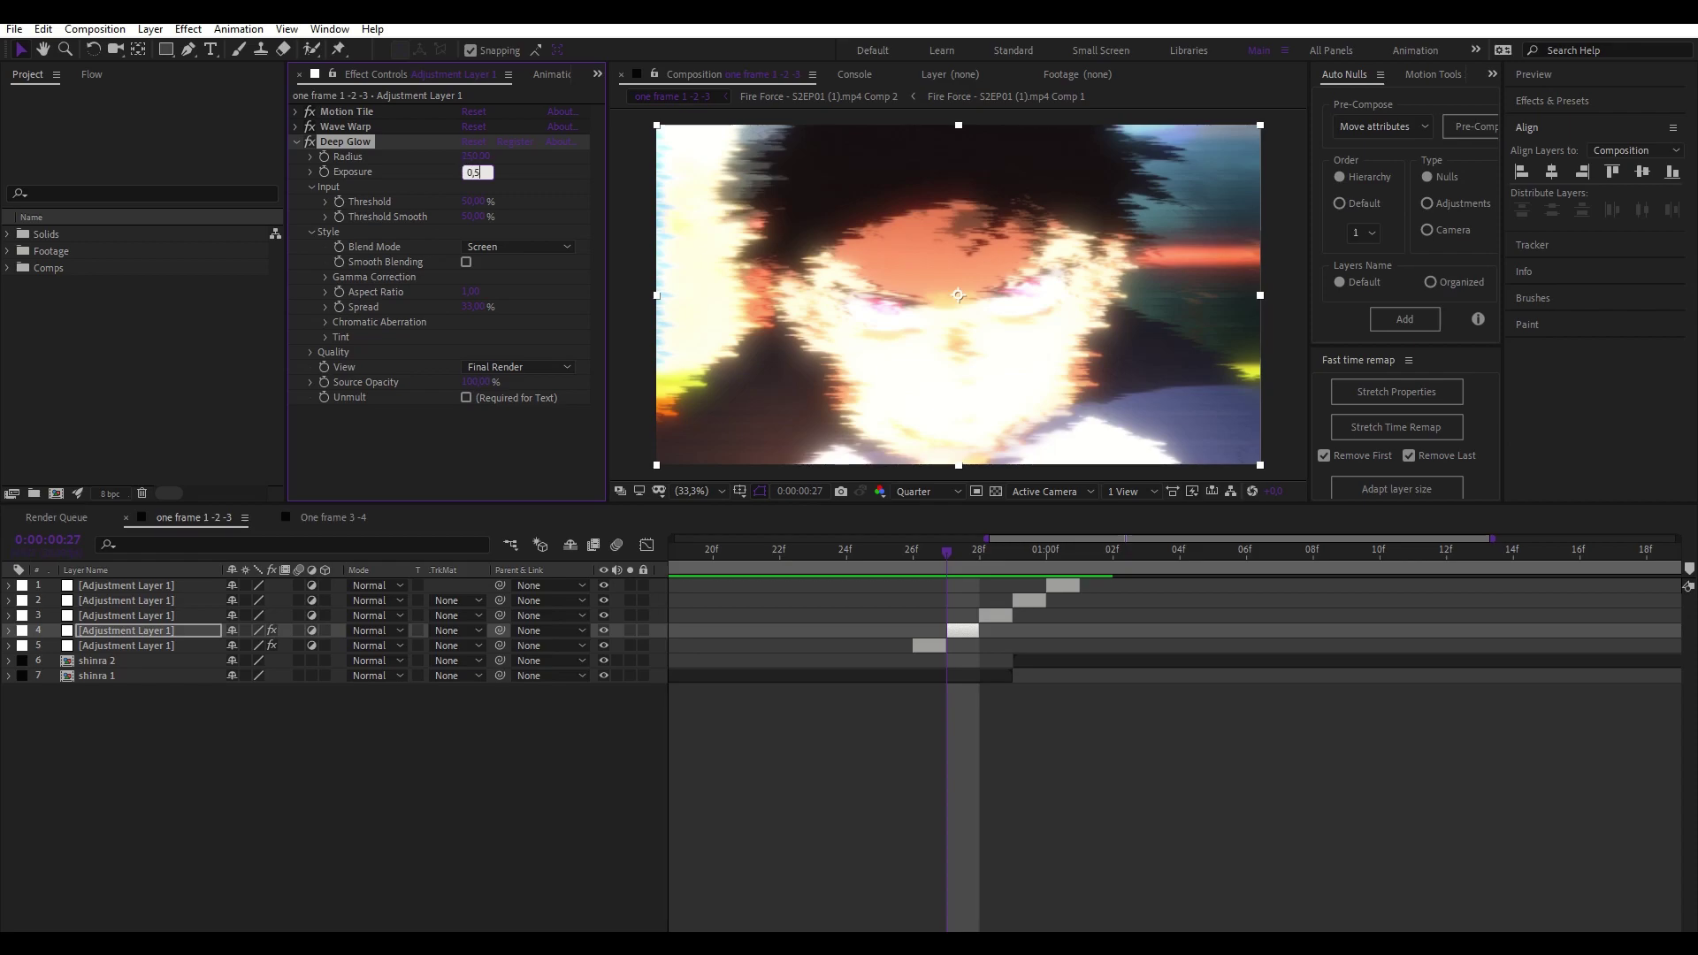
key(Return)
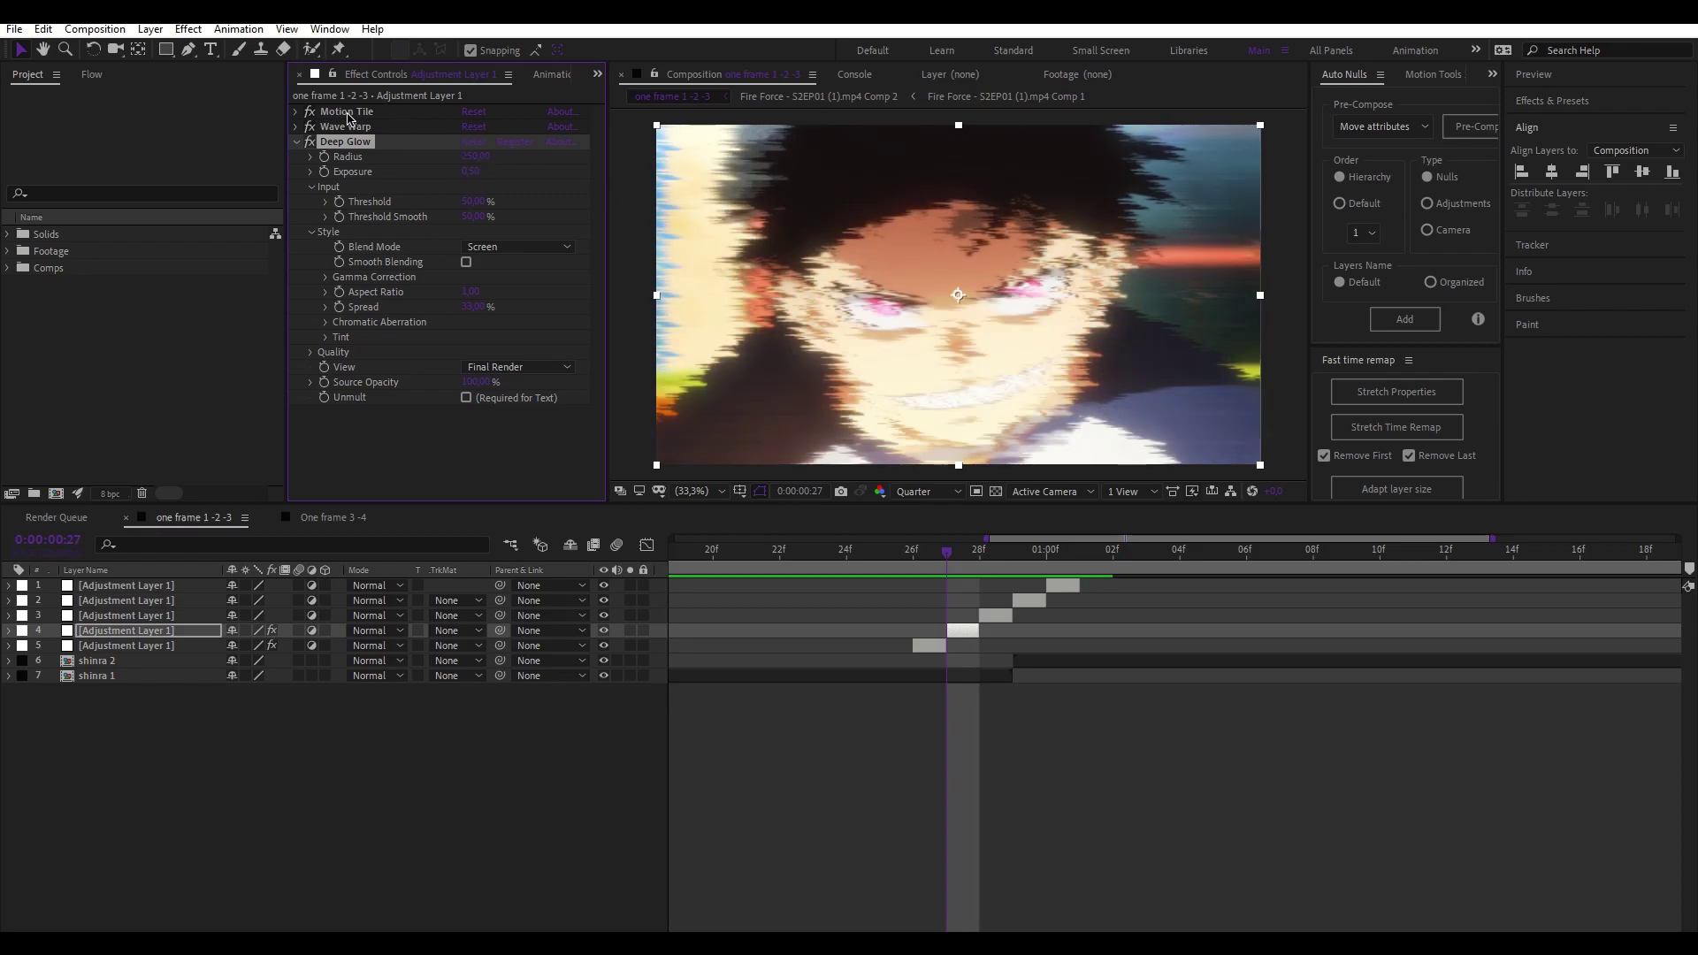
click(297, 142)
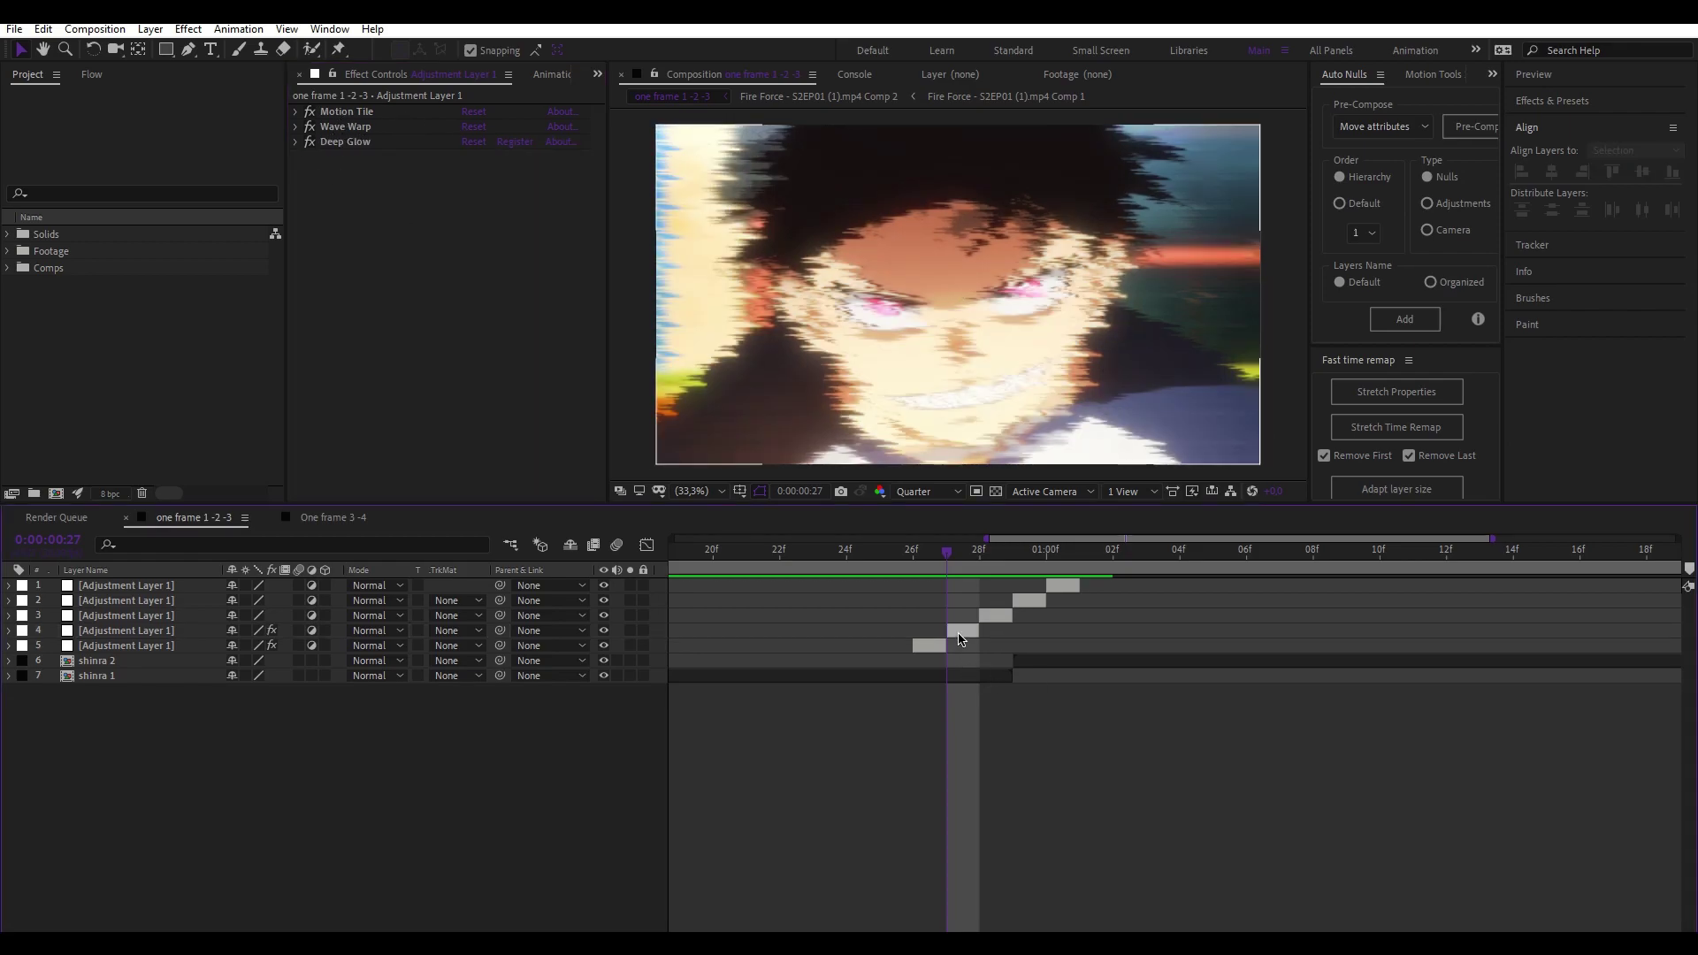
key(ctrl+space)
Step: Apply BCC Colorize and set its Color 3 to a deep saturated purple
text(bcc)
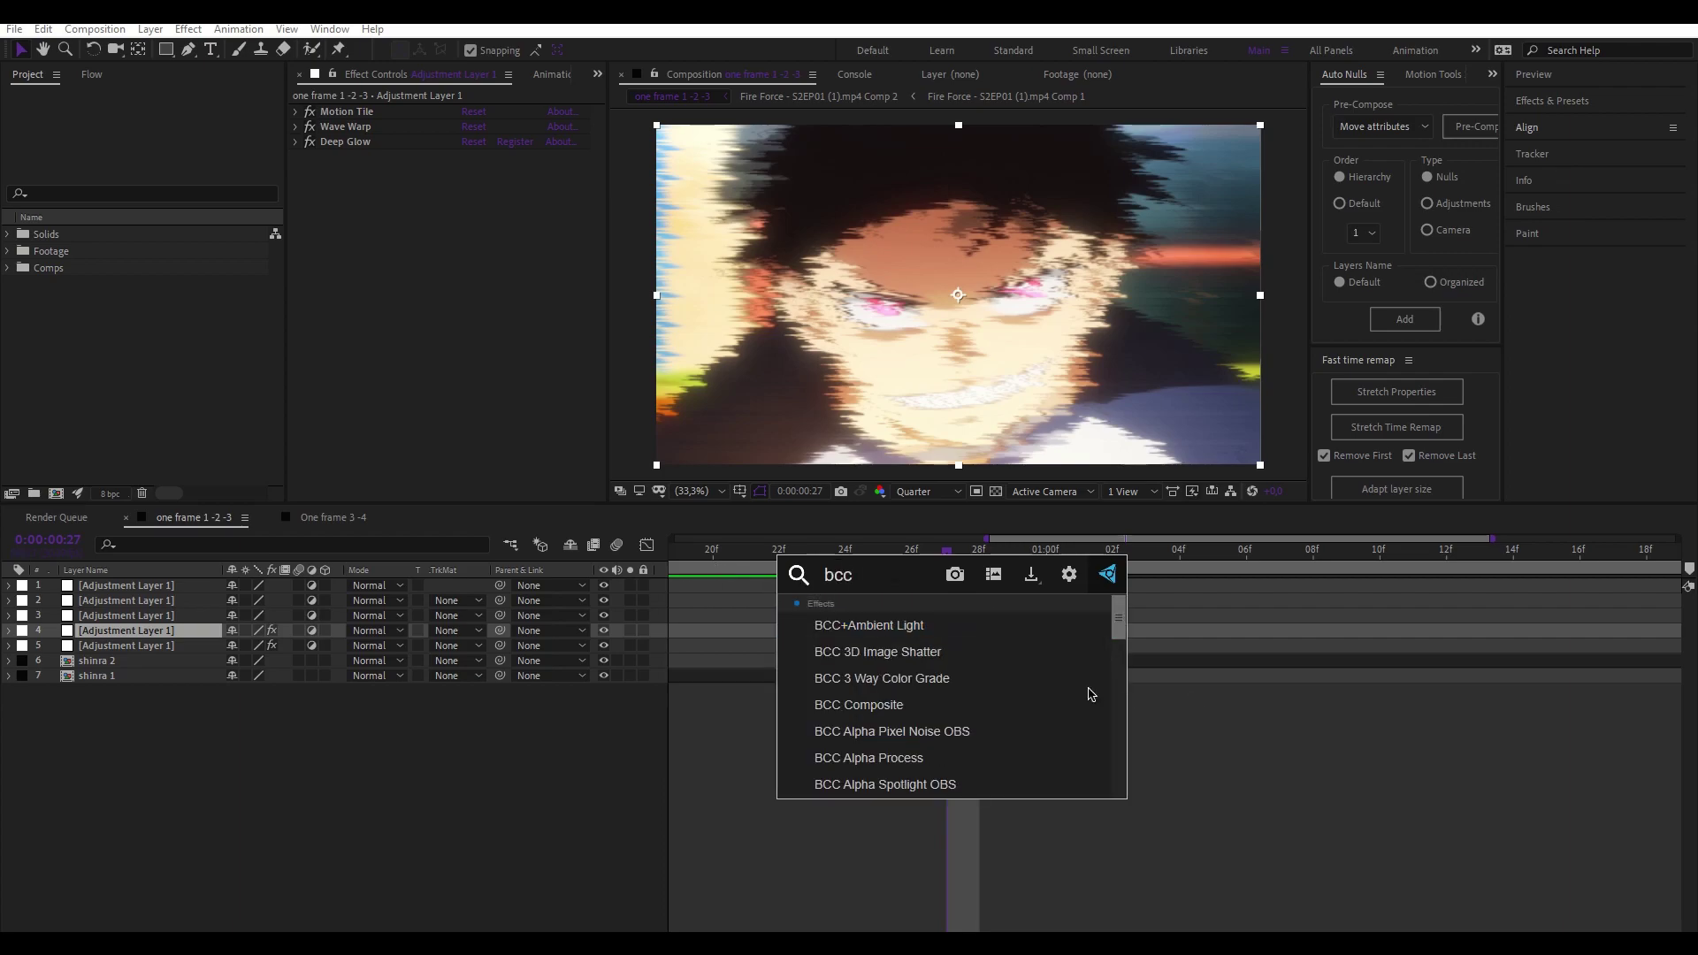
text(c)
key(BackSpace)
text(color)
click(837, 705)
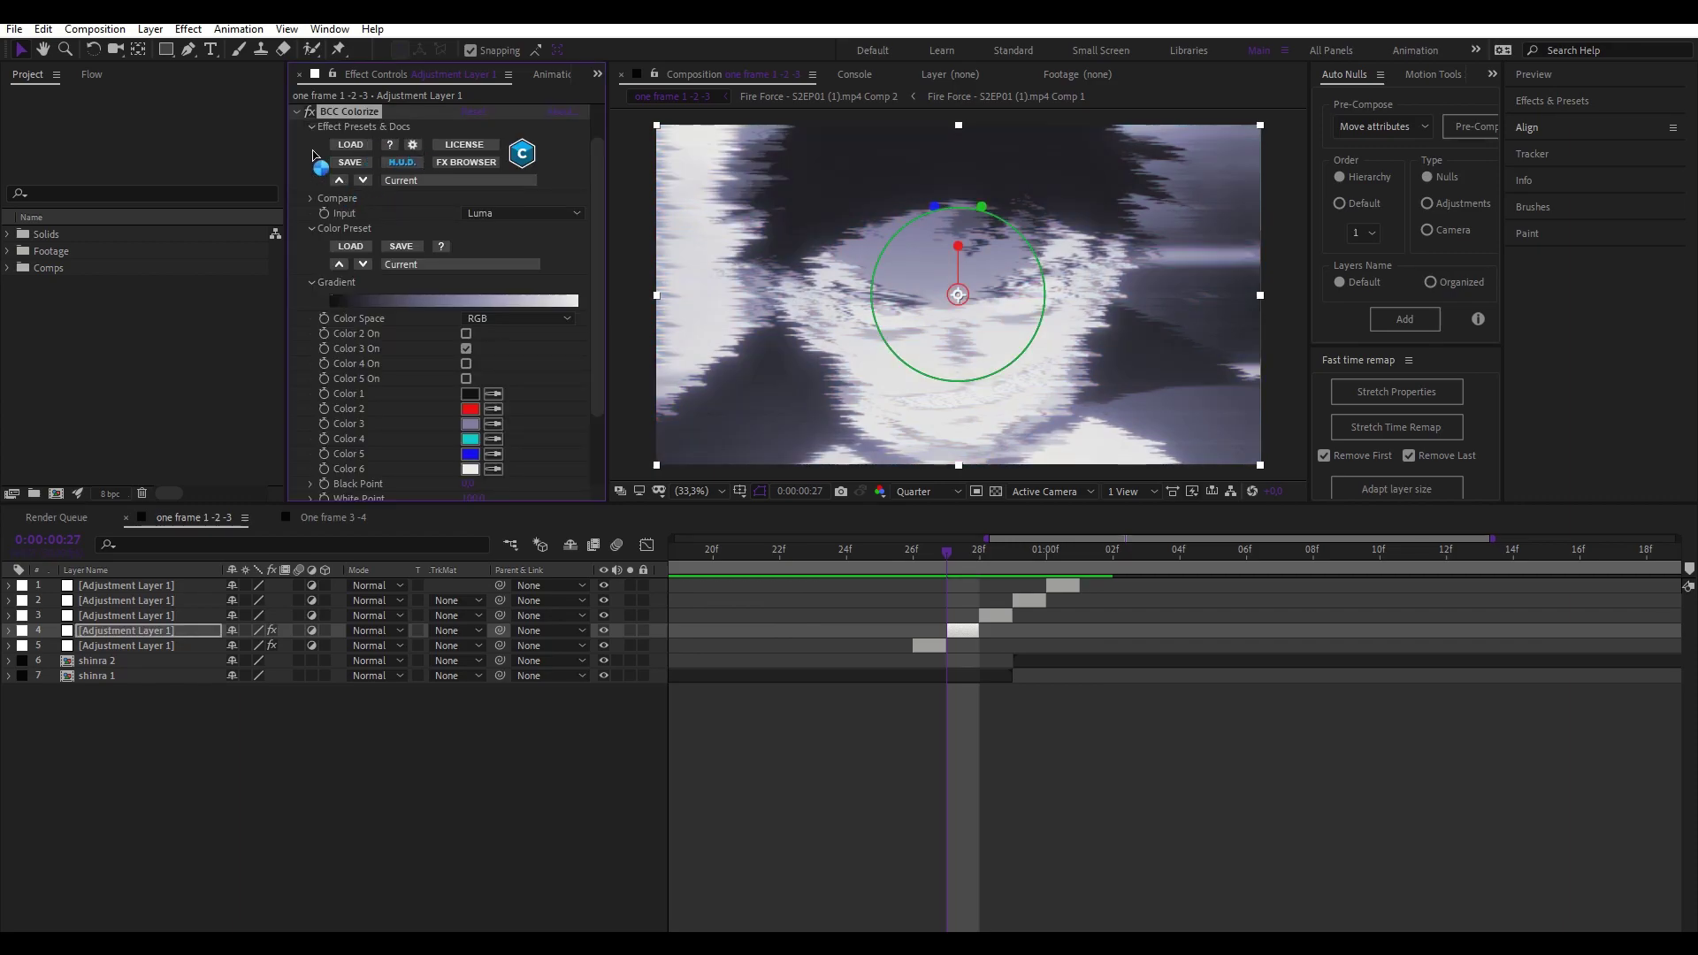
click(470, 424)
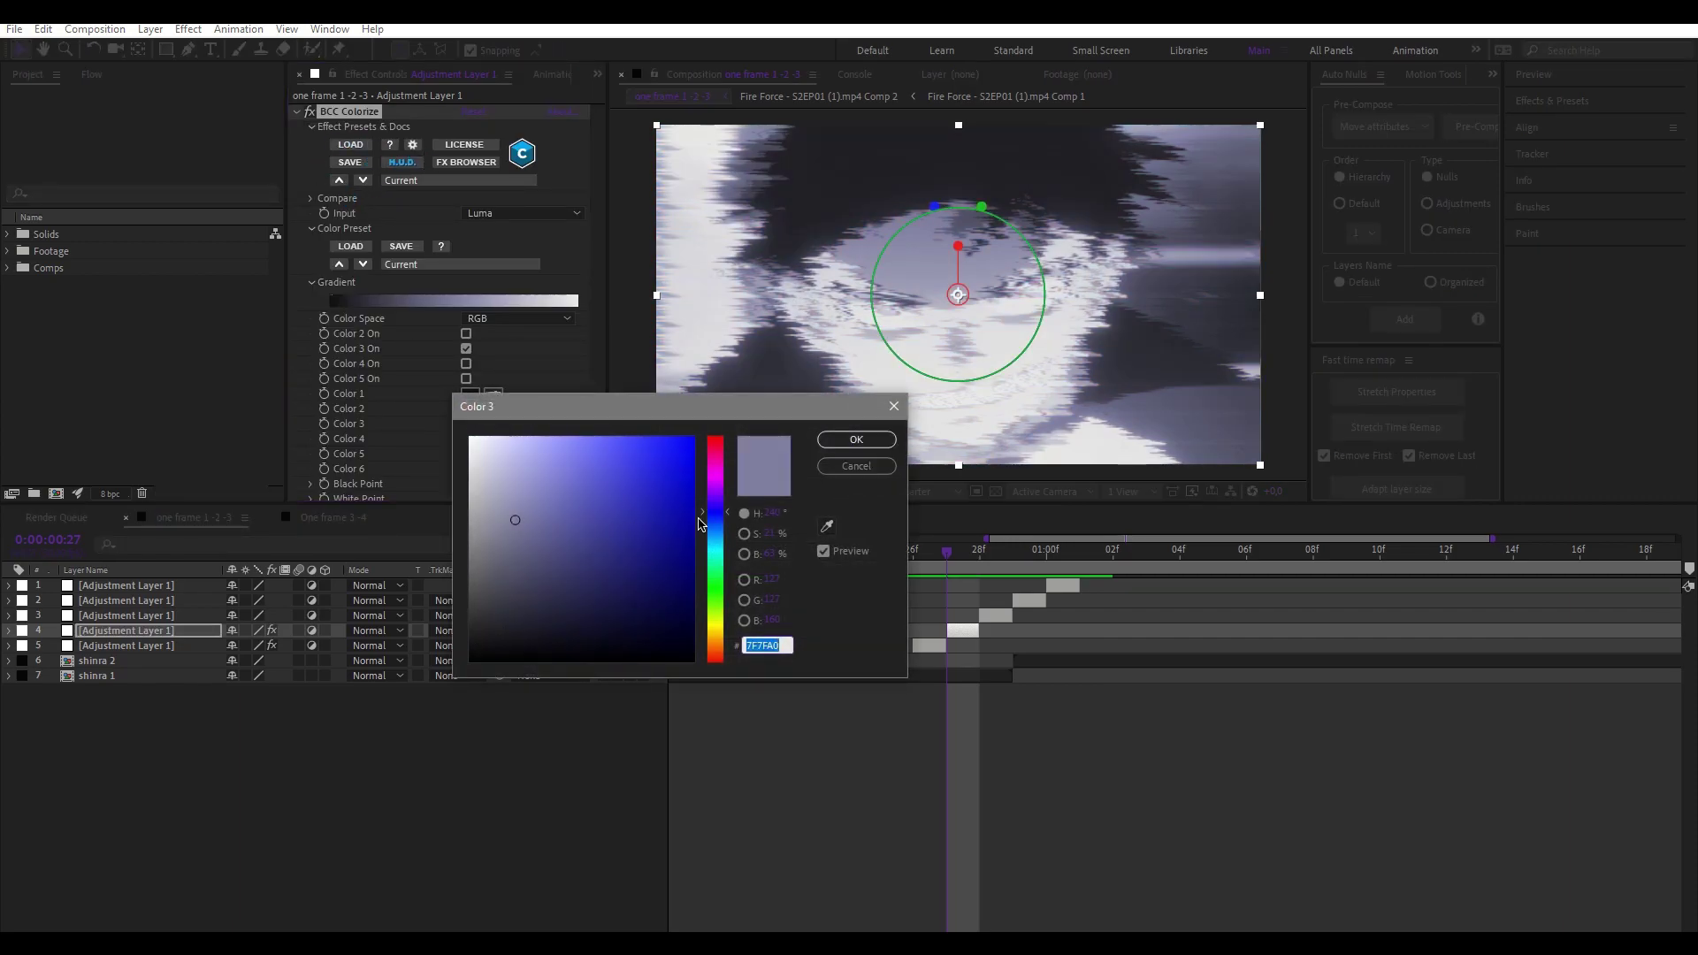
drag(699, 523, 702, 513)
drag(582, 523, 635, 510)
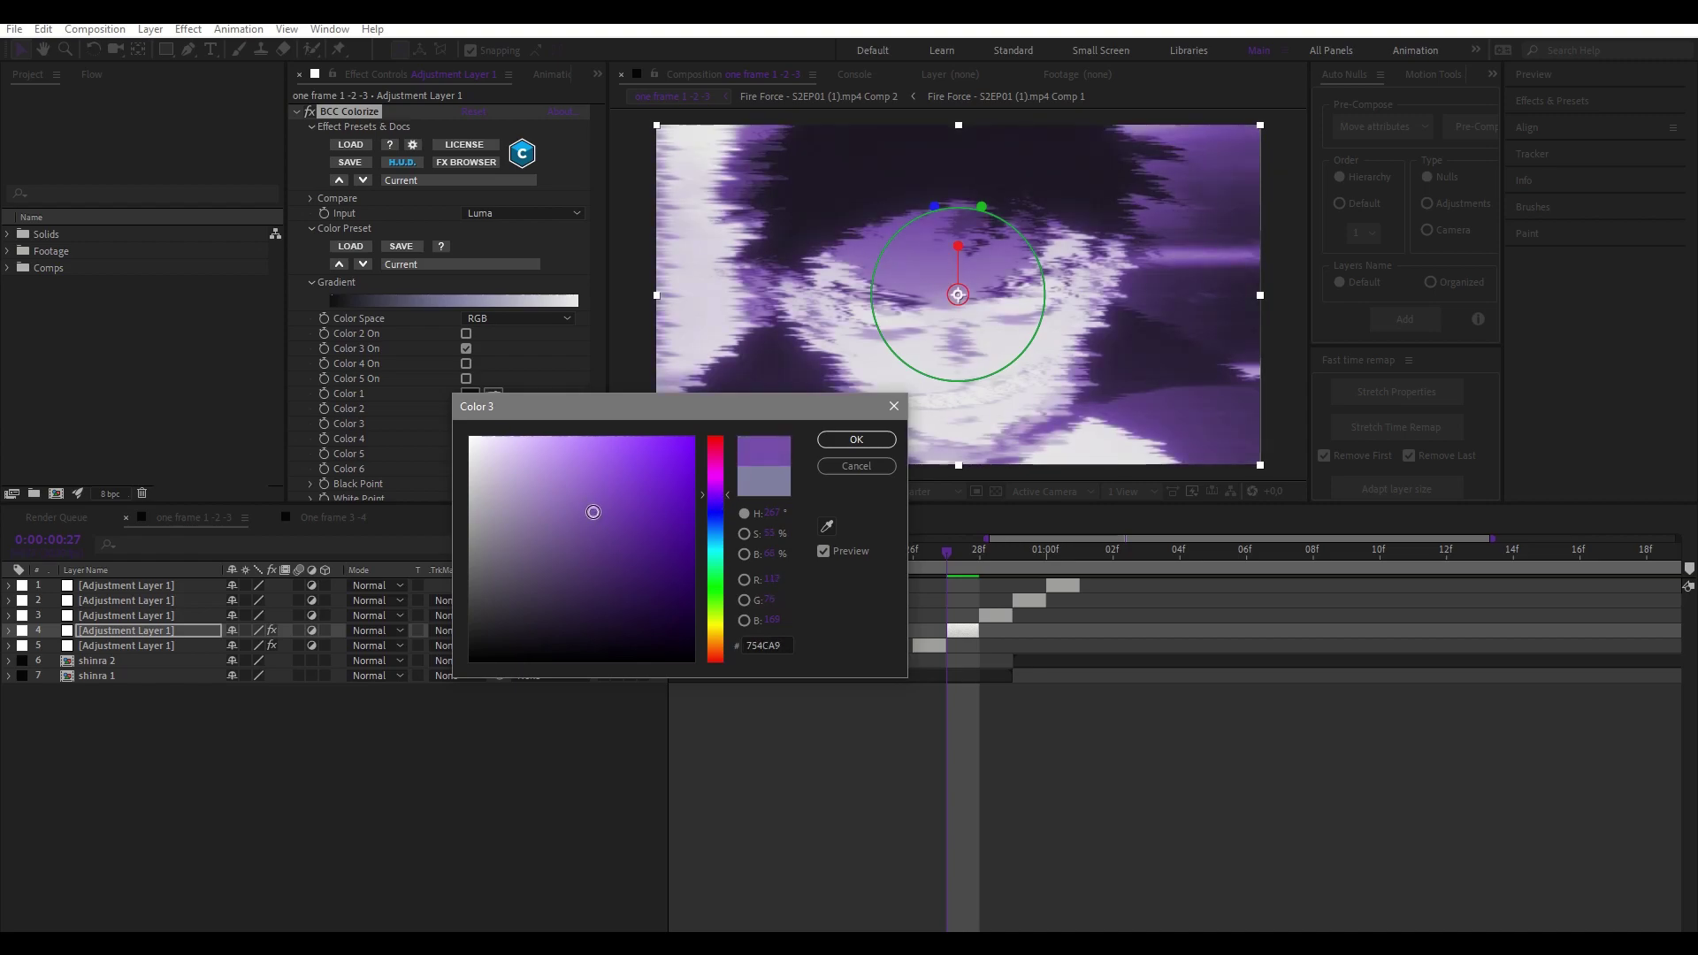
click(866, 439)
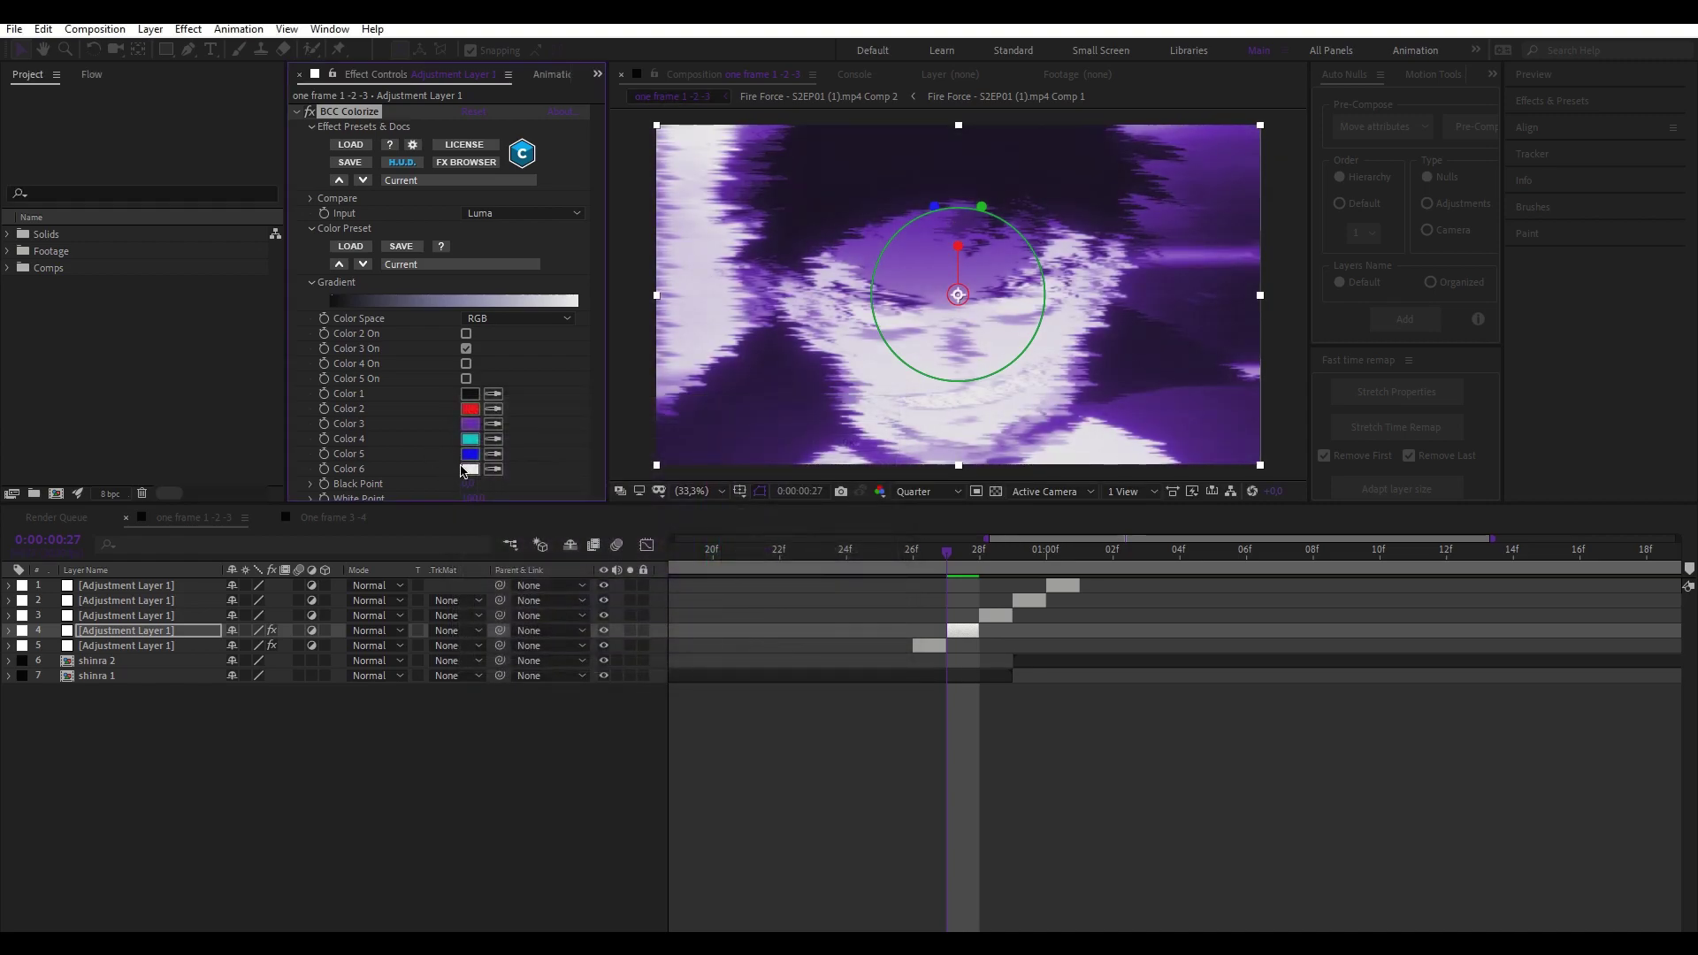
Step: Raise the BCC Colorize black point and move the effect above Deep Glow
scroll(490, 406, down, 3)
drag(489, 406, 508, 407)
scroll(356, 312, up, 5)
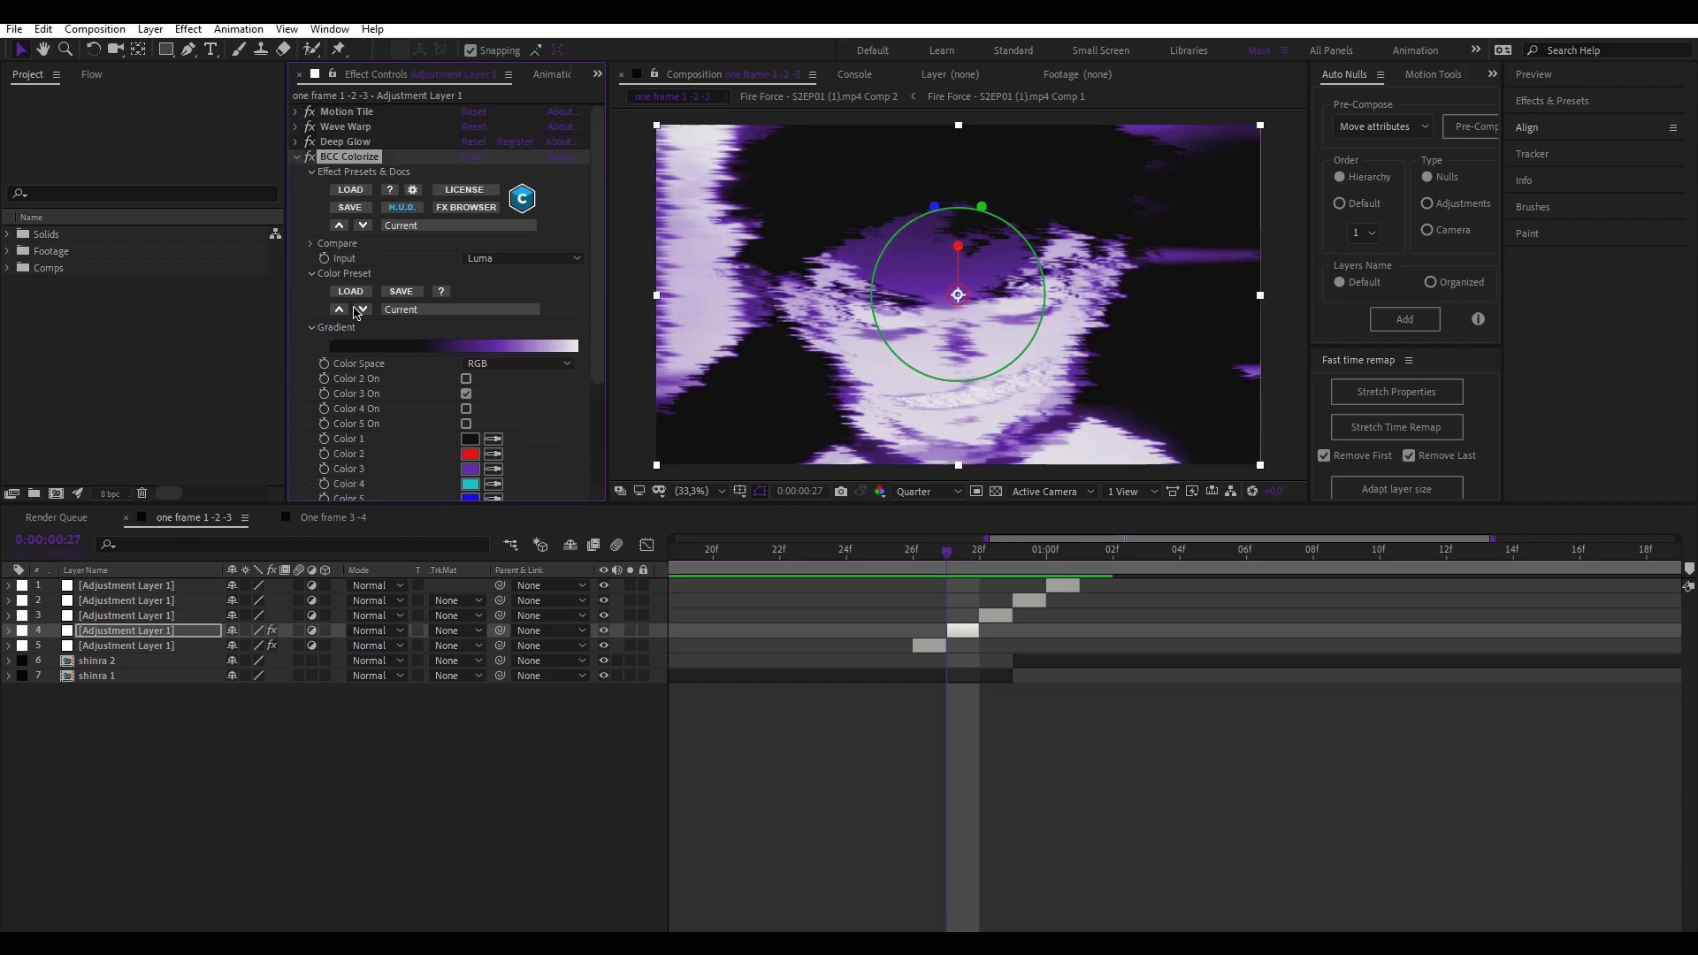
click(296, 157)
click(371, 284)
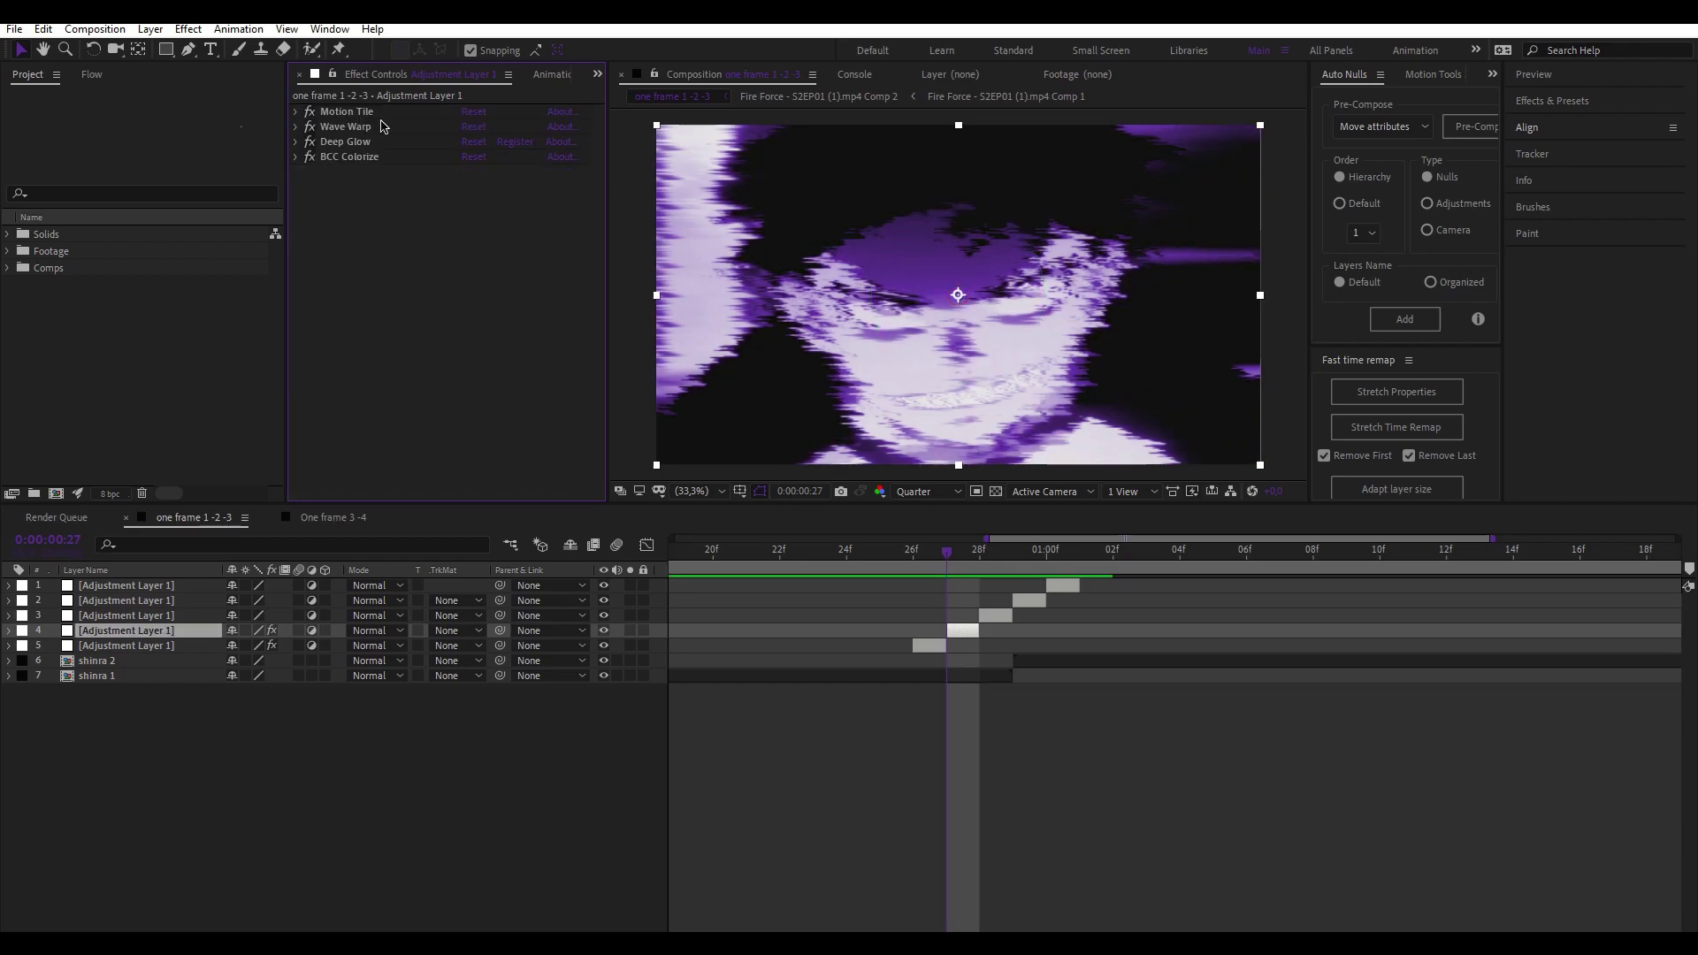
drag(348, 157, 351, 137)
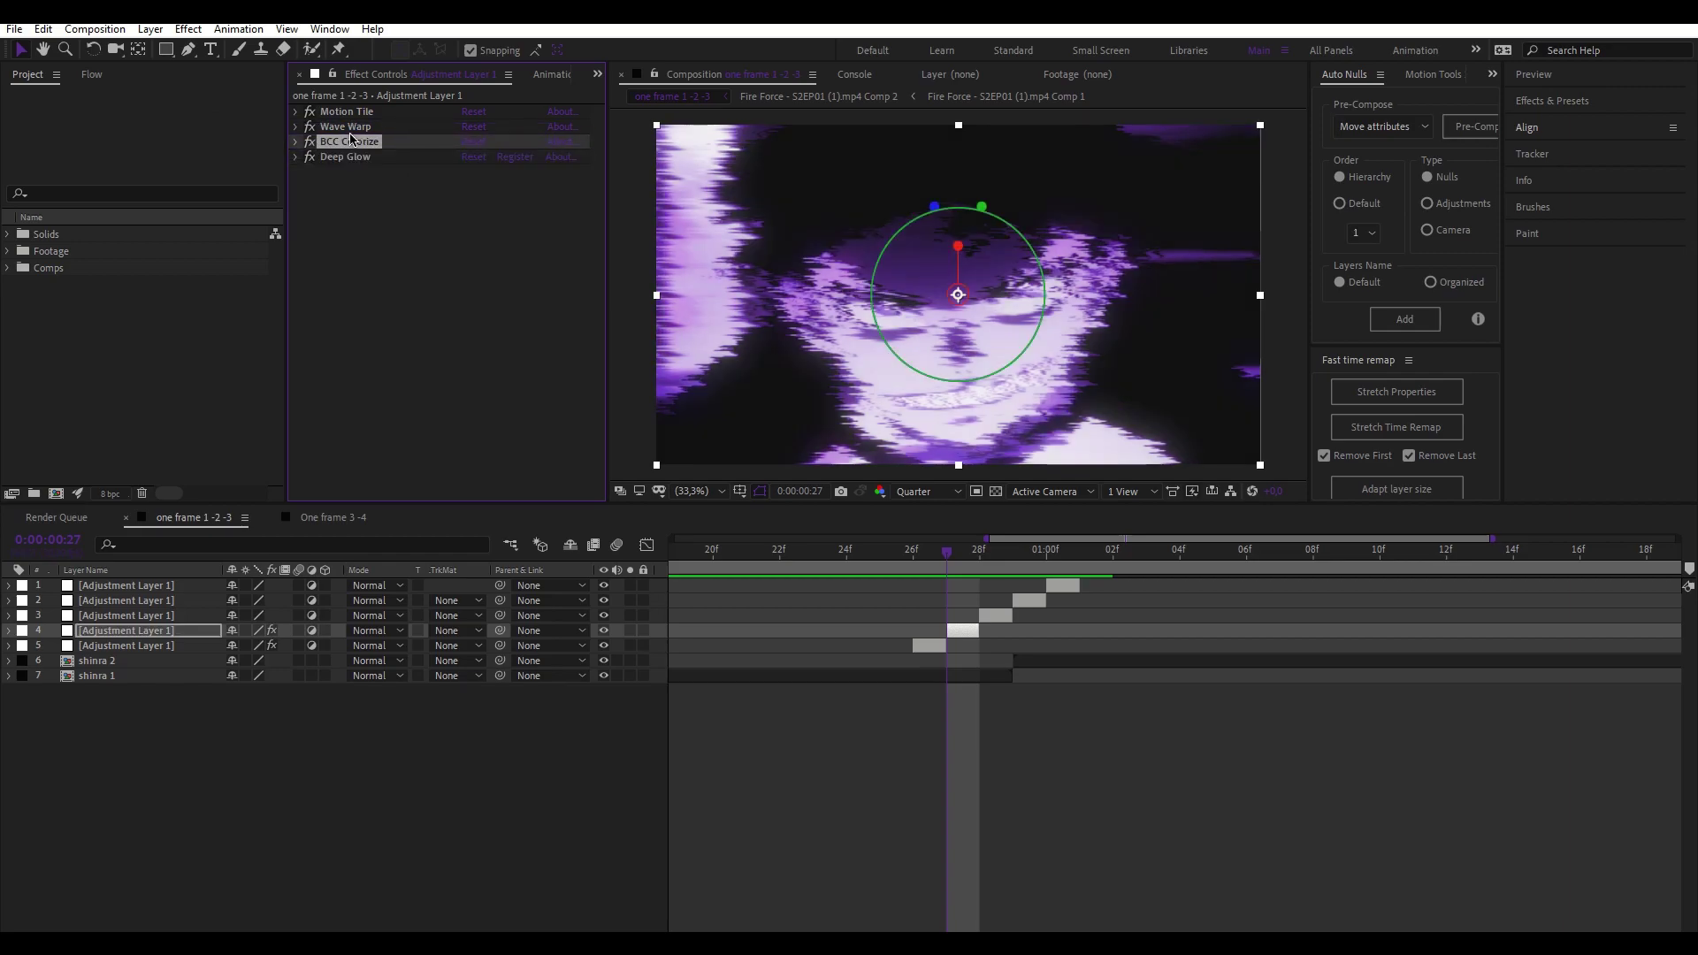
click(985, 812)
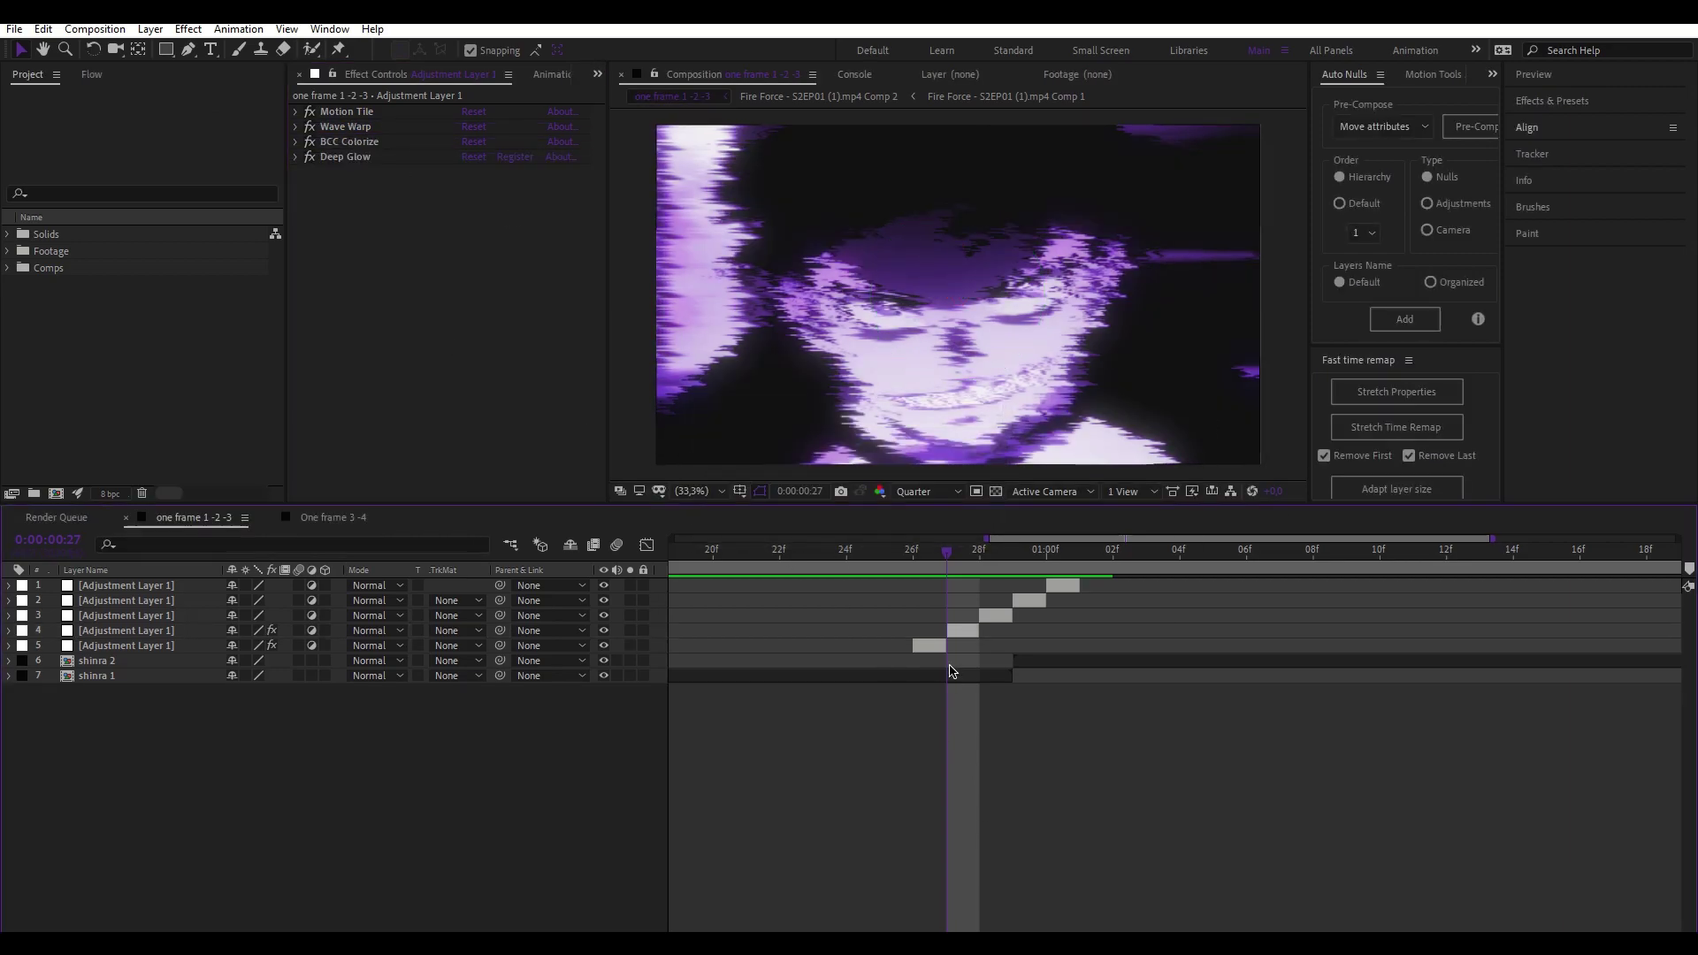
drag(947, 556, 980, 556)
Step: Apply a spin Radial Blur to the frame-28 adjustment layer
click(996, 616)
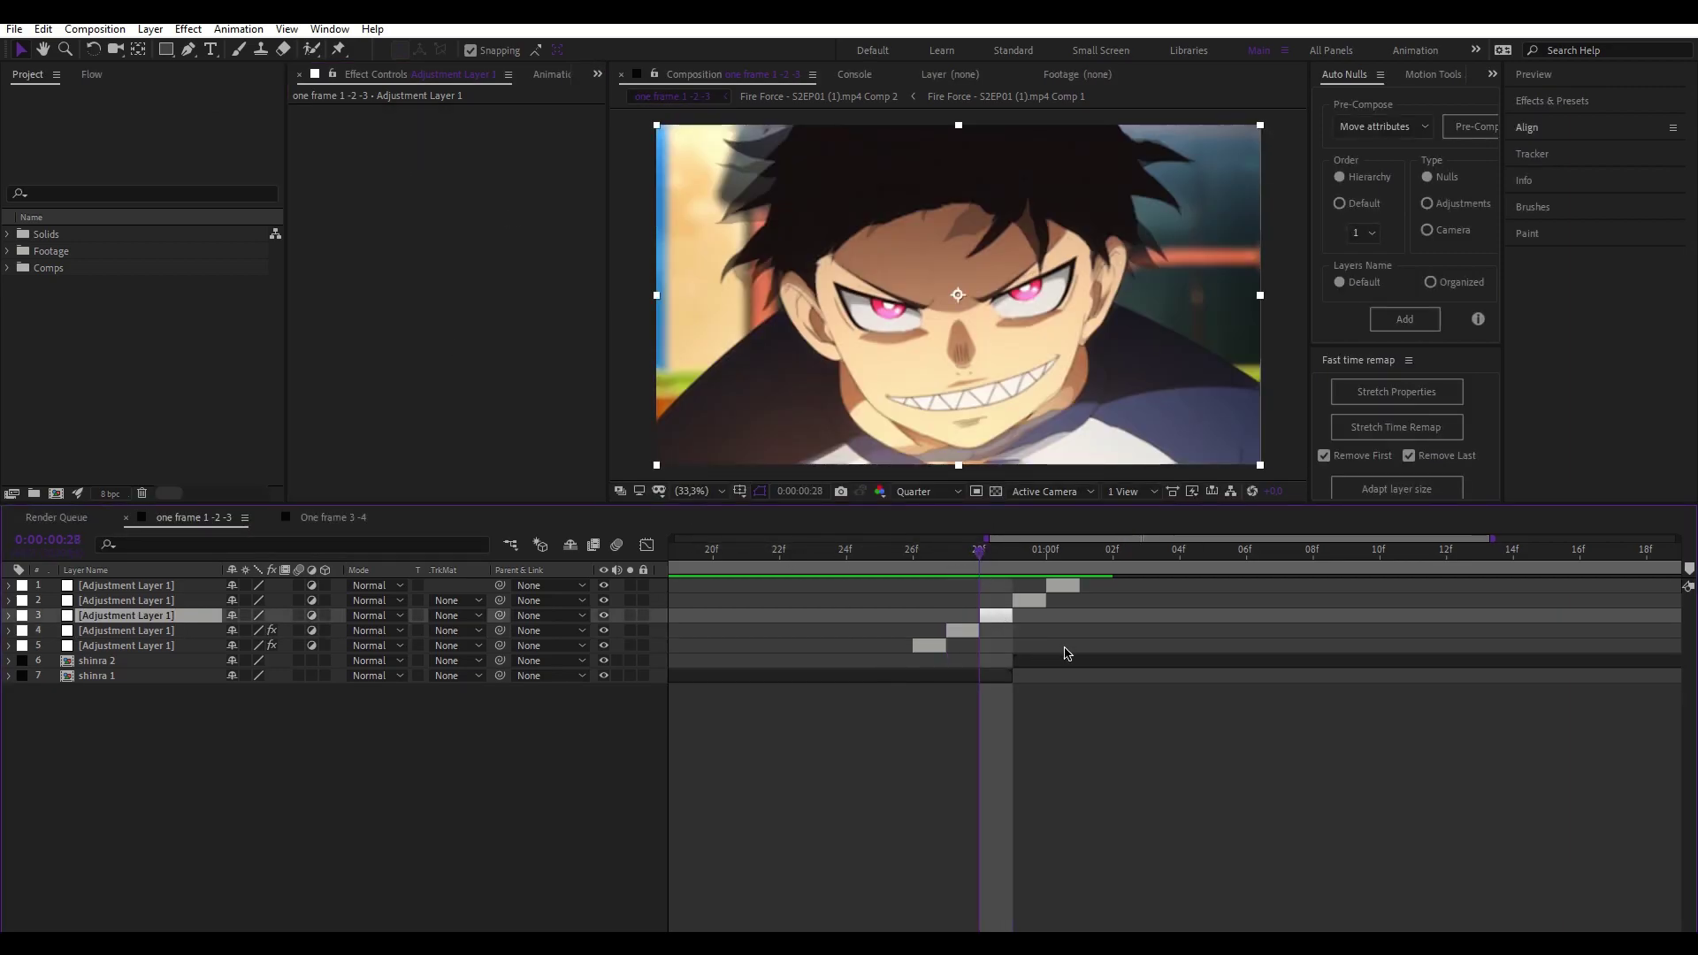
key(ctrl+space)
text(rad)
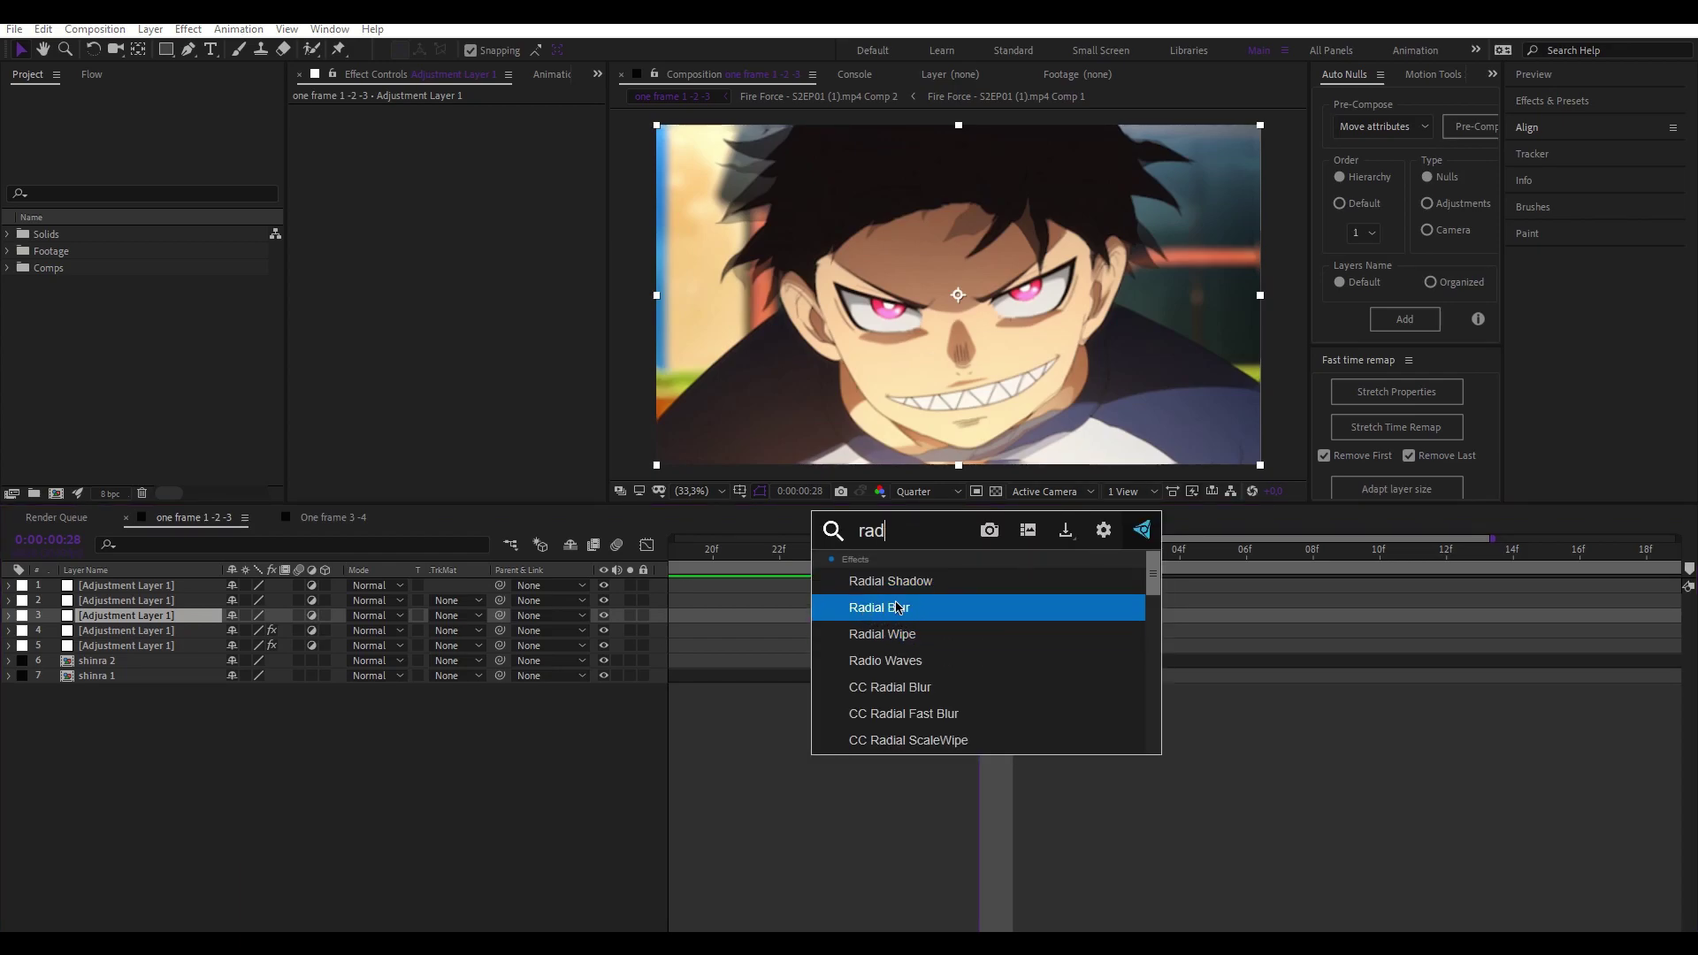
click(891, 612)
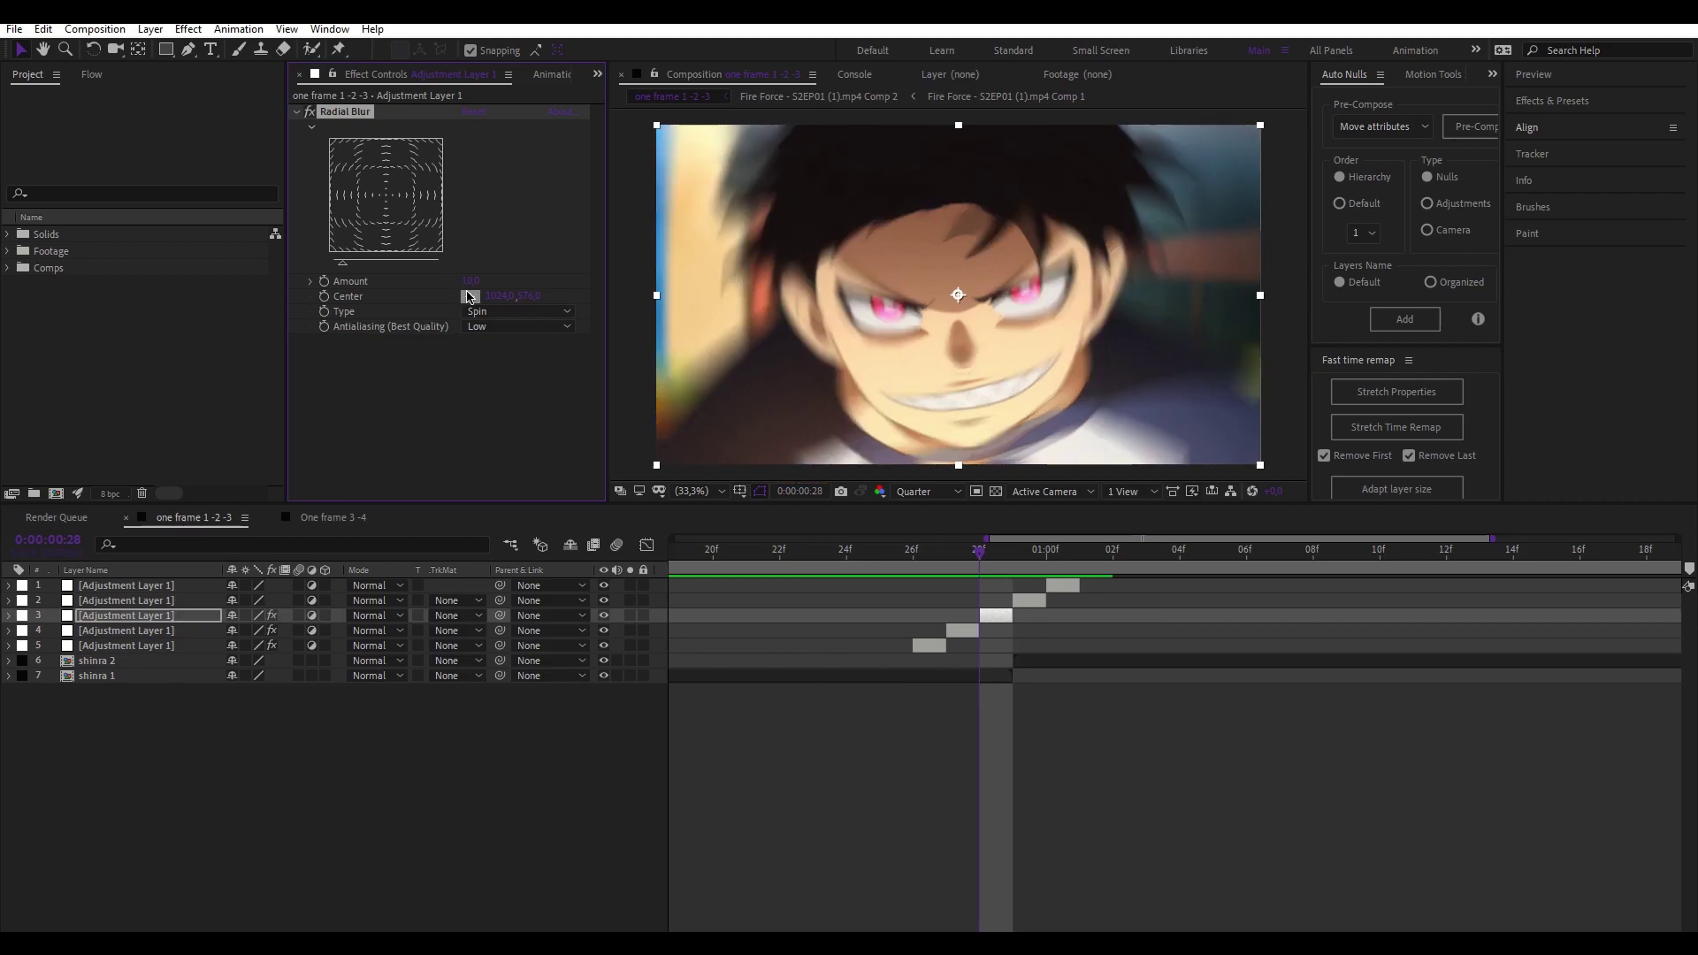
click(1264, 784)
Step: Add S_DissolveLuma and raise its Dissolve Percent to about 44%
click(1001, 617)
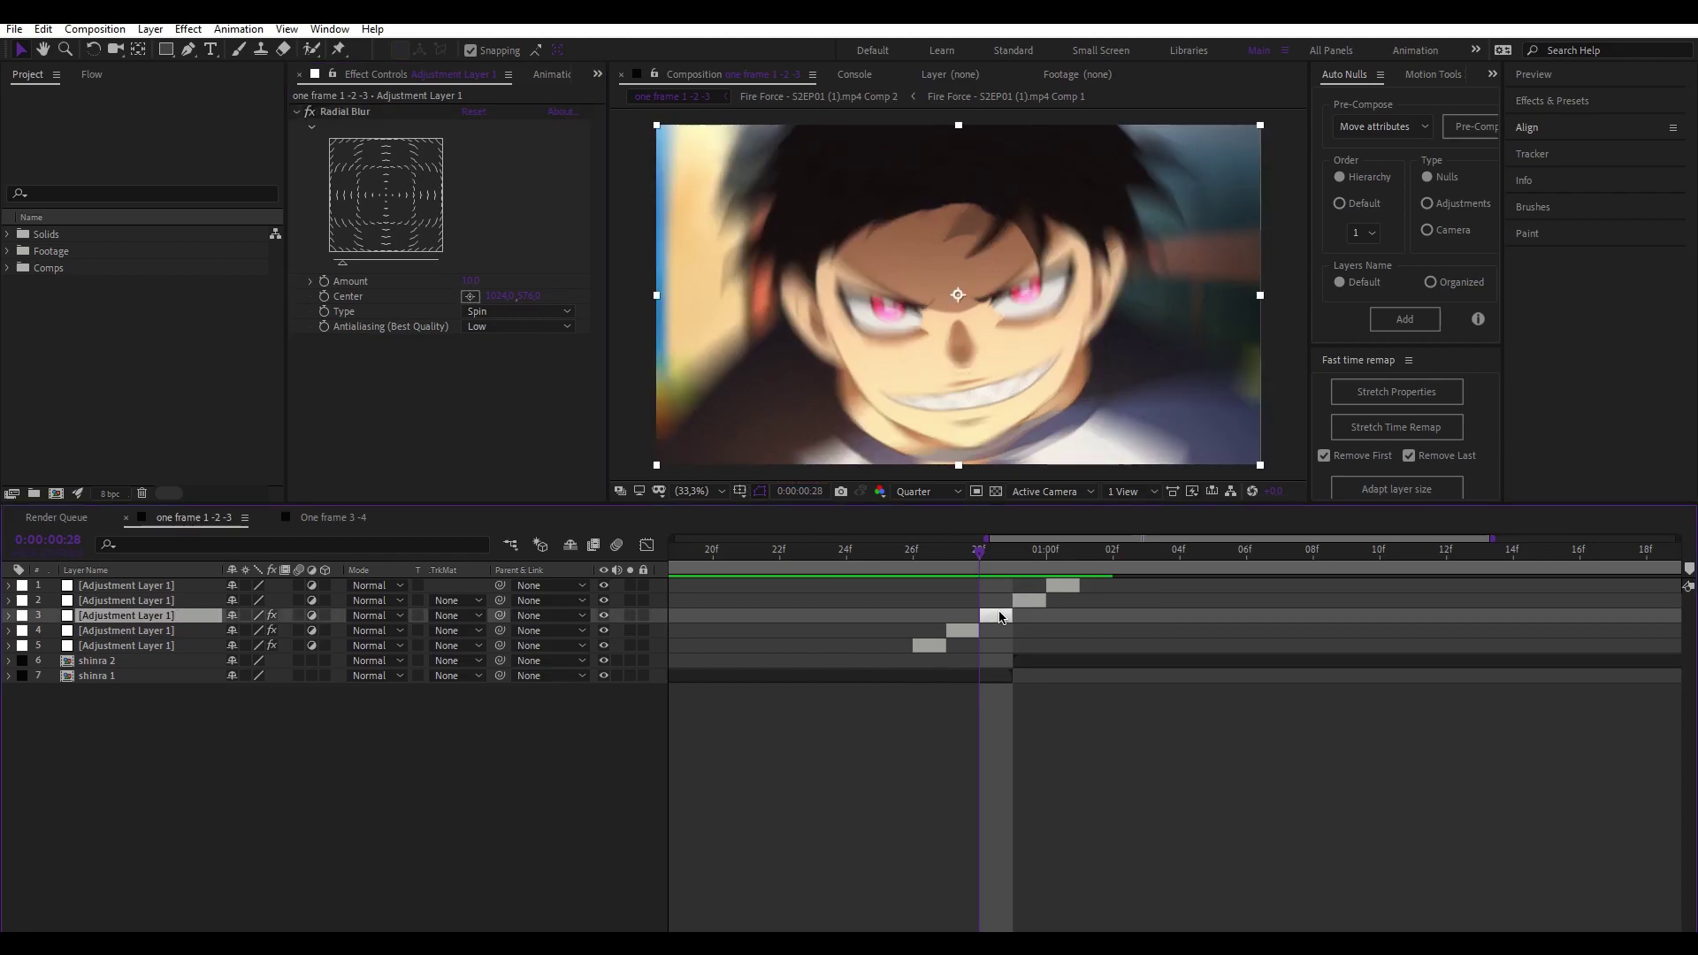
key(ctrl+space)
text(d)
text(isso)
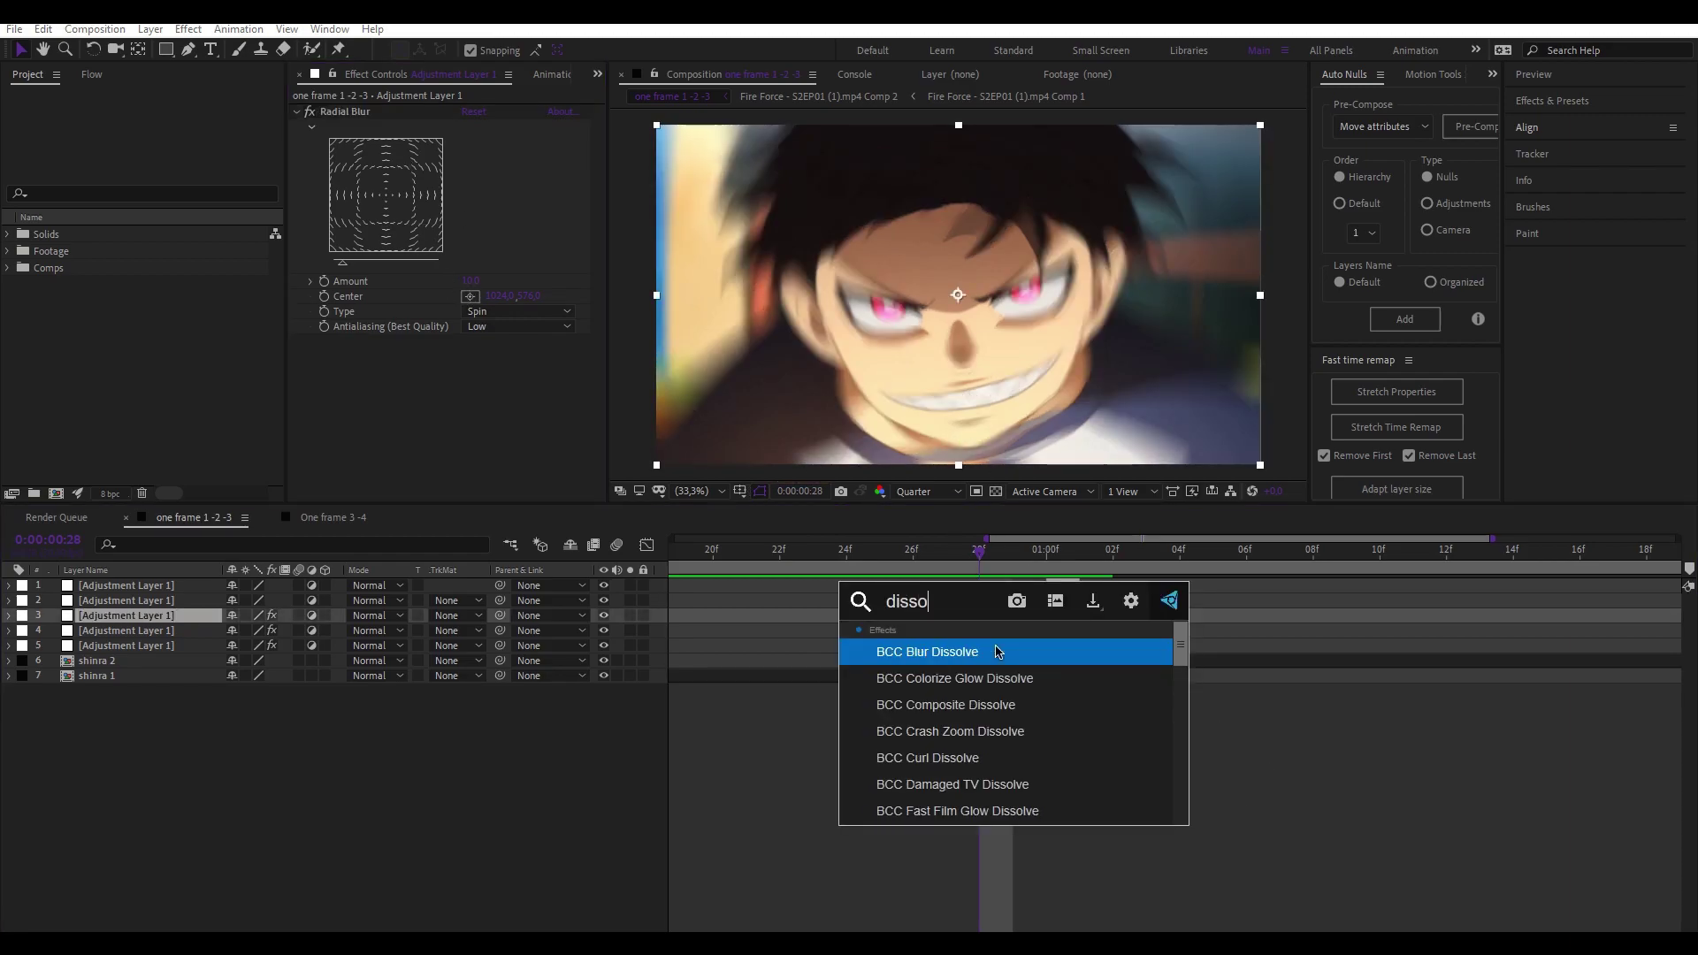
text(lvel)
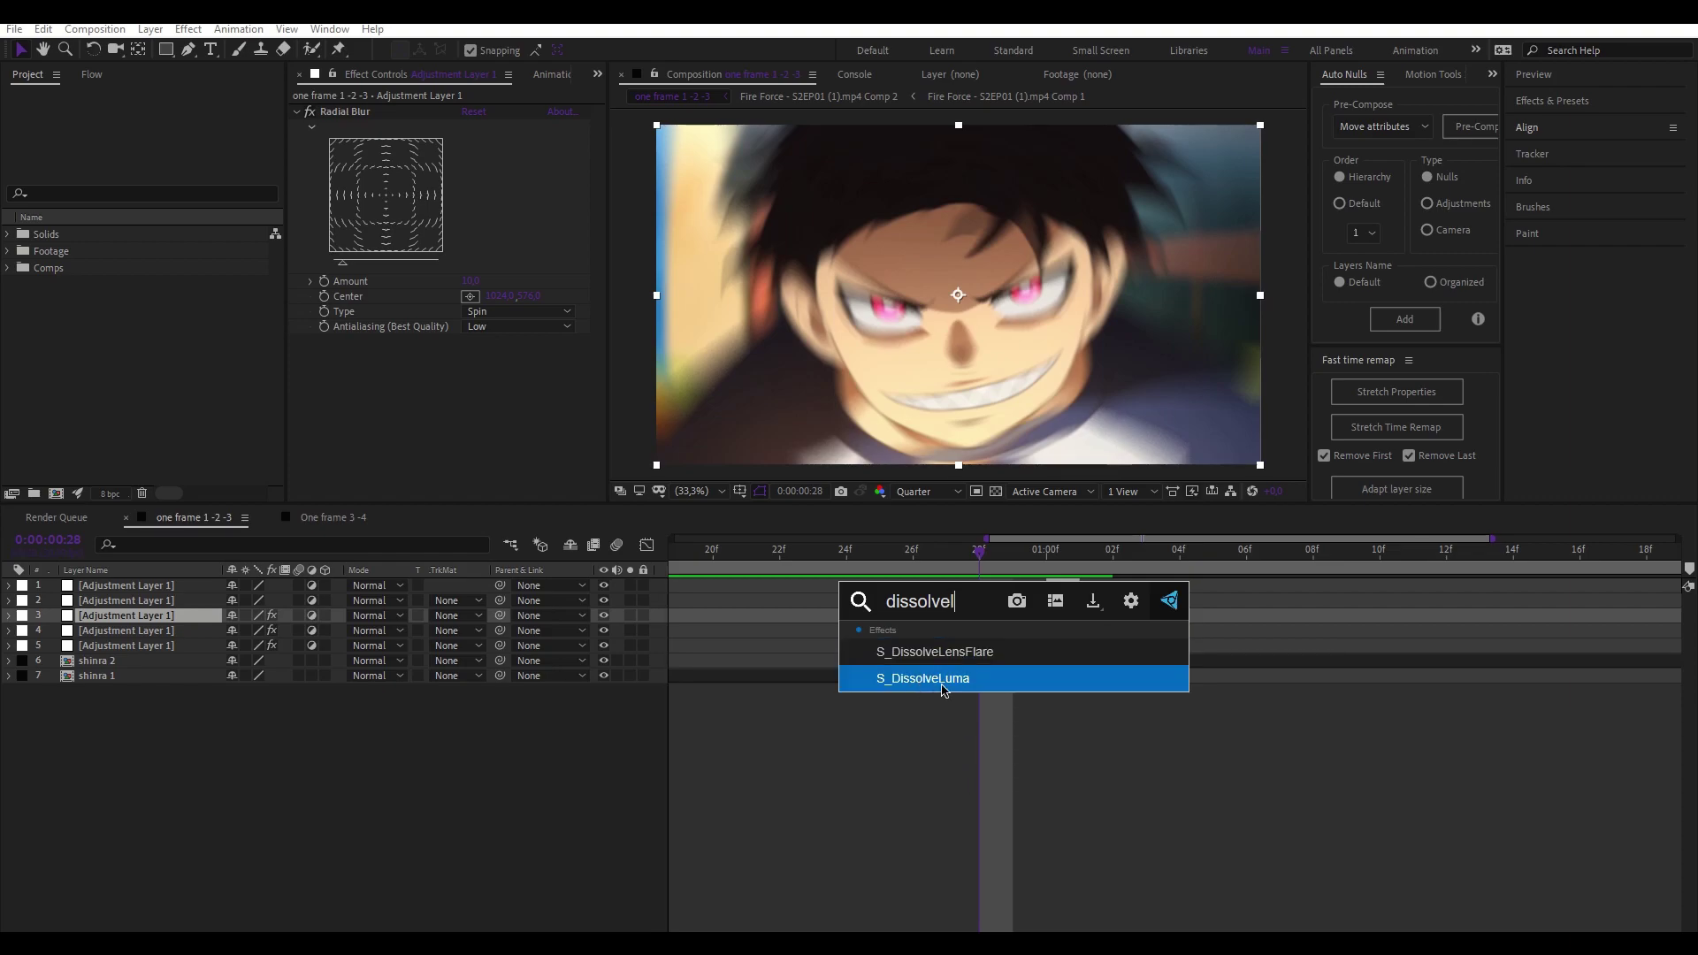
click(944, 679)
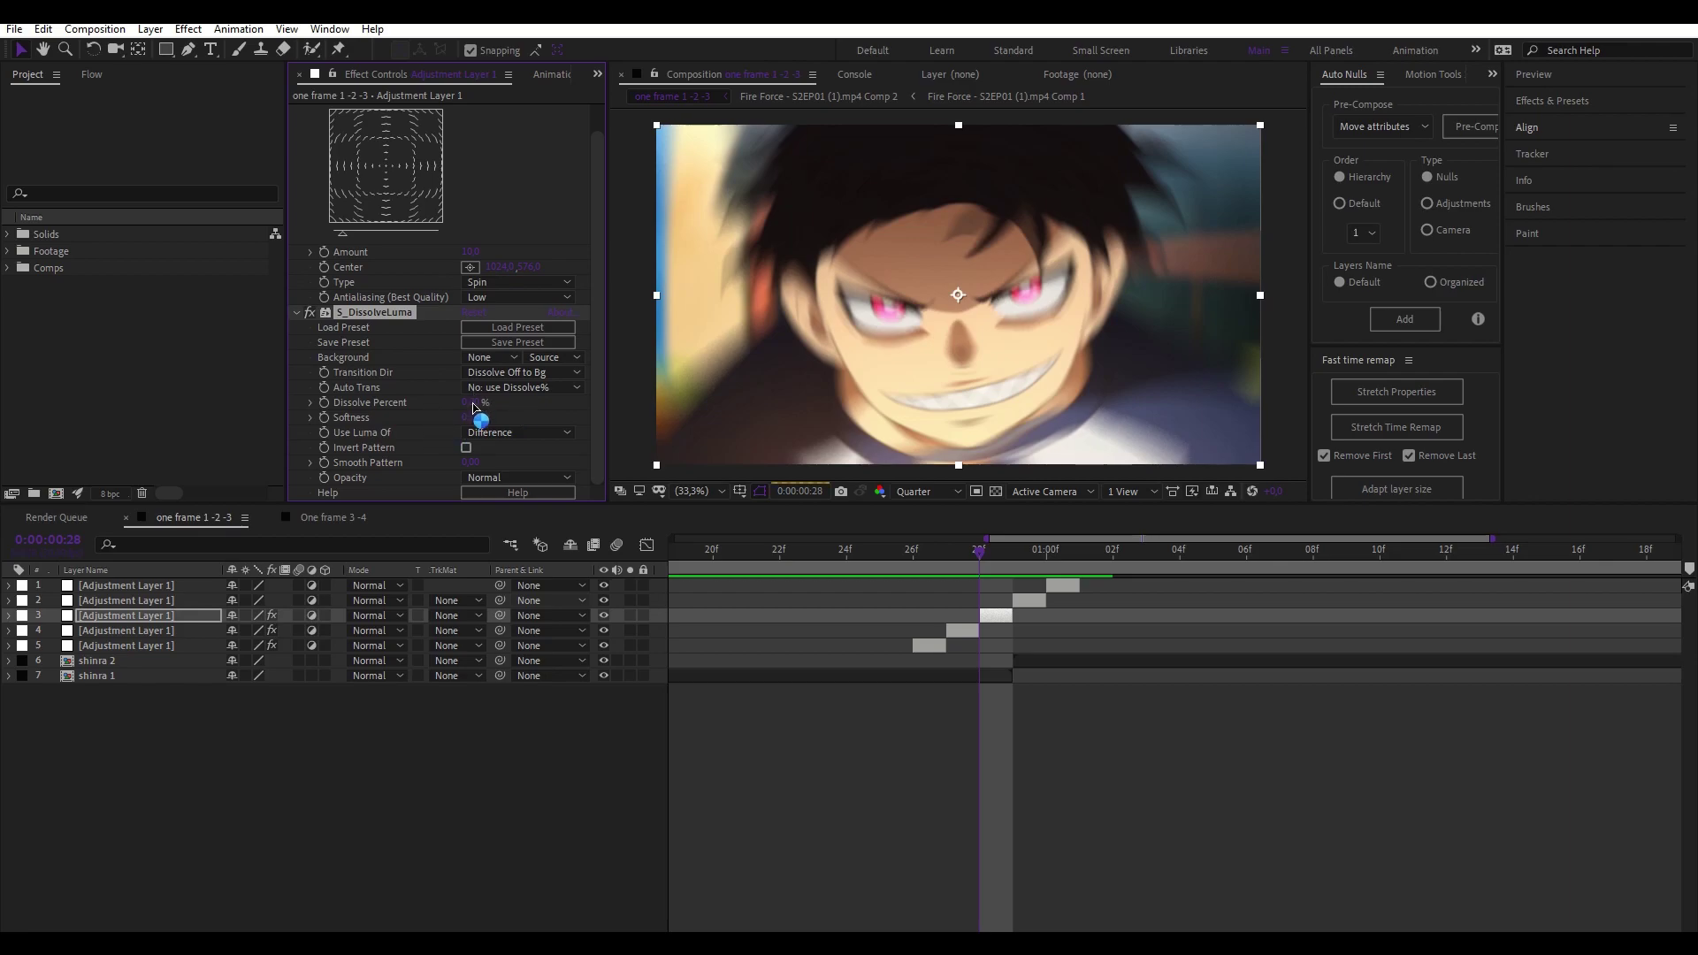
mouse_move(484, 403)
mouse_down()
mouse_move(518, 390)
mouse_move(501, 387)
mouse_up()
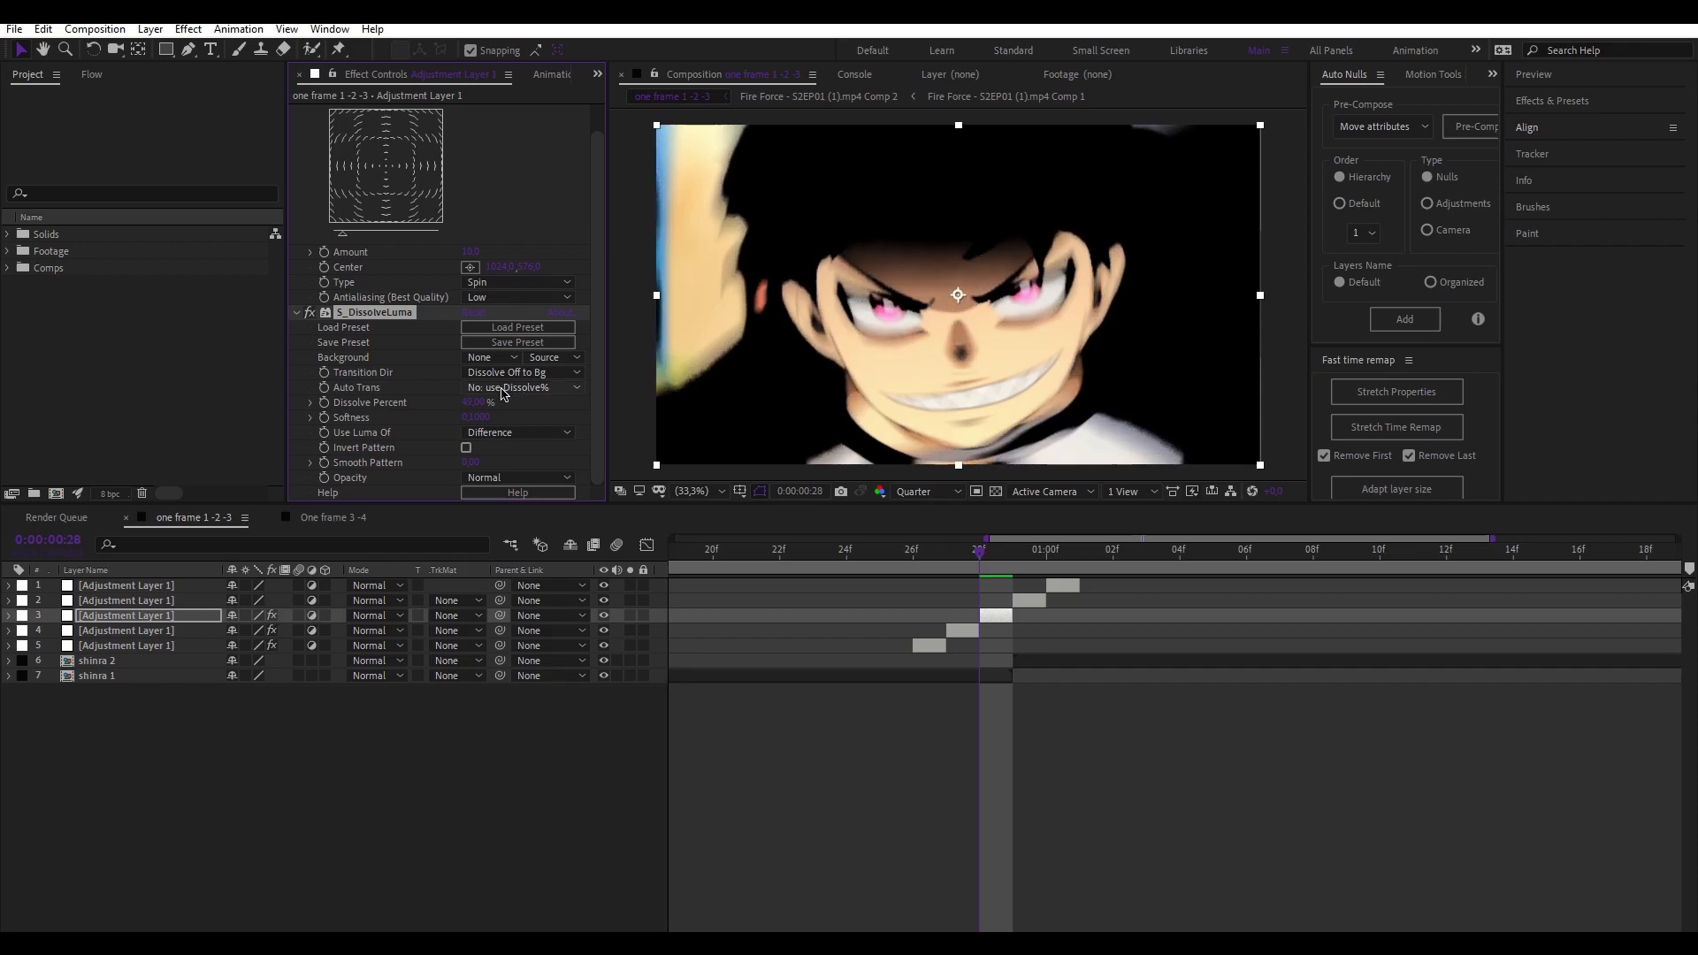
Step: Apply Deep Glow with Exposure 0.60 to the frame-28 adjustment layer
key(ctrl+space)
text(de)
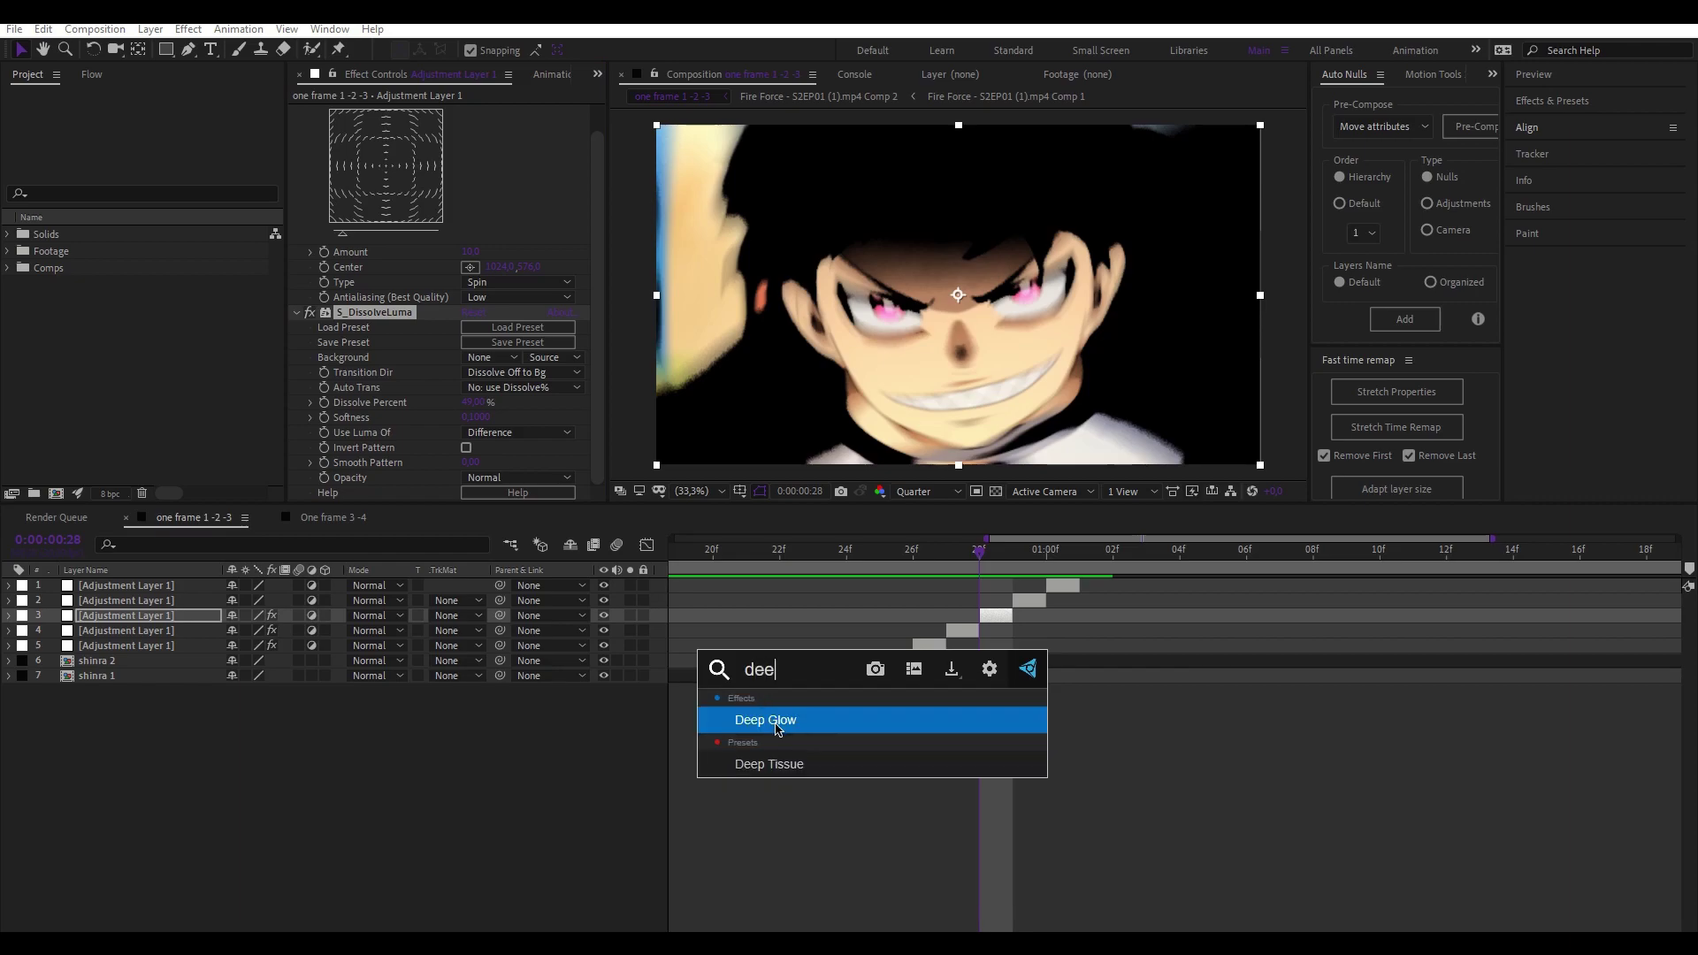
click(777, 729)
click(471, 208)
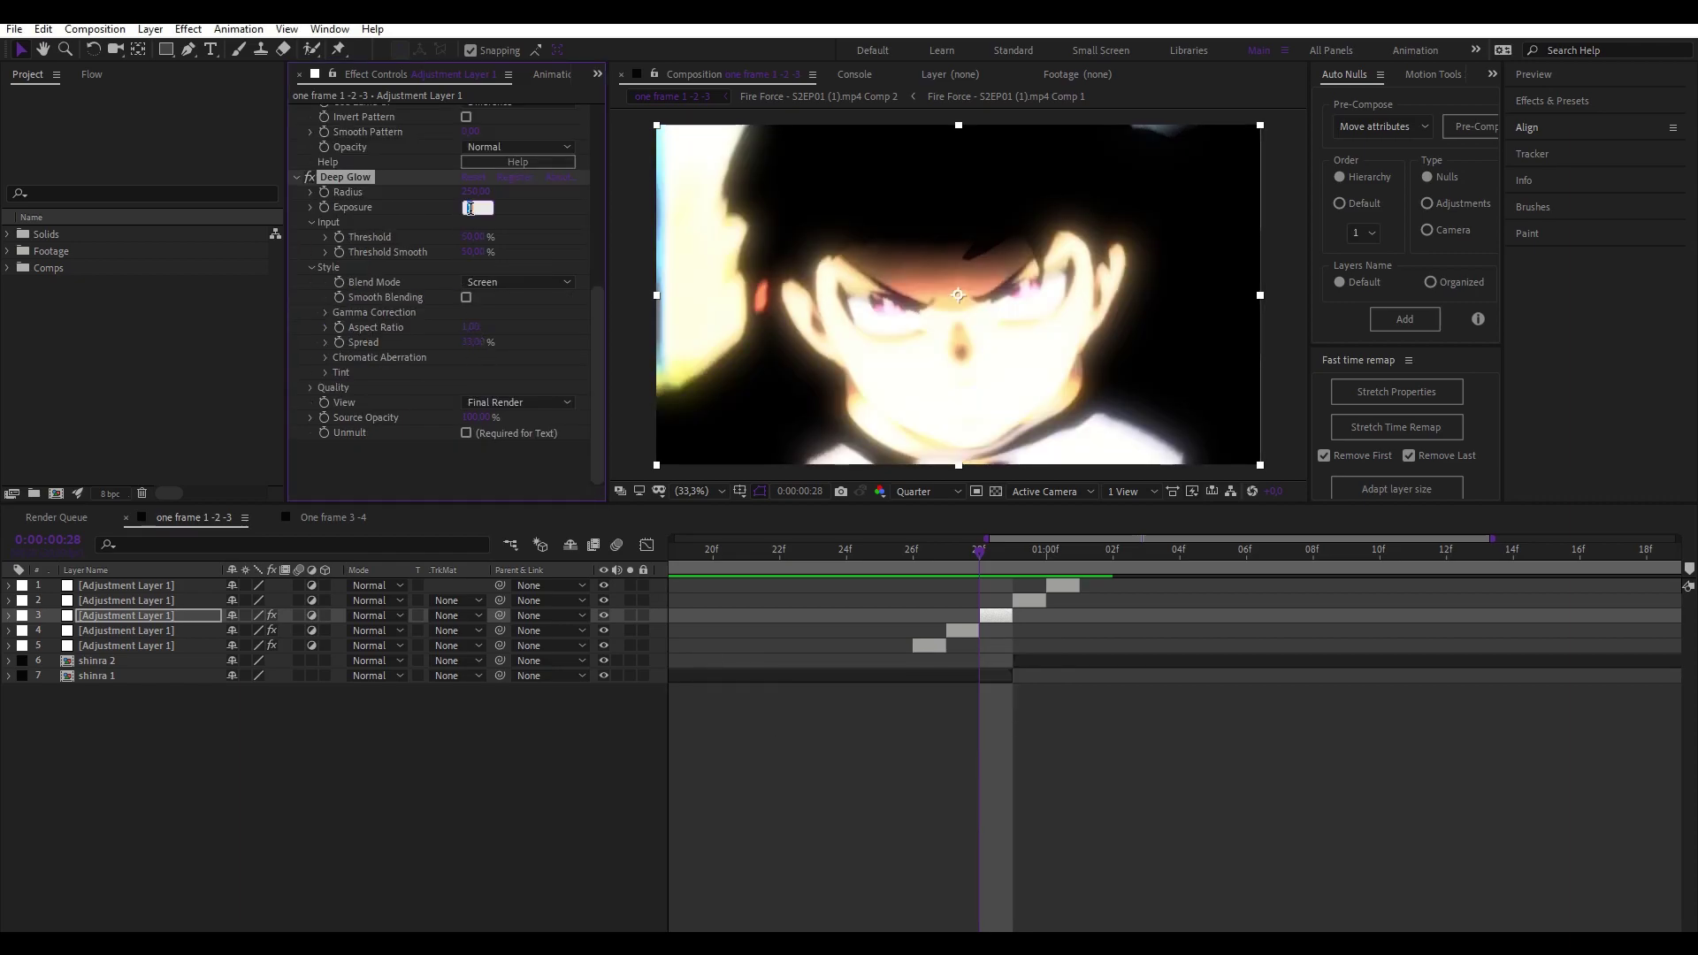
text(0.6)
key(Return)
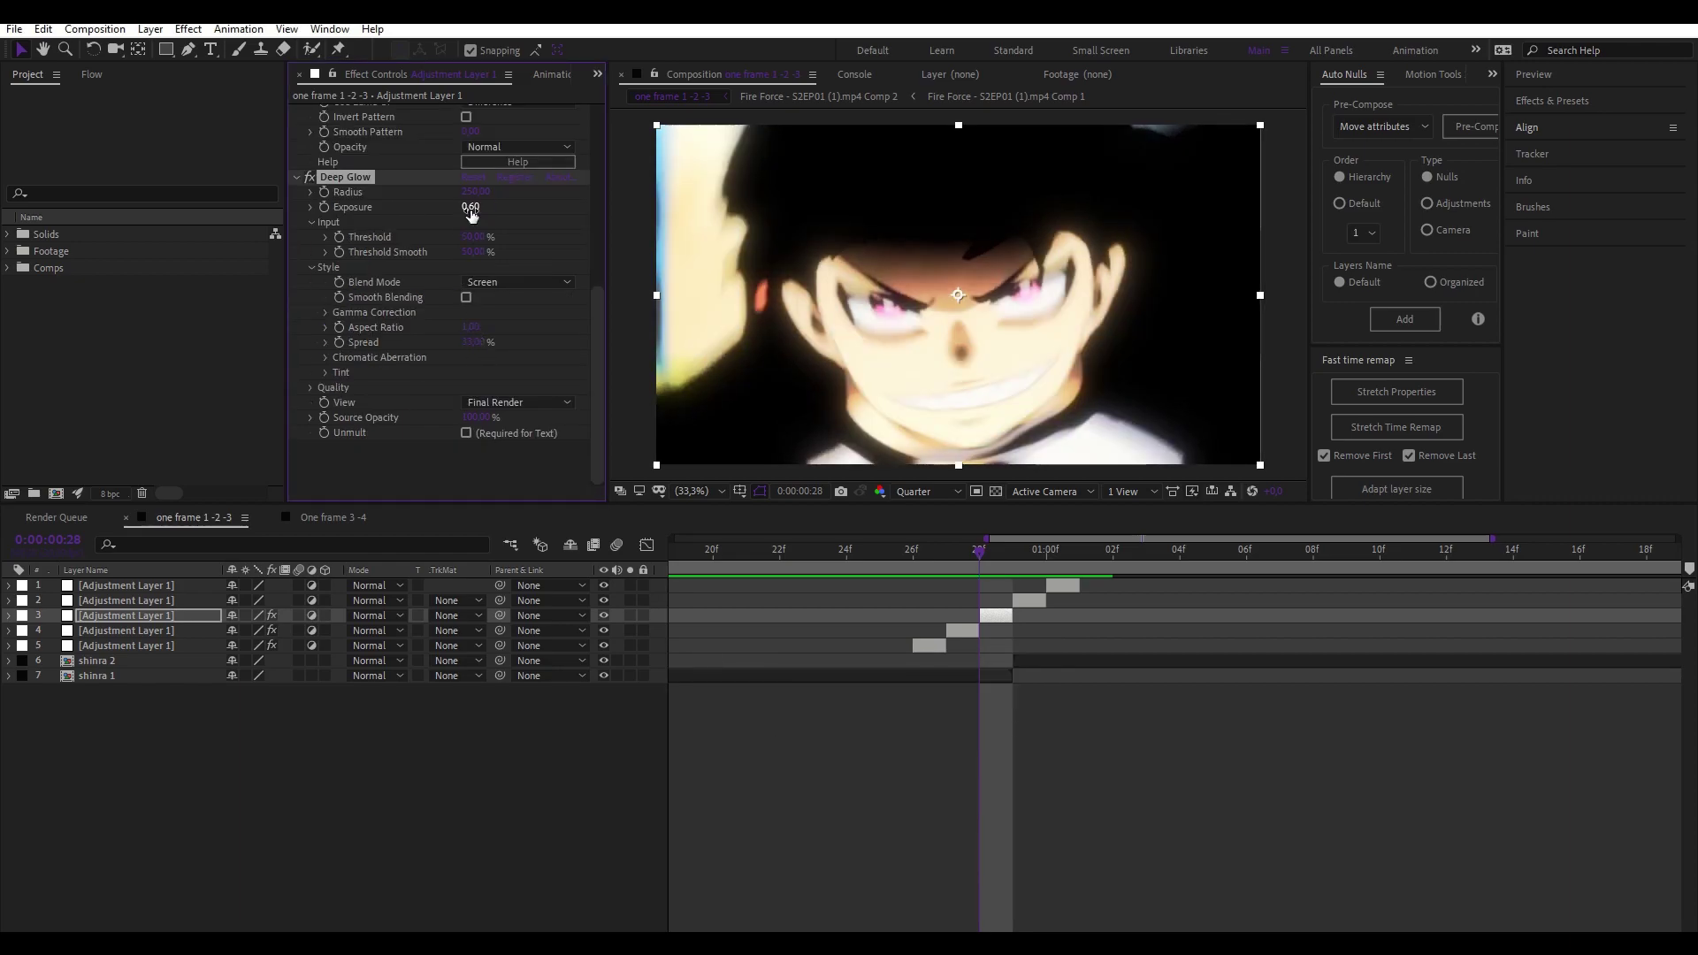
click(297, 177)
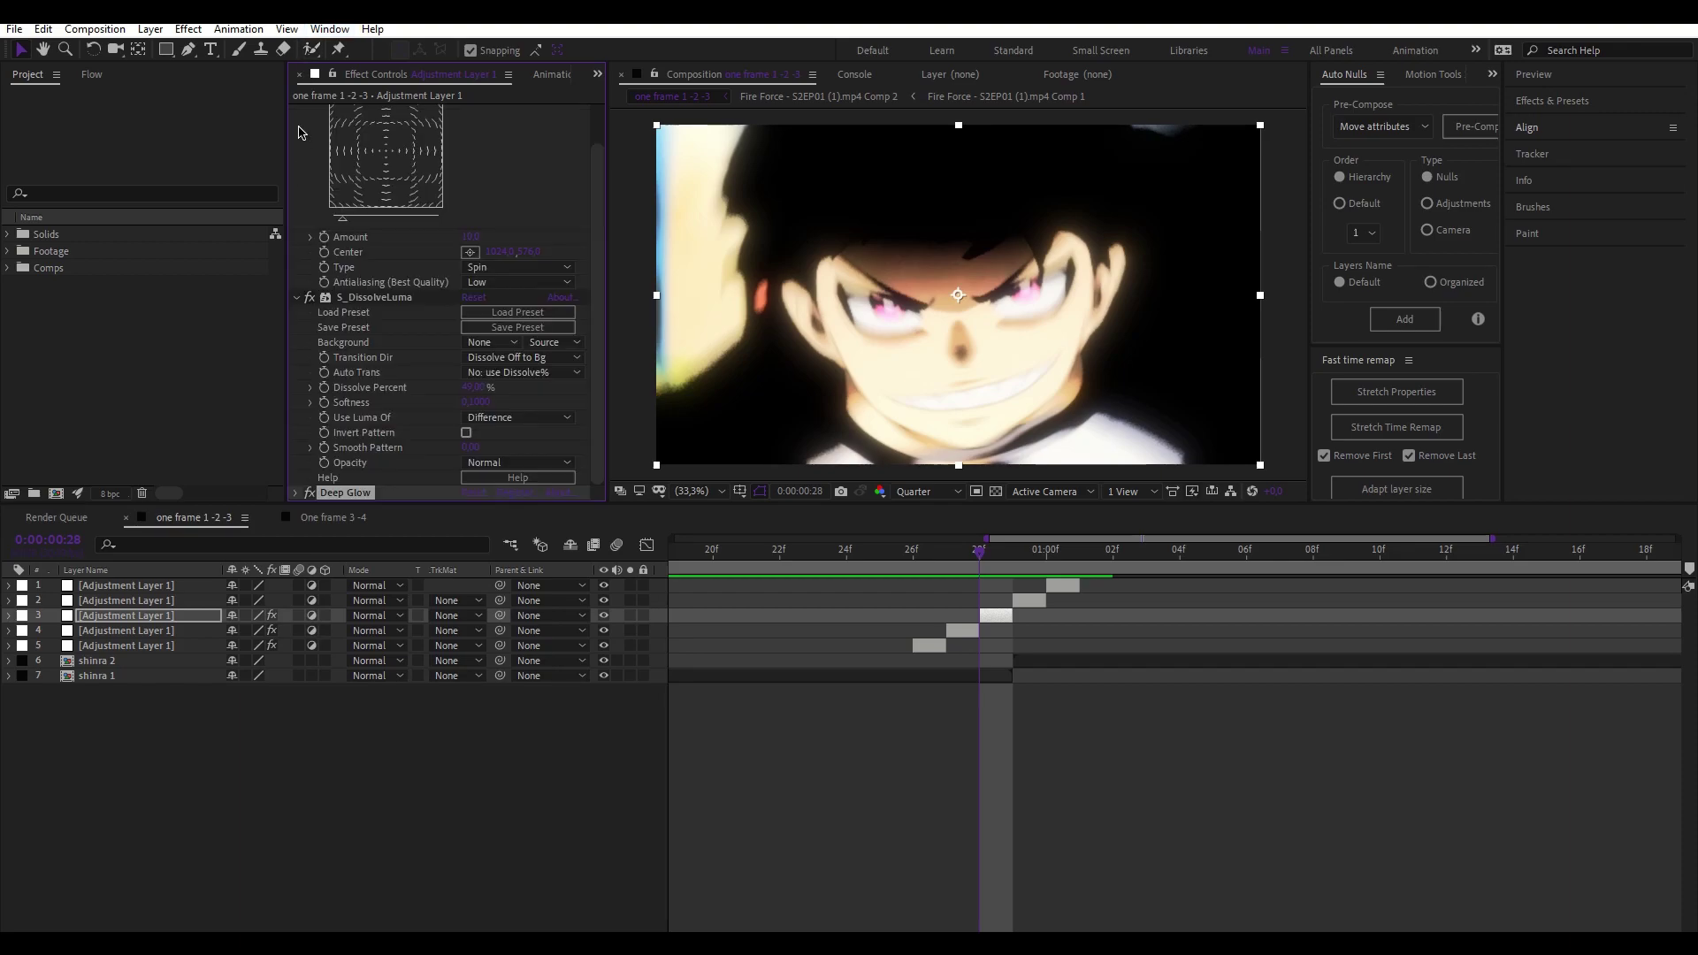
click(301, 299)
click(297, 112)
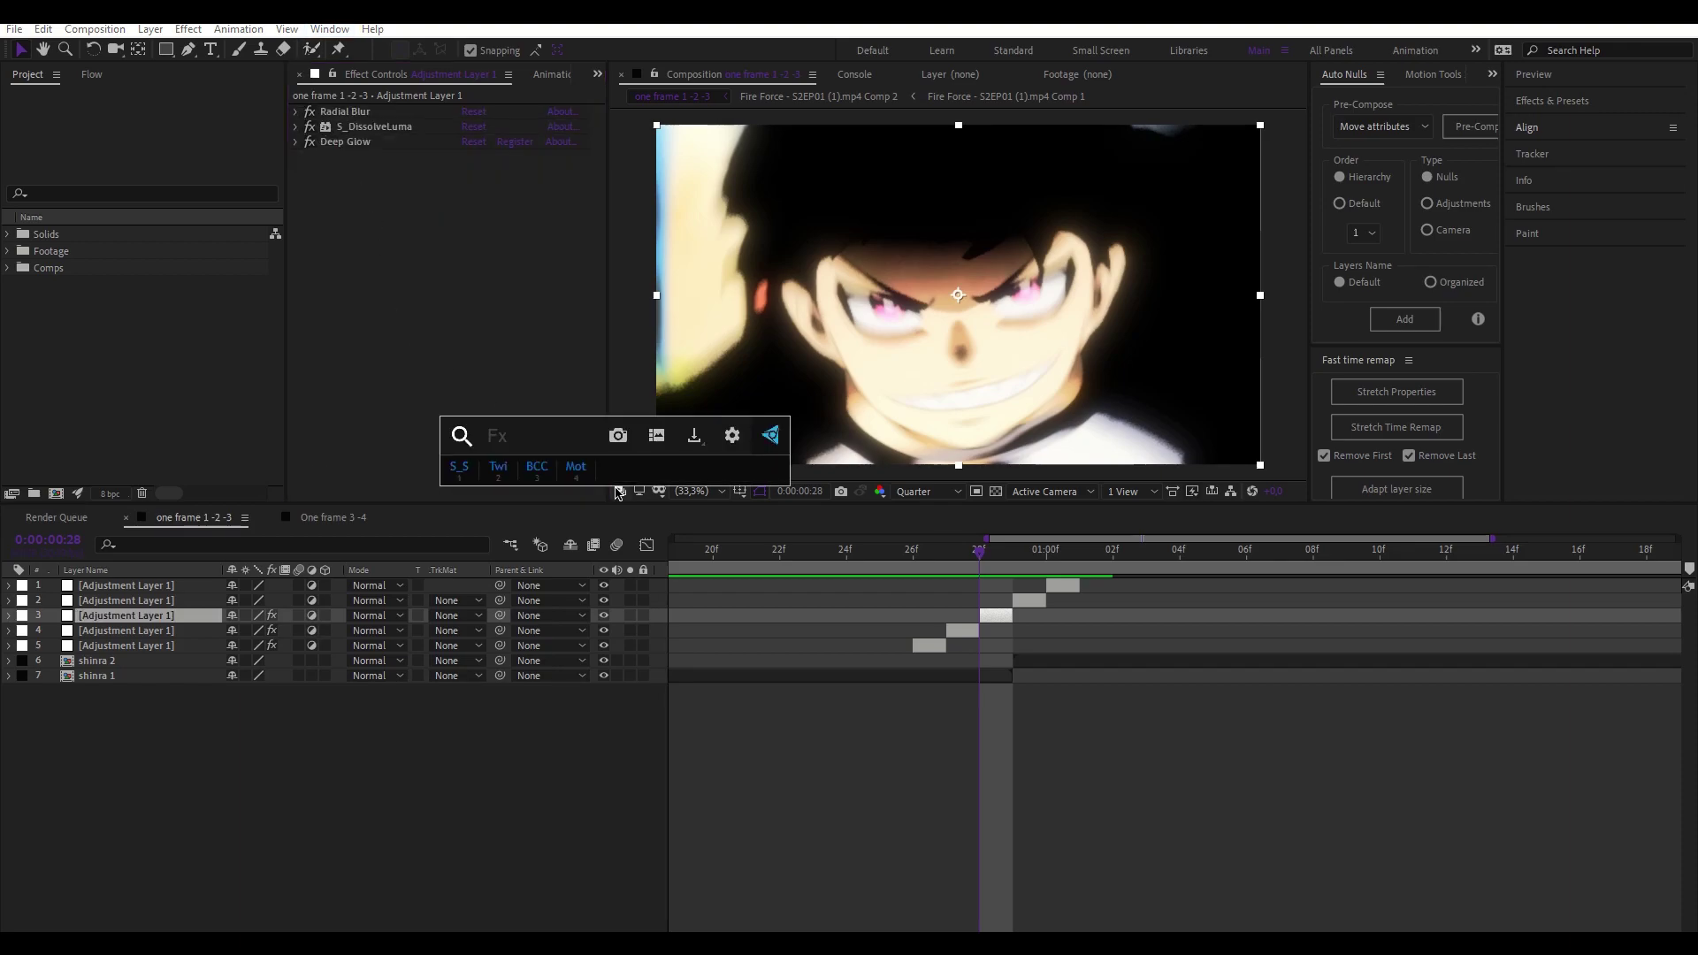
Step: Add BCC Colorize with a deep-purple Color 3, then move to frame 29
key(ctrl+space)
text(bcc)
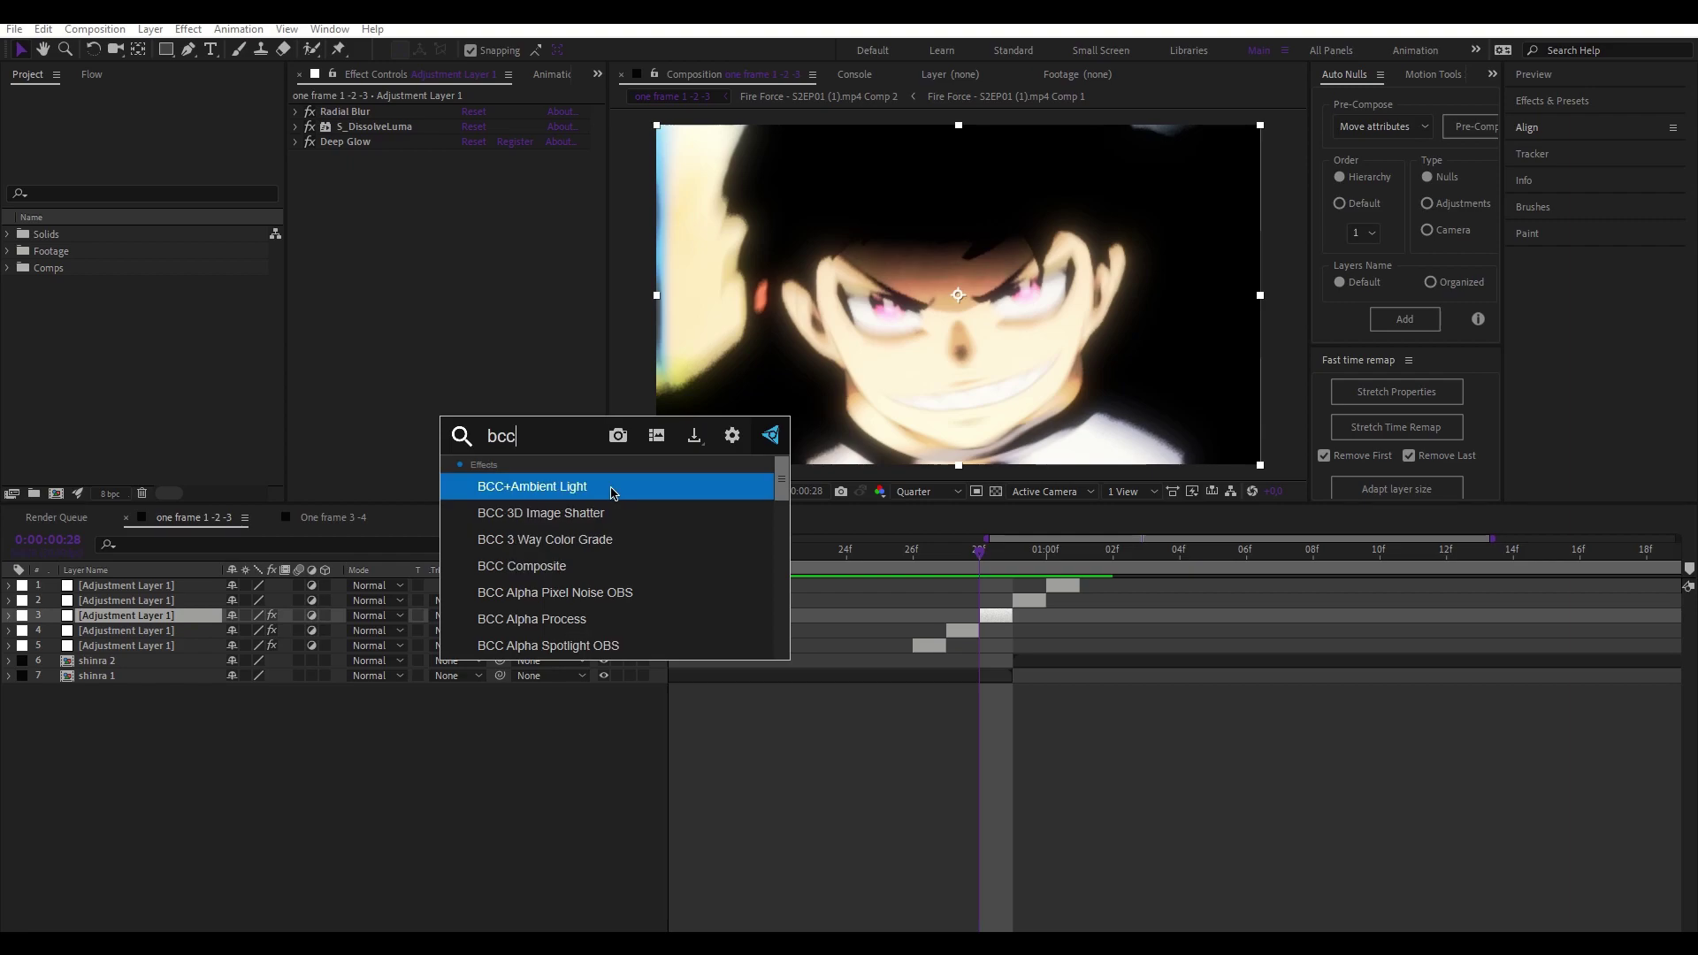
text( col)
click(522, 566)
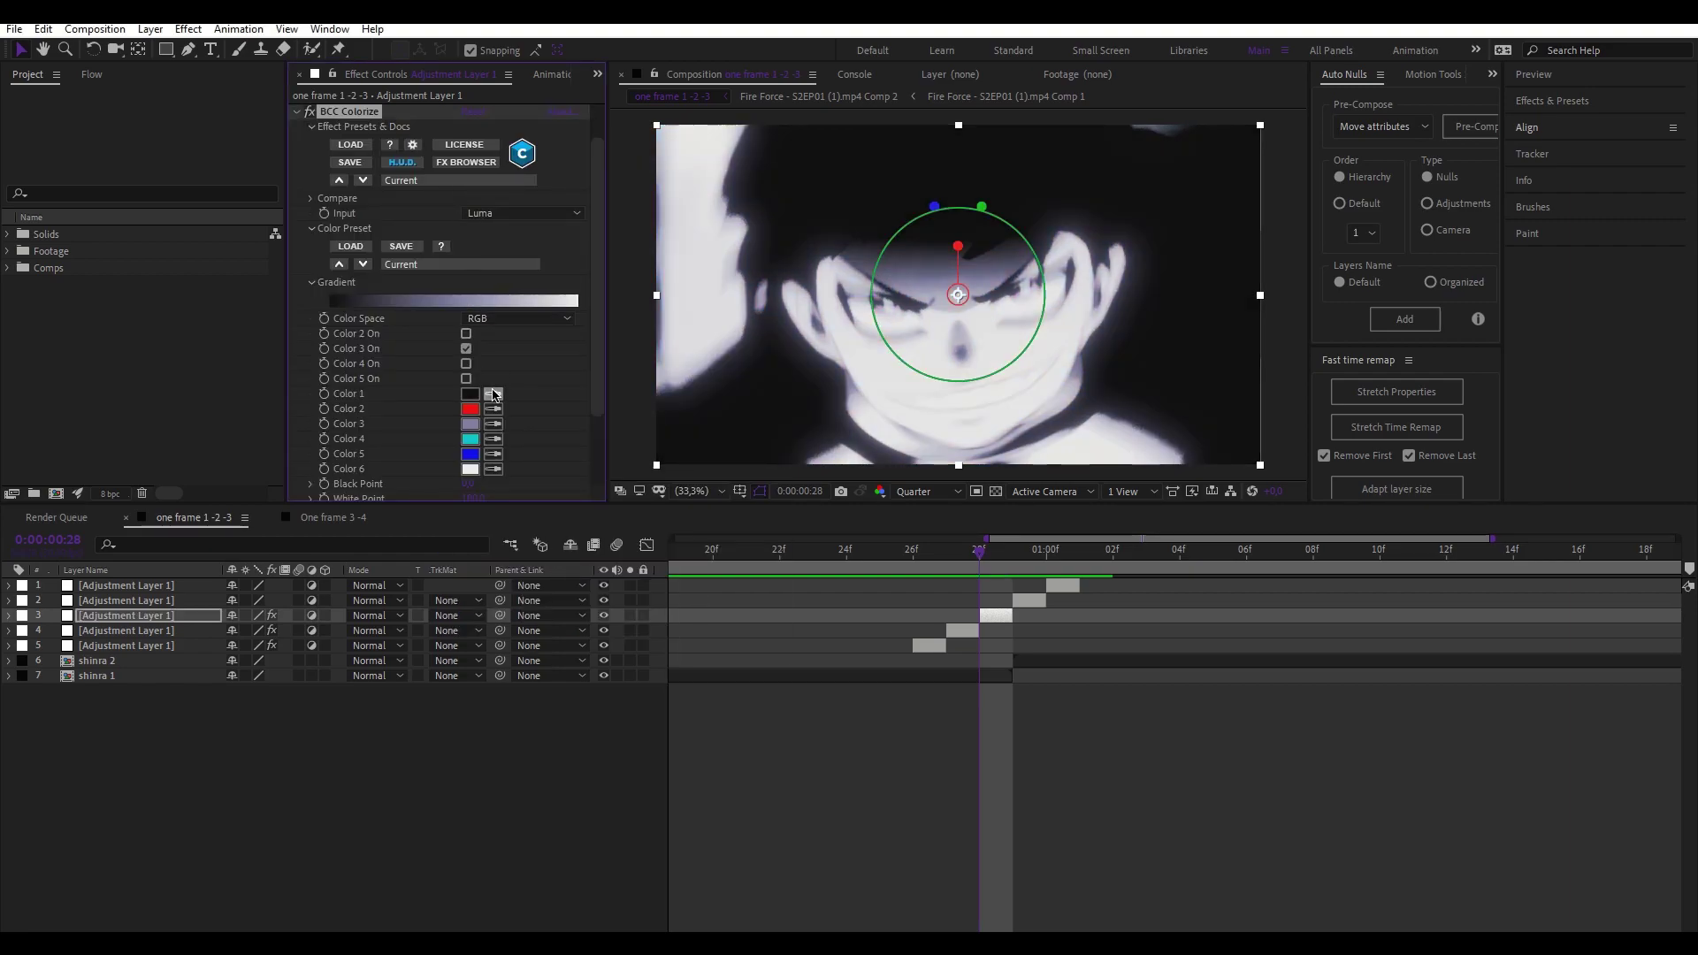
click(469, 423)
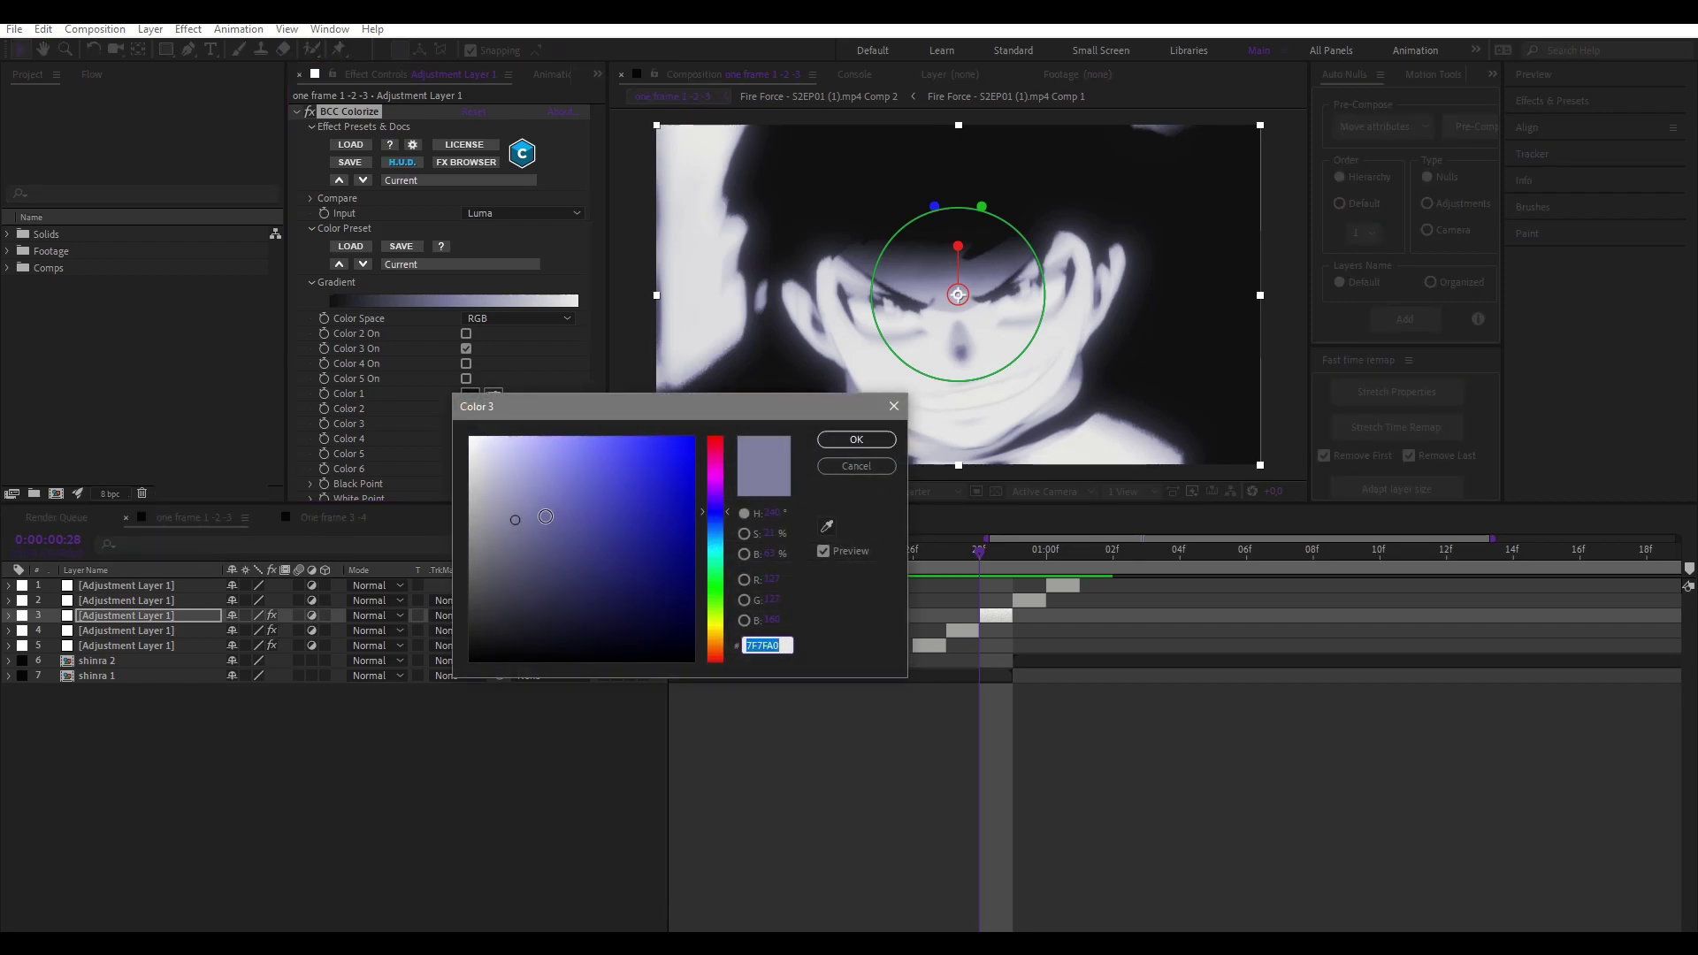
click(555, 500)
click(716, 497)
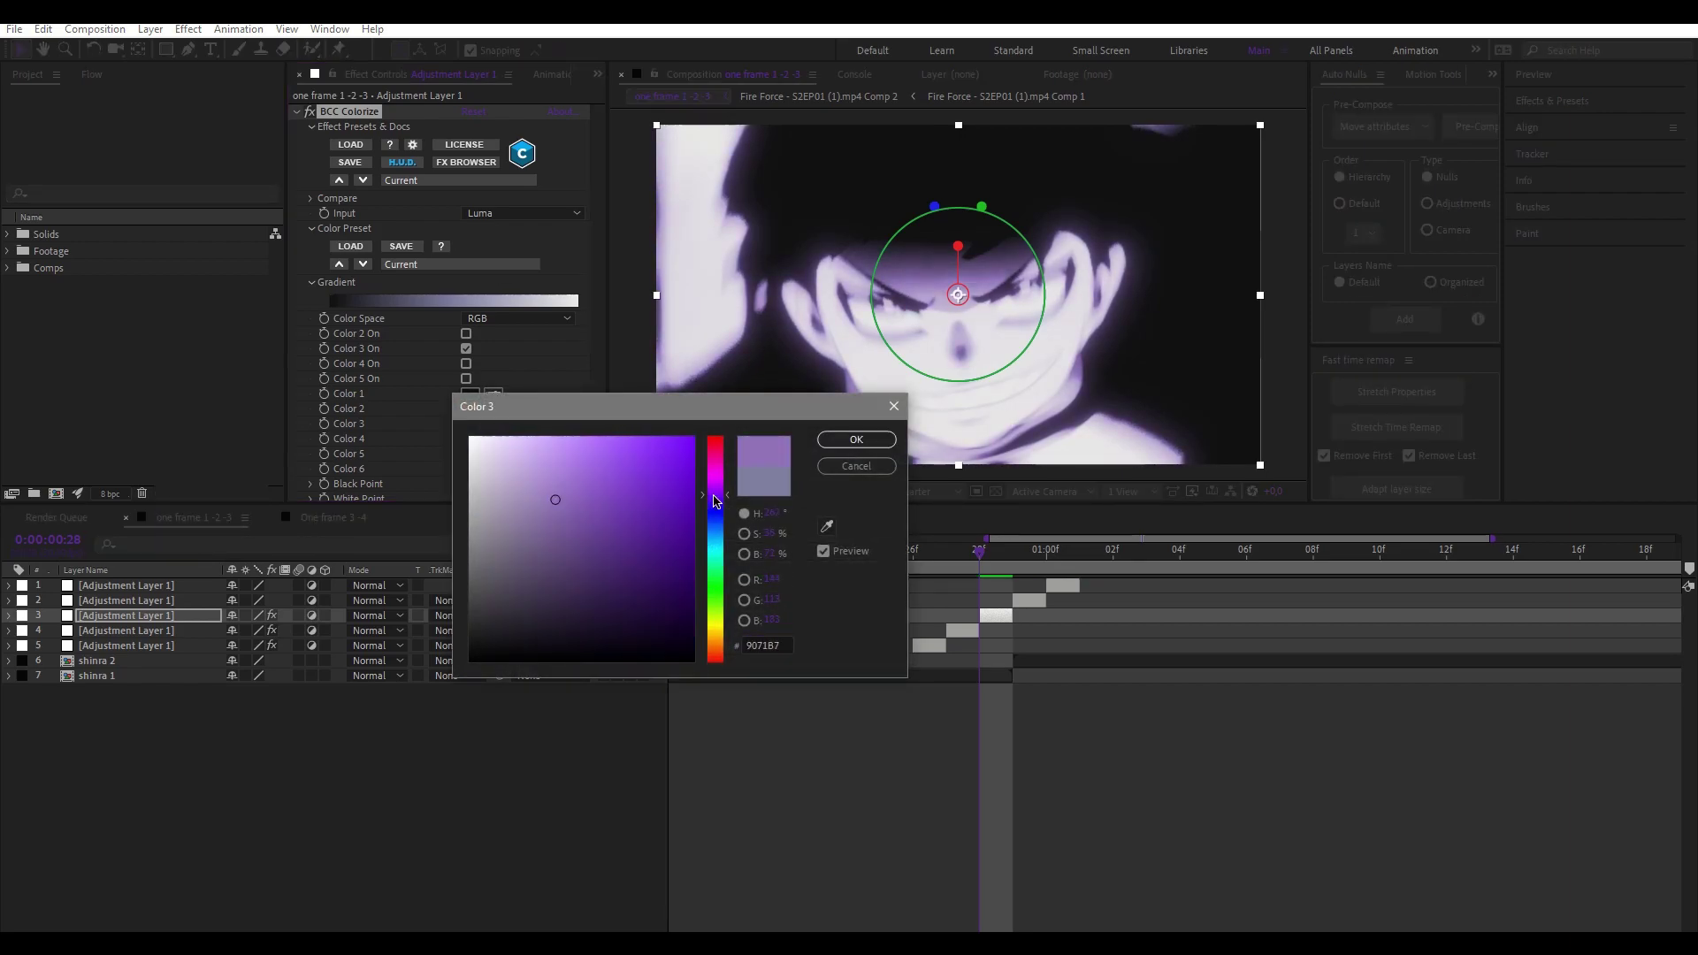
drag(562, 506, 647, 580)
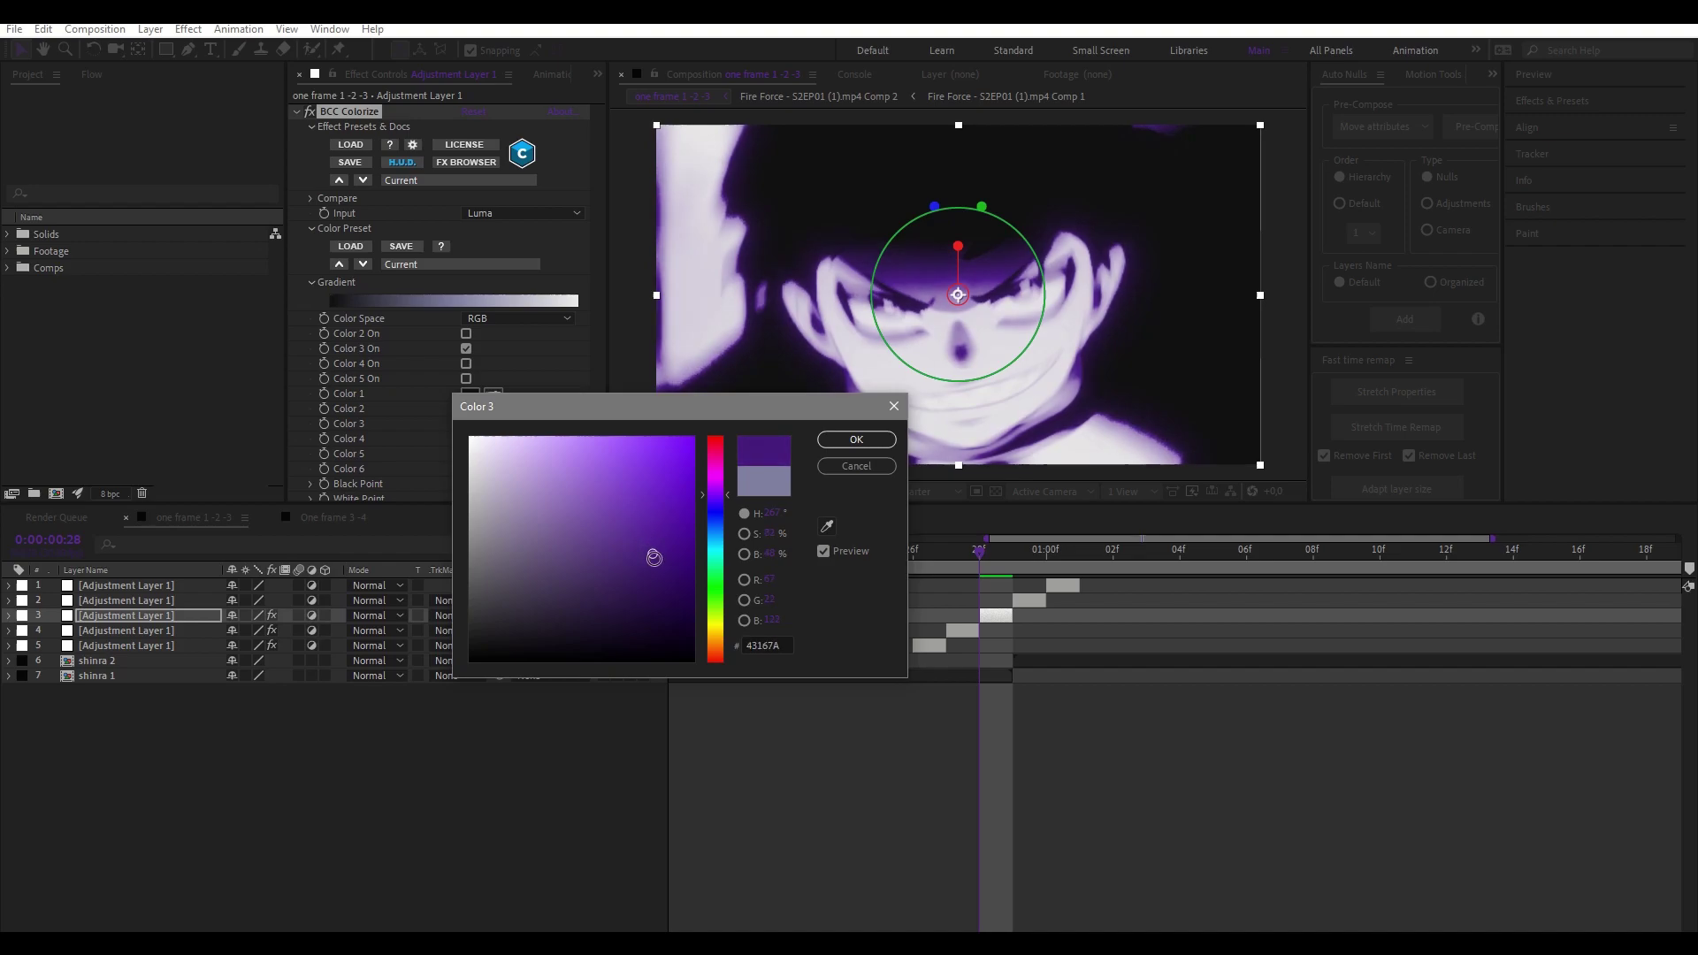
click(856, 440)
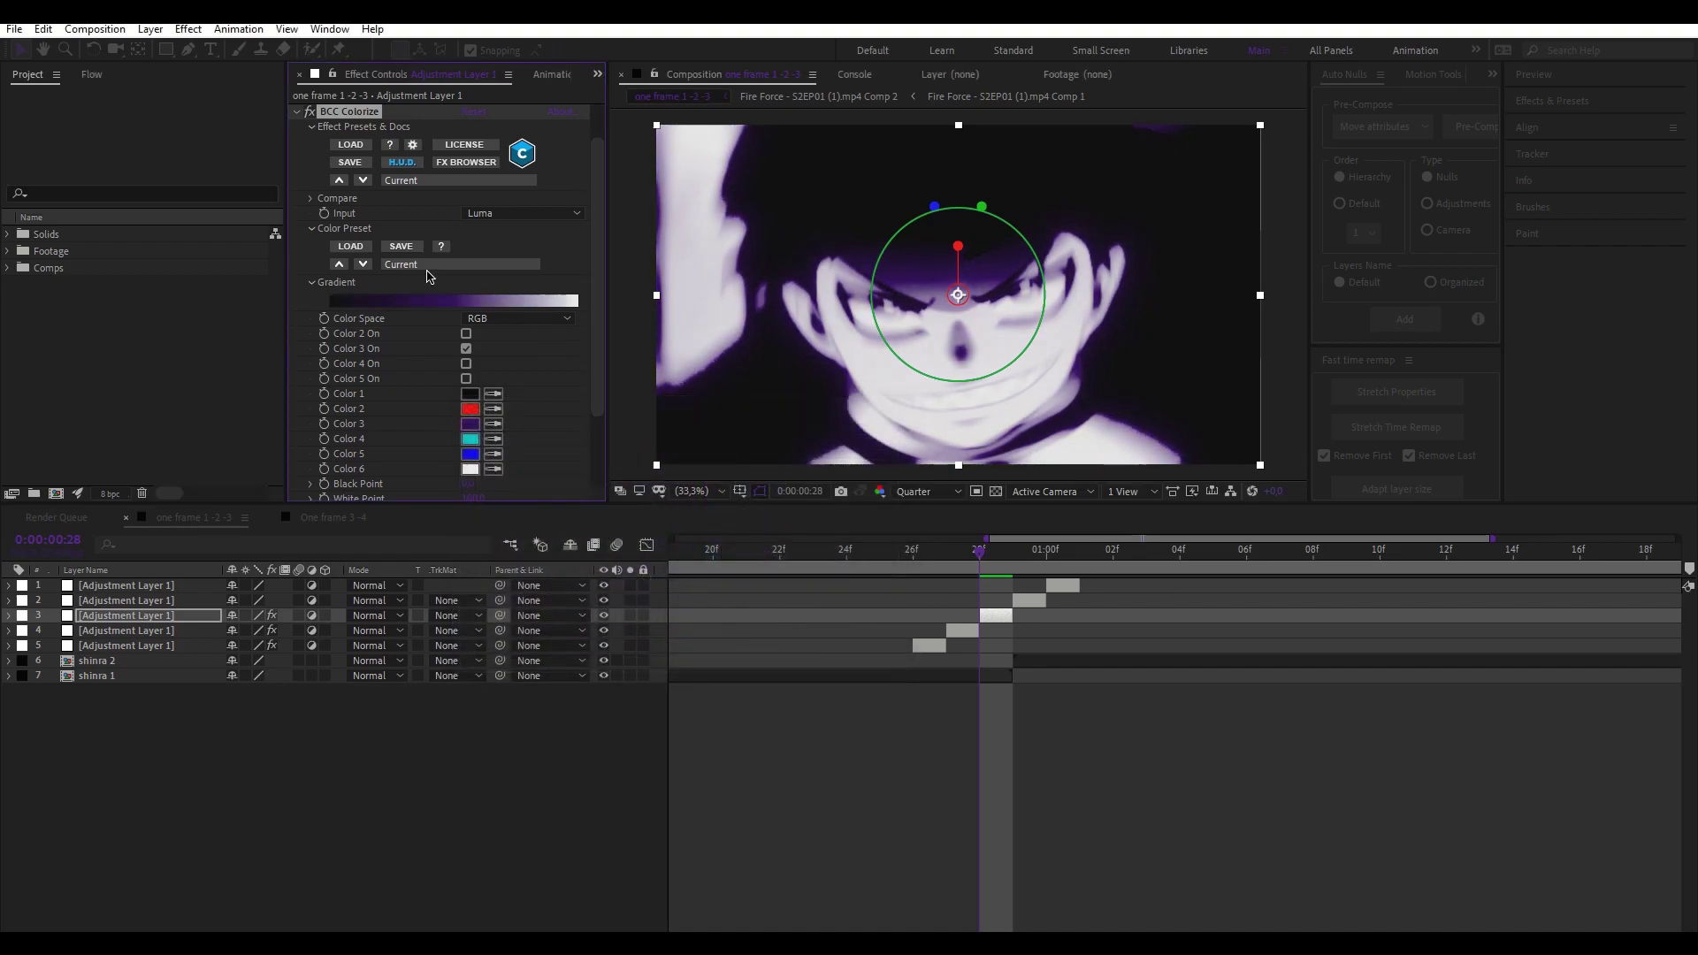
key(a)
click(296, 113)
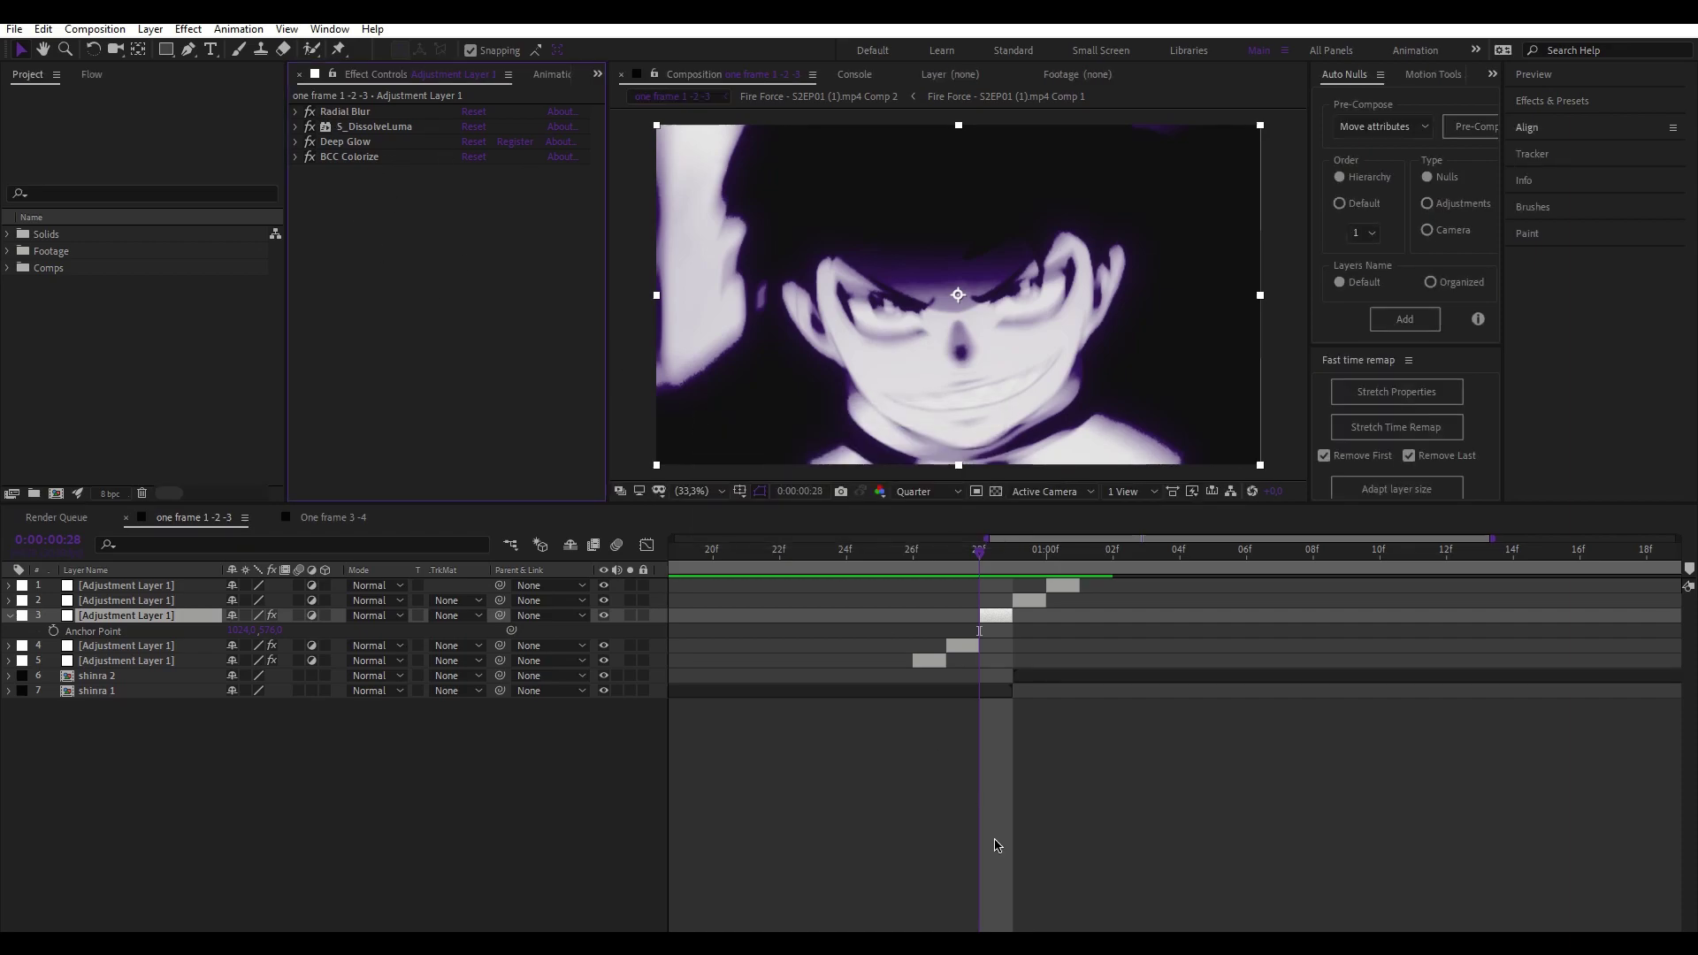
click(1017, 818)
drag(980, 550, 1015, 551)
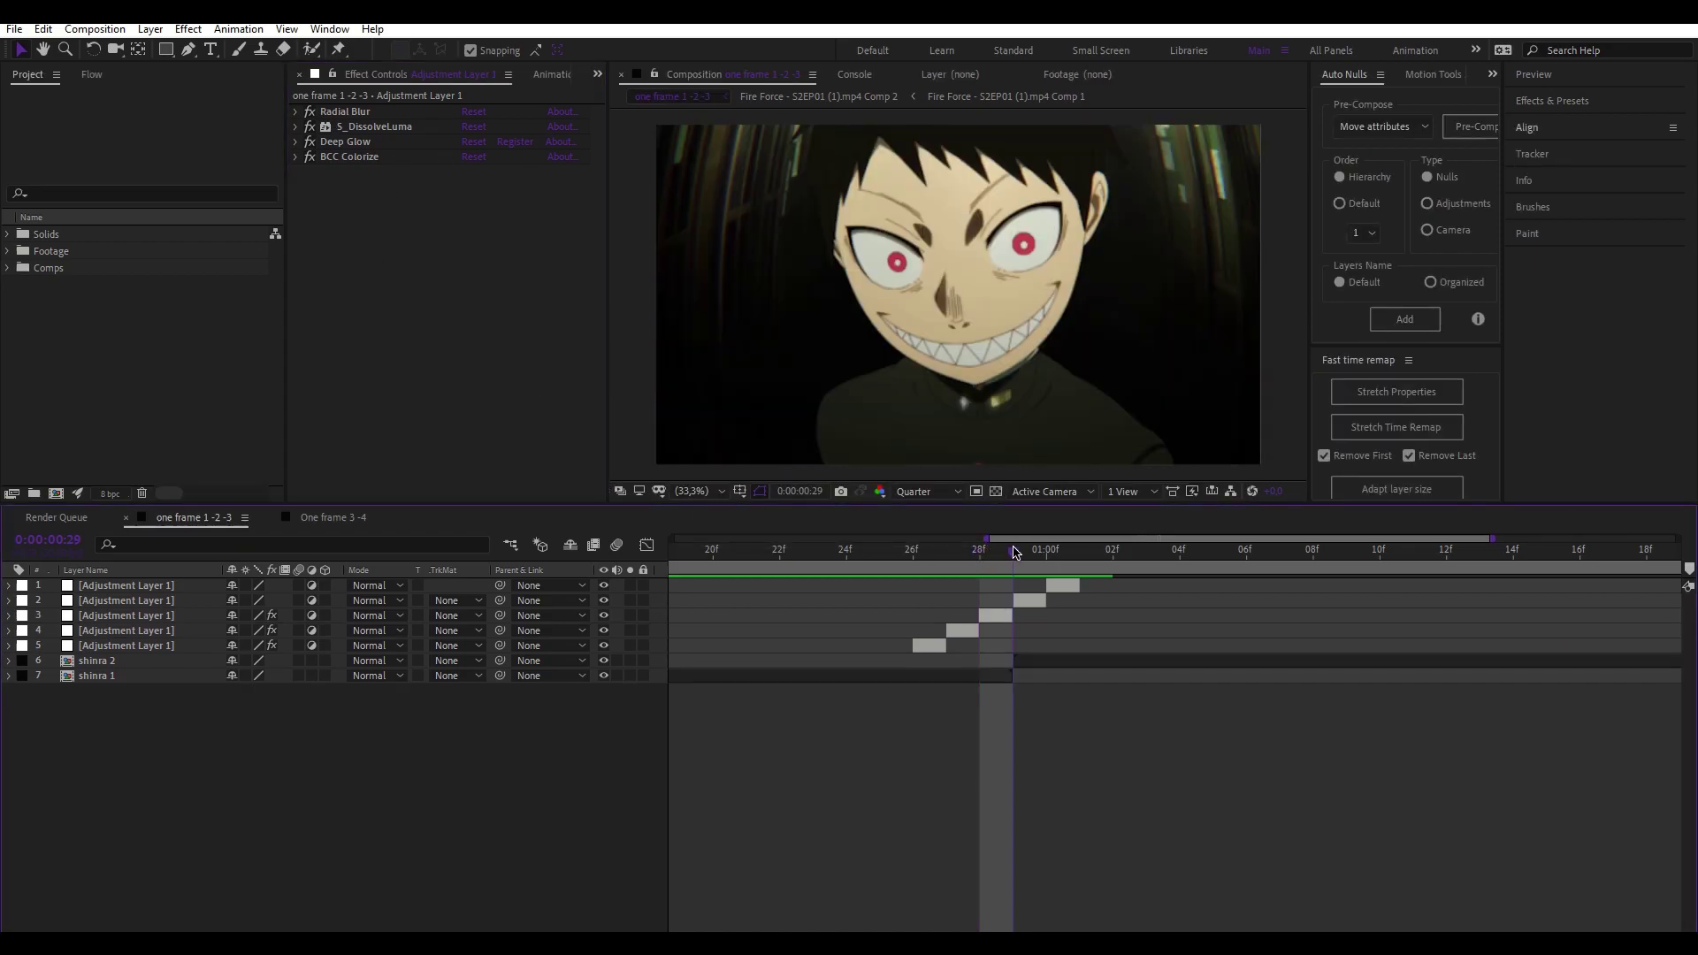
Step: Split the shinra 2 layer one frame after frame 29 and save the project
click(1025, 604)
key(ctrl+space)
click(1039, 693)
click(1026, 667)
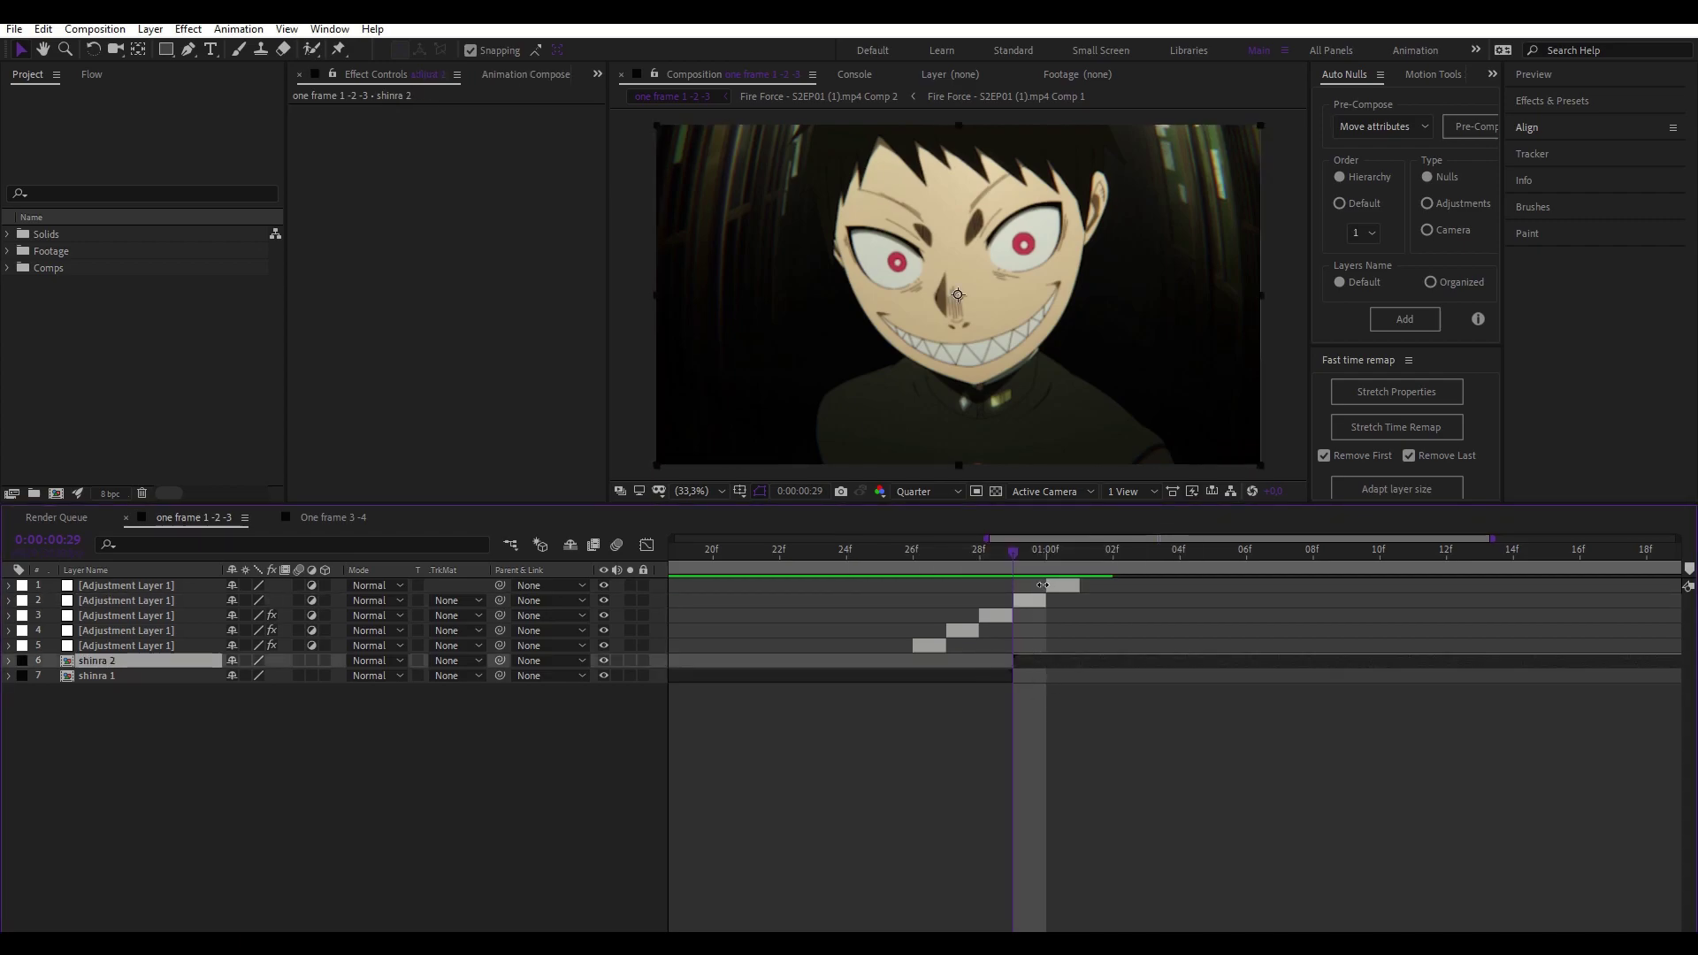
key(Page_Down)
key(ctrl+shift+d)
key(Page_Up)
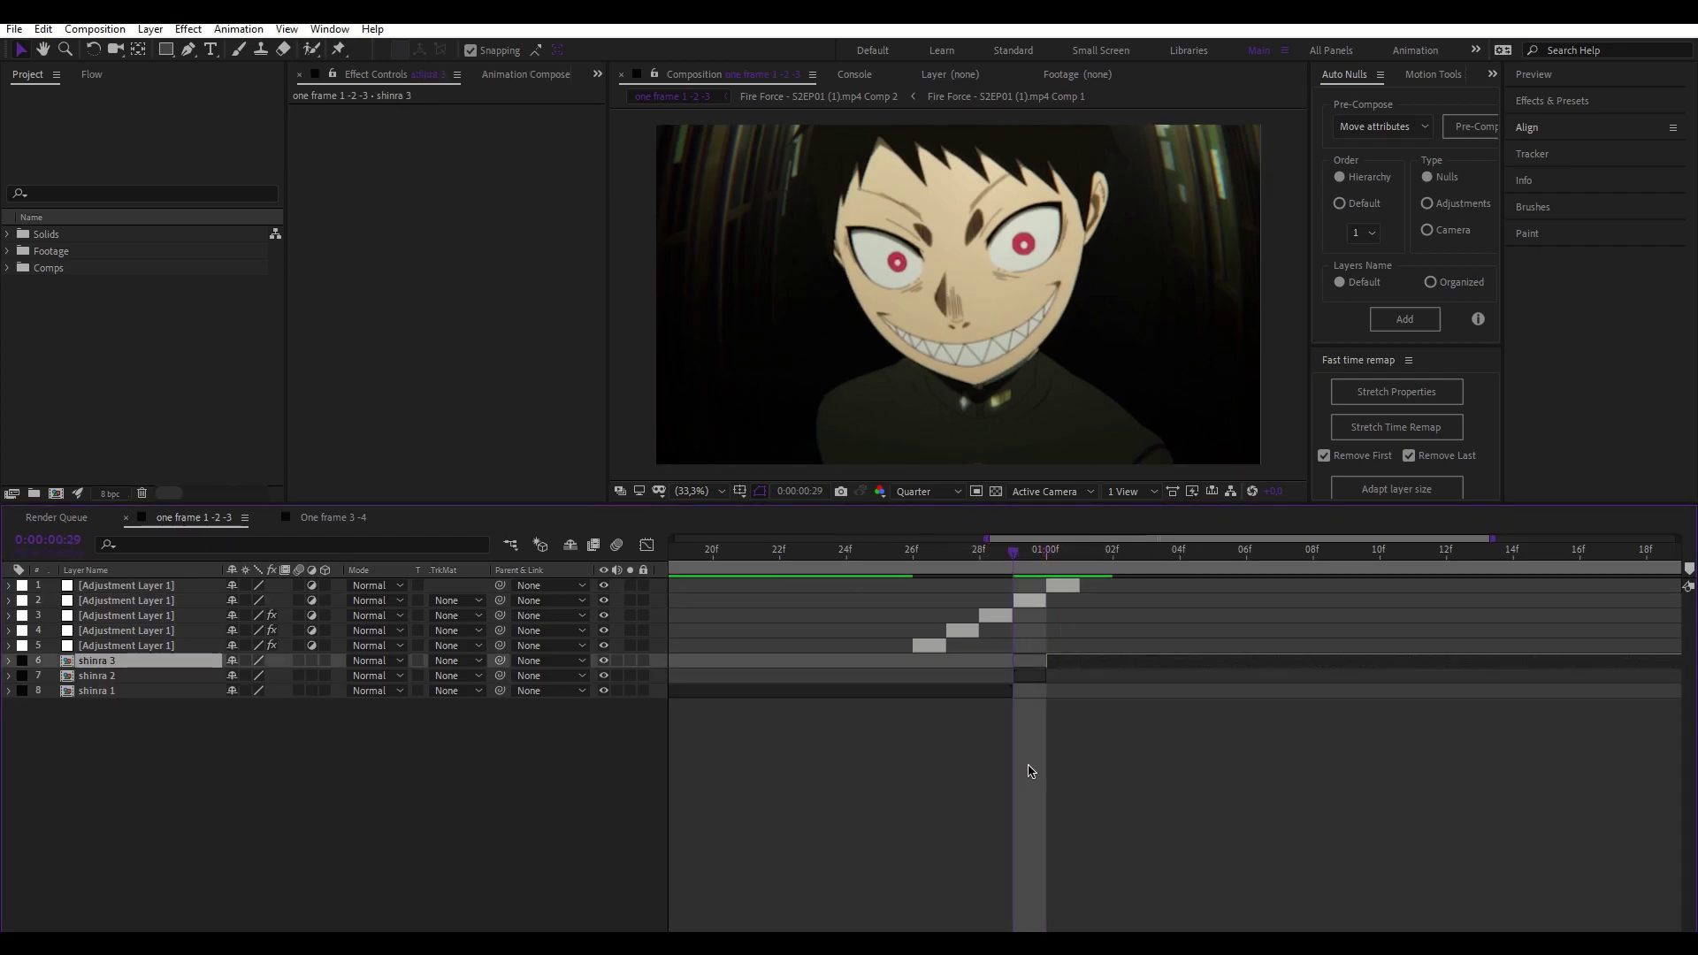
key(ctrl+s)
Step: Pre-compose shinra 2 into shinra 2 Comp 1 and Pen-mask its left iris
click(1035, 680)
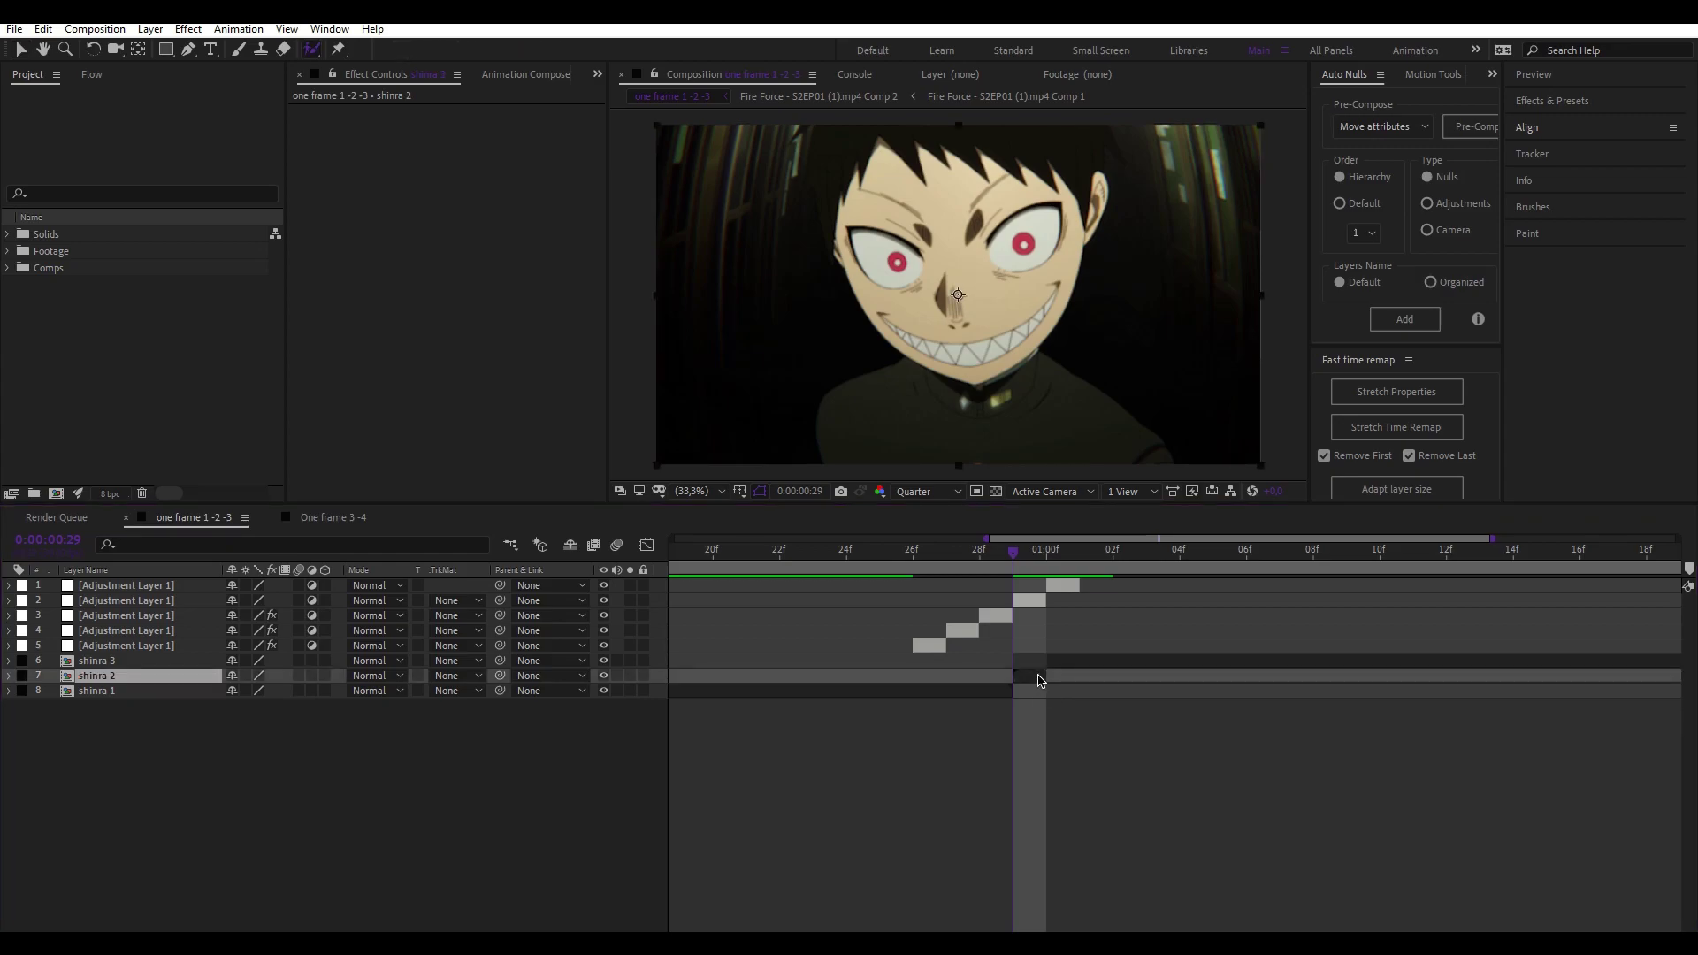
key(ctrl+shift+c)
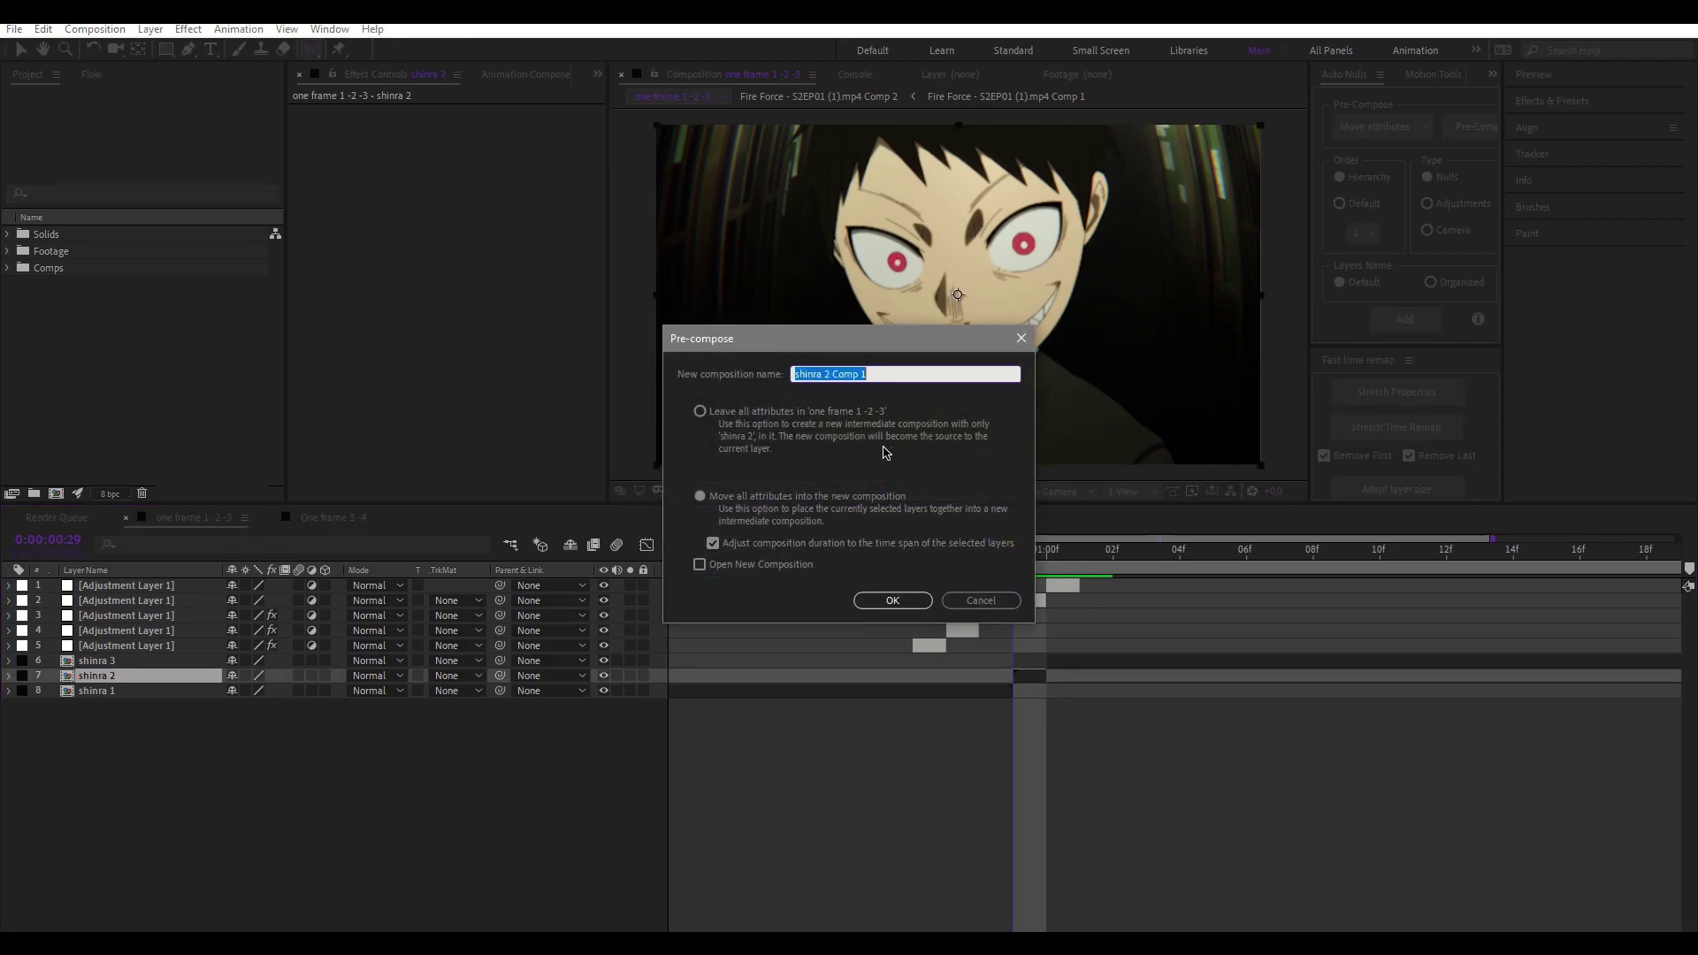
key(Return)
click(187, 53)
scroll(959, 301, up, 3)
scroll(869, 283, up, 1)
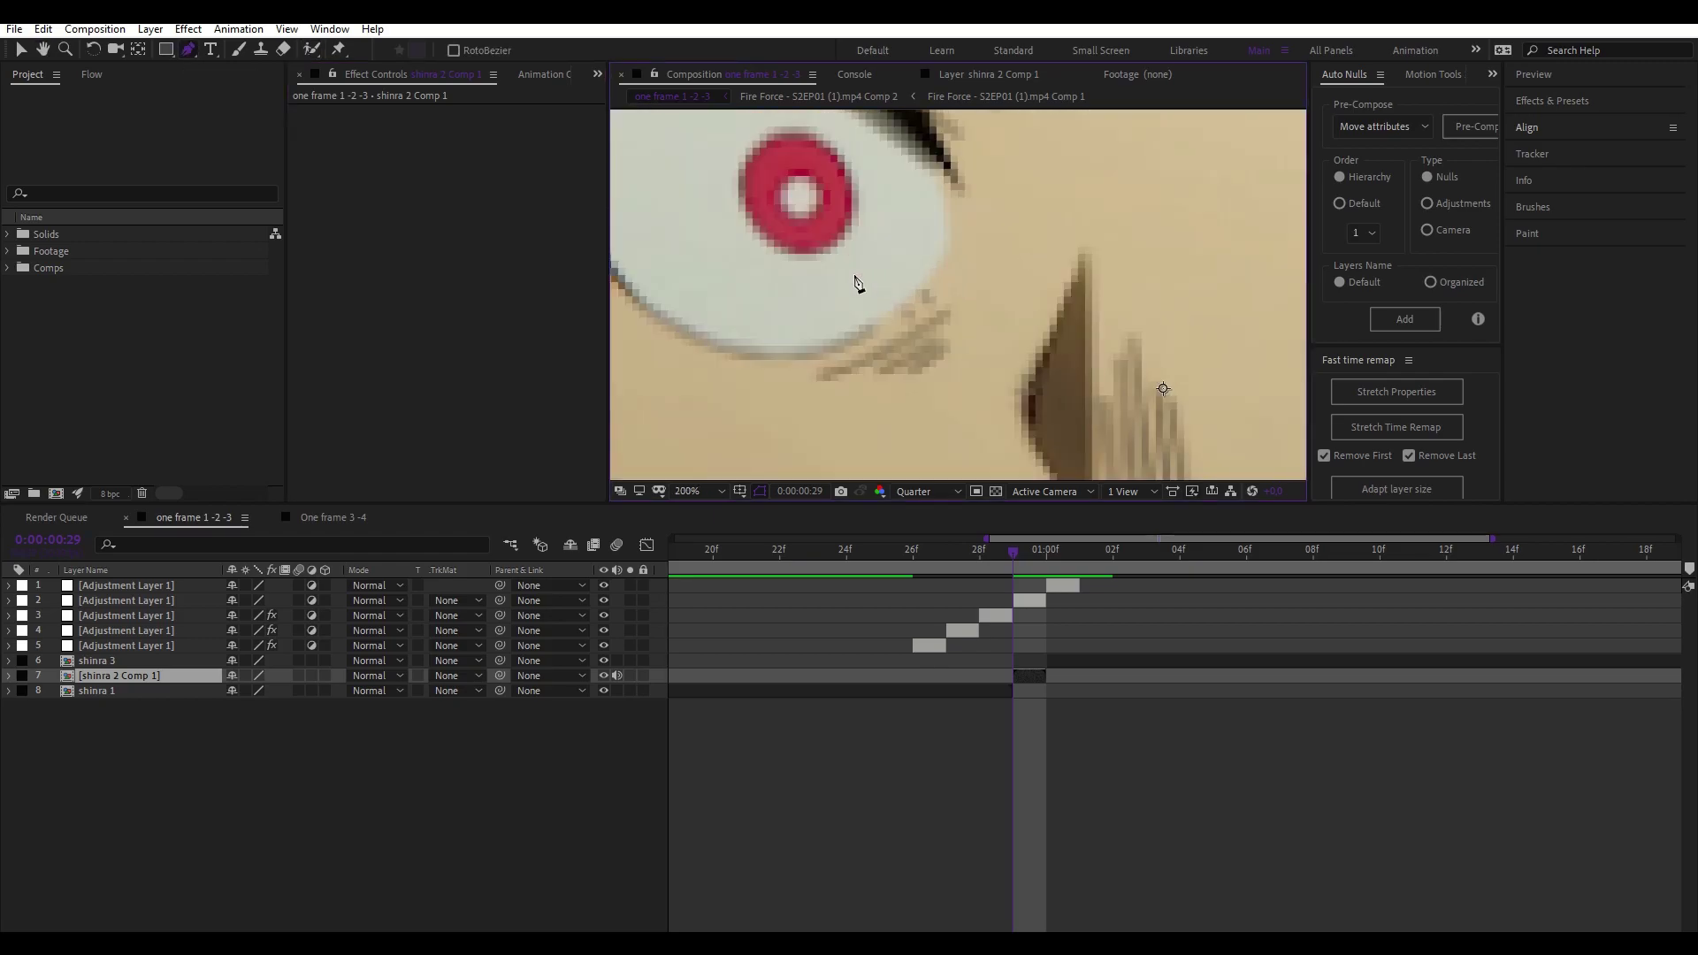
drag(851, 258, 860, 142)
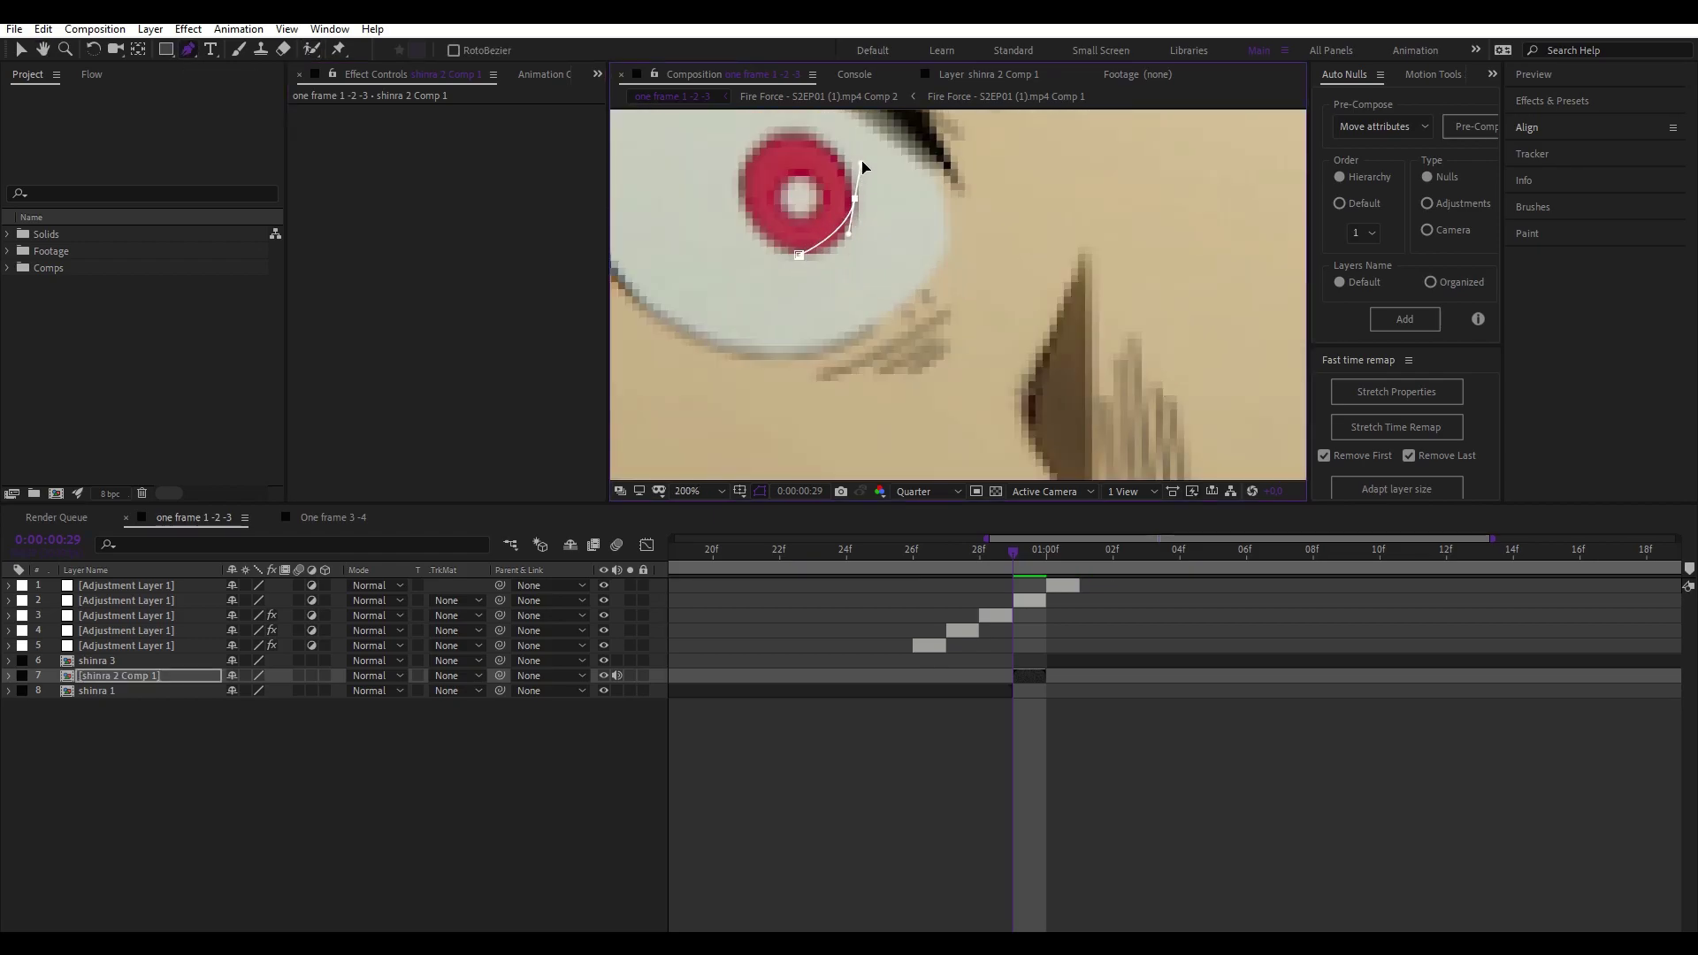
click(795, 134)
drag(742, 193, 748, 239)
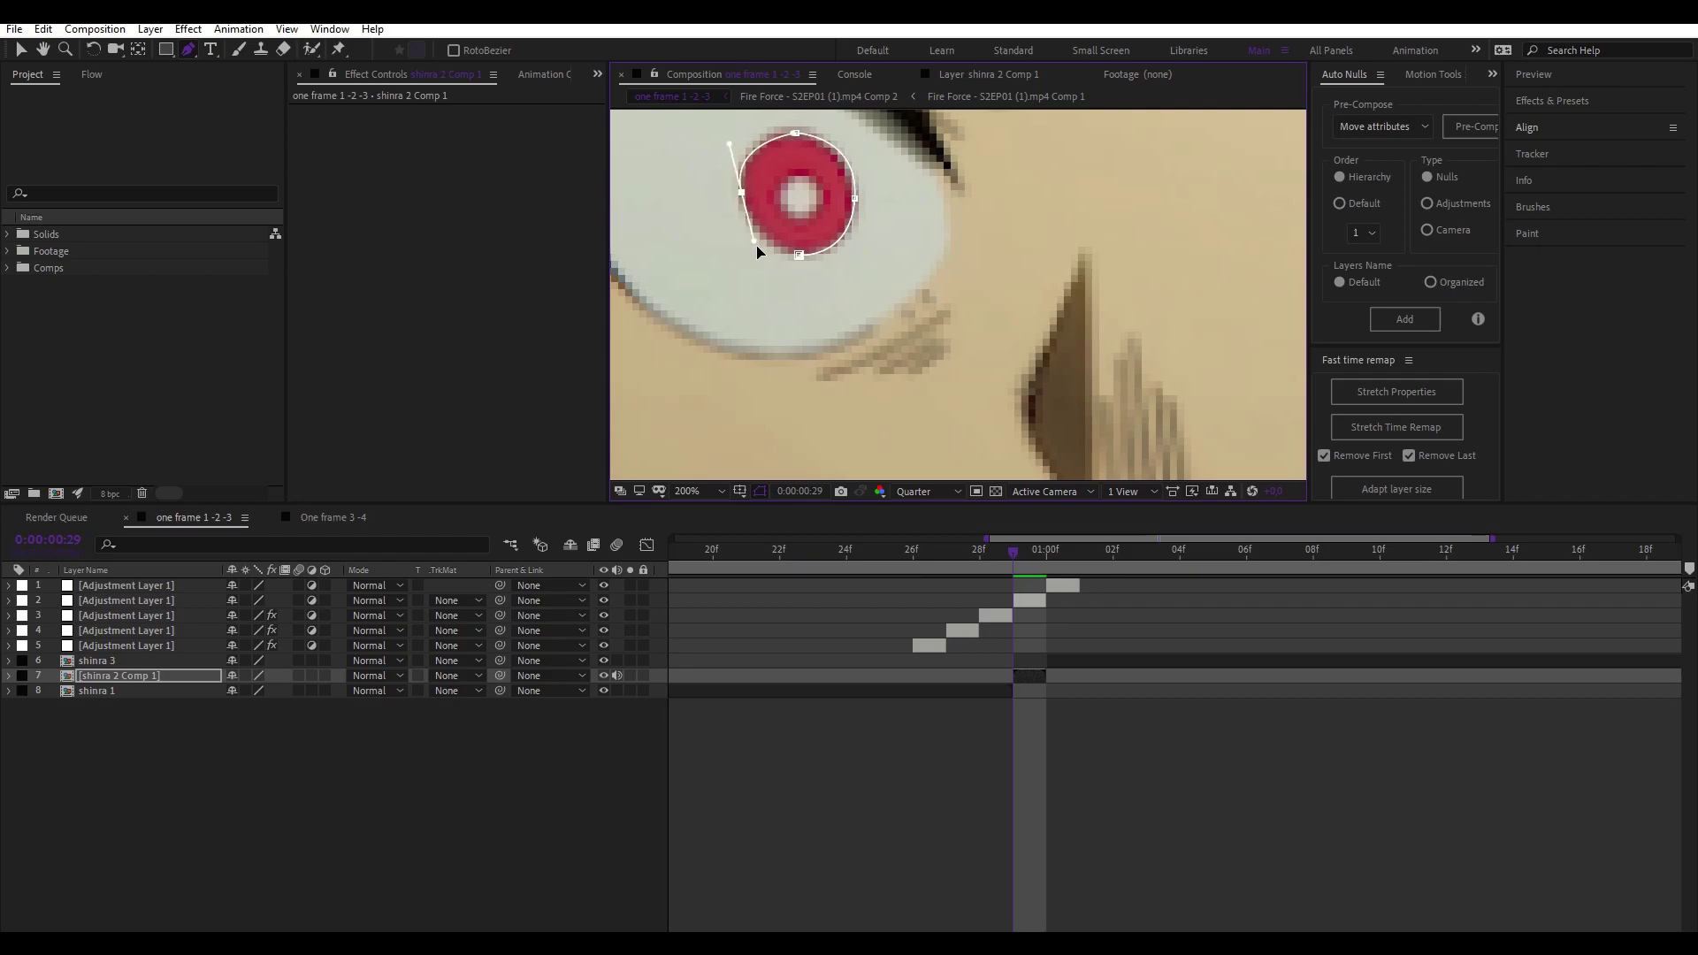
drag(799, 256, 849, 259)
key(comma)
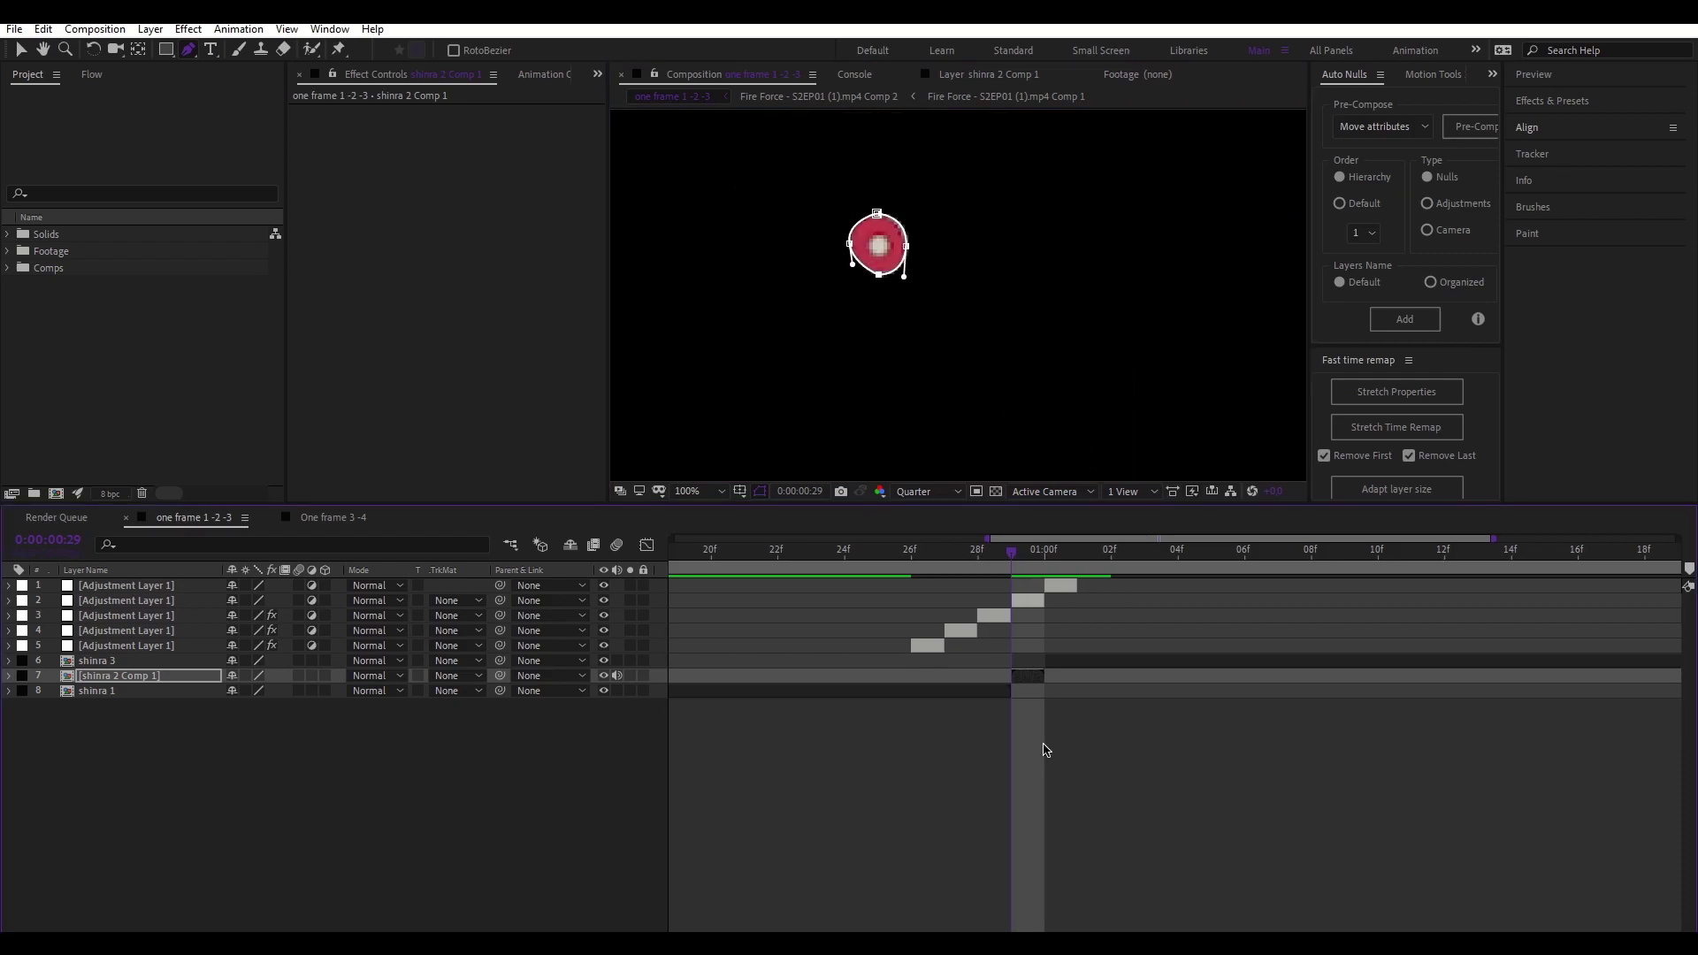
Step: Duplicate the masked layer and draw a Pen mask around the right iris on the copy
click(1043, 742)
click(1026, 665)
click(1028, 680)
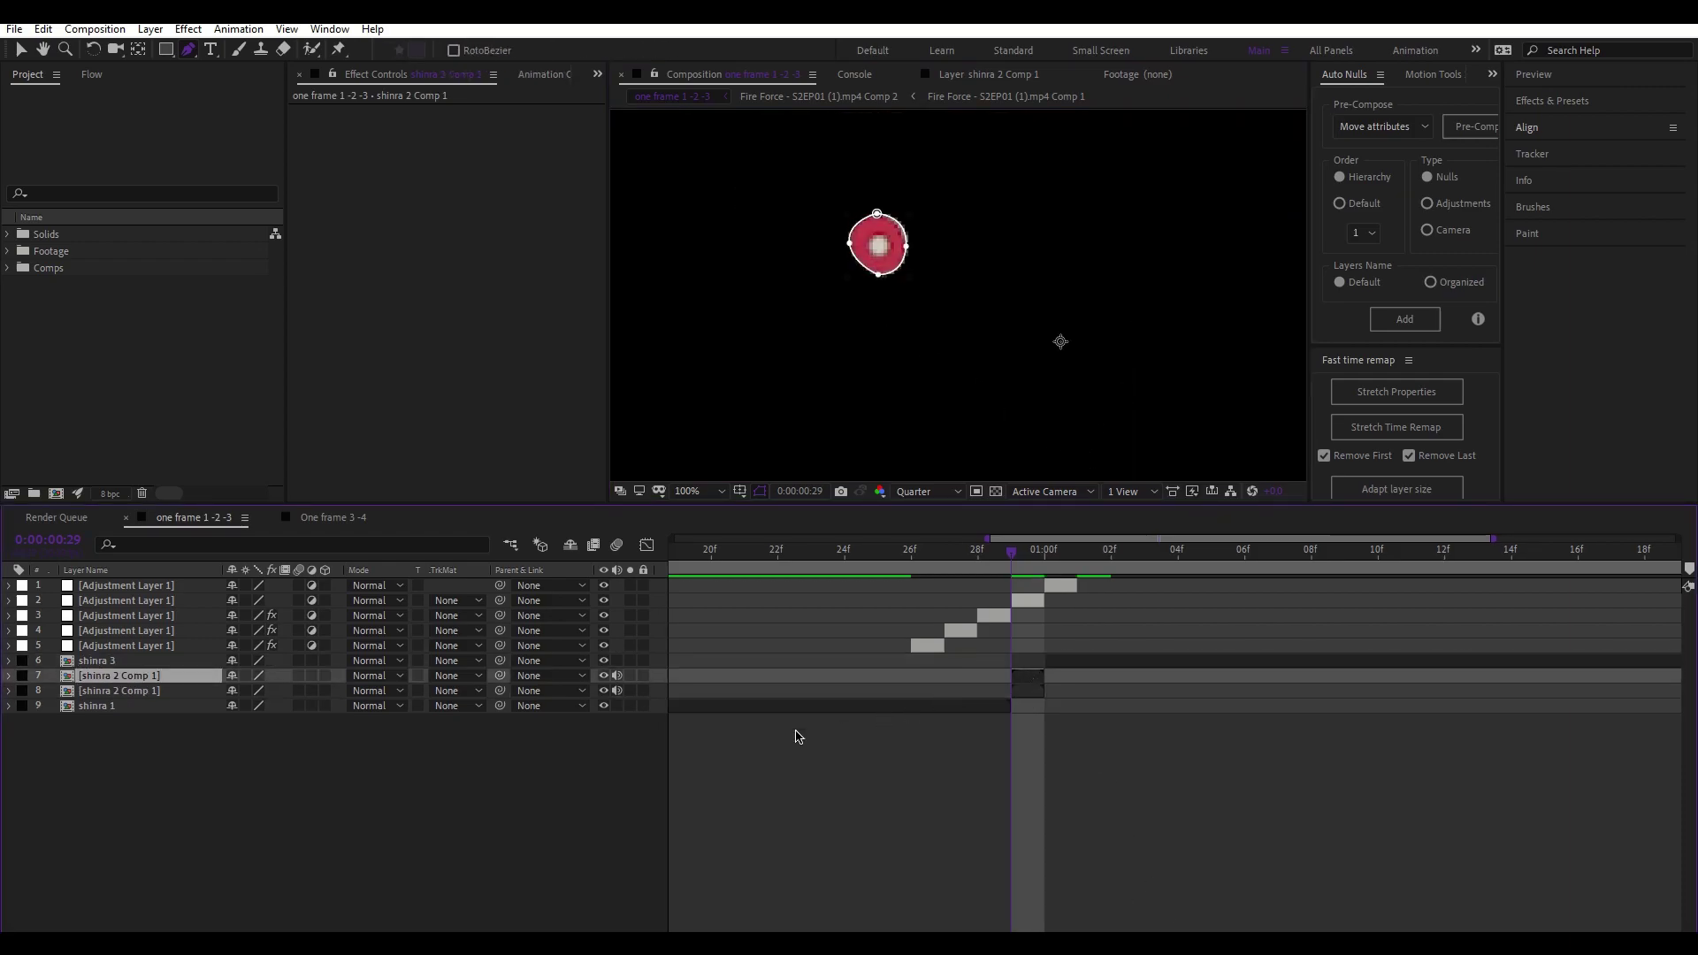
key(ctrl+d)
drag(1237, 176, 836, 206)
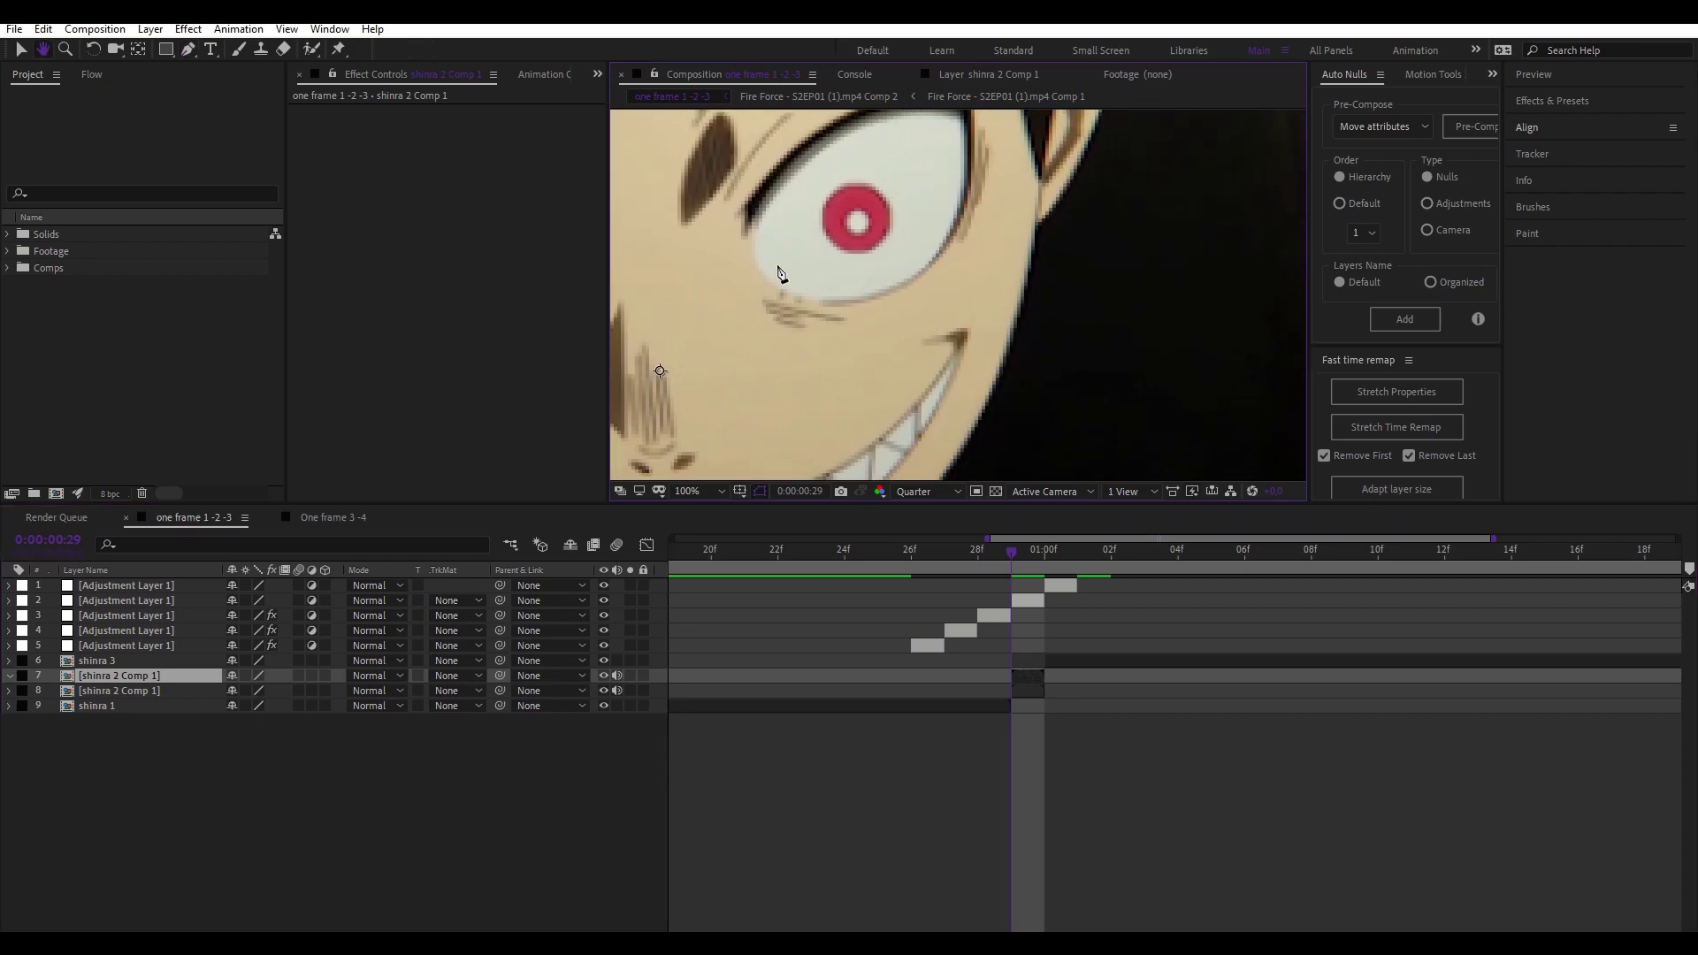
click(856, 185)
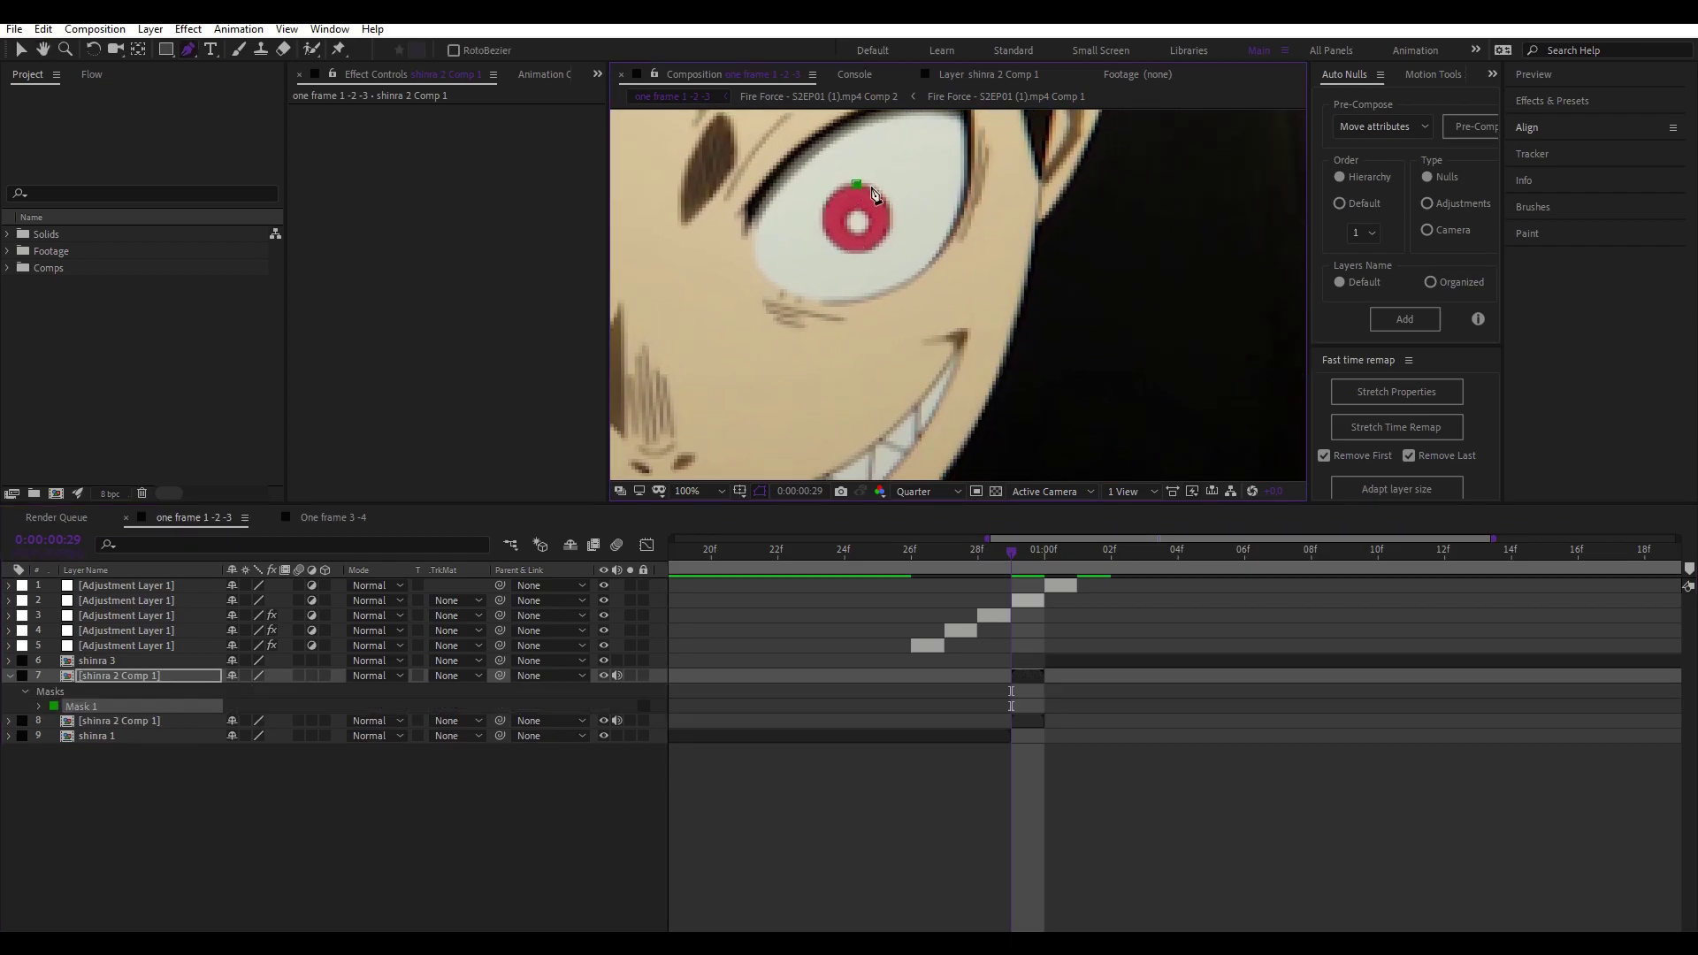
drag(890, 214, 890, 238)
drag(860, 253, 846, 260)
click(826, 214)
click(824, 192)
Step: Fit the composition in the viewer and duplicate the iris layer once more
click(1070, 807)
click(699, 491)
click(698, 511)
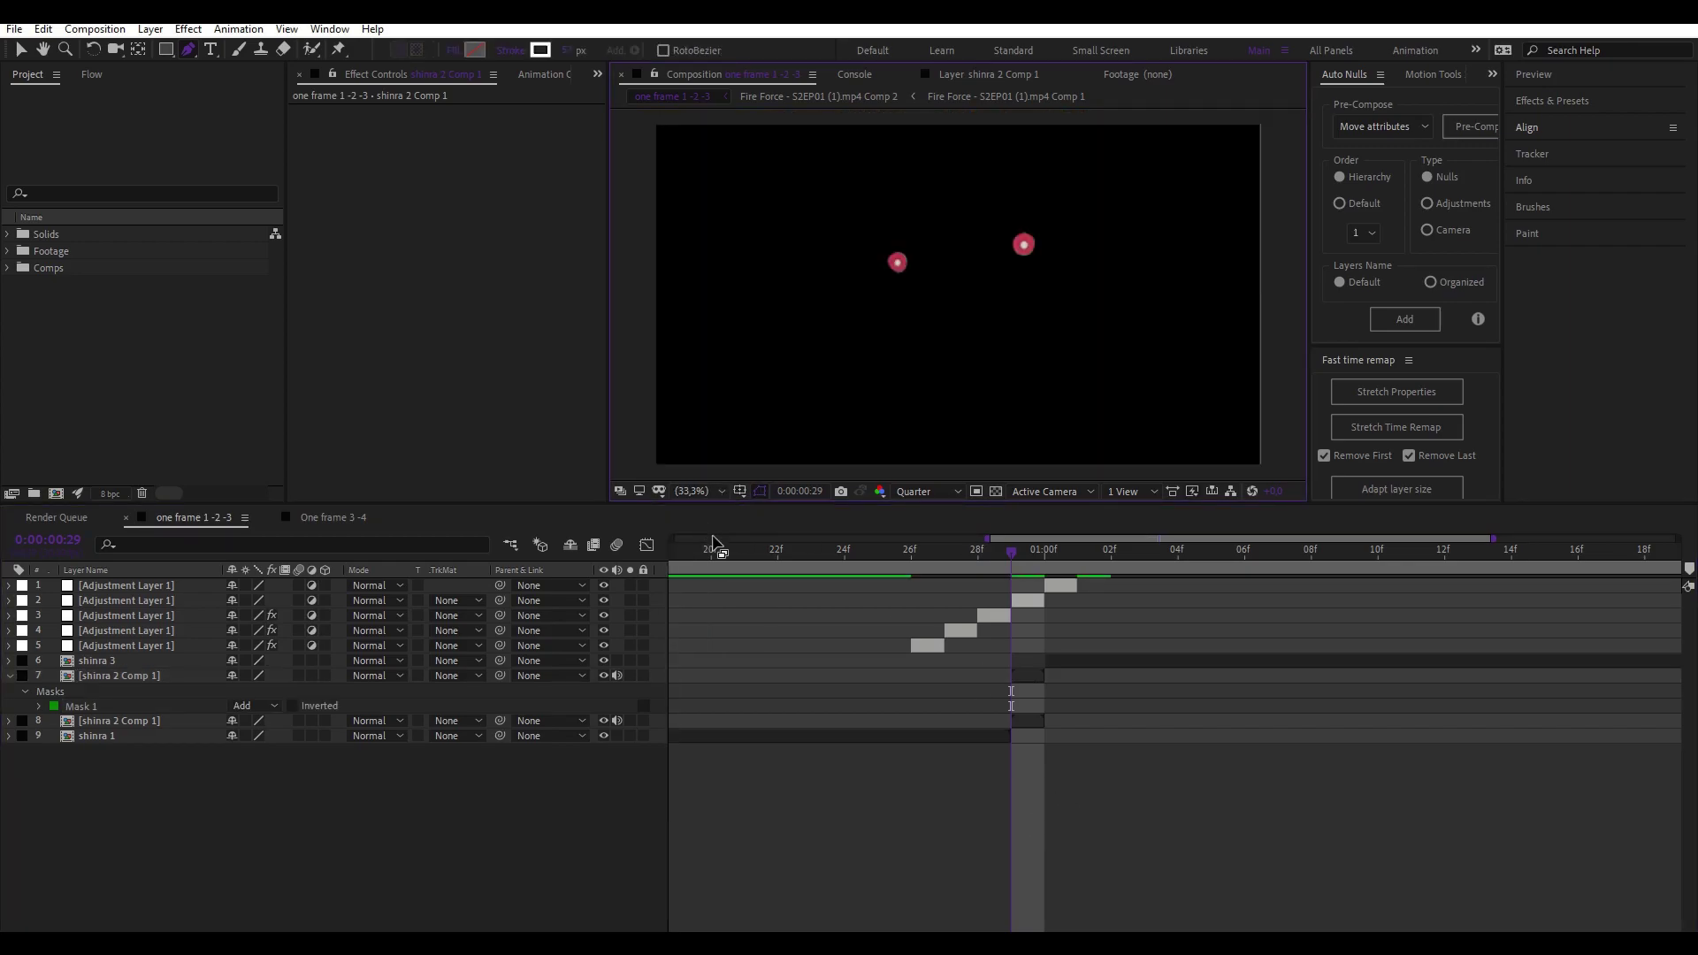
key(m)
click(1028, 677)
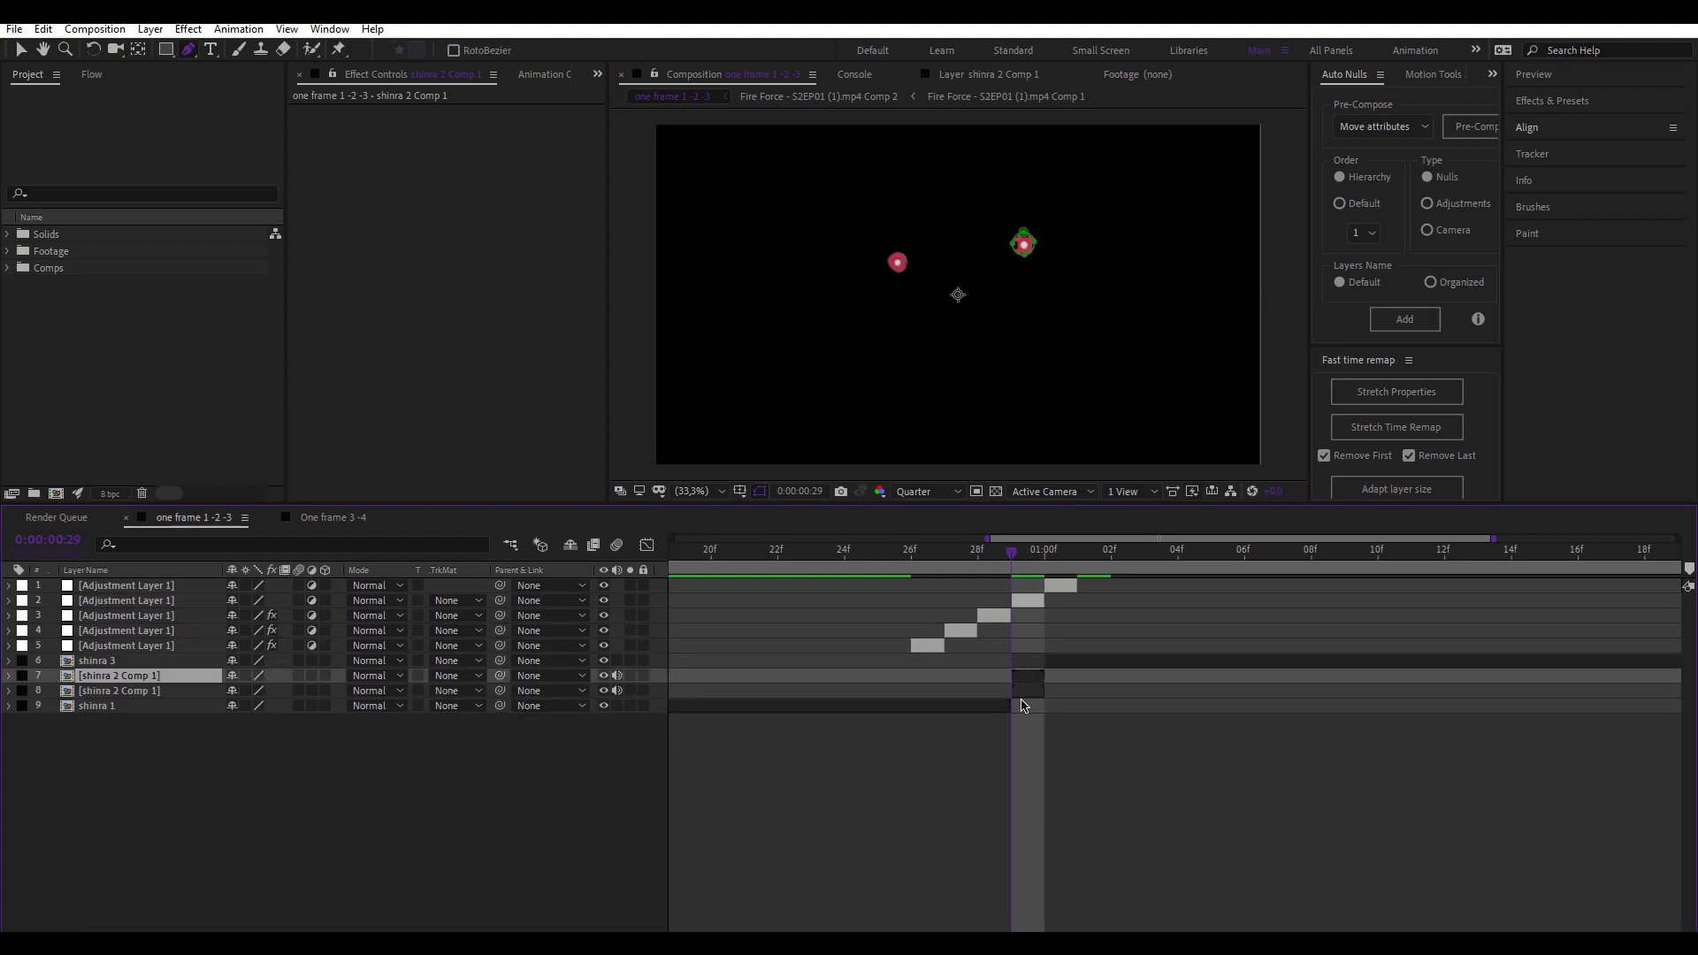
shift+click(1024, 694)
click(1084, 813)
click(1027, 692)
key(ctrl+d)
click(1026, 707)
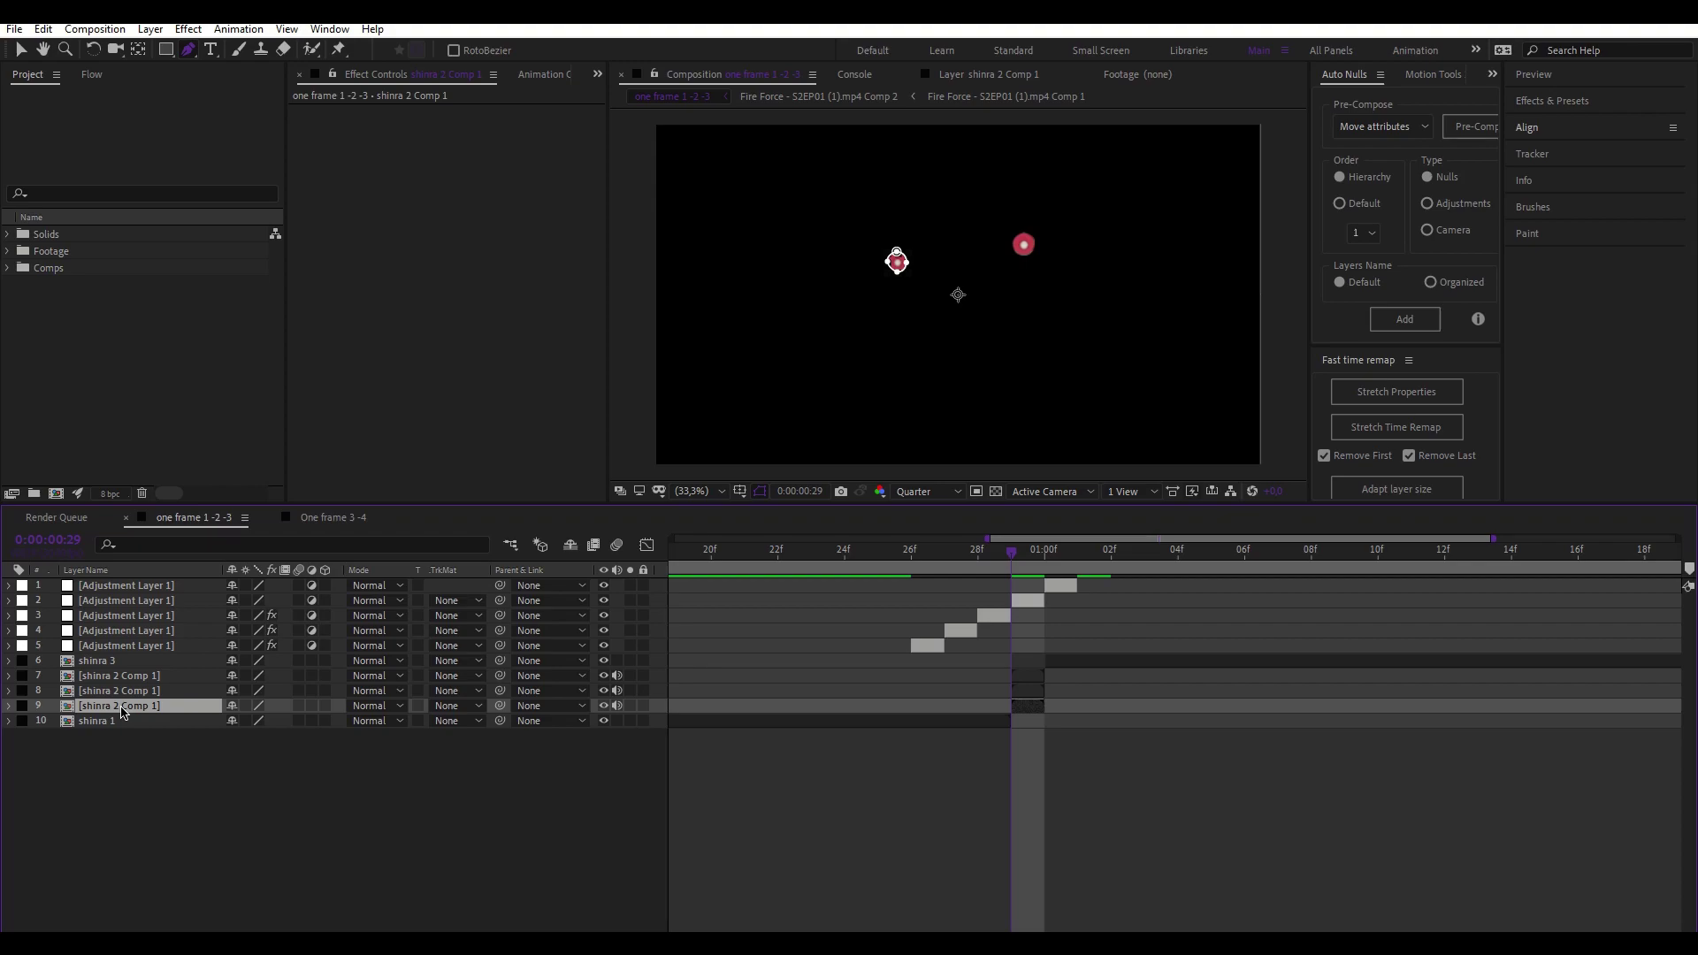
click(1044, 771)
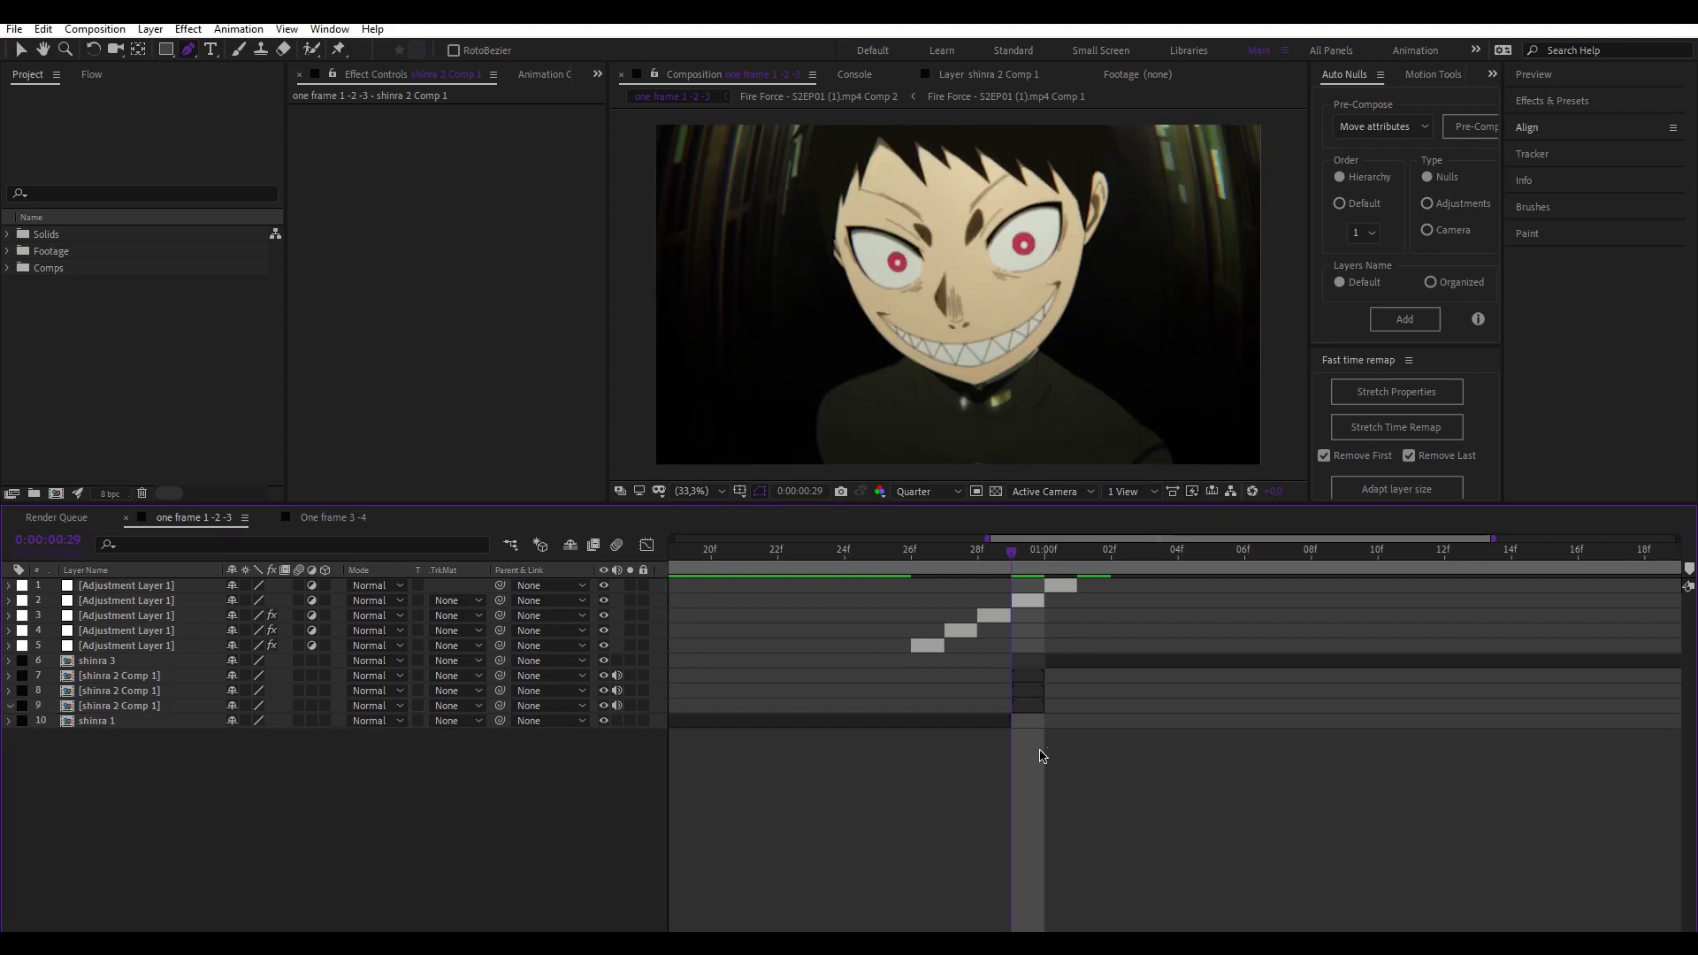
Step: Pre-compose both iris layers into Pre-comp 1 and add Deep Glow with Unmult on
click(1026, 676)
shift+click(1027, 691)
key(ctrl+shift+c)
click(907, 603)
key(ctrl+space)
text(de)
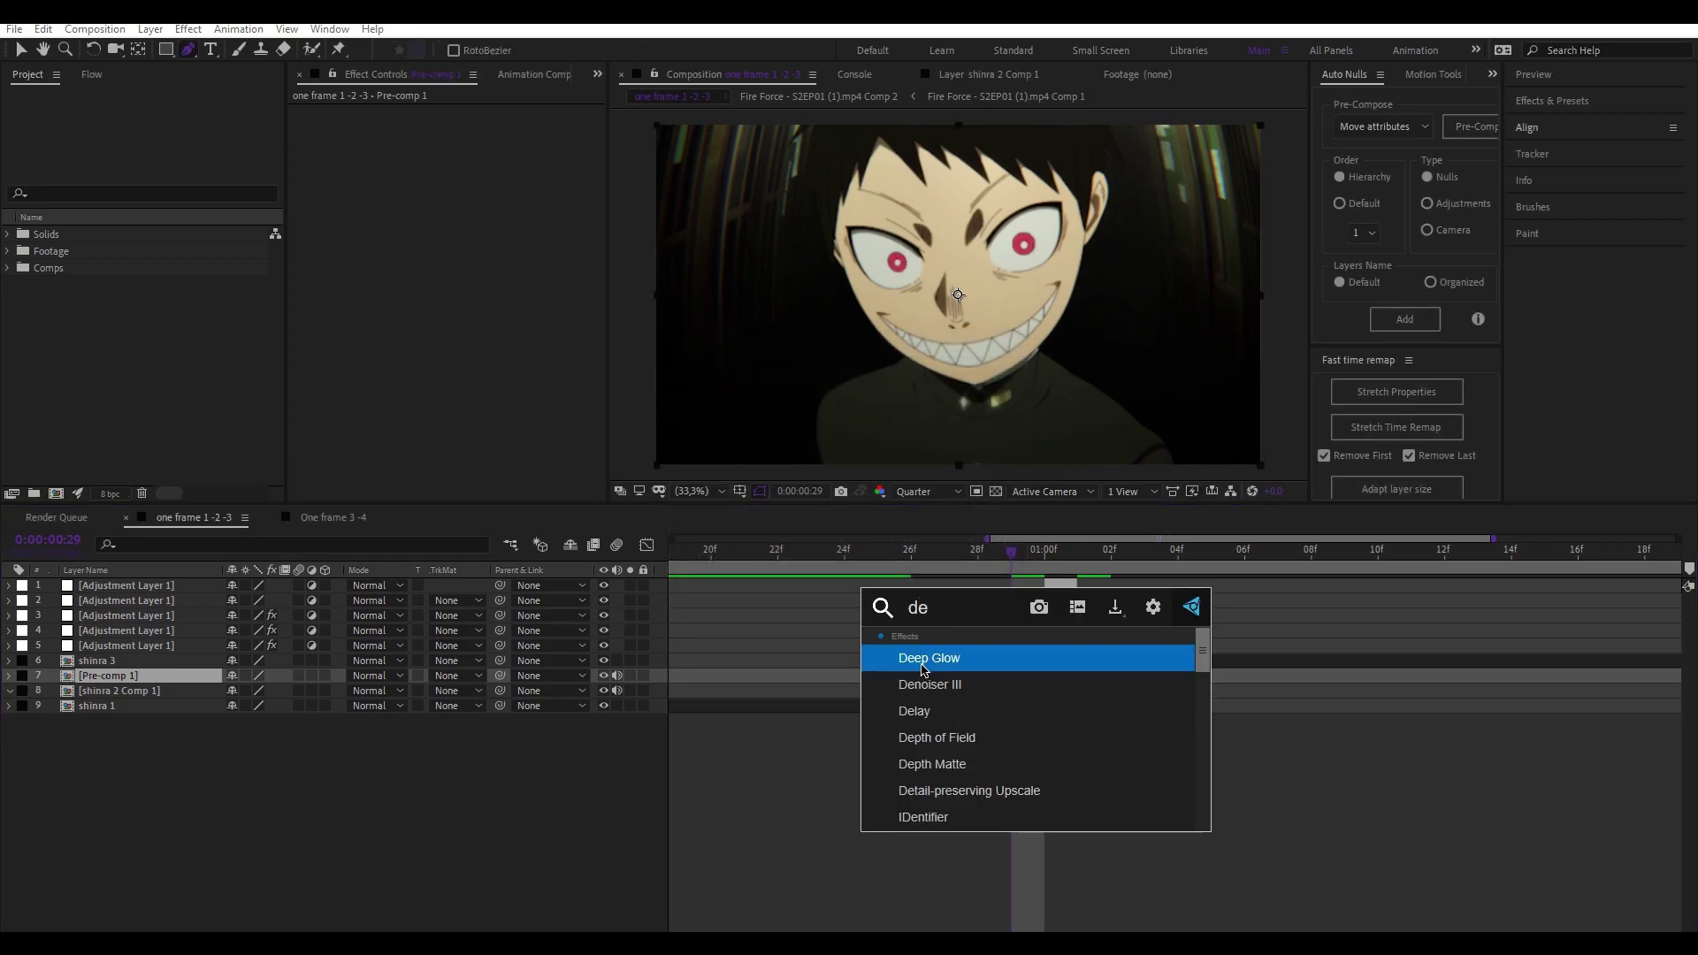
click(923, 670)
click(466, 368)
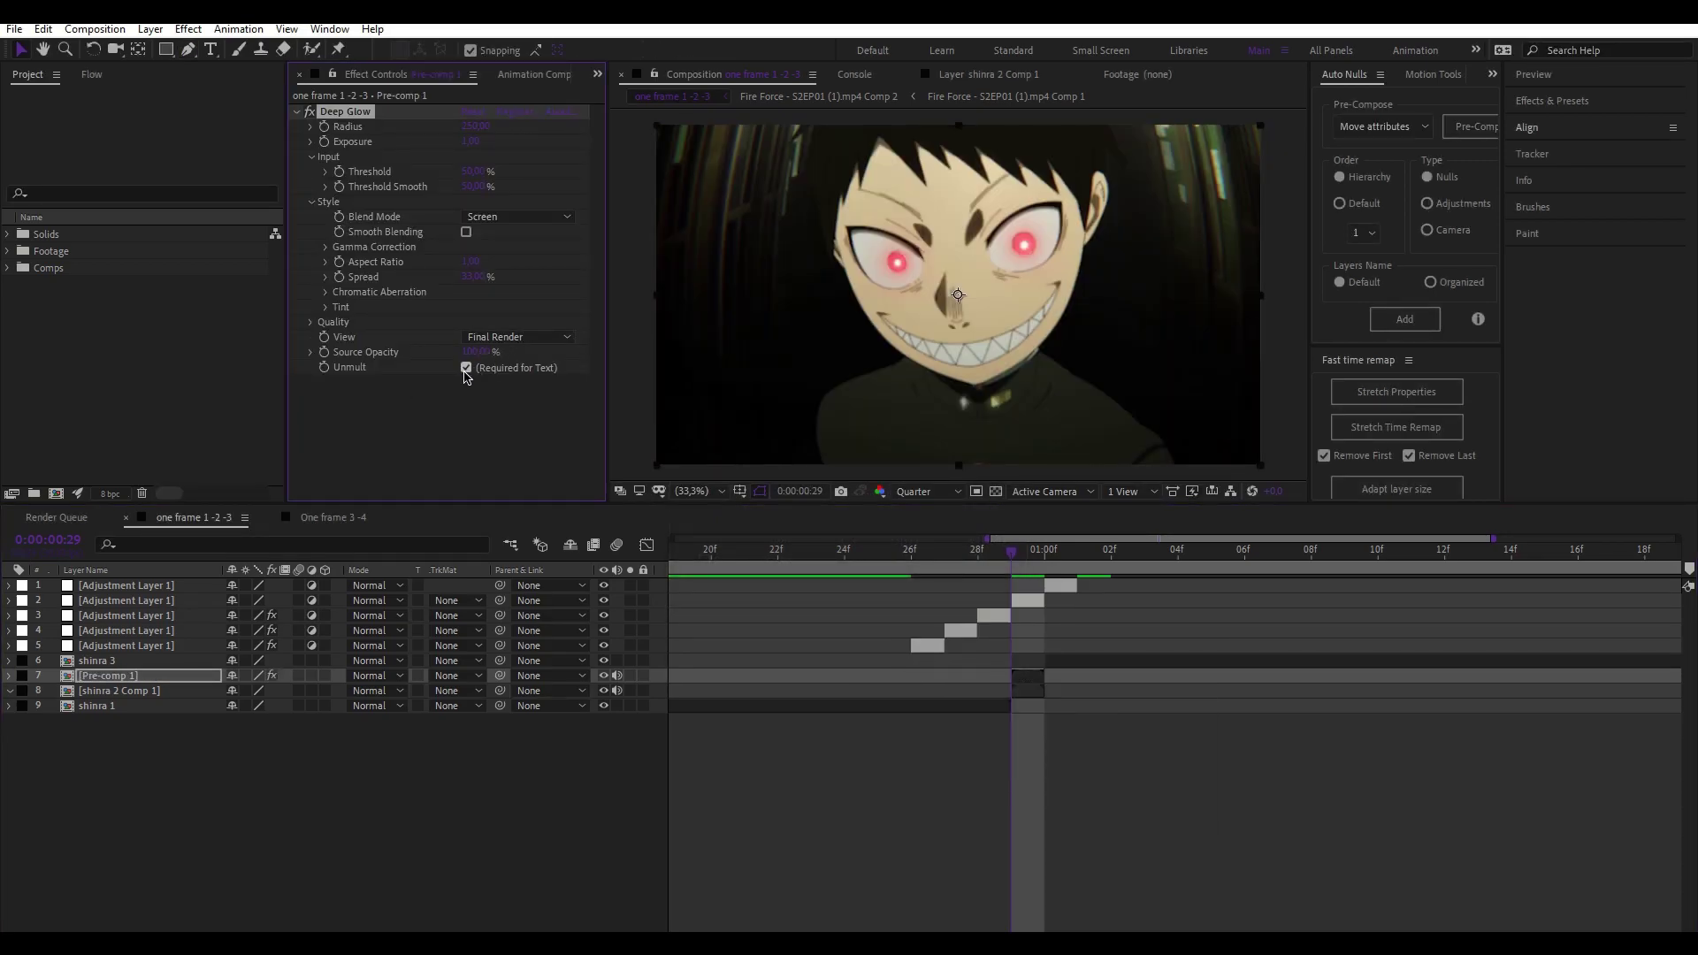
Step: Add Curves to shinra 2 Comp 1, bending the curve down to darken the shot
click(1026, 695)
key(ctrl+space)
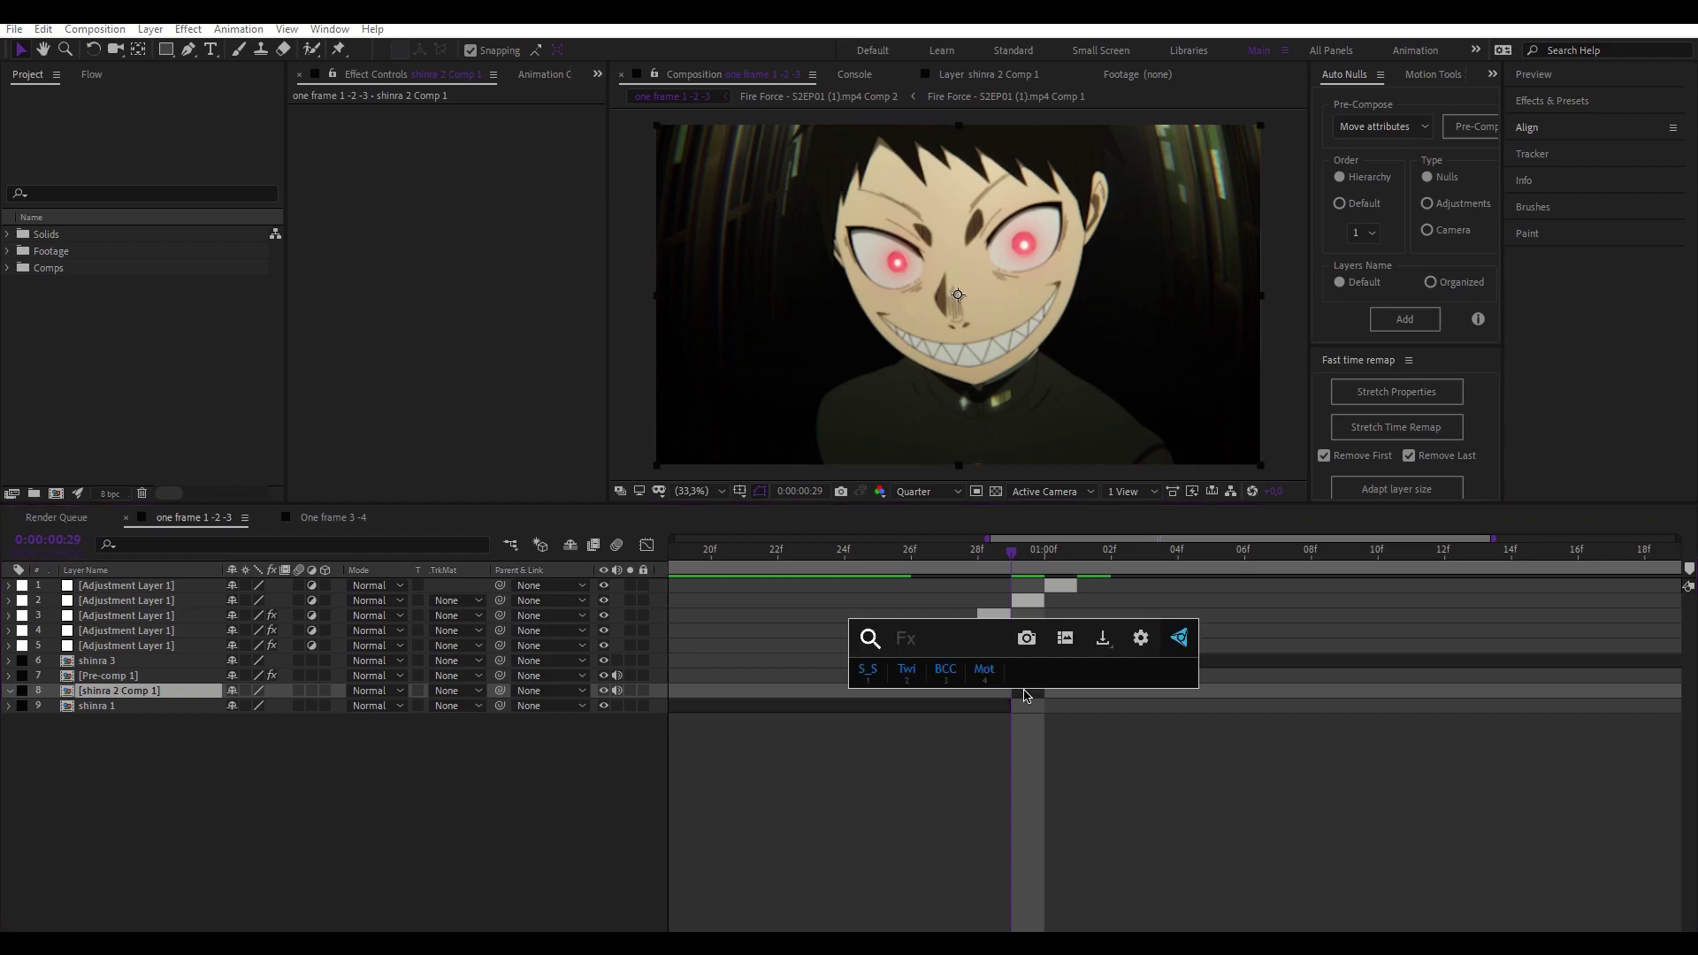
text(curves)
key(Return)
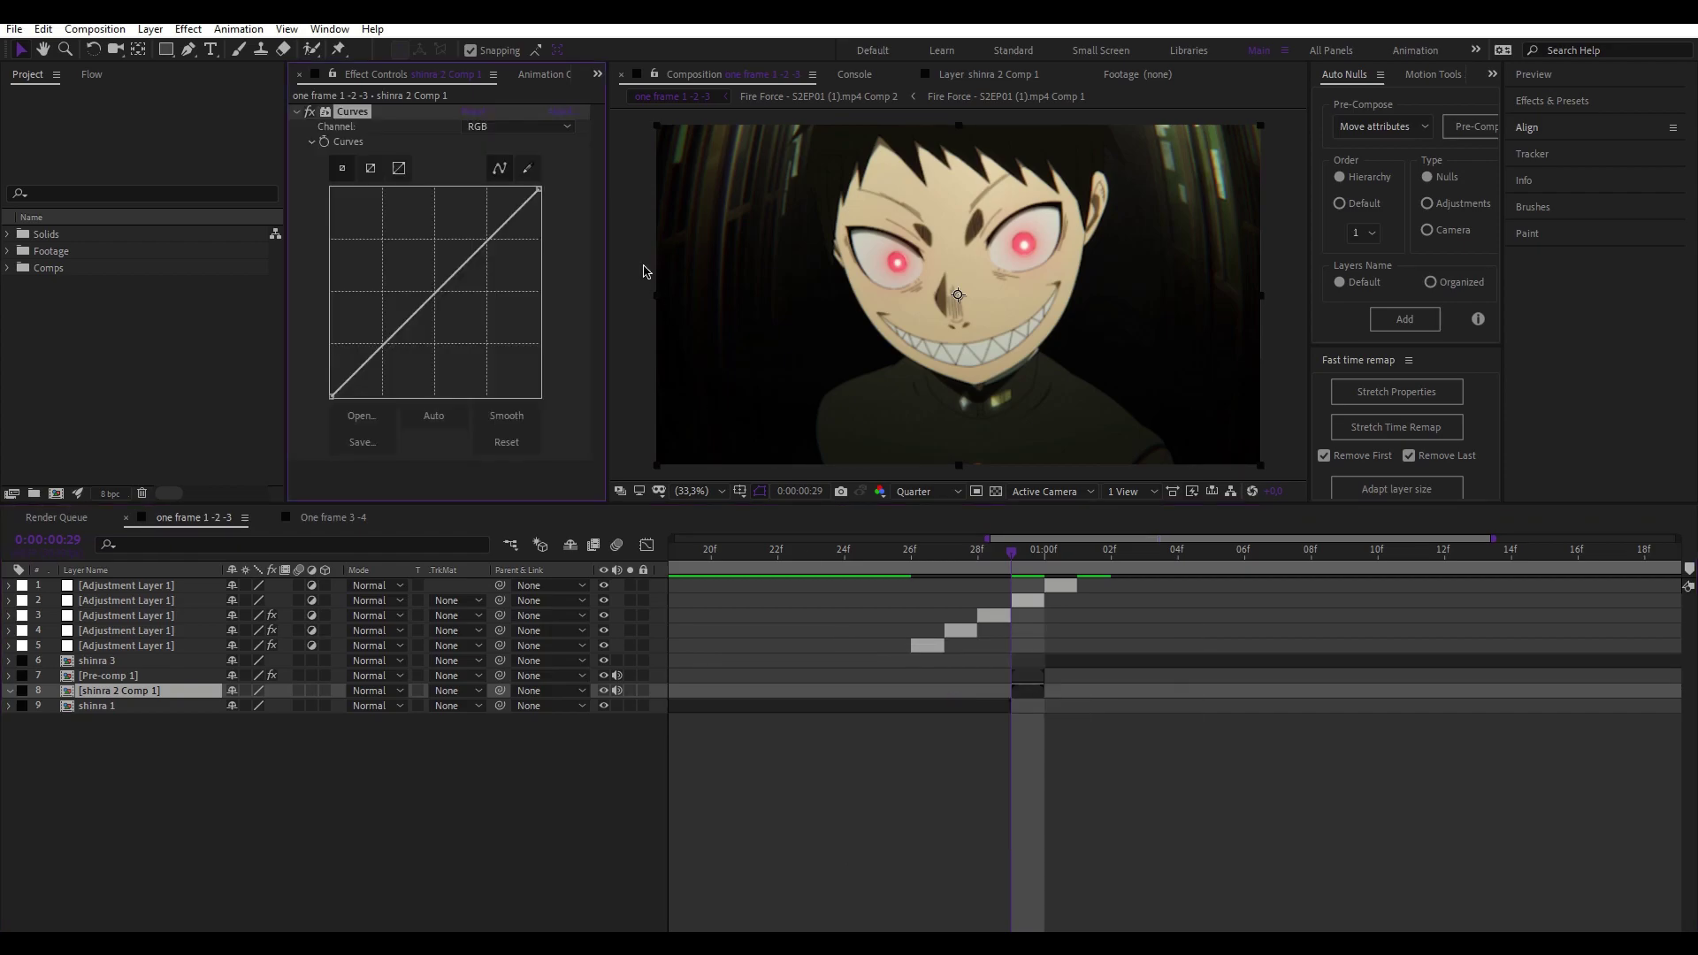
drag(522, 206, 522, 221)
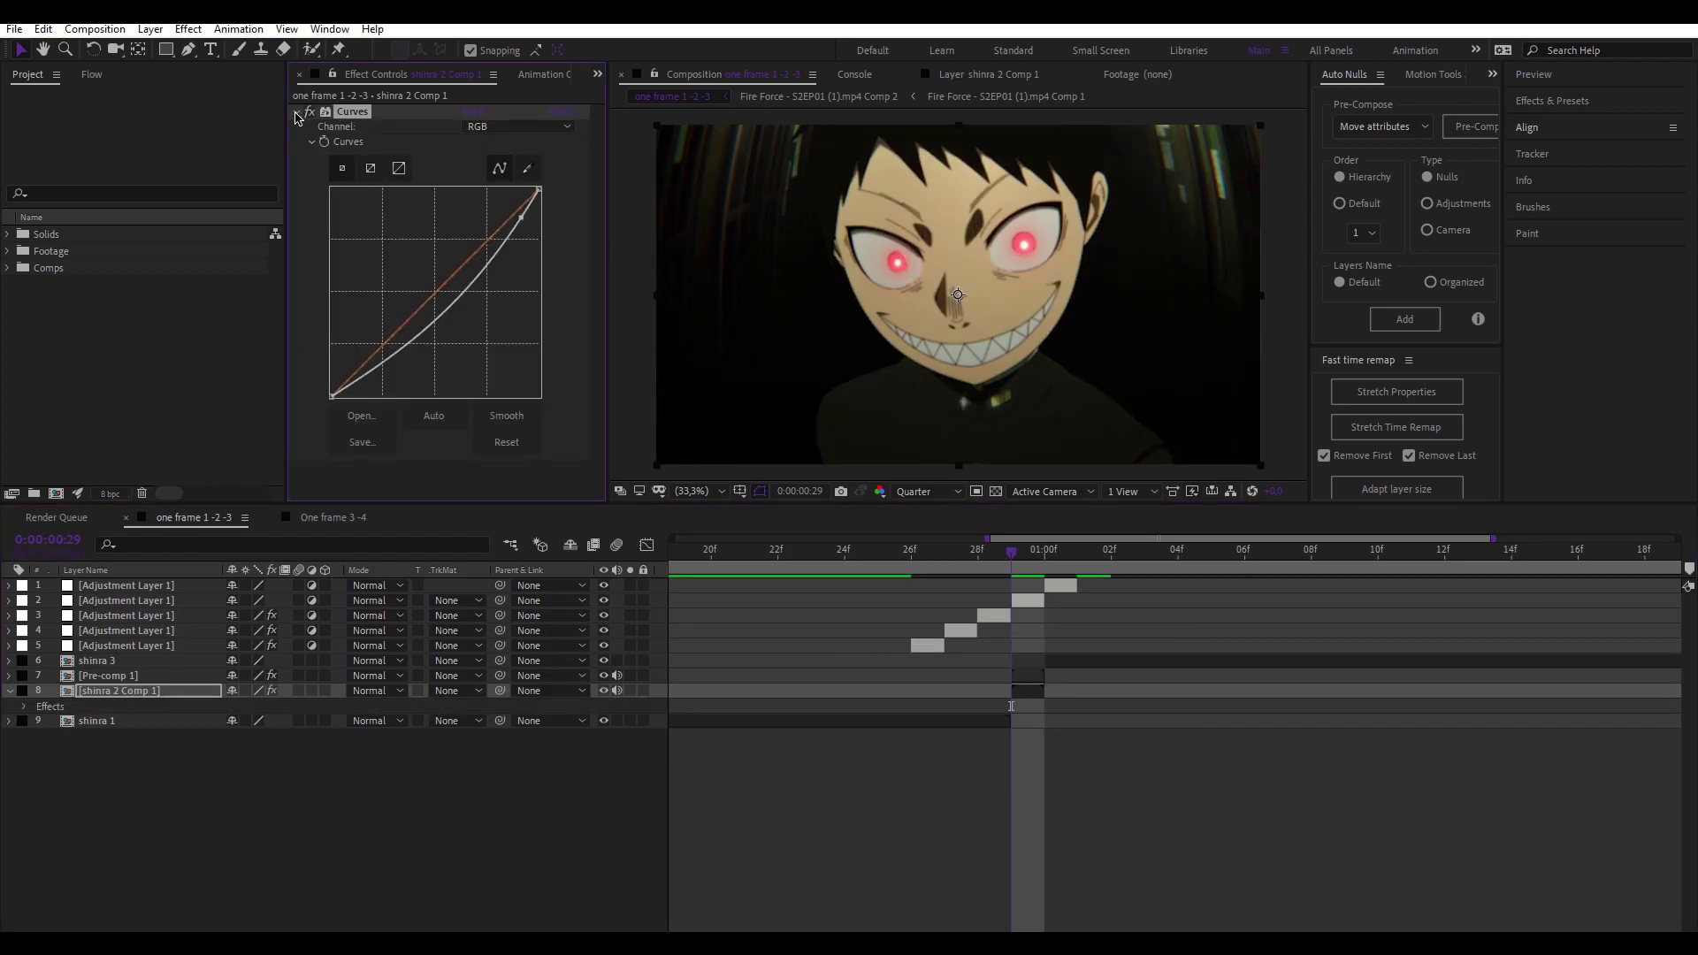
click(296, 113)
Step: Add Exposure to the shot set to -0.60
key(ctrl+space)
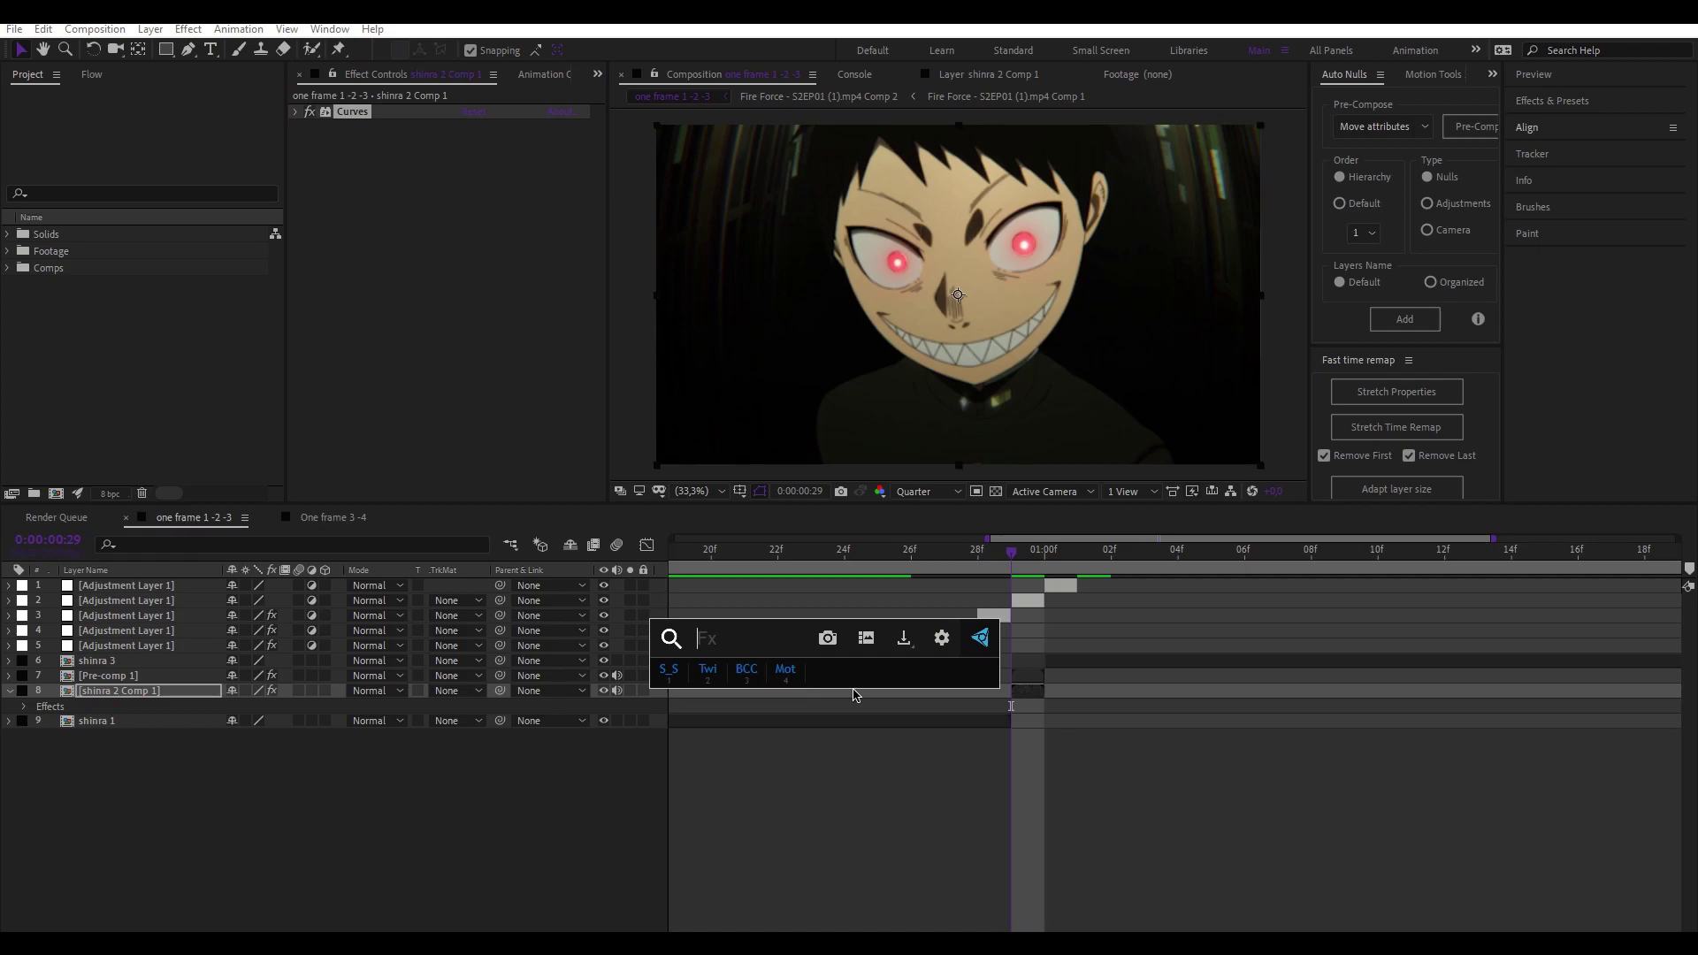
text(exp)
key(Down)
key(Return)
click(473, 171)
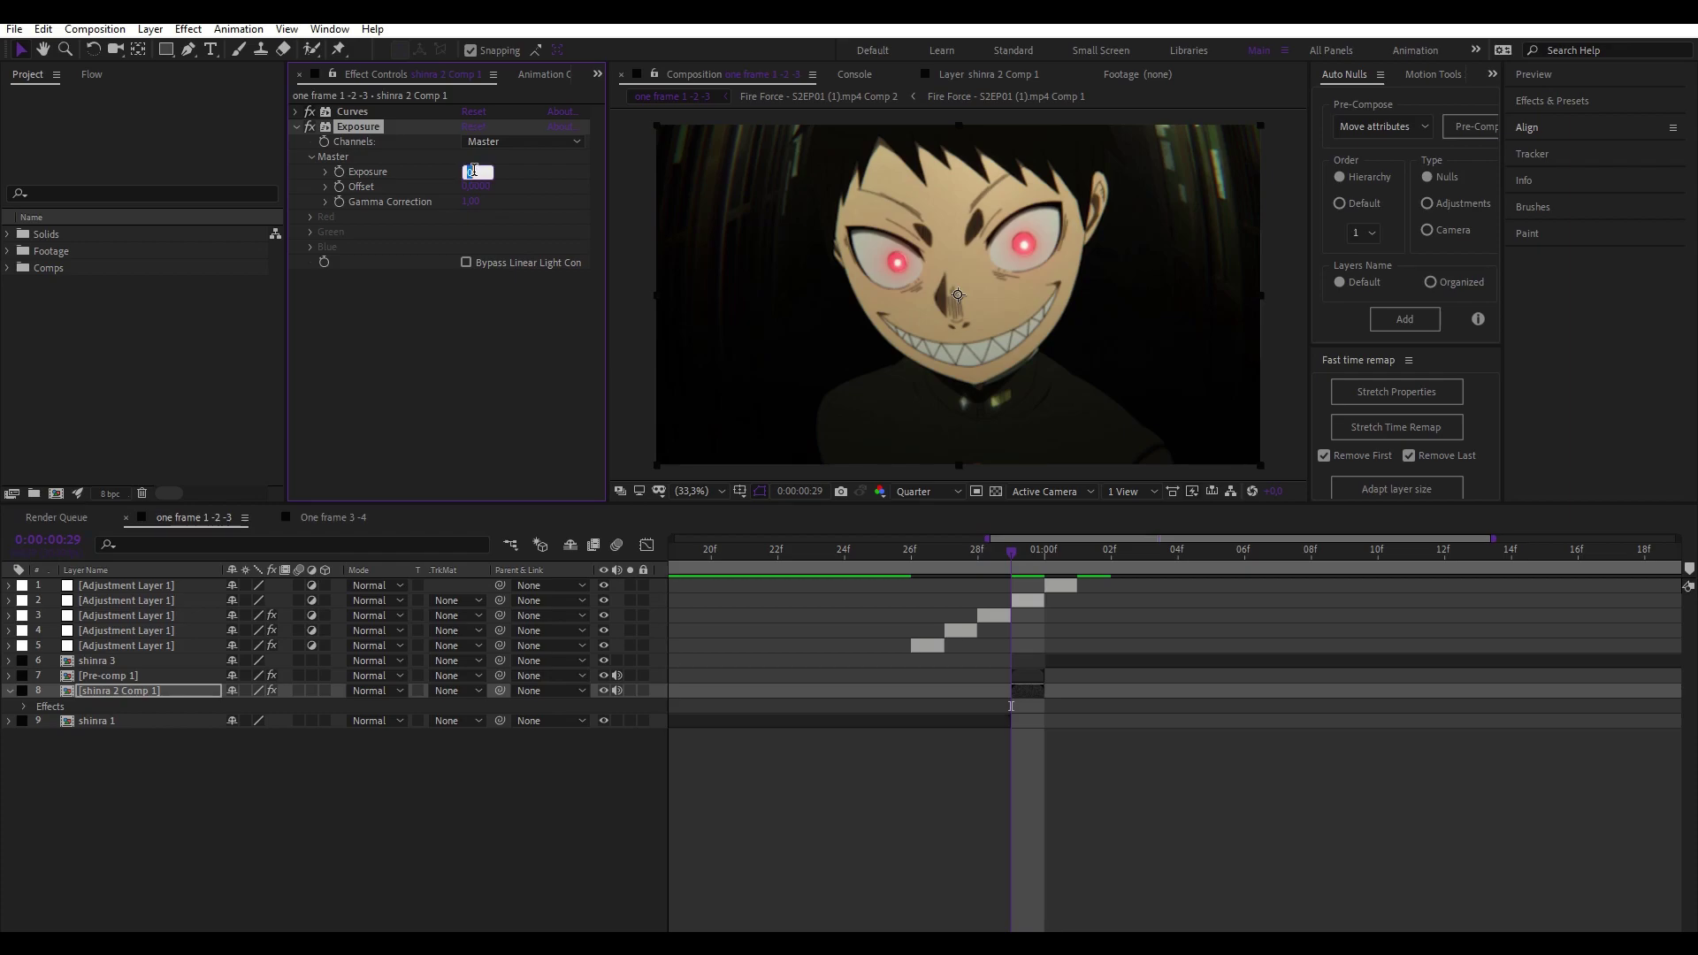
text(.6)
key(Return)
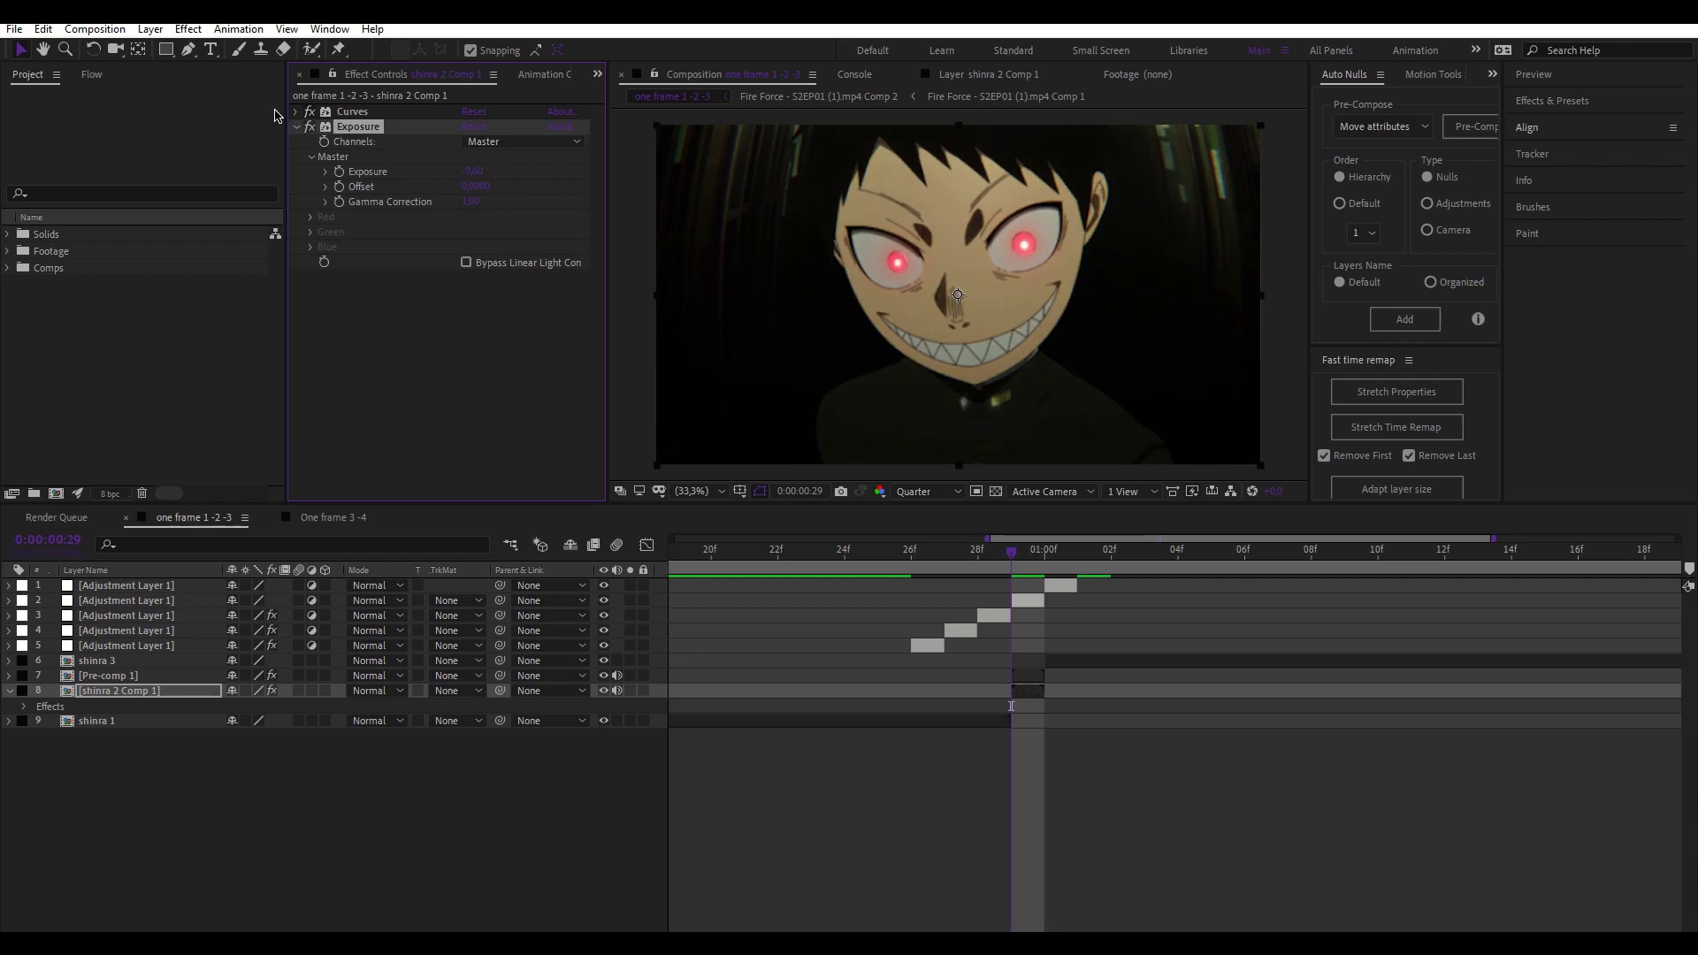
click(294, 128)
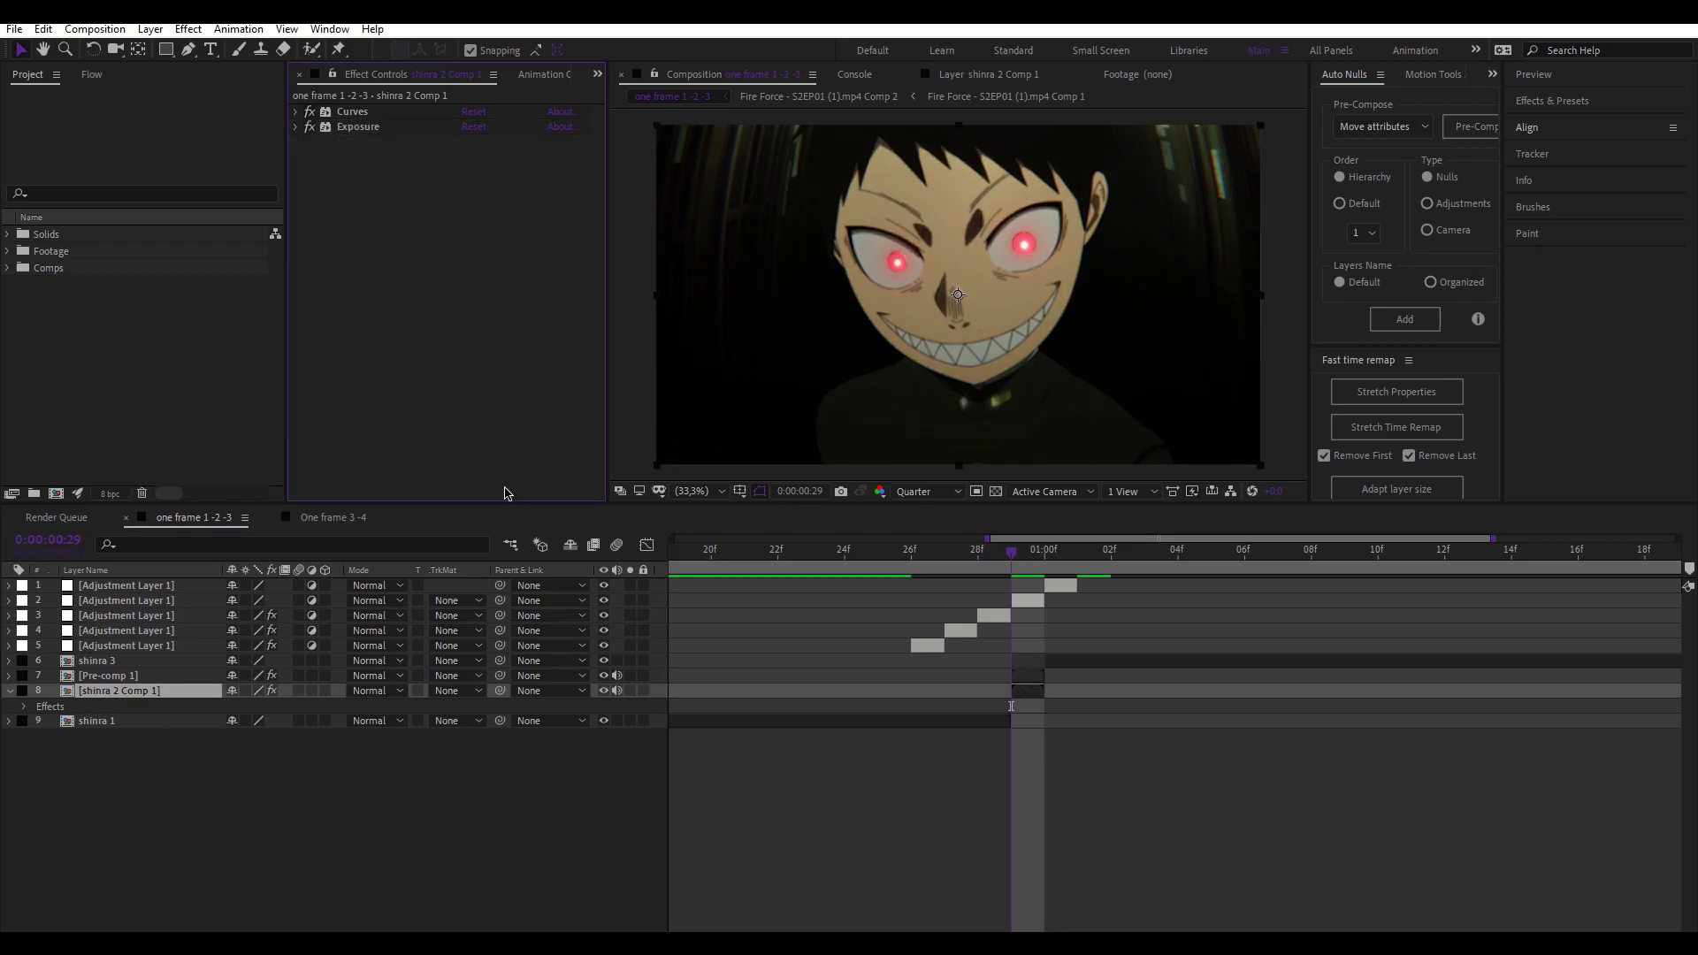
Step: Add Tint to the shot with its amount lowered below 100%
key(ctrl+space)
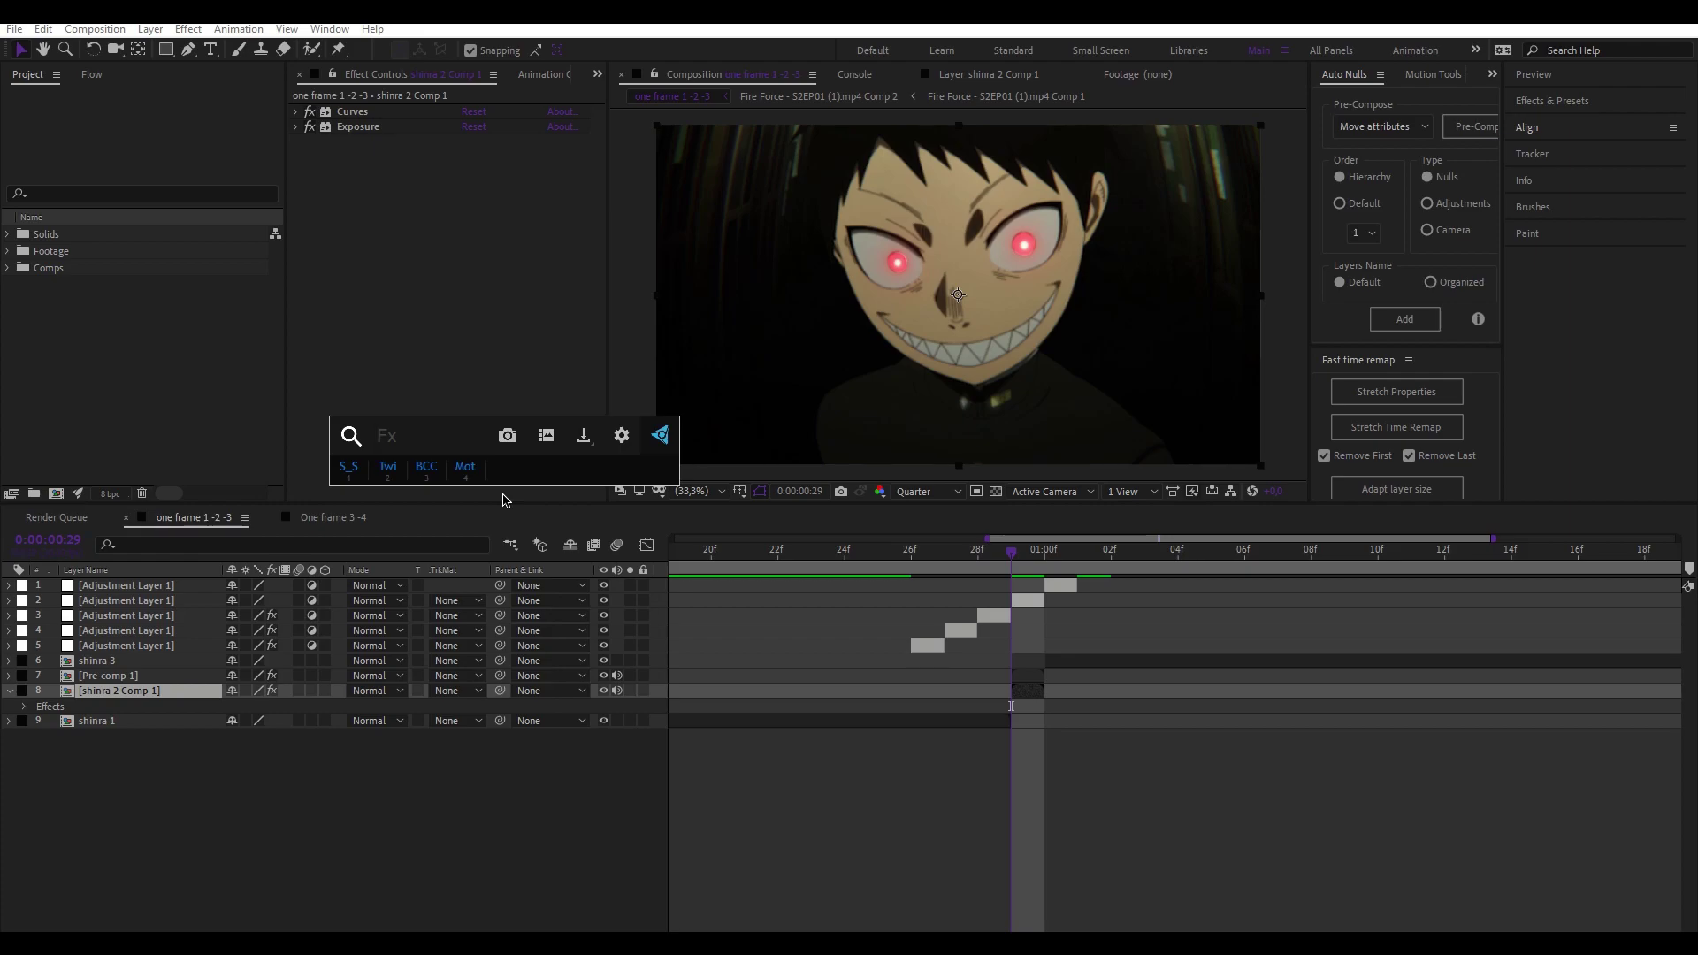
text(tint)
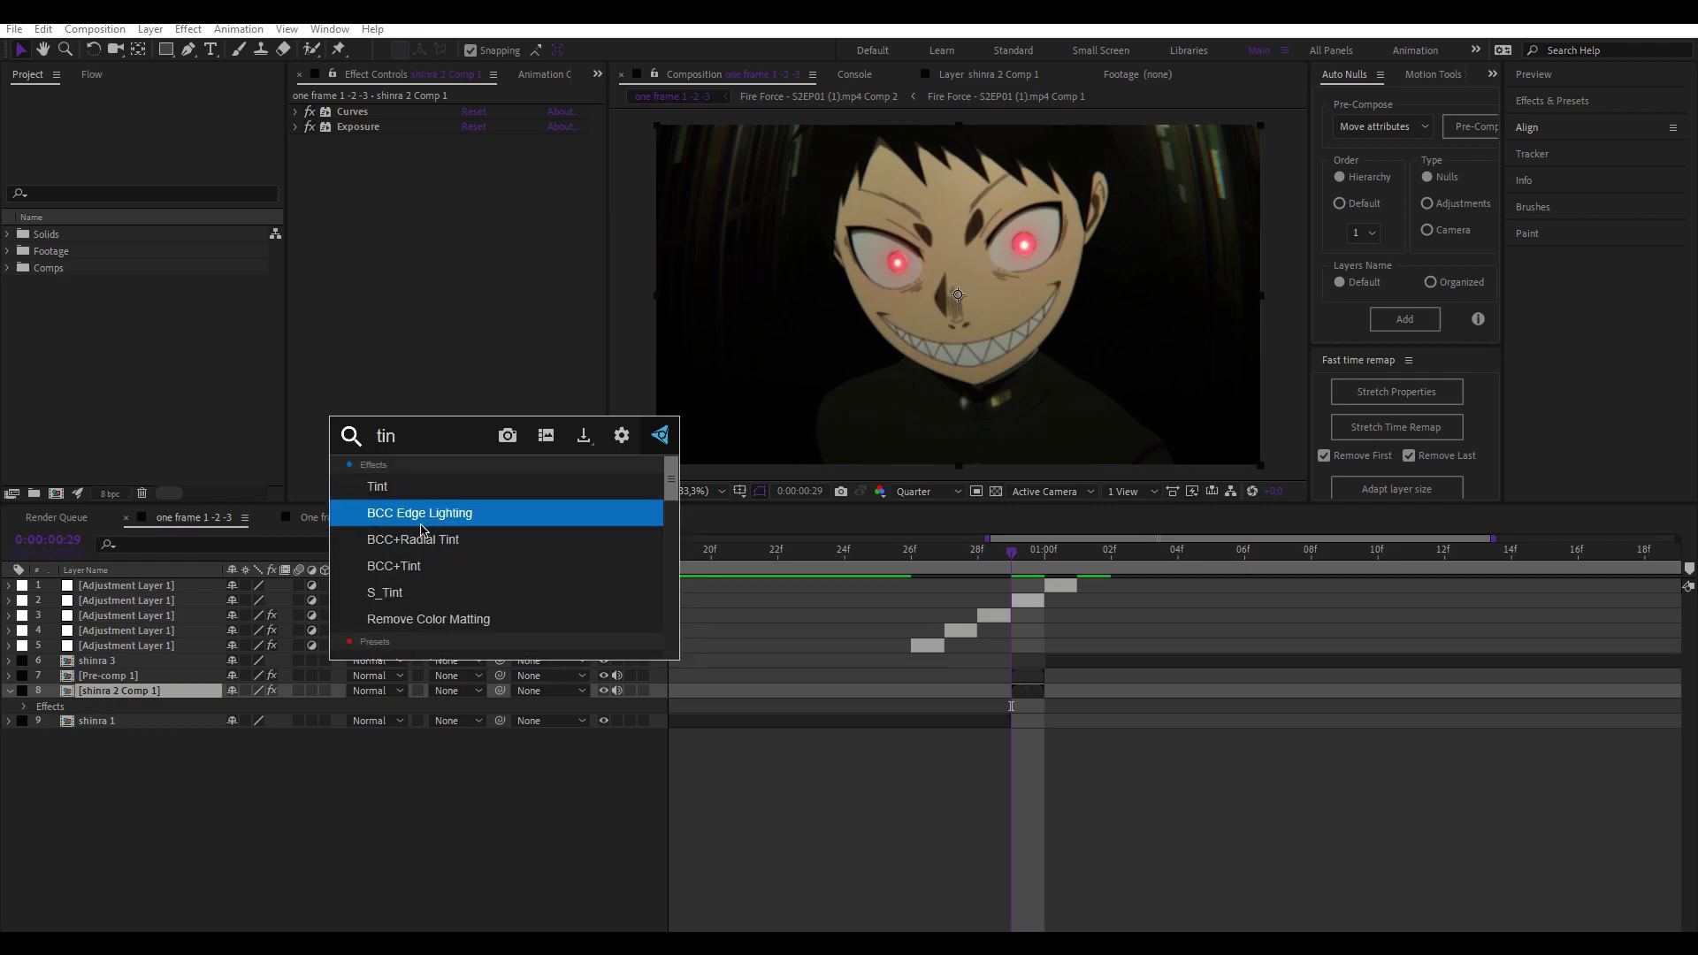
key(Return)
drag(472, 189, 439, 187)
click(387, 292)
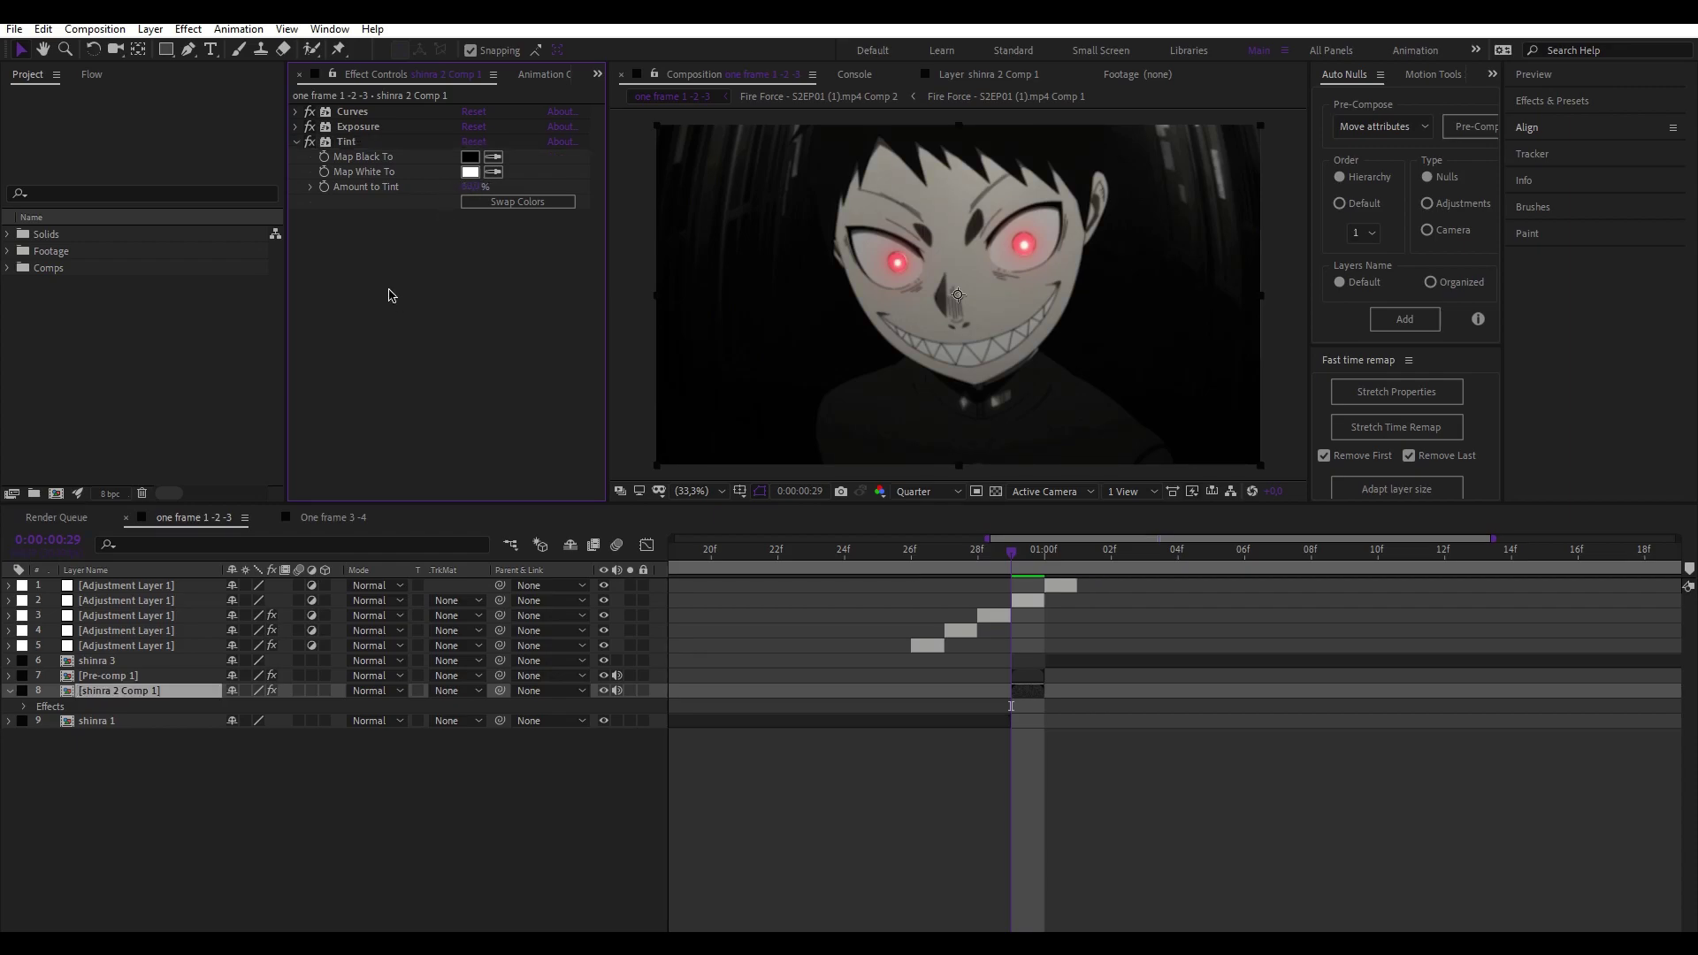
click(297, 142)
key(ctrl+space)
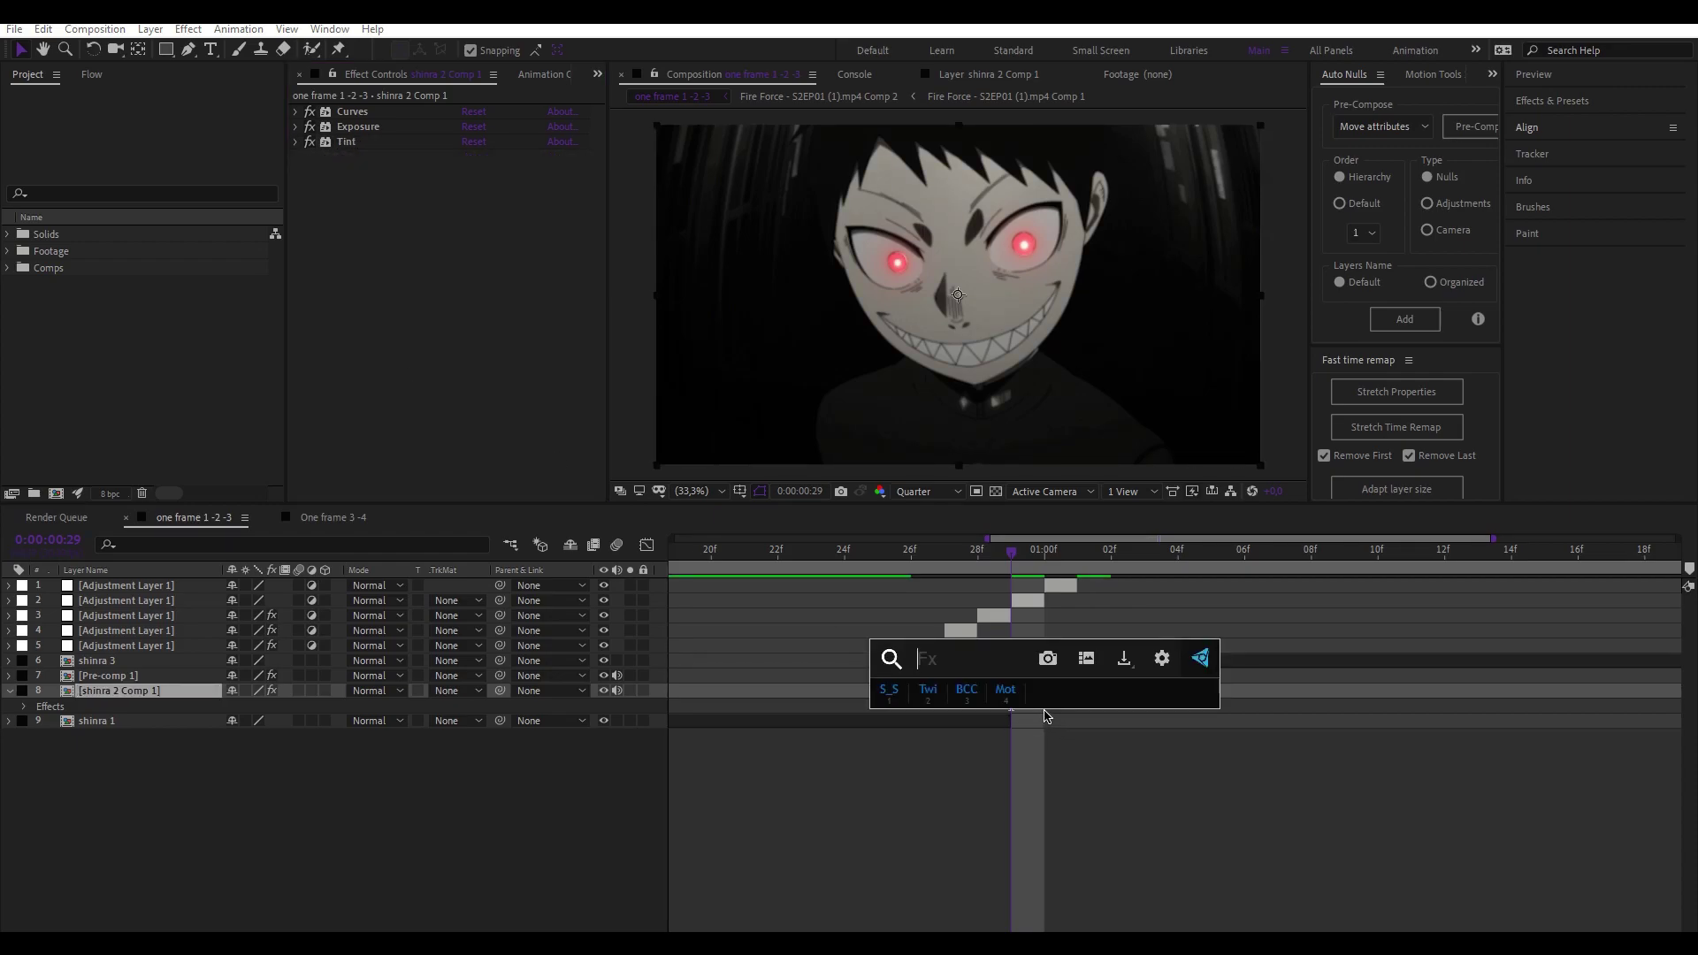
Step: Add Wave Warp to the shot with Smooth Noise wave type and Wave Height about 31
text(wa)
key(Down)
key(Down)
key(Down)
key(Return)
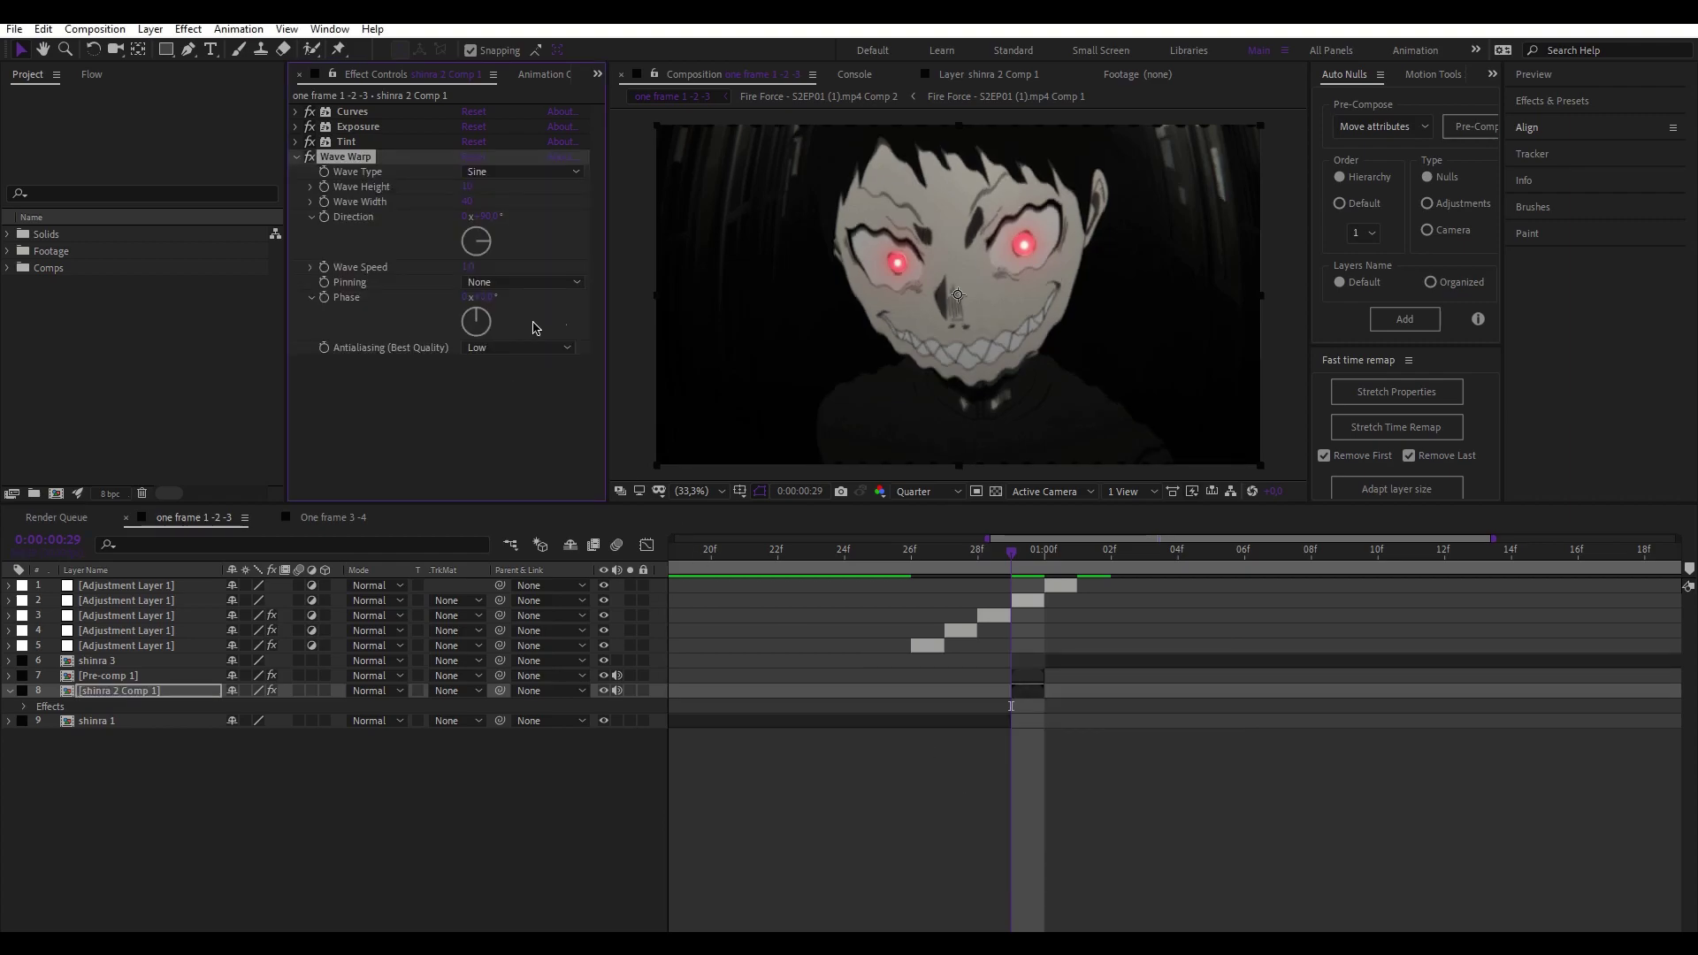
click(471, 171)
click(531, 345)
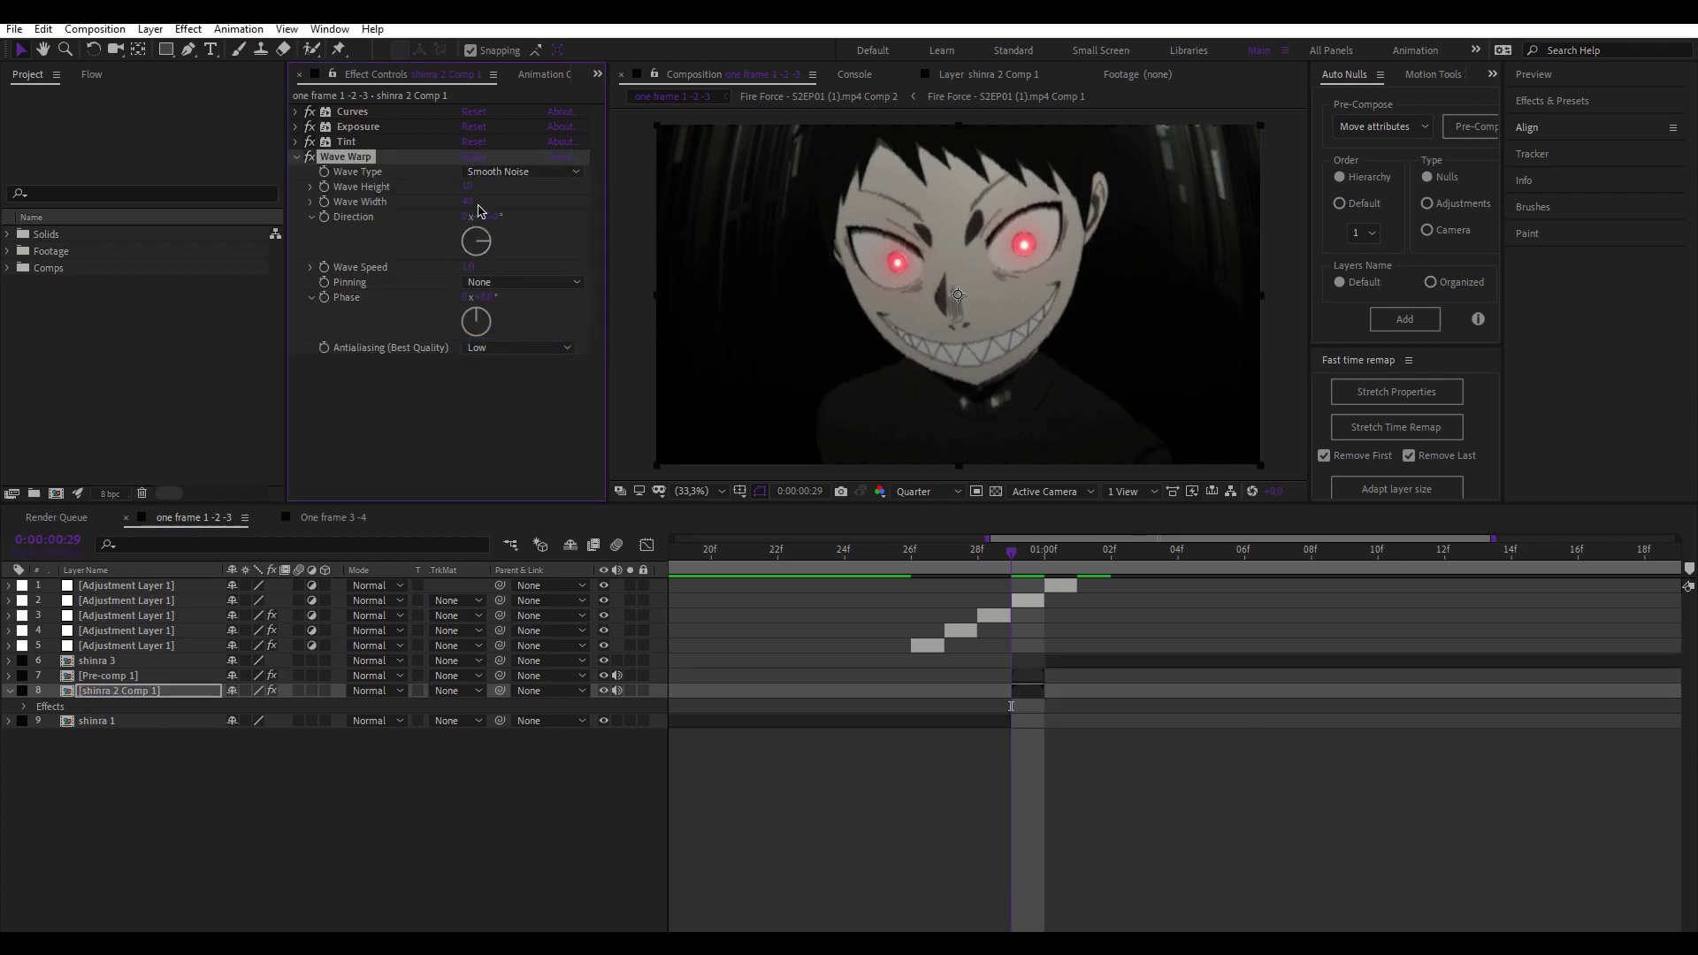
drag(467, 187, 488, 187)
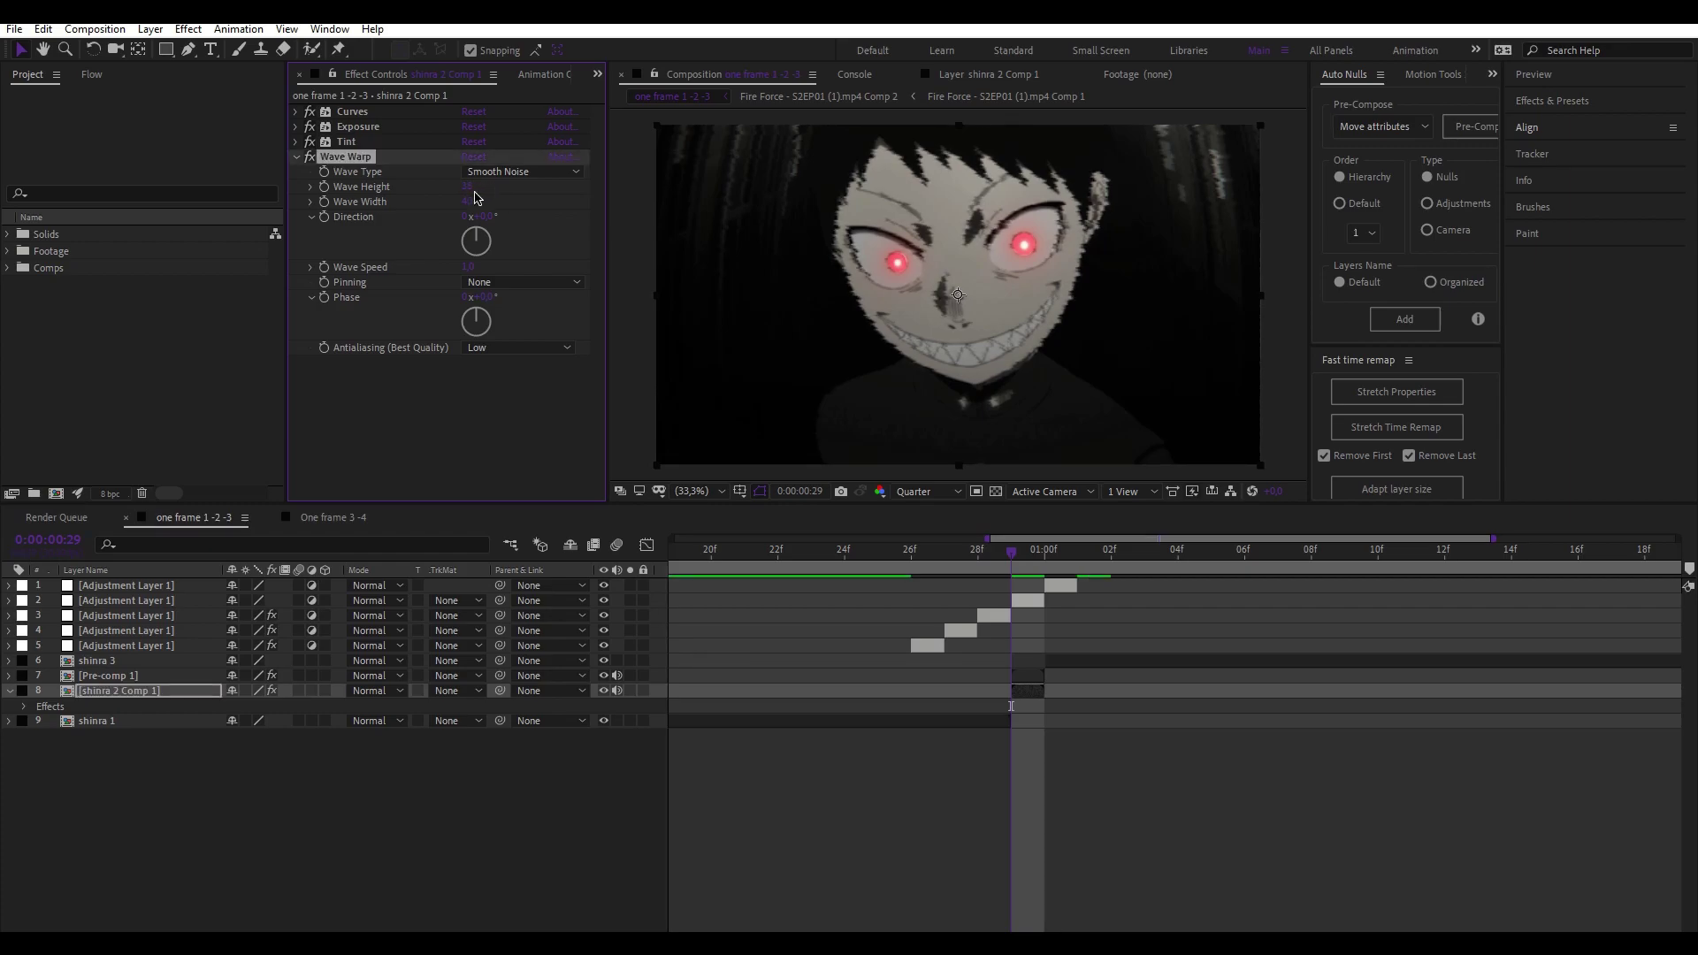
click(311, 158)
Step: Apply Radial Blur to Adjustment Layer 2 with an amount of 3
click(1042, 602)
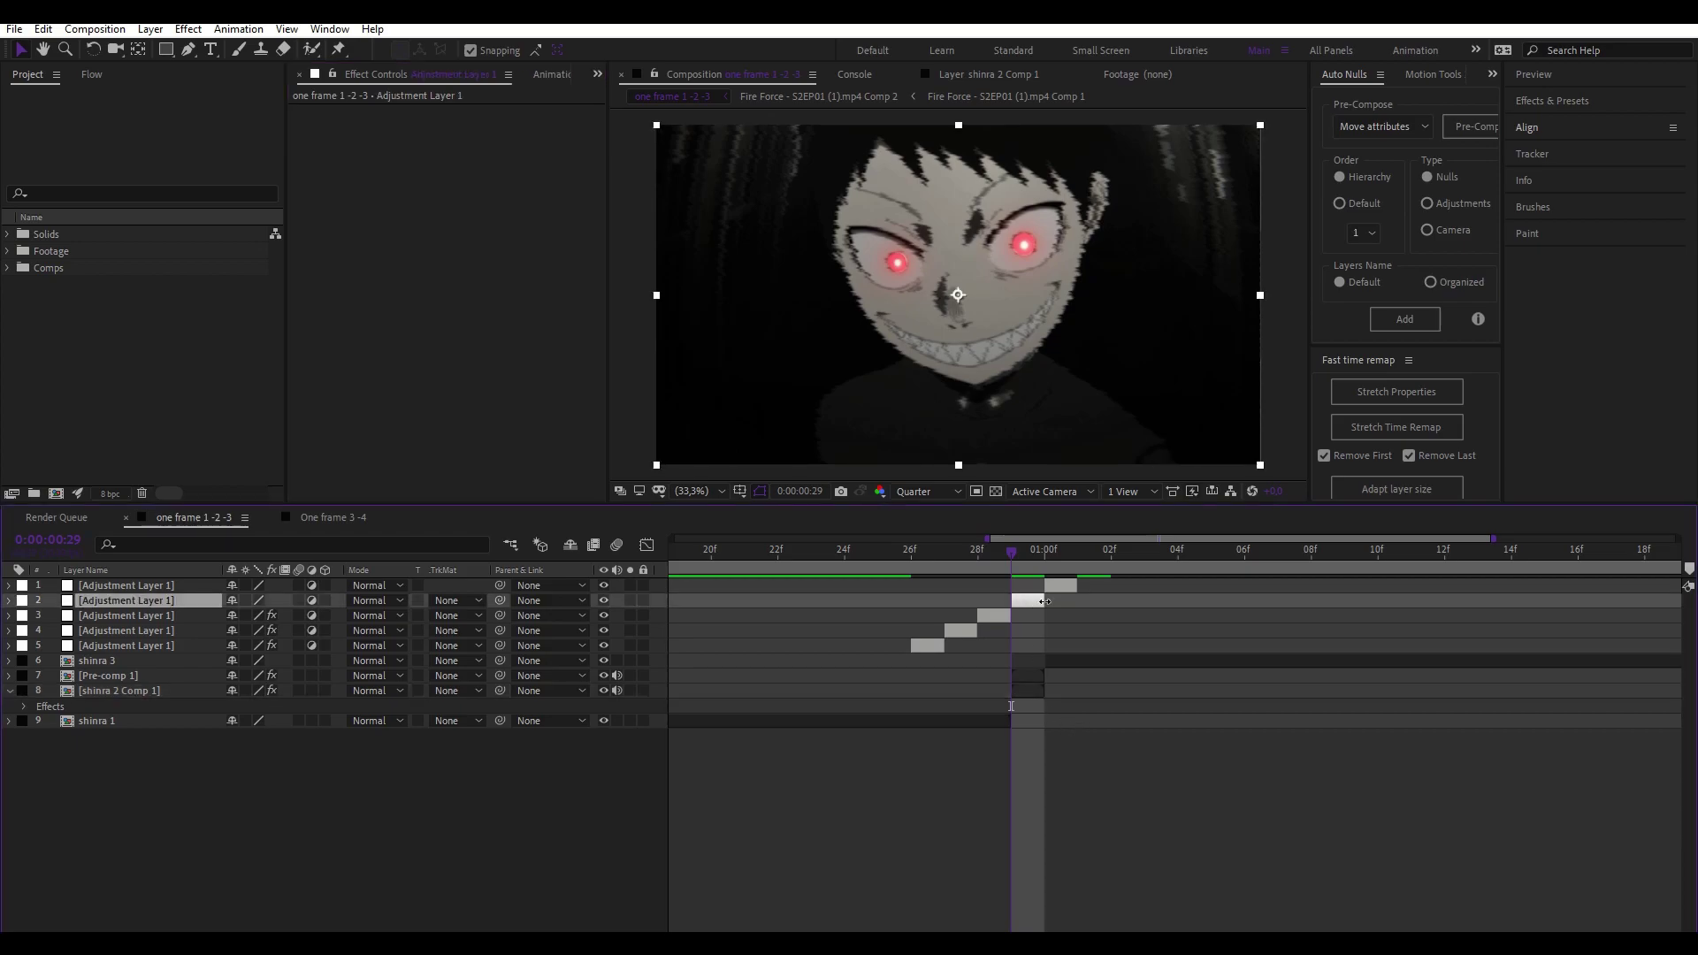
key(ctrl+space)
text(r)
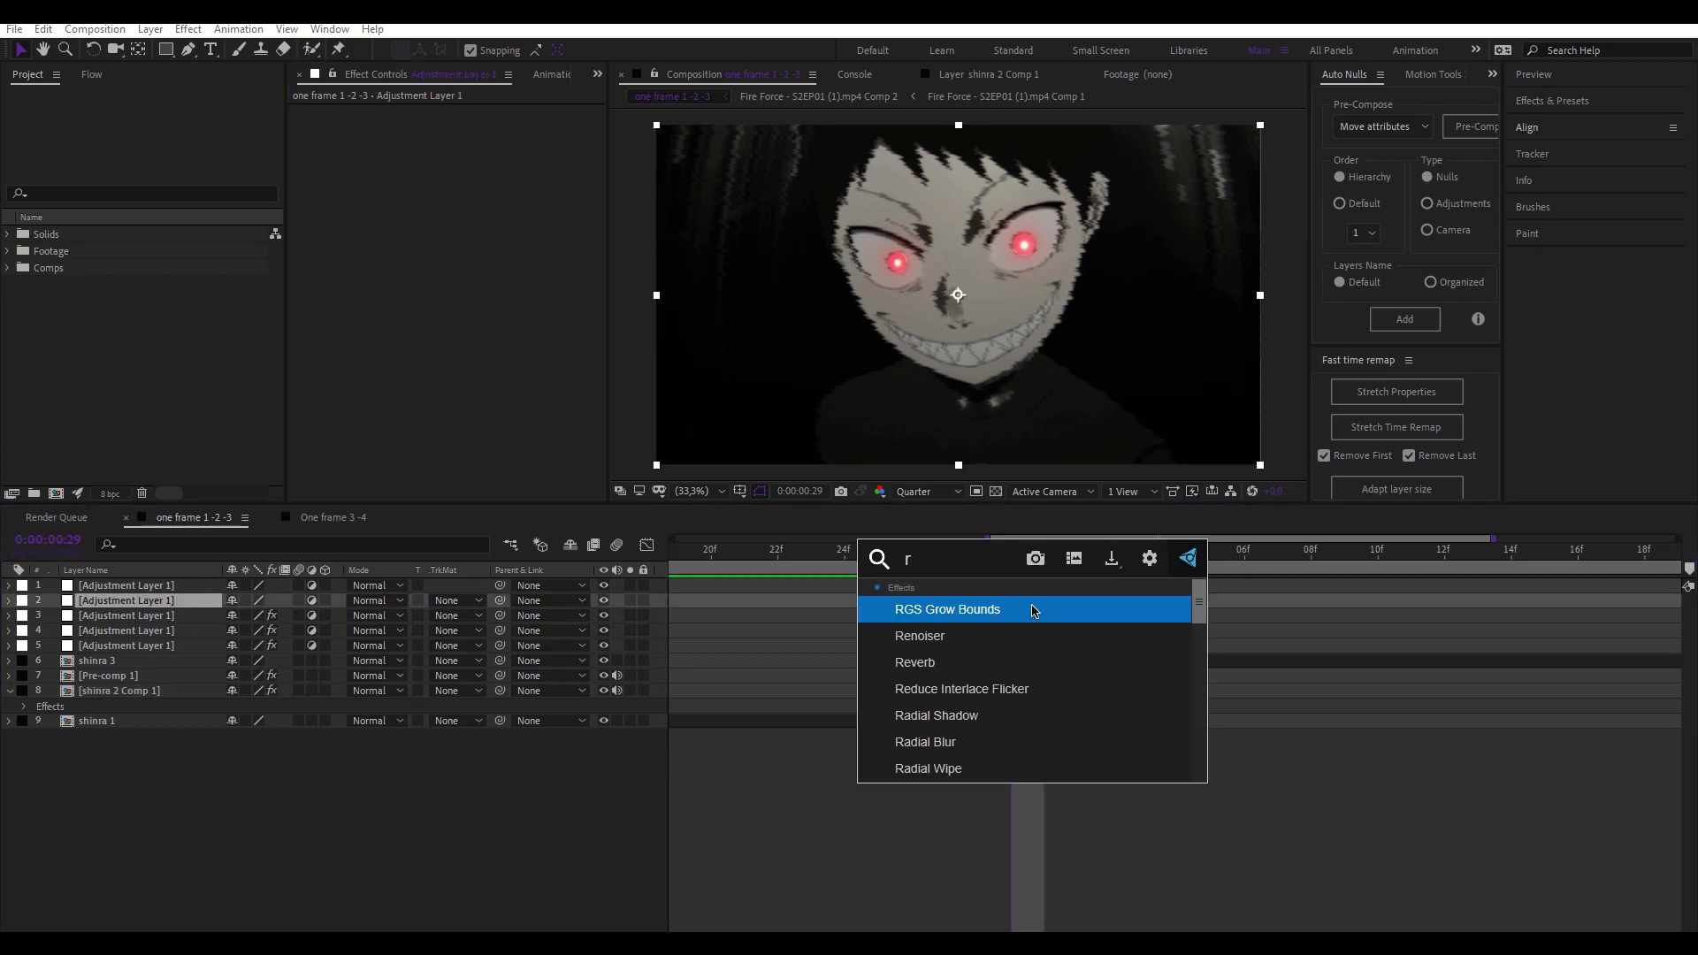
text(ad)
click(973, 636)
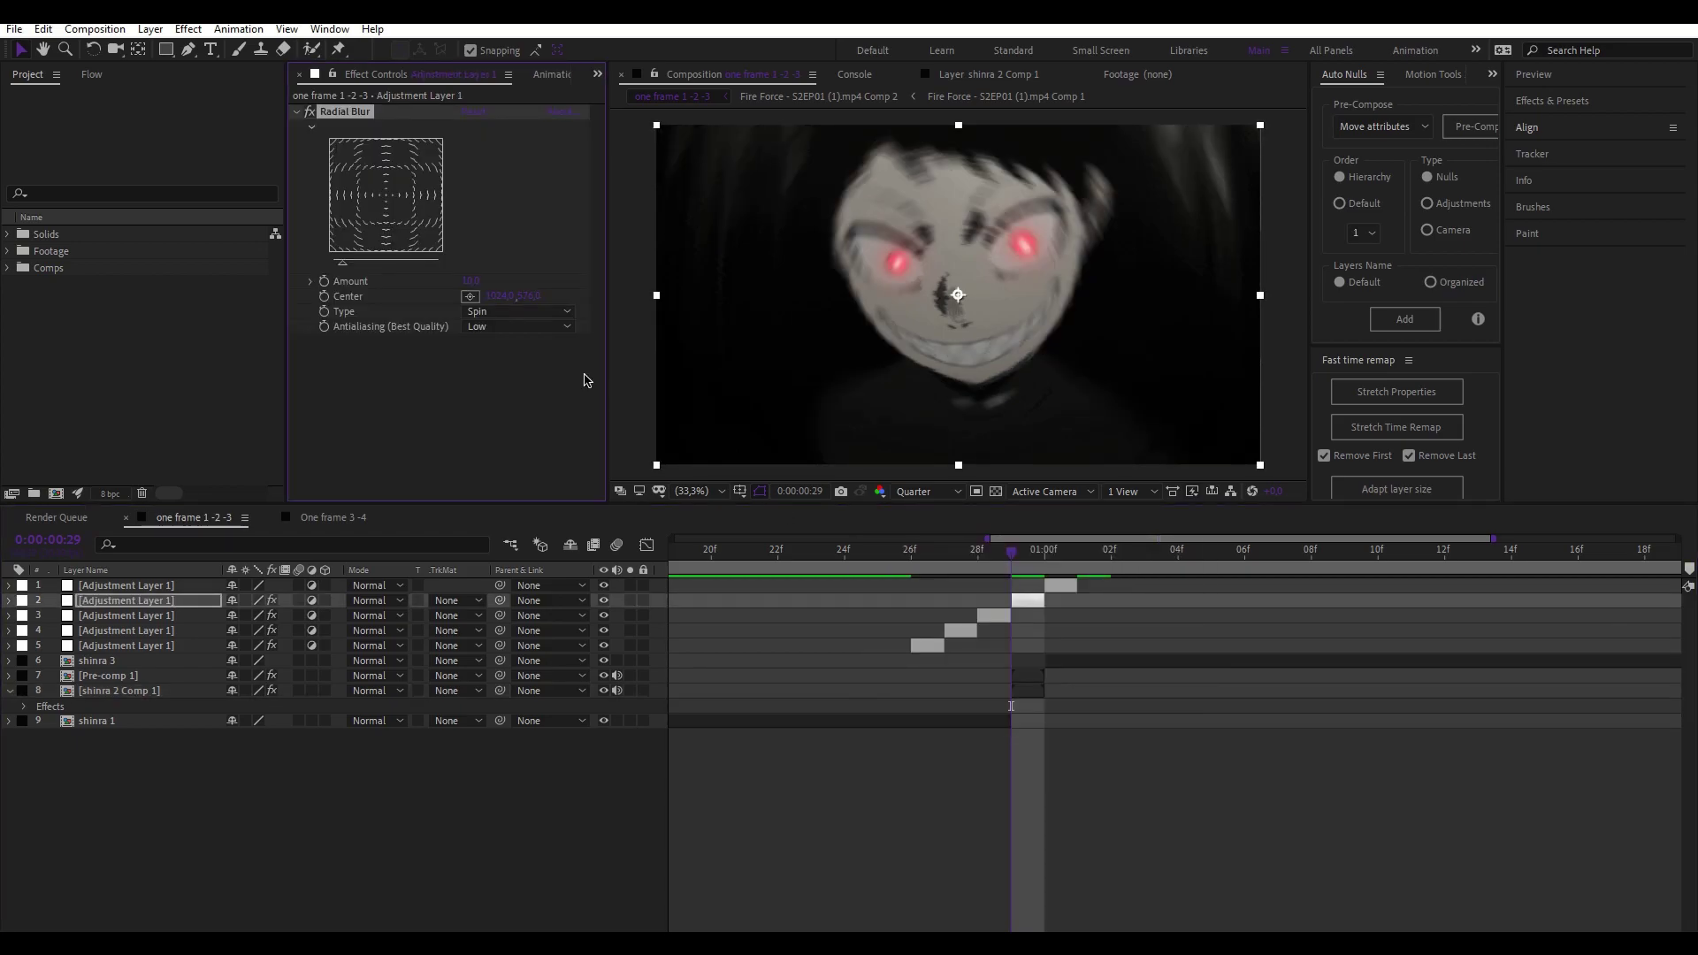
click(509, 312)
click(469, 281)
text(3)
key(Return)
Step: Switch the Radial Blur type to Zoom and raise its amount from 5 upward
click(497, 314)
click(508, 347)
click(468, 282)
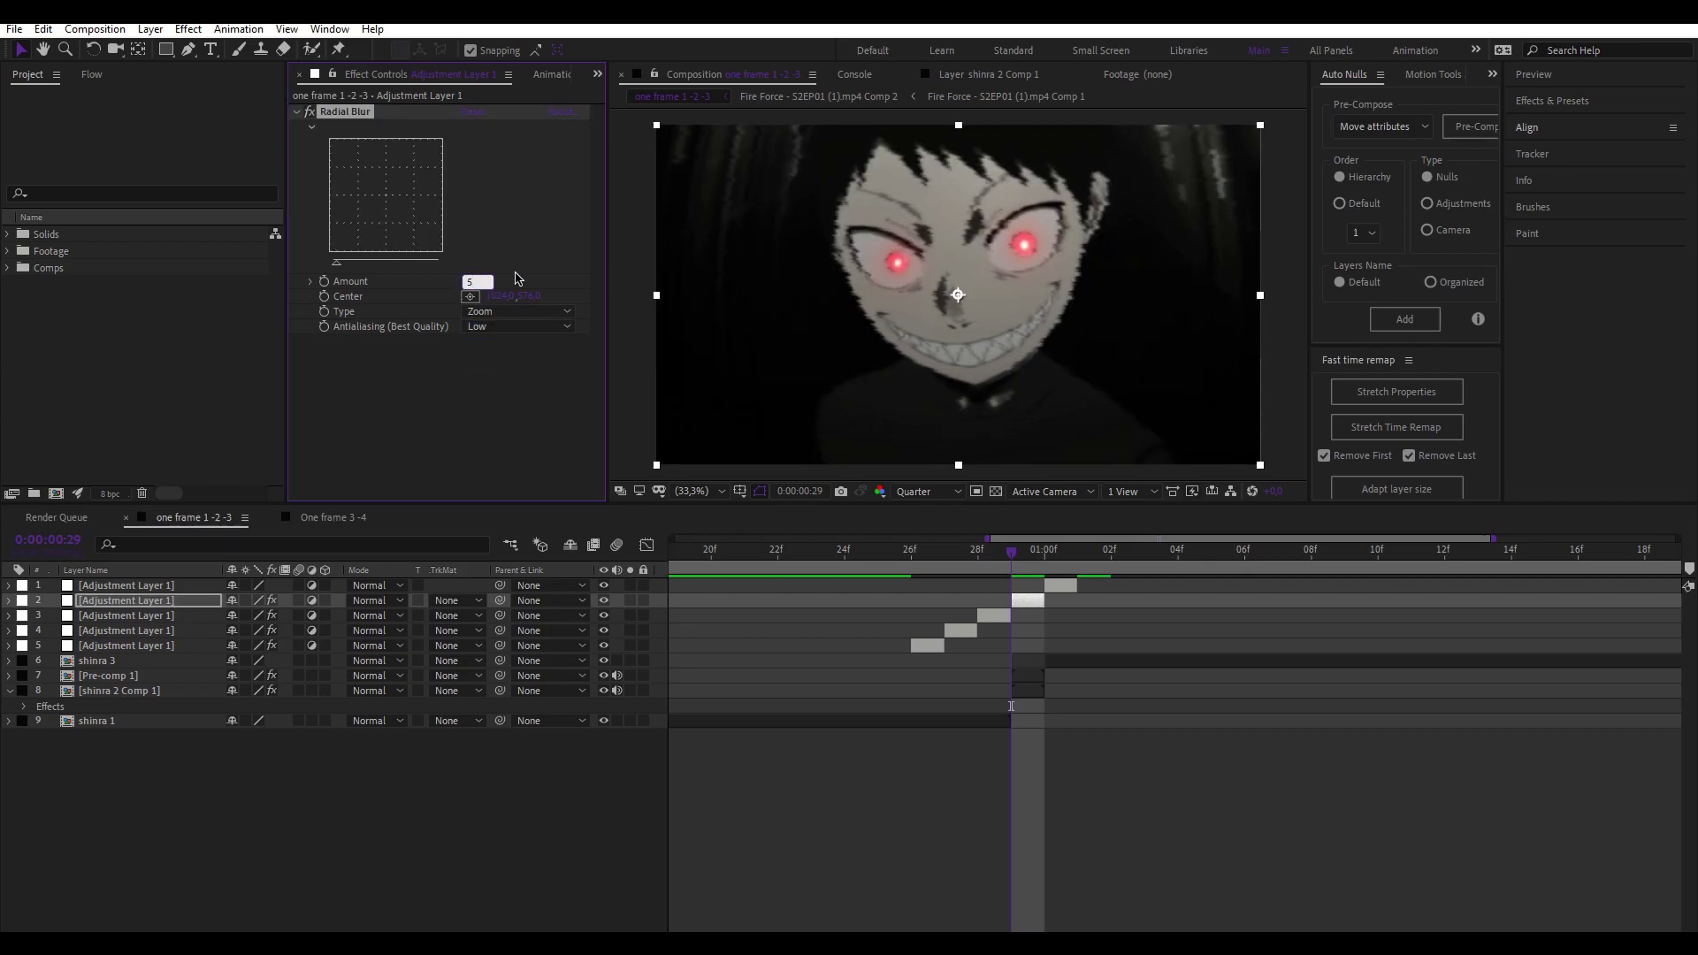
text(5)
key(Return)
drag(473, 288, 482, 287)
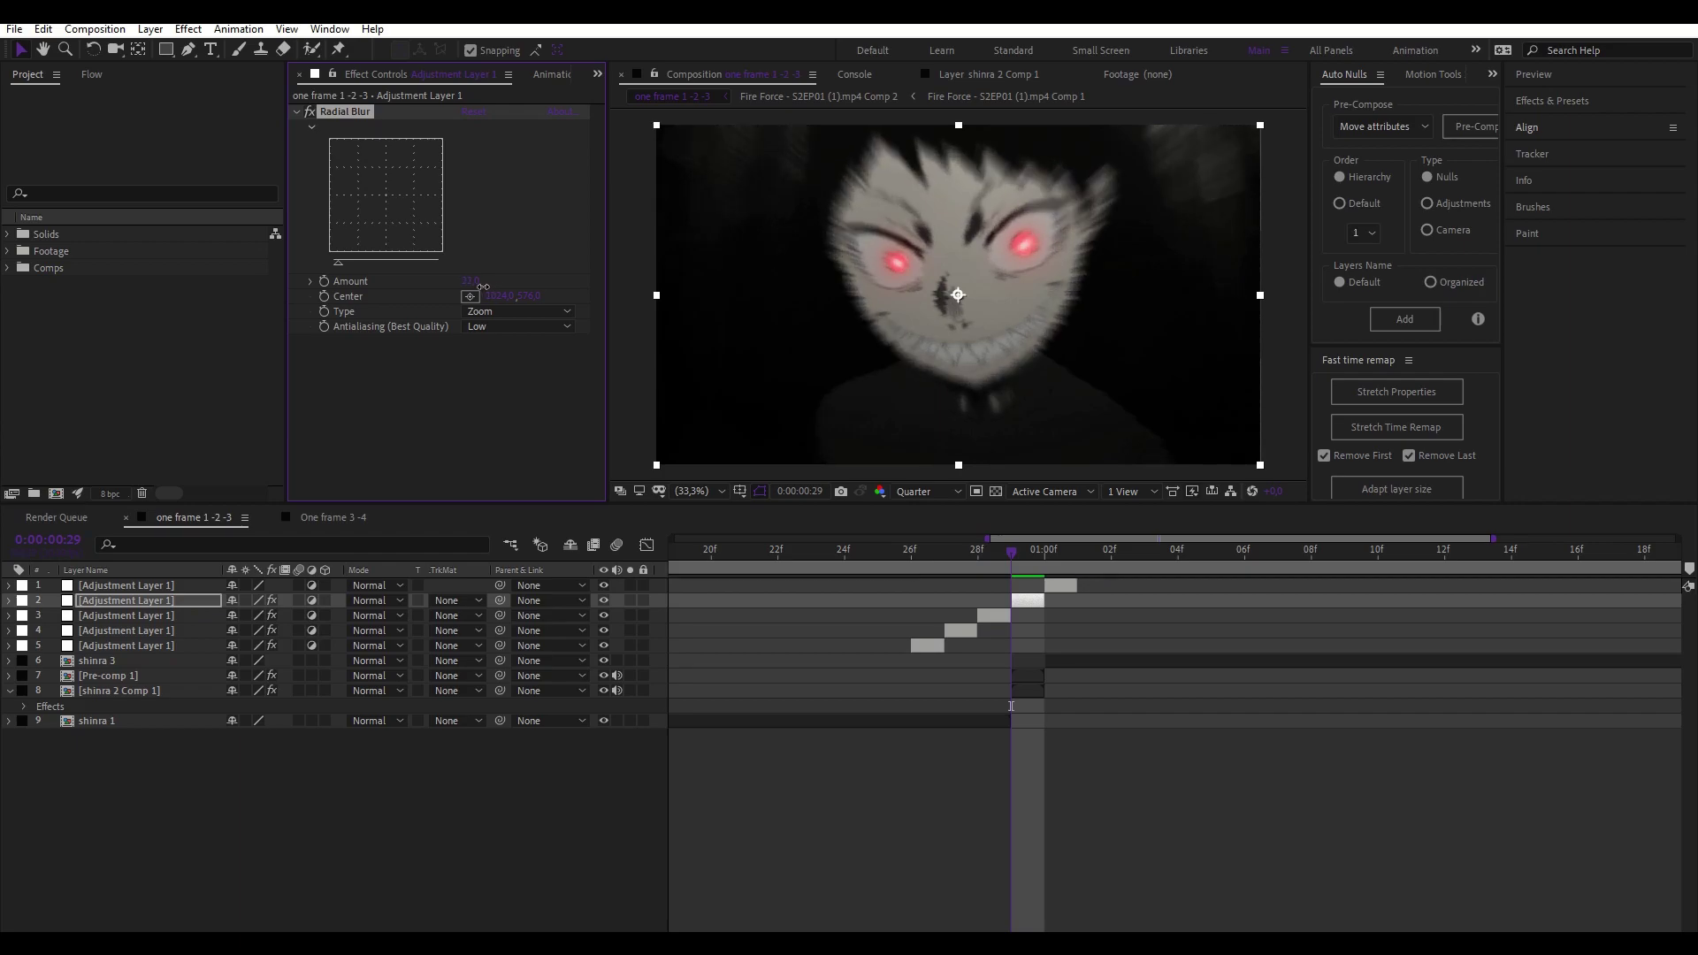
click(295, 114)
Step: Move to a different frame and select Adjustment Layer 1 for a new effect
click(1101, 805)
mouse_move(1000, 557)
mouse_down()
mouse_move(893, 566)
mouse_move(1060, 575)
mouse_up()
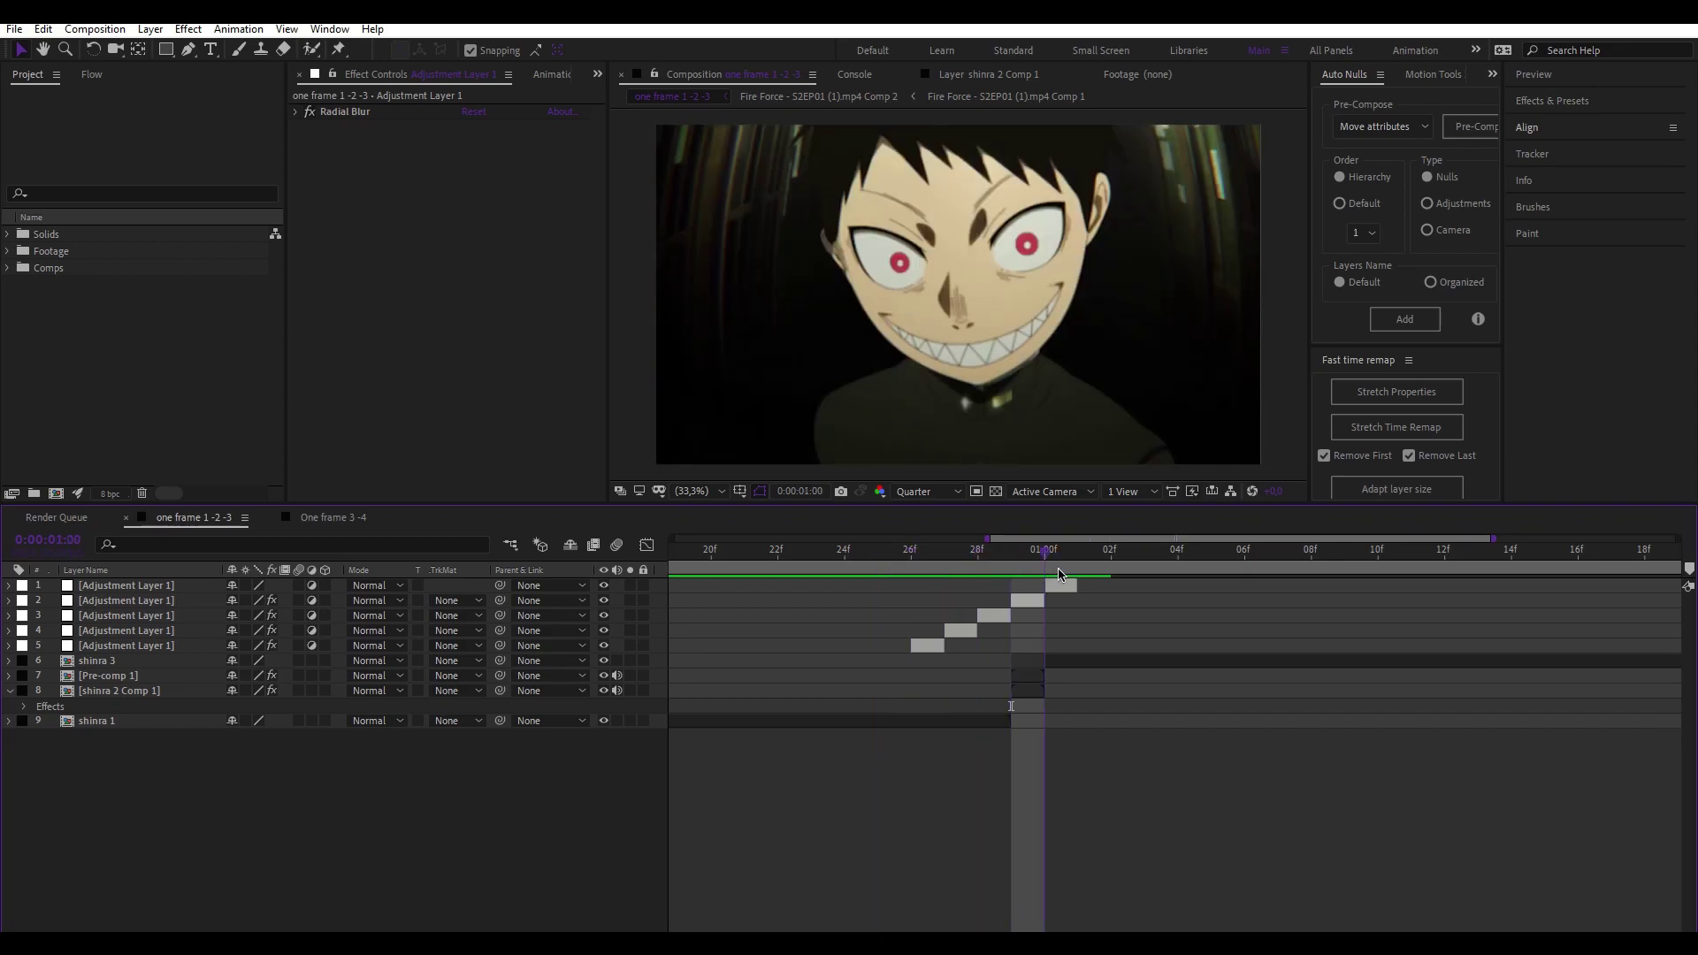
click(1066, 586)
key(ctrl+space)
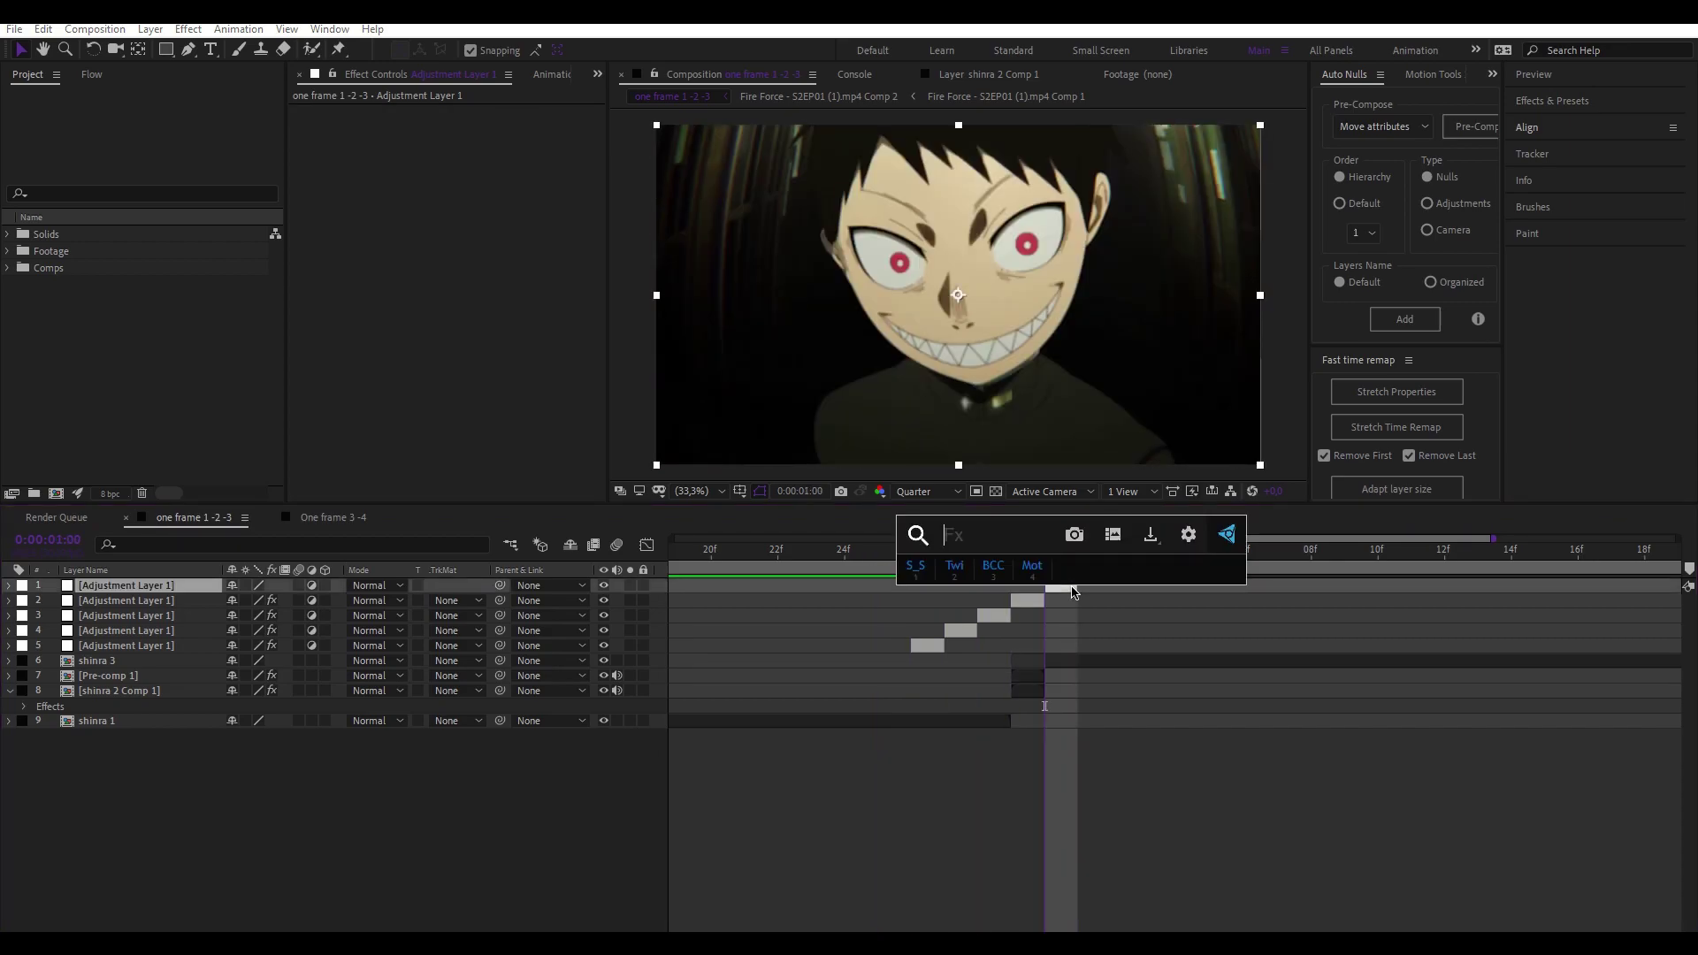
Step: Apply BCC Colorize to Adjustment Layer 1 with Color 3 set to dark purple 290C52
text(bcc c)
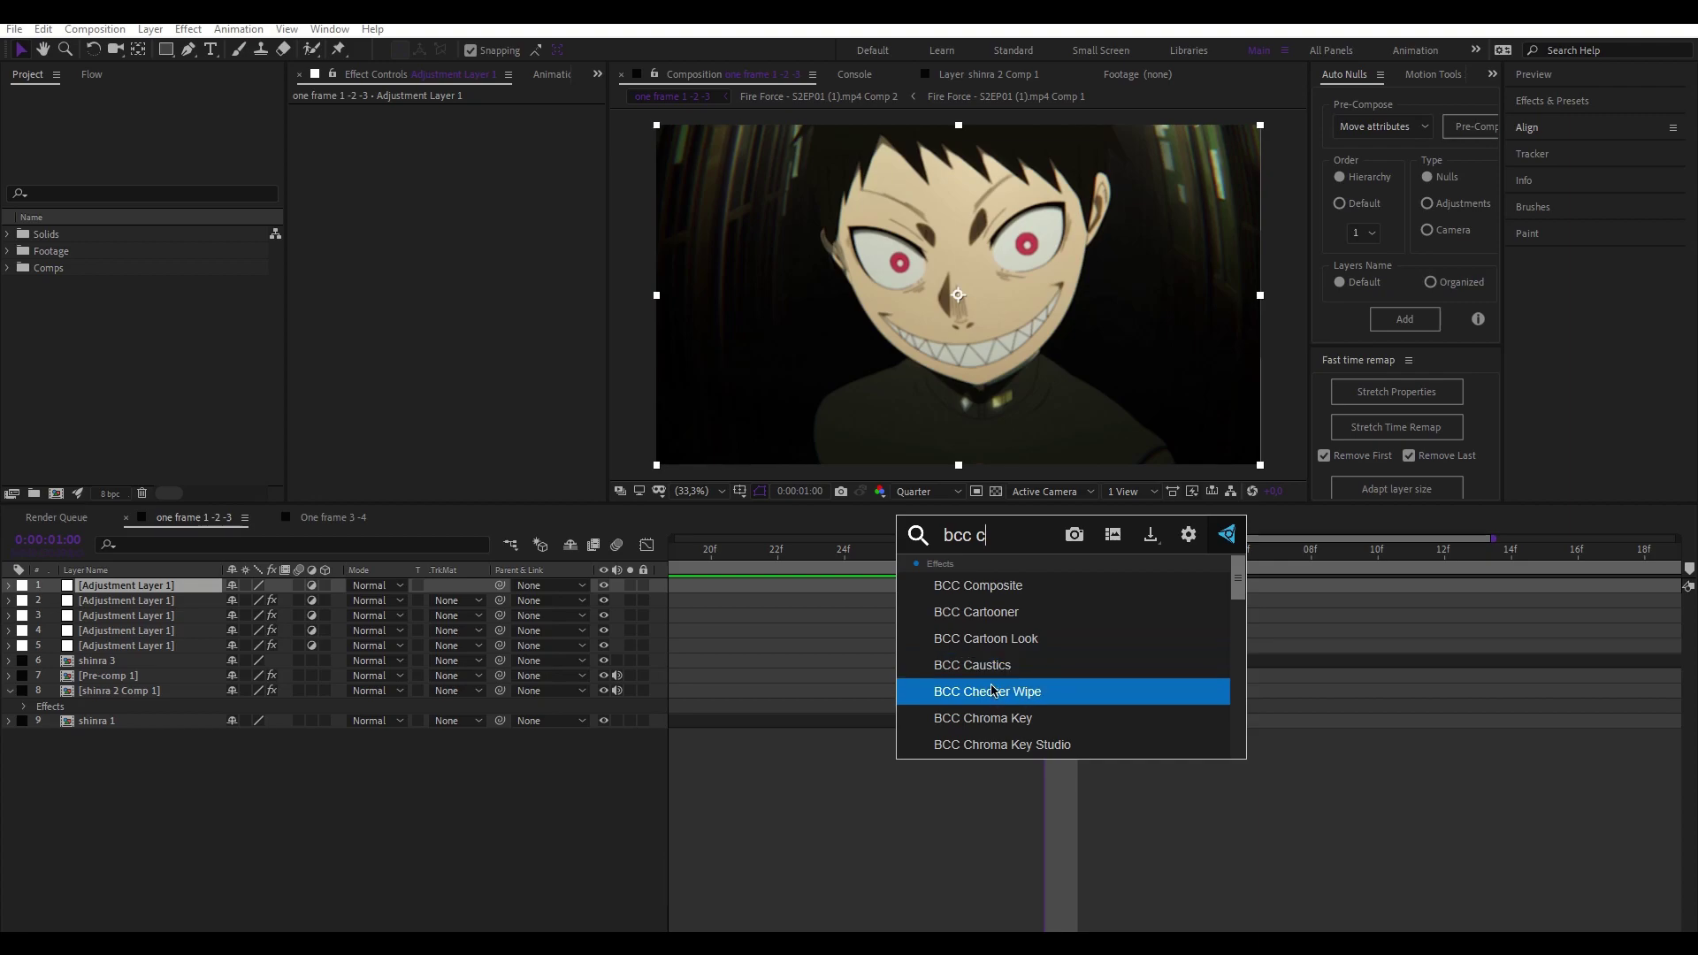
text(ol)
click(983, 666)
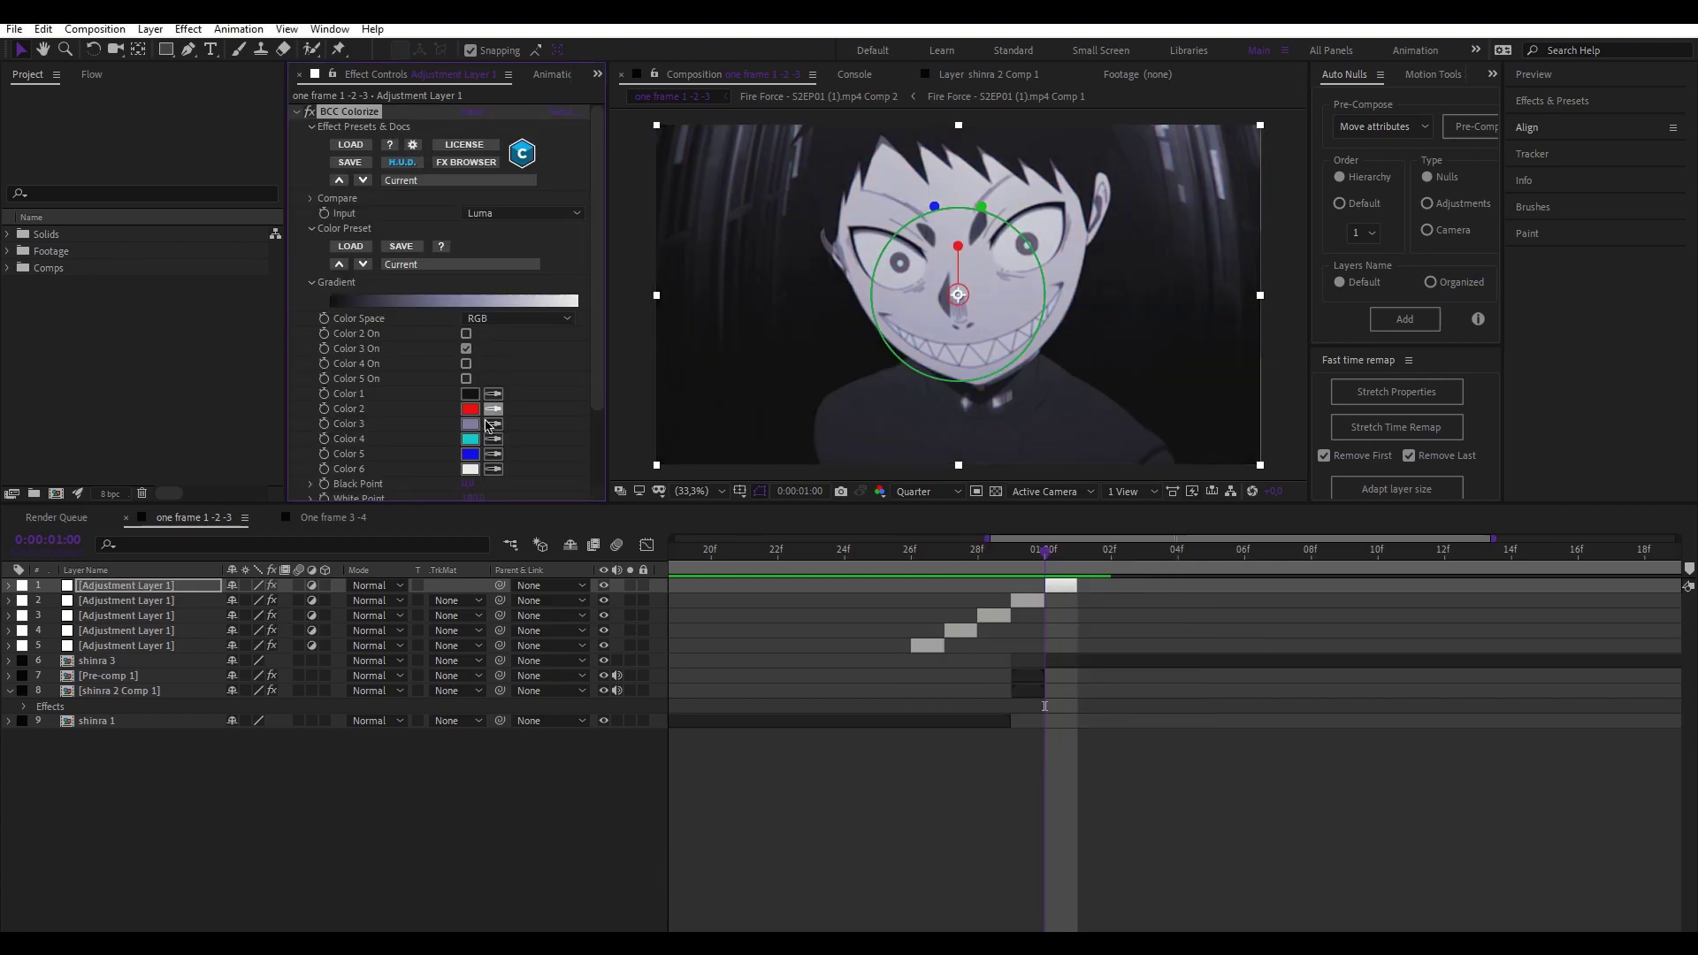
click(468, 425)
drag(715, 517, 714, 497)
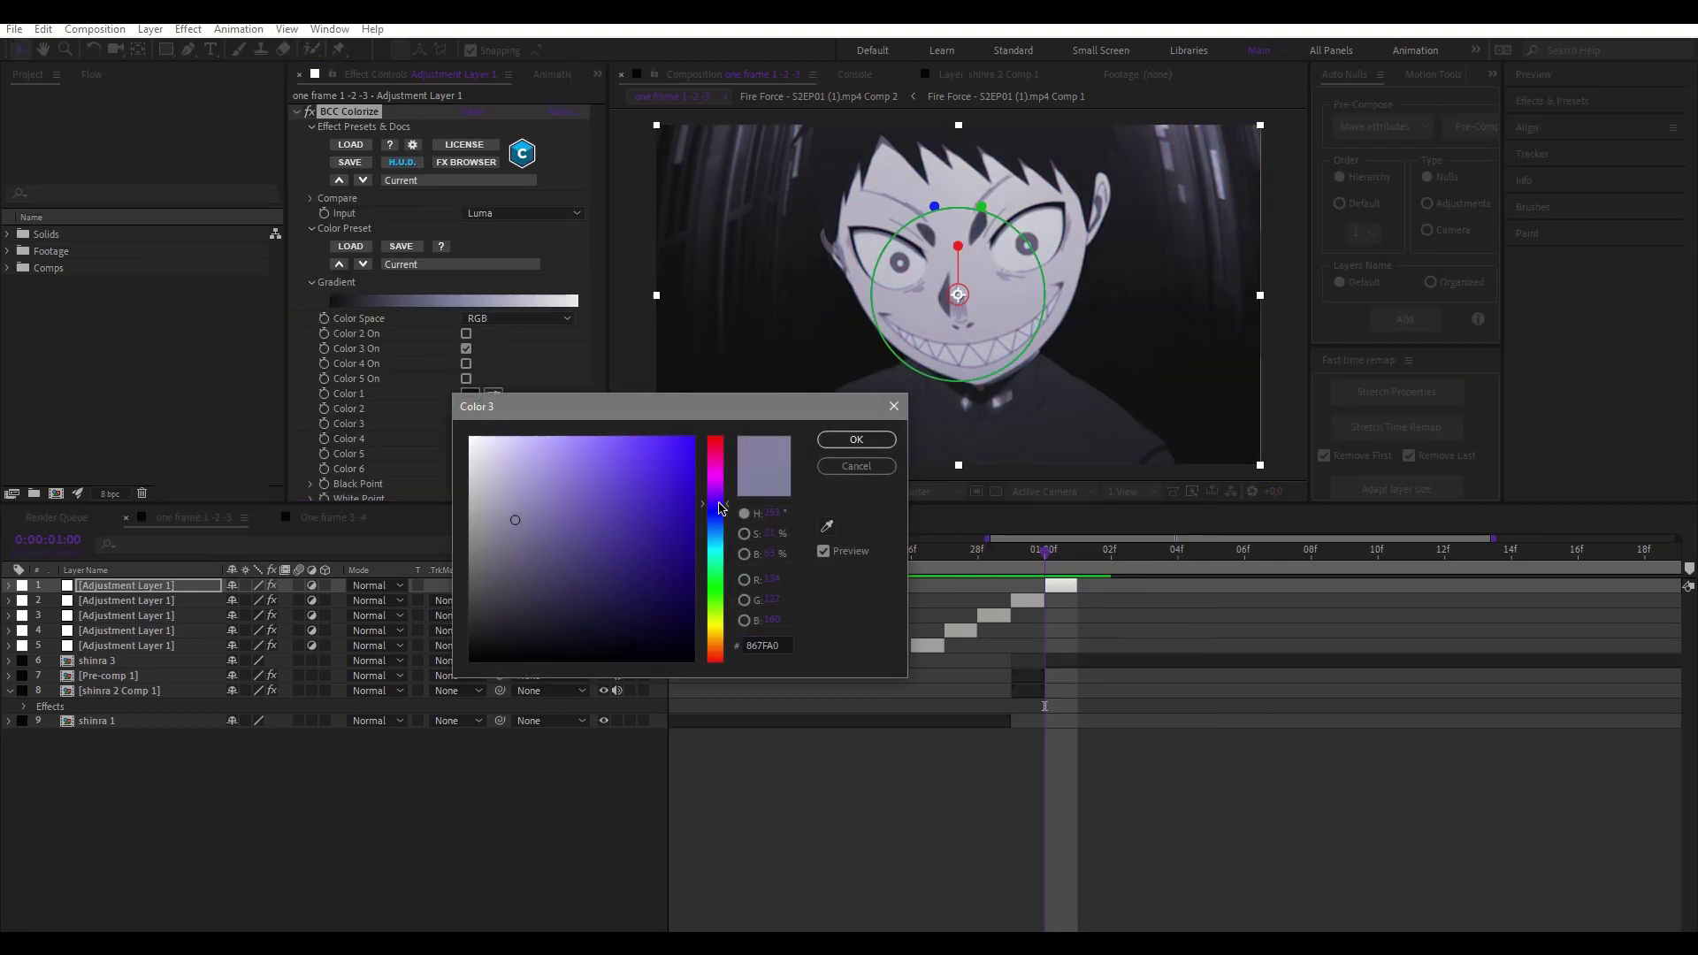
click(624, 539)
drag(623, 539, 663, 589)
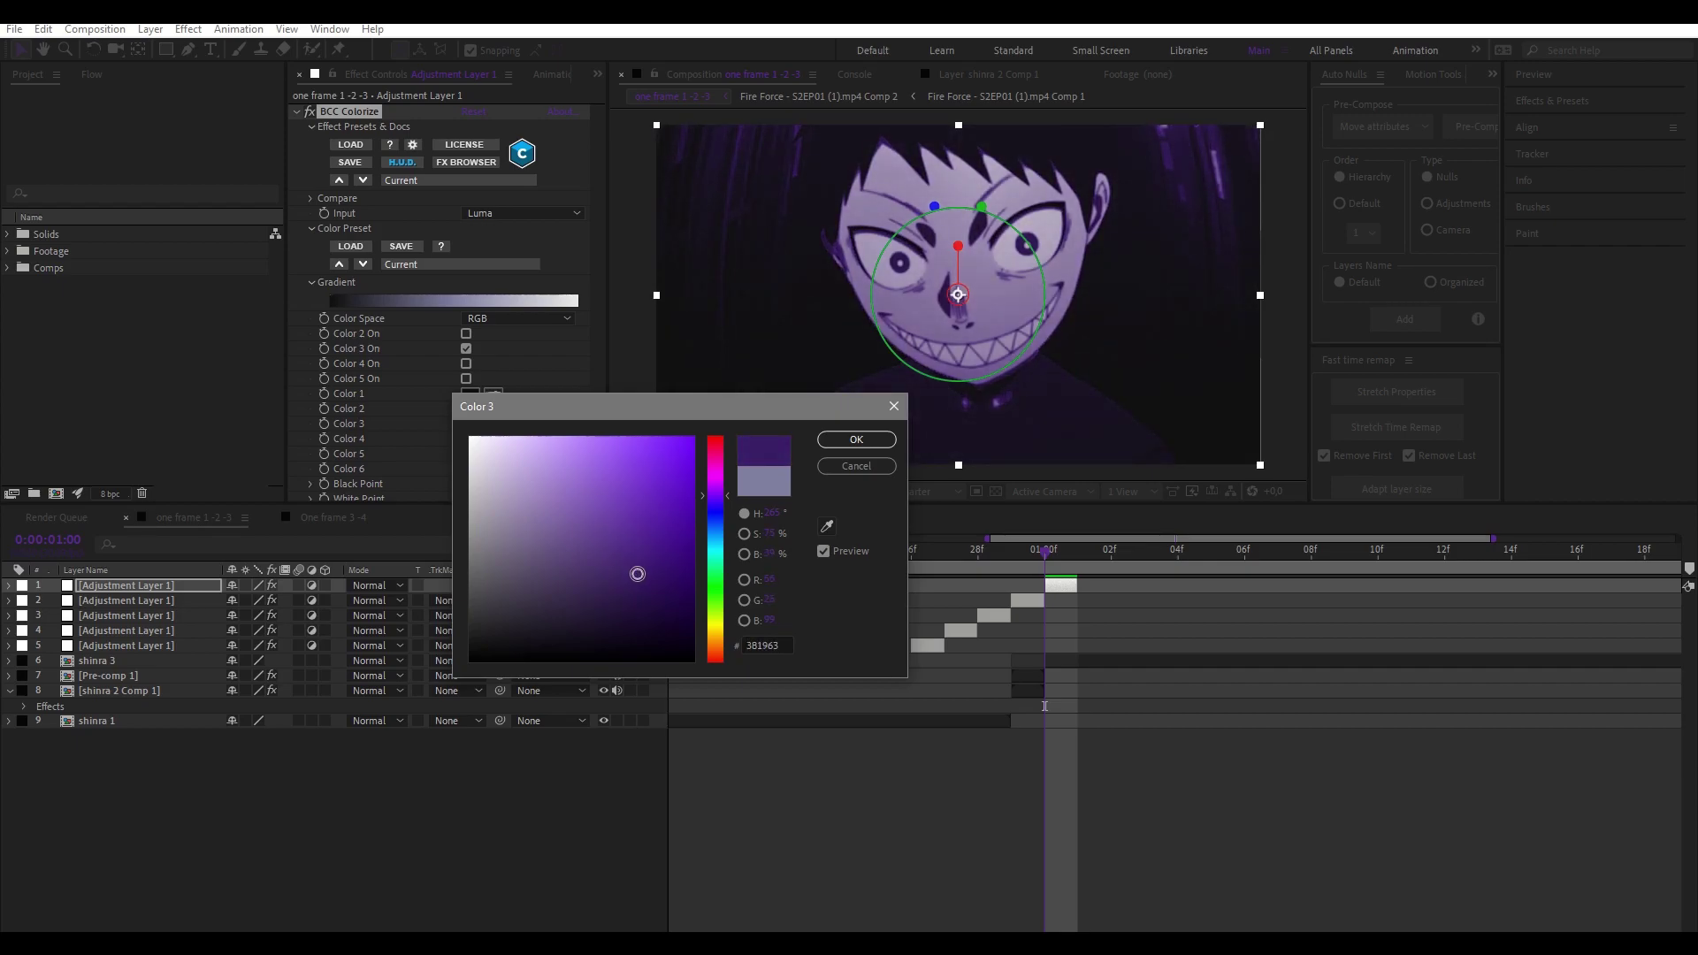
click(856, 439)
Step: Raise the BCC Colorize black point for more contrast
scroll(476, 384, down, 5)
drag(476, 384, 456, 404)
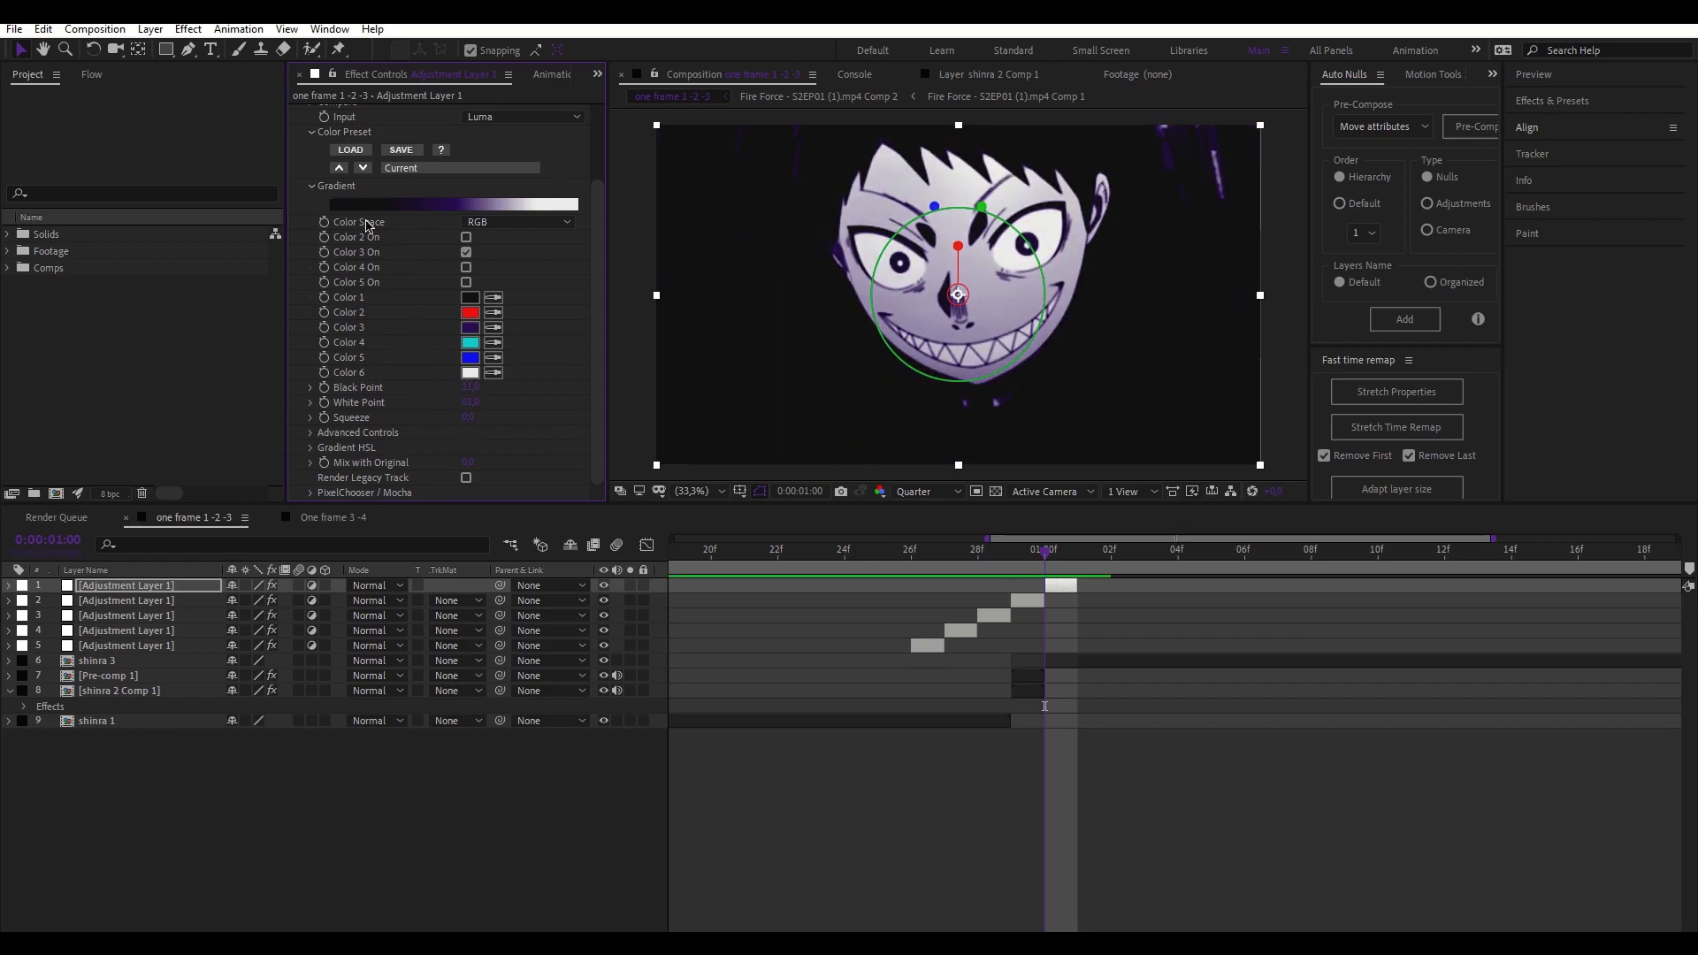
scroll(337, 218, up, 5)
click(296, 113)
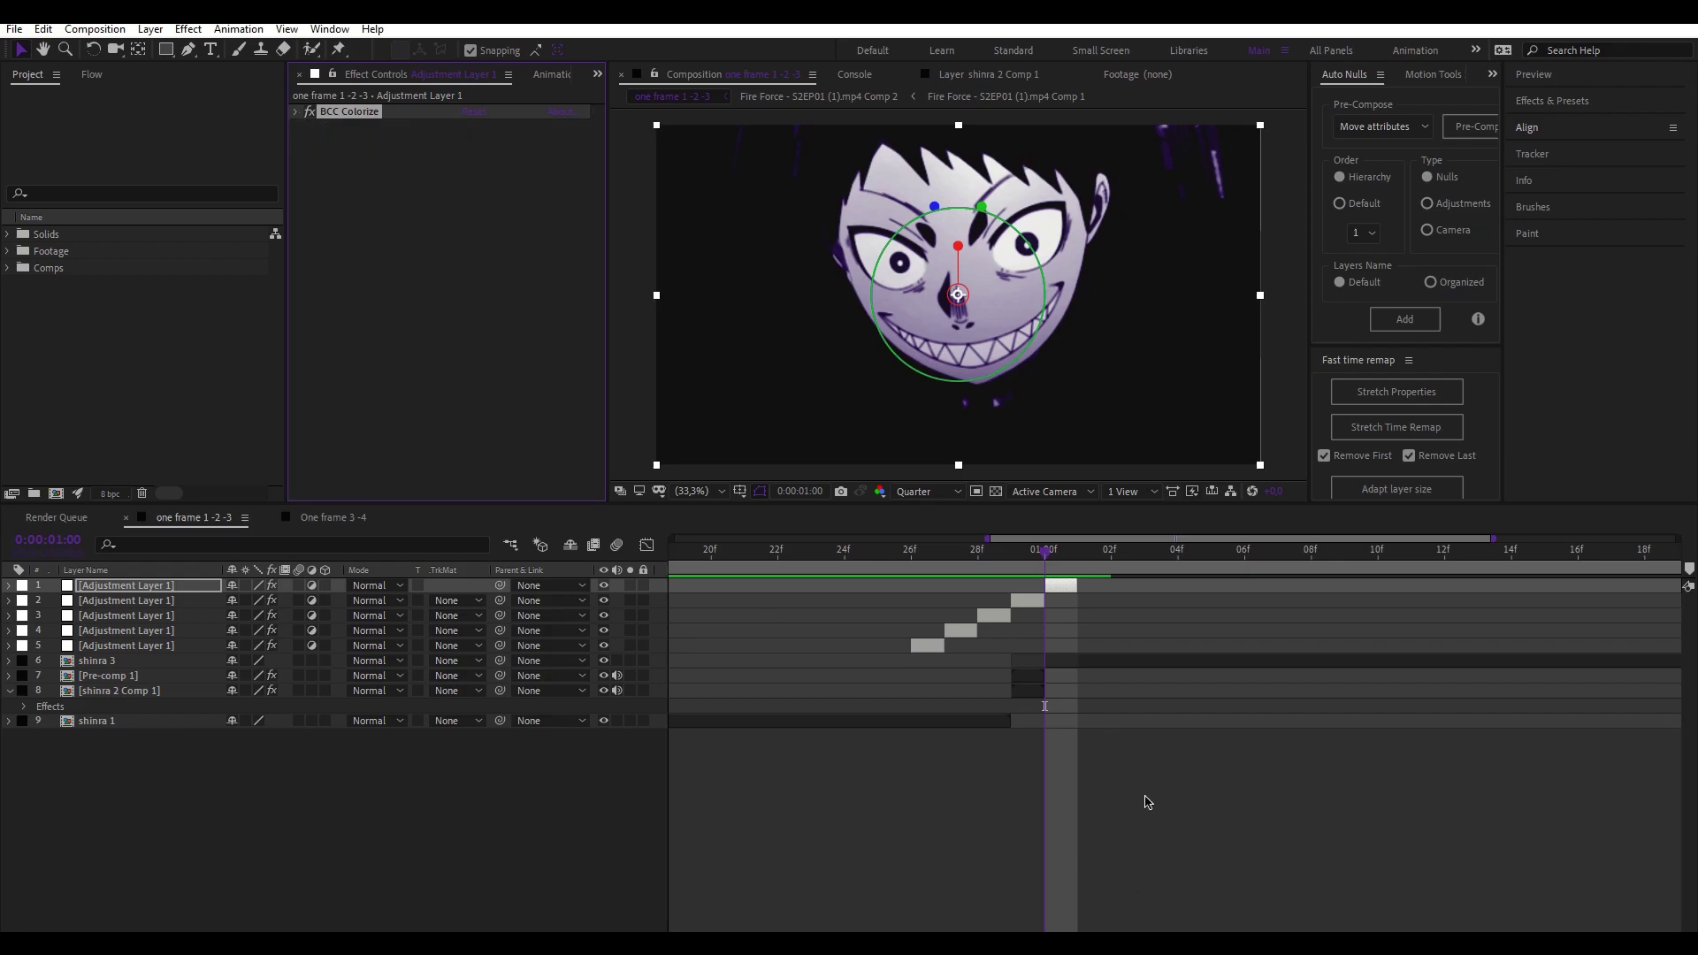
click(1060, 589)
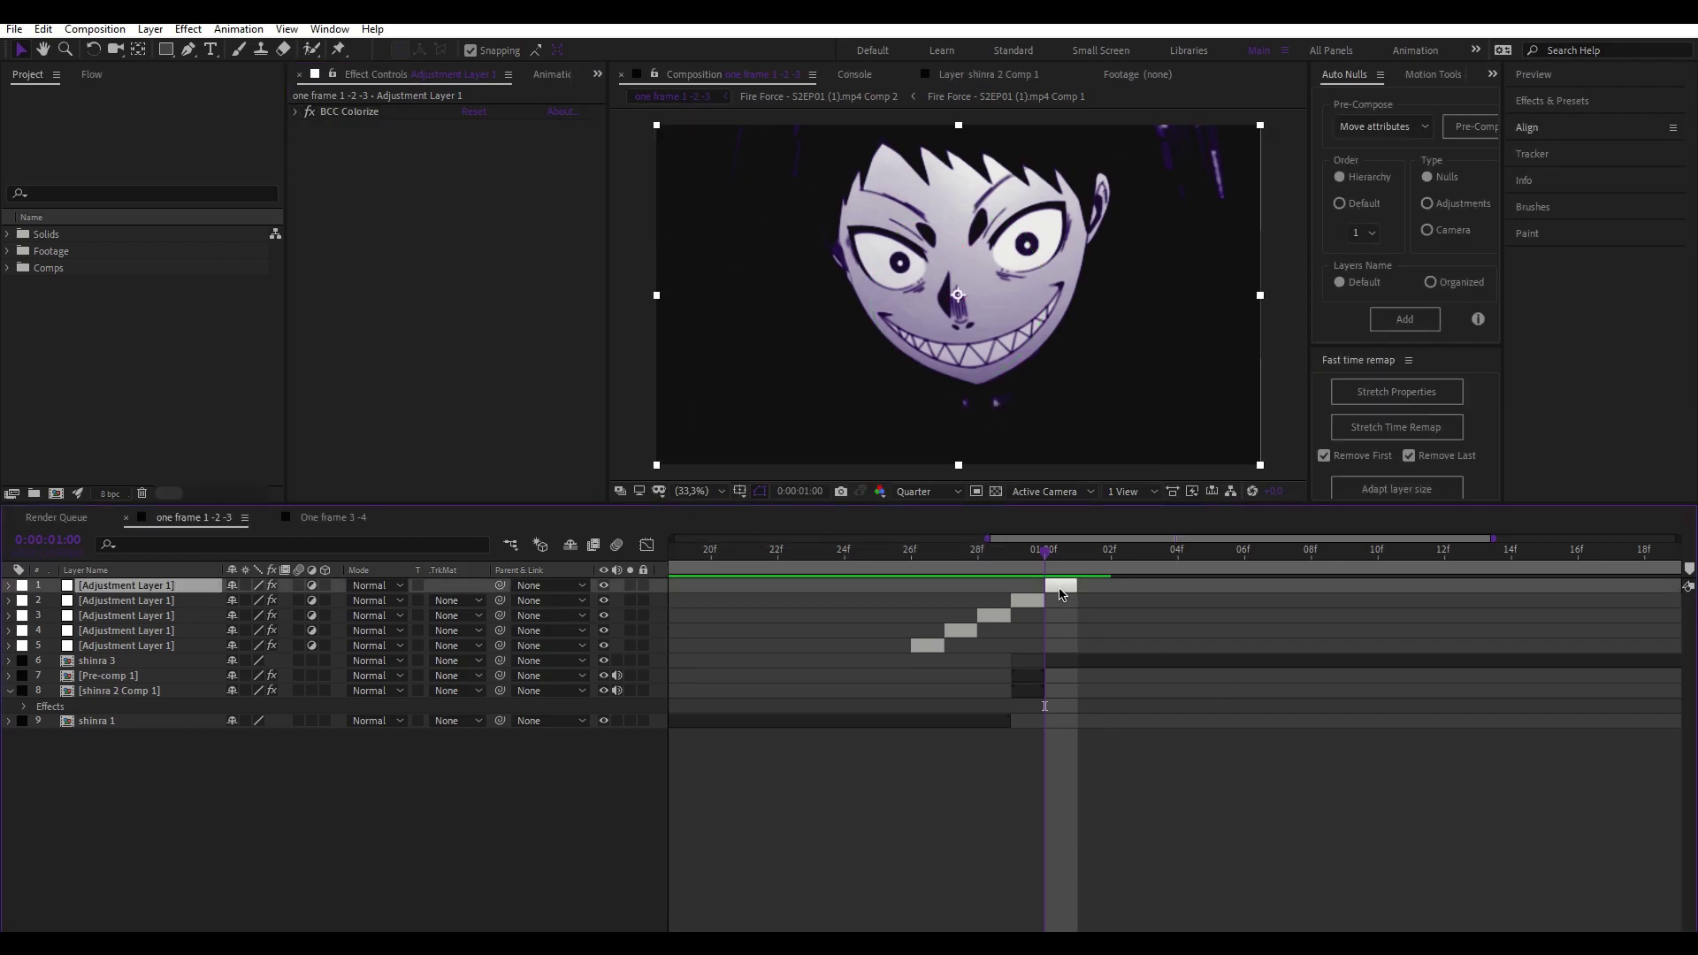
Step: Give Adjustment Layer 1 a Deep Glow with Unmult and Exposure 0.5, then step back a frame
key(ctrl+space)
text(deep)
click(1025, 585)
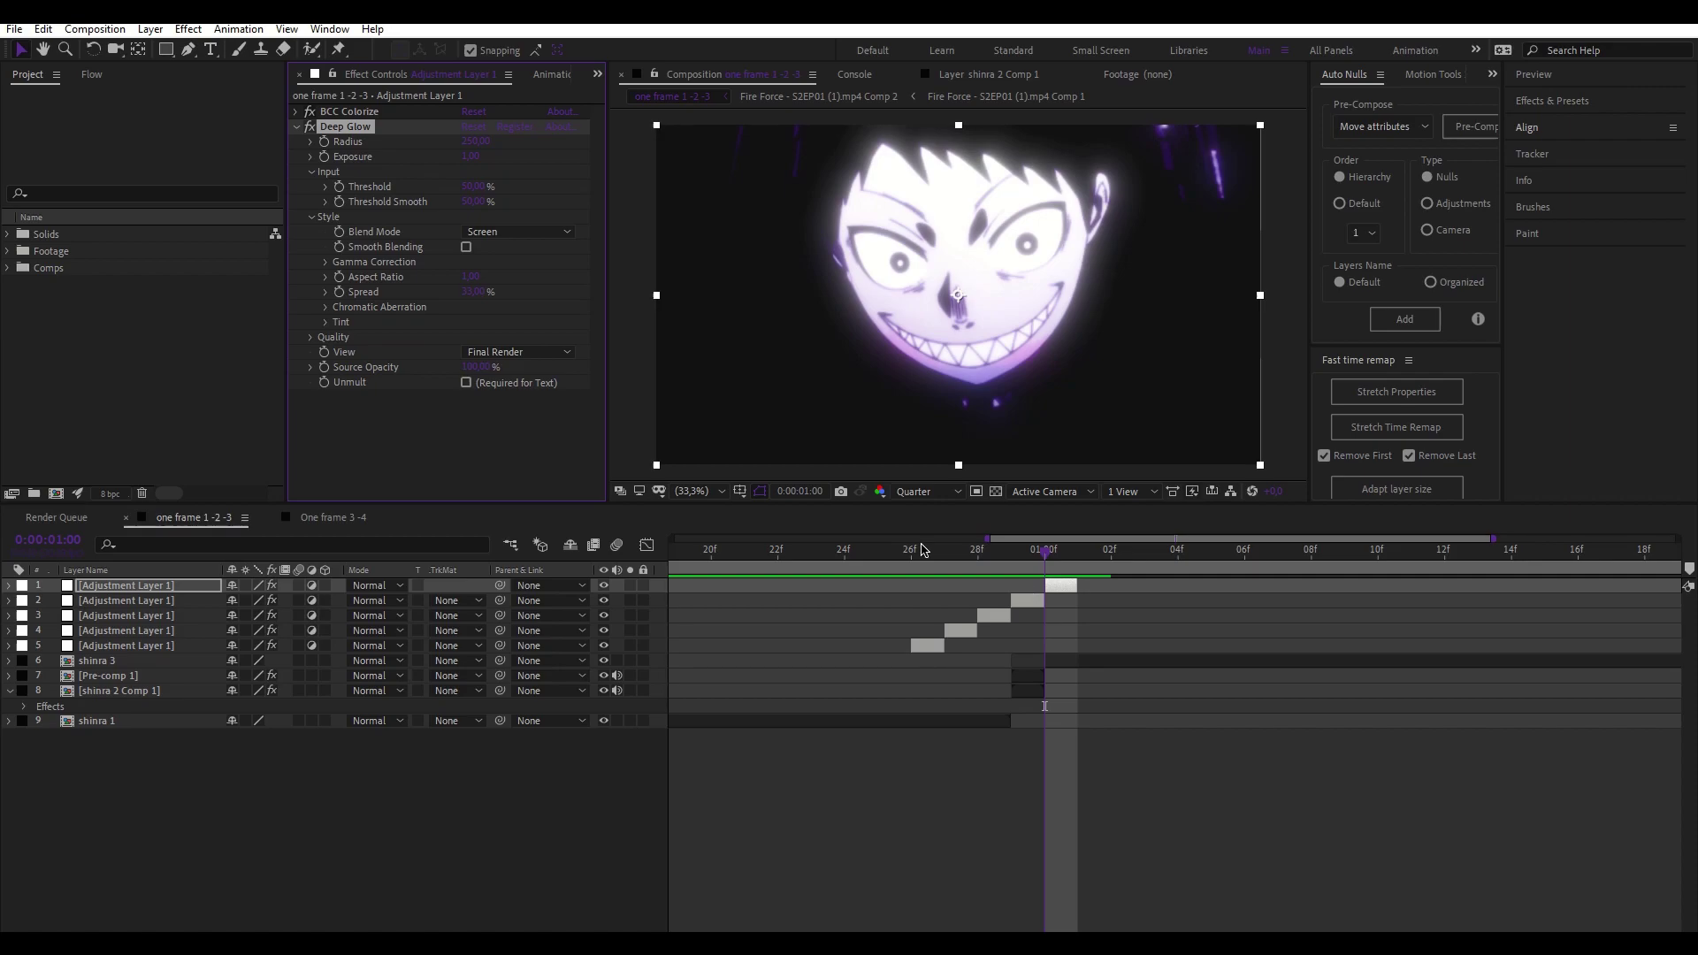
click(466, 384)
click(473, 156)
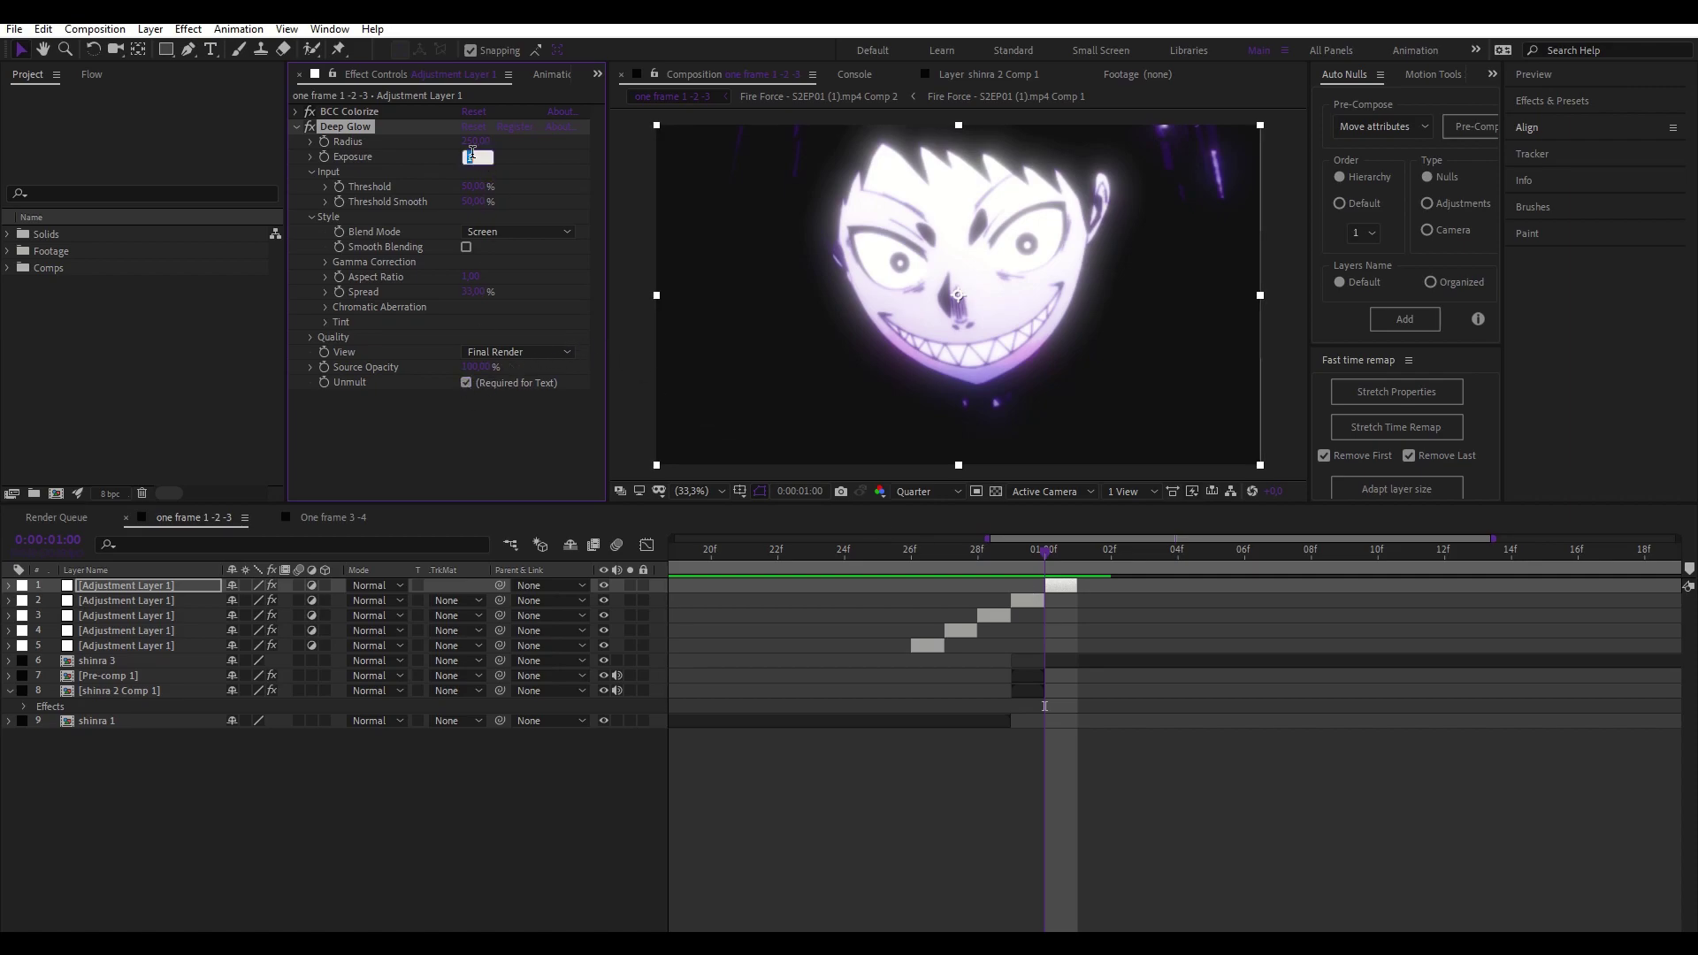
text(0,5)
key(Return)
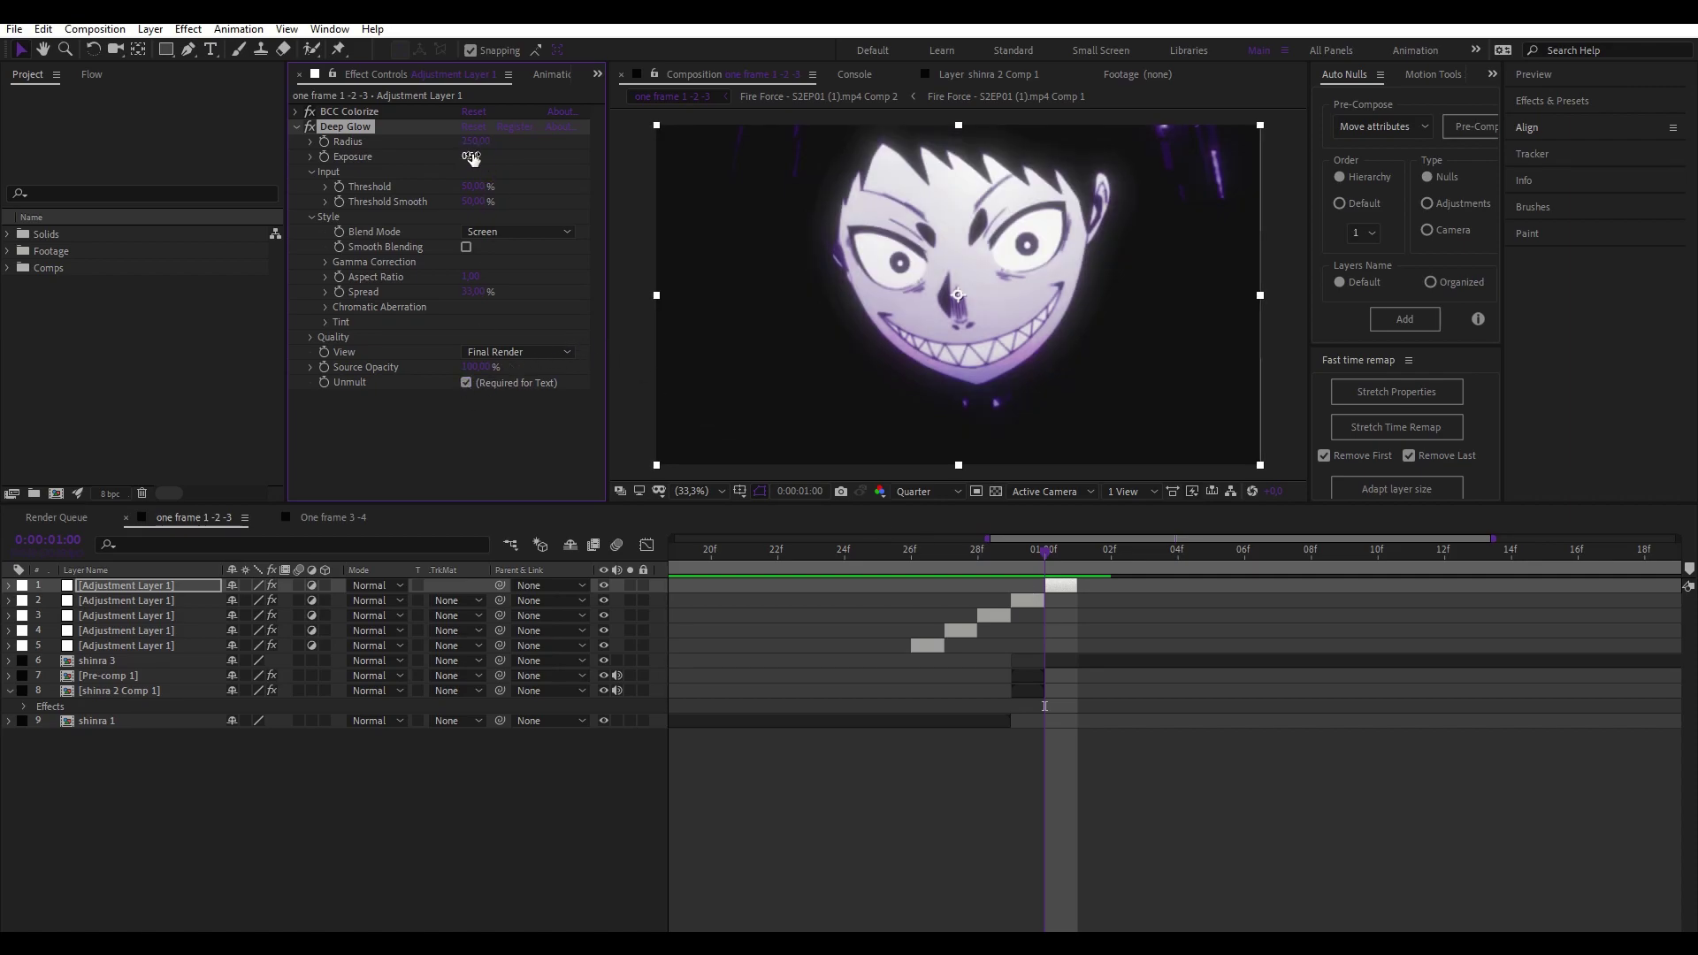
click(295, 129)
click(1230, 740)
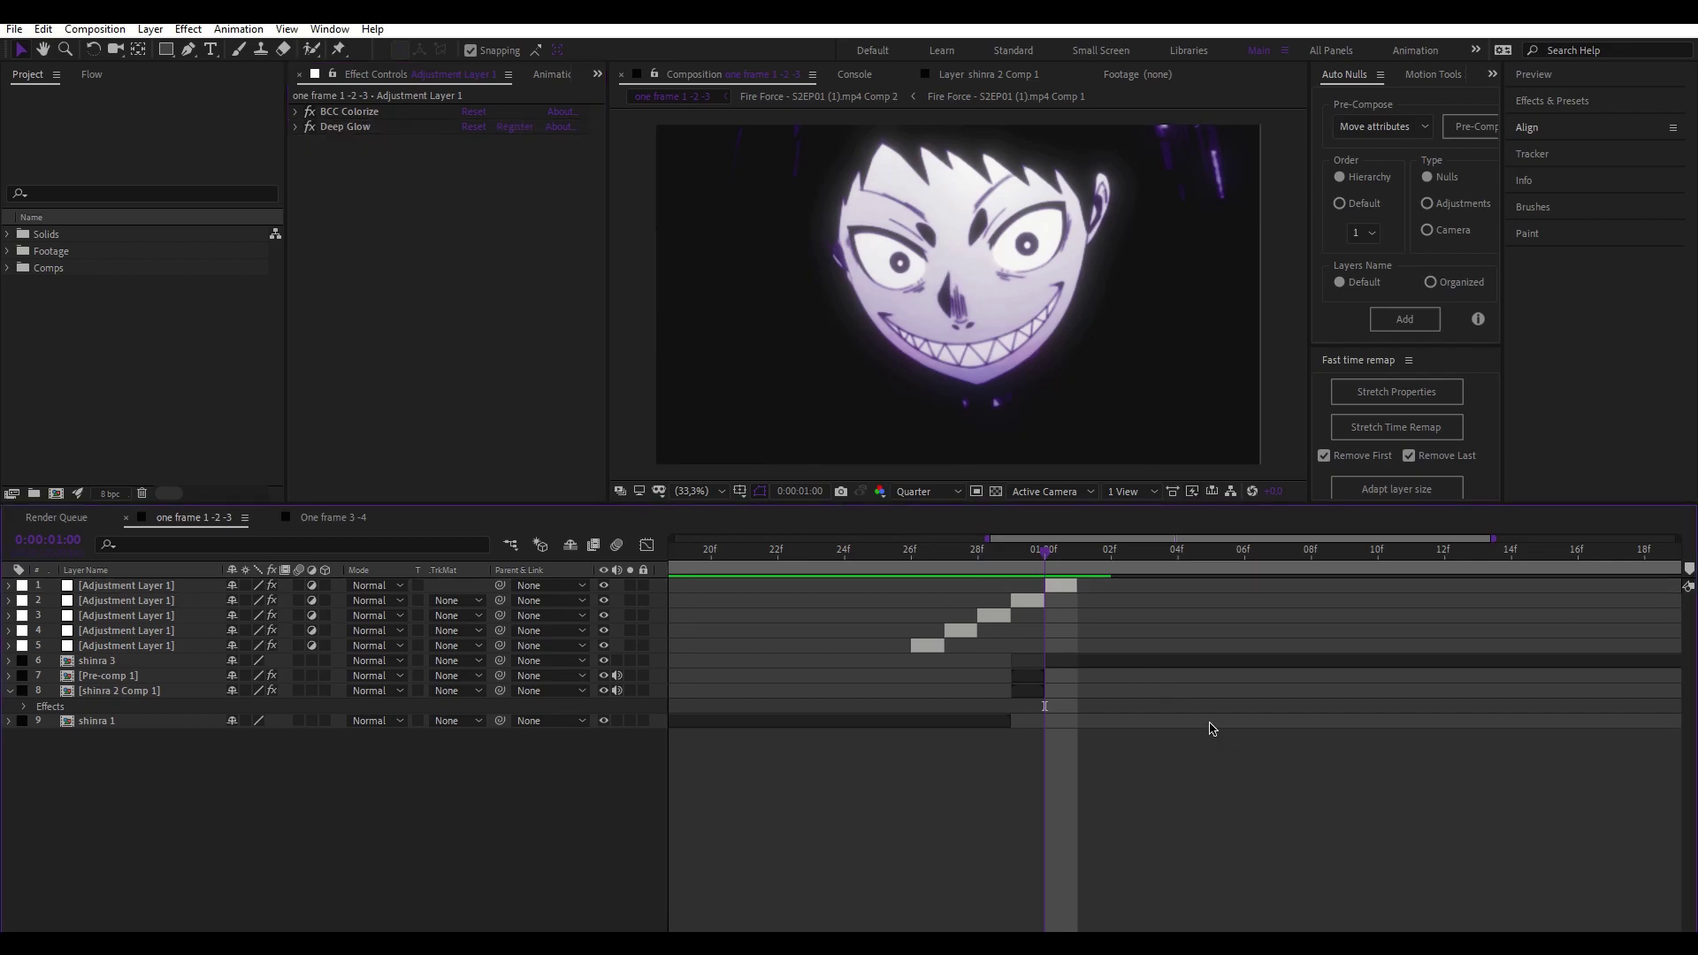
key(Page_Up)
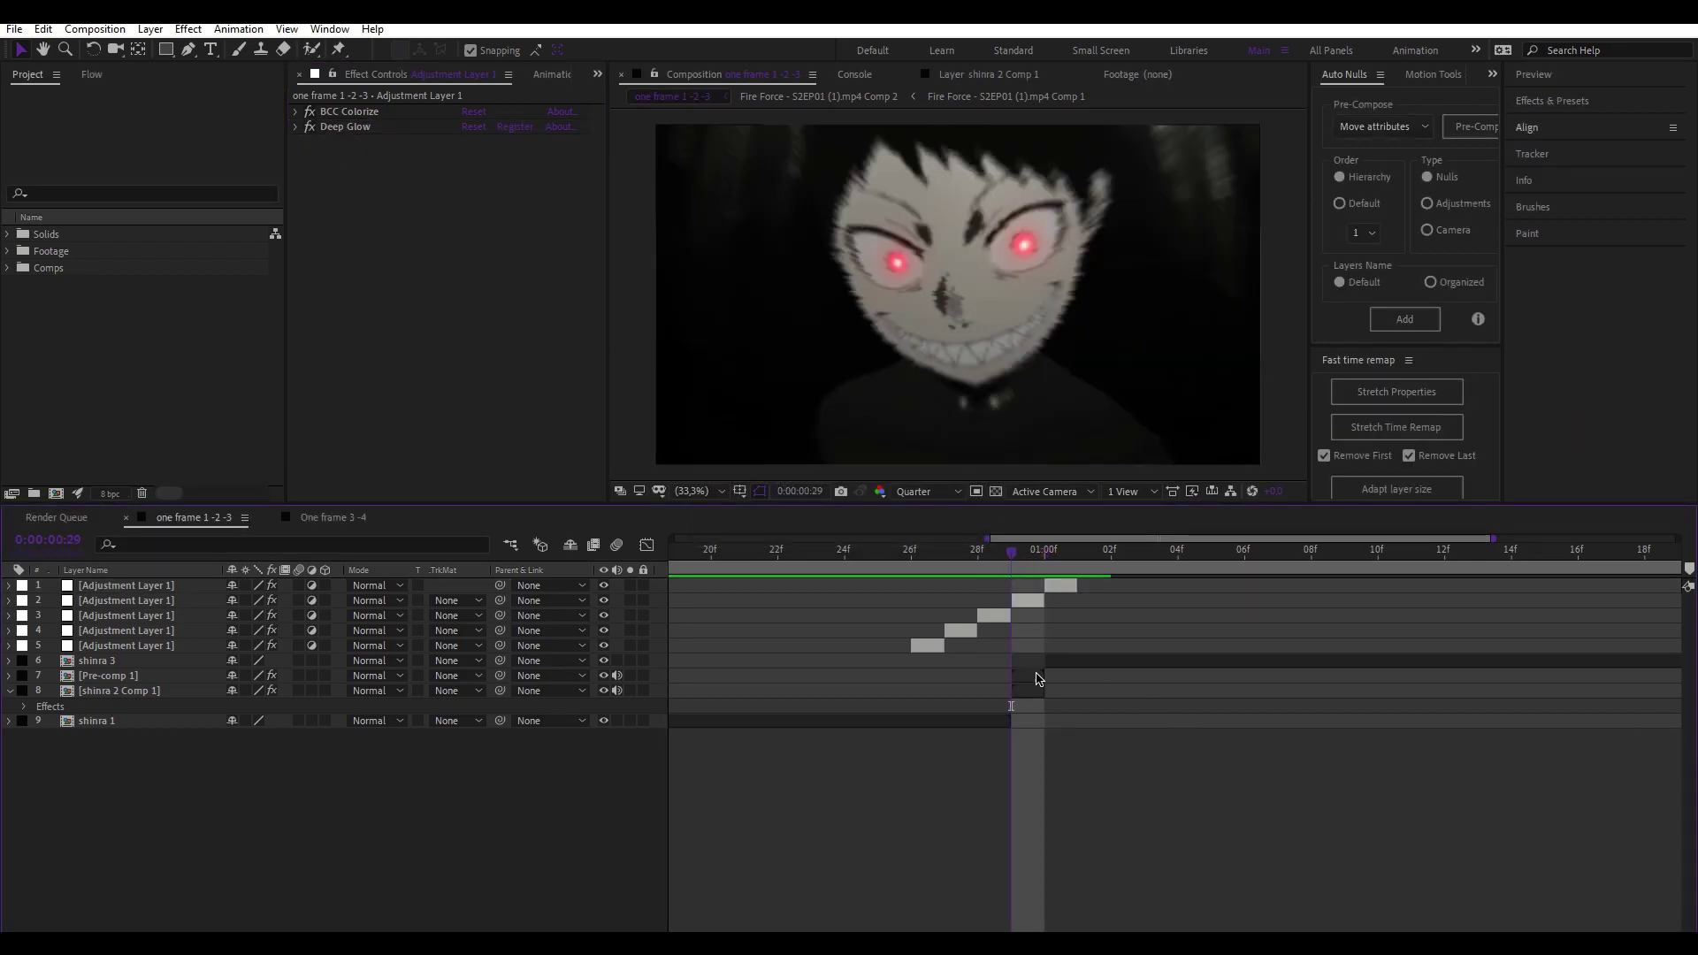
Step: Apply Tritone to Pre-comp 1 with purple 8A00FF midtones
click(1024, 682)
key(ctrl+space)
text(tritone)
key(Return)
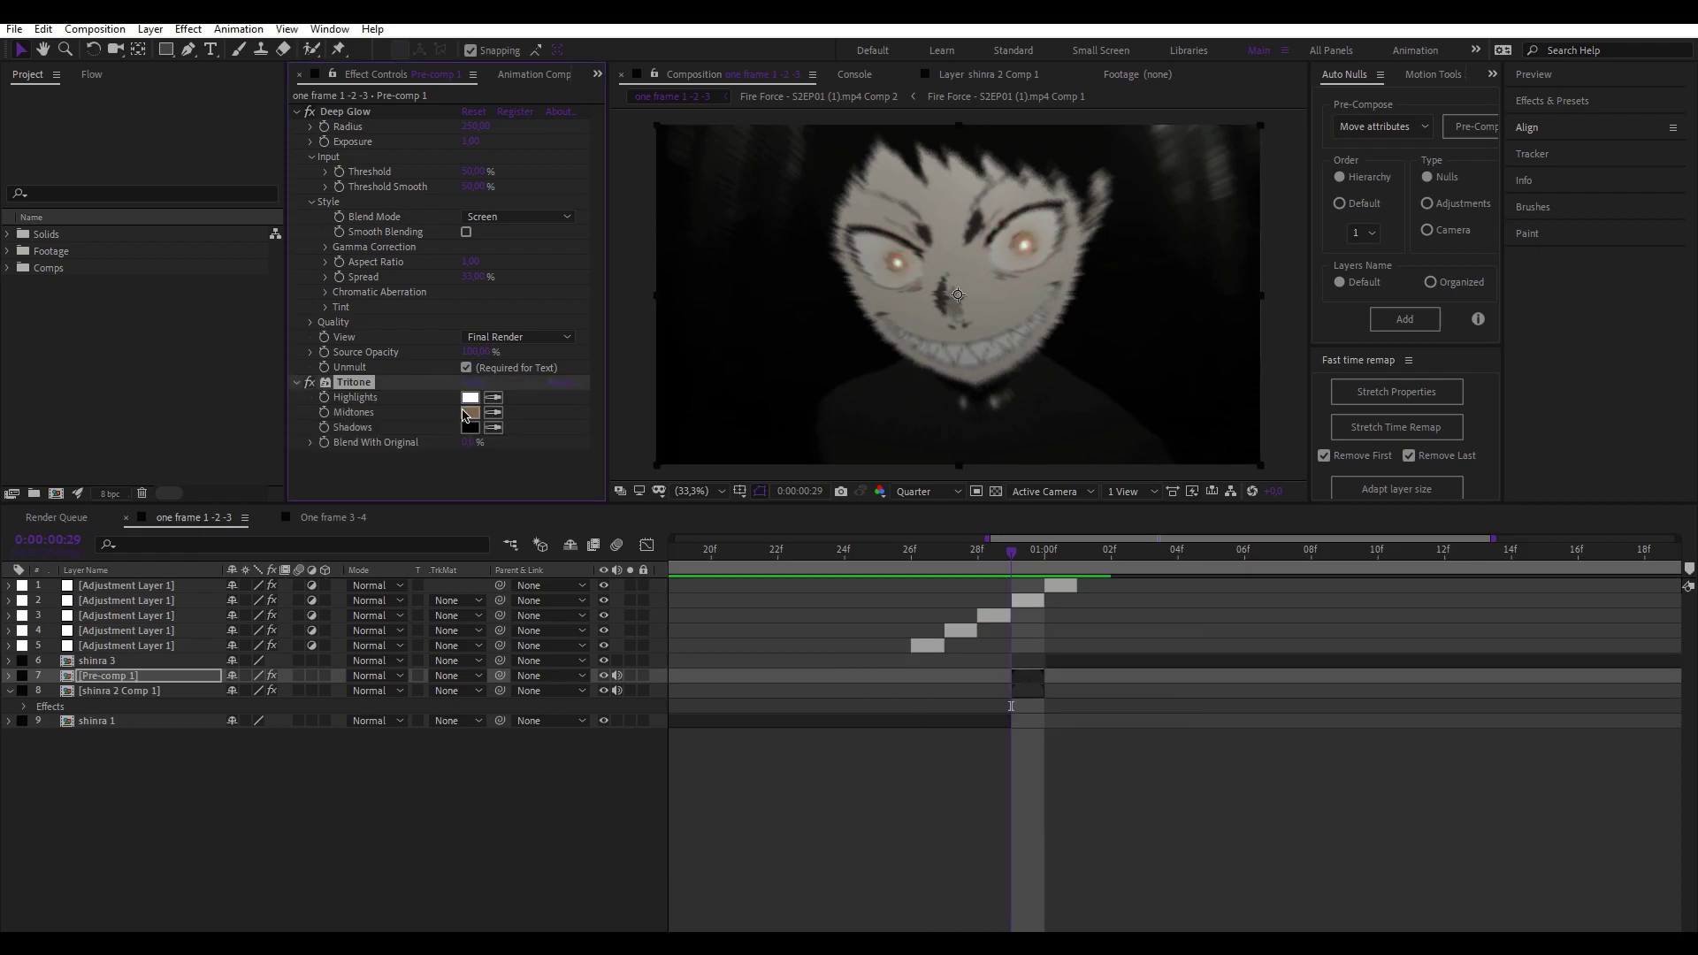
click(470, 412)
click(715, 492)
drag(569, 550, 714, 393)
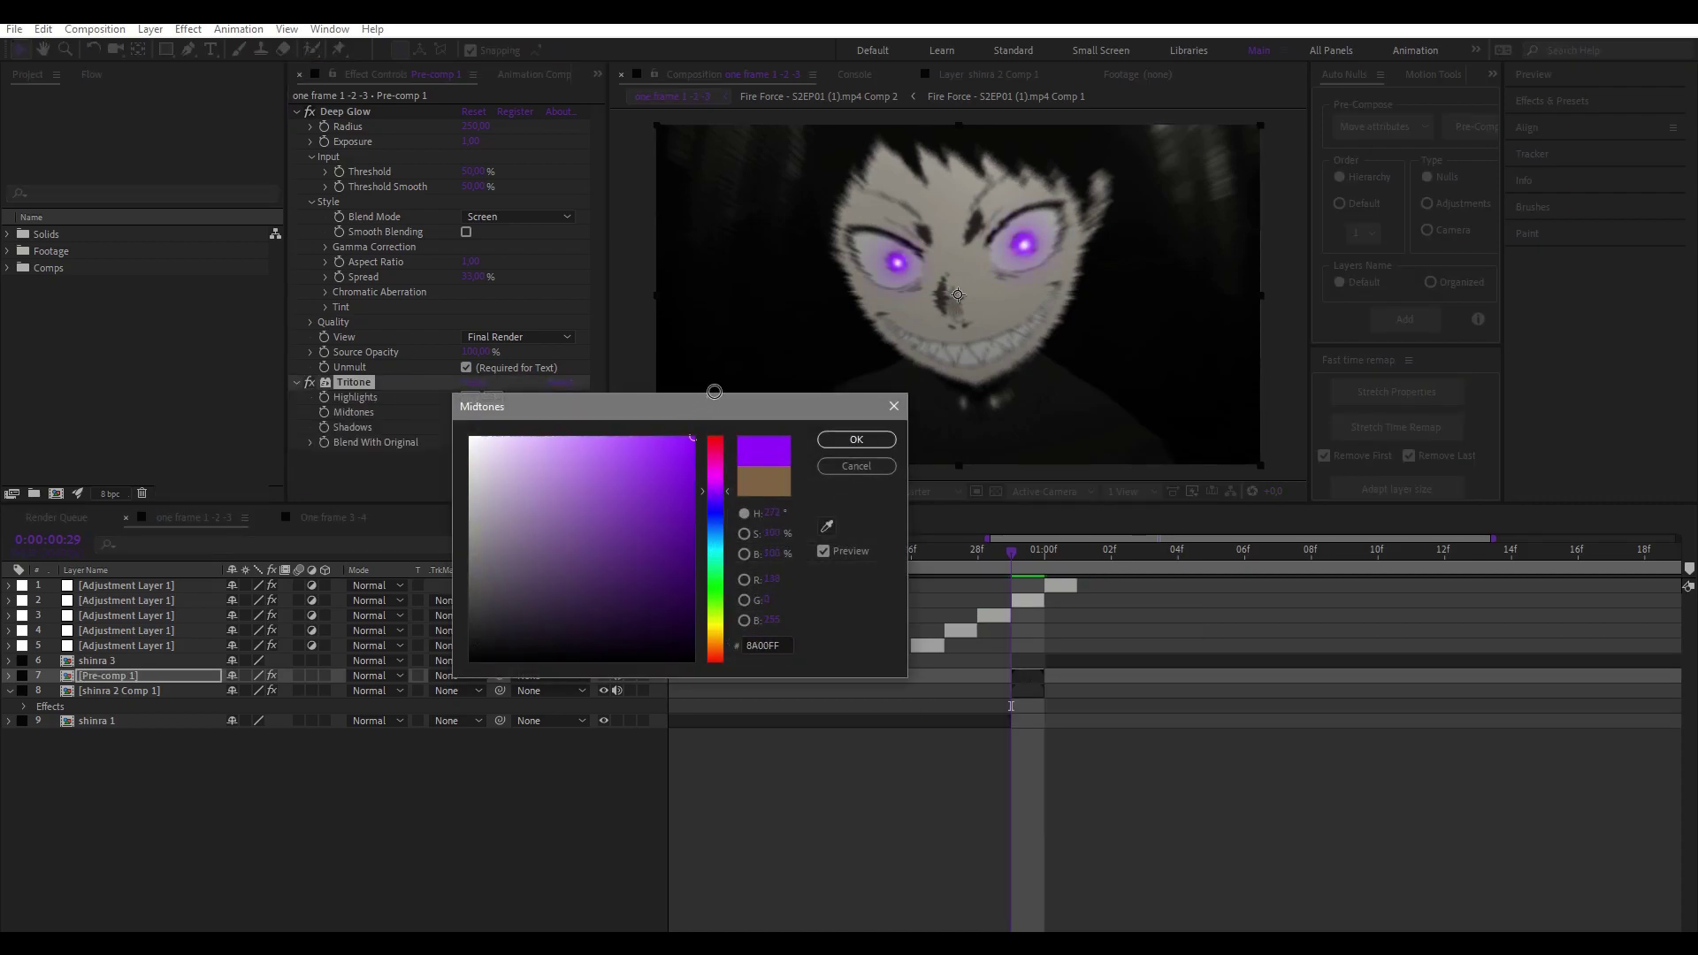
click(856, 439)
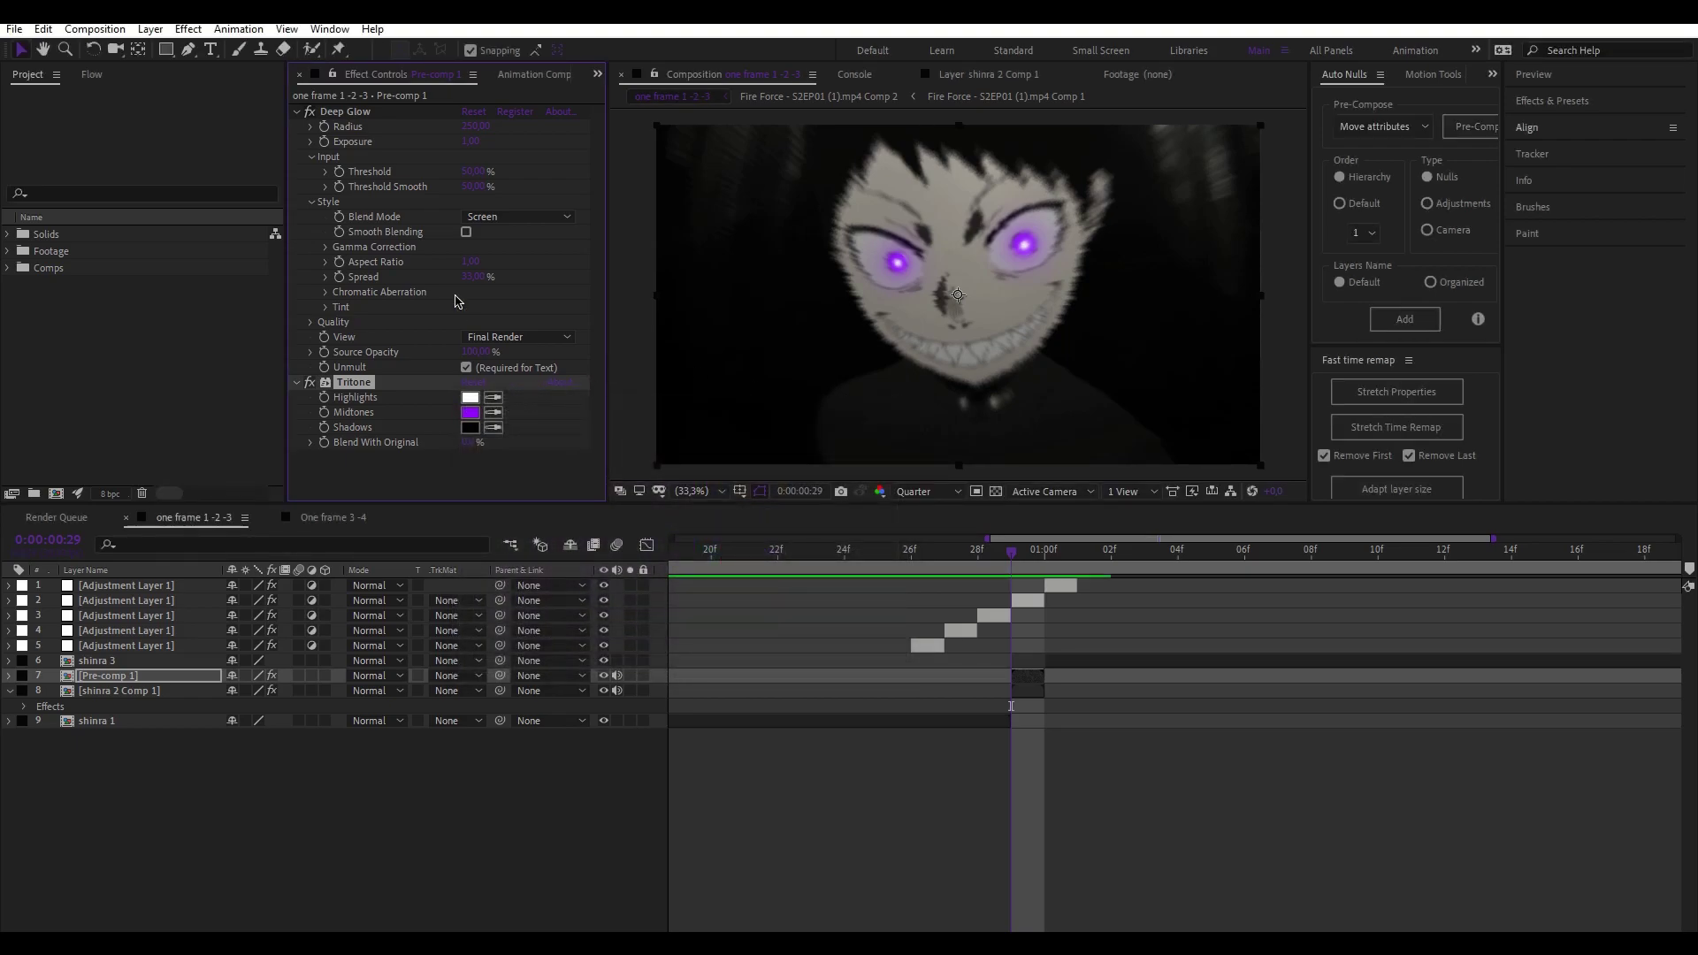
Step: Adjust Pre-comp 1's Deep Glow exposure to 1 and collapse its effect settings
drag(474, 172, 454, 183)
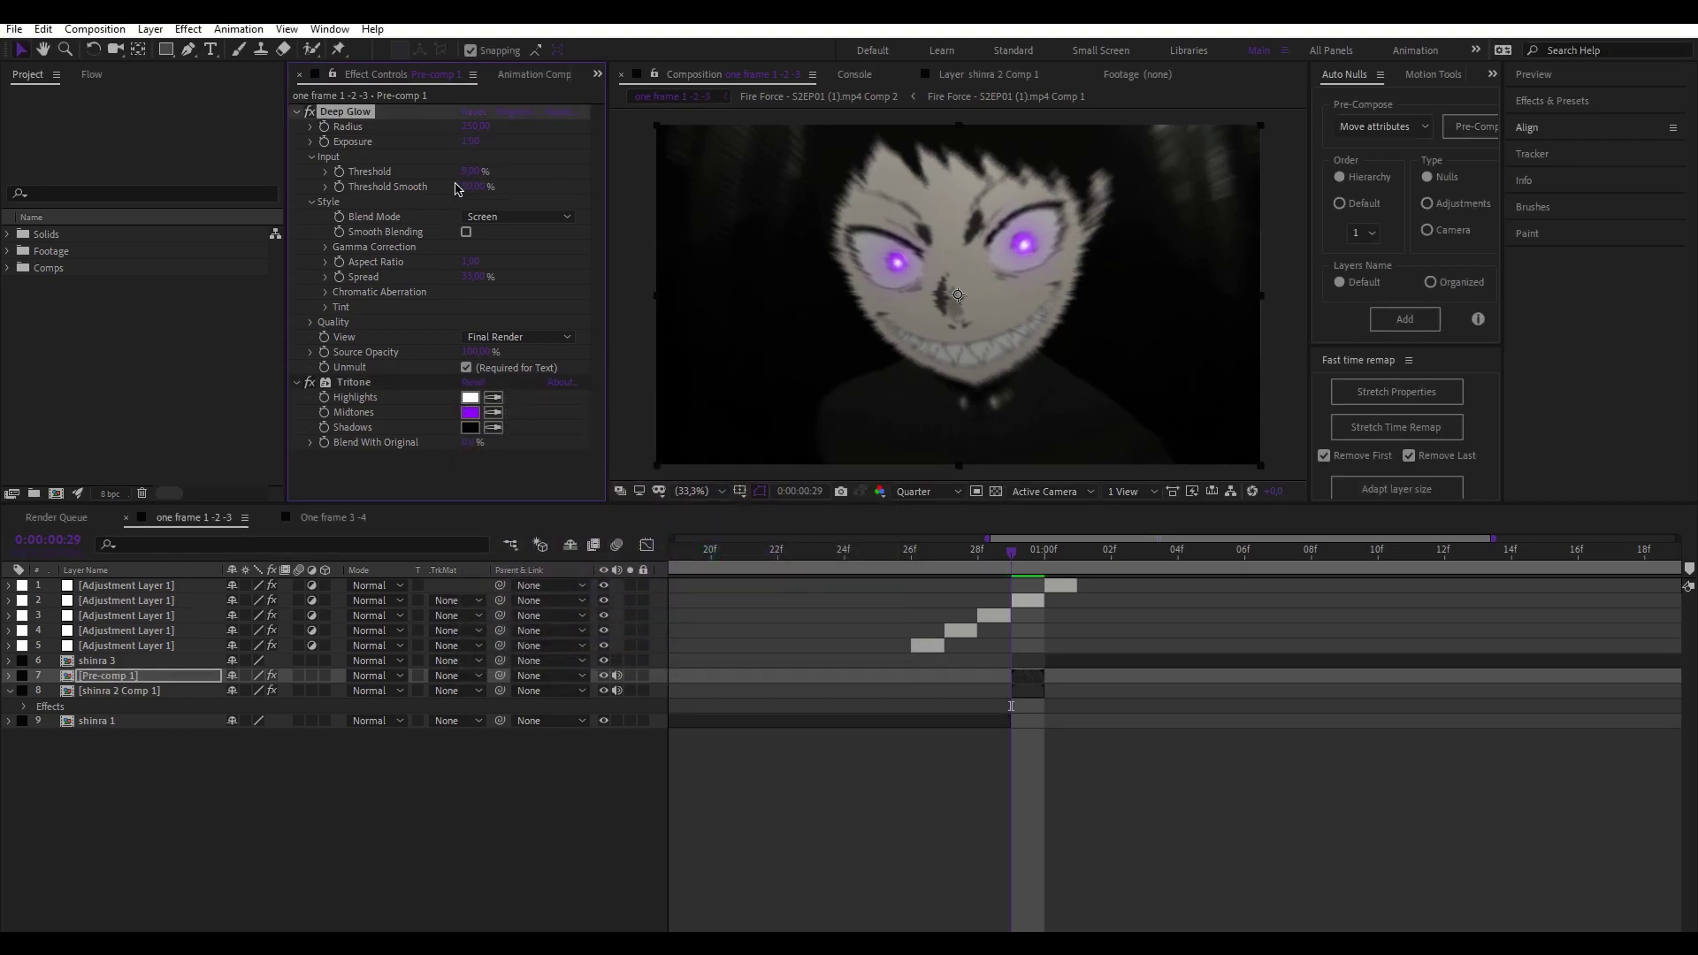
key(ctrl+z)
click(471, 142)
text(3)
key(Return)
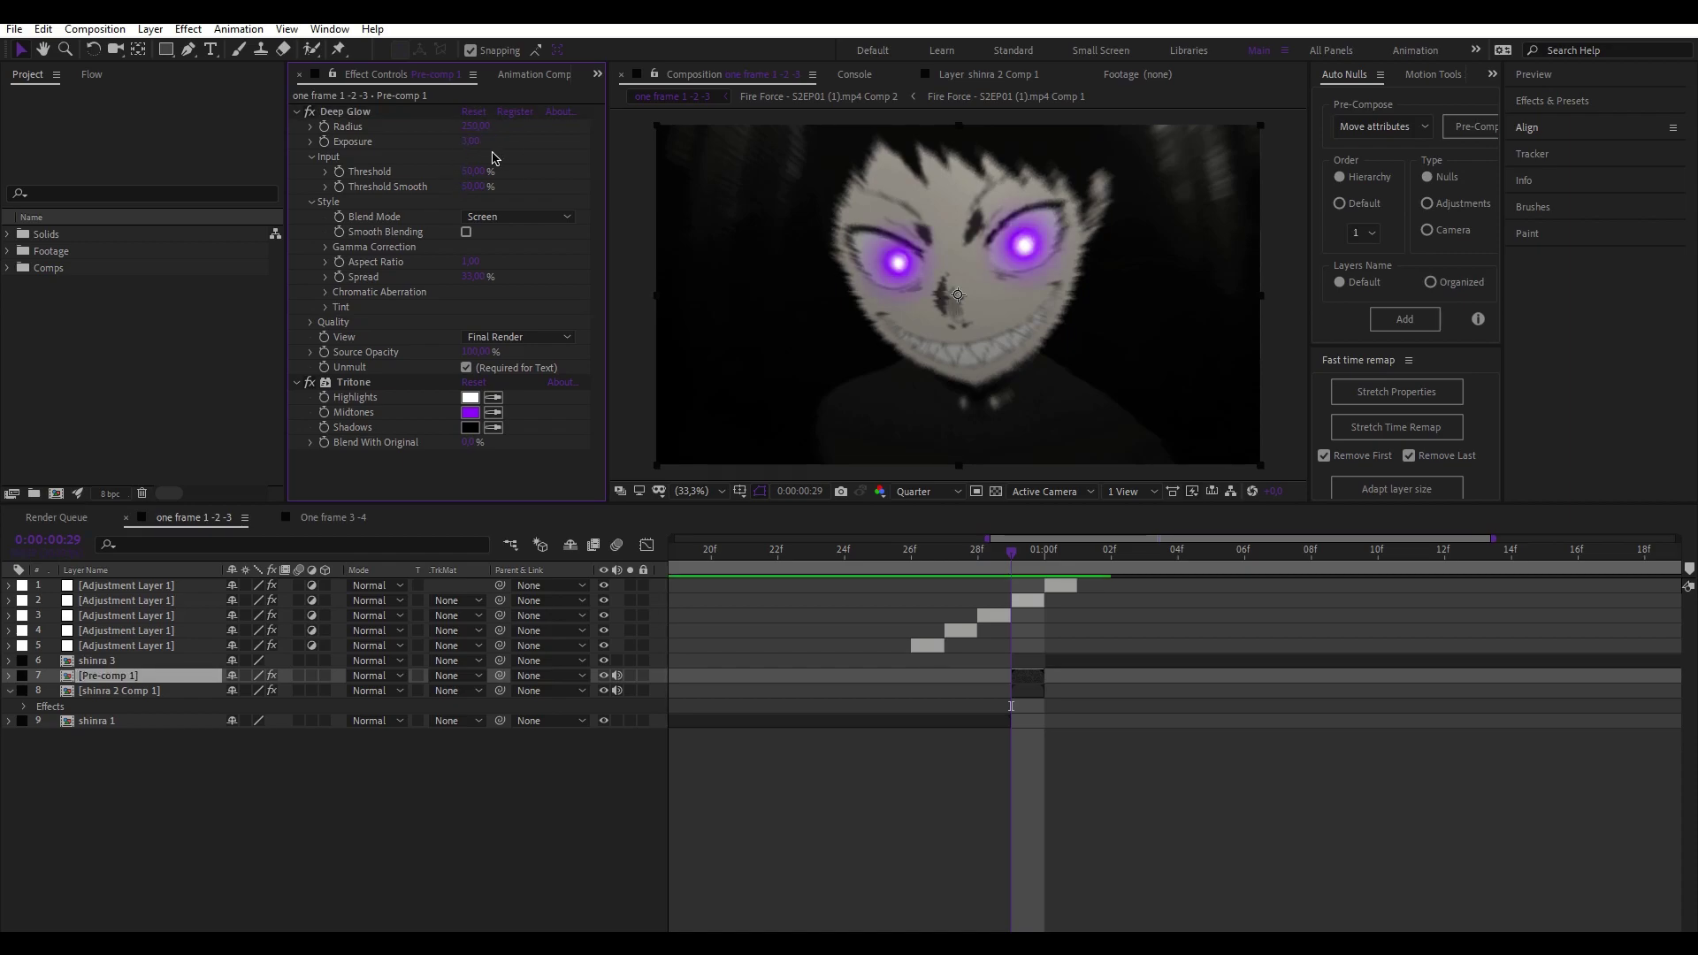
key(ctrl+z)
key(ctrl+z)
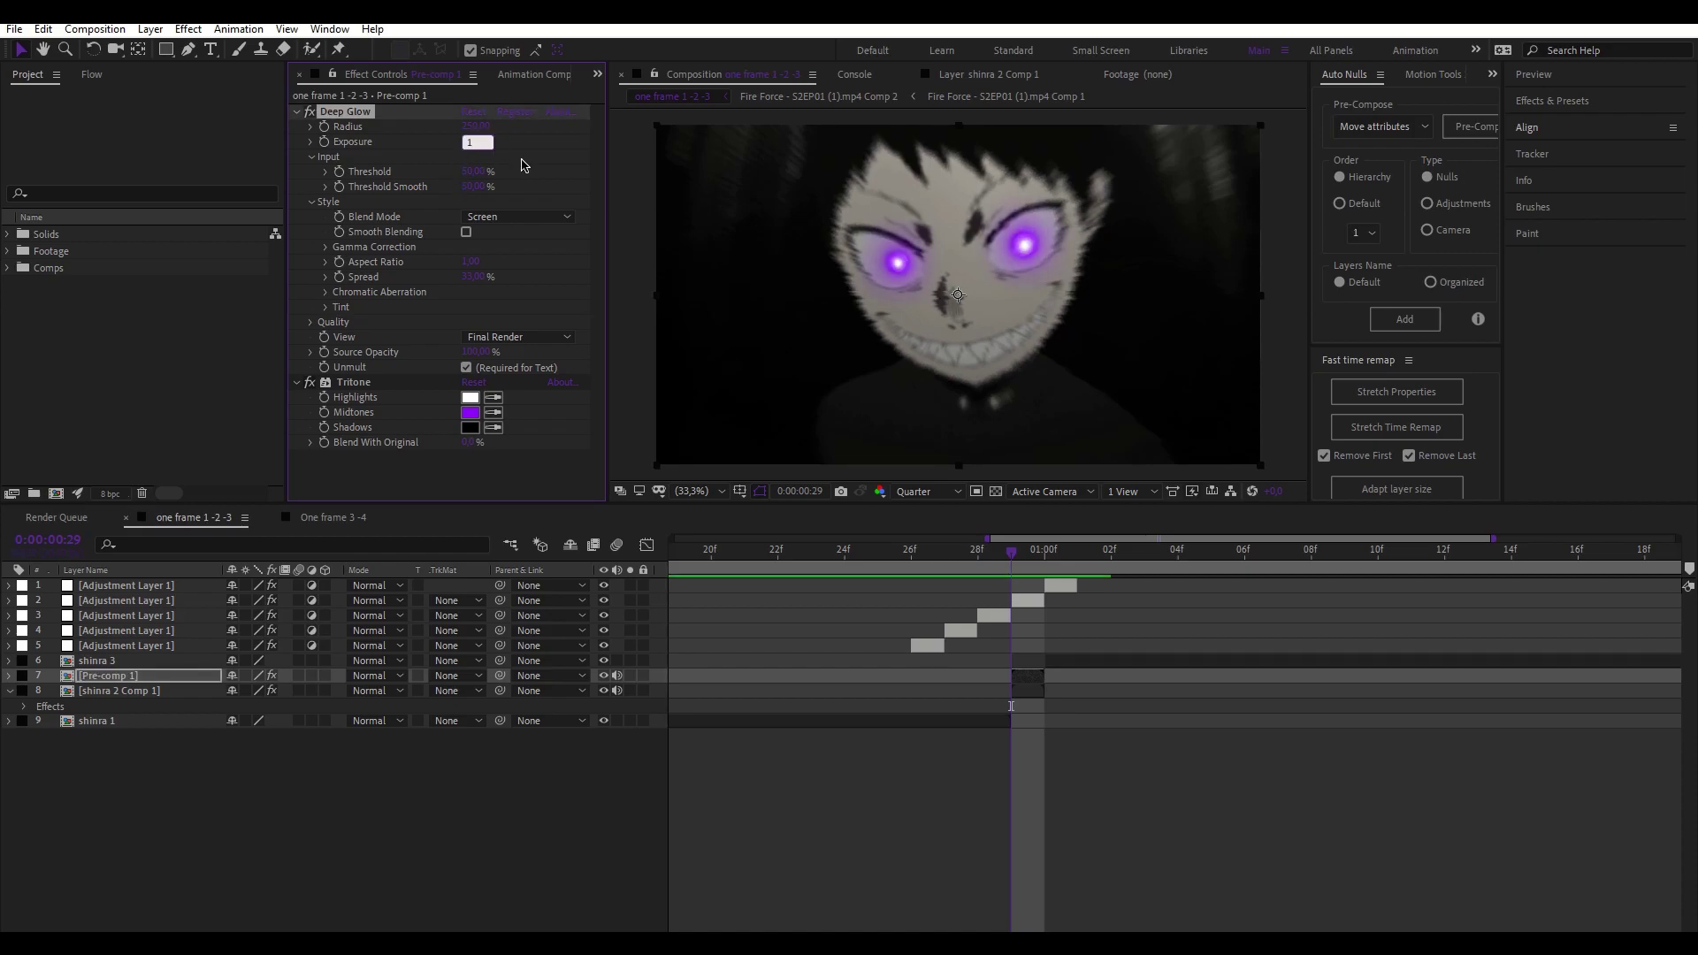
click(296, 117)
click(297, 126)
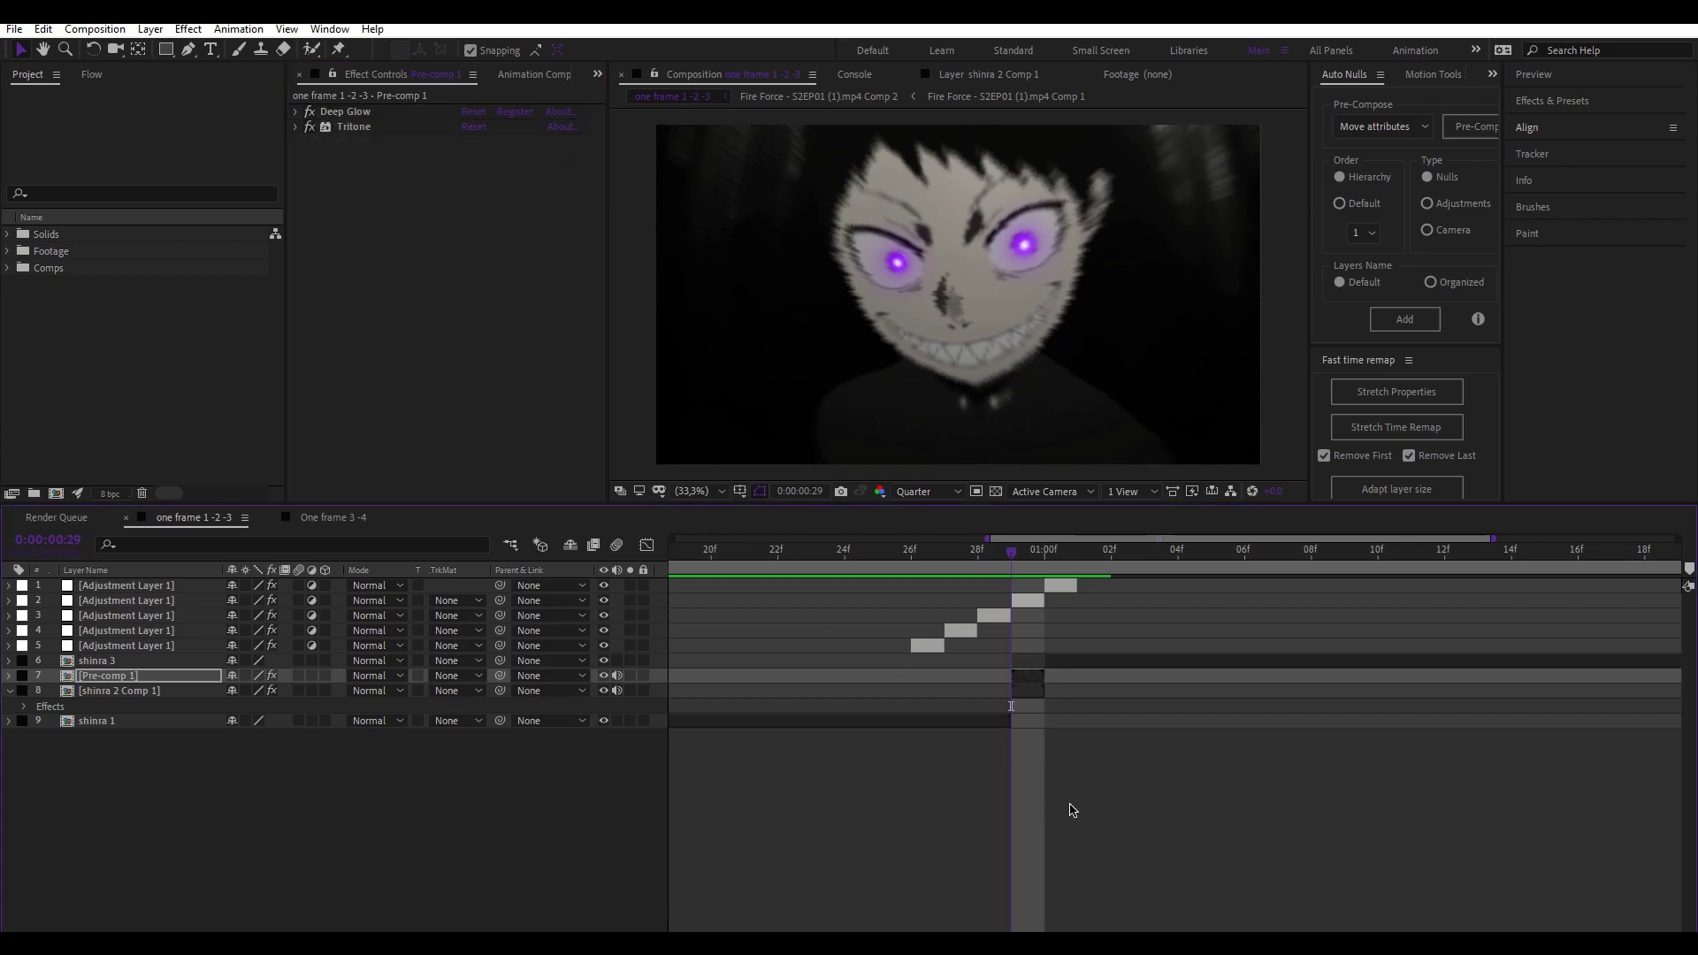
click(1071, 804)
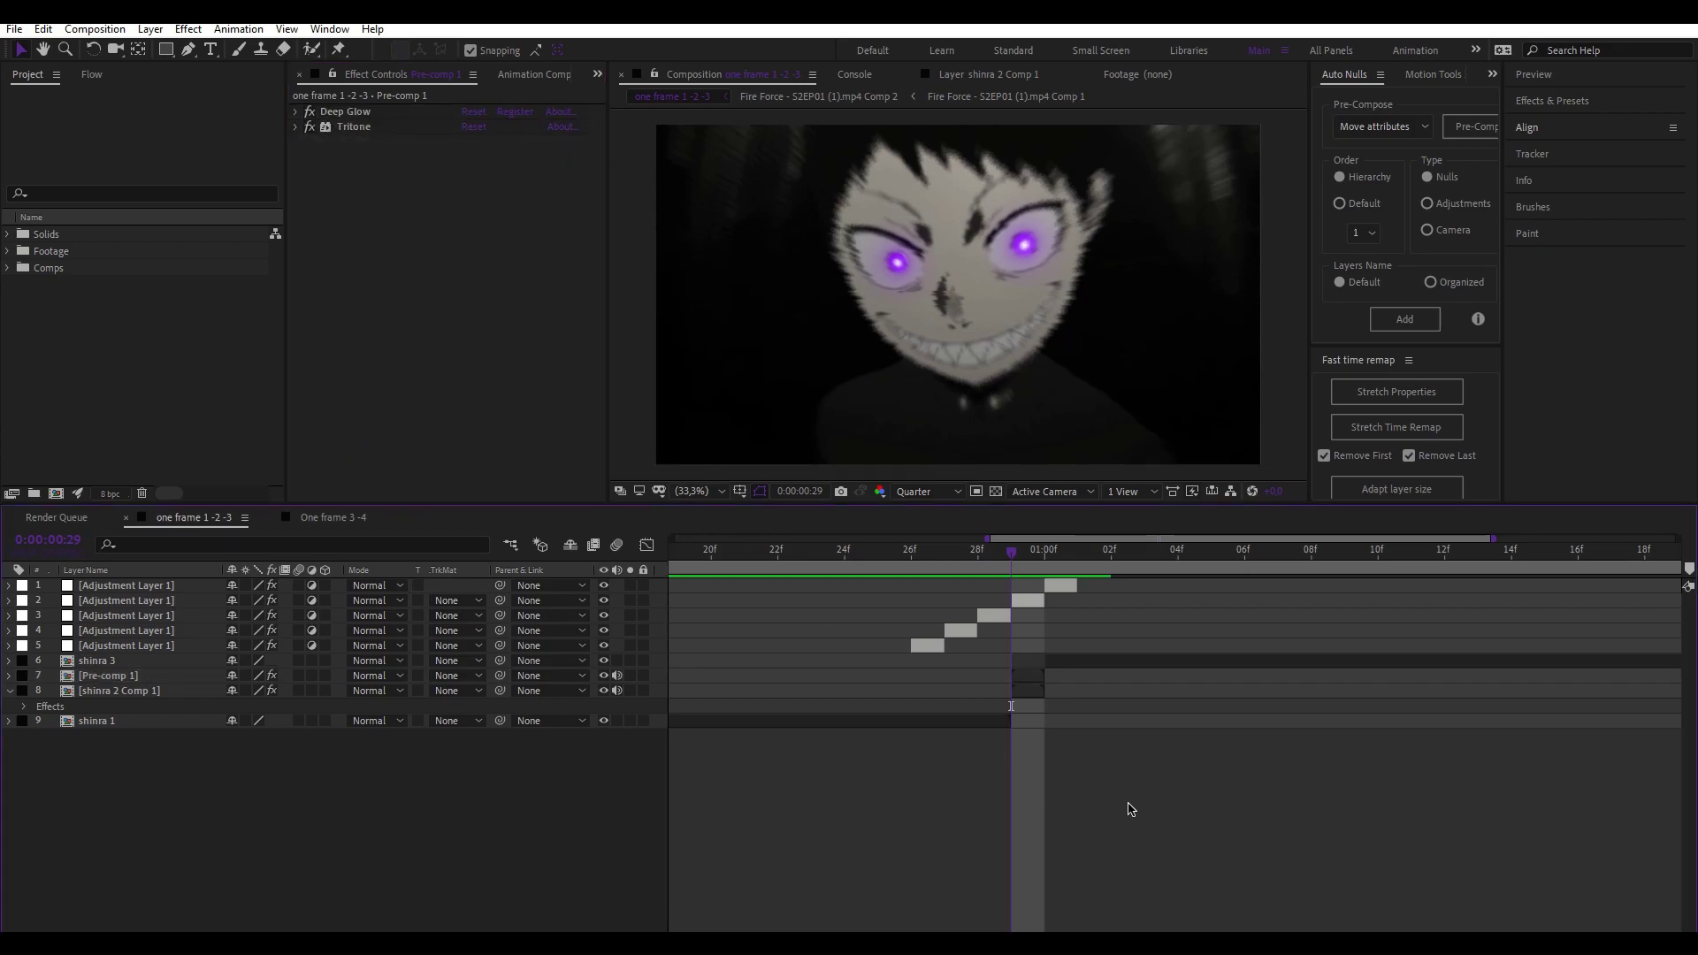
Step: Darken shinra 2 Comp 1 by setting its Exposure effect to -1.38
click(1033, 695)
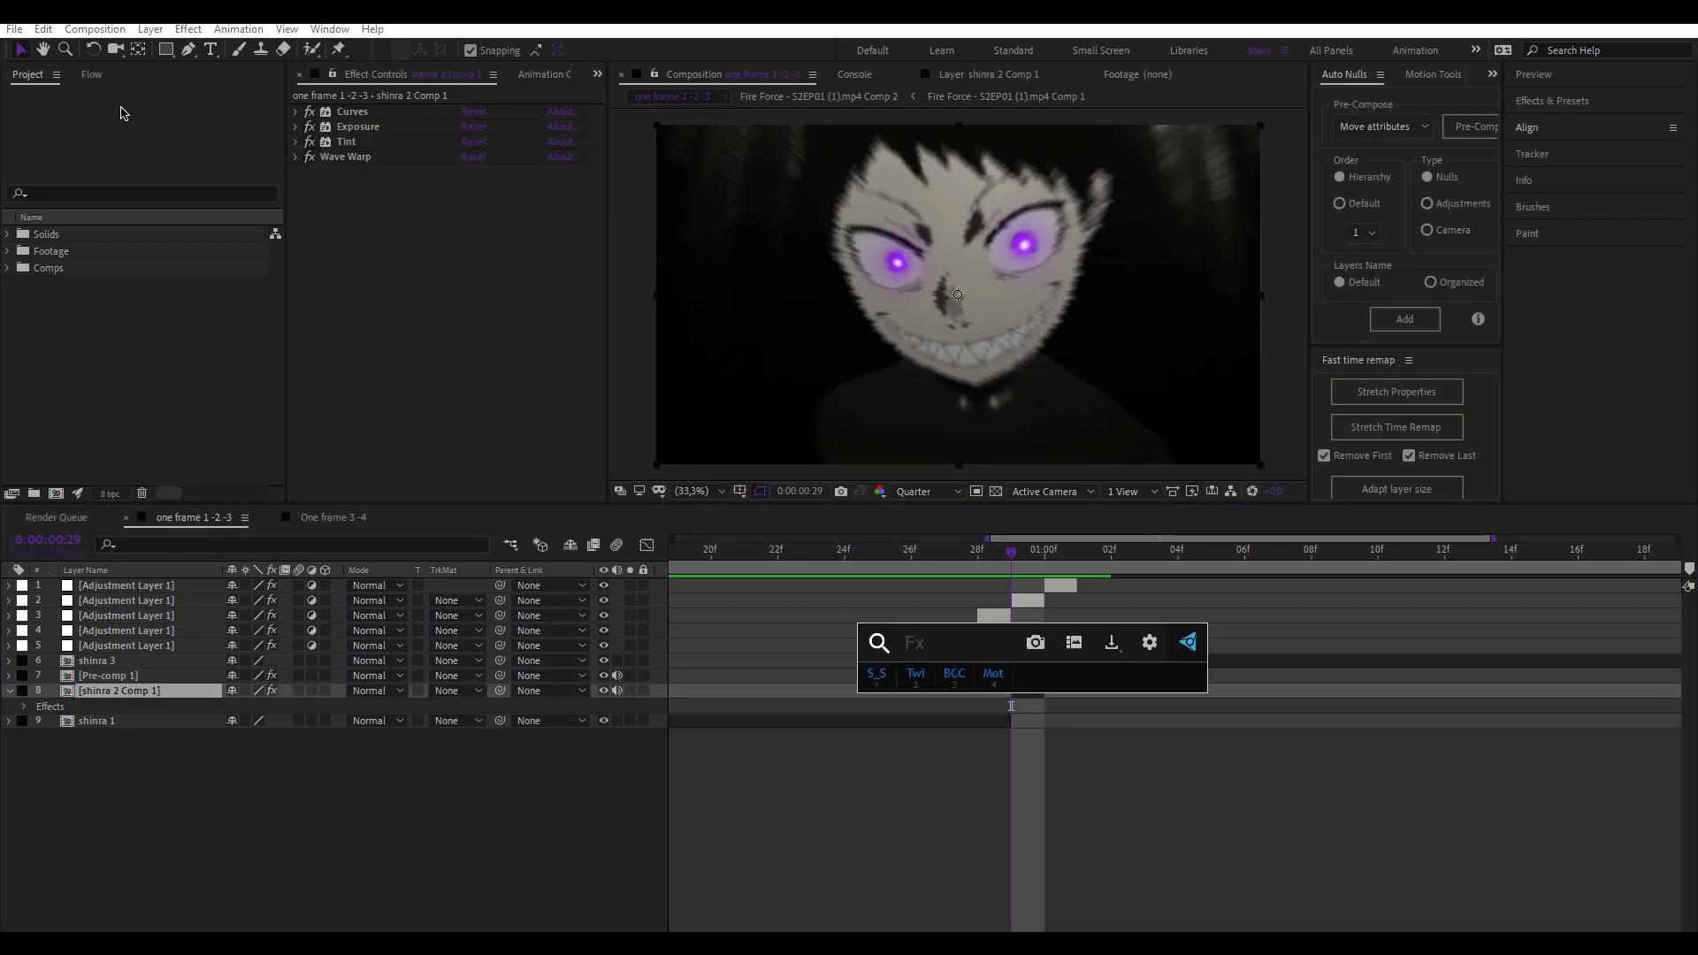
click(305, 112)
click(297, 127)
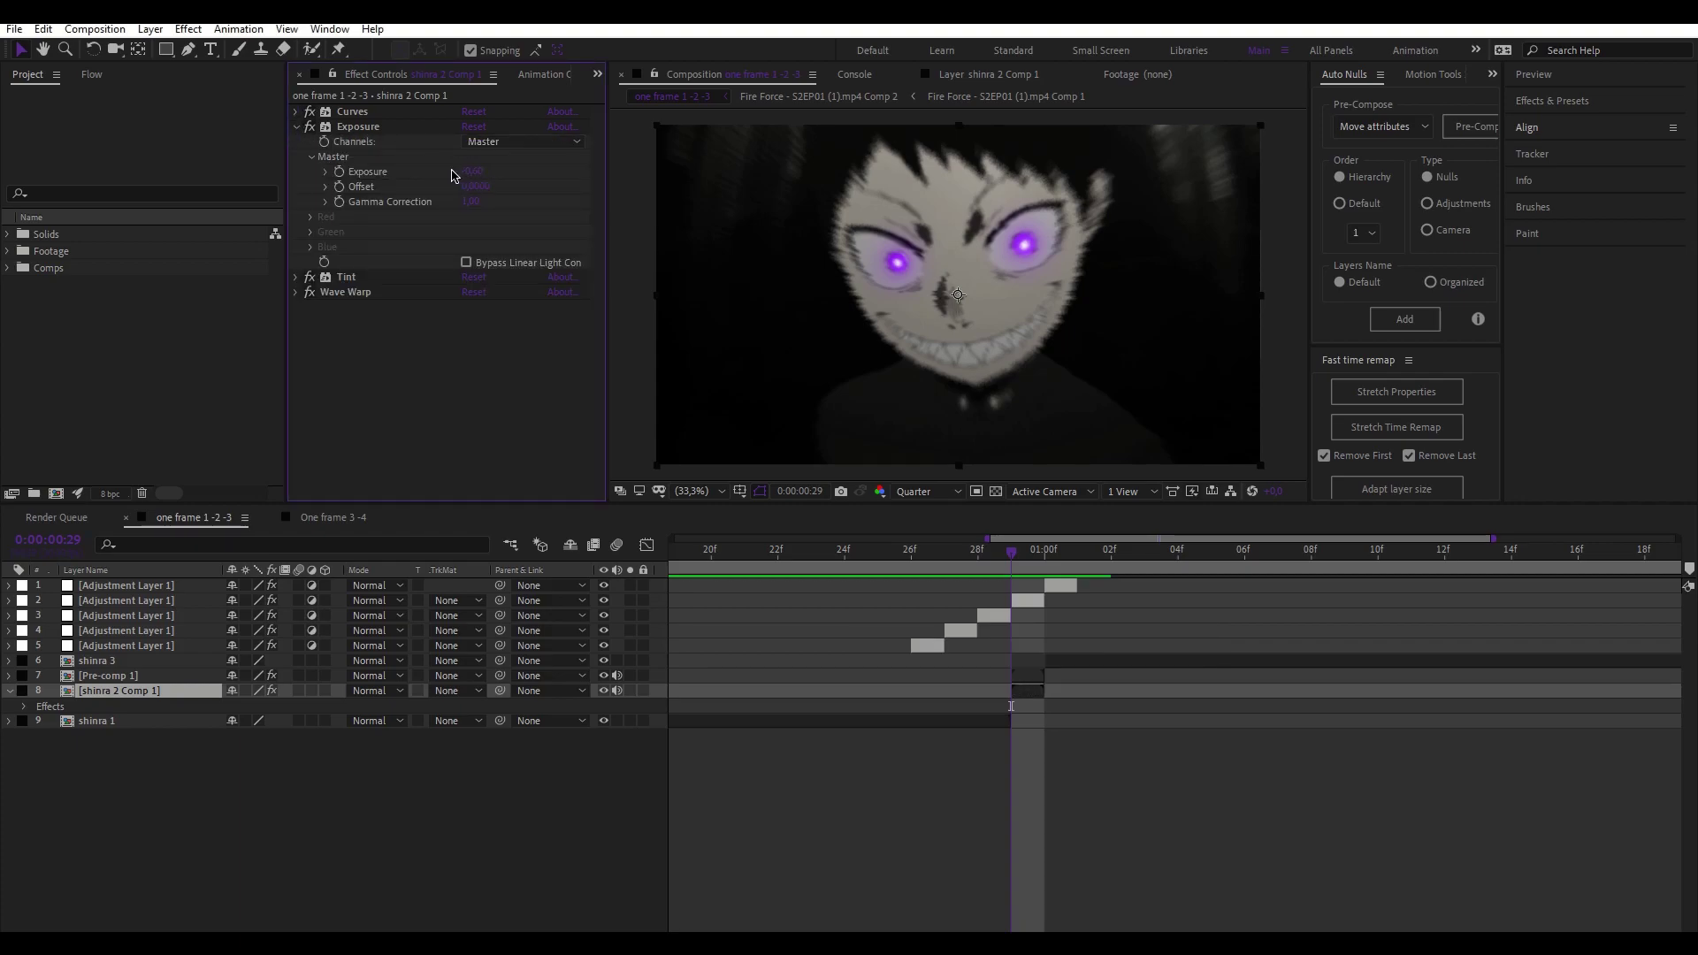
drag(458, 172, 405, 172)
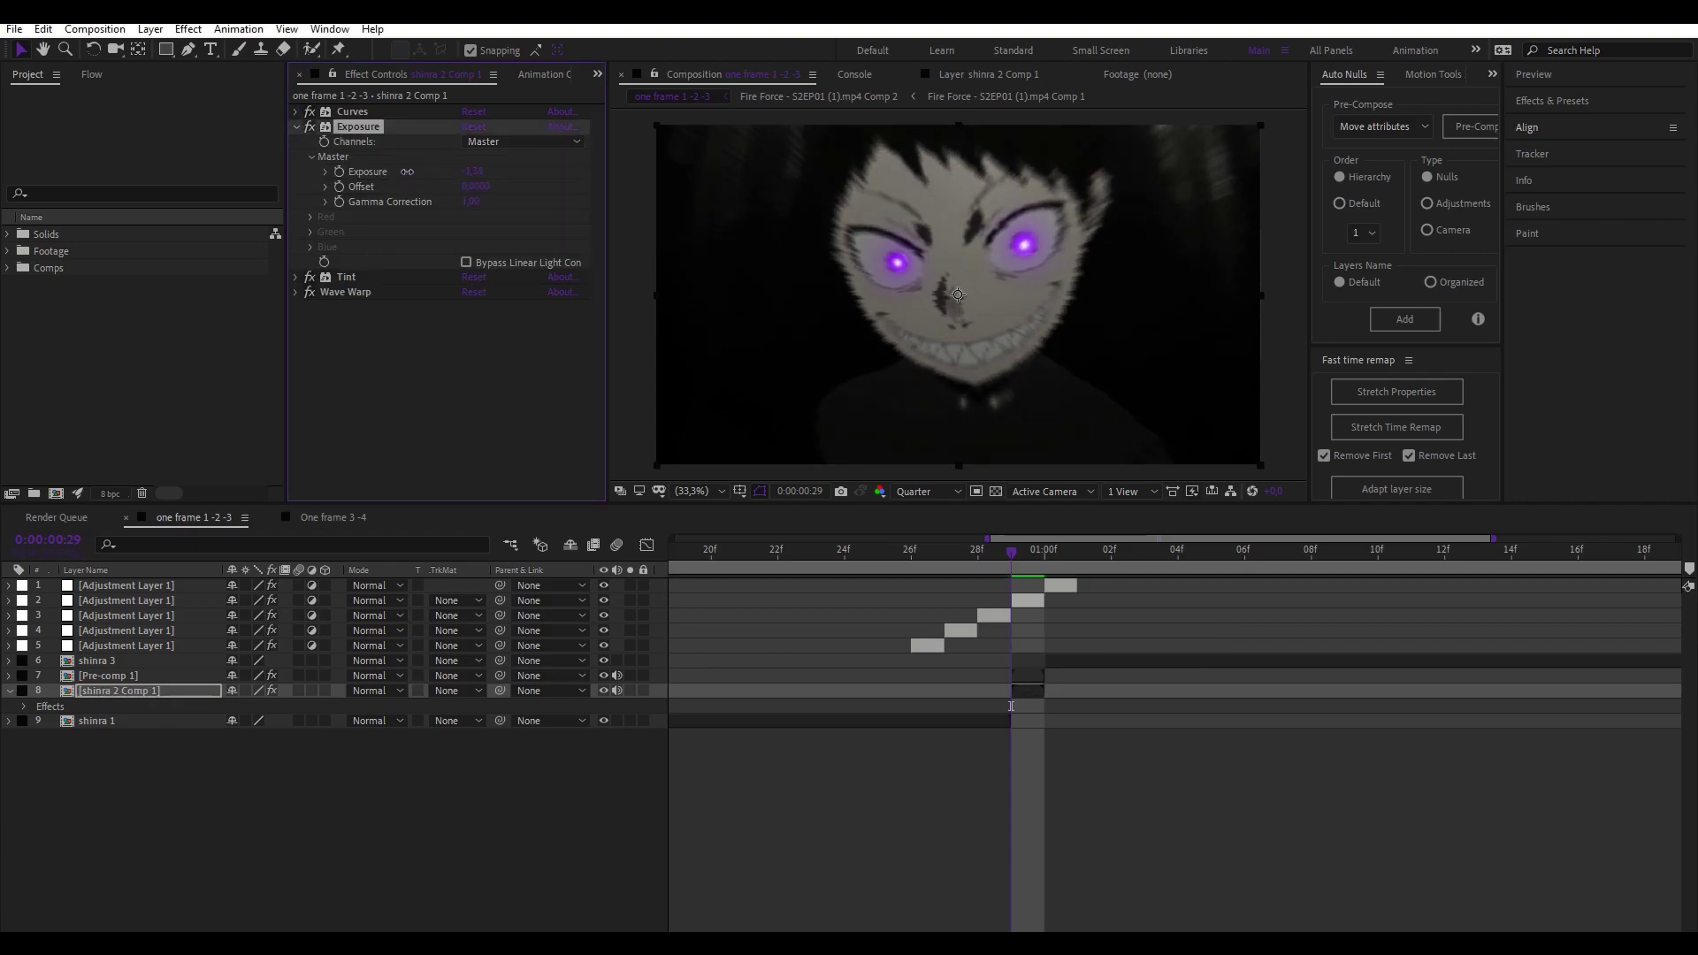
click(297, 127)
Step: Save the project and return to an earlier, unaffected frame
click(436, 405)
click(1065, 800)
key(ctrl+s)
click(810, 551)
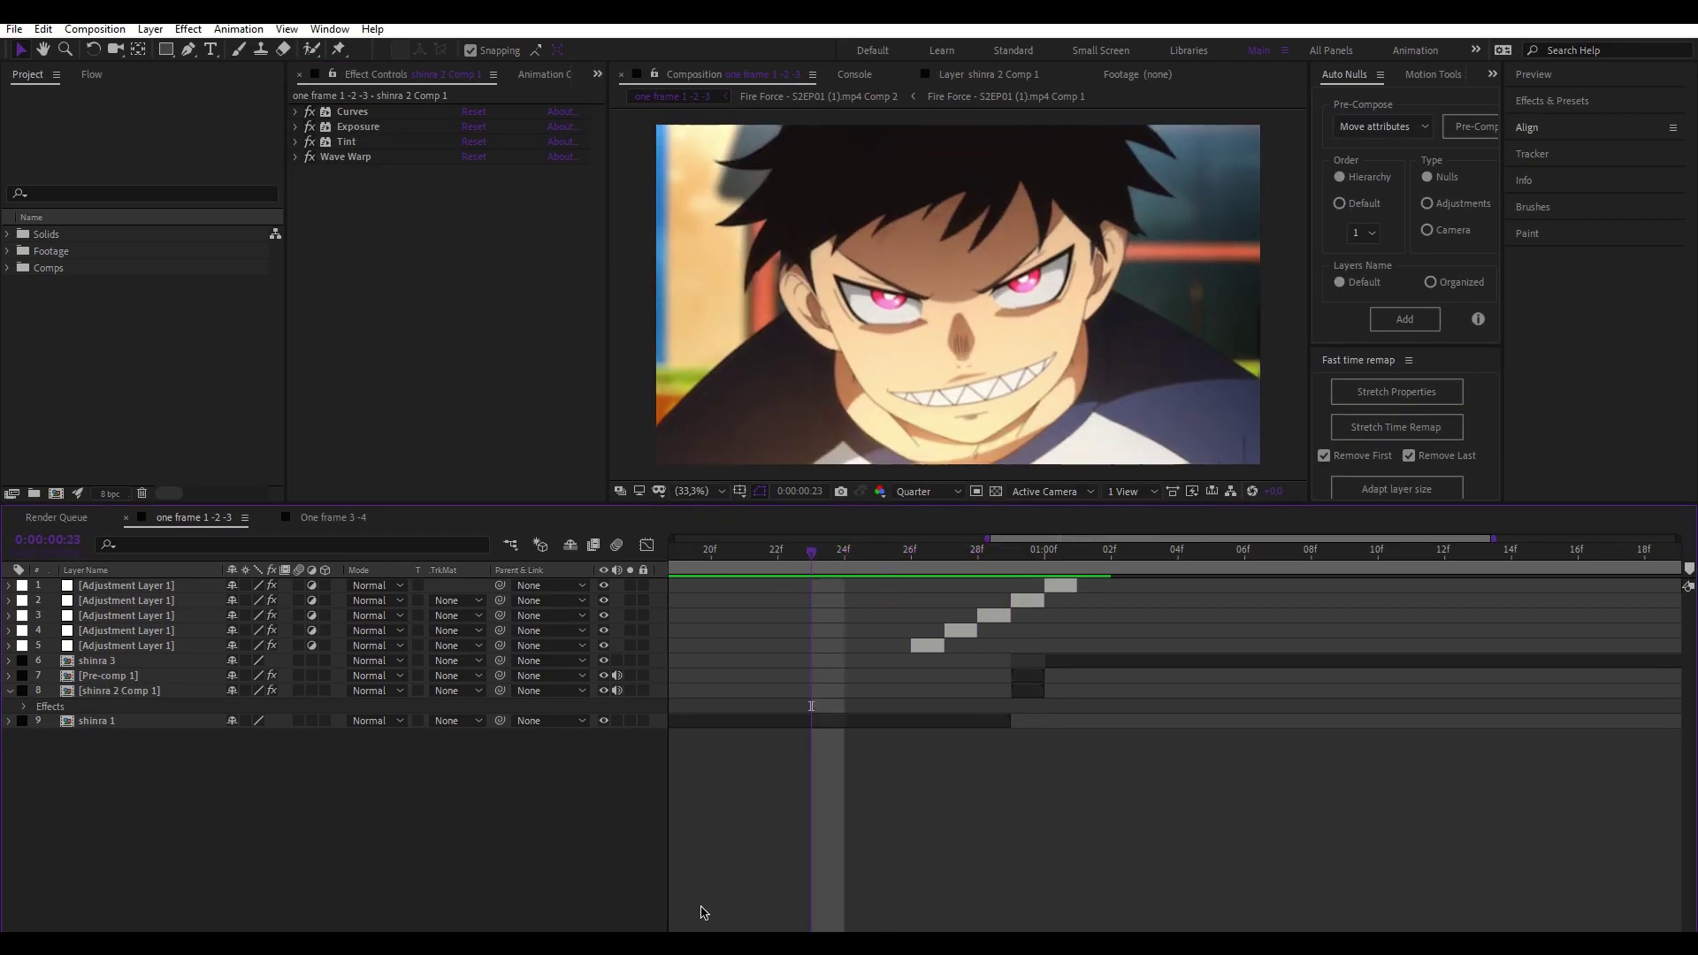
Step: Preview the composition from the start, then from frame 29
key(minus)
drag(1149, 579, 1178, 554)
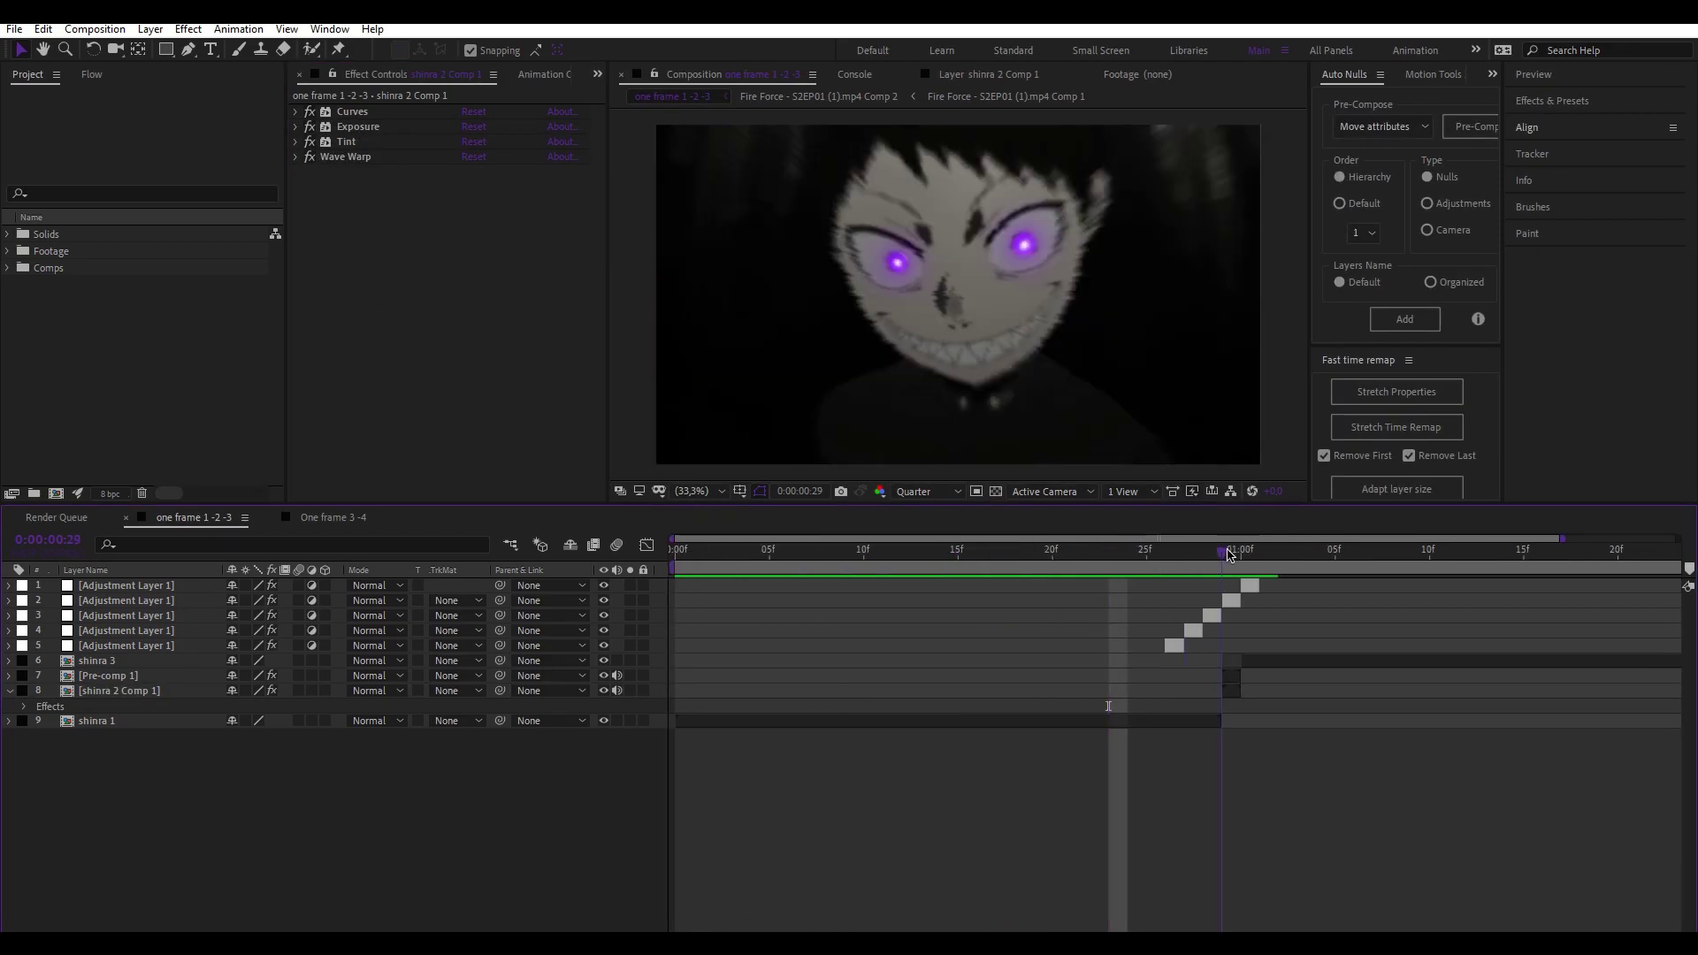
key(Home)
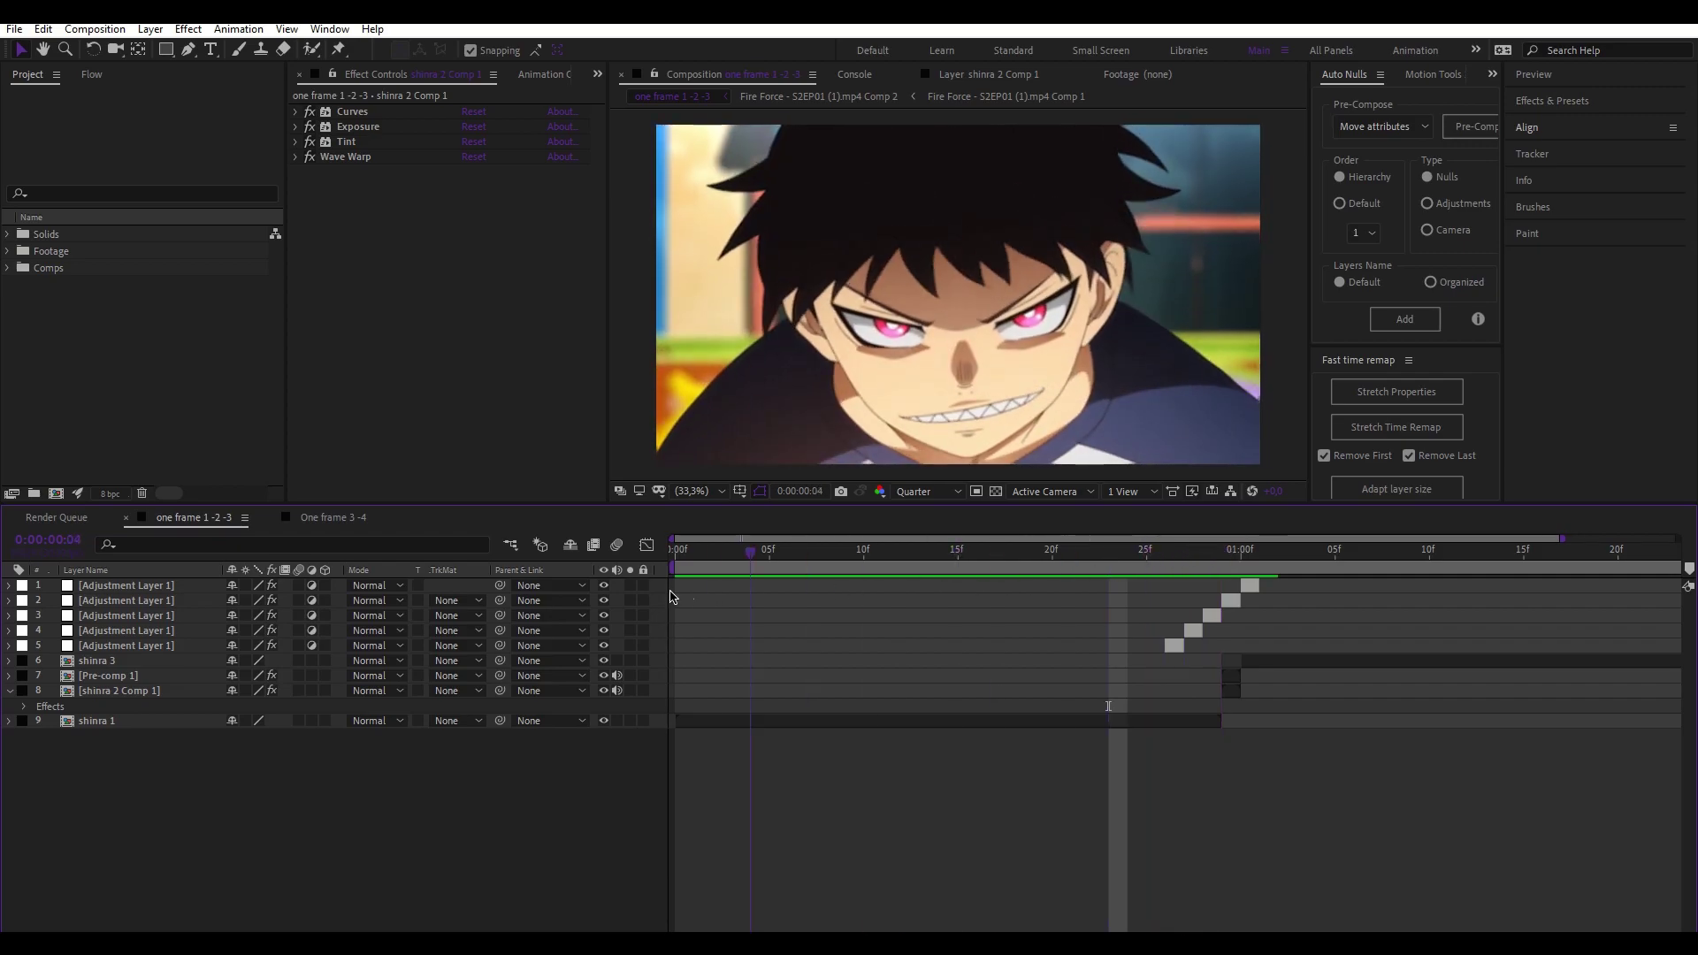
key(space)
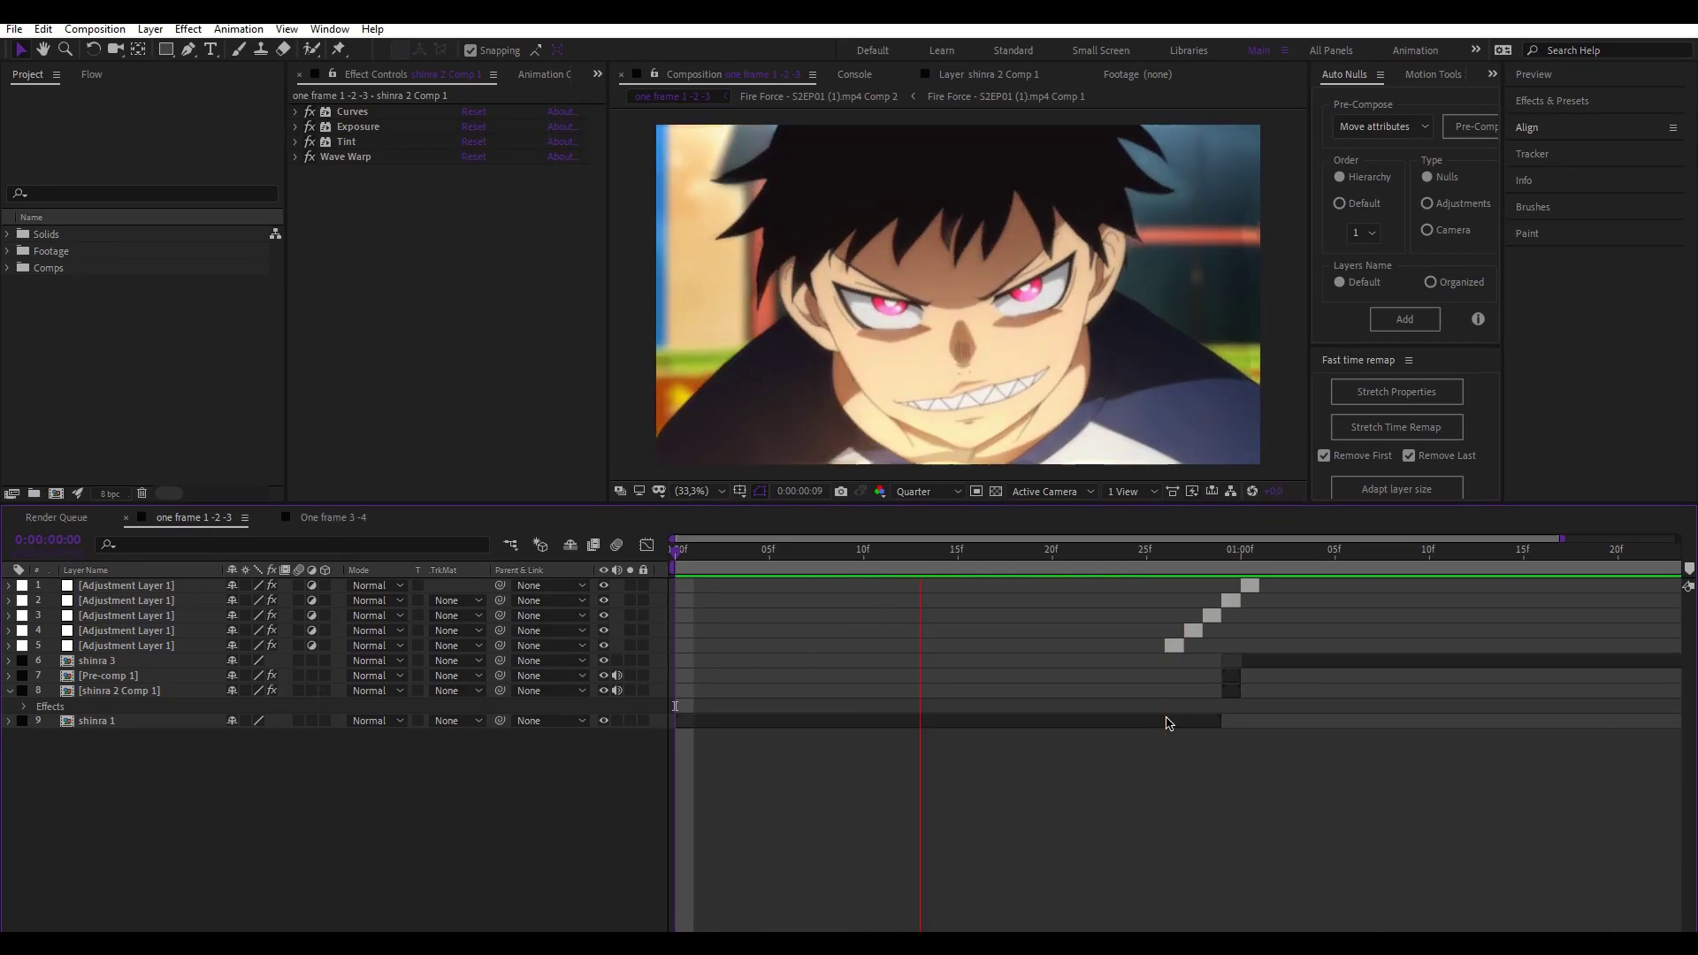
drag(1187, 554, 1228, 555)
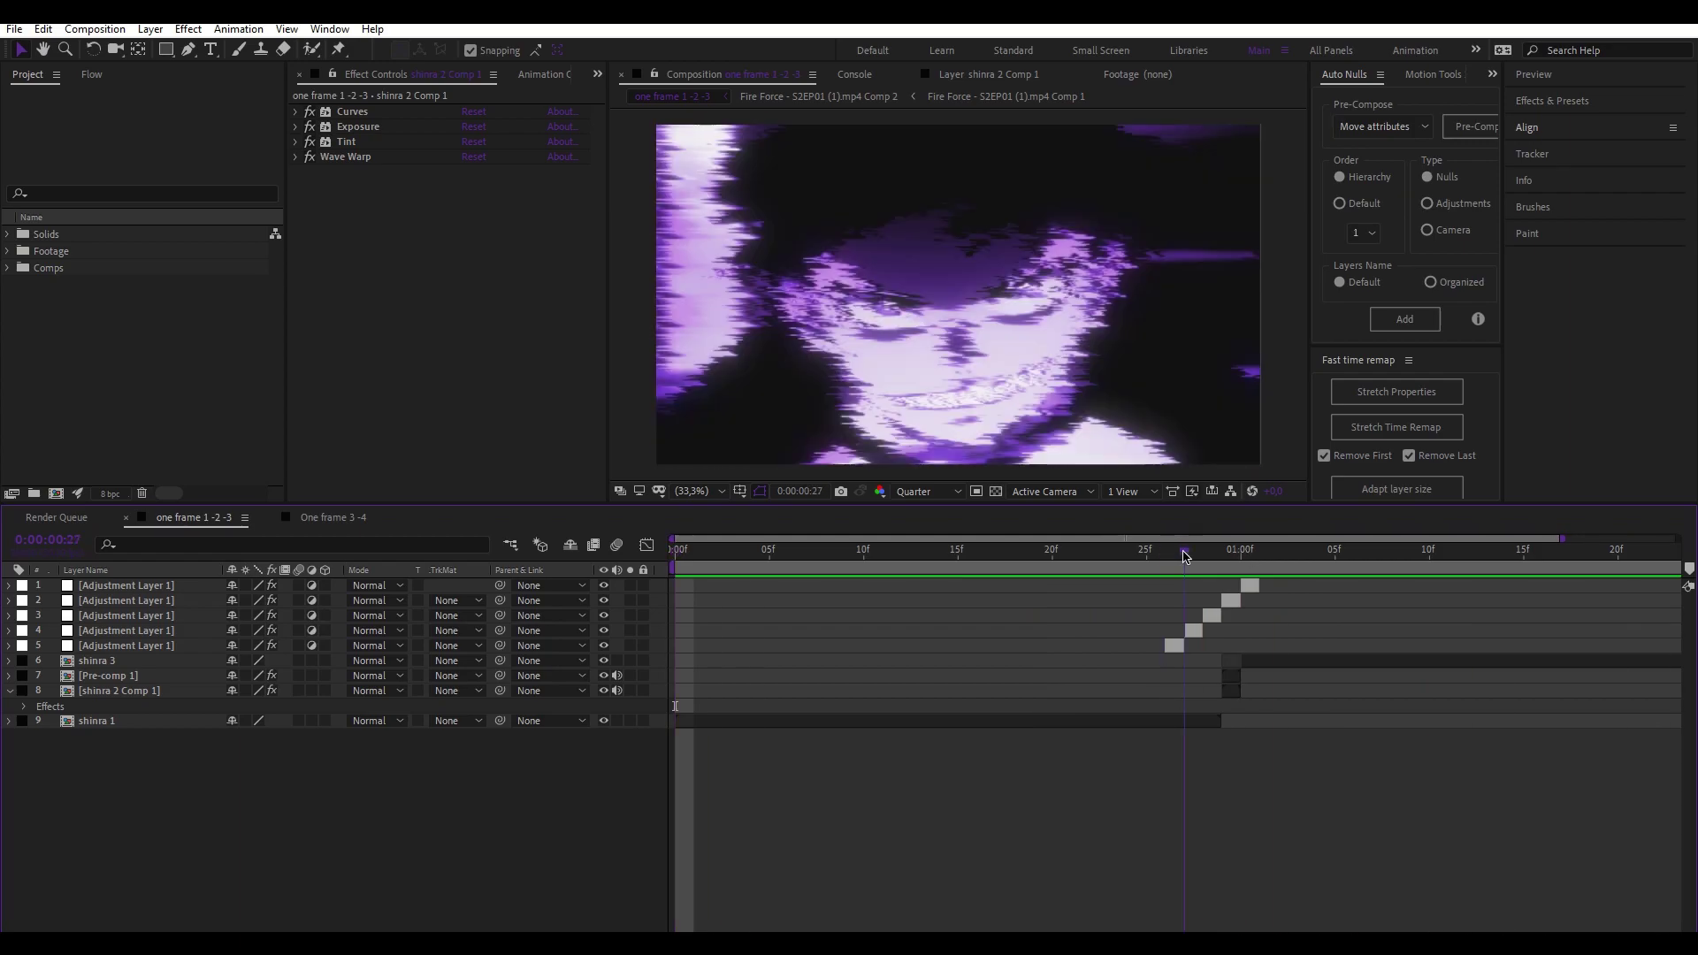
key(space)
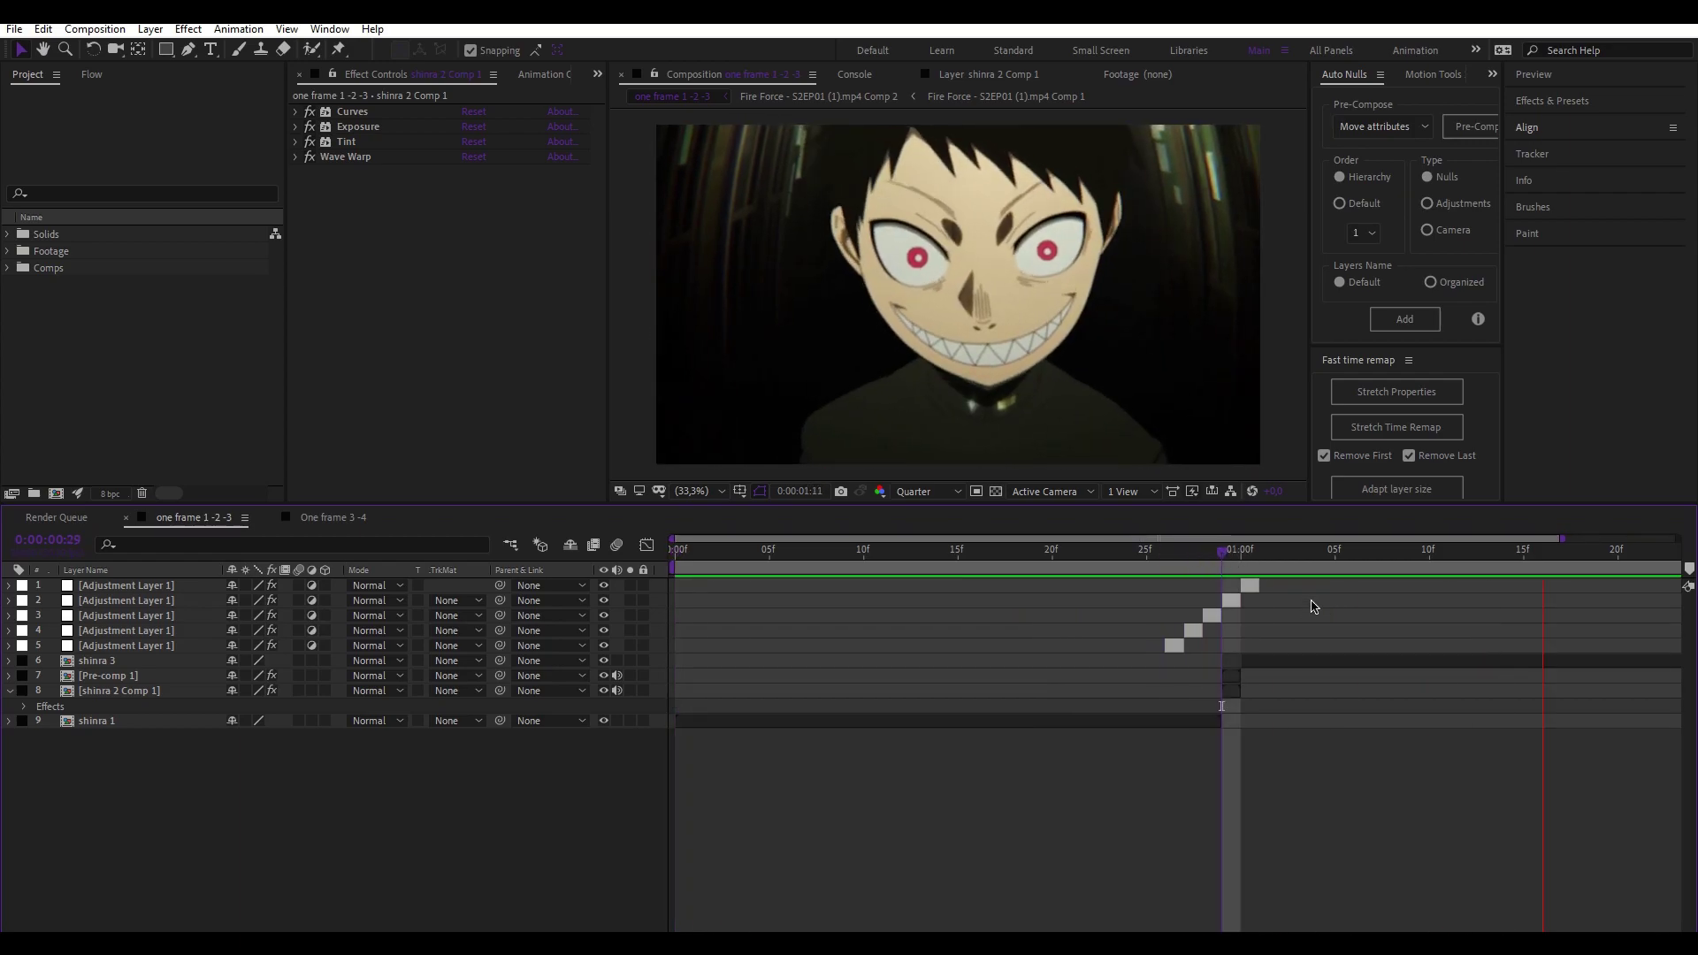
Step: Set Adjustment Layer 2's Radial Blur type to Spin with Amount 5.0
click(1231, 601)
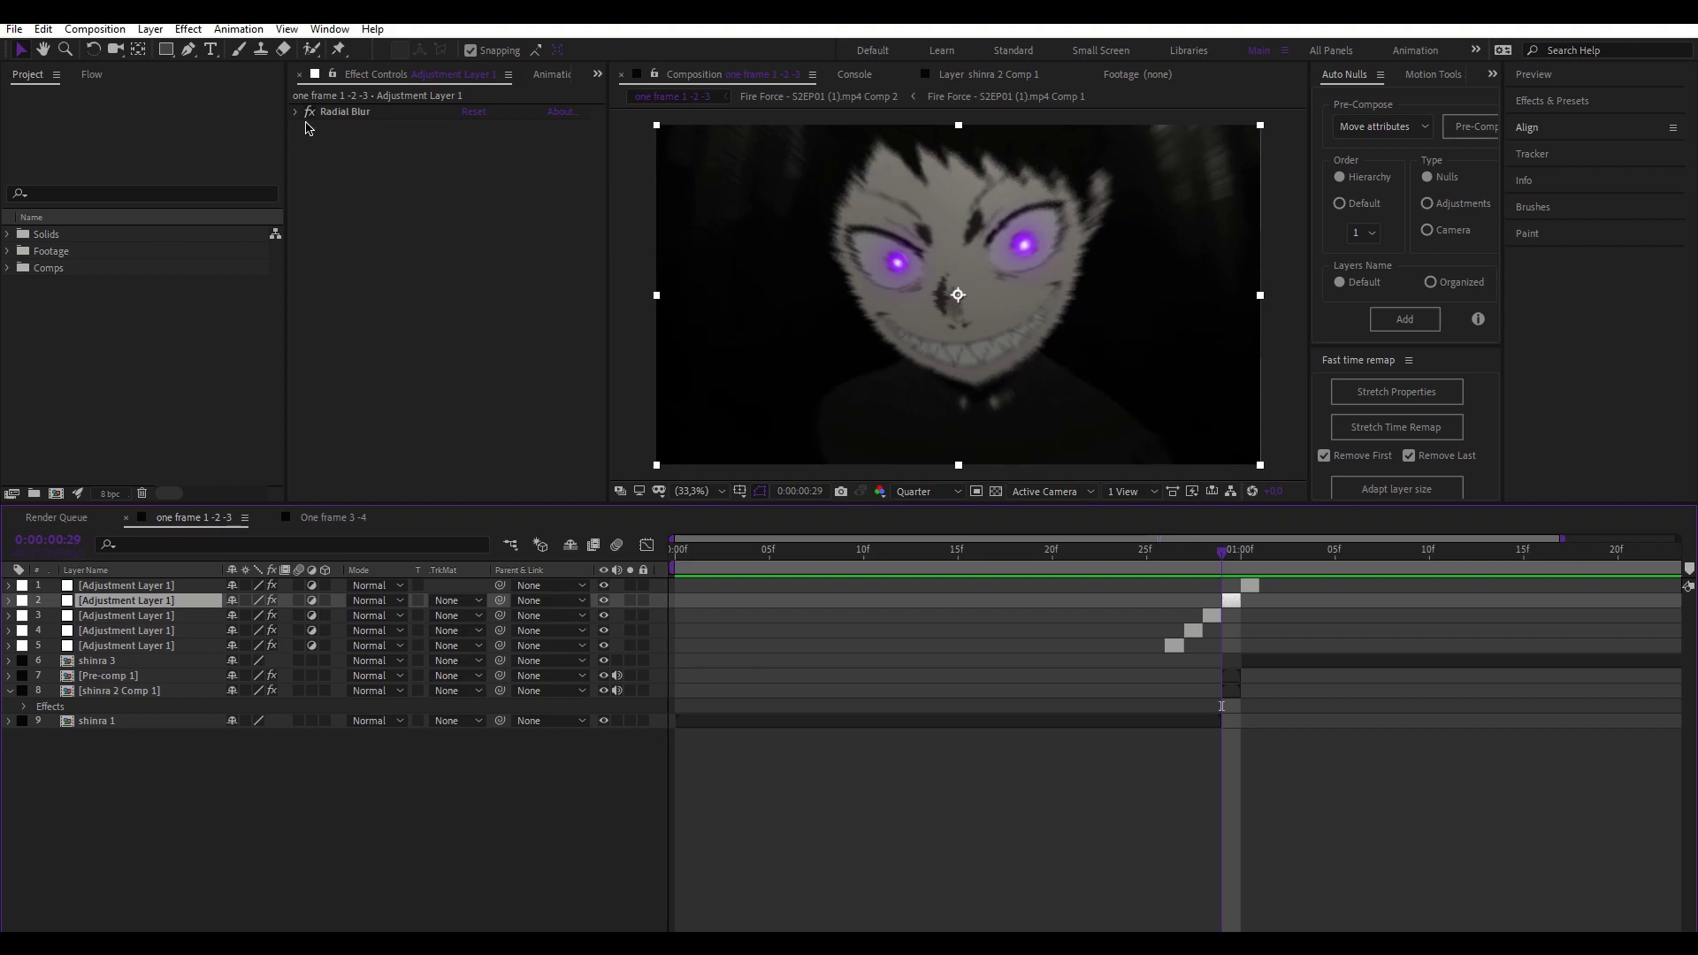
click(474, 311)
click(478, 329)
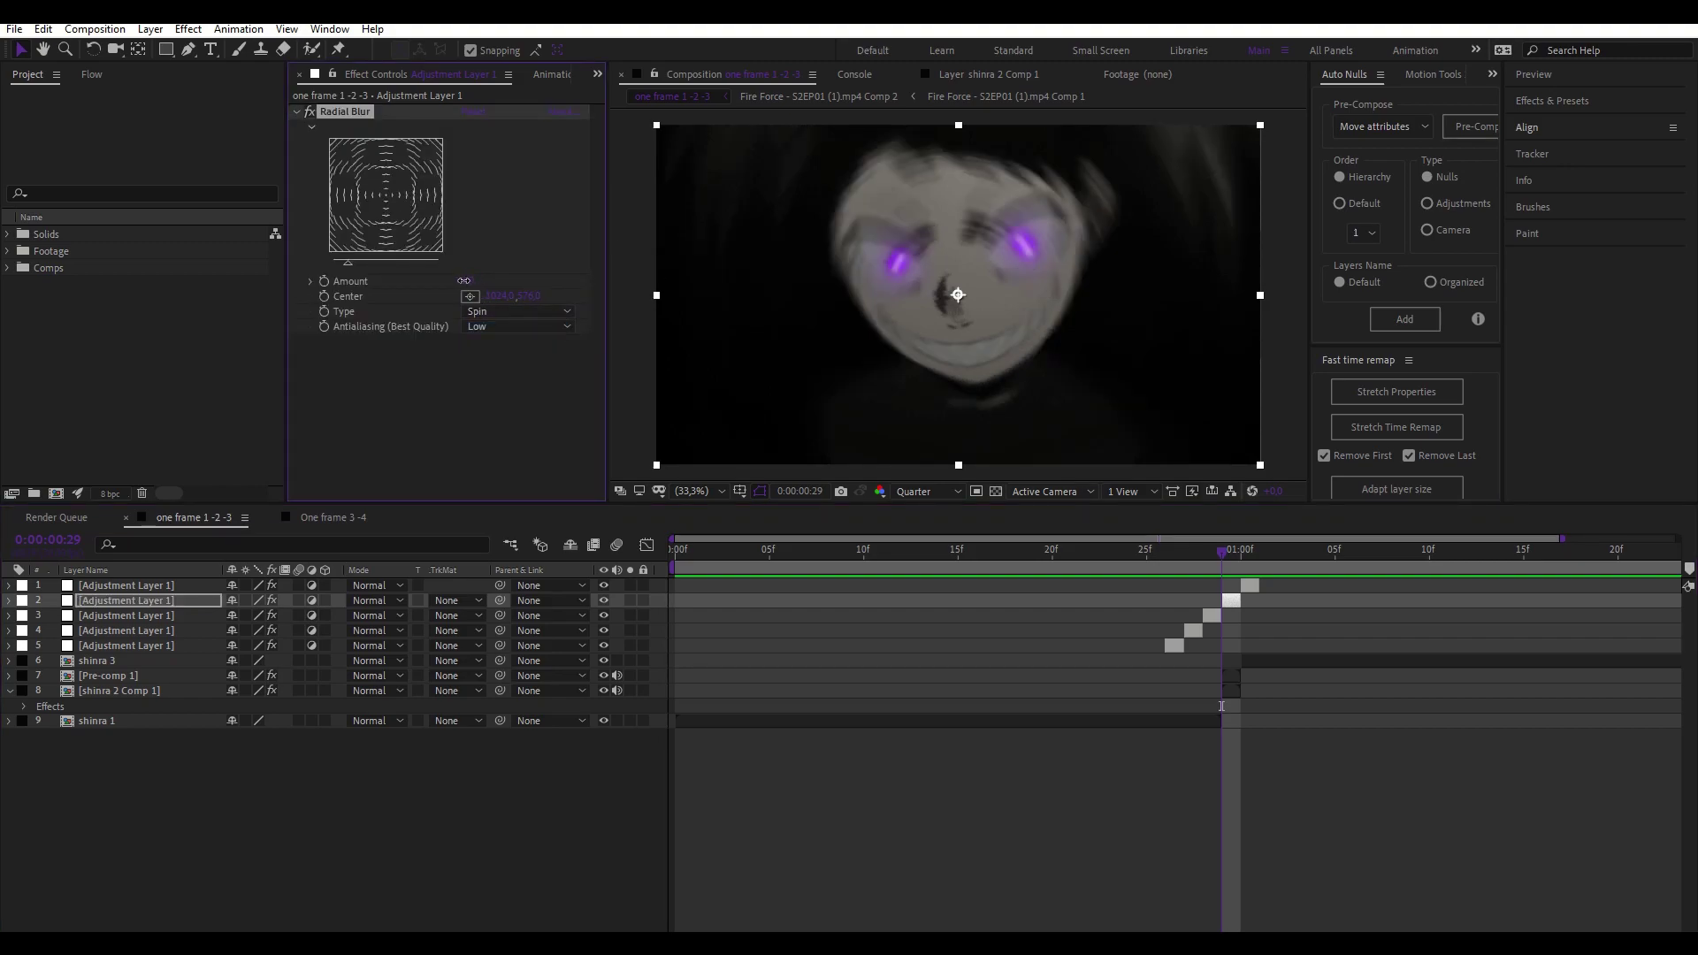
drag(464, 280, 472, 281)
key(Return)
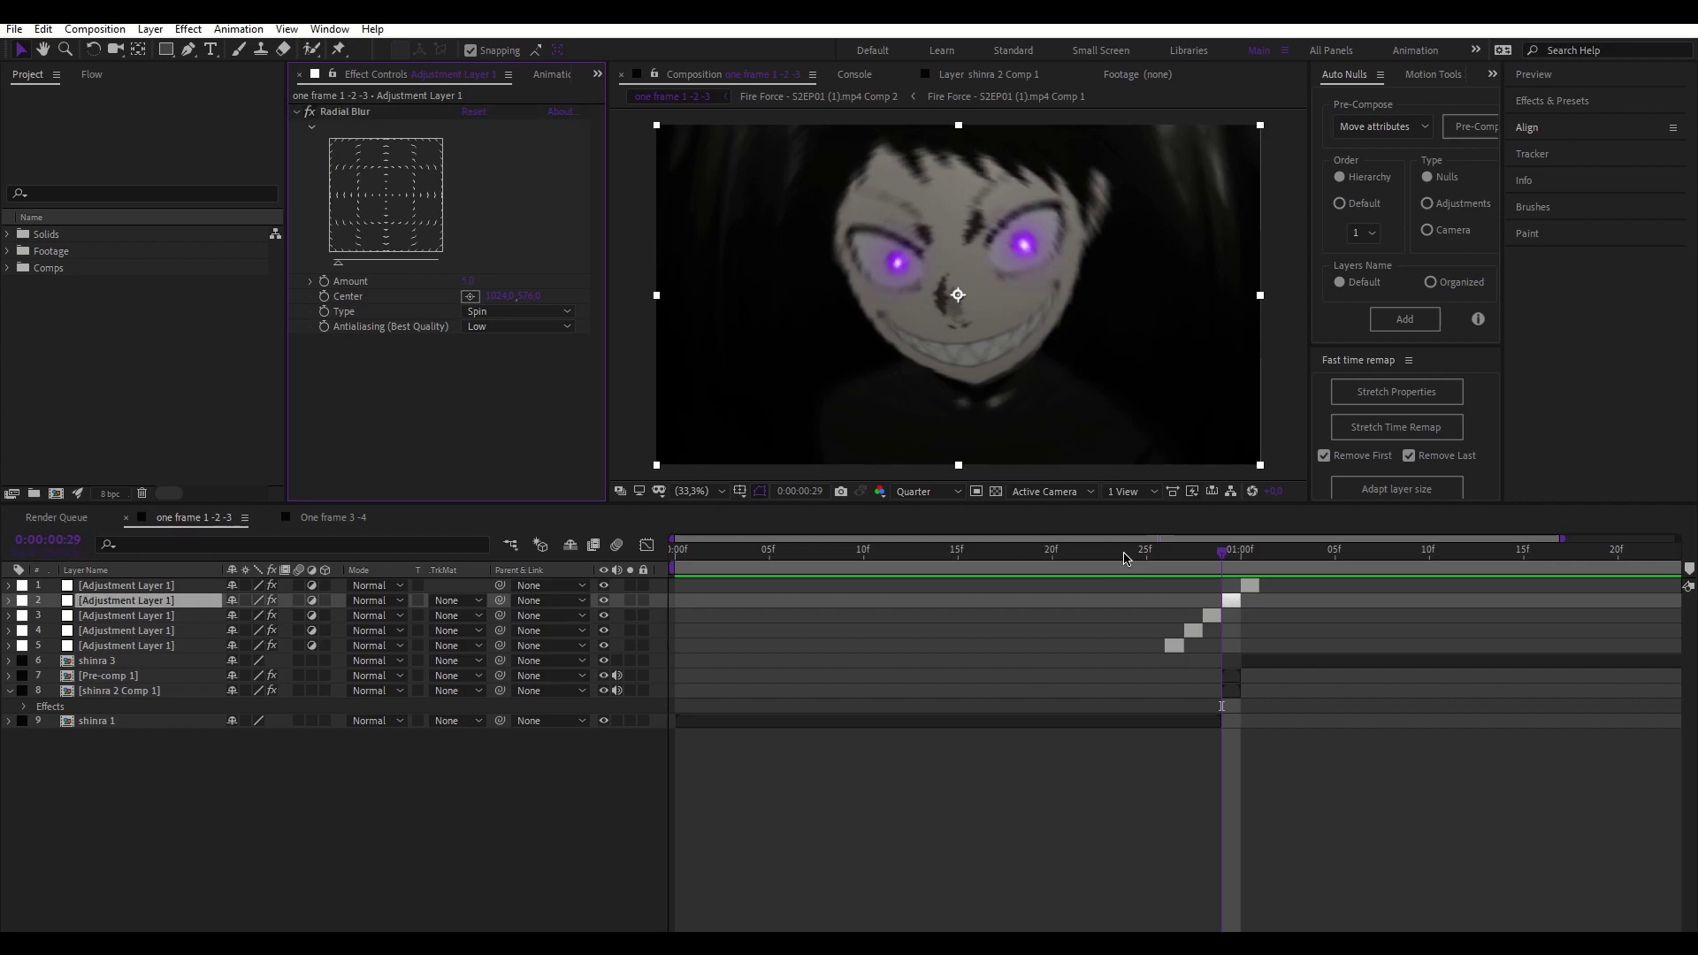
Step: Check frames 23, 27 and 29 to review the spin blur result
click(1111, 555)
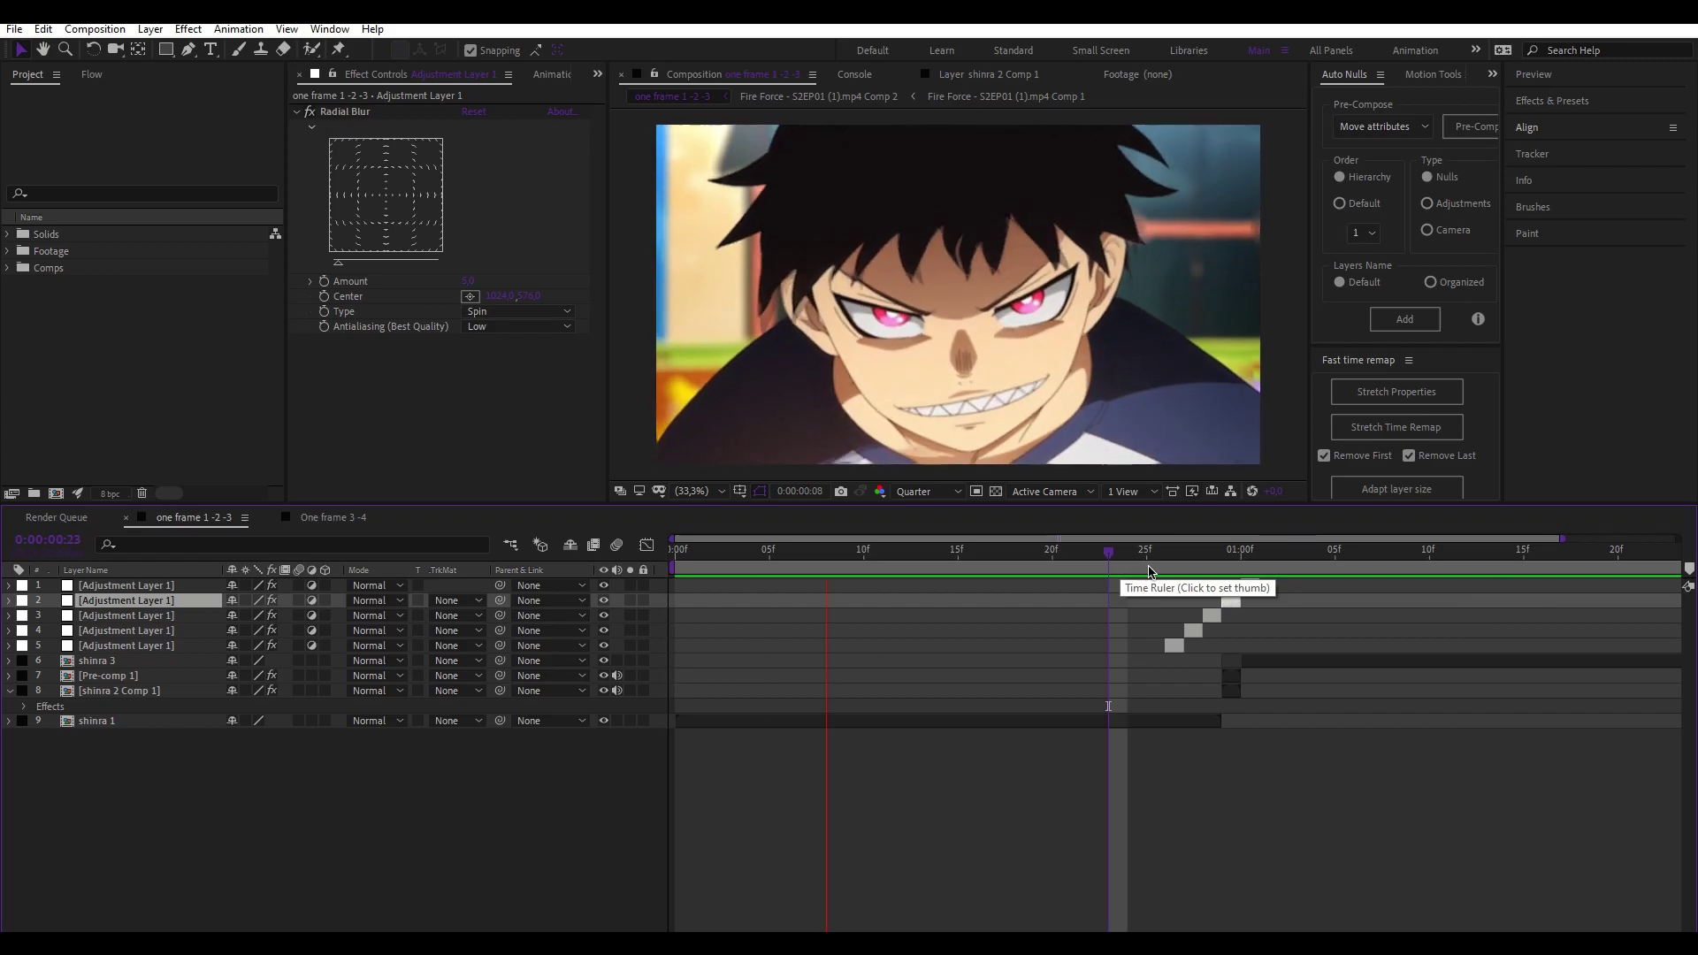
click(1186, 557)
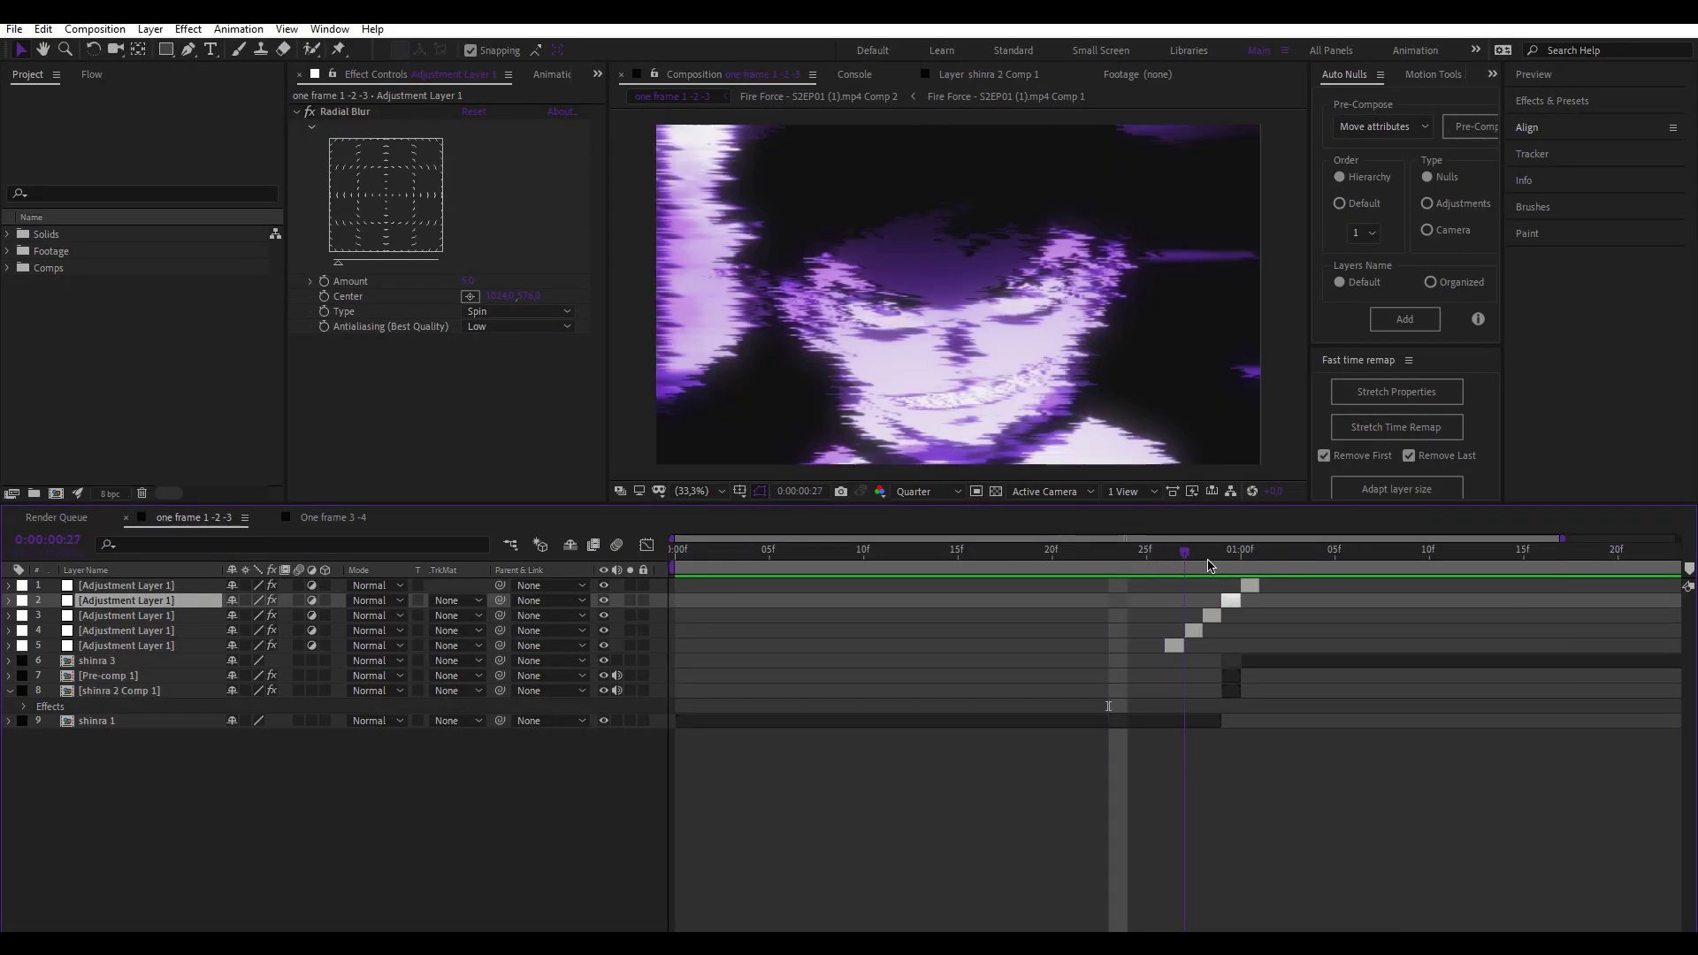
click(1224, 557)
click(1285, 812)
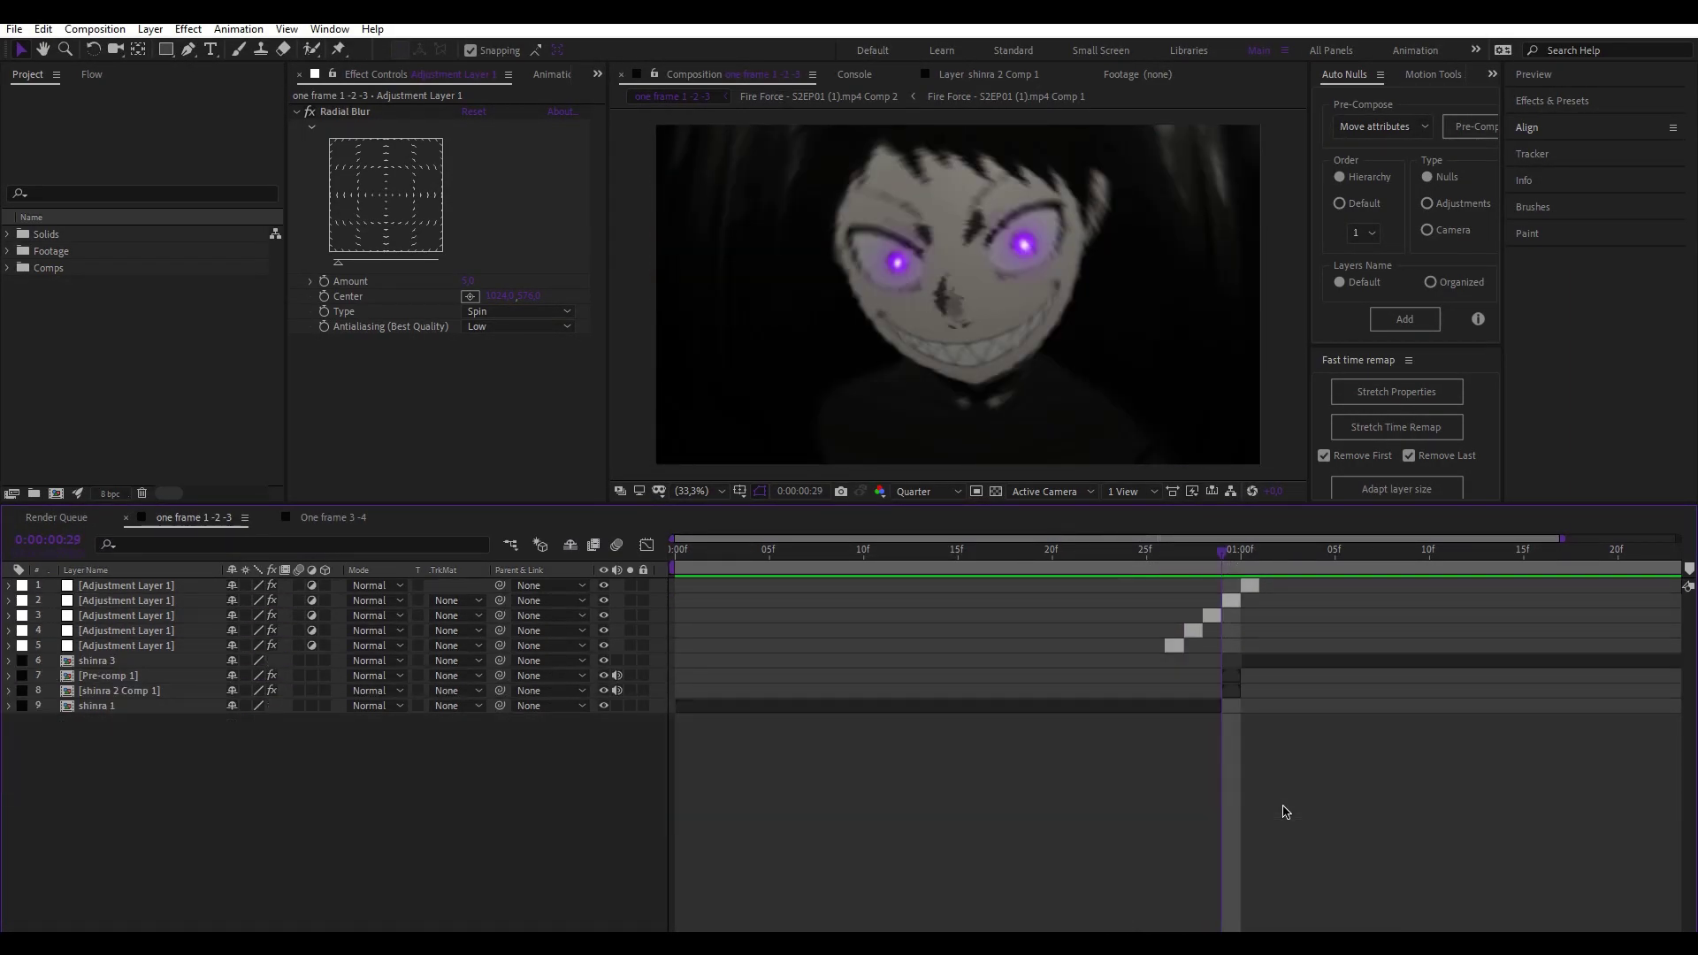
Step: Create a new black (000000) solid layer above the top layer
click(1253, 585)
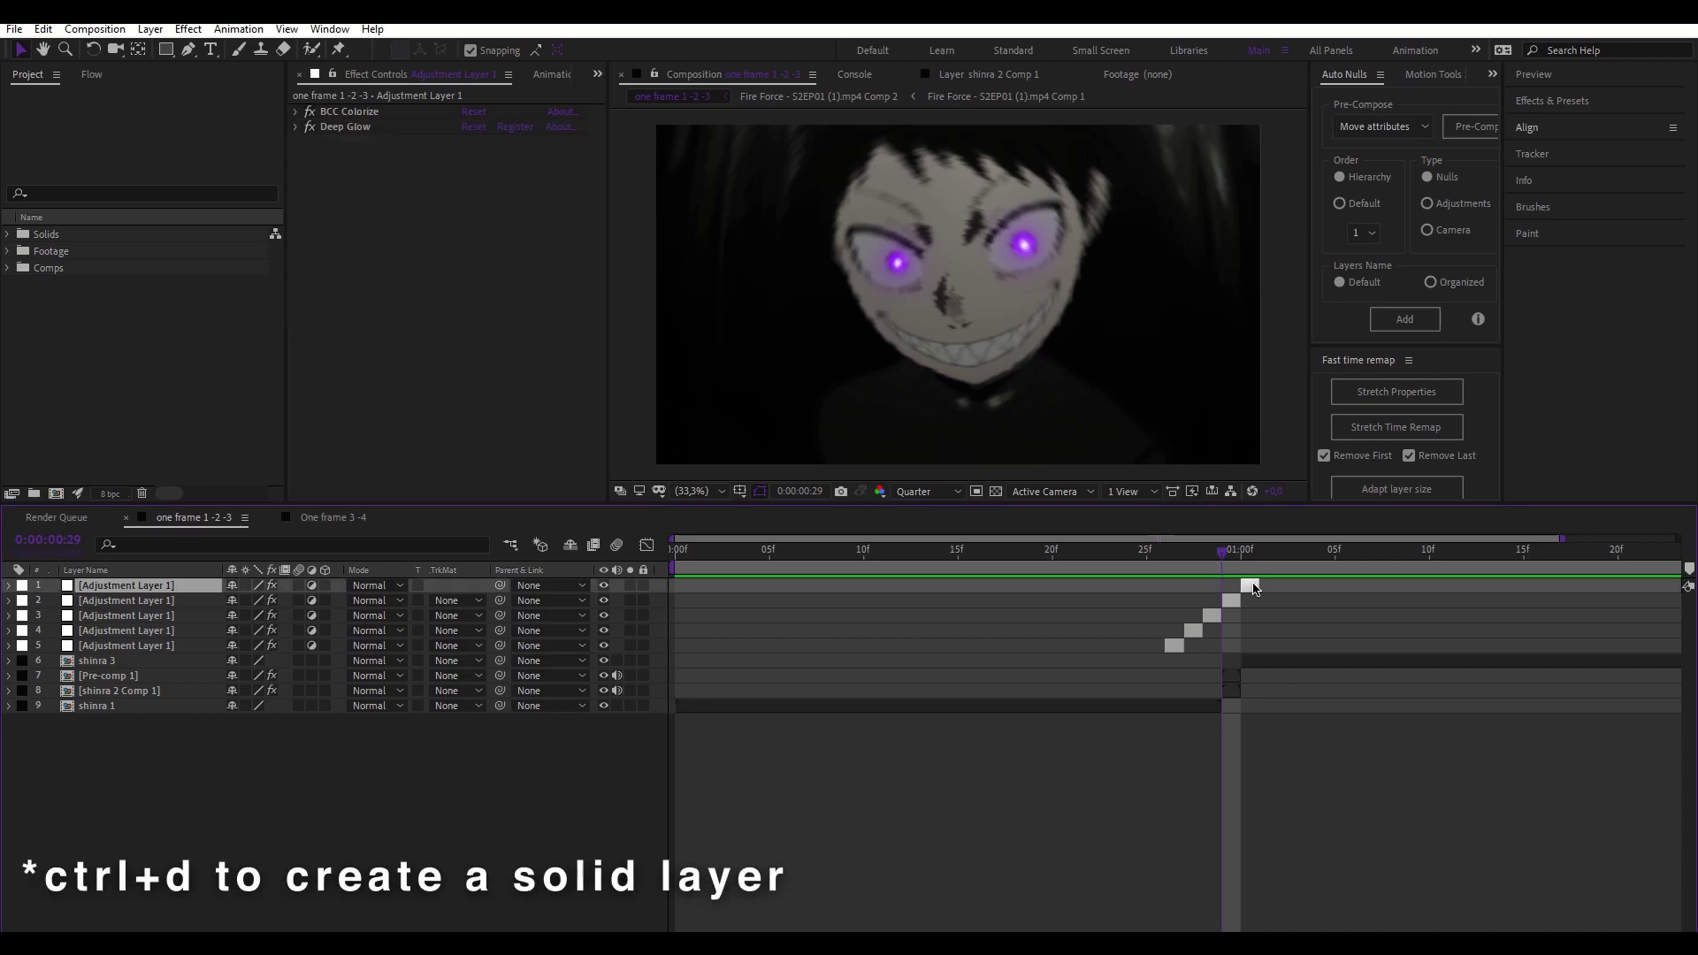
key(ctrl+d)
click(981, 598)
text(000000)
click(841, 447)
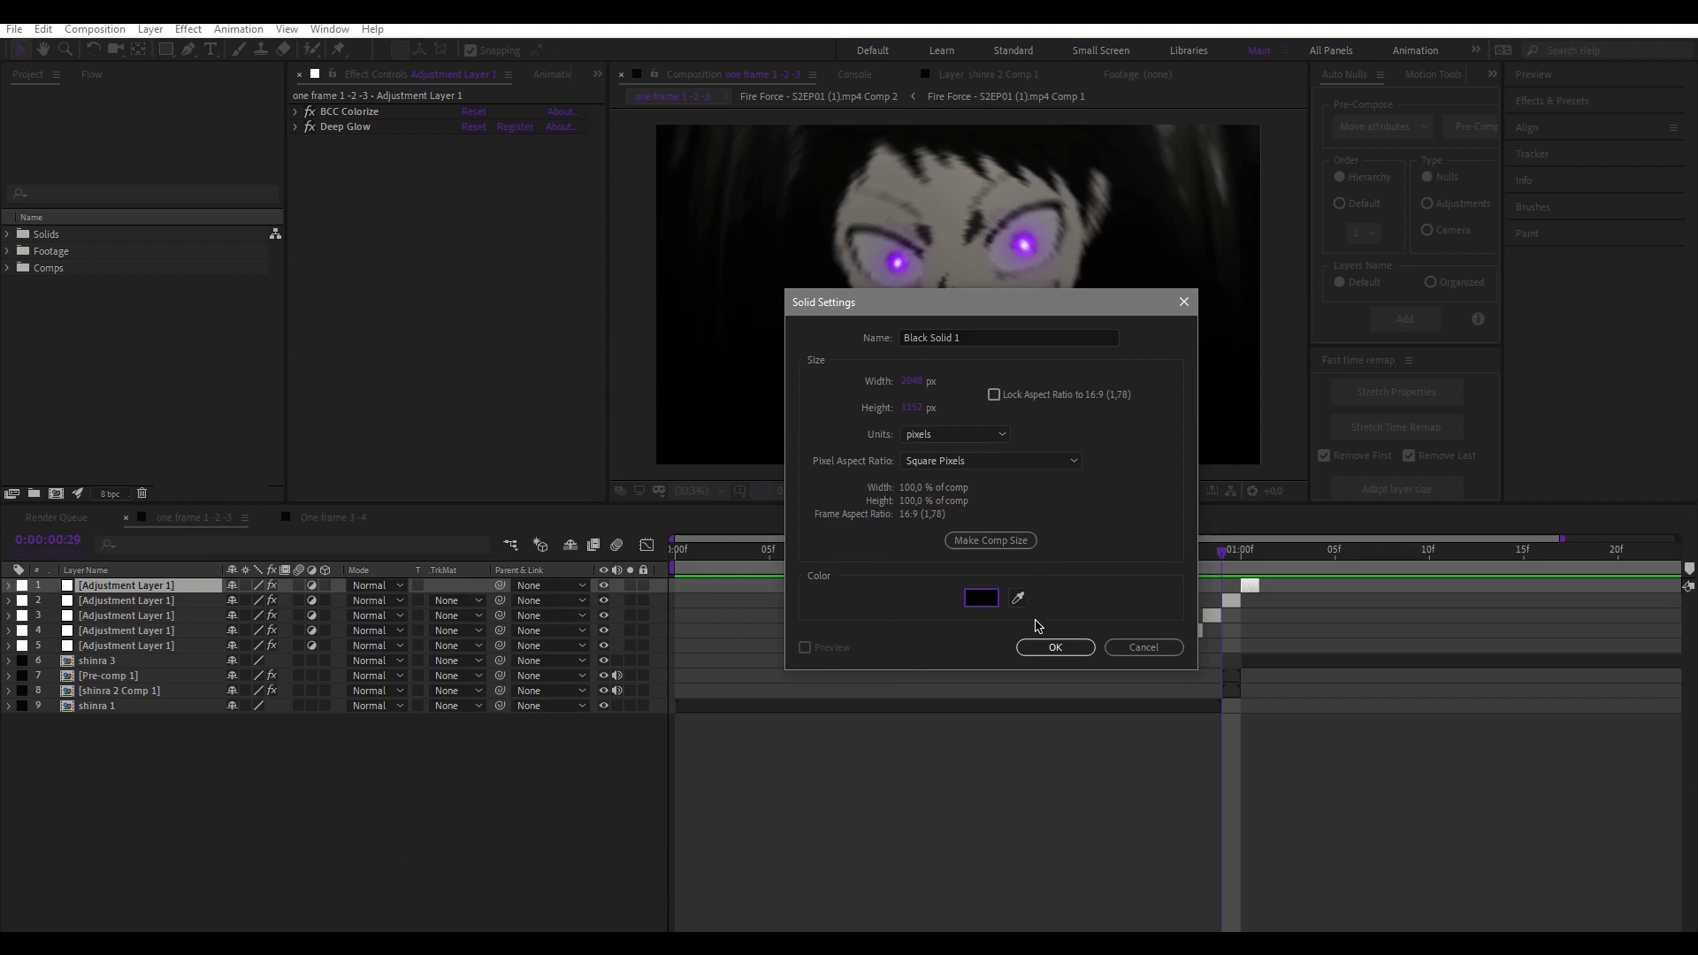
click(1056, 648)
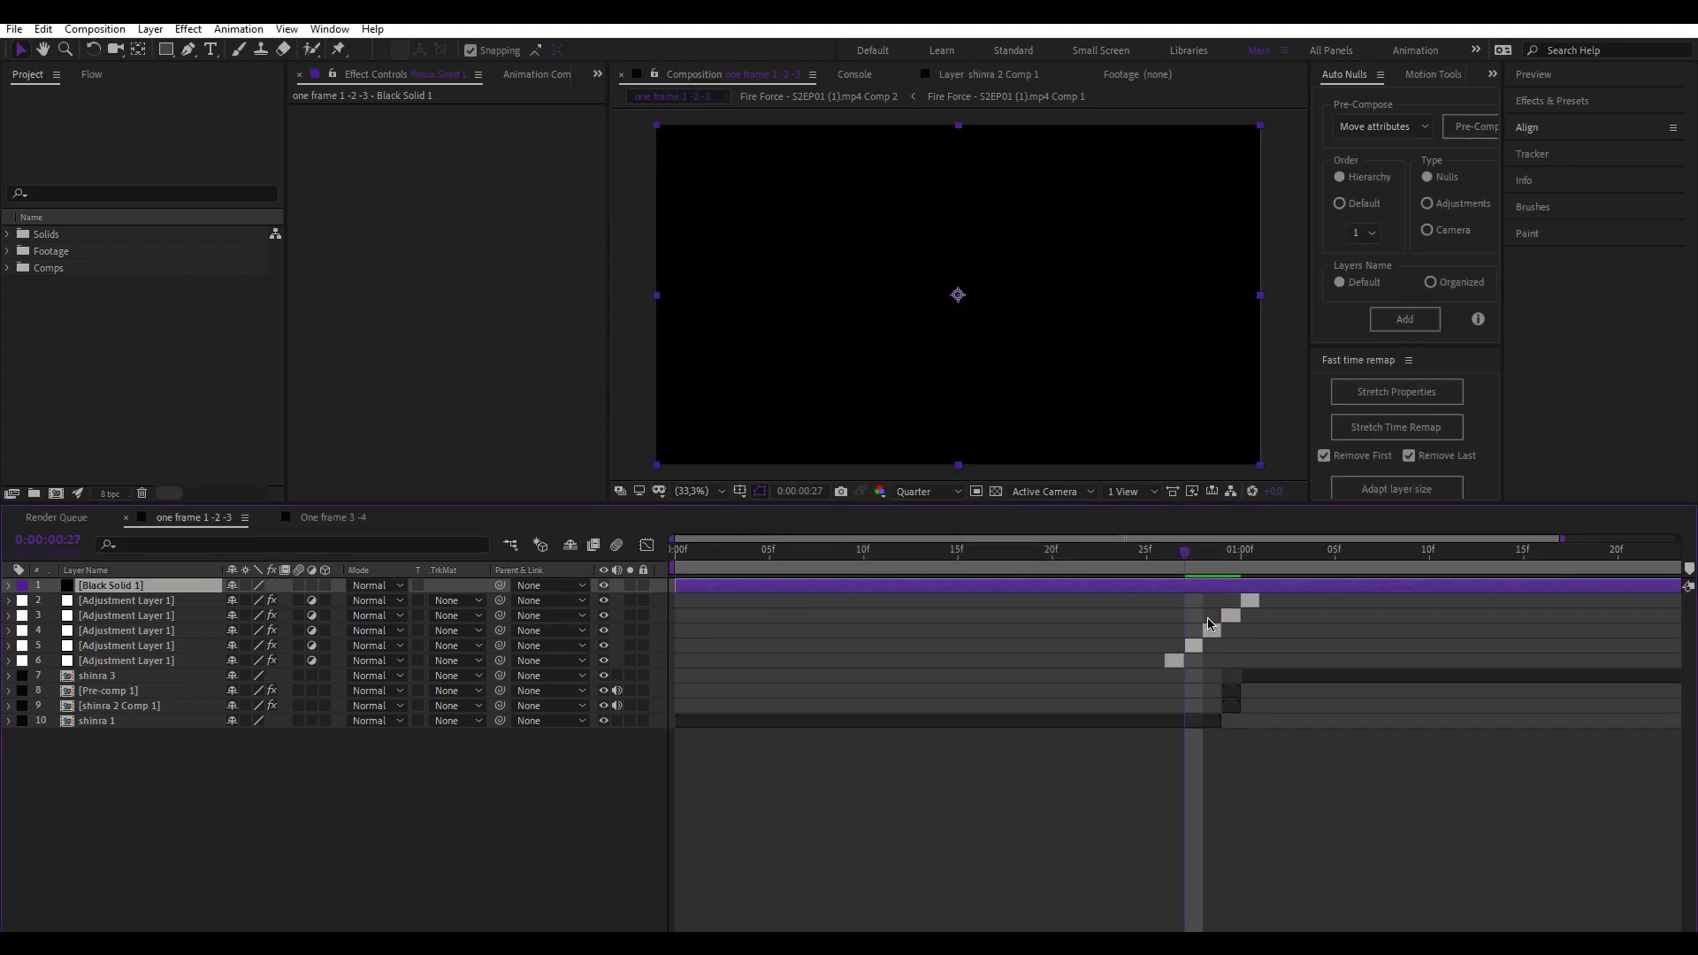
Step: Split the black solid at frames 27, 28 and 29, deleting the lower piece and extending the third to 01:00
key(ctrl+shift+d)
click(1172, 602)
key(Delete)
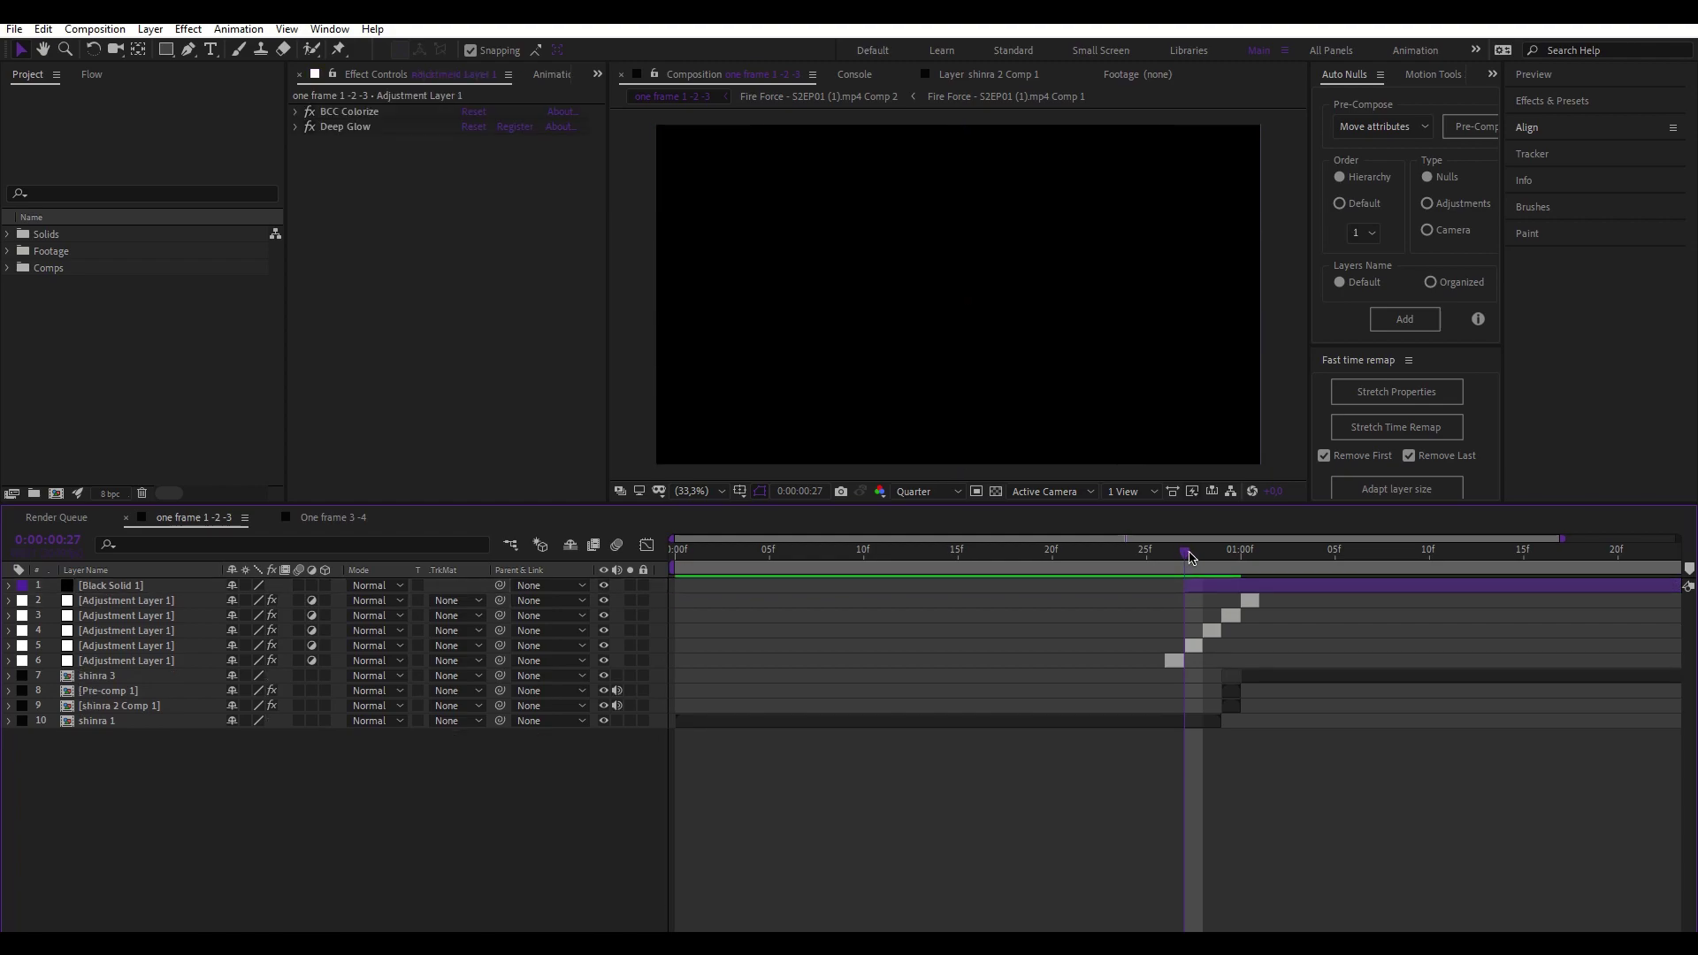
click(1207, 556)
click(1210, 589)
key(ctrl+shift+d)
click(1225, 557)
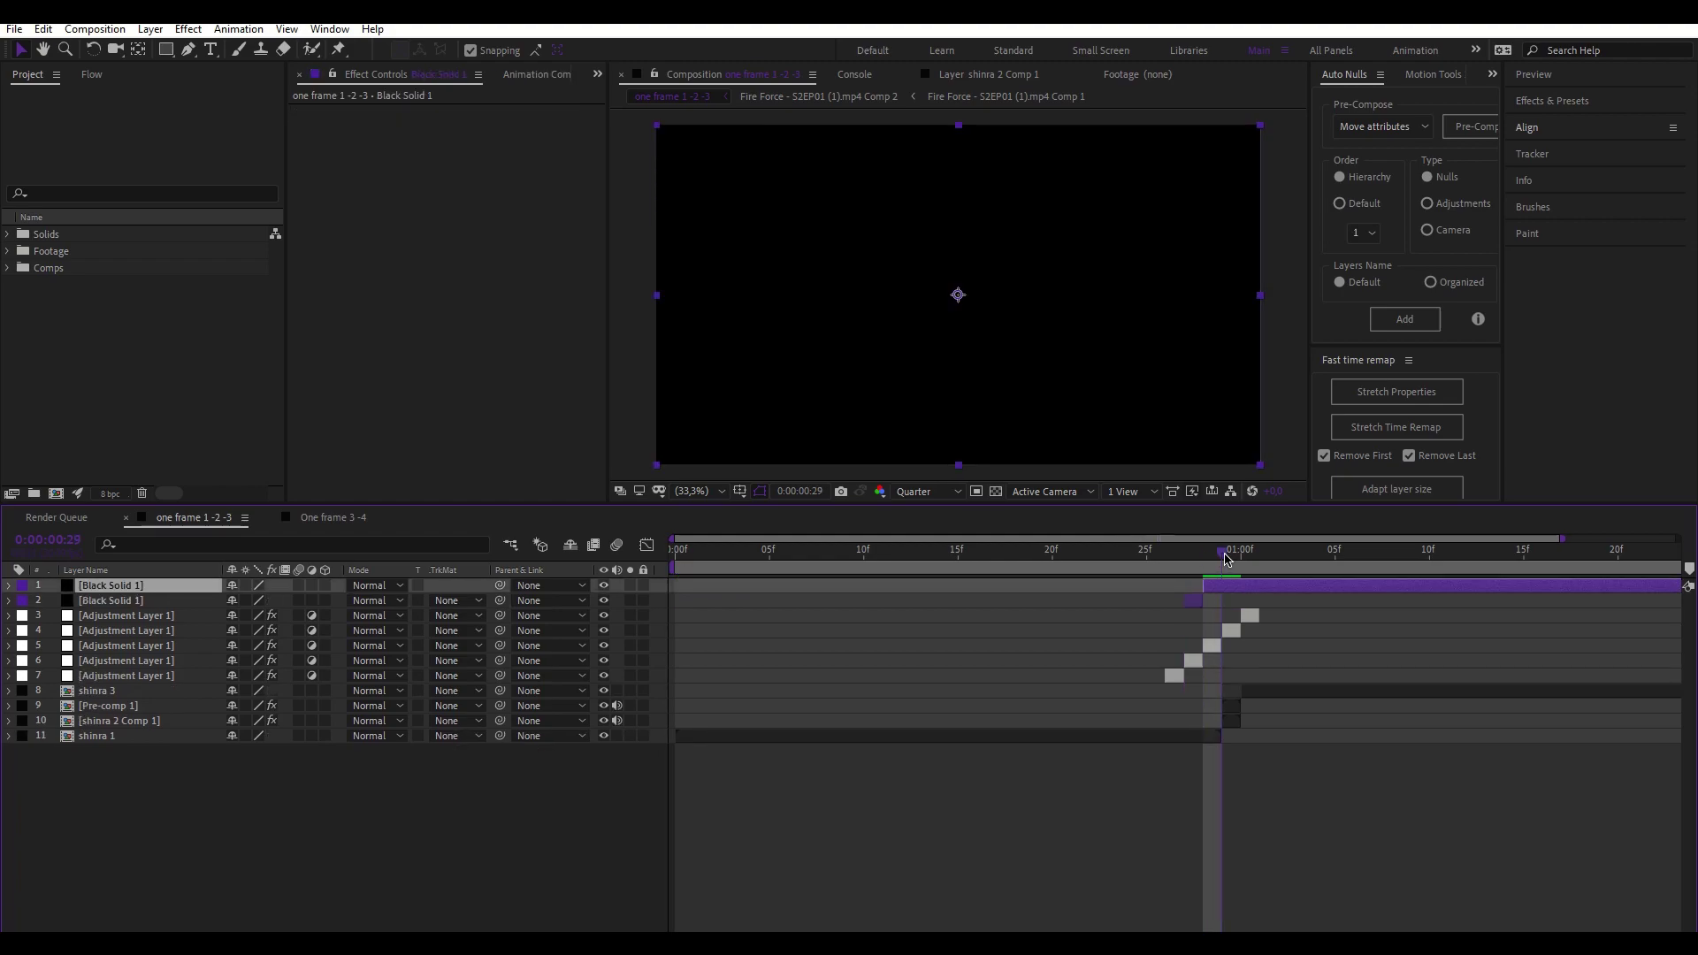
key(ctrl+shift+d)
key(ctrl+shift+d)
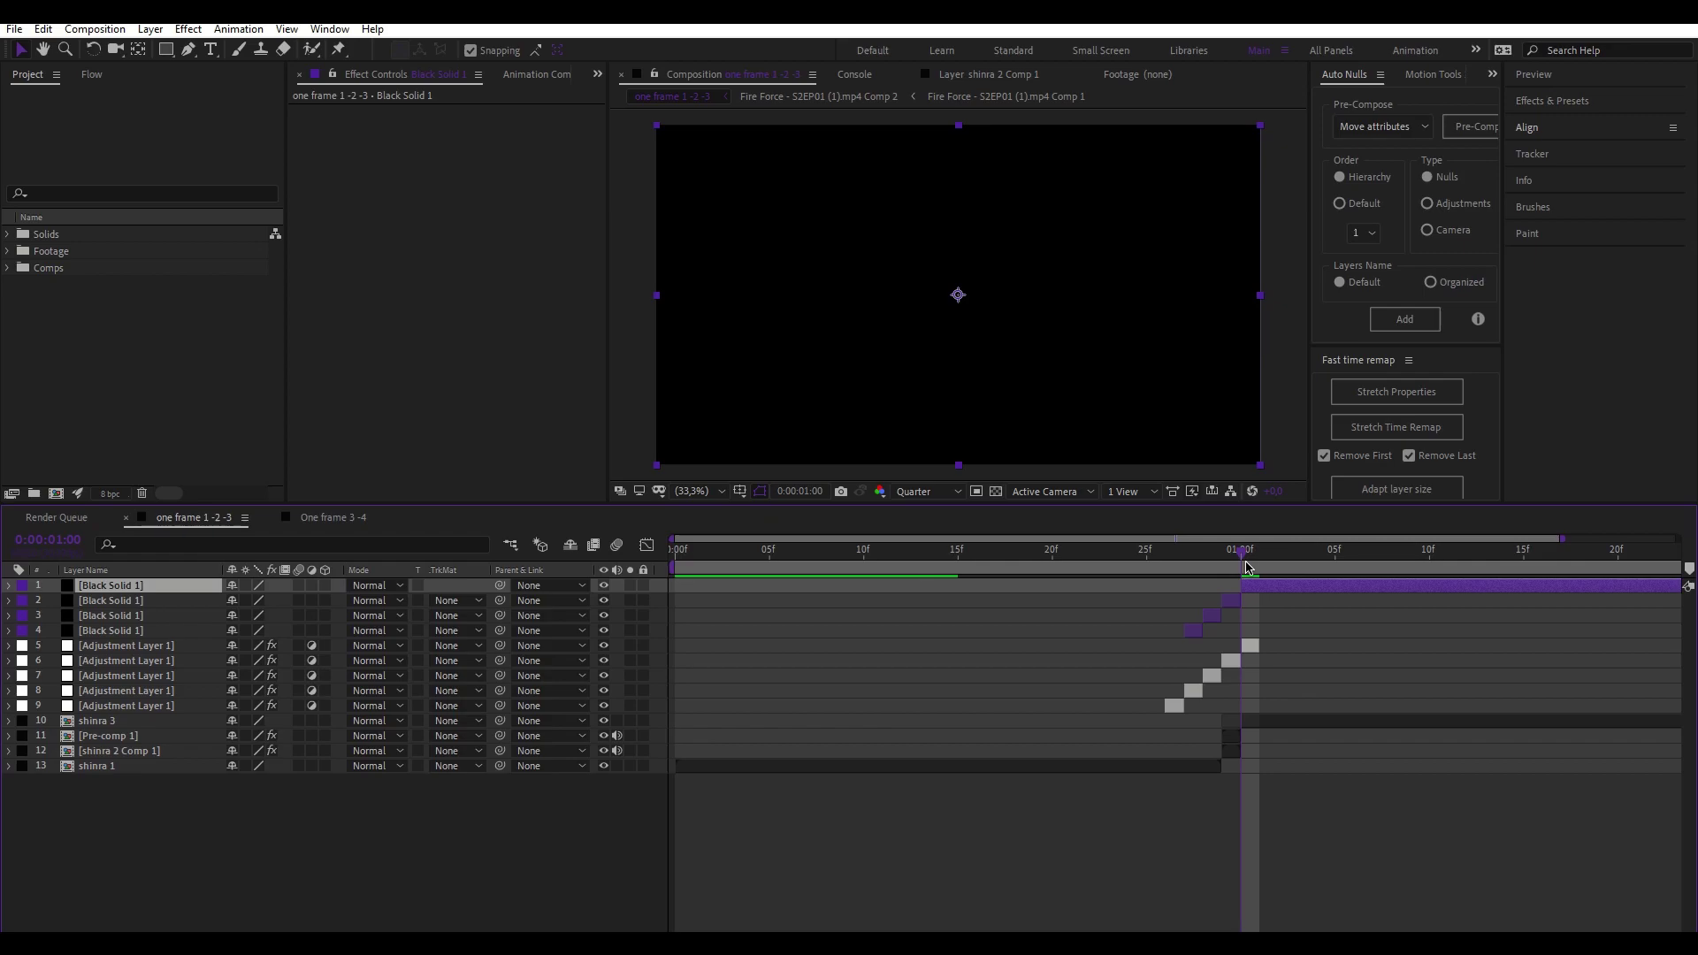
drag(1222, 615, 1238, 622)
Step: Split the top black solid at 01:01 and 01:03, and extend the second piece to start at 01:00
click(1256, 588)
click(1256, 564)
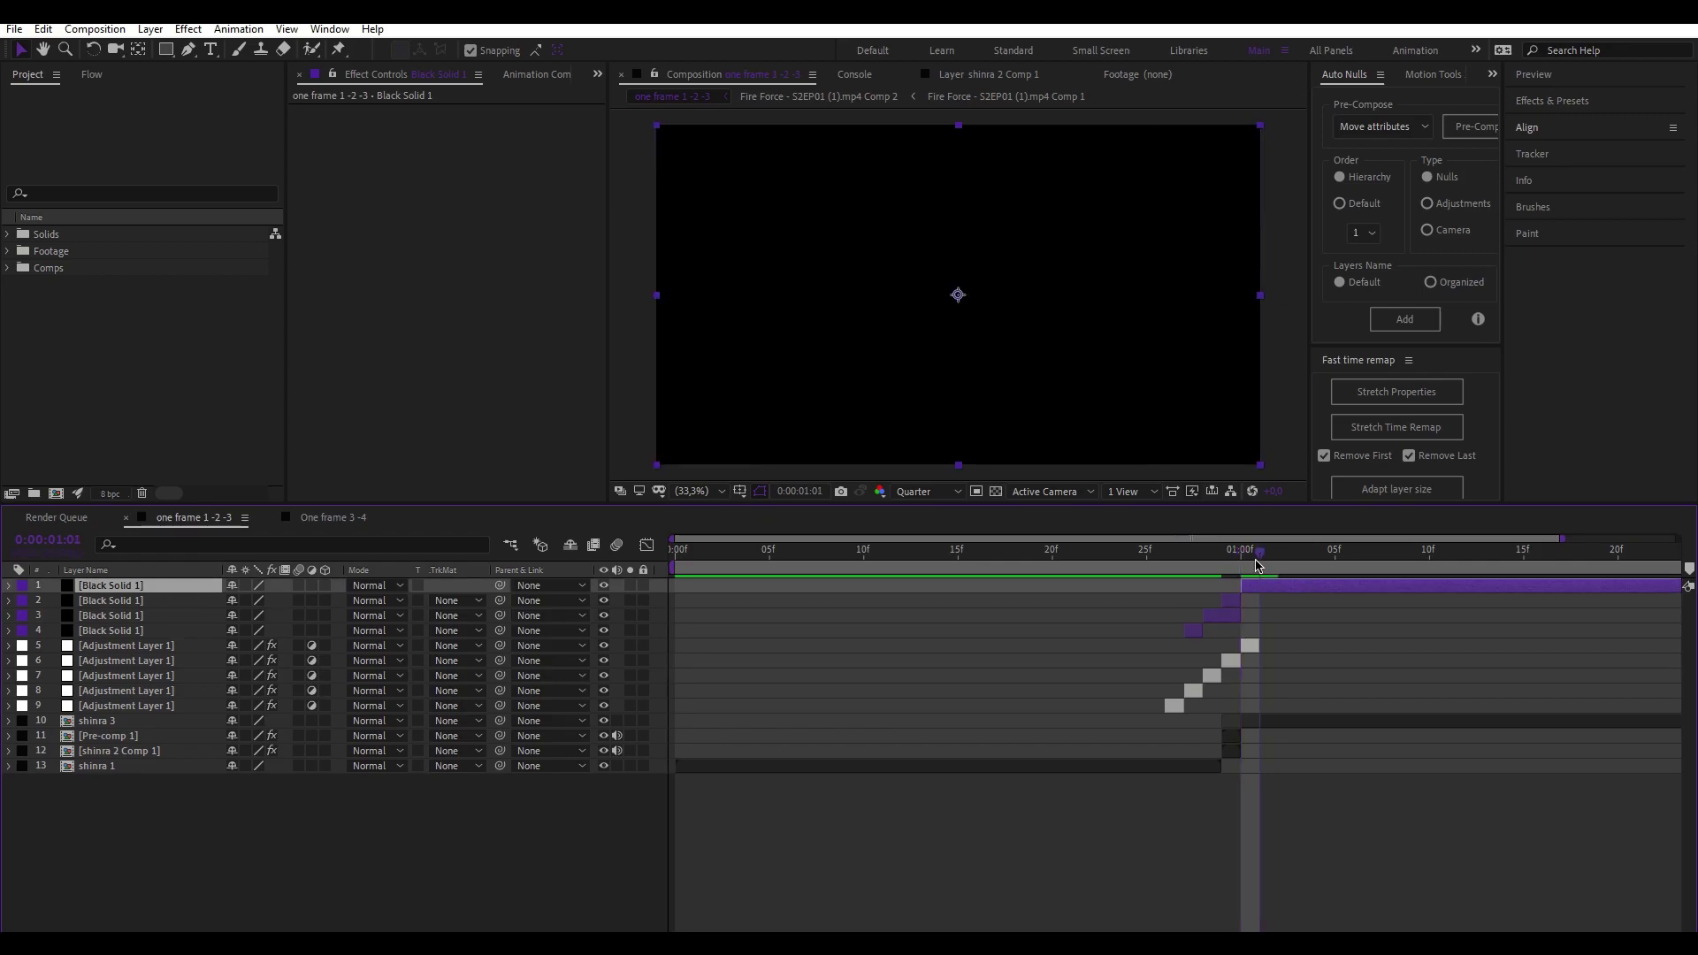
key(ctrl+shift+d)
key(ctrl+shift+d)
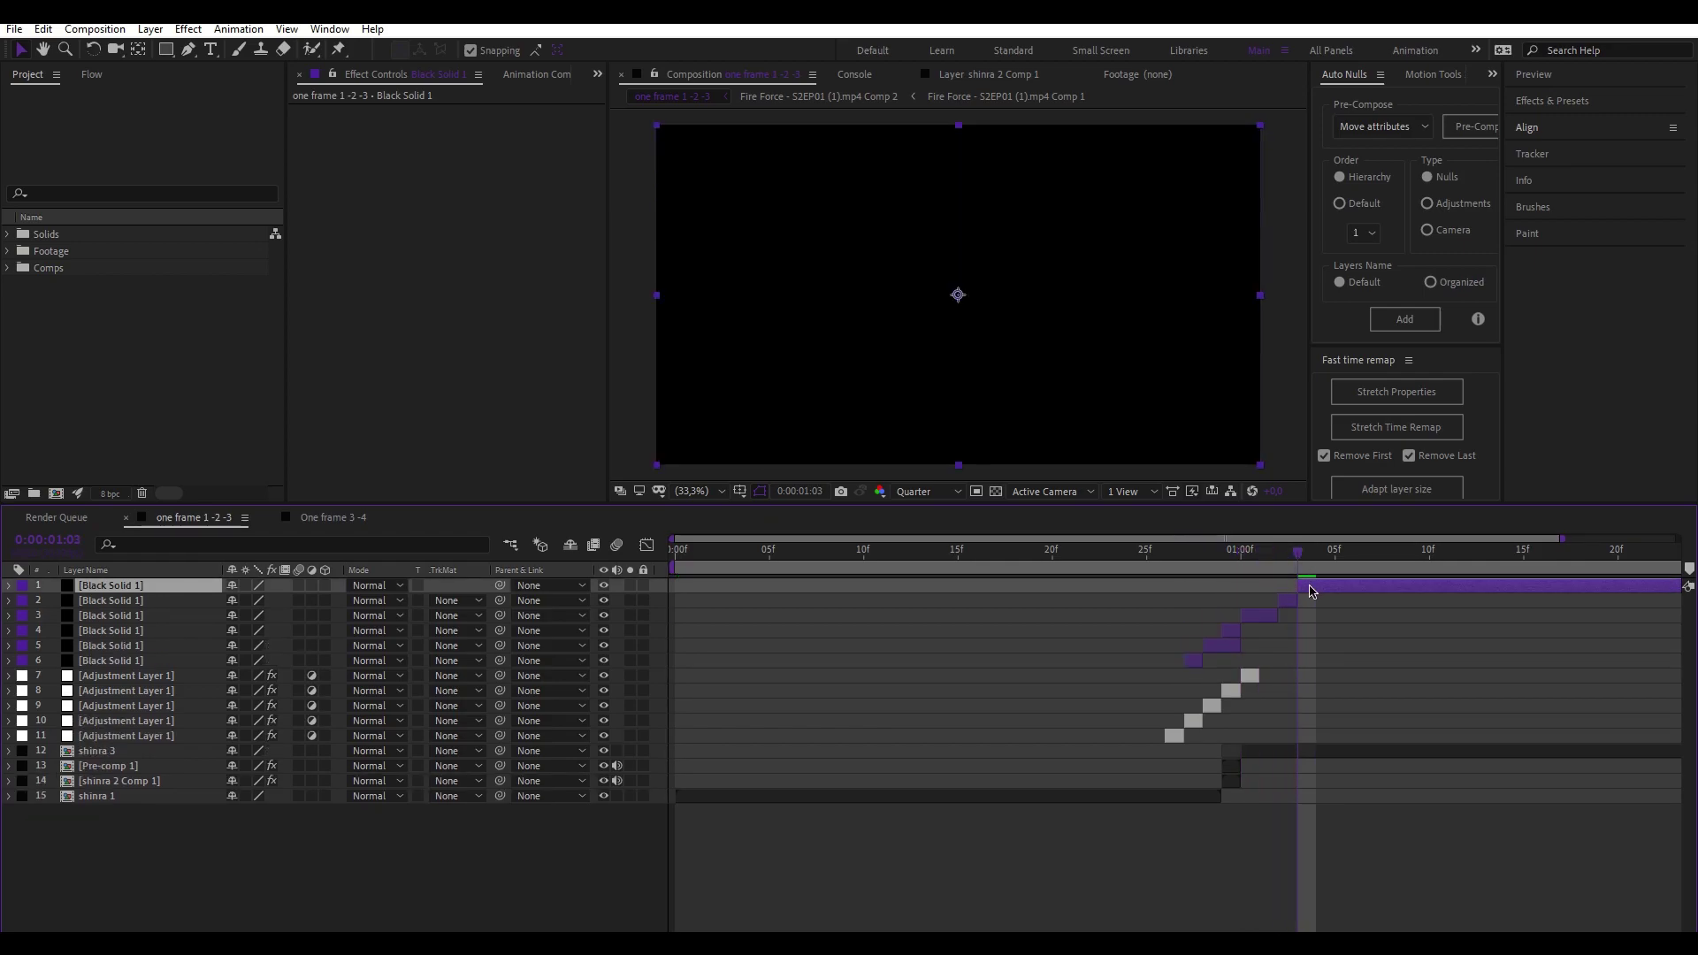
click(1272, 602)
click(1274, 620)
click(1245, 615)
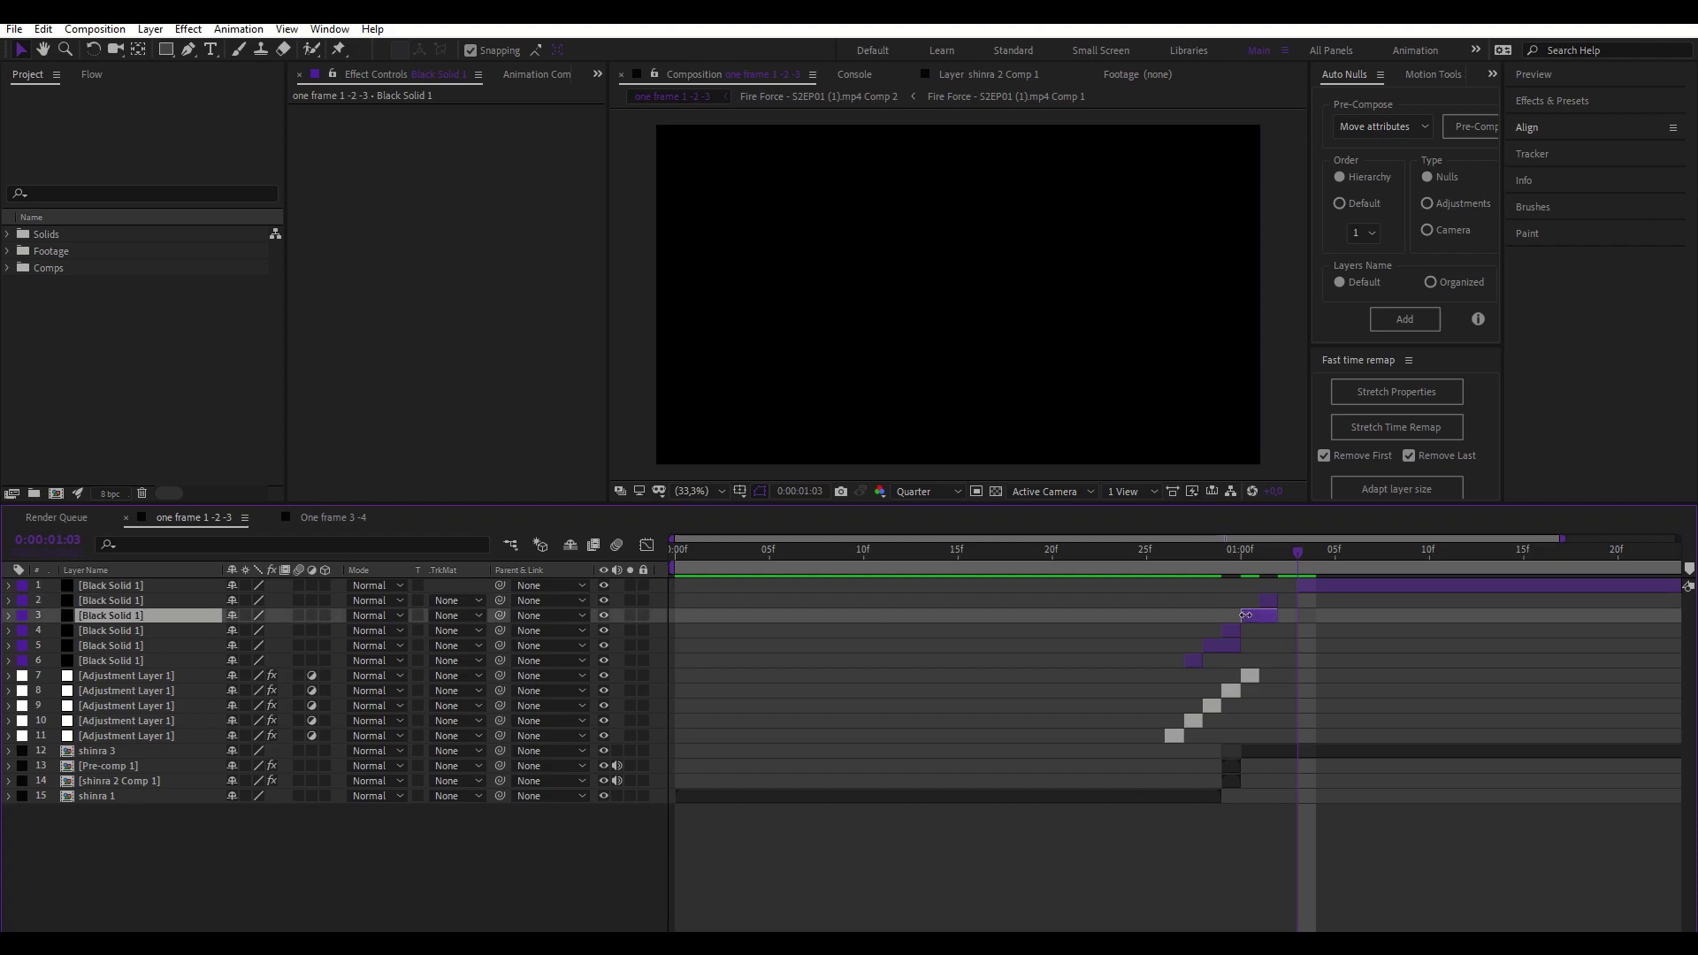
click(1269, 630)
mouse_move(1225, 567)
mouse_down()
mouse_move(1241, 568)
mouse_move(1241, 601)
mouse_up()
click(1279, 628)
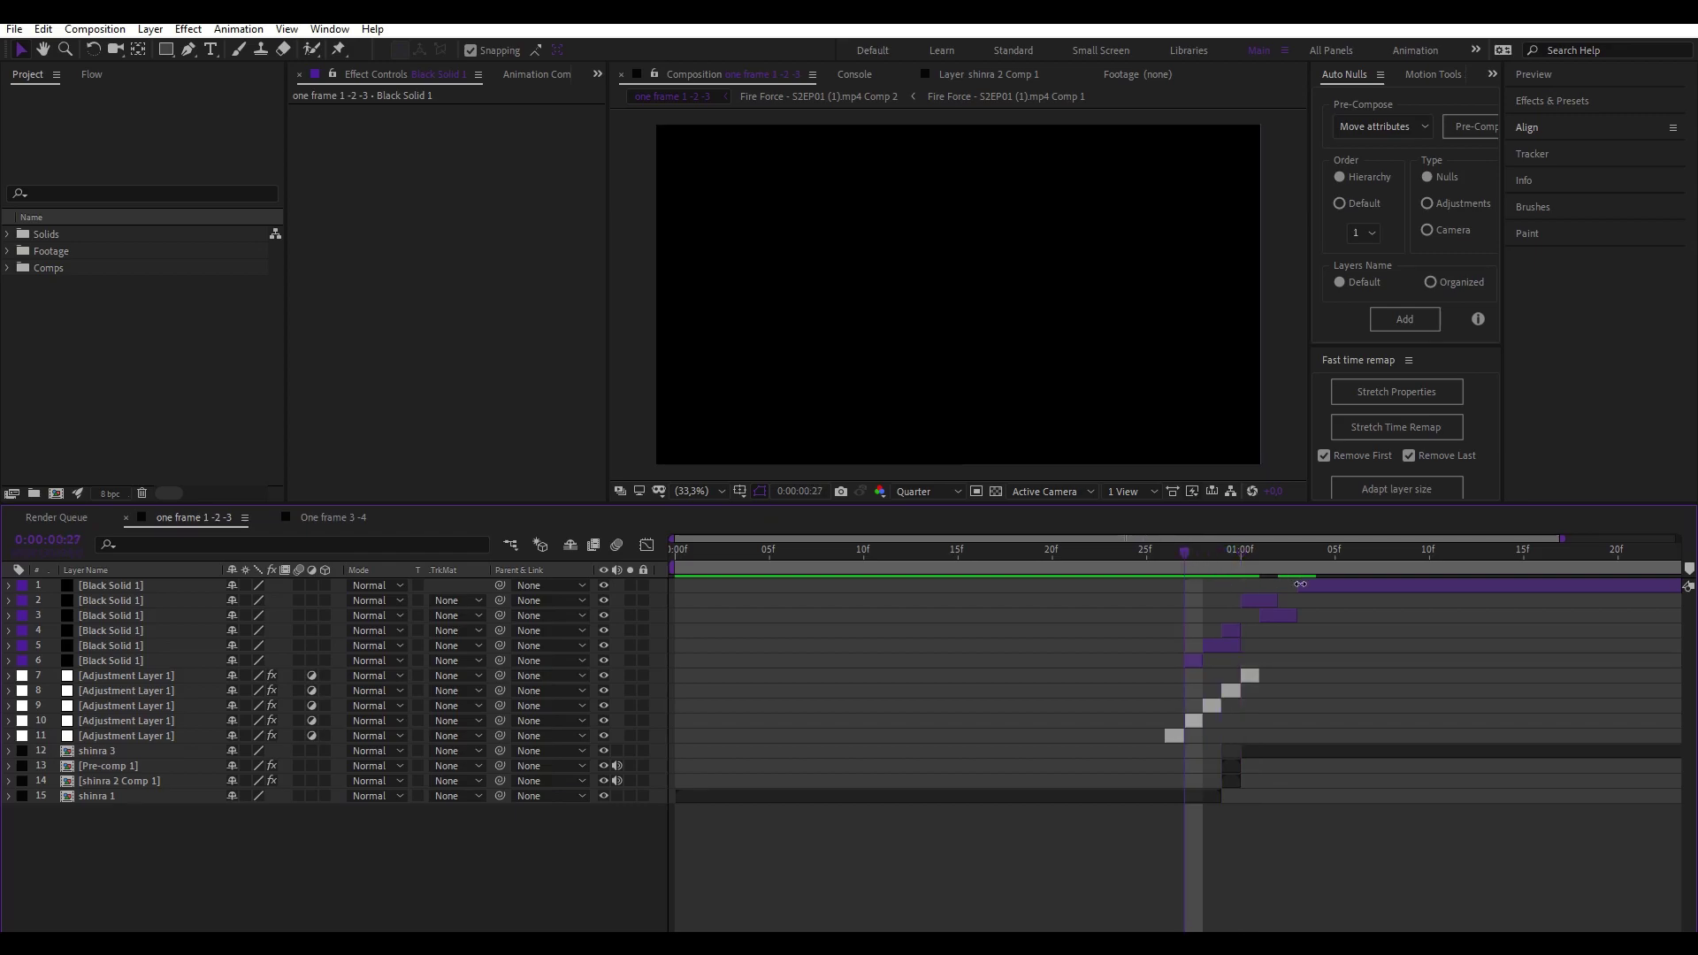
Step: Split the top black solid at the next two frames and trim it to end at 01:07
click(1301, 584)
click(1325, 567)
key(ctrl+shift+d)
click(1344, 567)
key(ctrl+shift+d)
click(1356, 568)
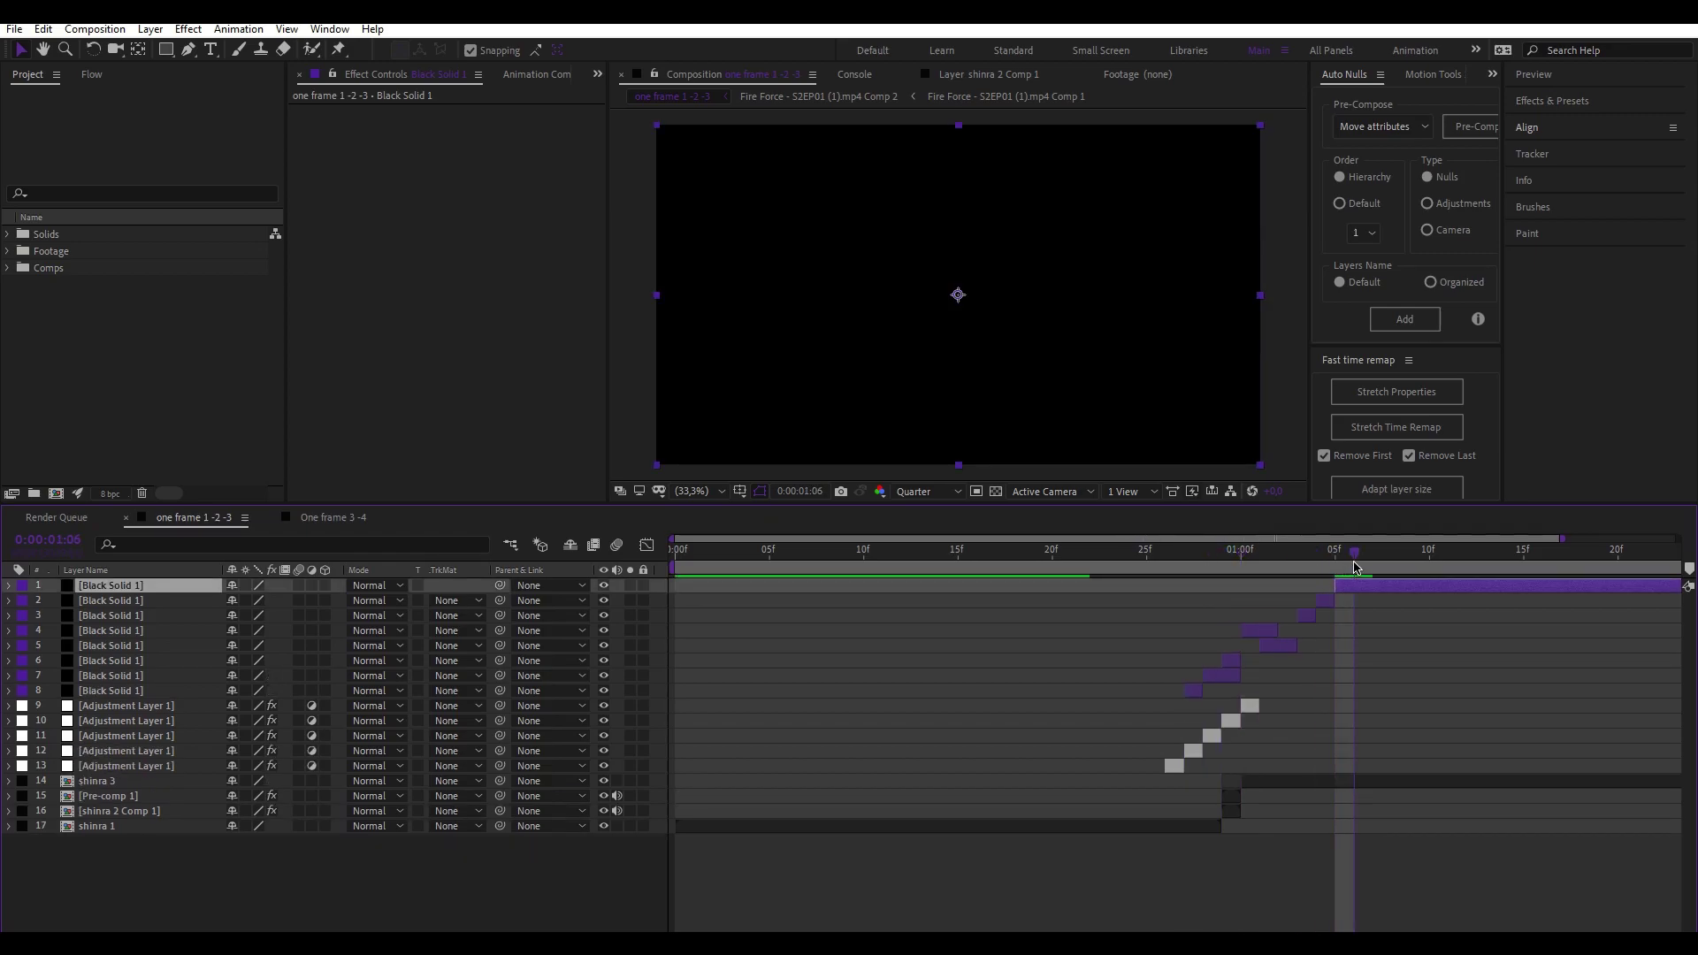
key(alt+bracketright)
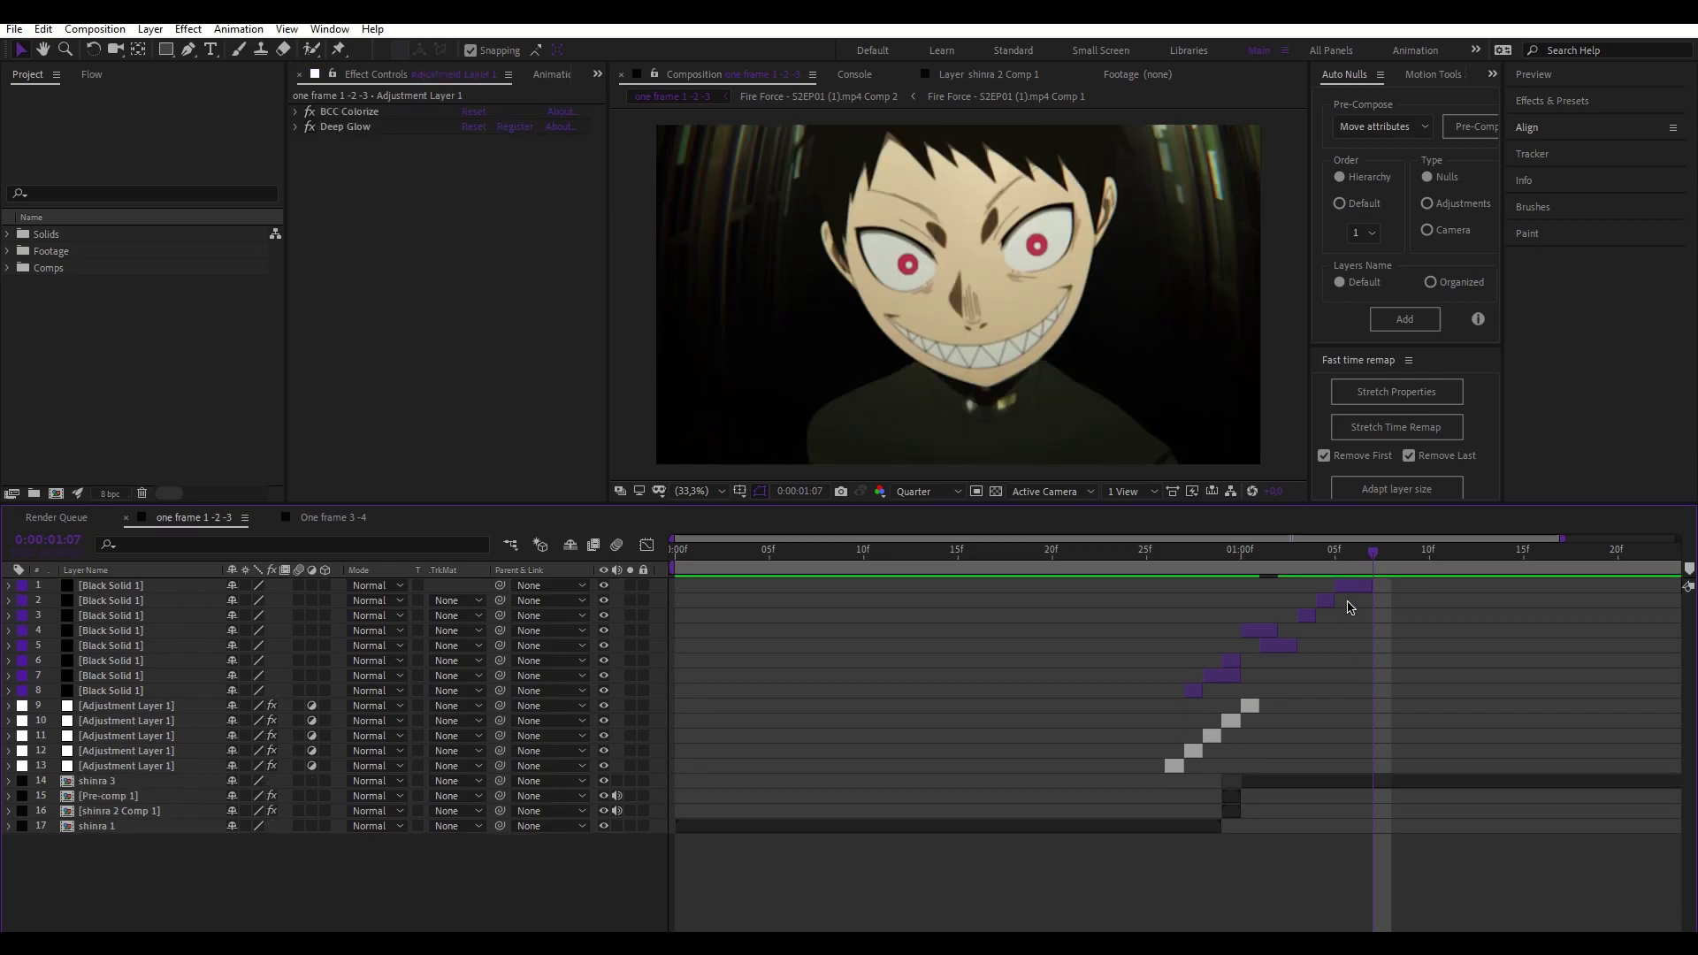
Step: Shift all eight black solids two frames earlier and check the first flash at frame 25
shift+click(1191, 698)
drag(1192, 698, 1156, 698)
click(1395, 746)
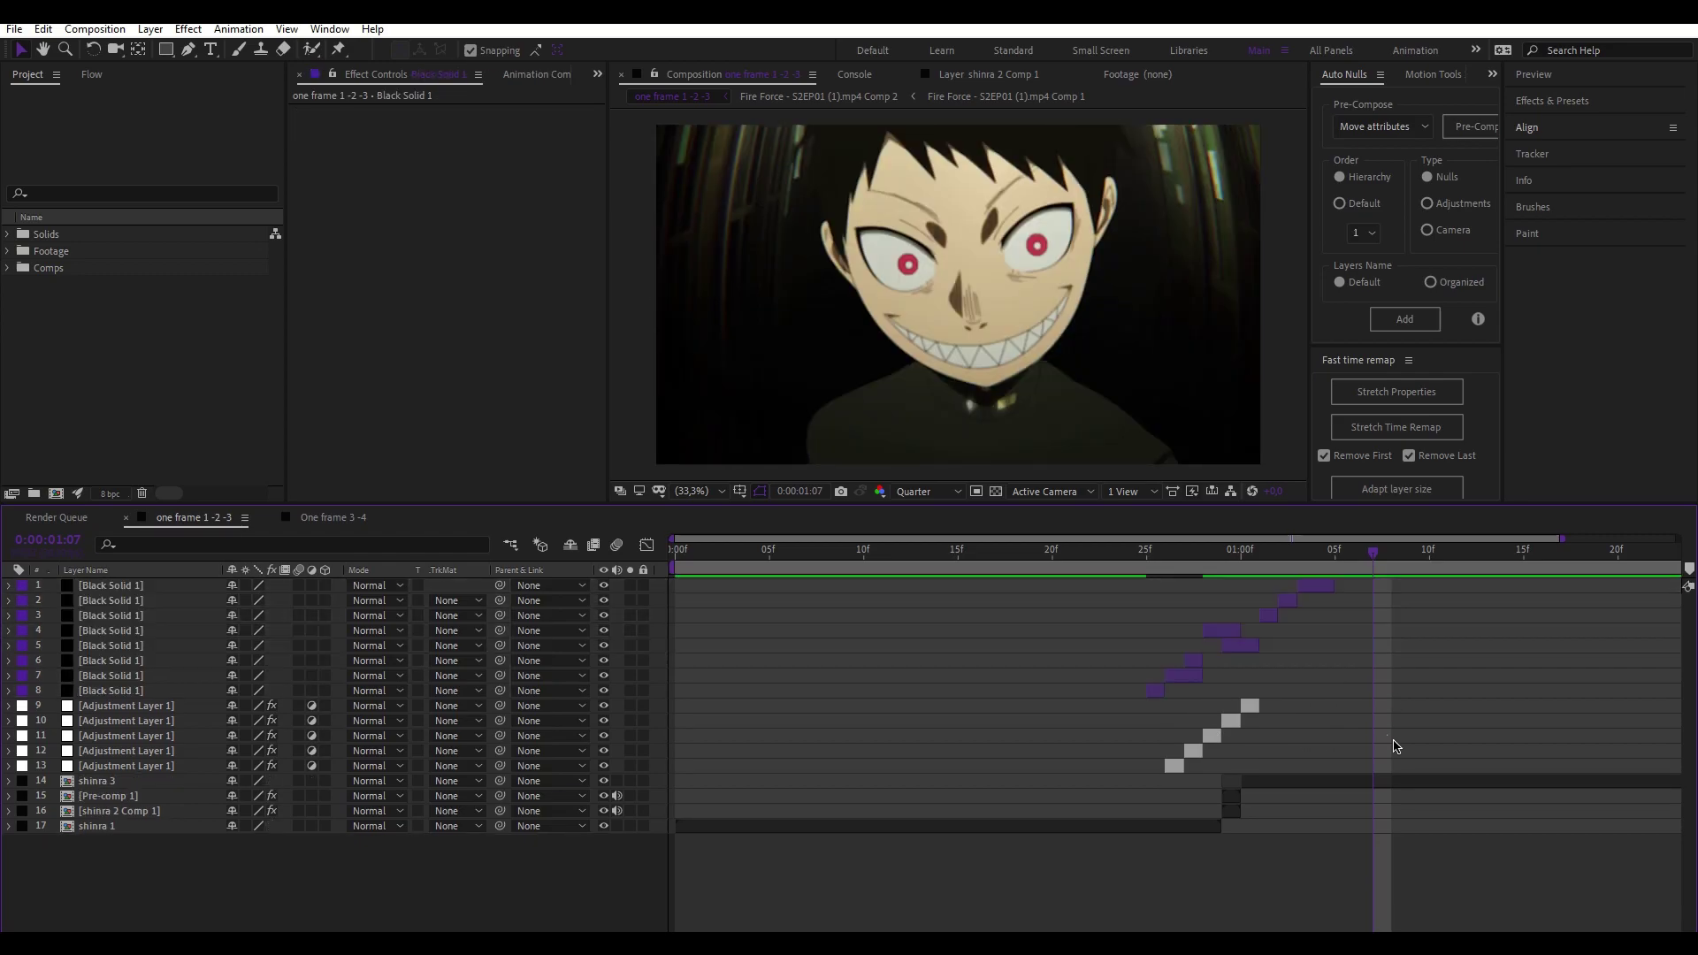
click(1146, 551)
click(1156, 691)
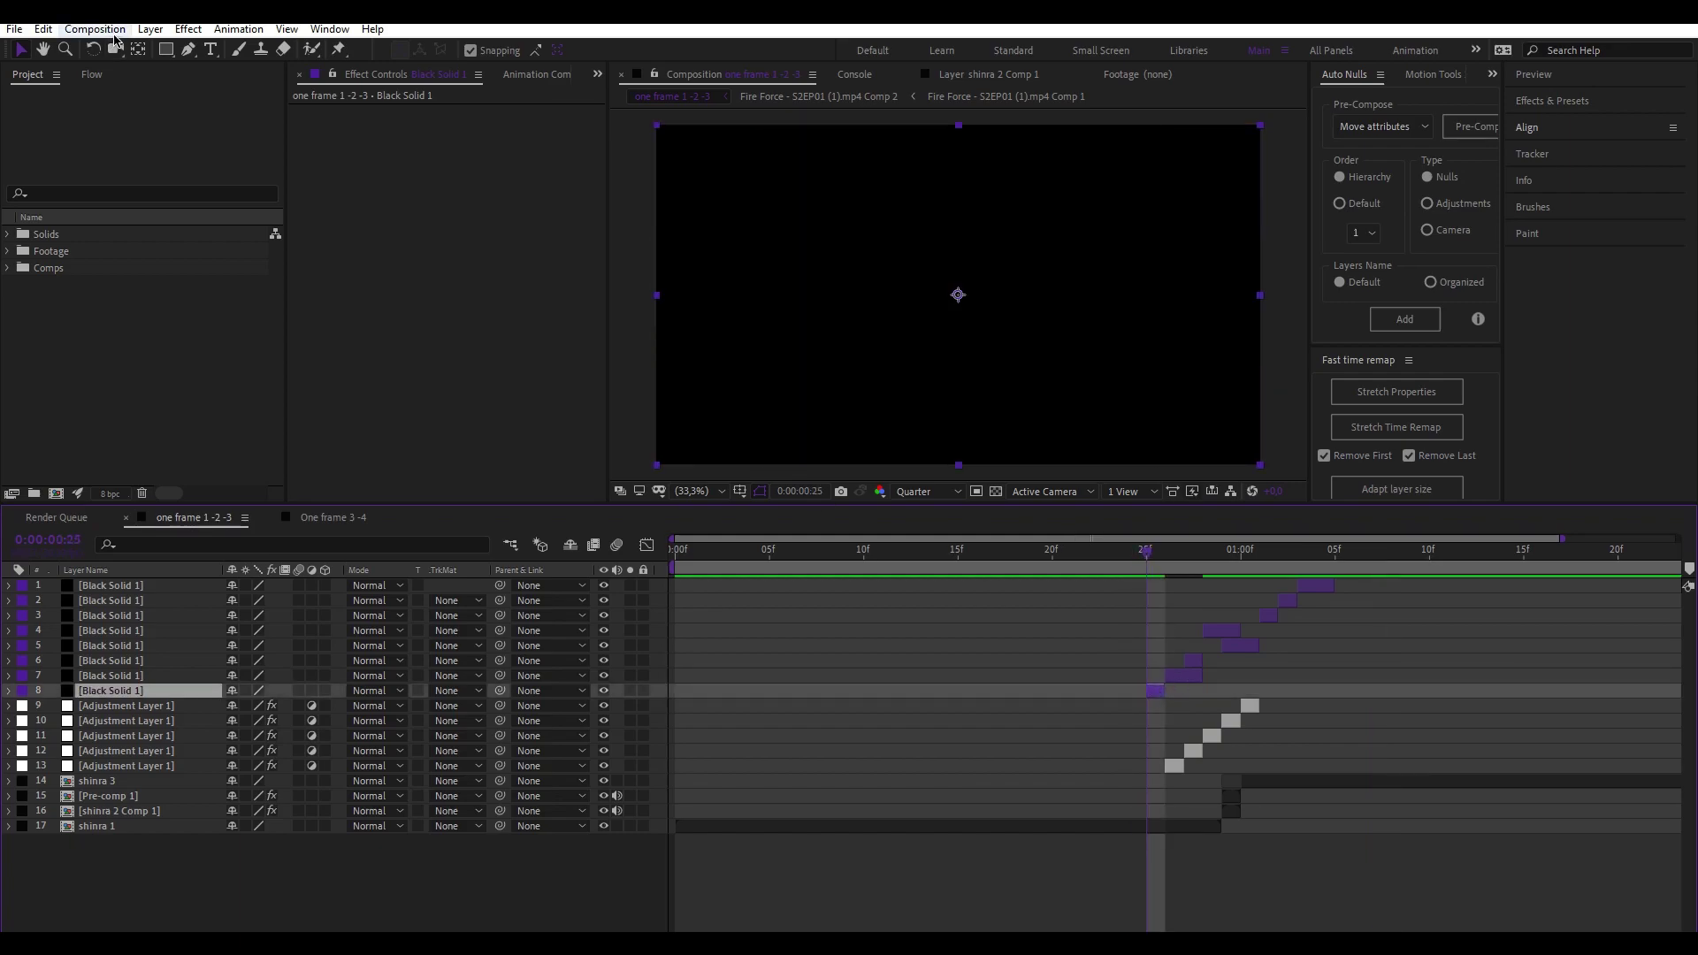
Step: Mask the frame-25 black solid to a vertical strip with a 25-pixel feather
click(168, 52)
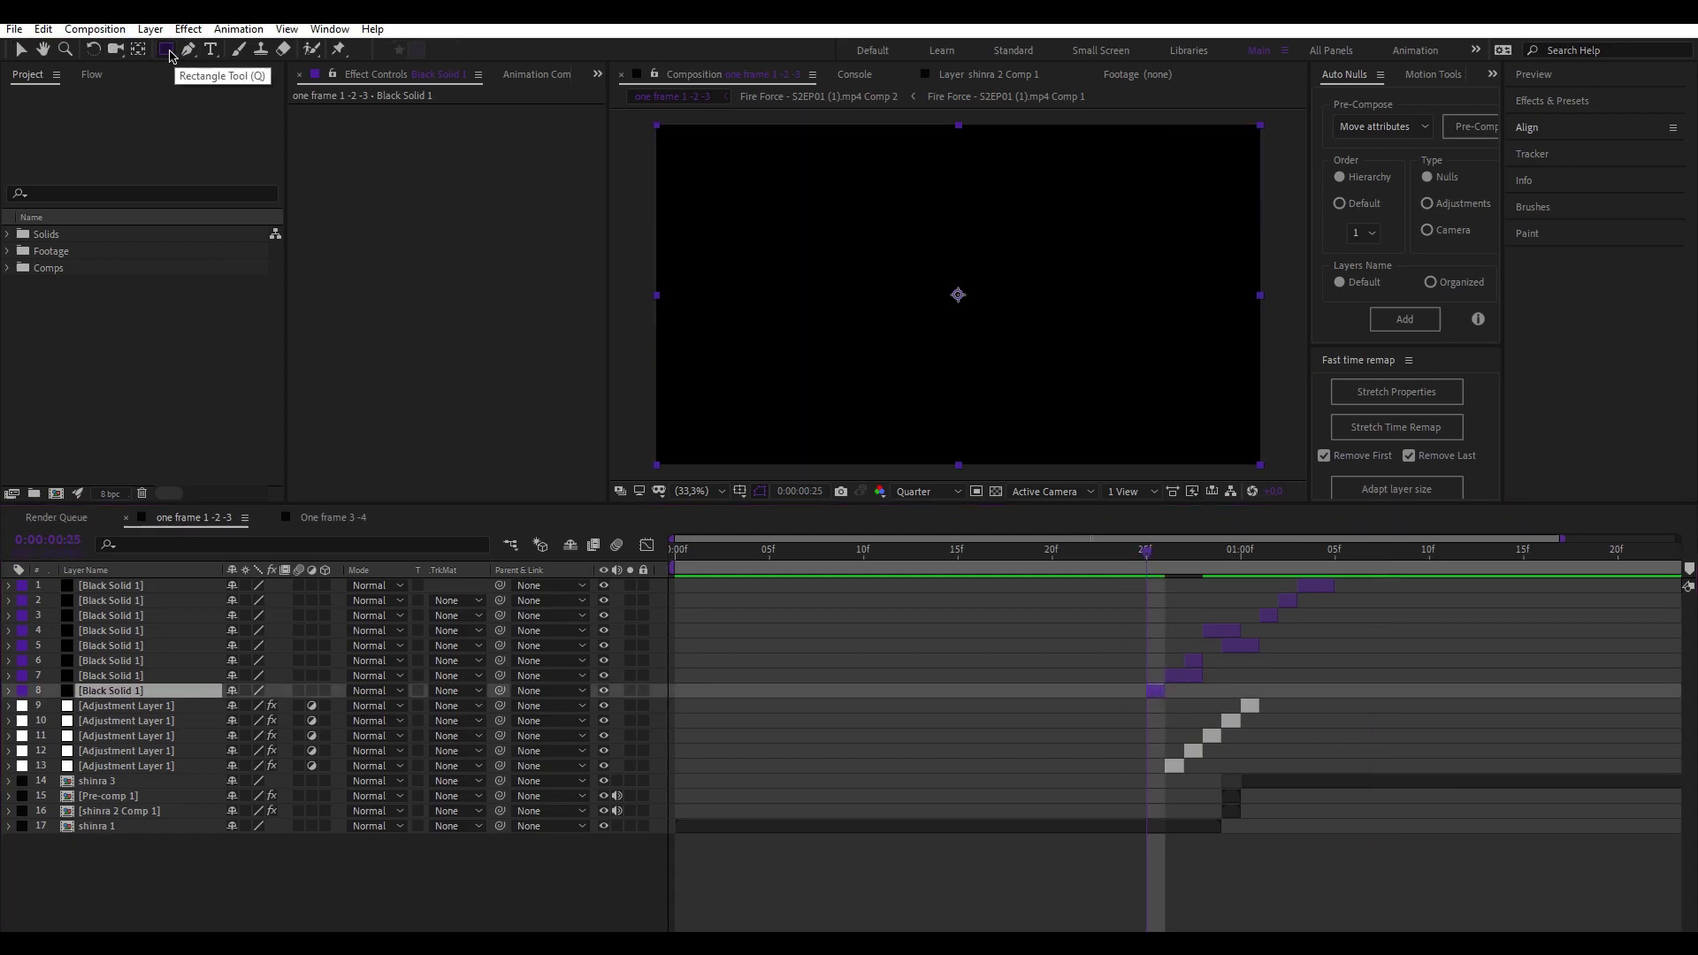
scroll(945, 323, down, 1)
drag(955, 181, 1068, 426)
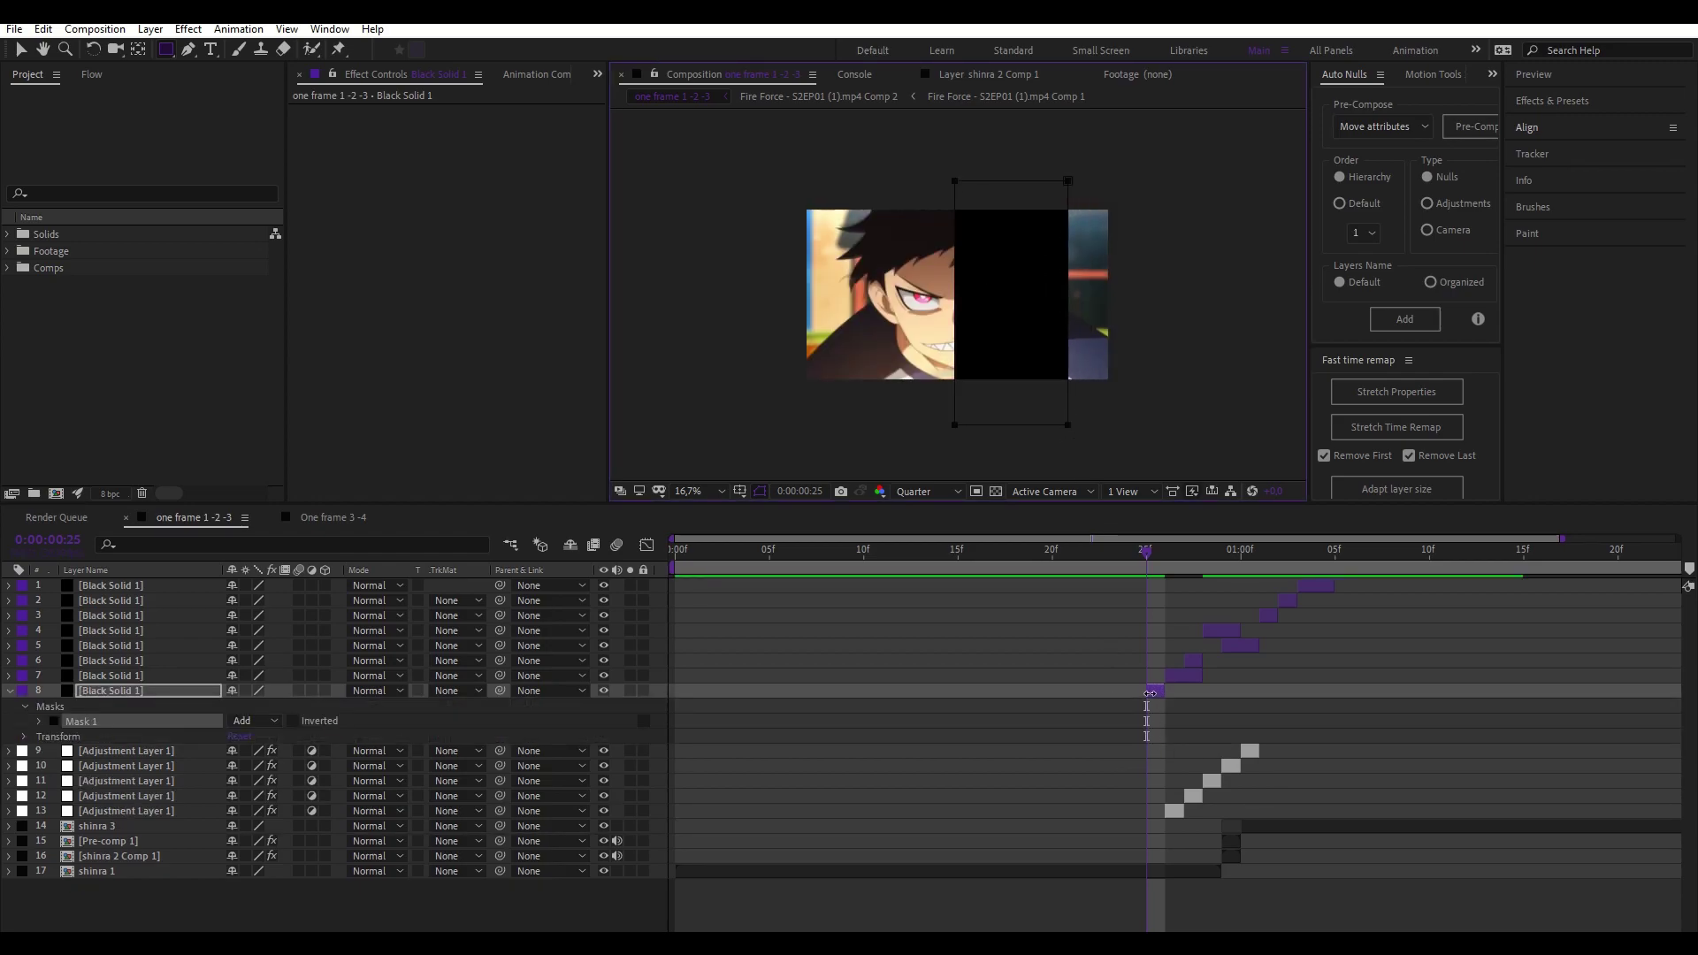
click(1148, 692)
key(f)
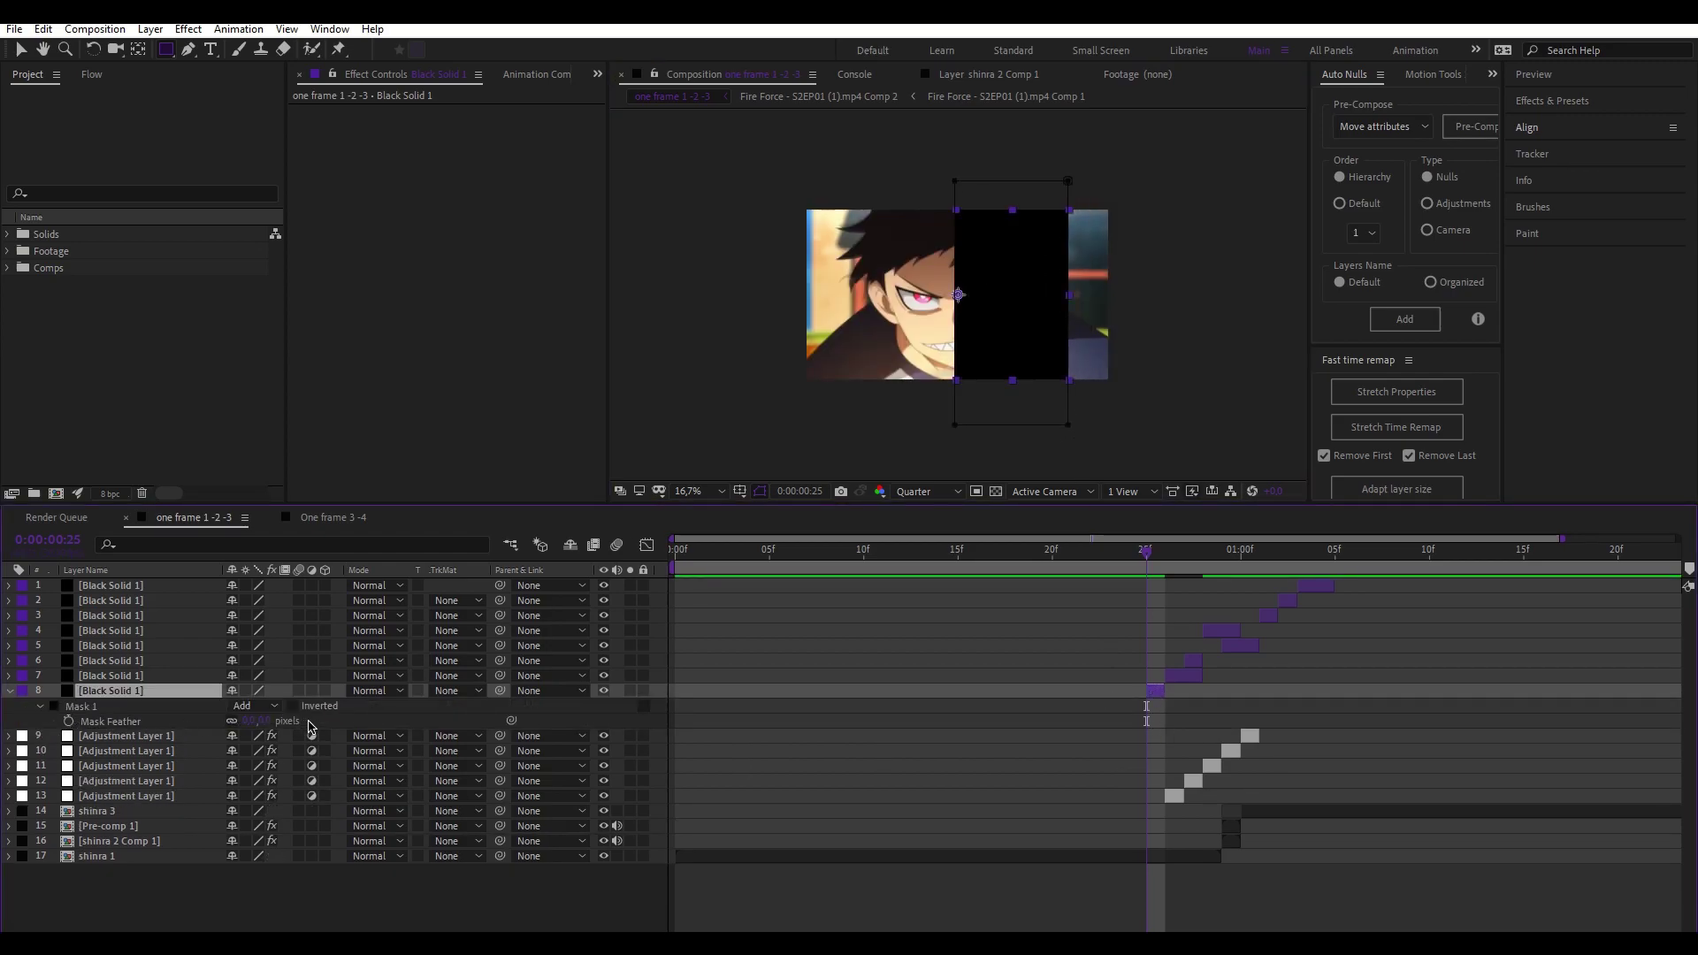
key(Return)
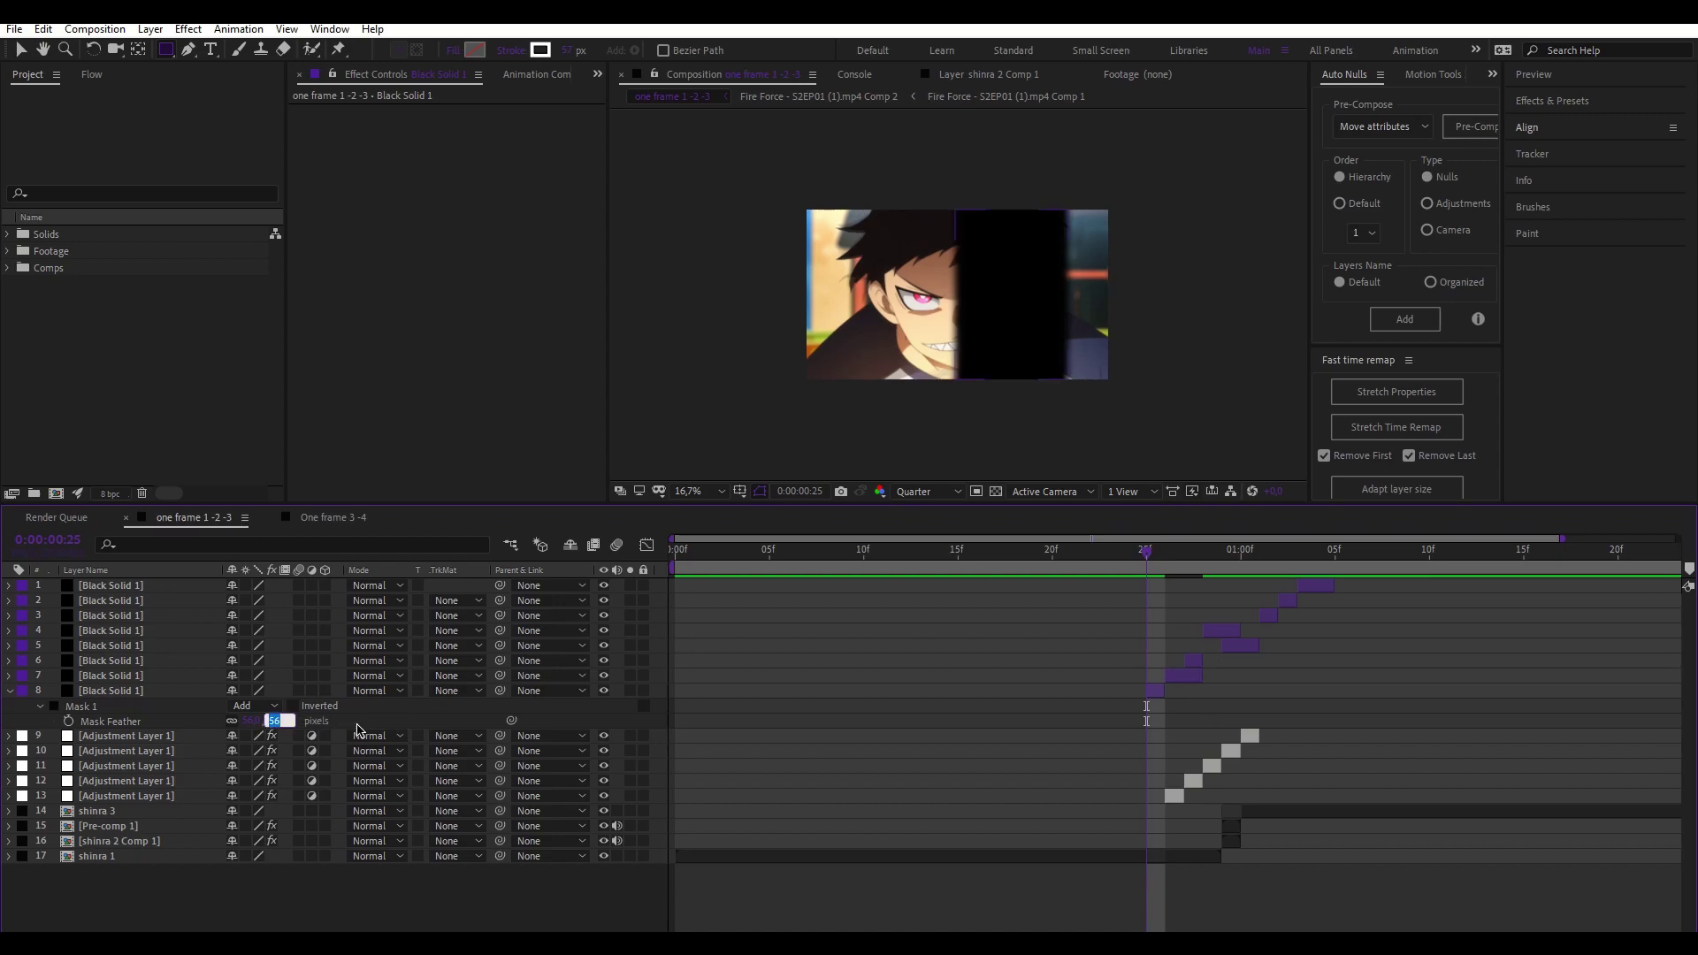
Step: Advance to frame 26 and select layer 7, the solid shown there
click(683, 491)
click(699, 643)
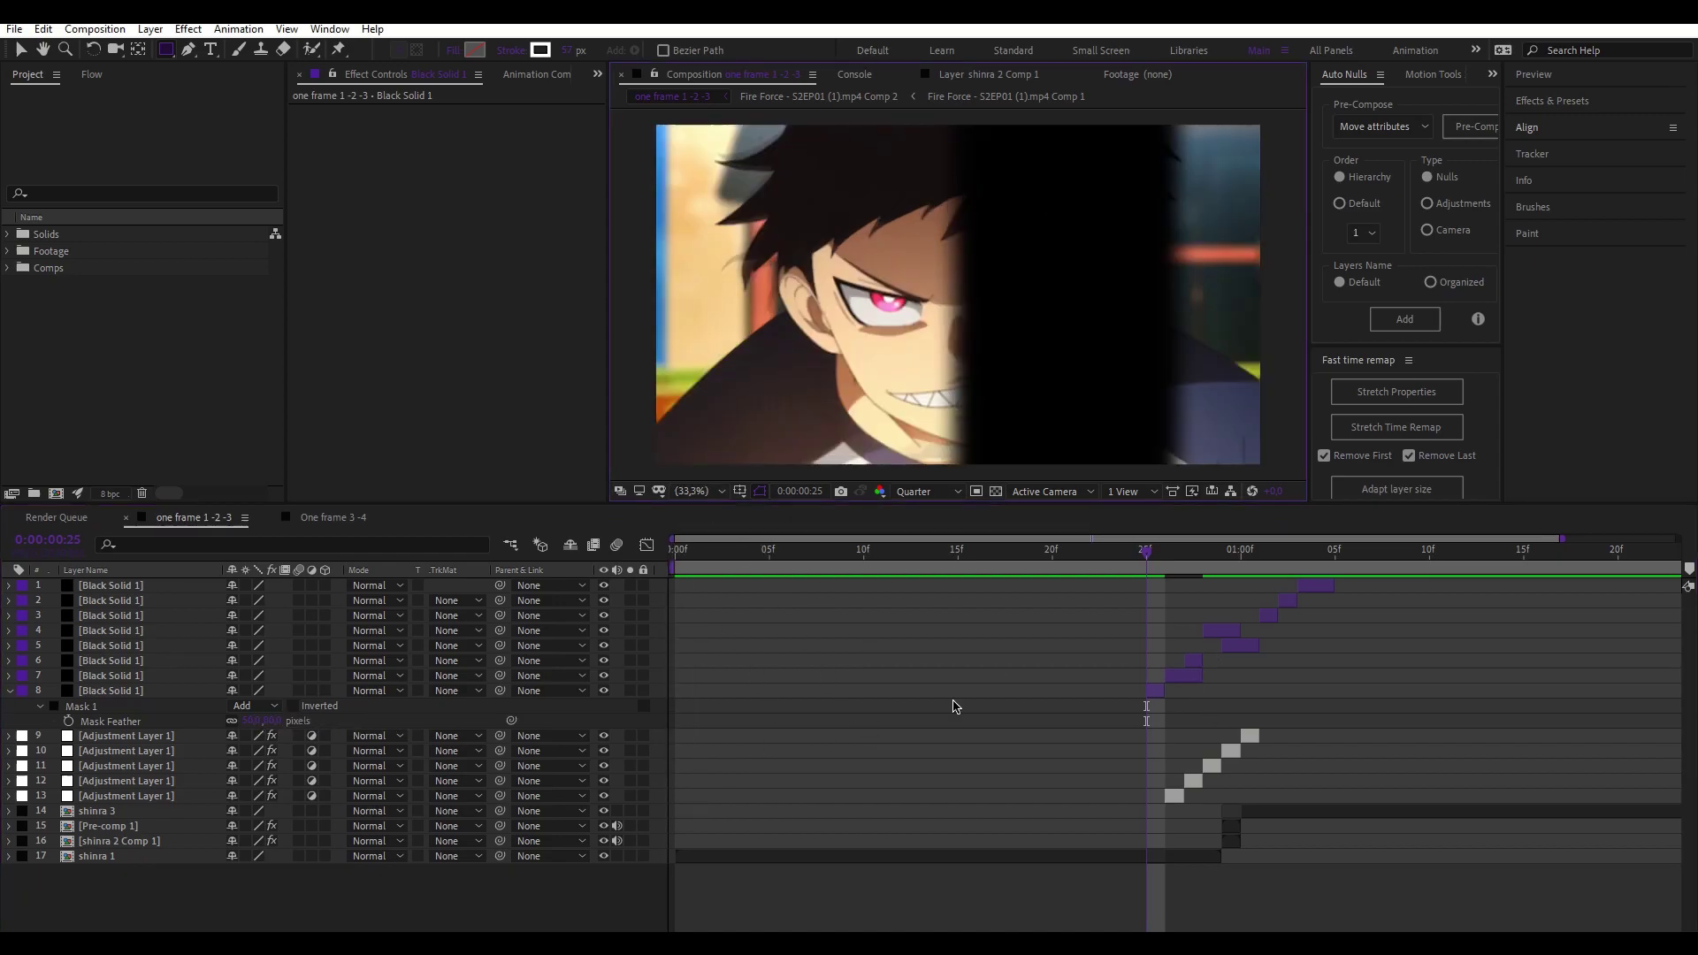
key(Page_Down)
click(1165, 671)
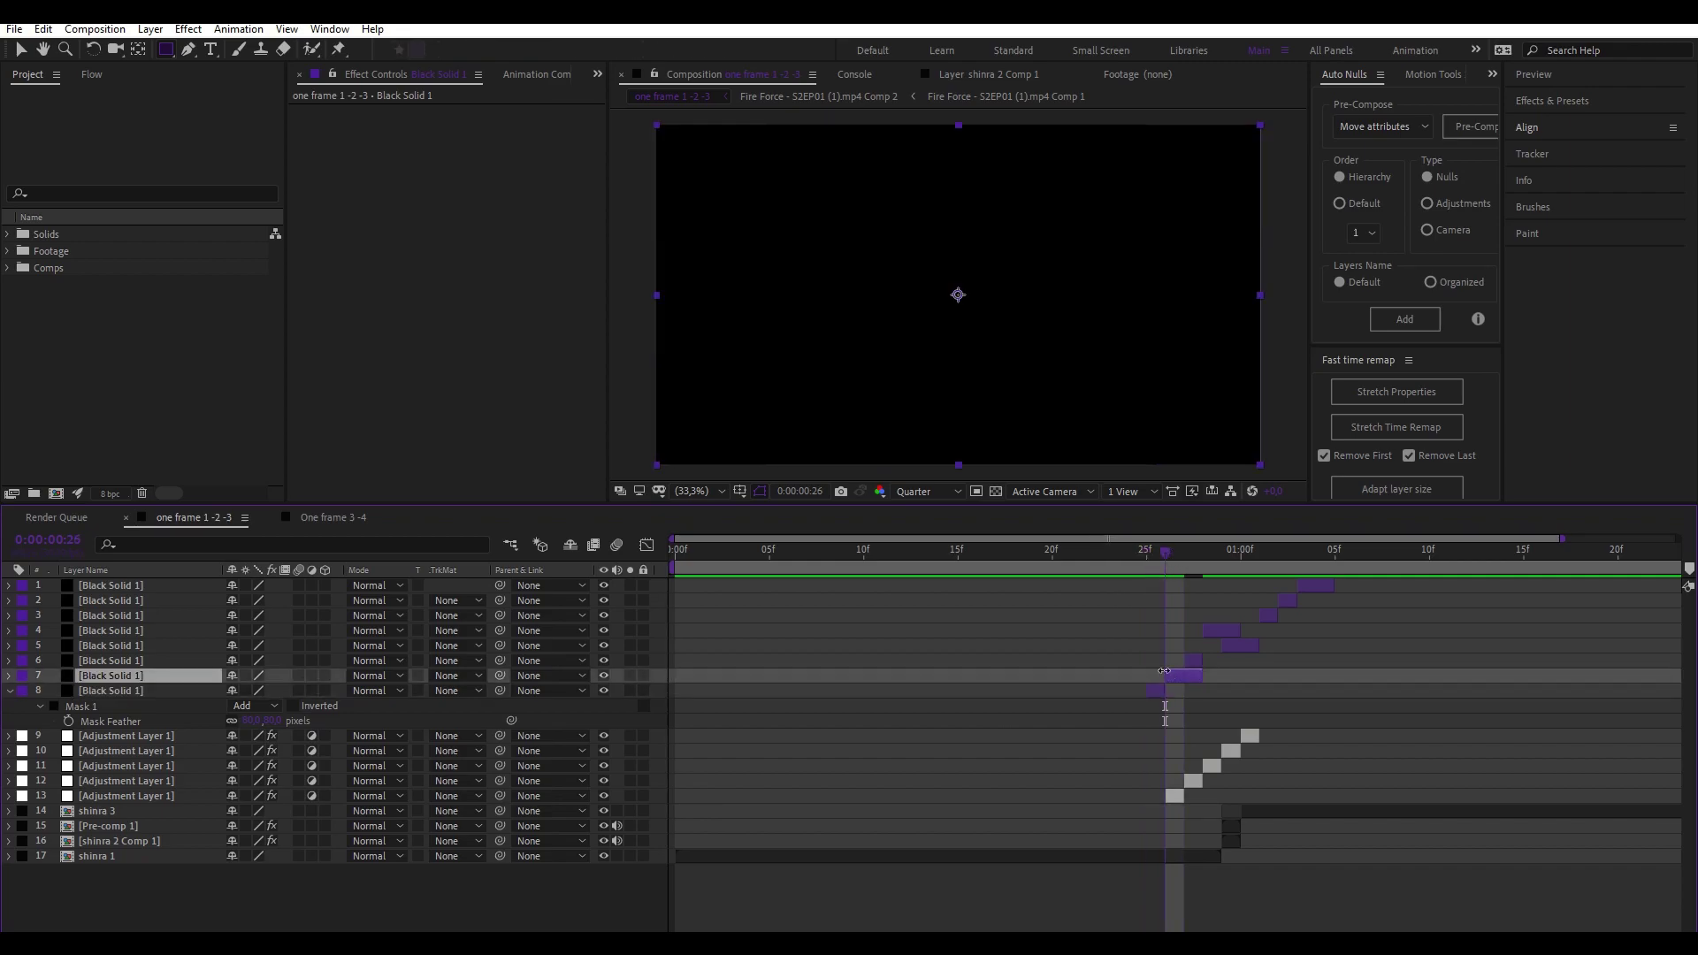
Step: Mask layer 7 into a vertical black strip with a Mask Feather of 65
drag(732, 113, 859, 475)
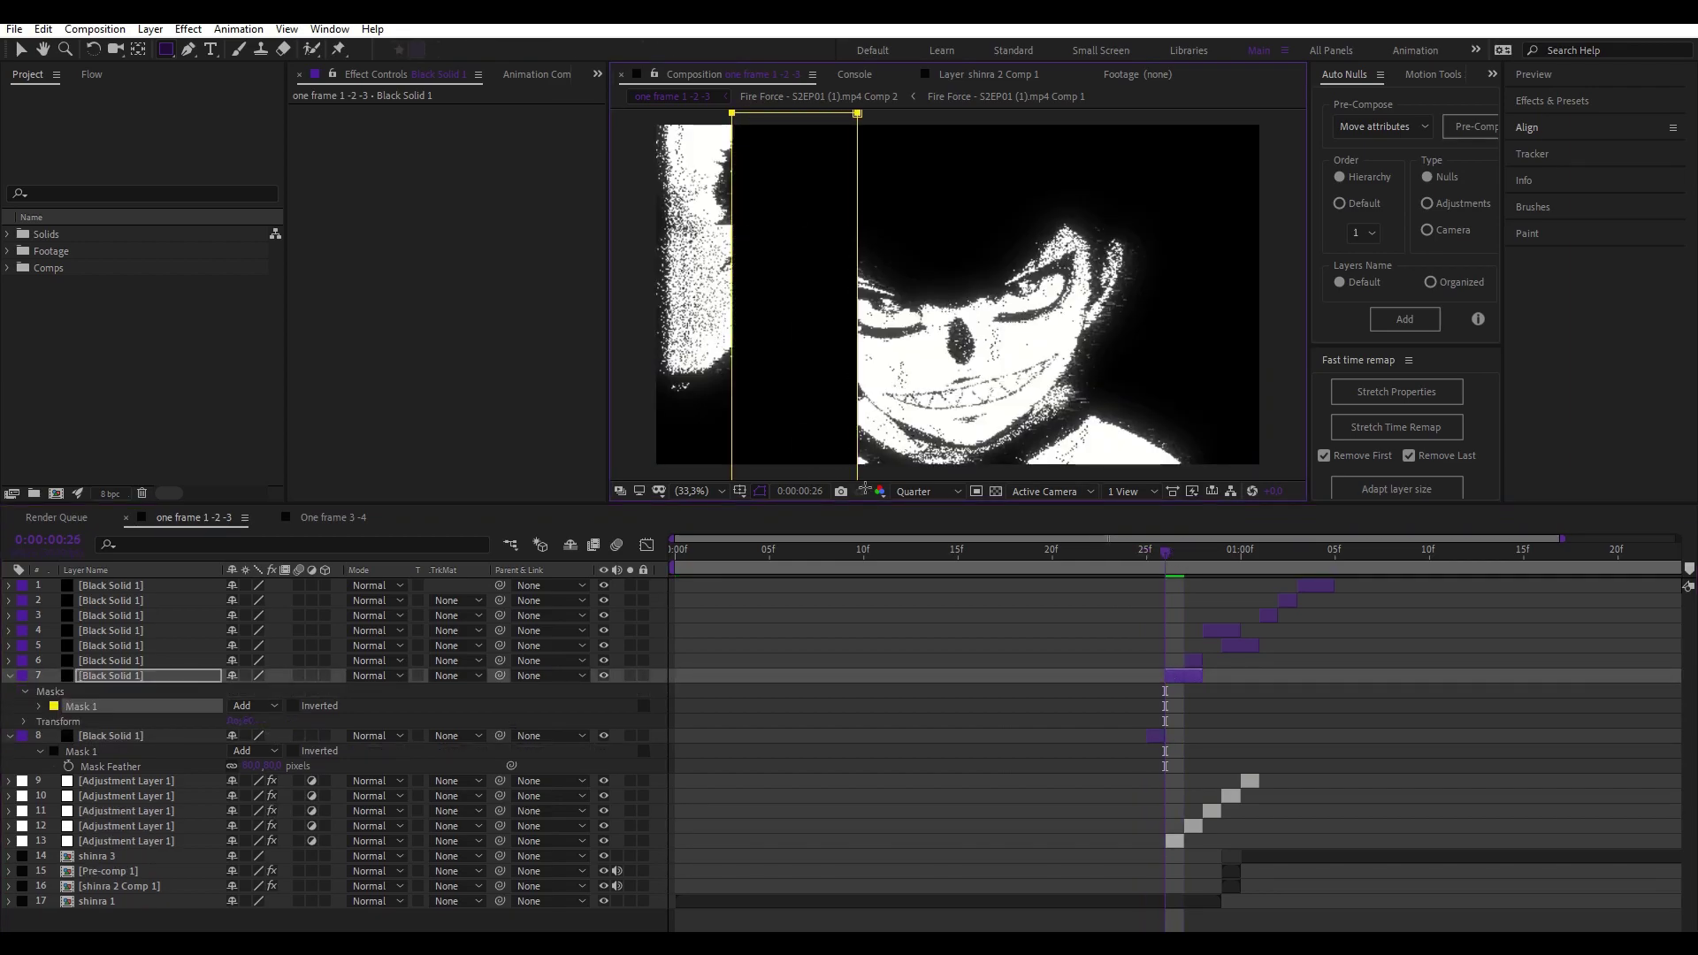
click(39, 705)
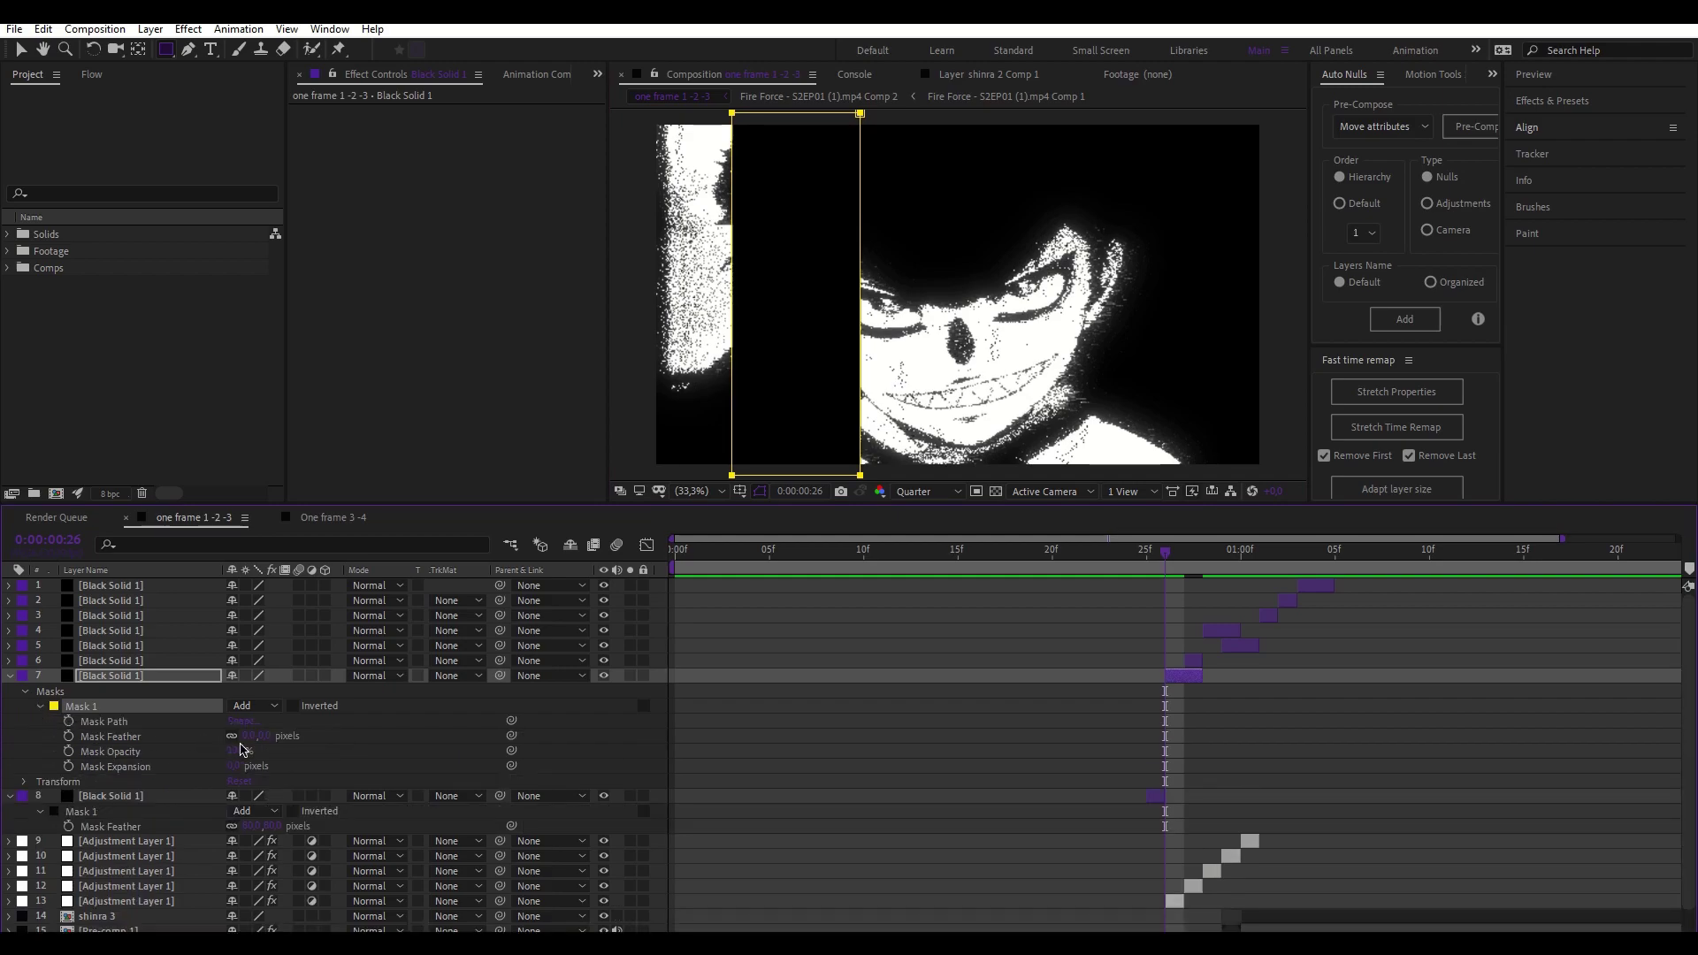
text(5)
click(1433, 799)
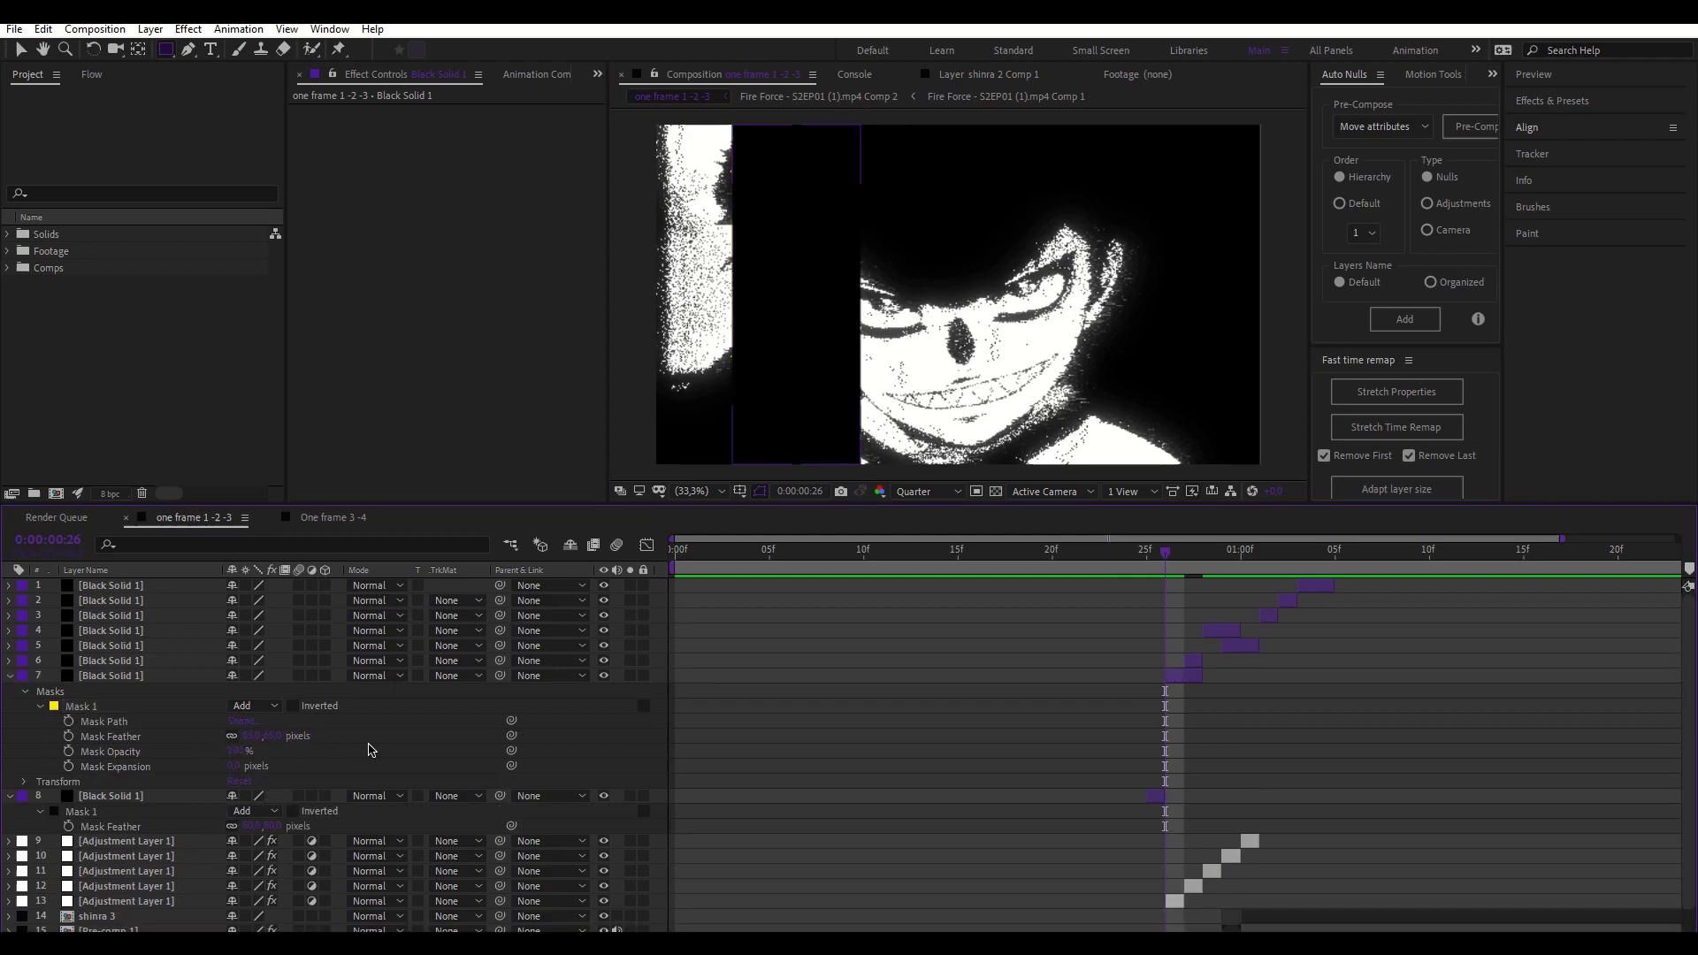
Step: At frame 27, mask layer 6 into a vertical strip feathered 120 pixels
click(1178, 564)
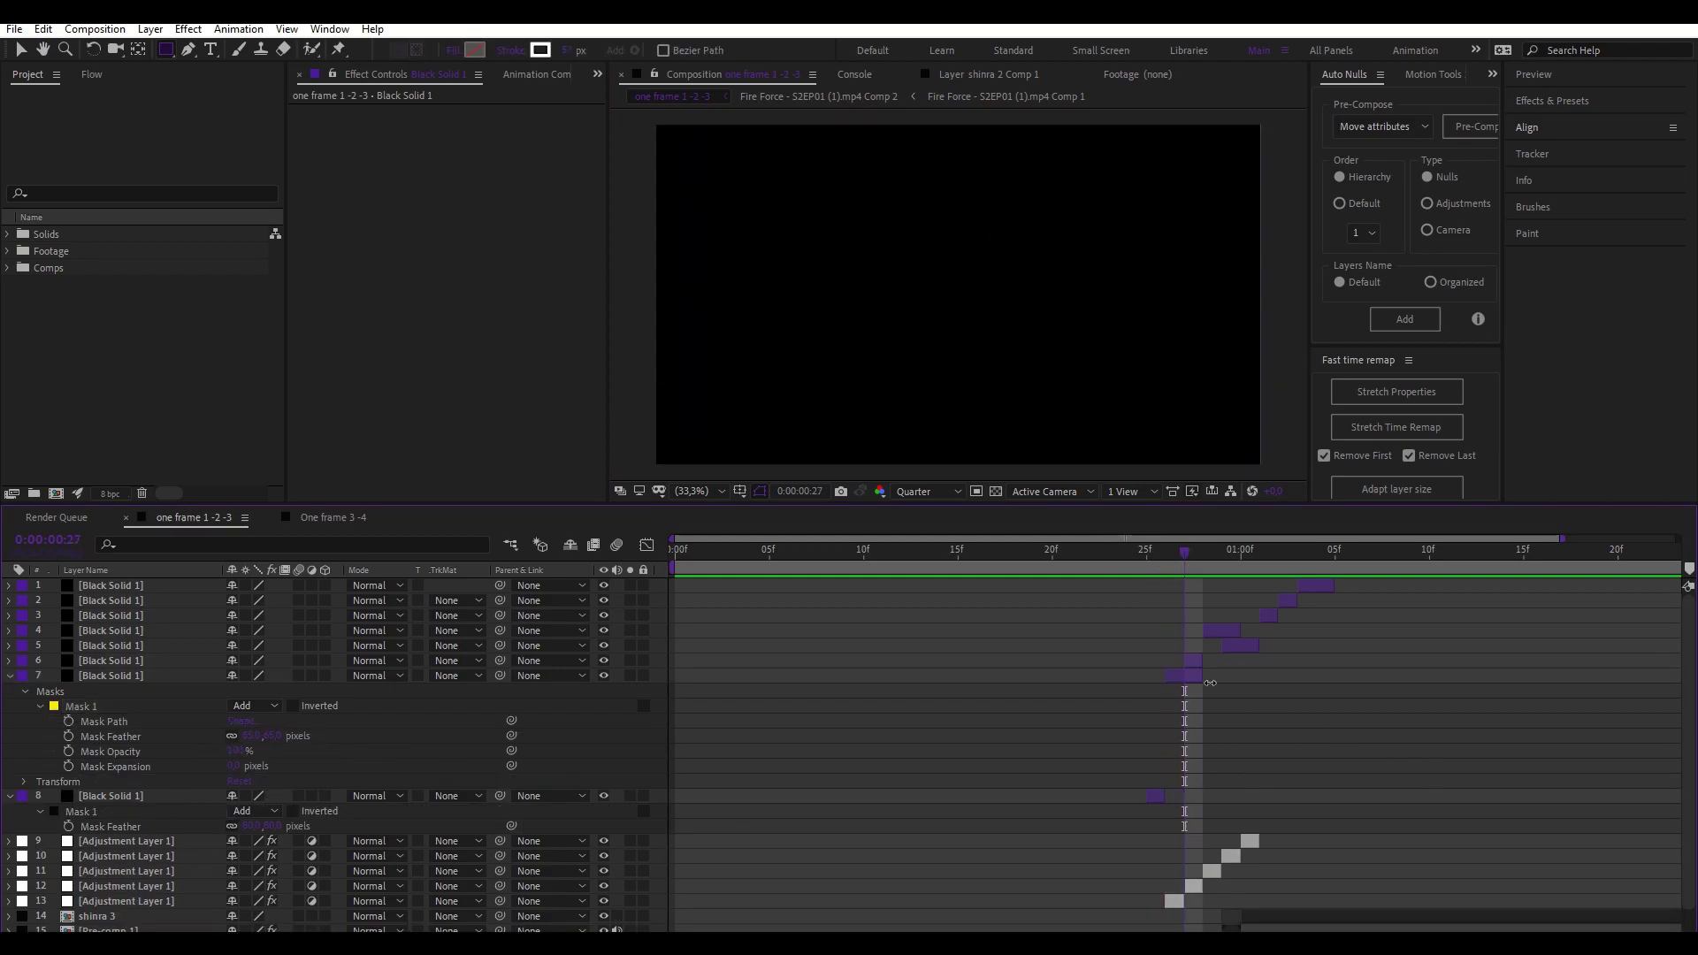
click(1000, 136)
drag(957, 111, 637, 483)
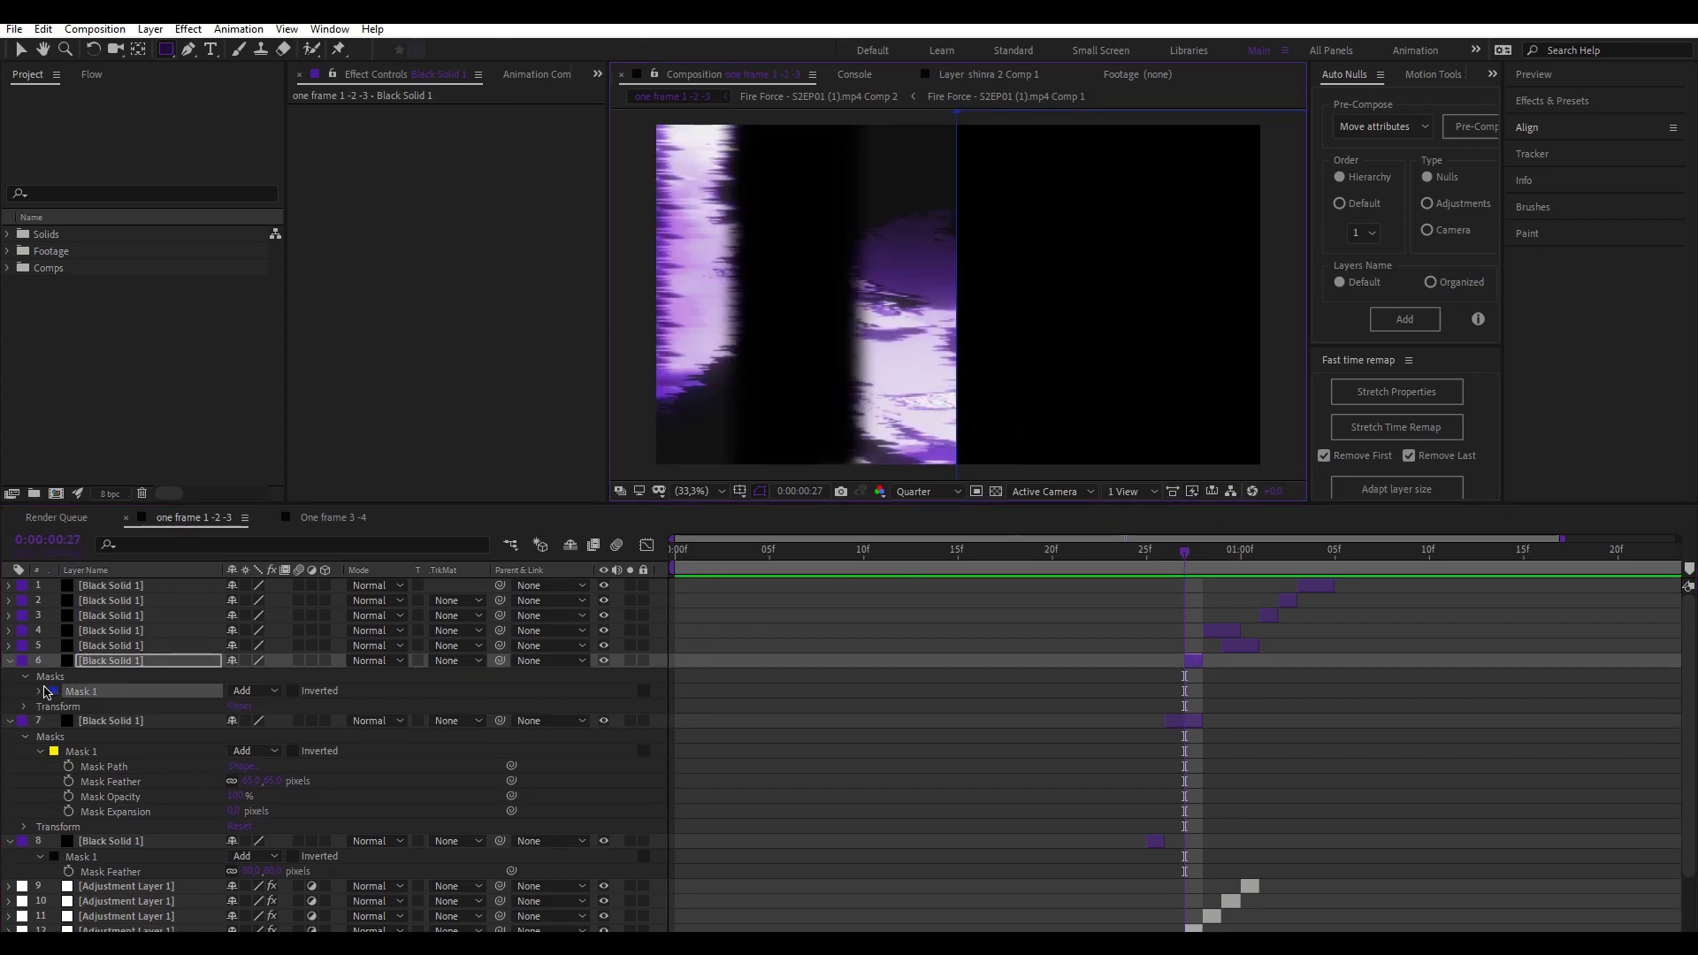
click(42, 690)
drag(277, 721, 381, 724)
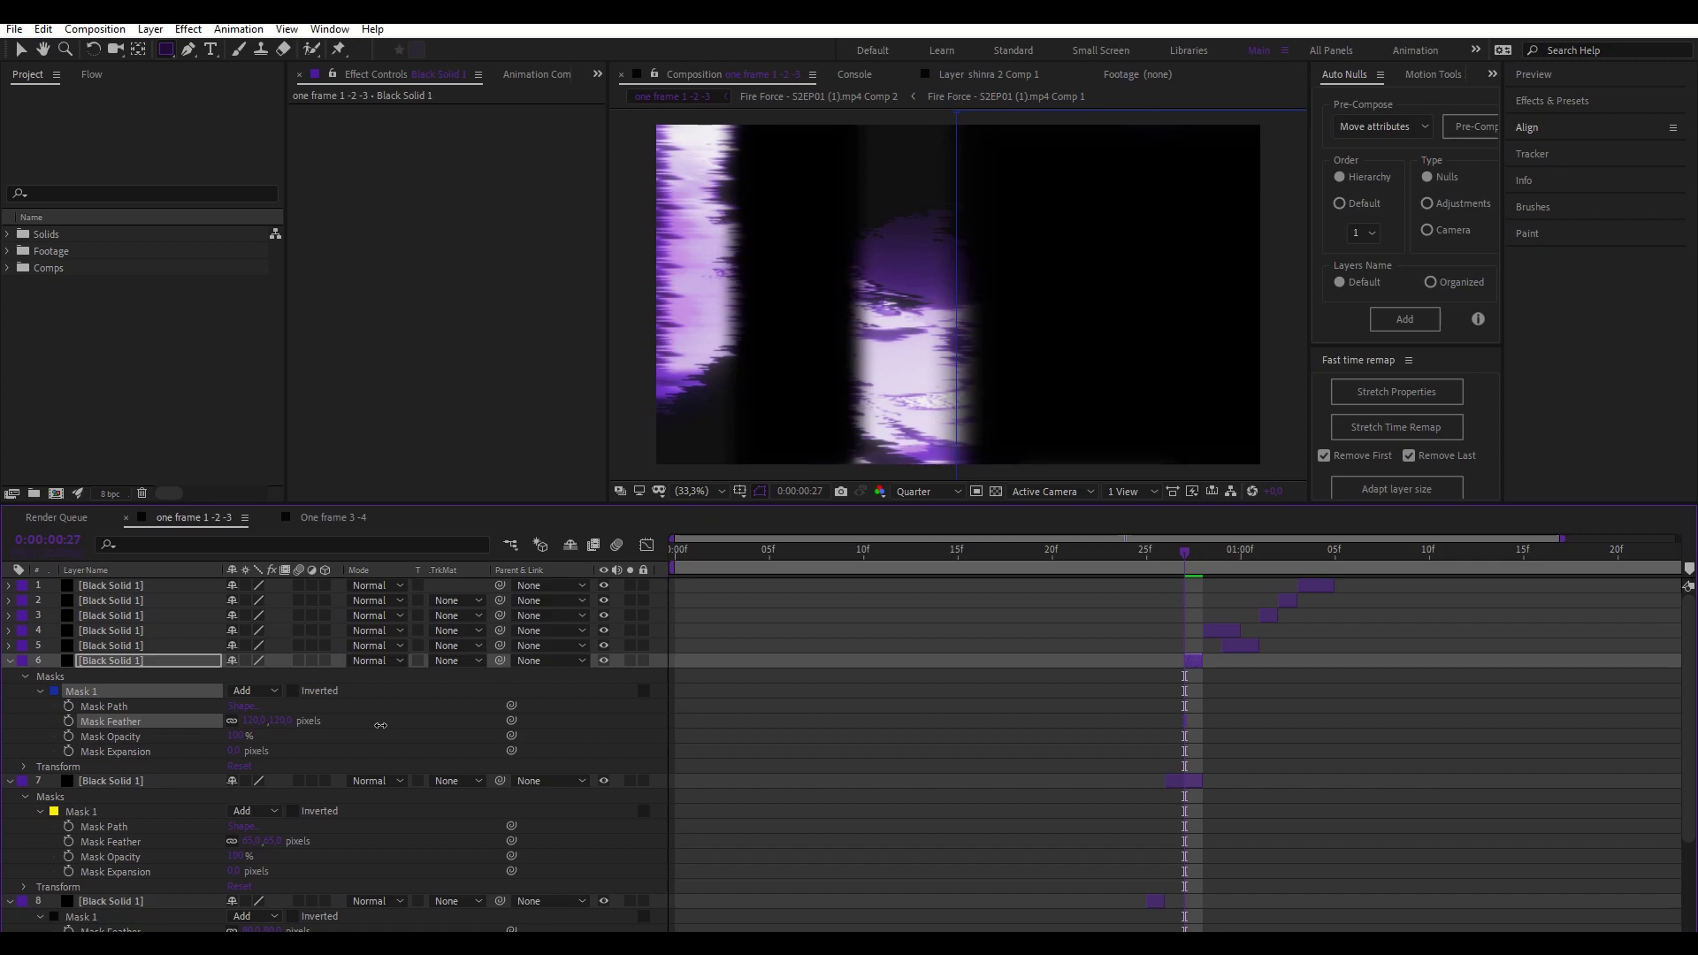
click(1456, 783)
Step: At frame 28, mask layer 4 into a narrow central strip feathered 65 pixels
click(1207, 566)
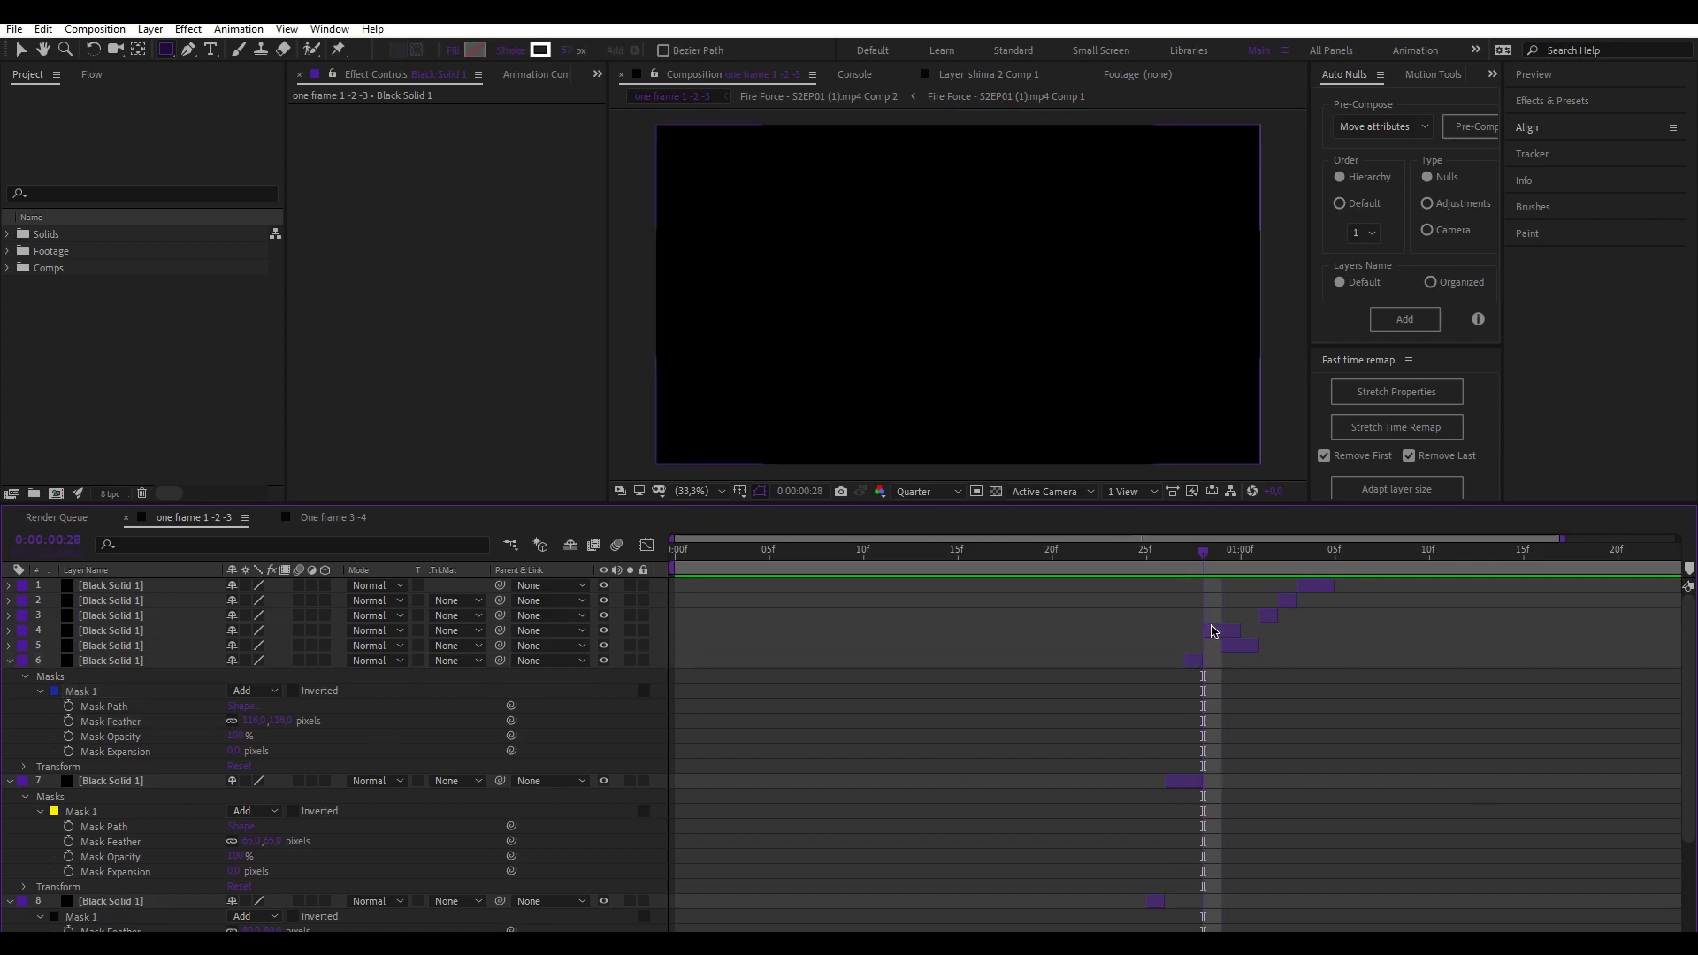
click(854, 137)
drag(862, 113, 999, 473)
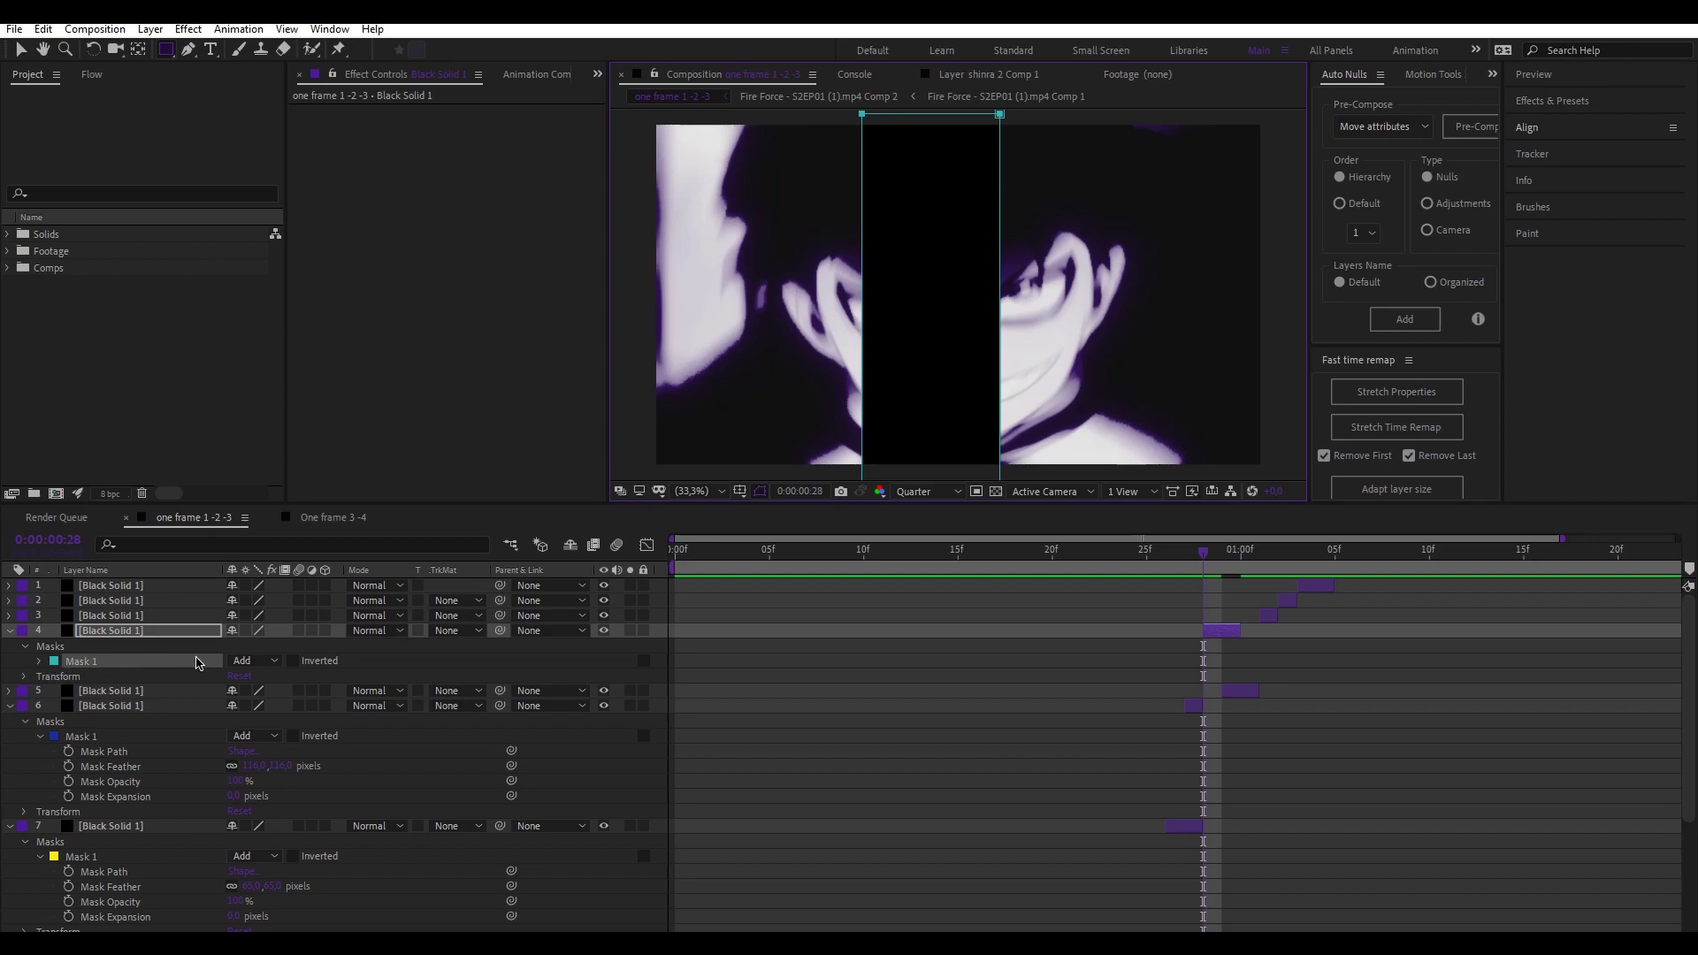
key(f)
click(263, 661)
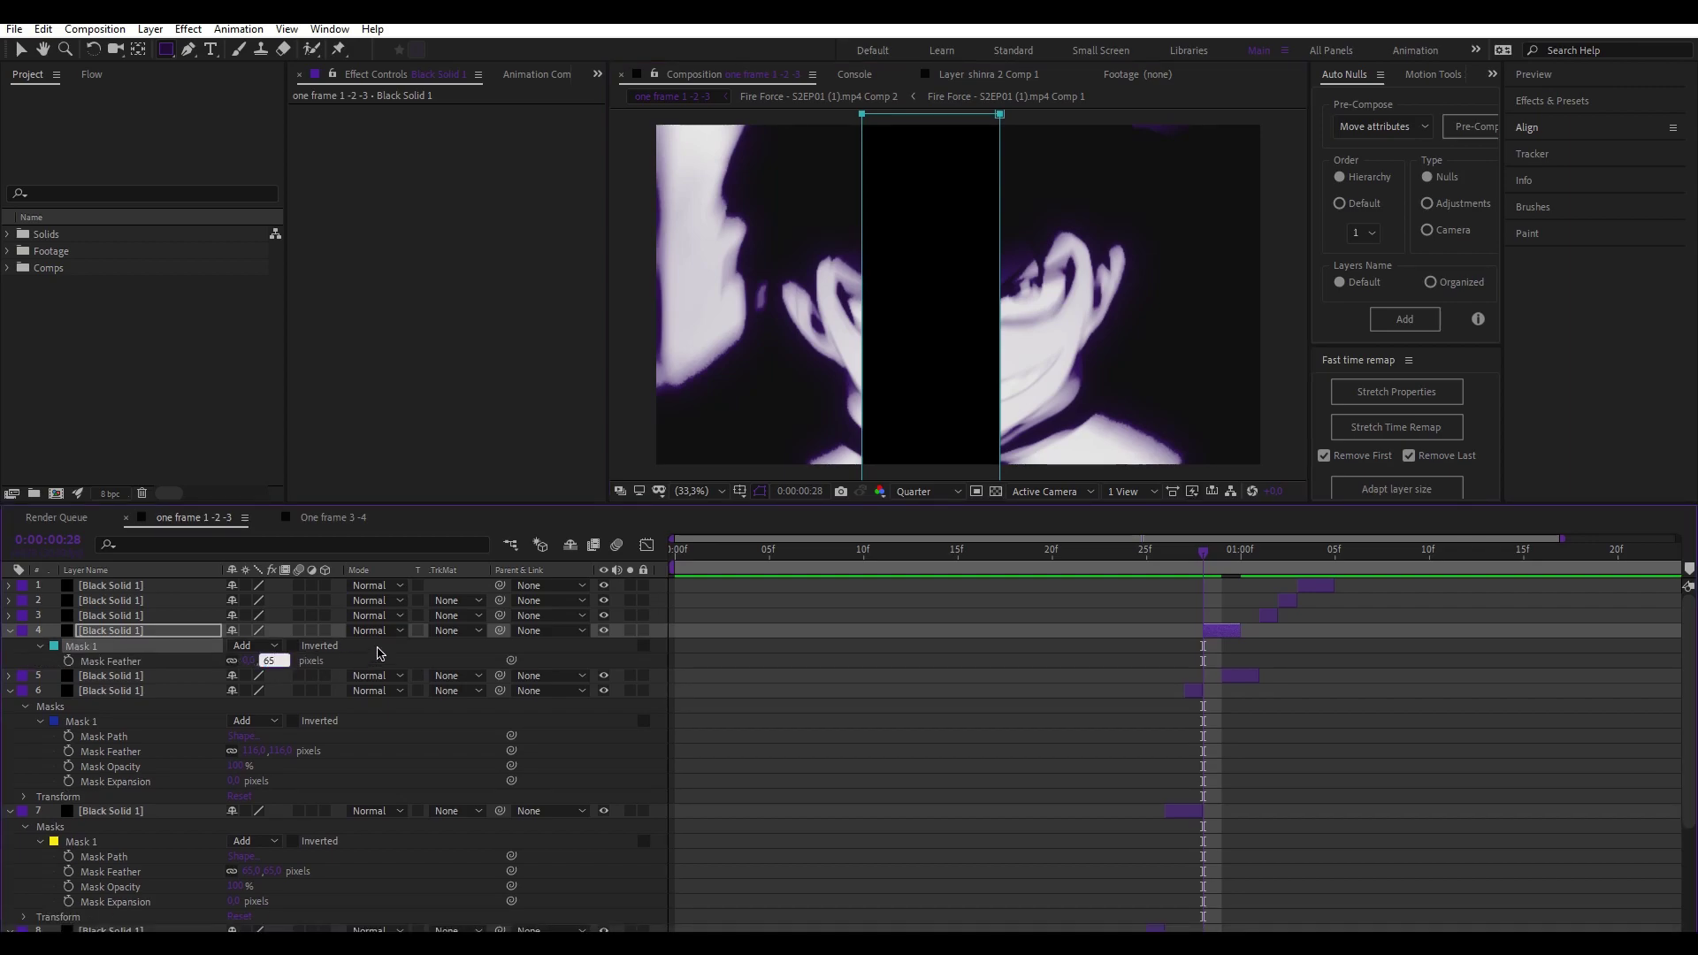
click(1099, 722)
click(1217, 570)
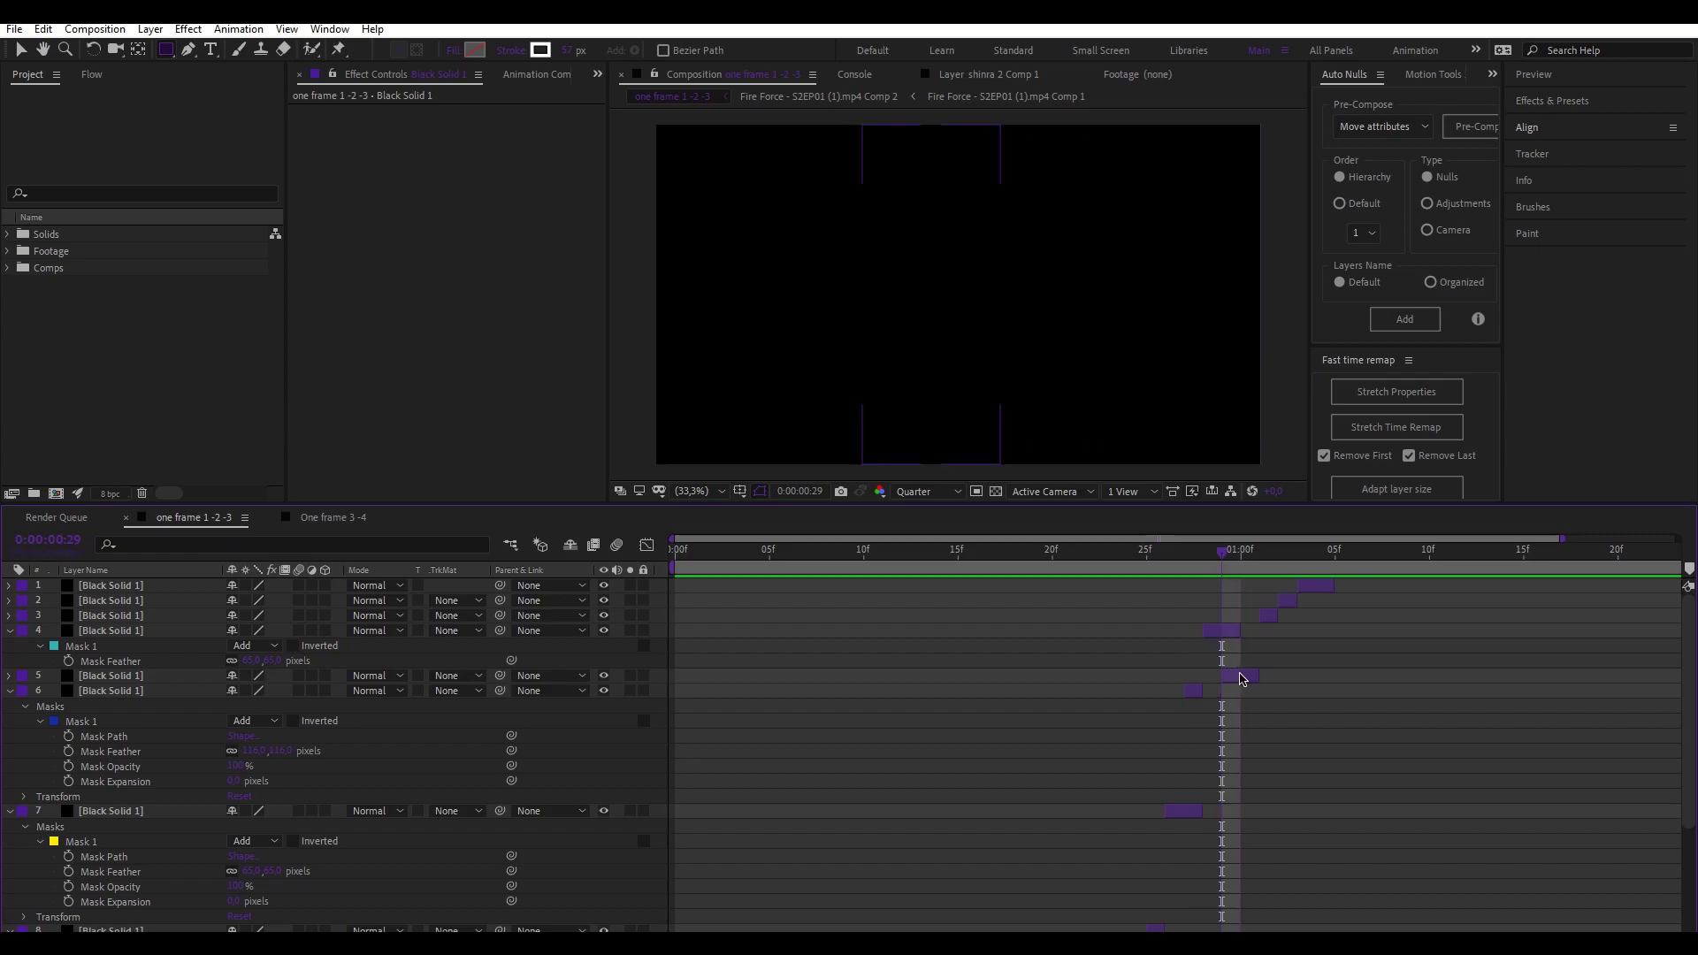
click(1236, 677)
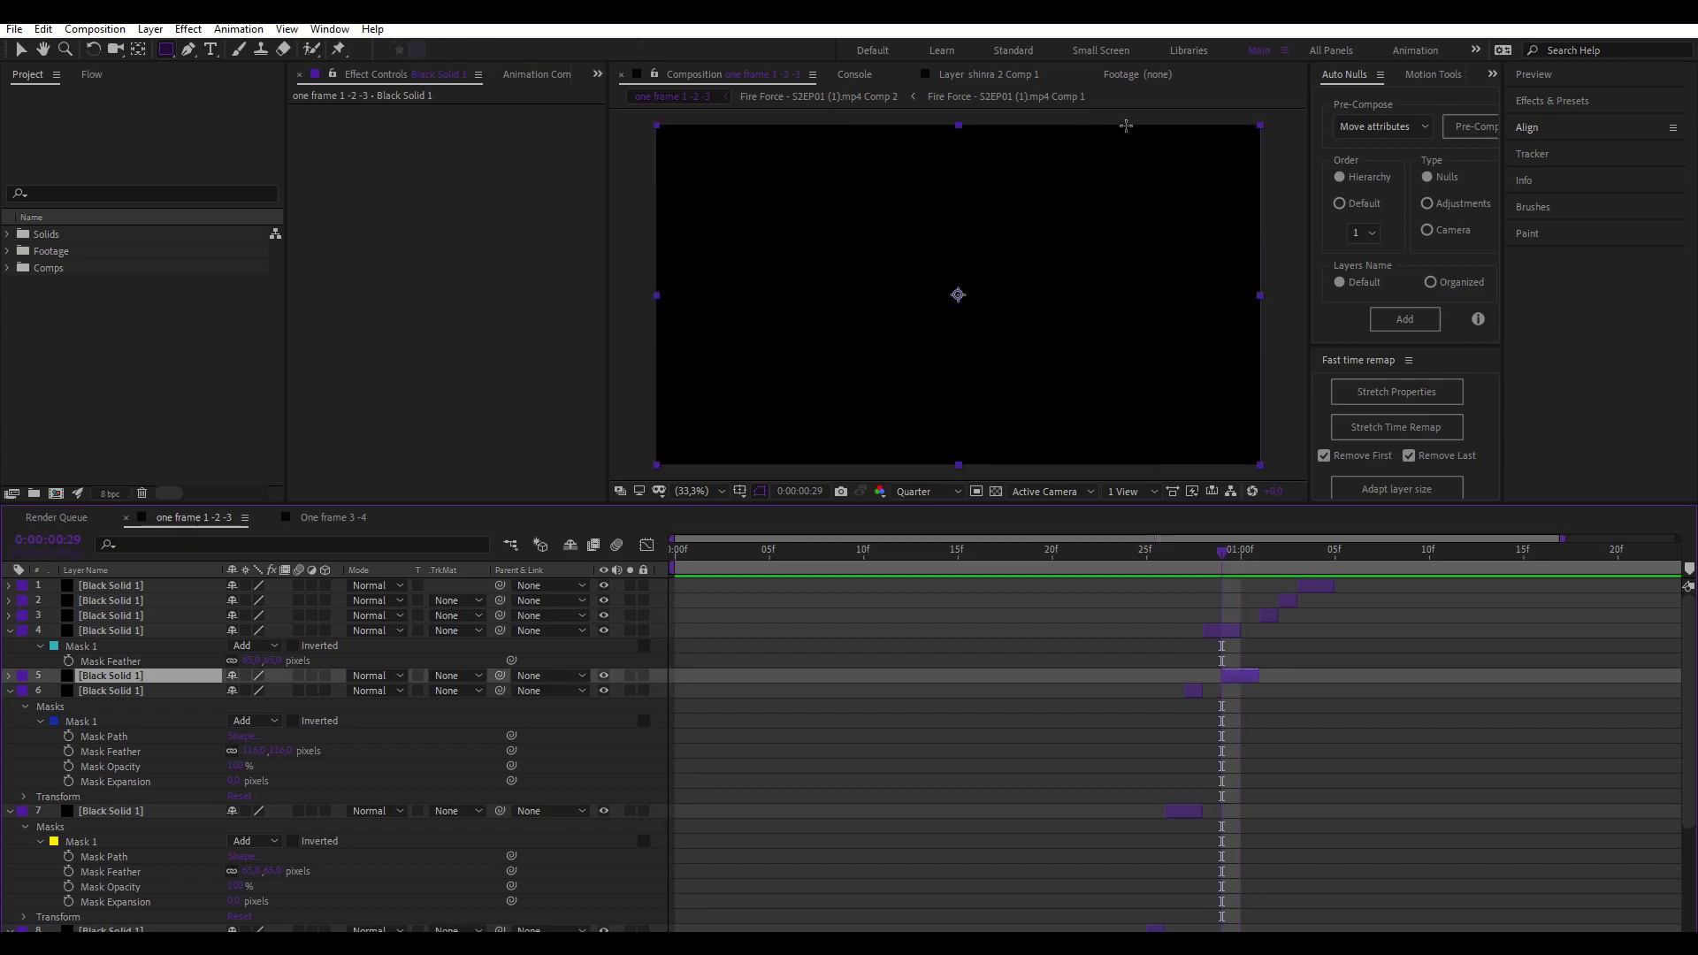
Step: Mask layer 5 into a tall narrow strip with a 65-pixel feather
drag(1080, 118, 1143, 465)
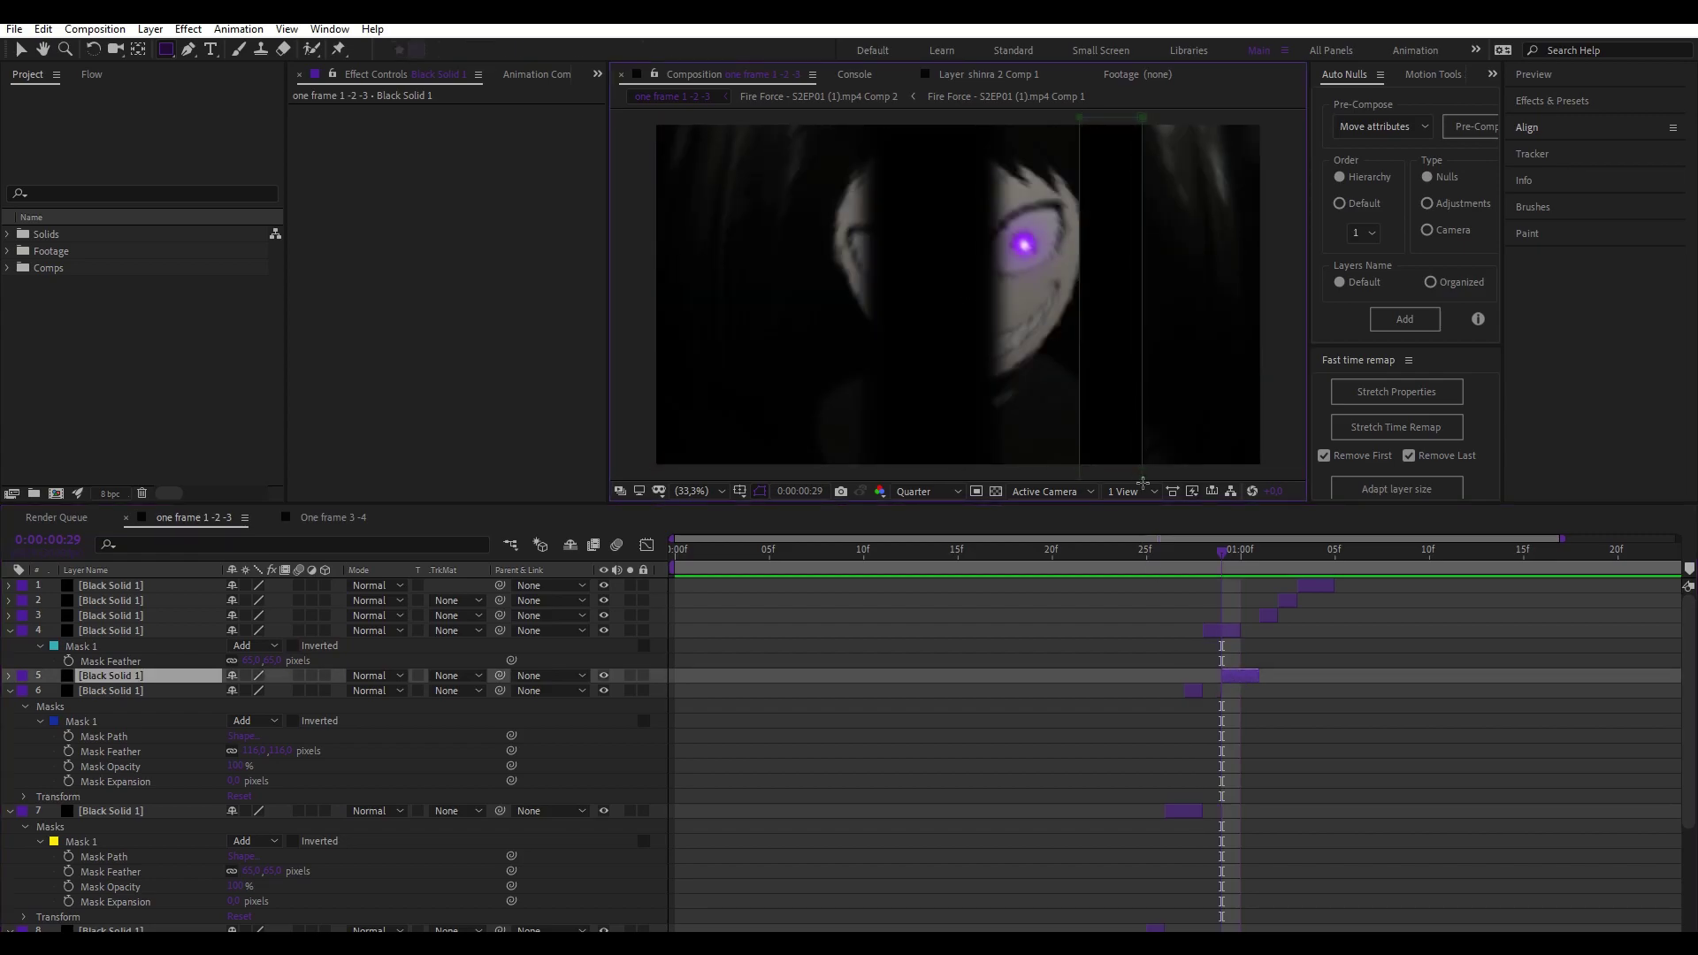
key(m)
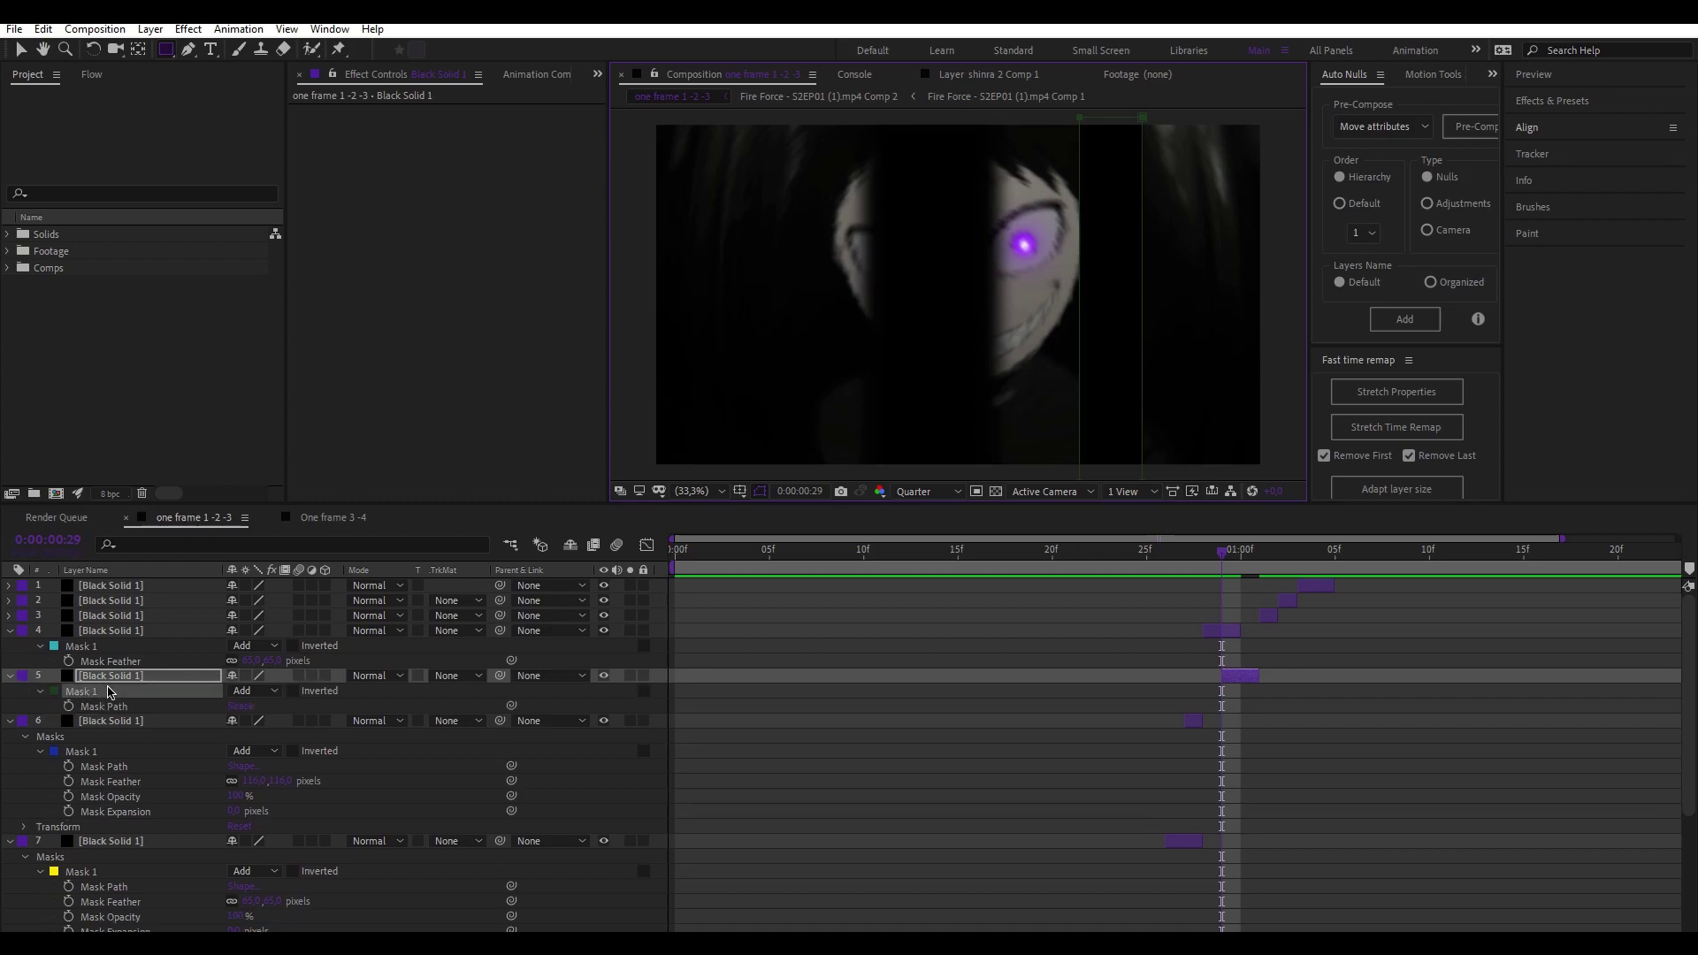
key(m)
key(m)
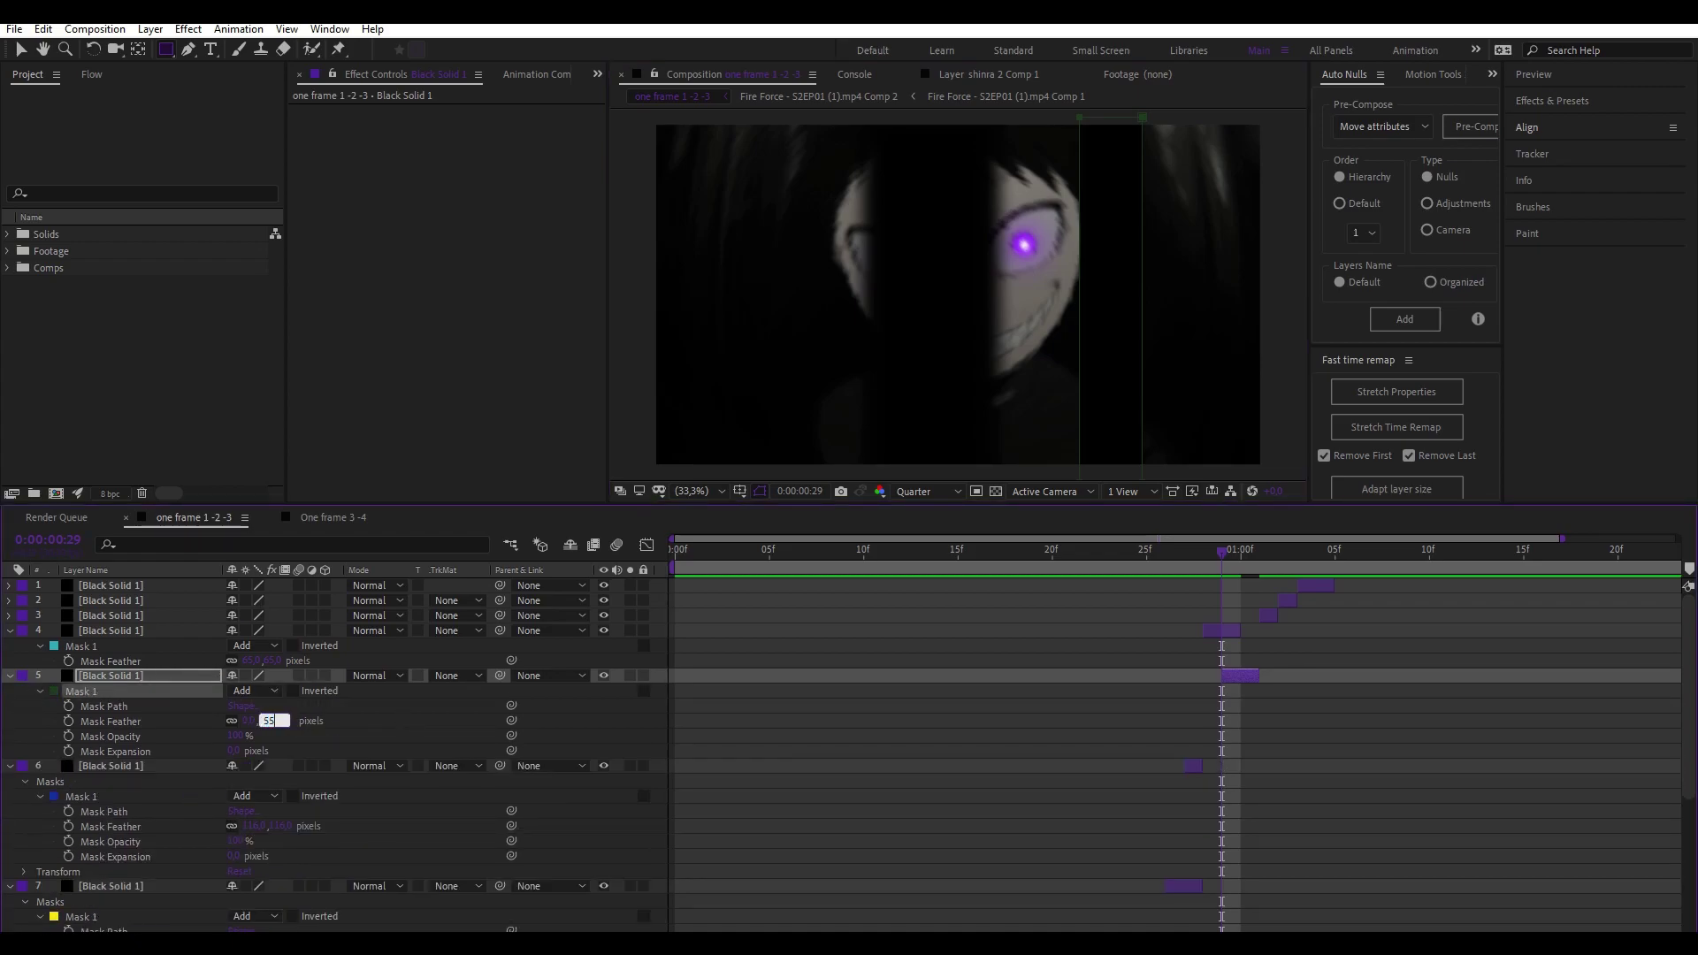
click(400, 720)
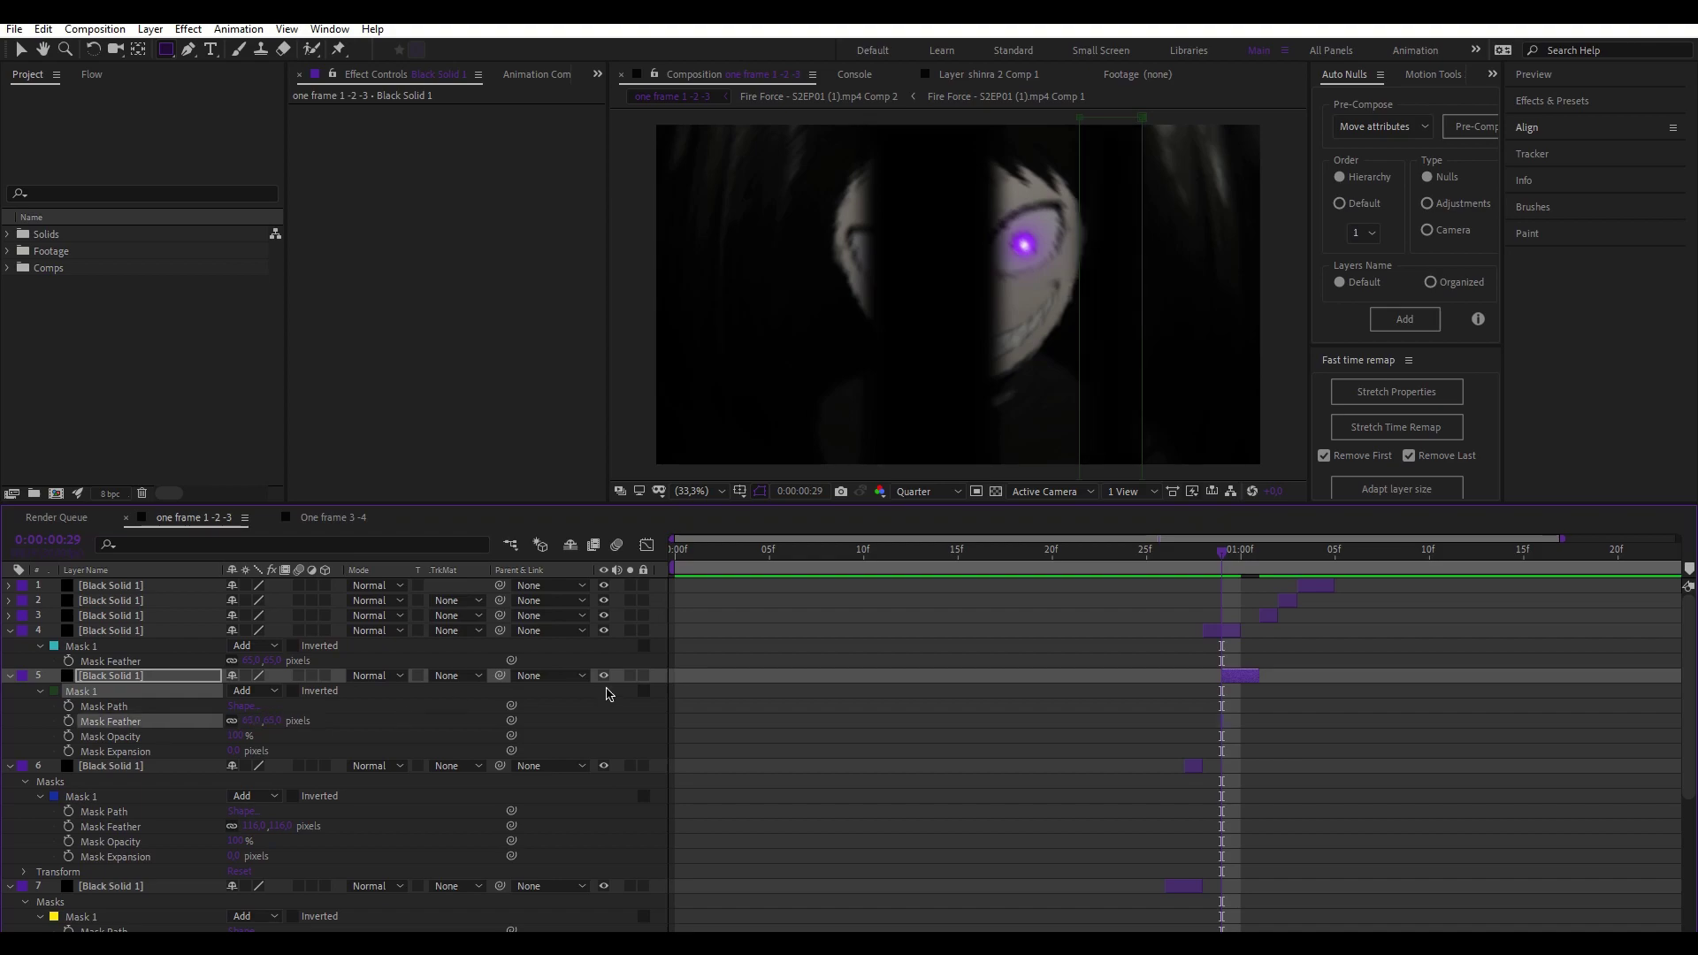
Step: At 1:01, mask layer 3 into a left-edge strip with Mask Feather 65
drag(1241, 563, 1261, 564)
click(723, 140)
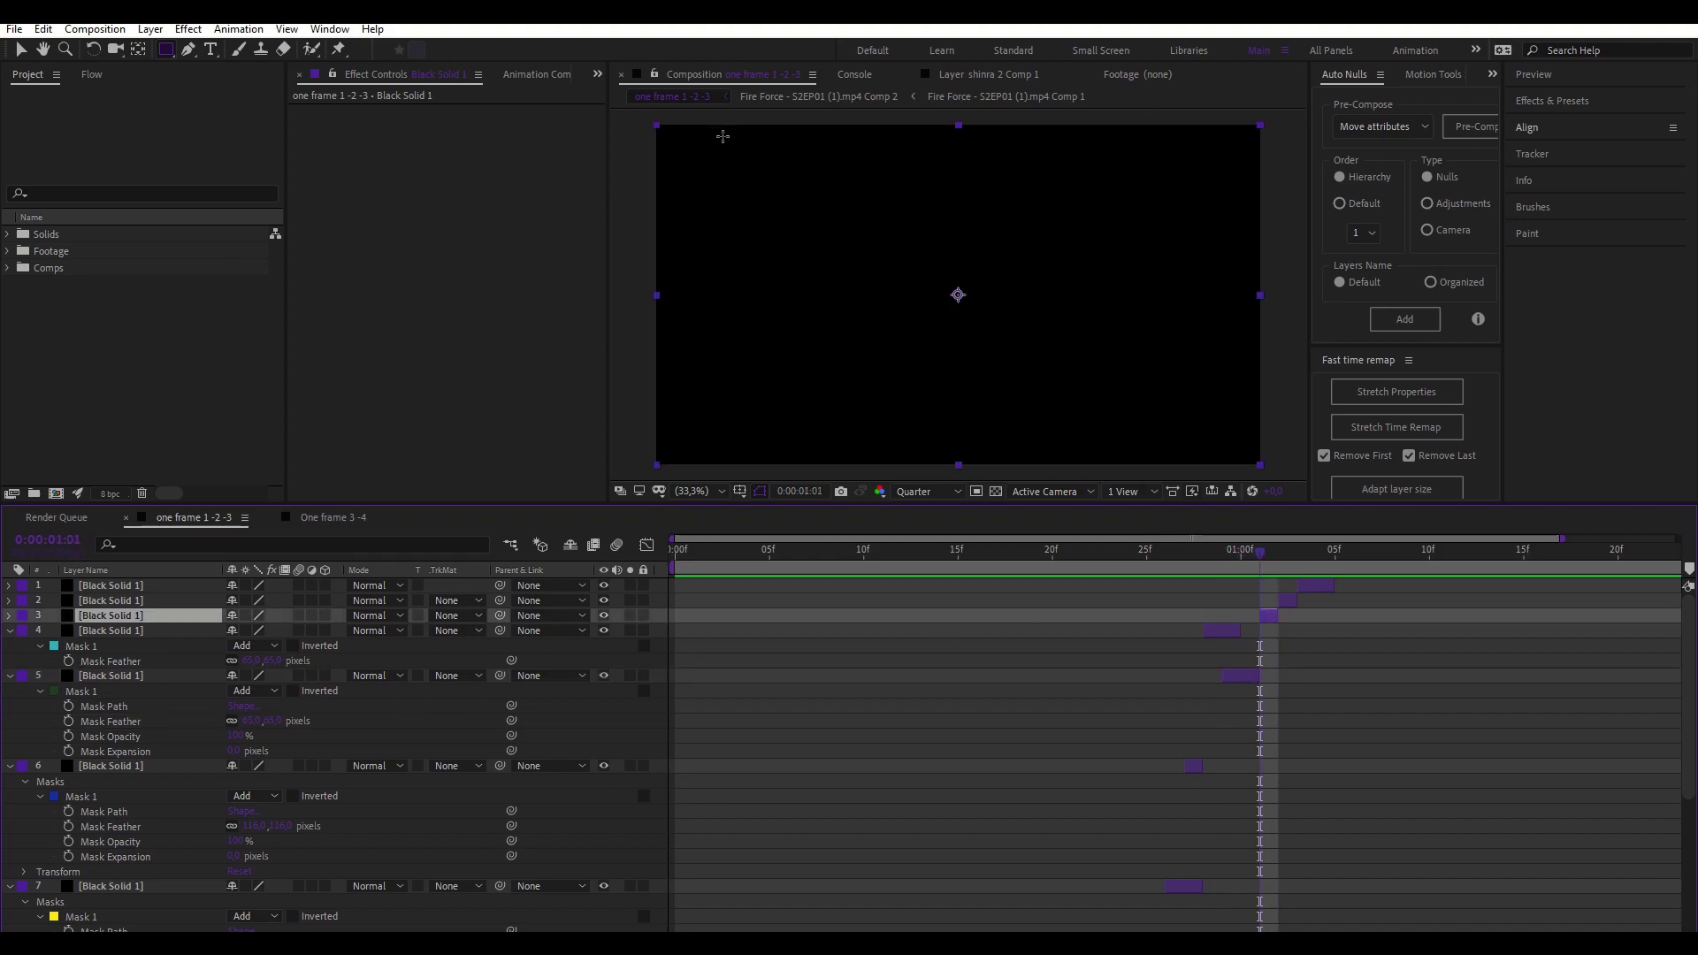
drag(677, 116, 837, 476)
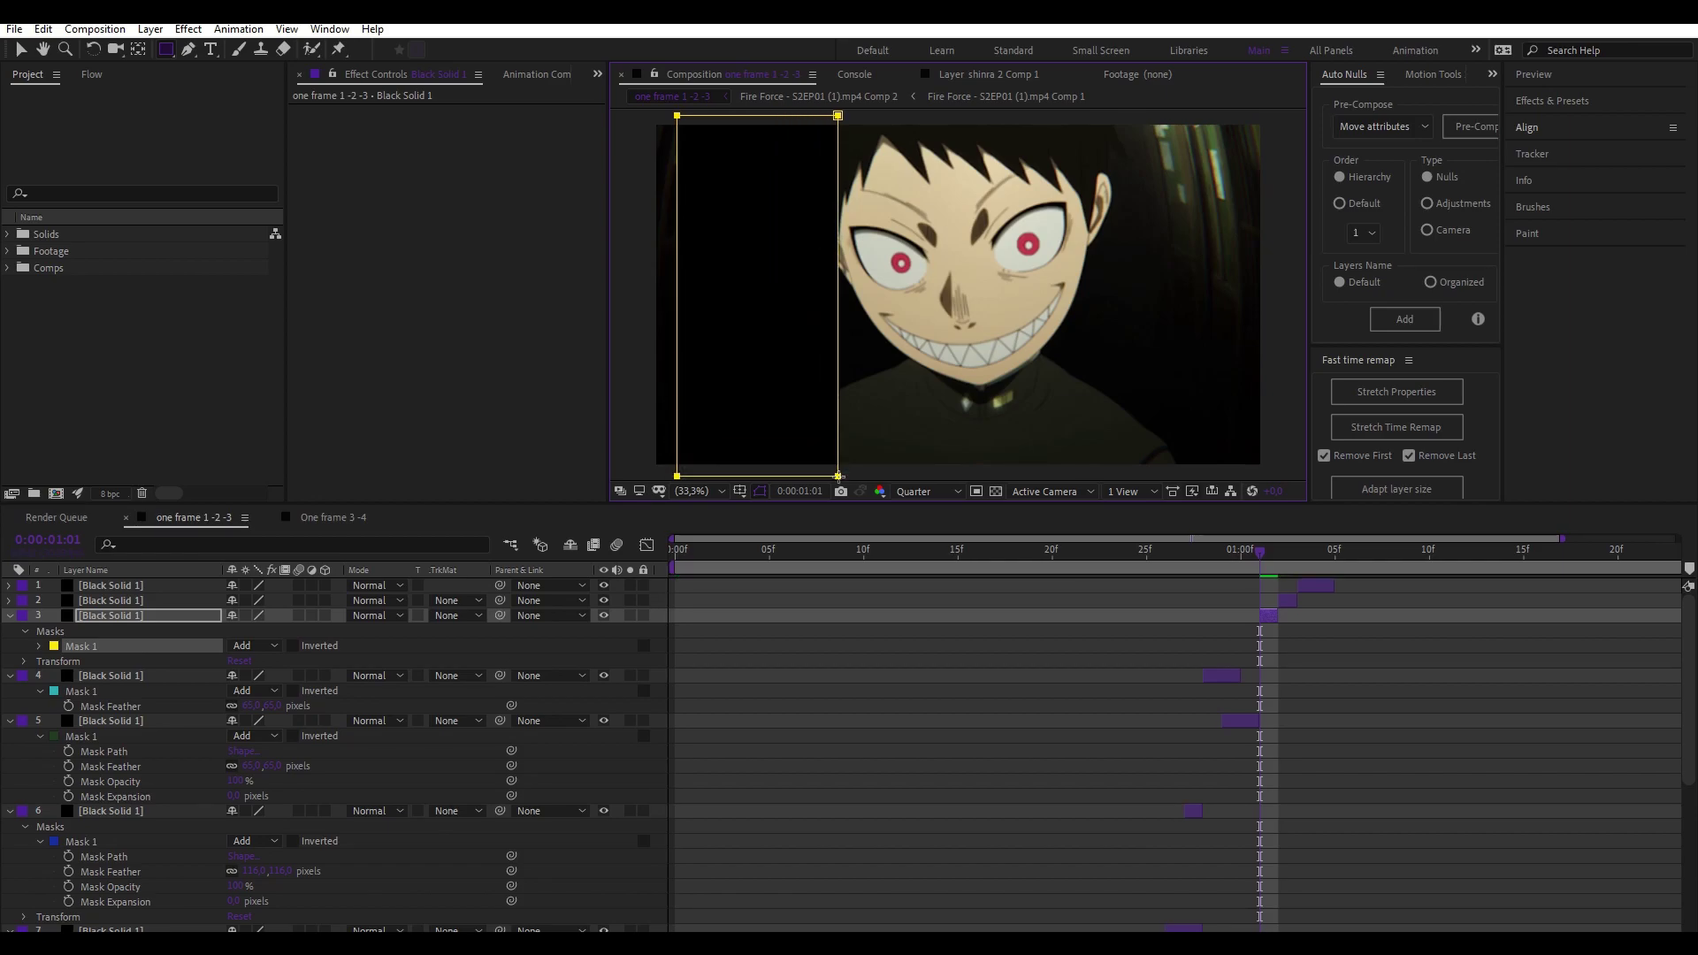
click(40, 647)
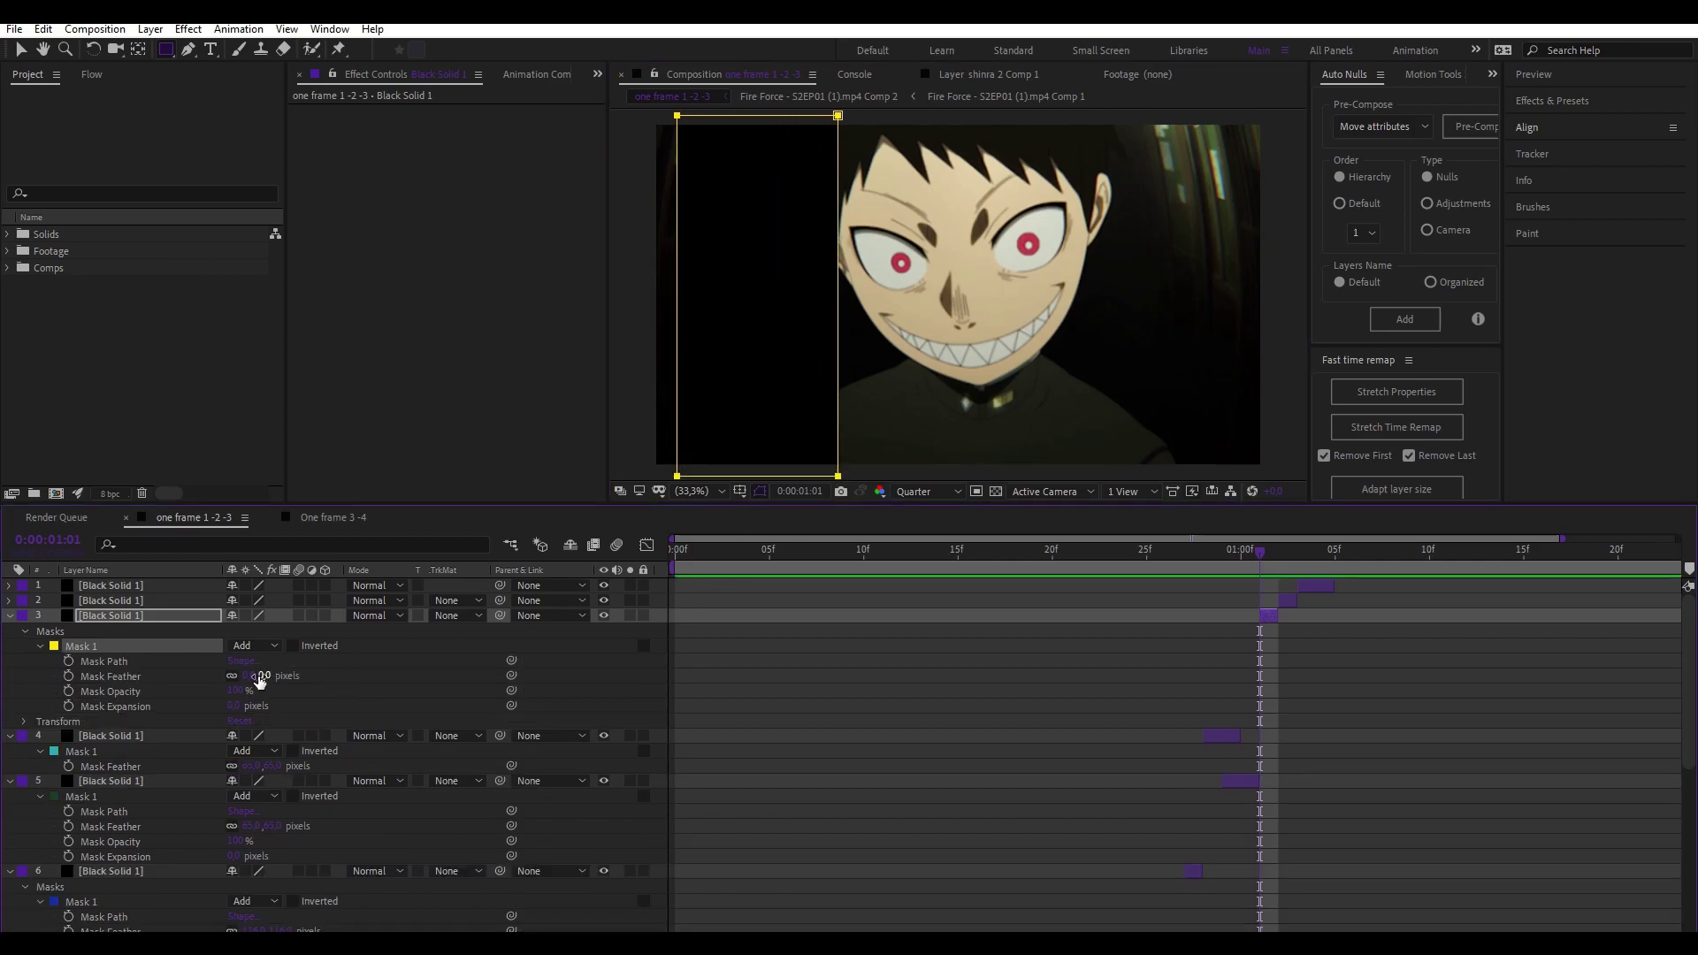
drag(263, 675, 367, 681)
click(1446, 802)
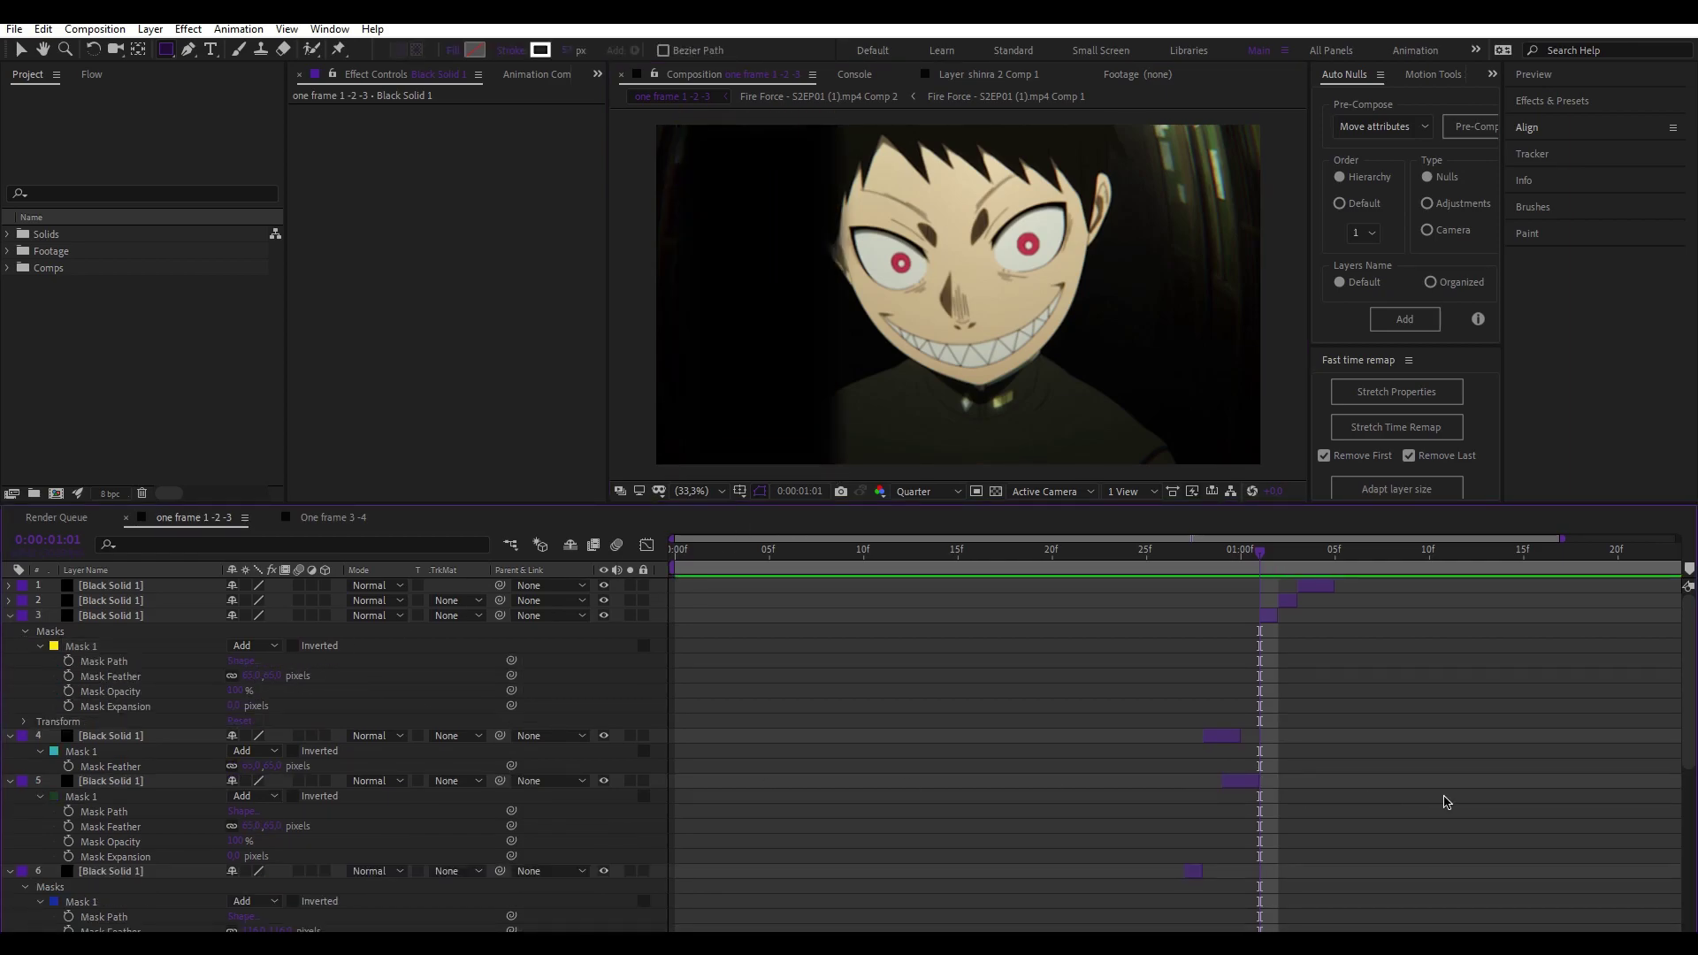
Step: At 1:02, mask layer 2 into a strip right of centre, feathered about 65
key(Page_Down)
click(1289, 601)
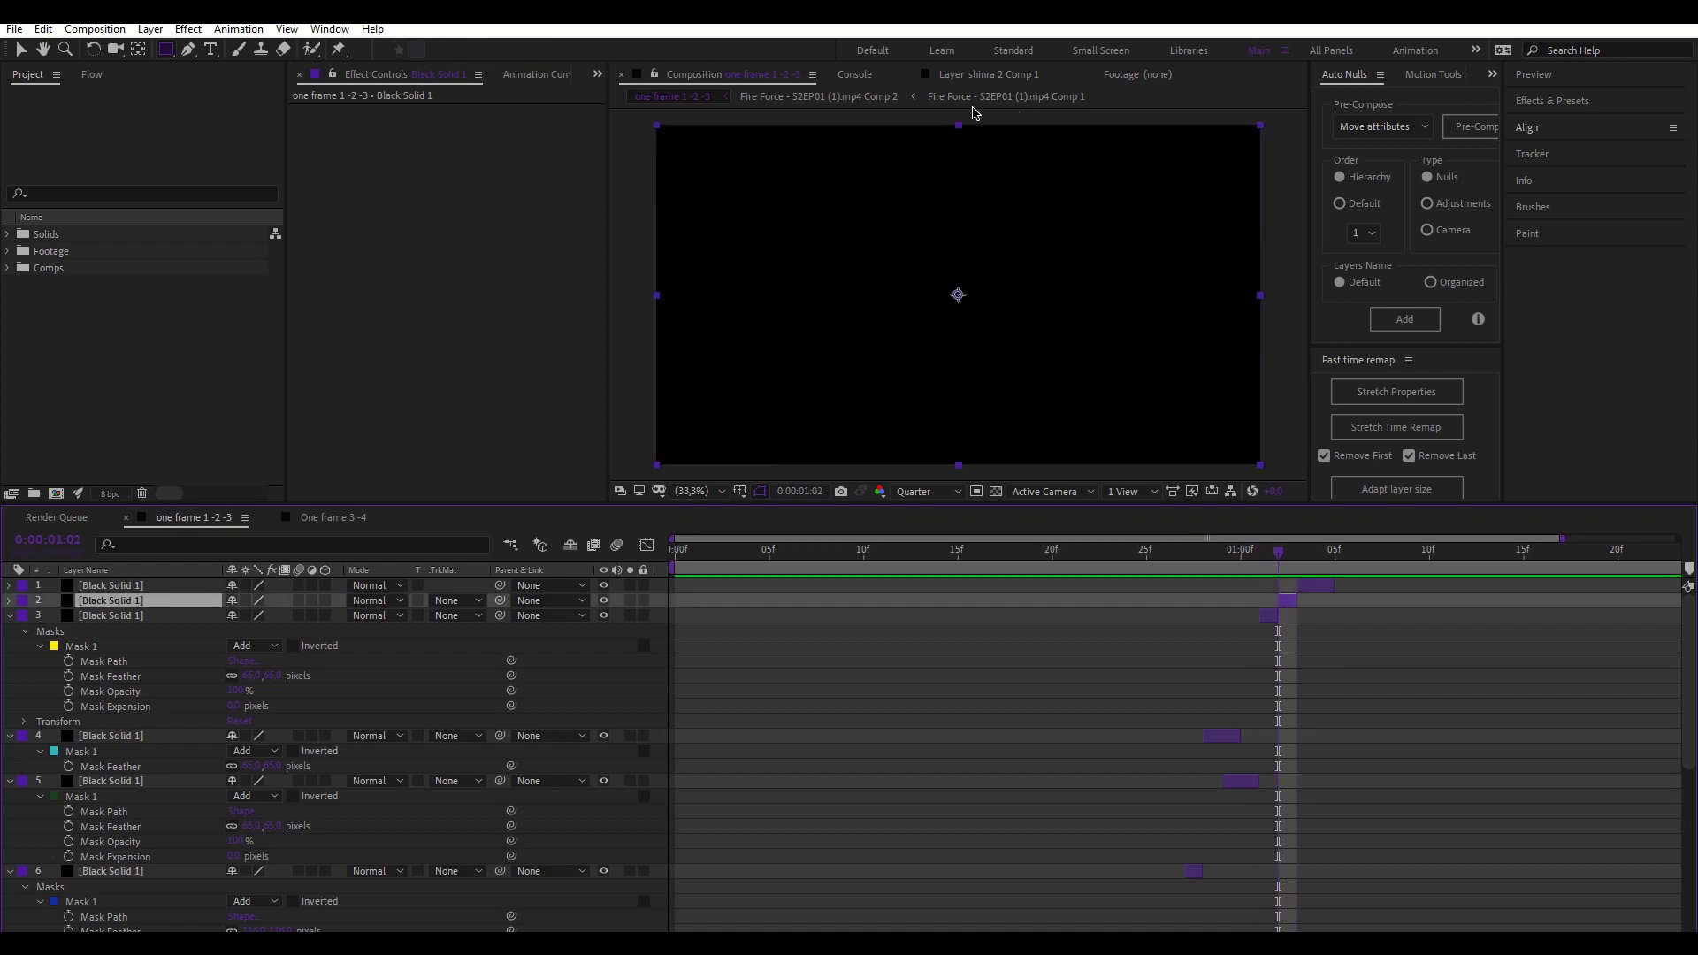
drag(969, 117, 1083, 482)
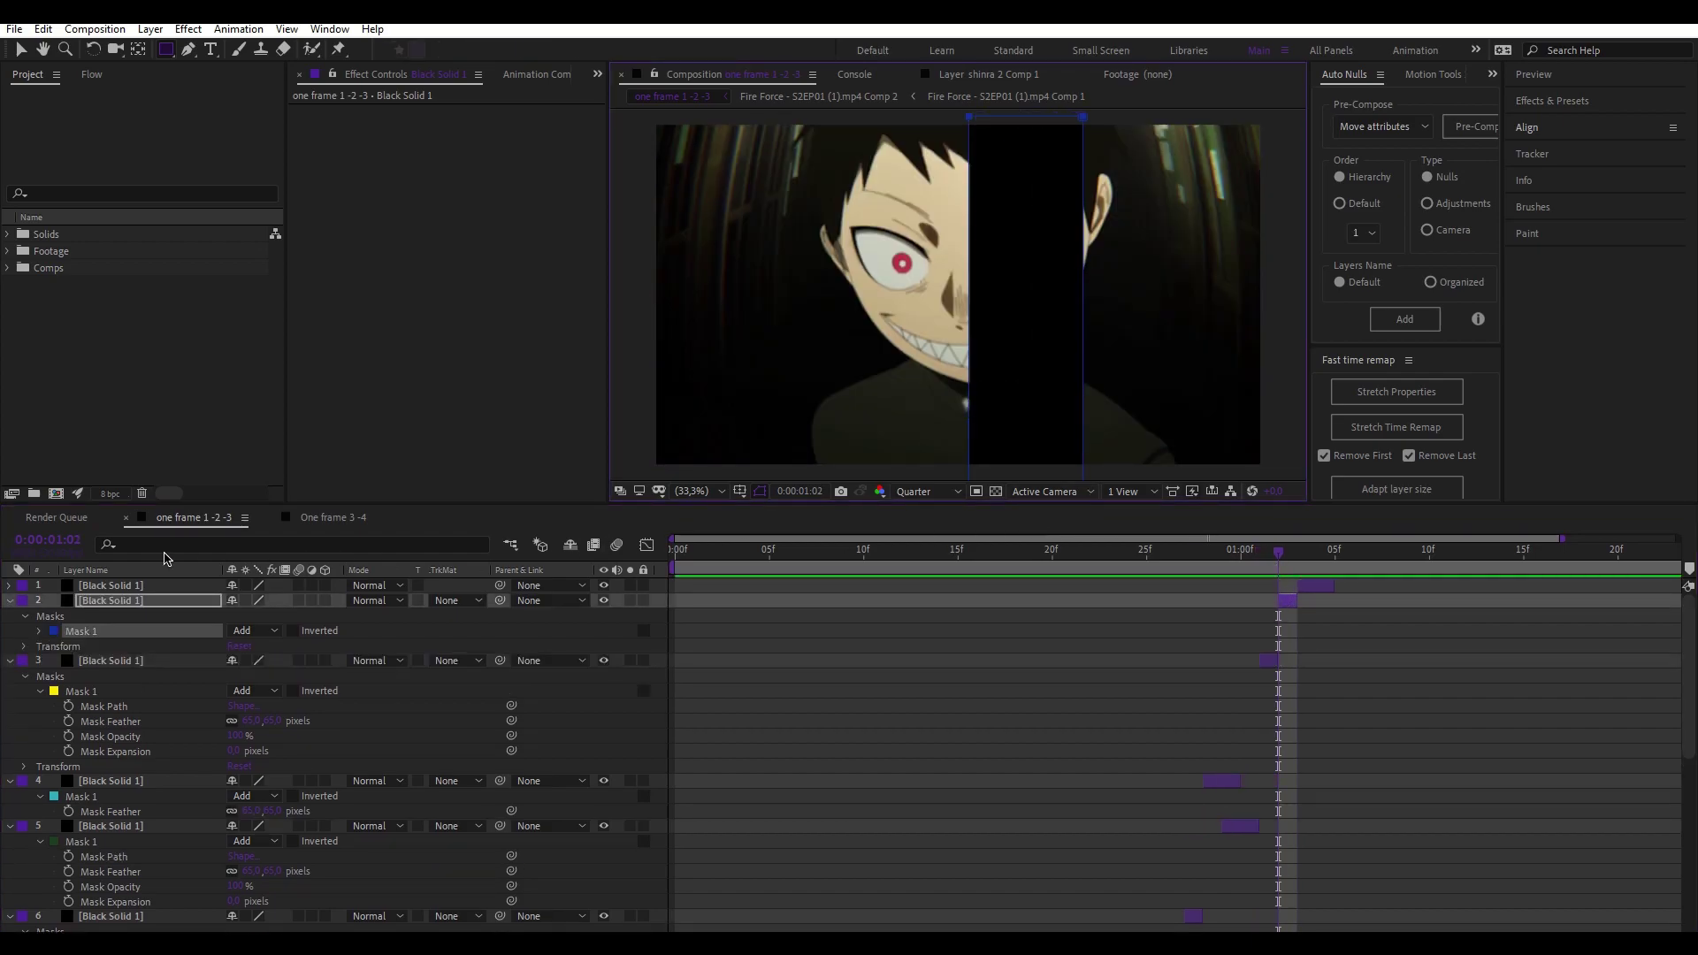
click(41, 617)
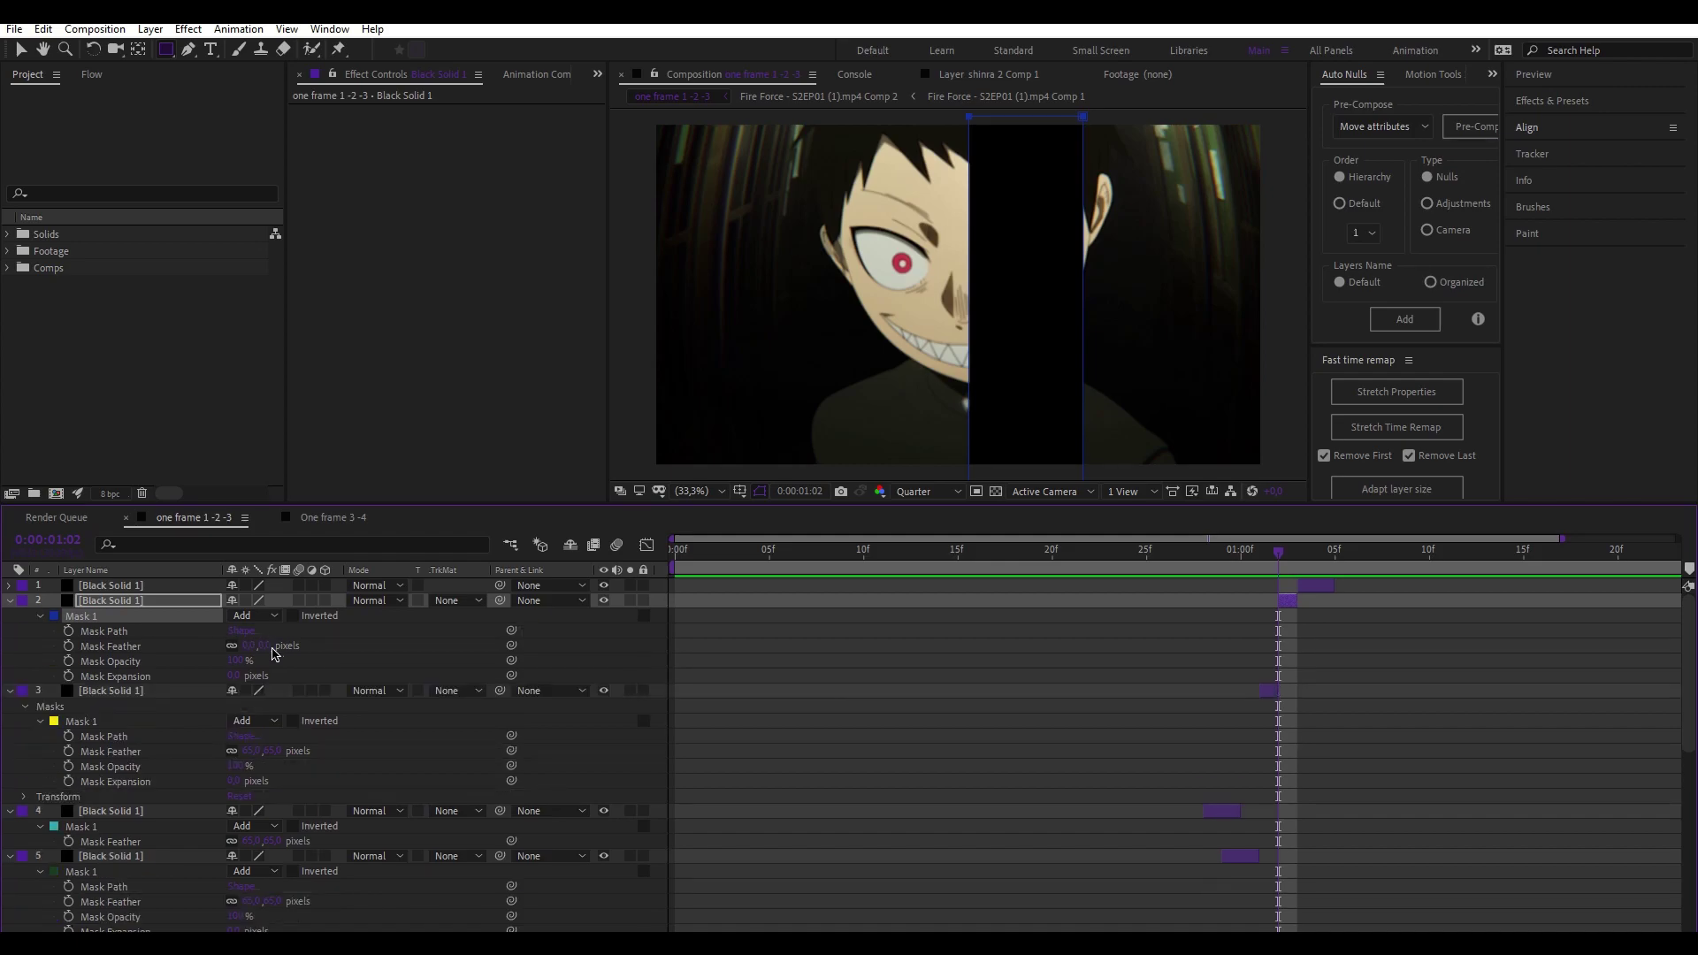
text(5)
click(1422, 792)
key(Page_Down)
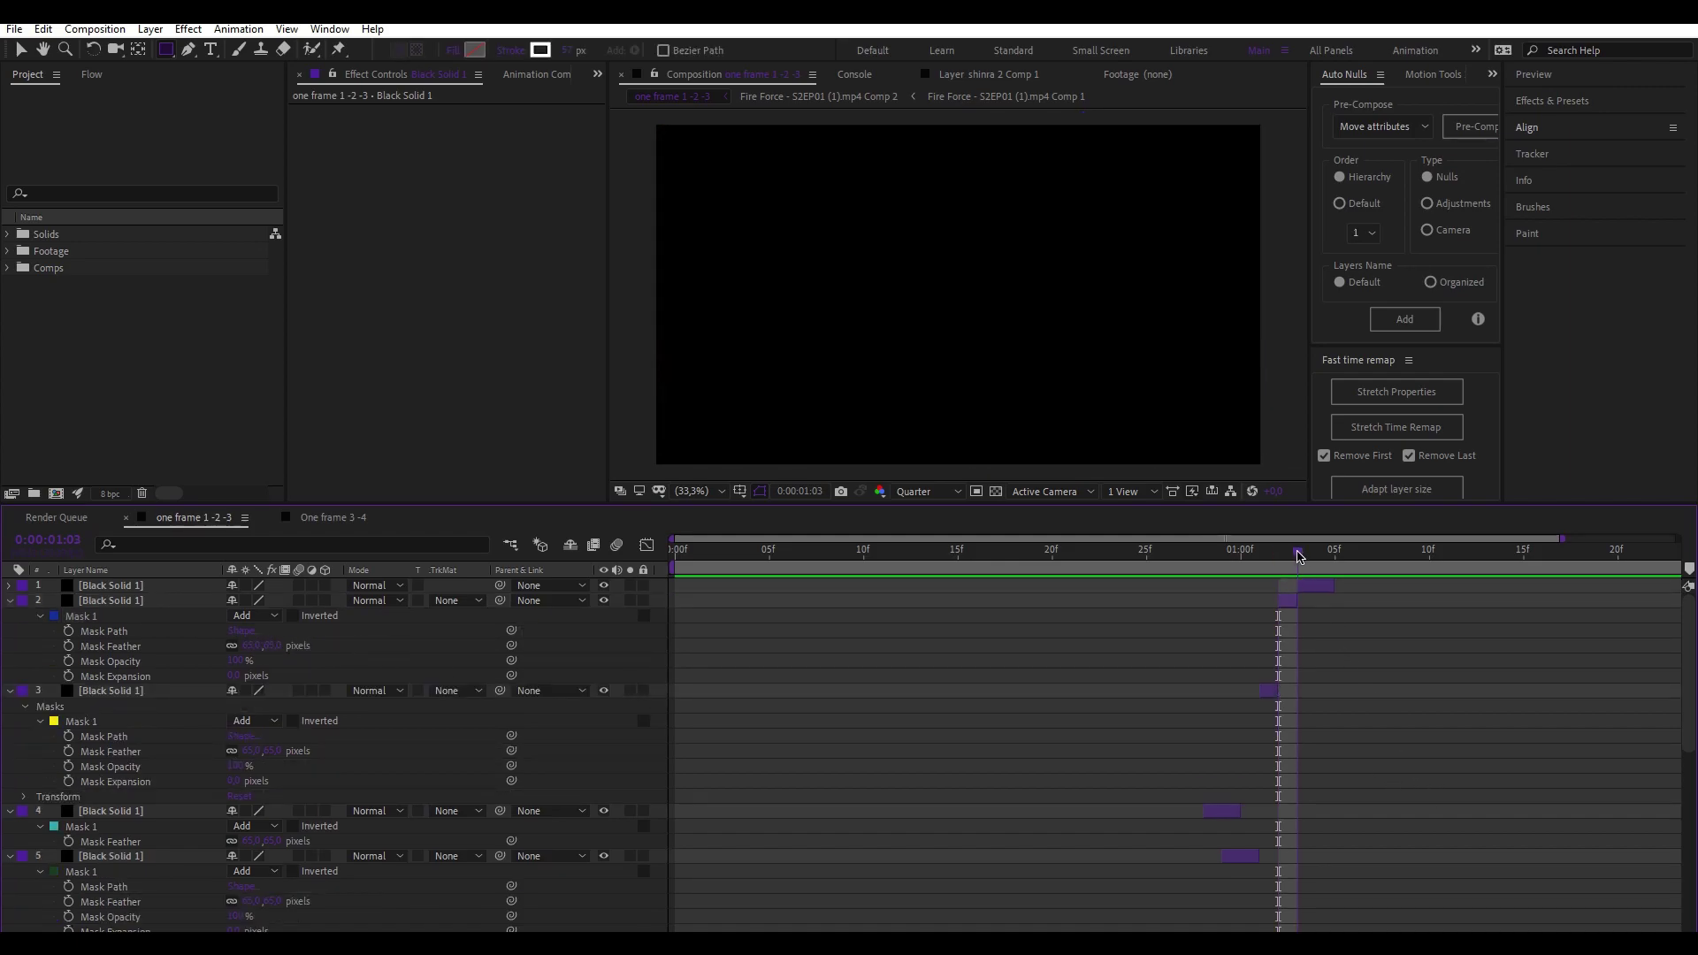
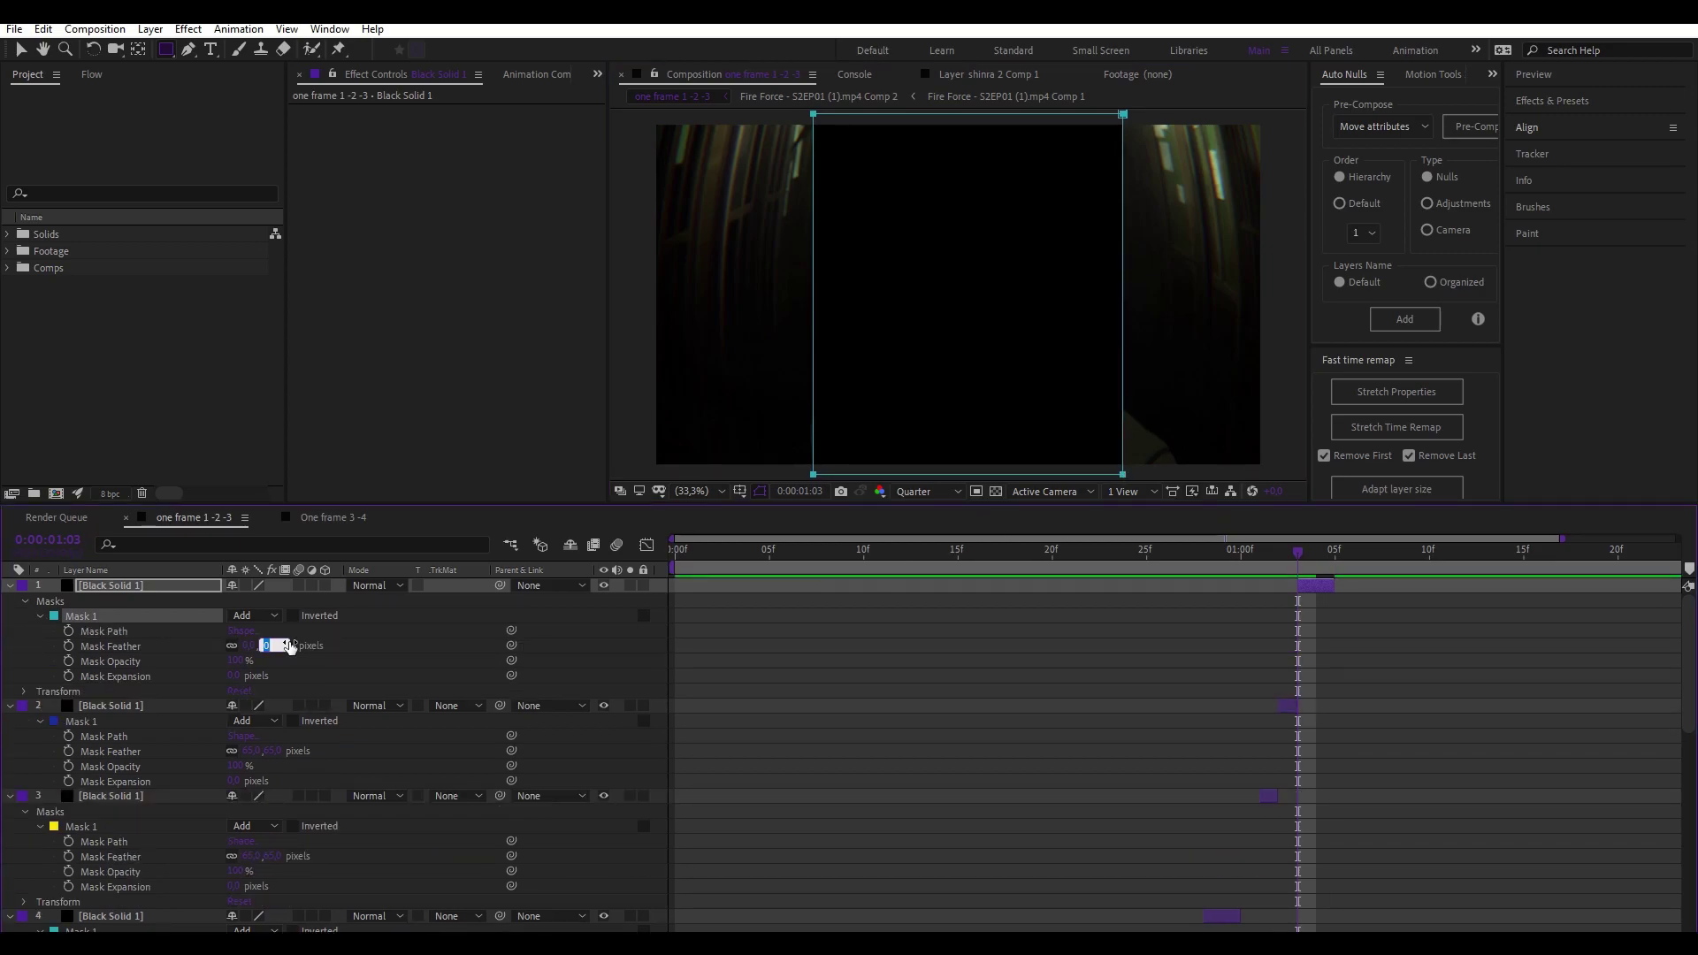
Step: Set the top black solid's Mask Feather to 65 px and collapse the layer properties
text(65)
click(1215, 696)
key(ctrl+grave)
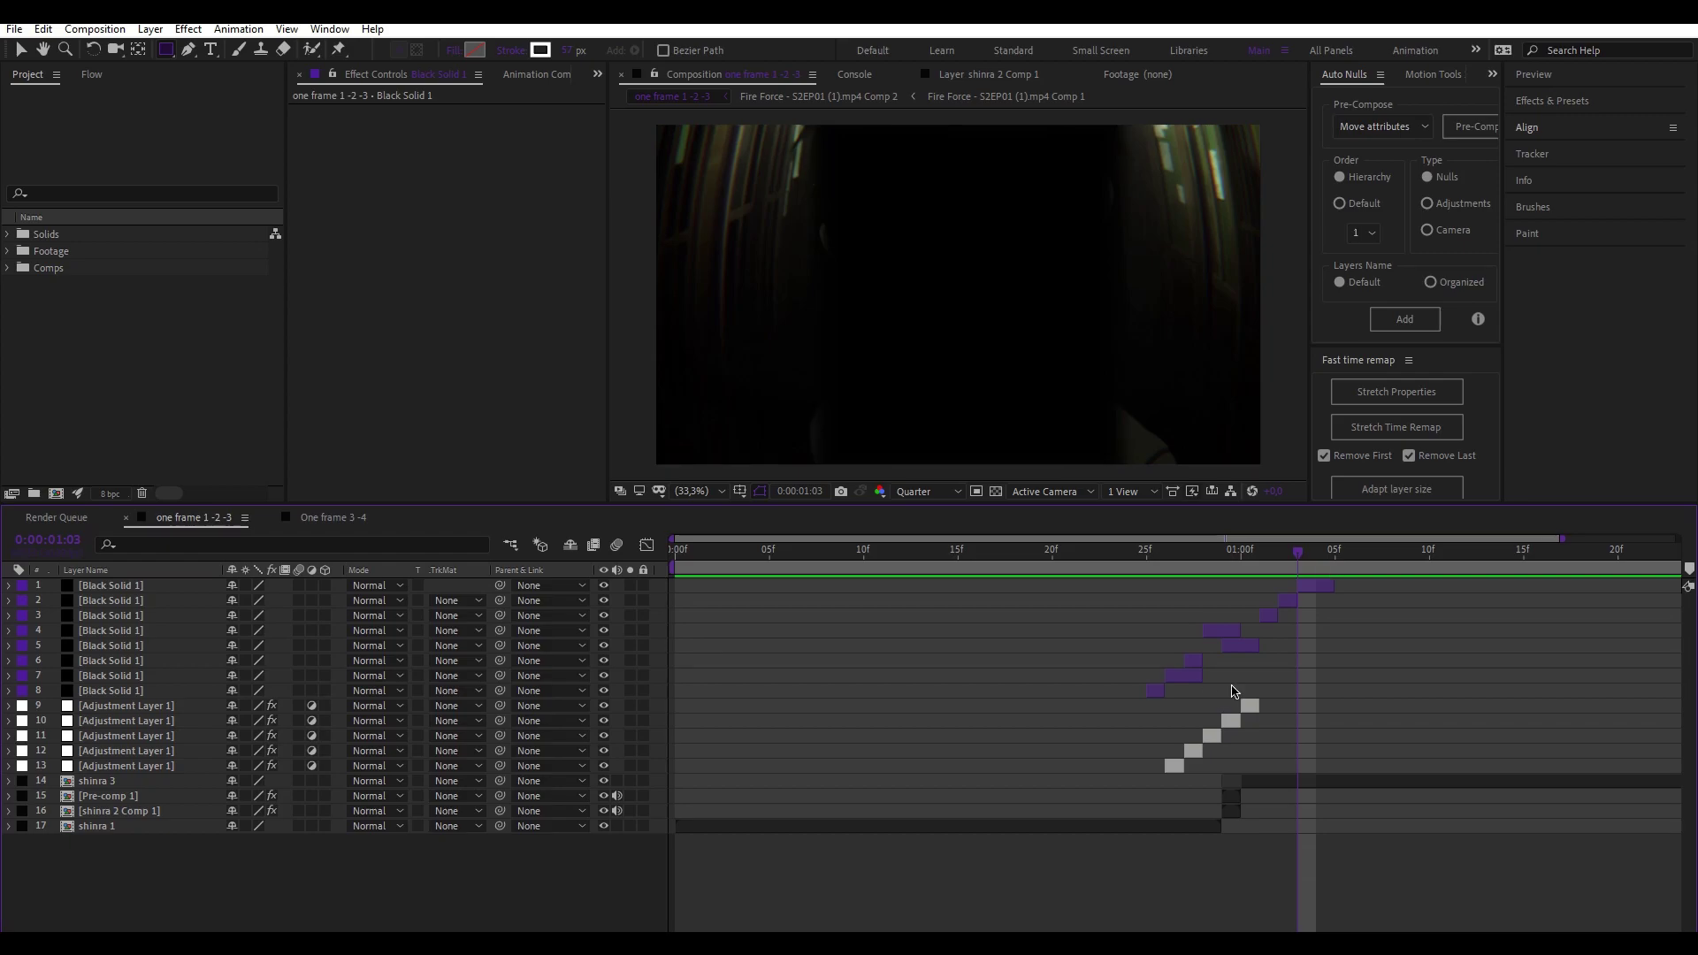
Step: Preview and scrub the flash frames from 23 to 1:01, then switch to One frame 3 -4
key(space)
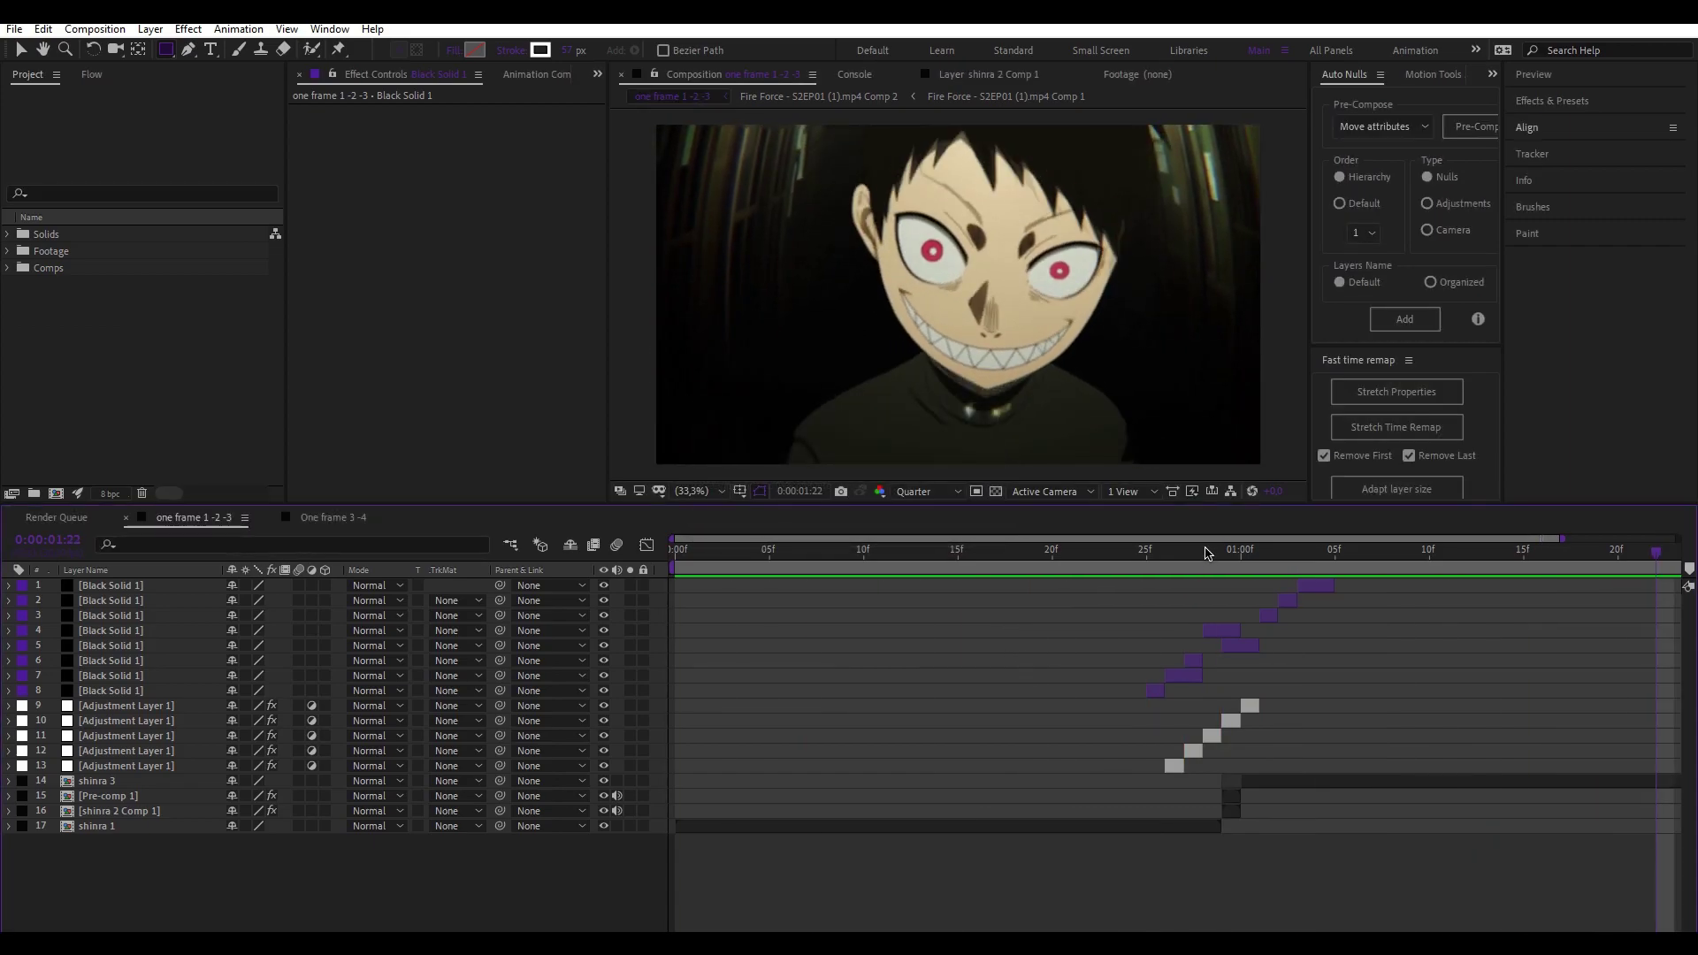
click(1108, 563)
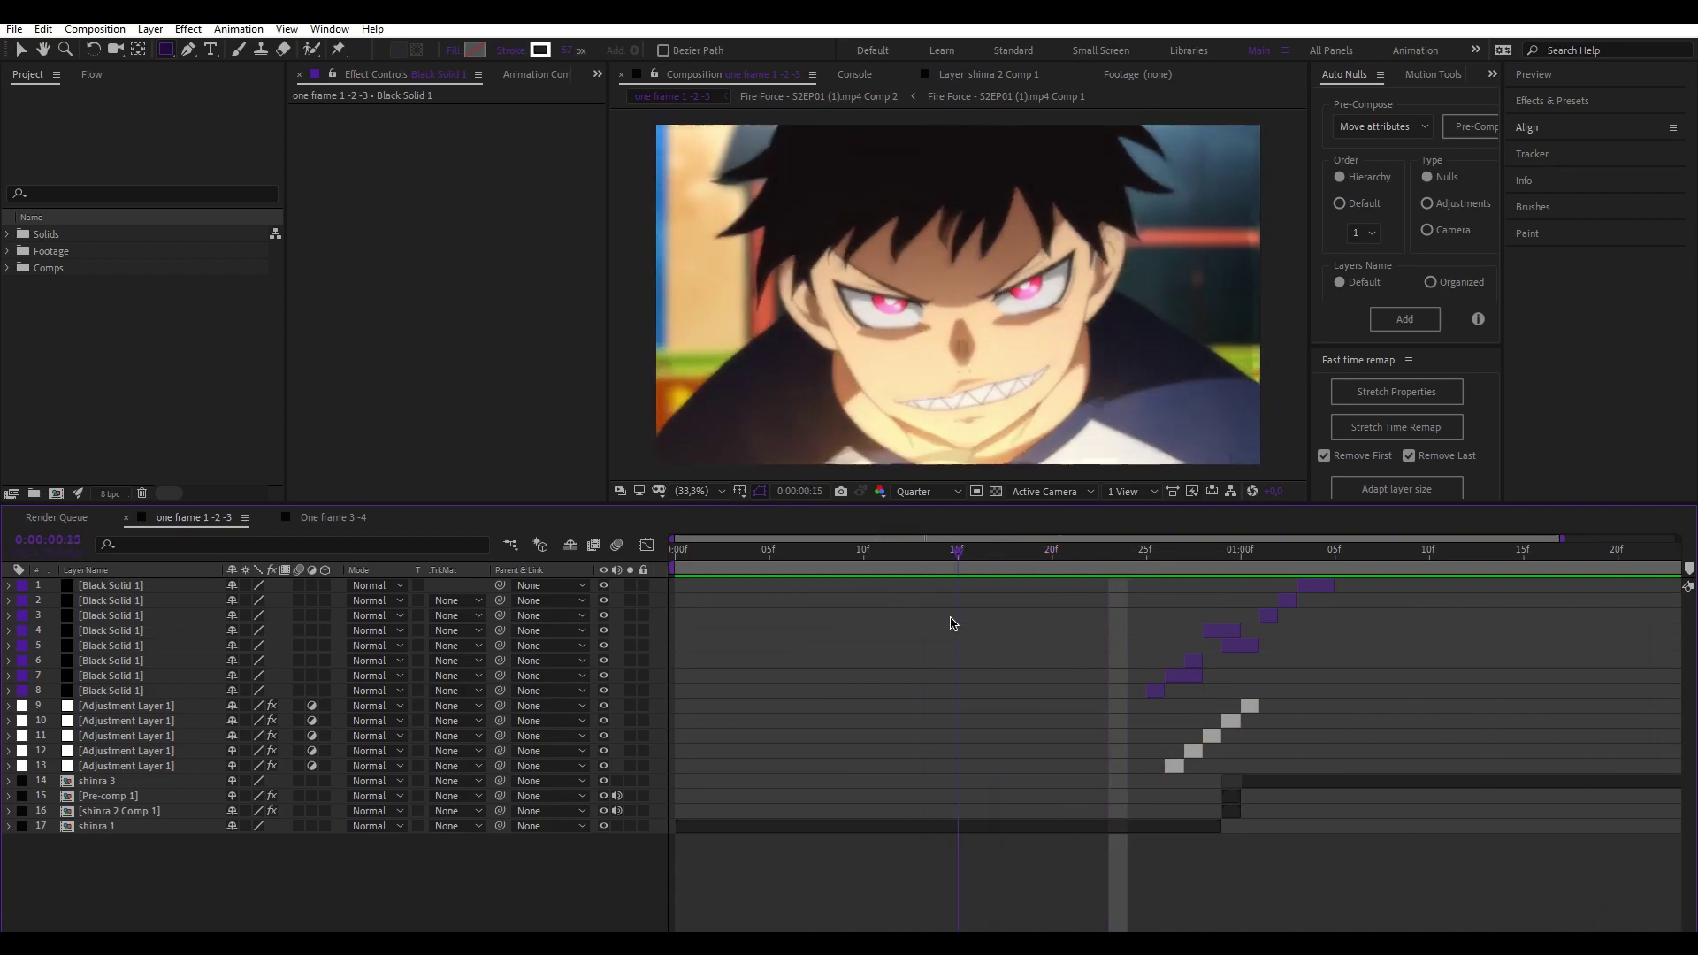
click(979, 655)
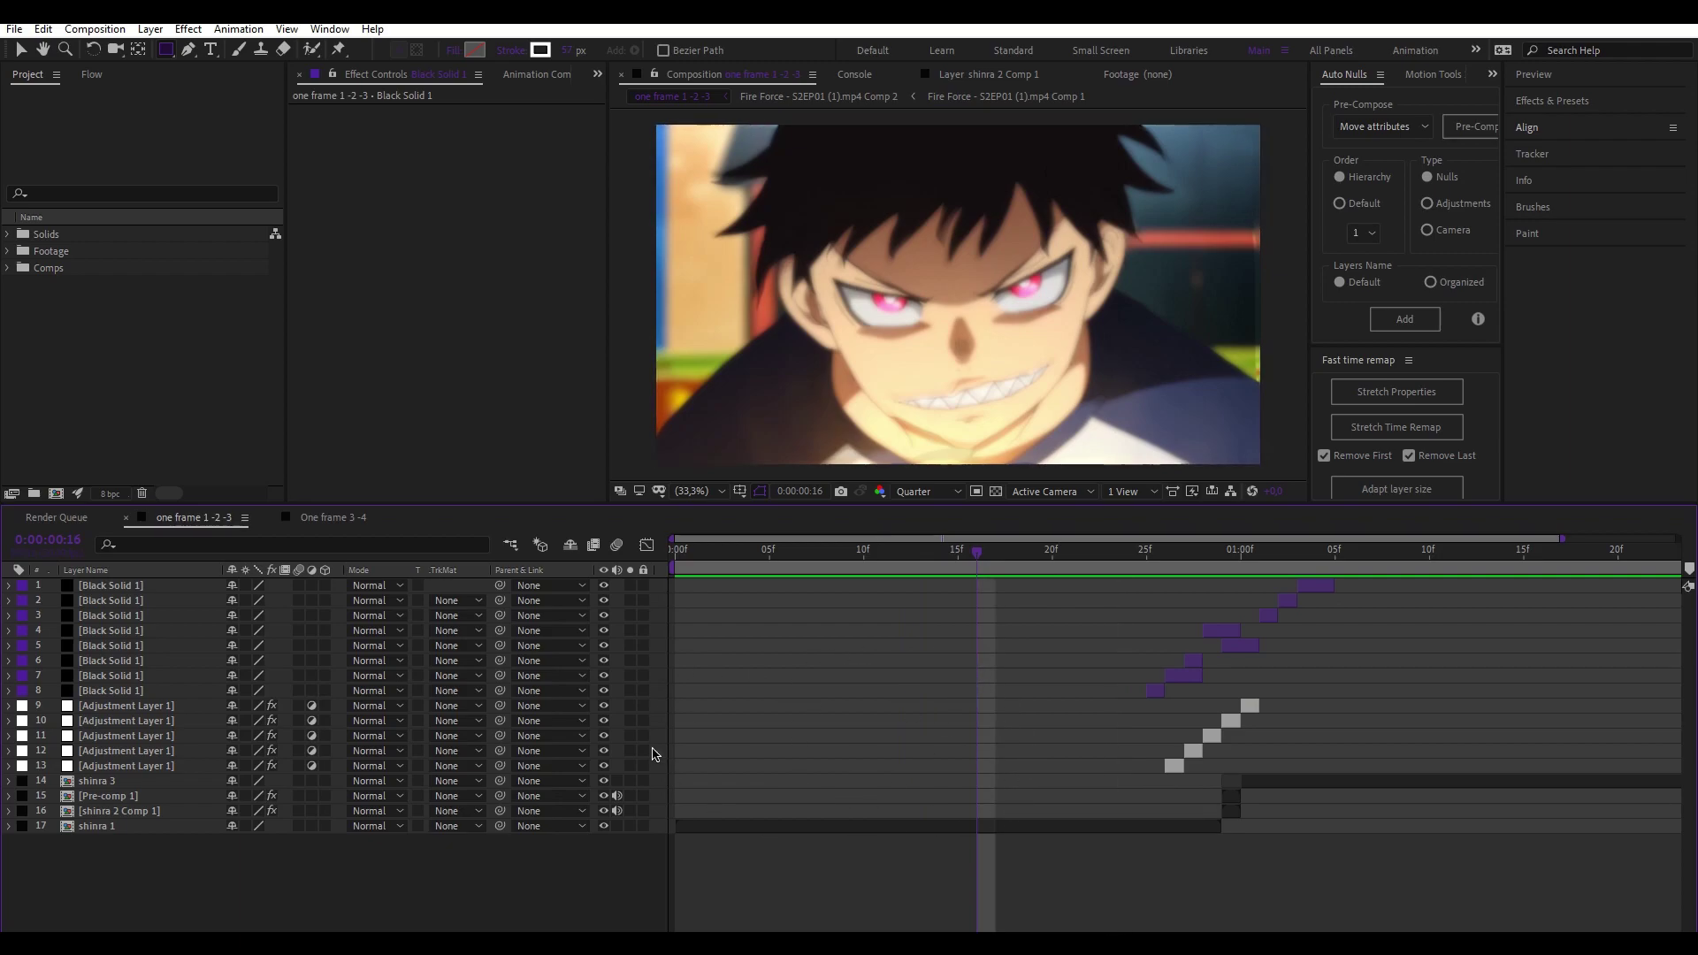
drag(1119, 566, 1164, 587)
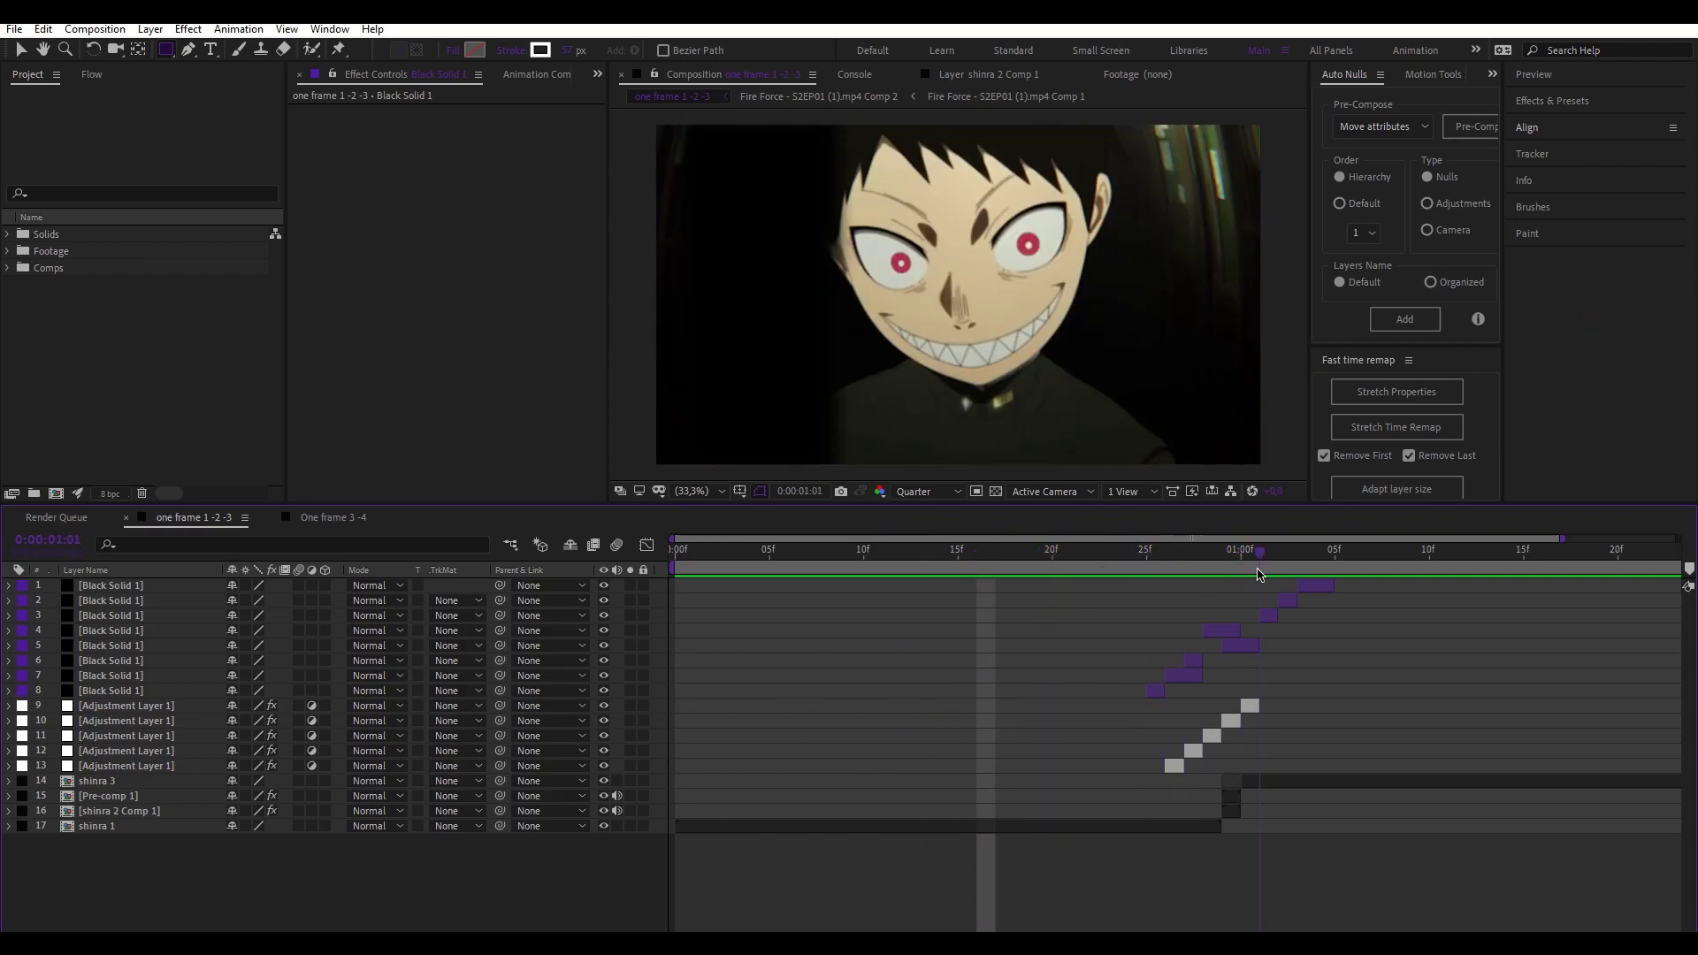
key(space)
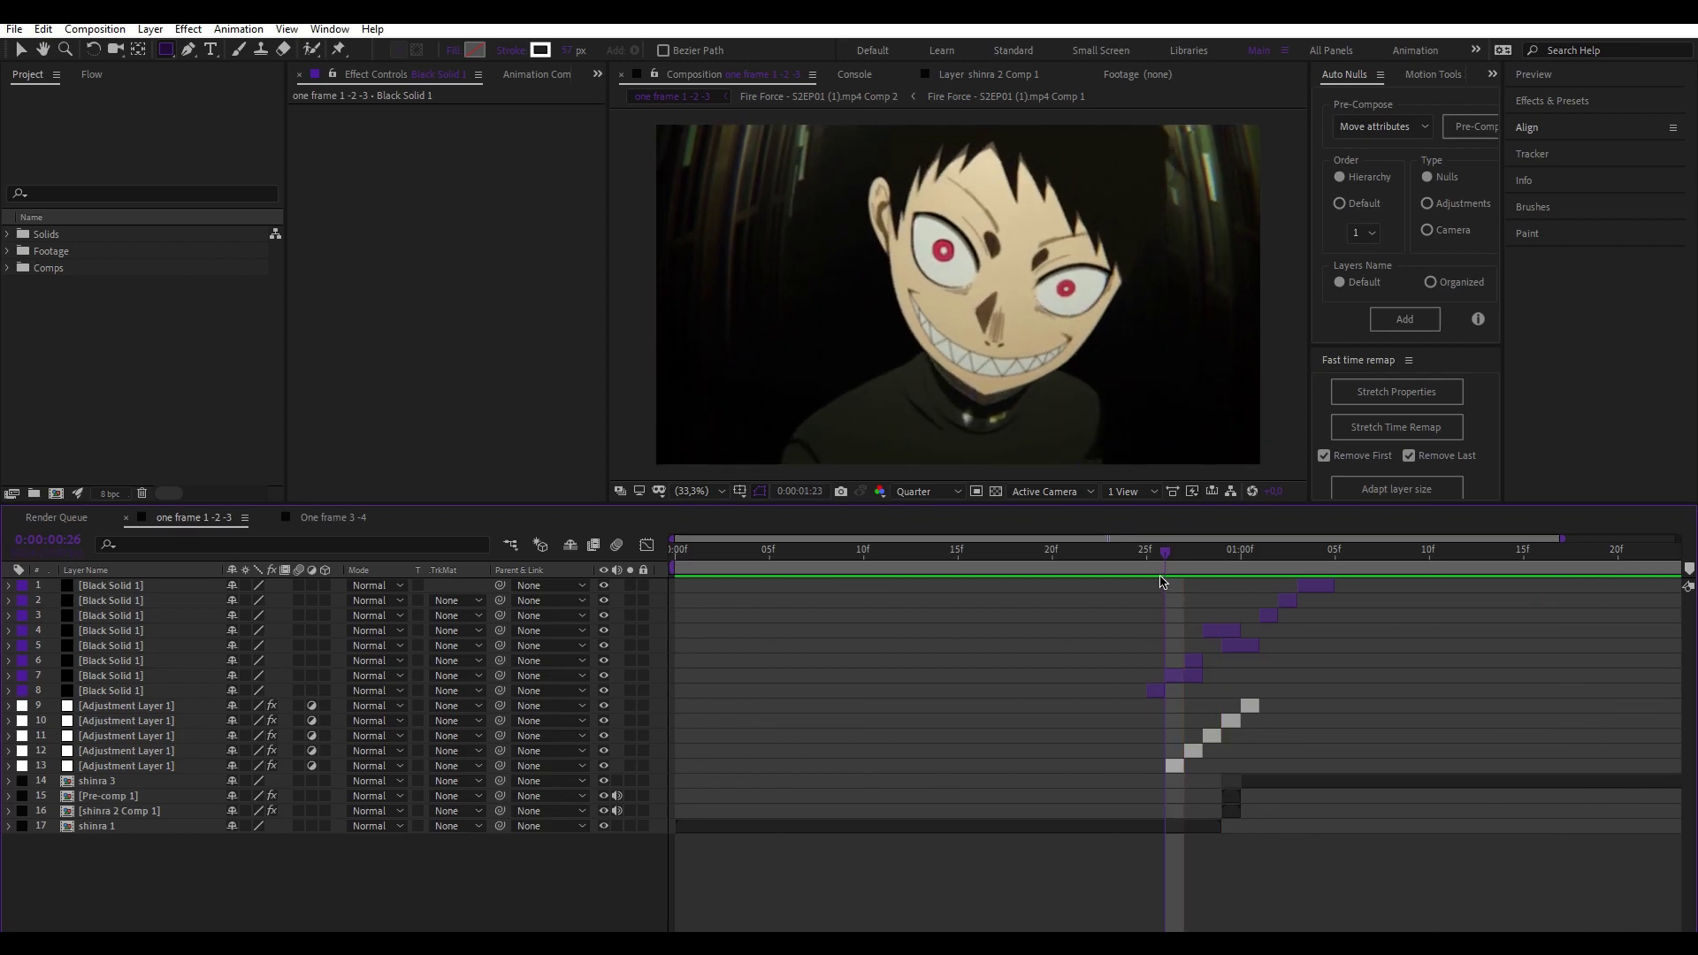
drag(757, 576, 1262, 597)
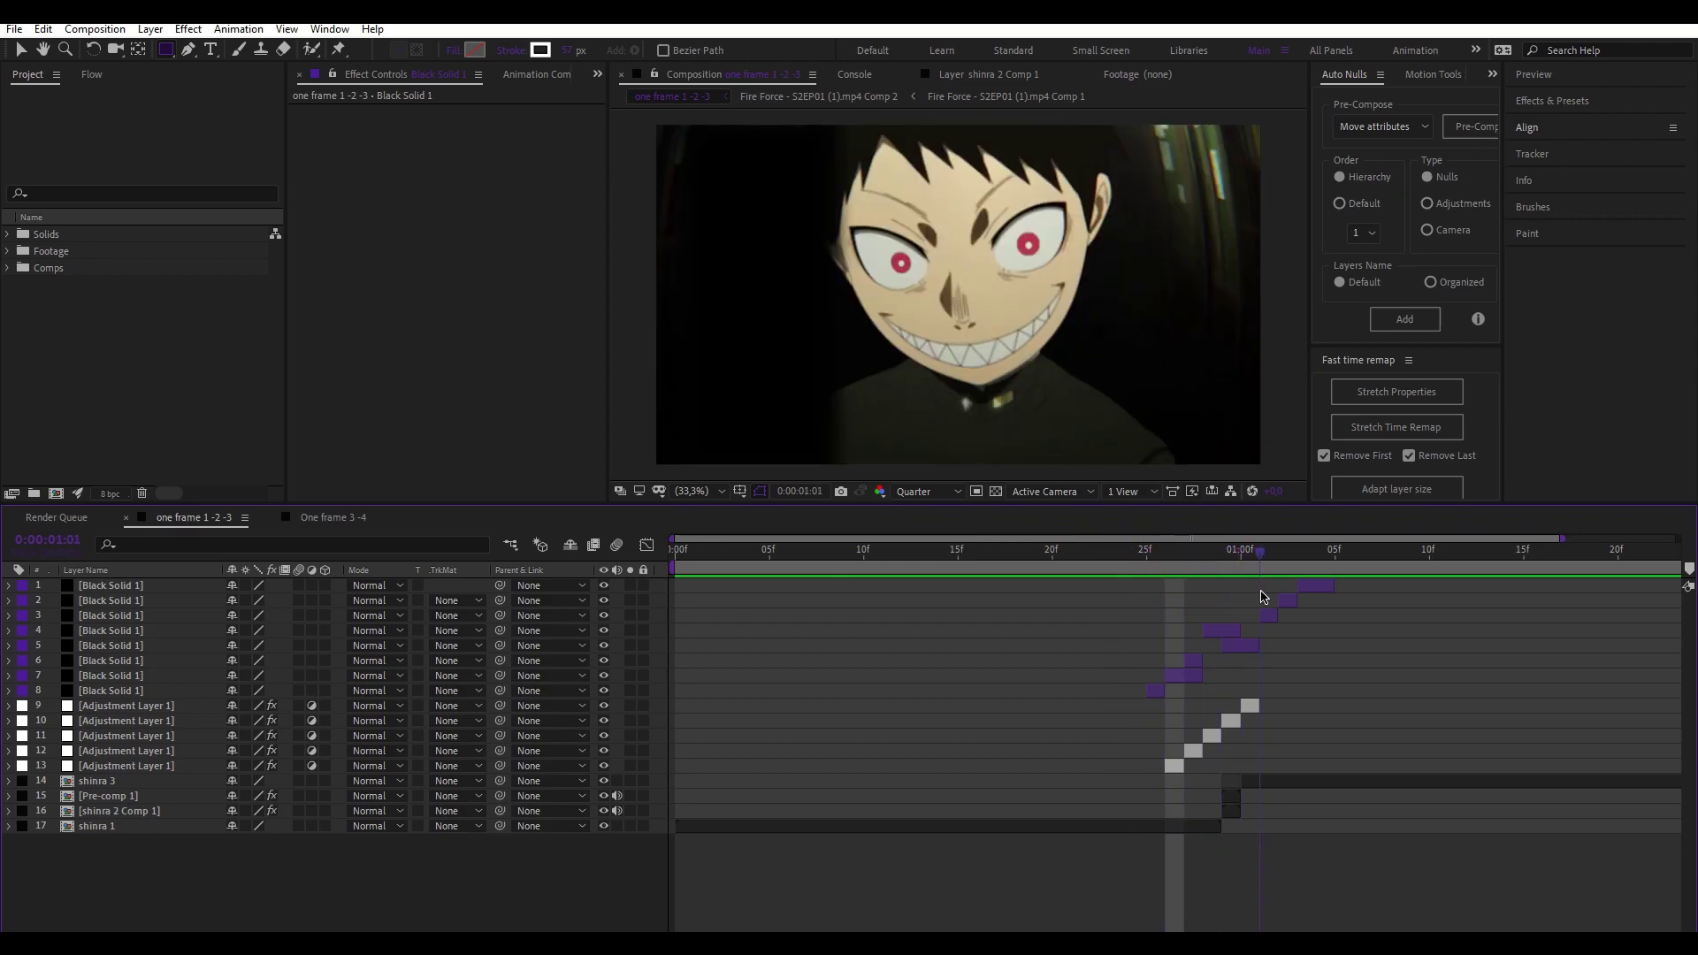
click(371, 519)
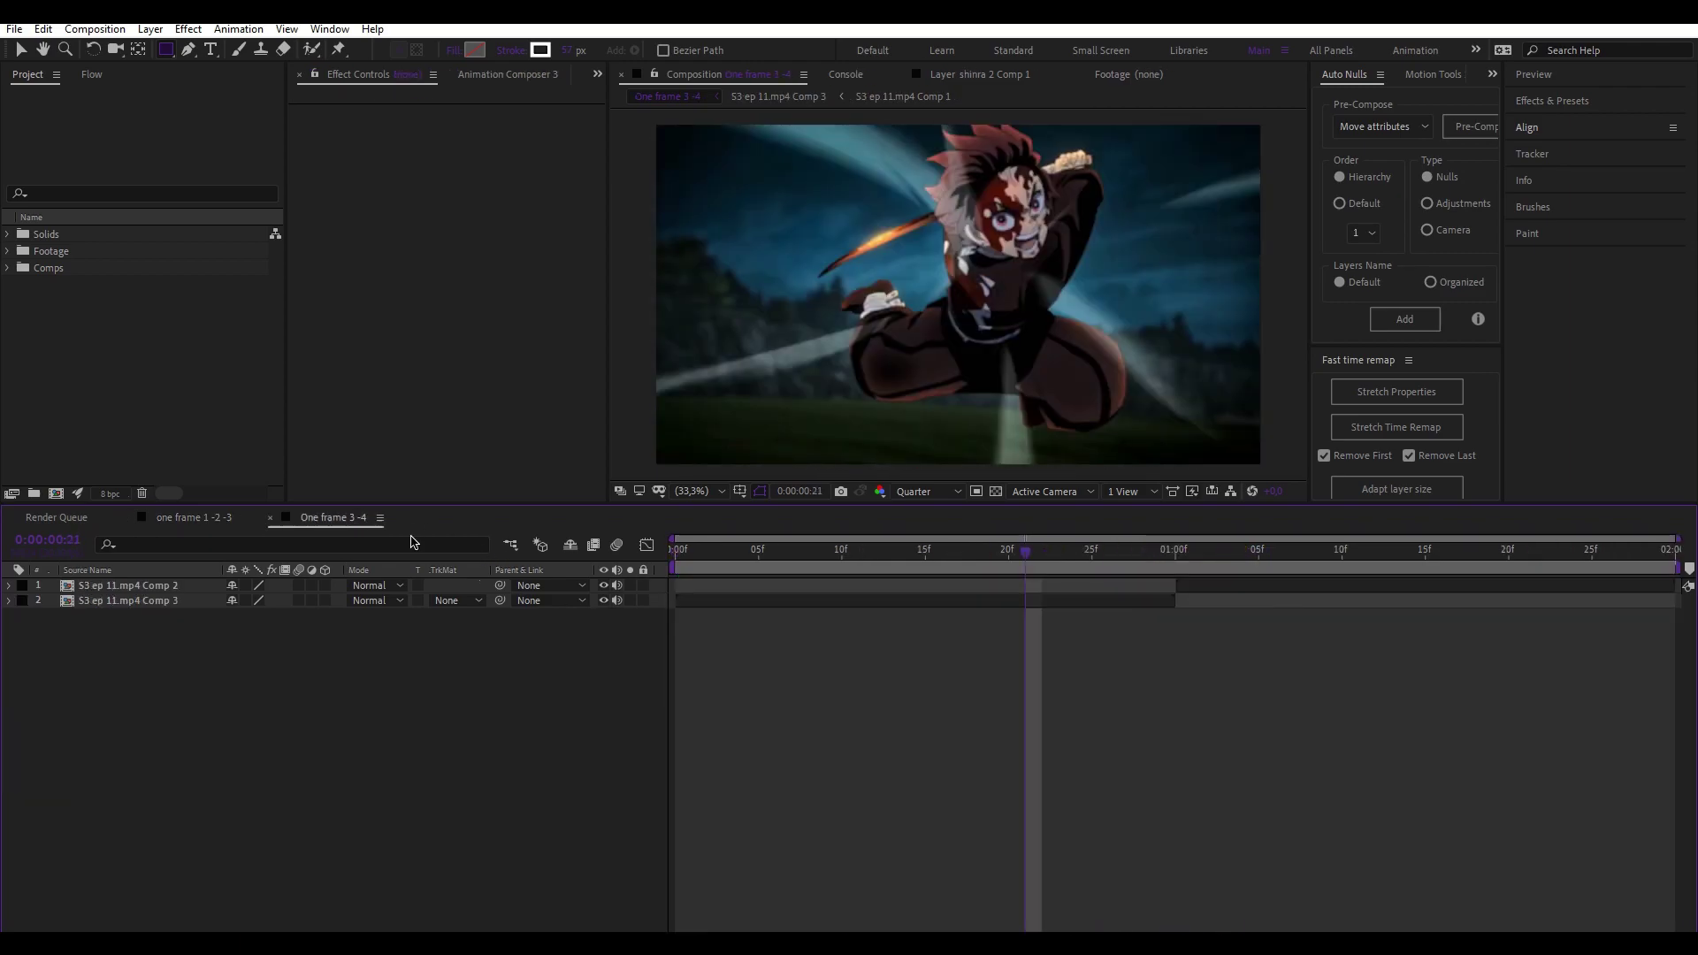
Step: Preview the One frame 3 -4 transition and park the time at frame 26 near the cut
key(space)
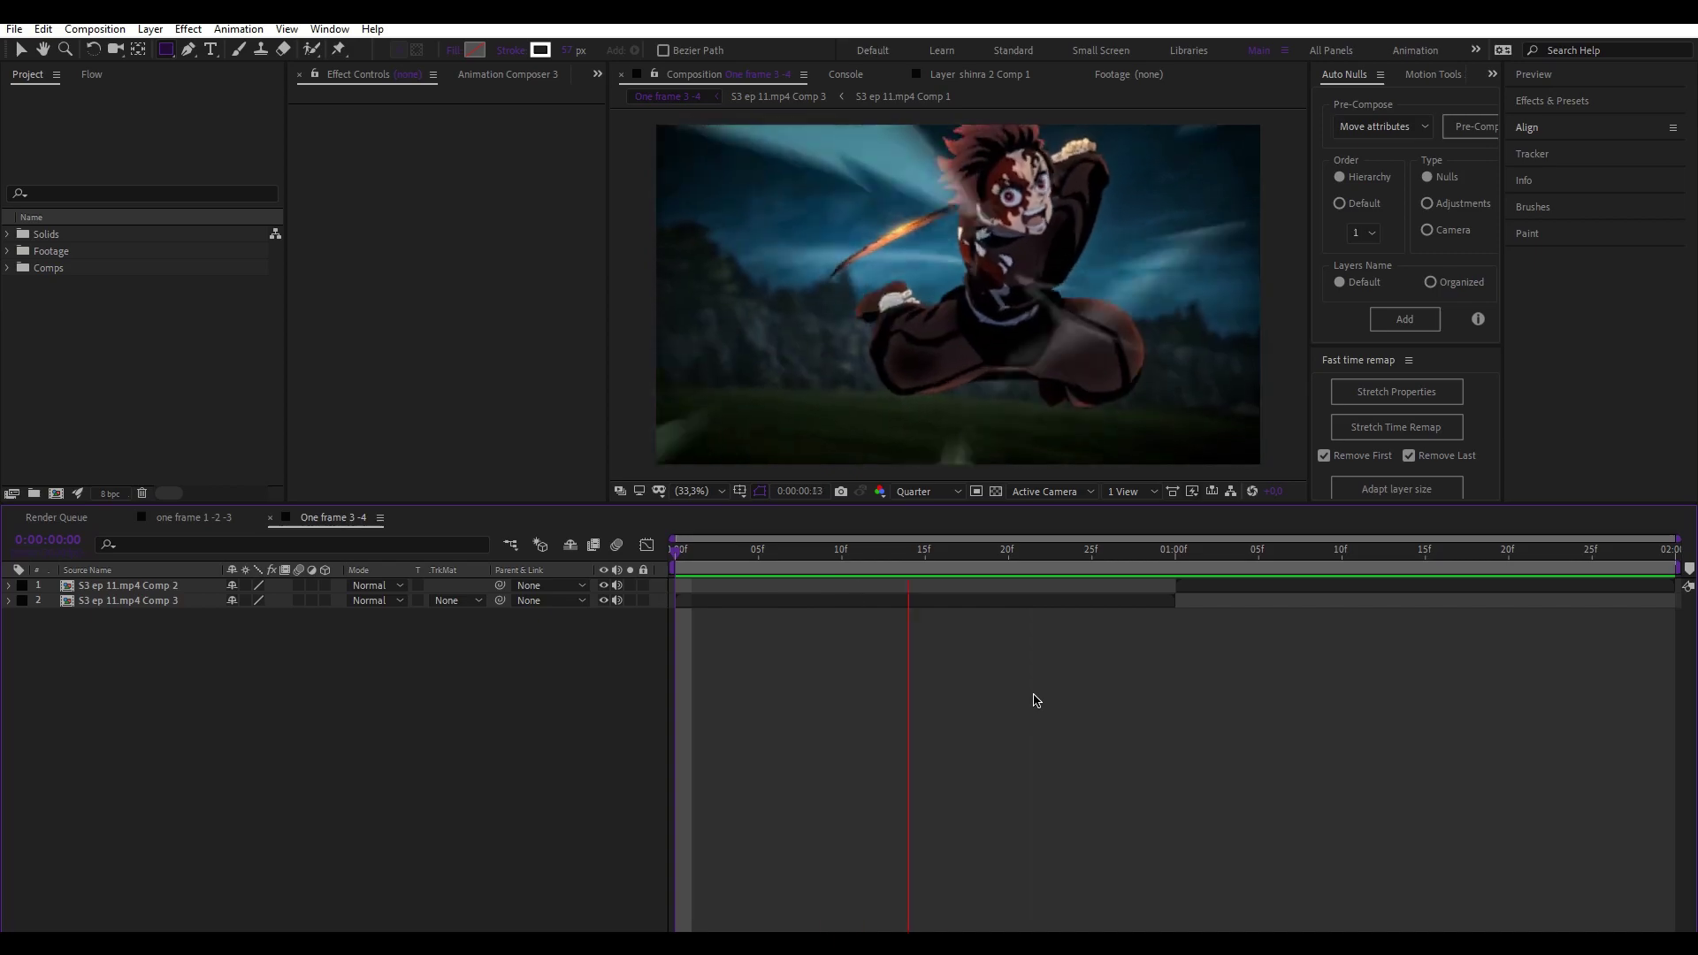
click(1061, 554)
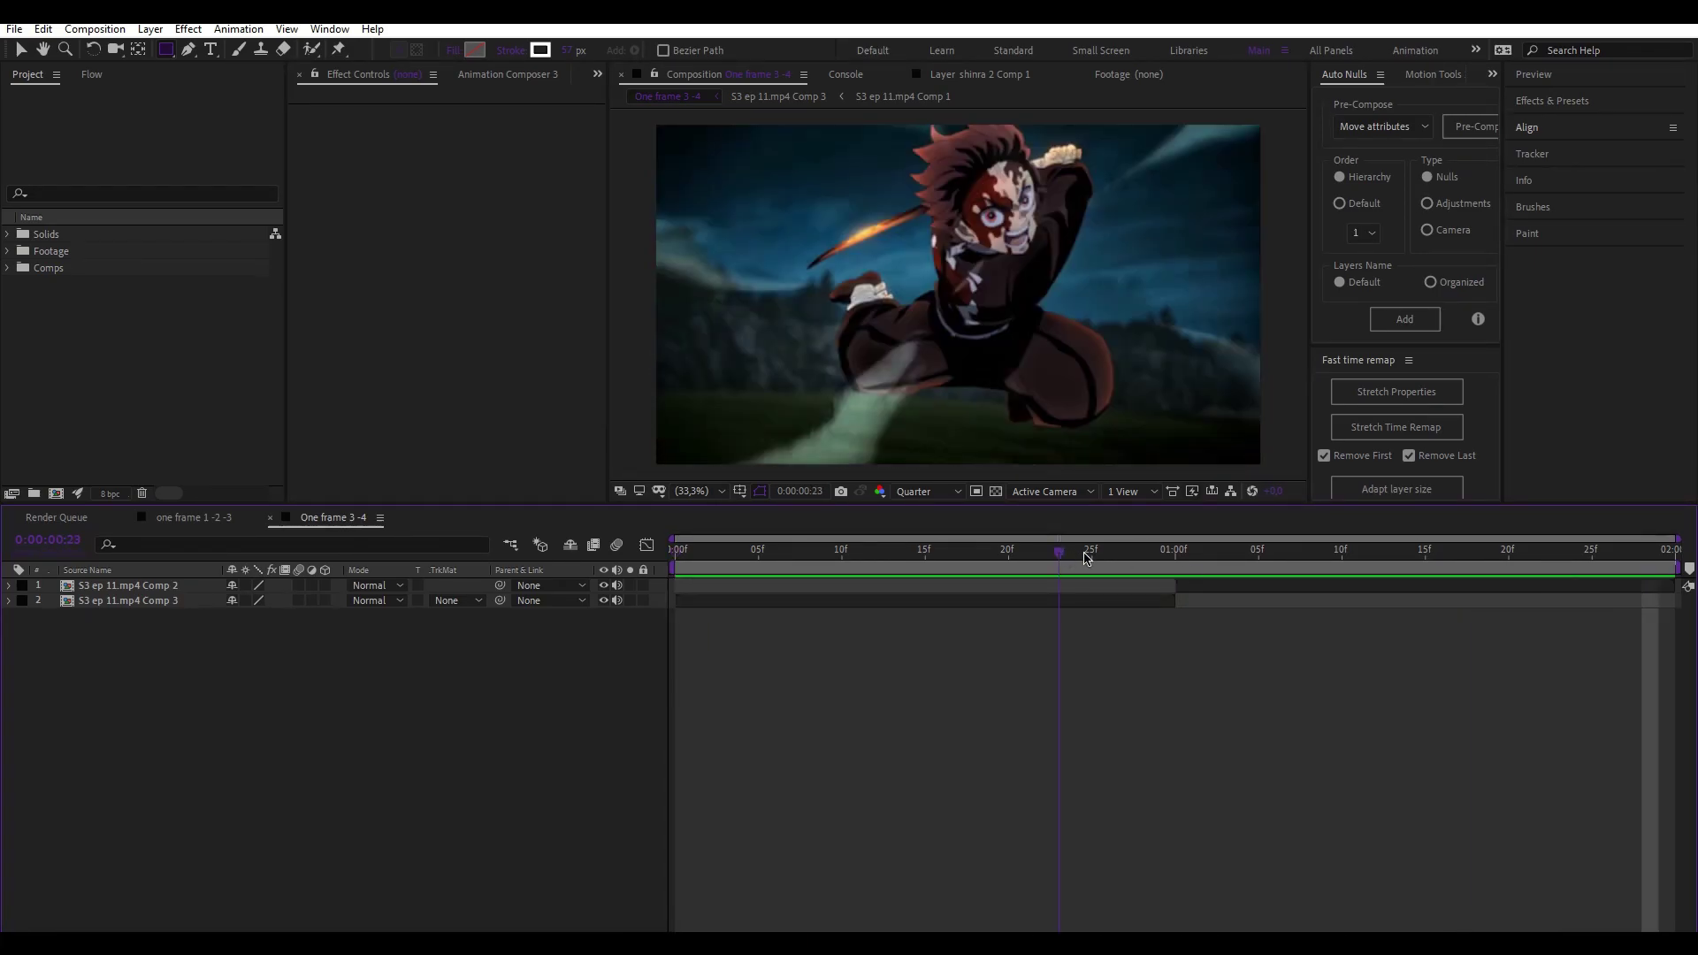
drag(1075, 557, 1109, 554)
click(1188, 588)
click(1016, 766)
Step: Copy the five adjustment layers from one frame 1 -2 -3 and paste them into One frame 3 -4
click(177, 518)
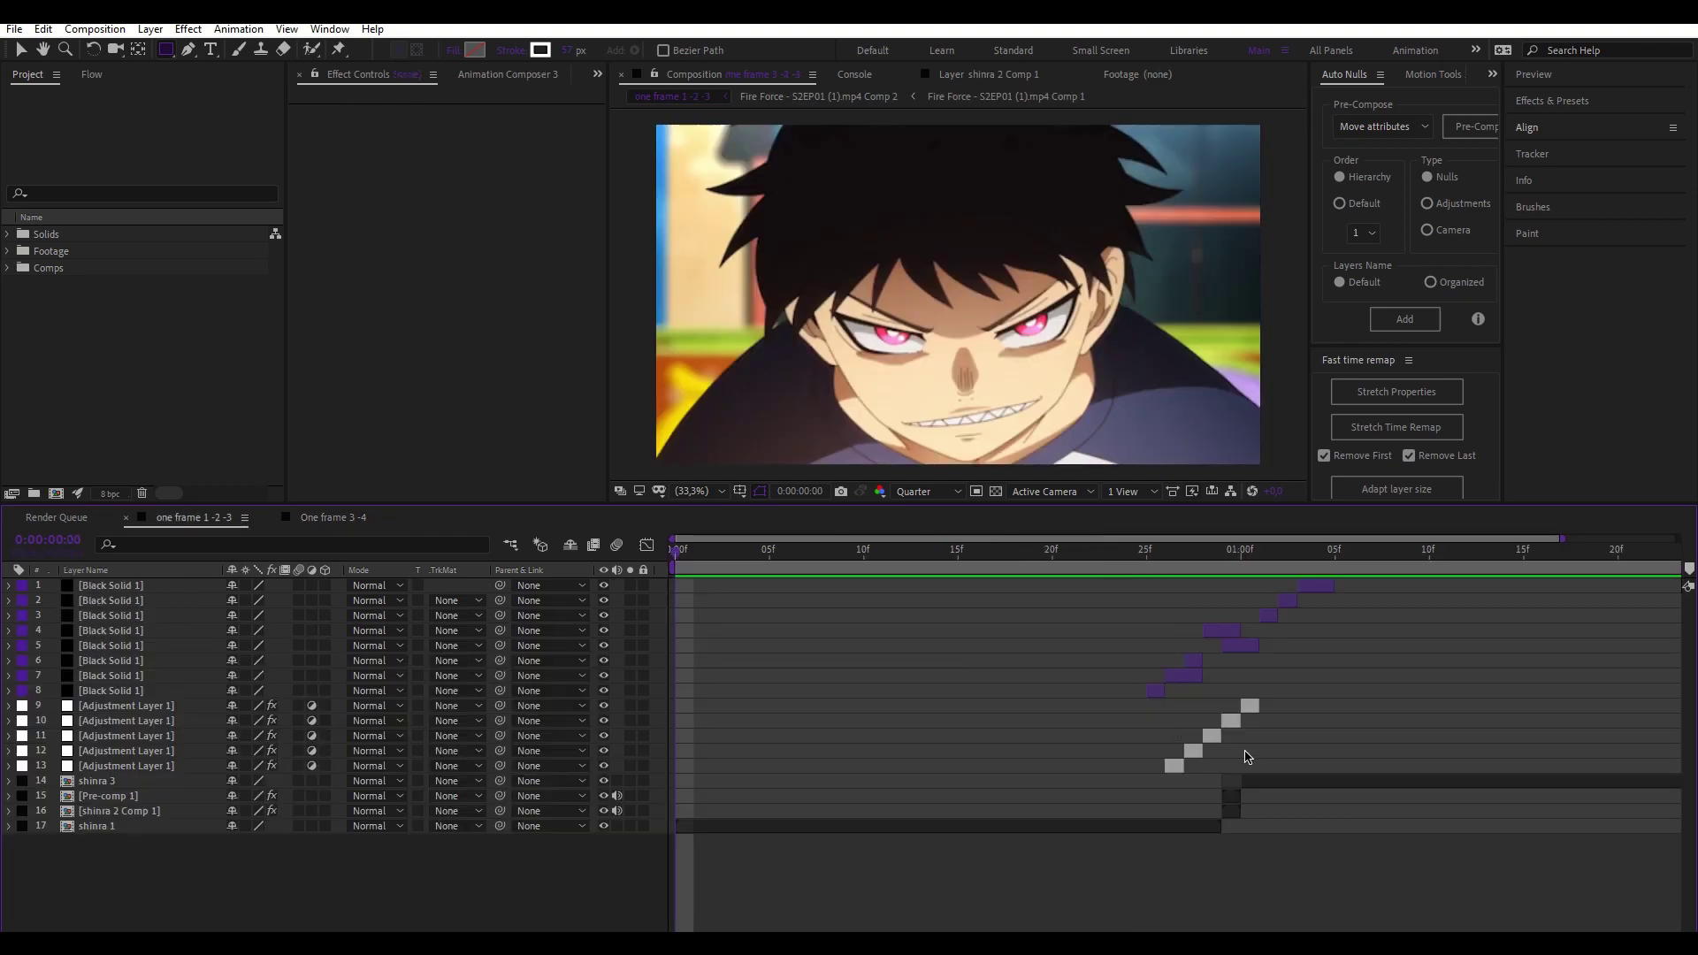
click(1167, 765)
shift+click(1249, 705)
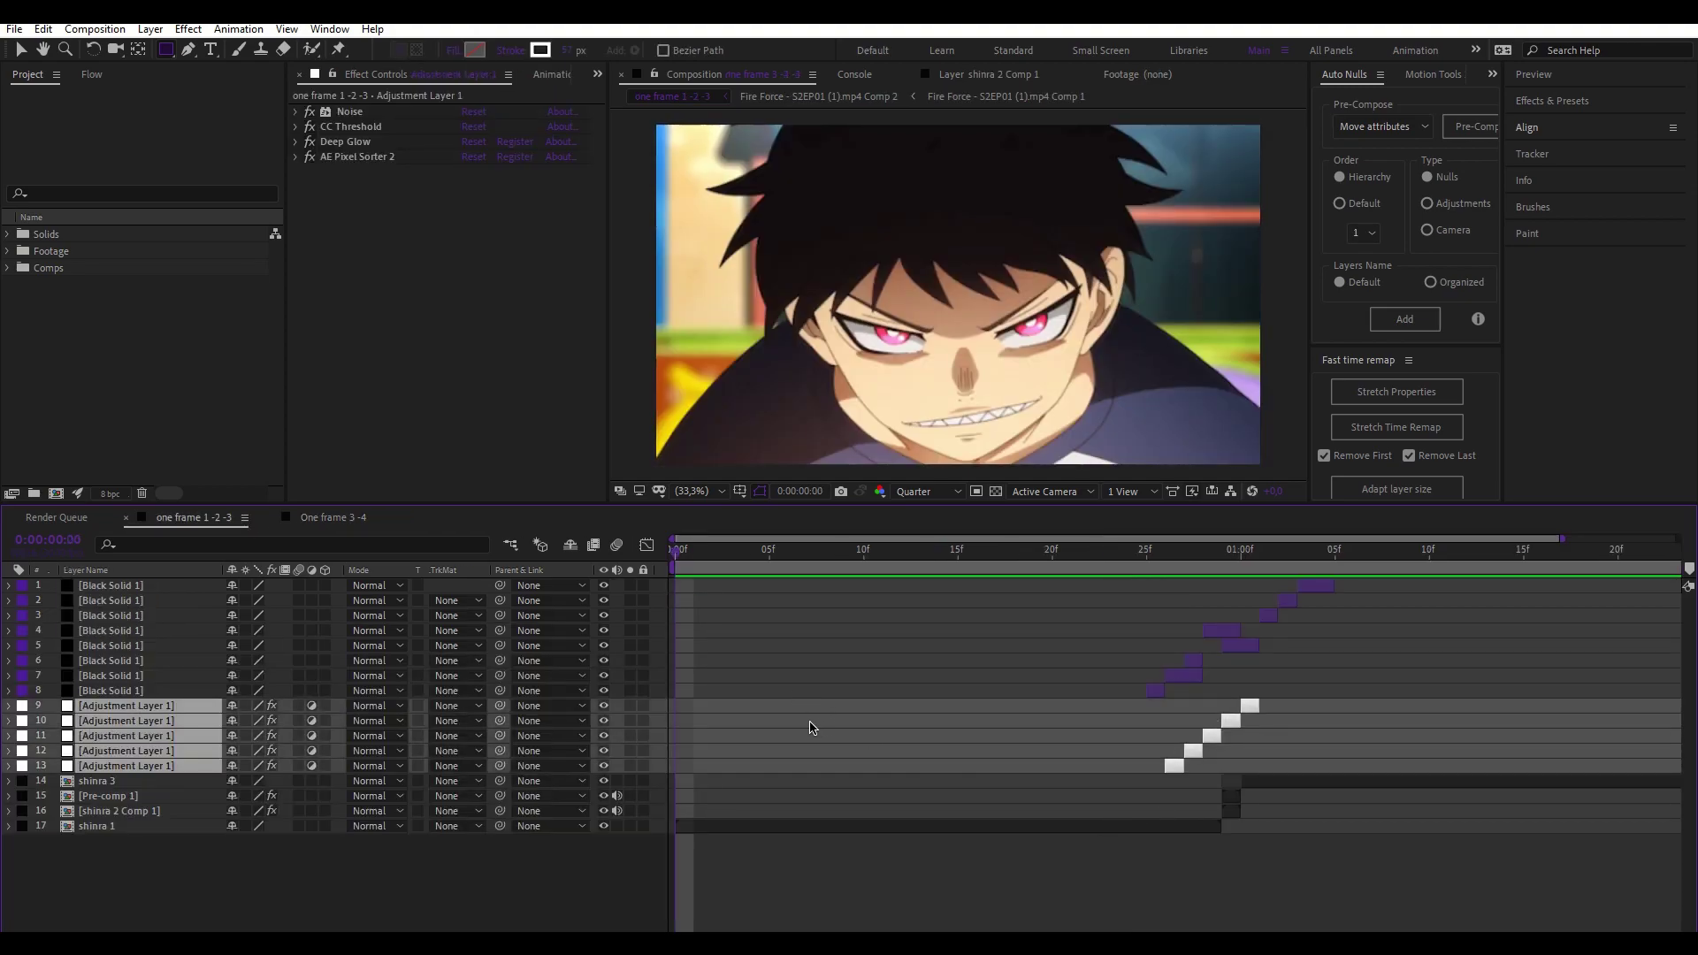
click(333, 518)
click(1201, 591)
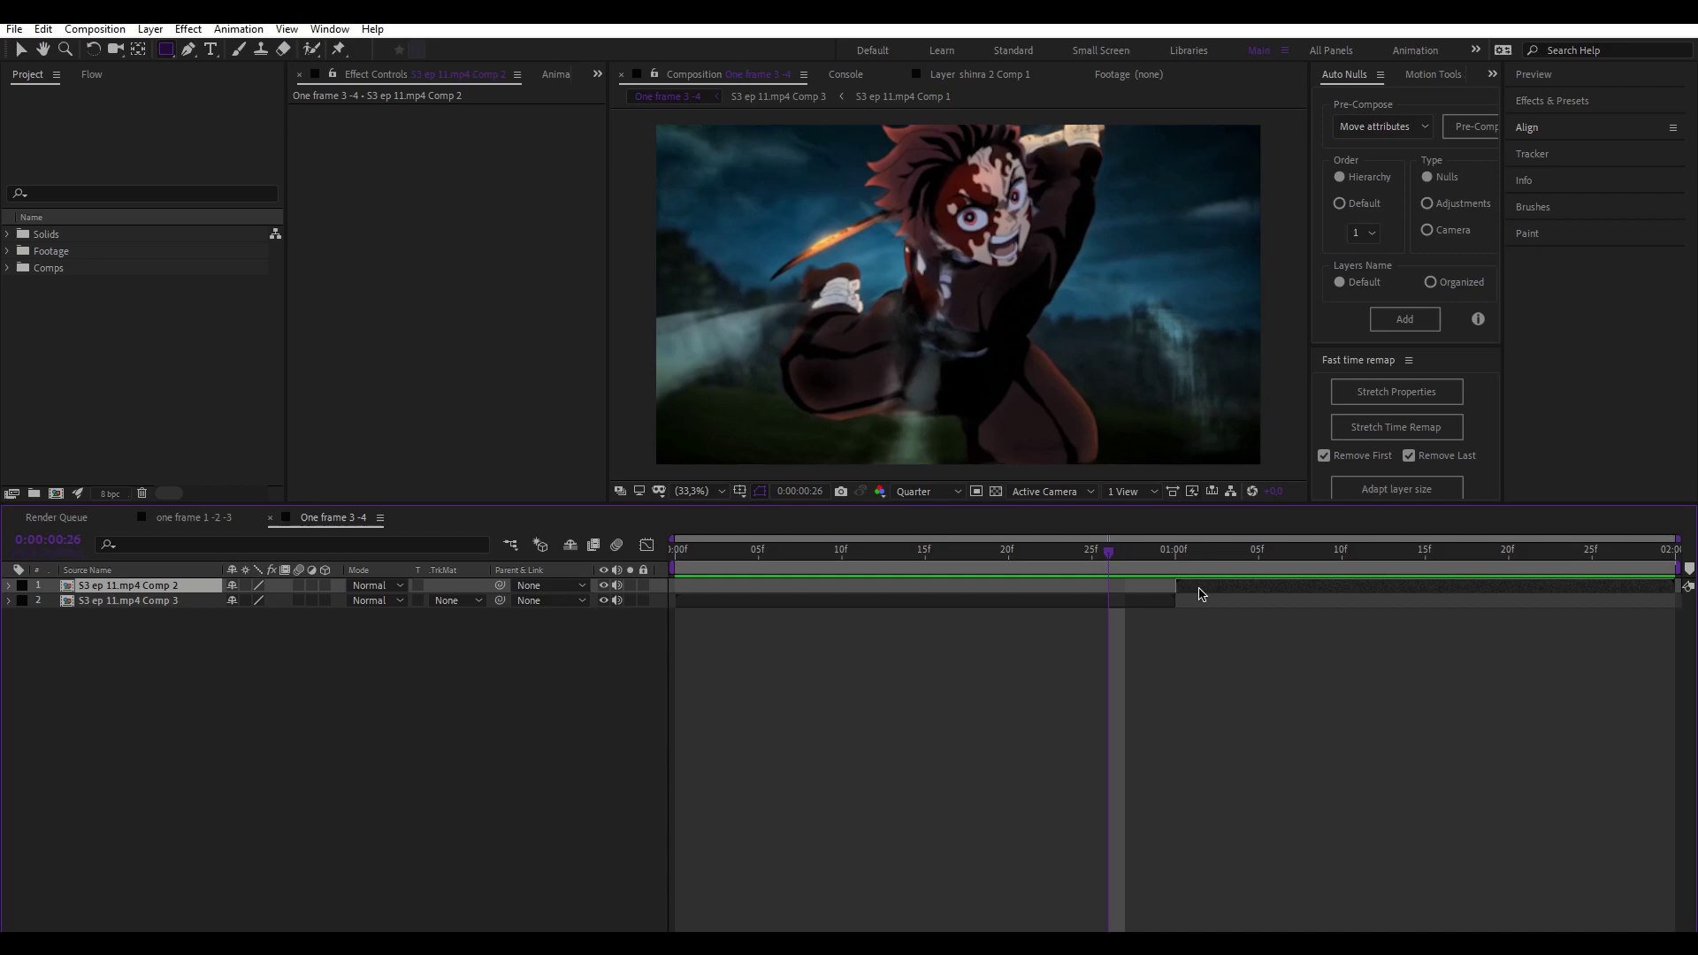
key(ctrl+v)
Step: Stagger the pasted flash layers one frame apart around the cut
drag(1134, 588, 1148, 590)
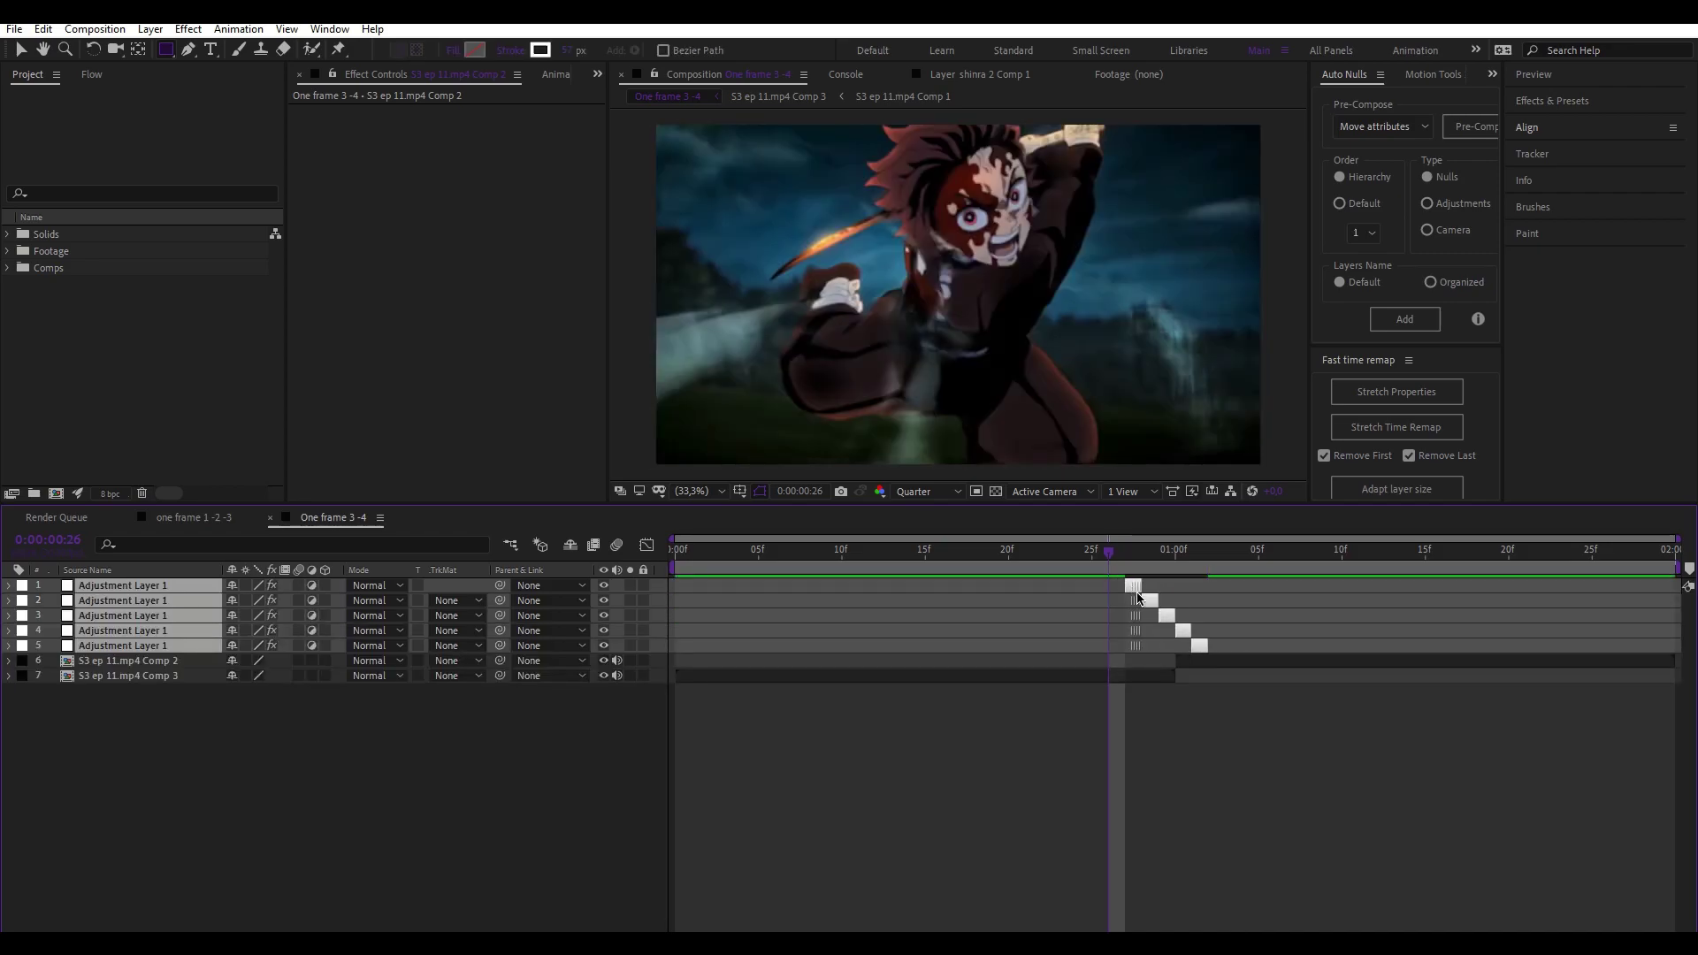
key(ctrl+z)
mouse_move(1146, 587)
mouse_down()
mouse_move(1228, 591)
mouse_move(1168, 631)
mouse_up()
click(1193, 646)
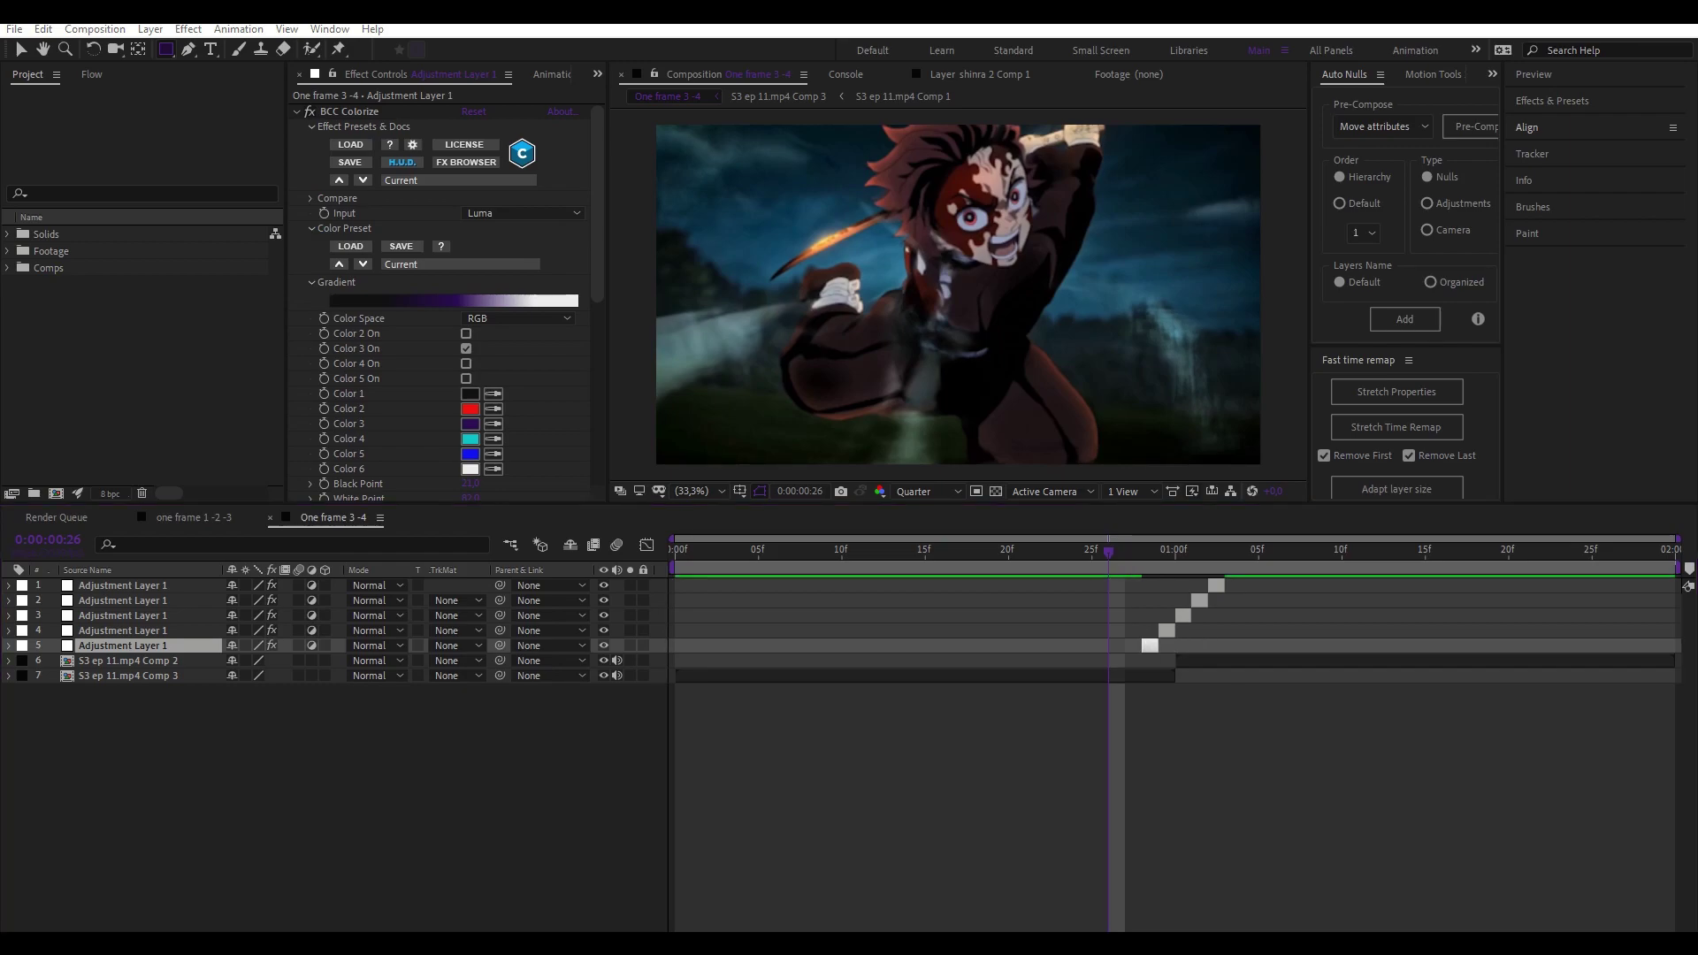
Step: At frame 28, change the bottom flash layer's BCC Colorize Color 3 from purple to deep red (A52908)
click(1116, 712)
click(1148, 555)
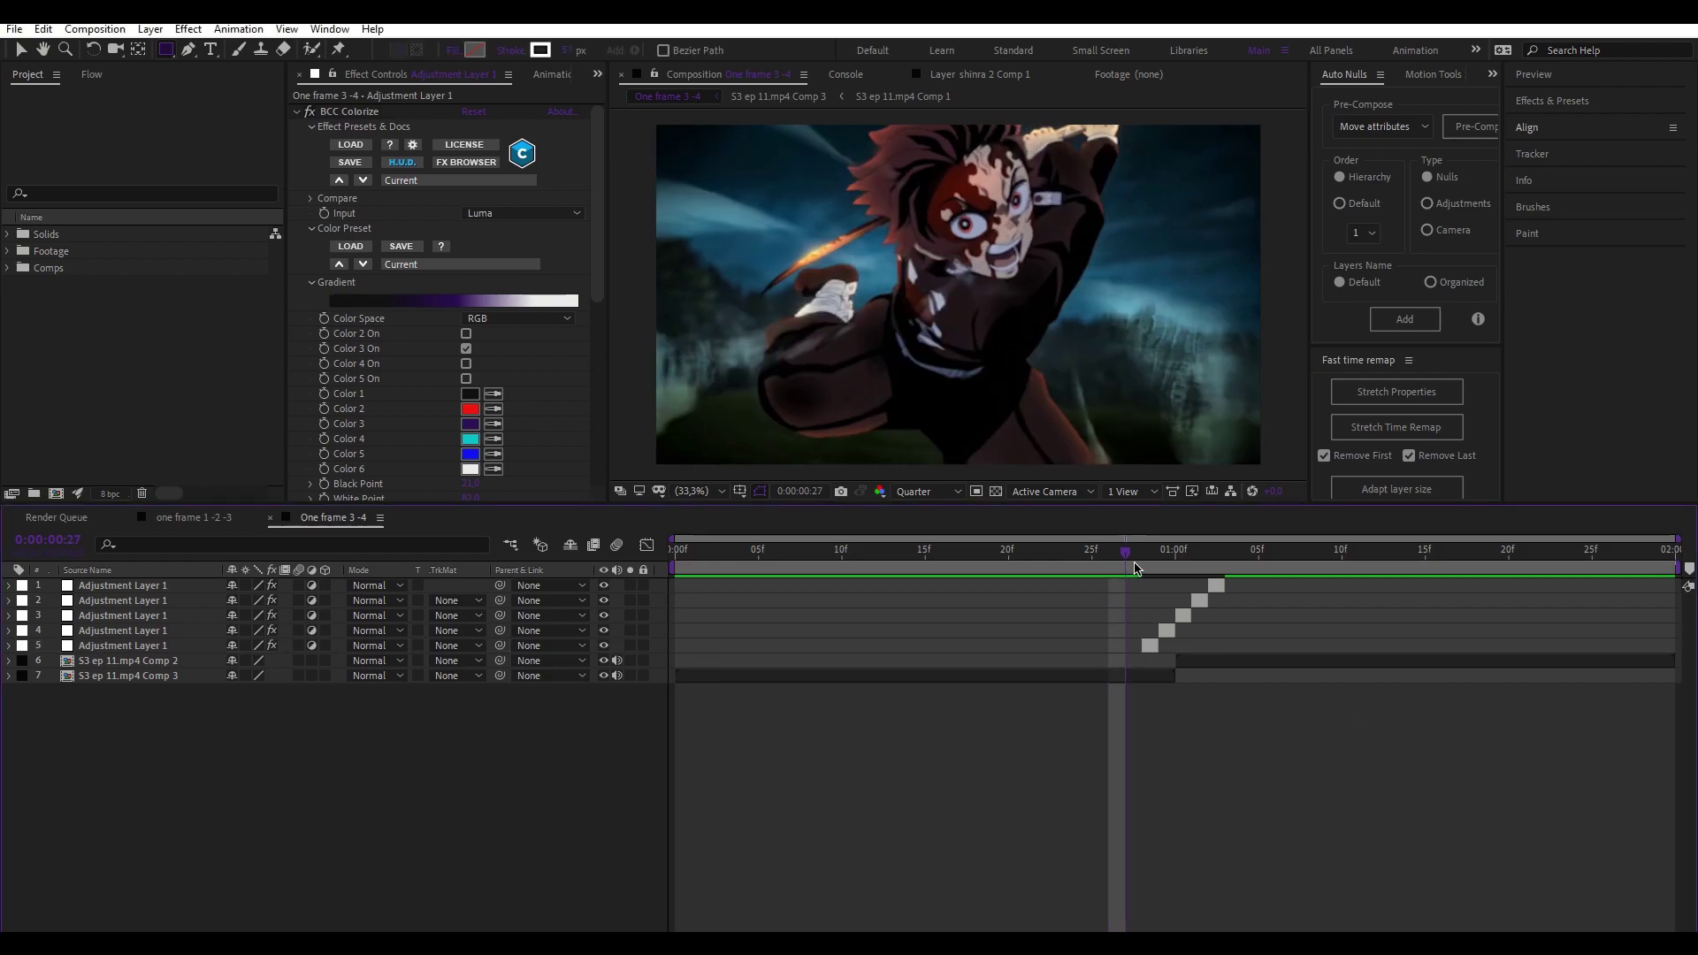
click(470, 424)
drag(716, 548, 718, 661)
drag(665, 592, 680, 510)
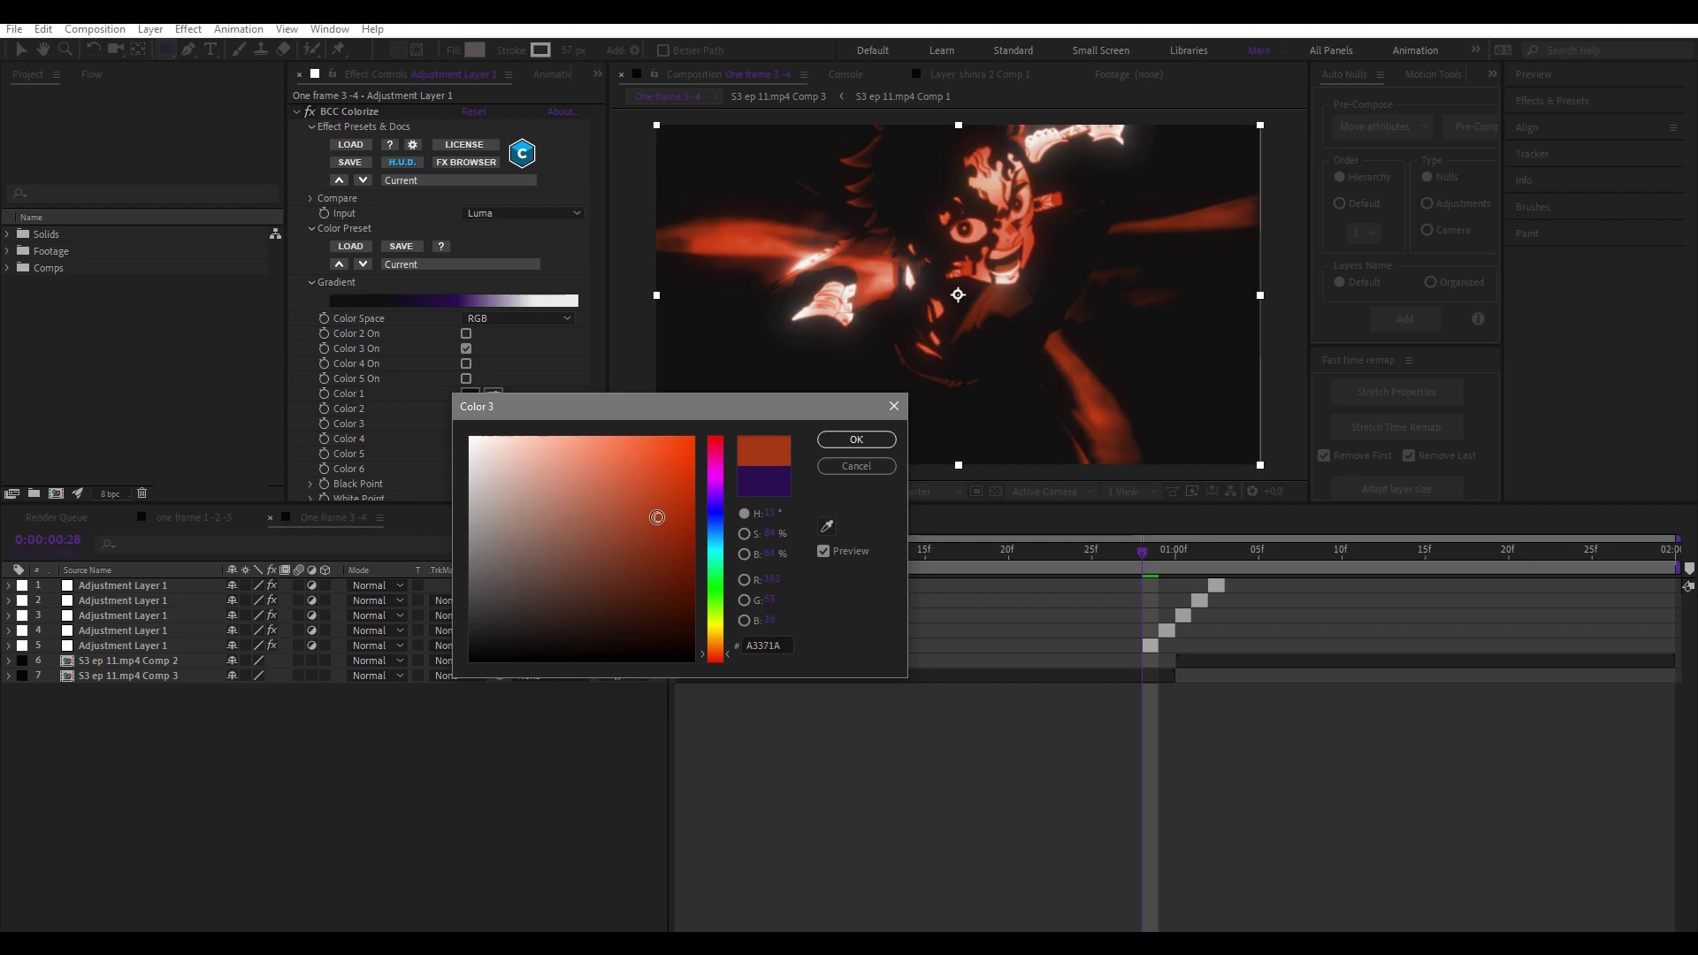
drag(659, 517, 678, 516)
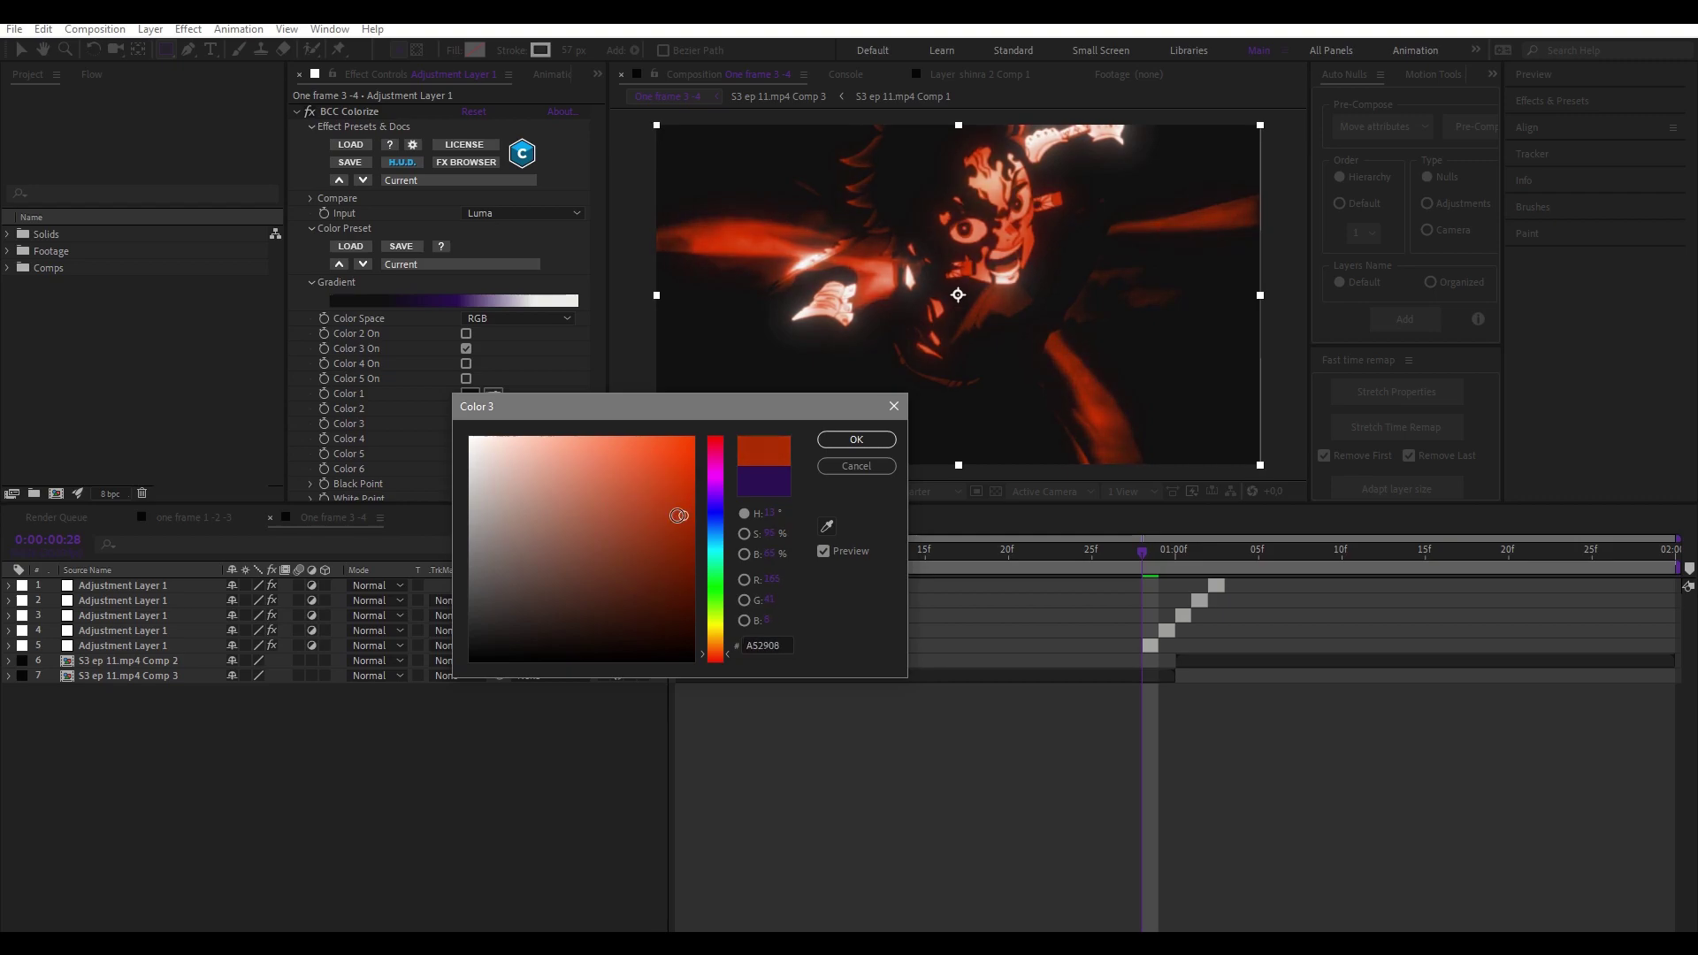
click(860, 449)
click(1161, 550)
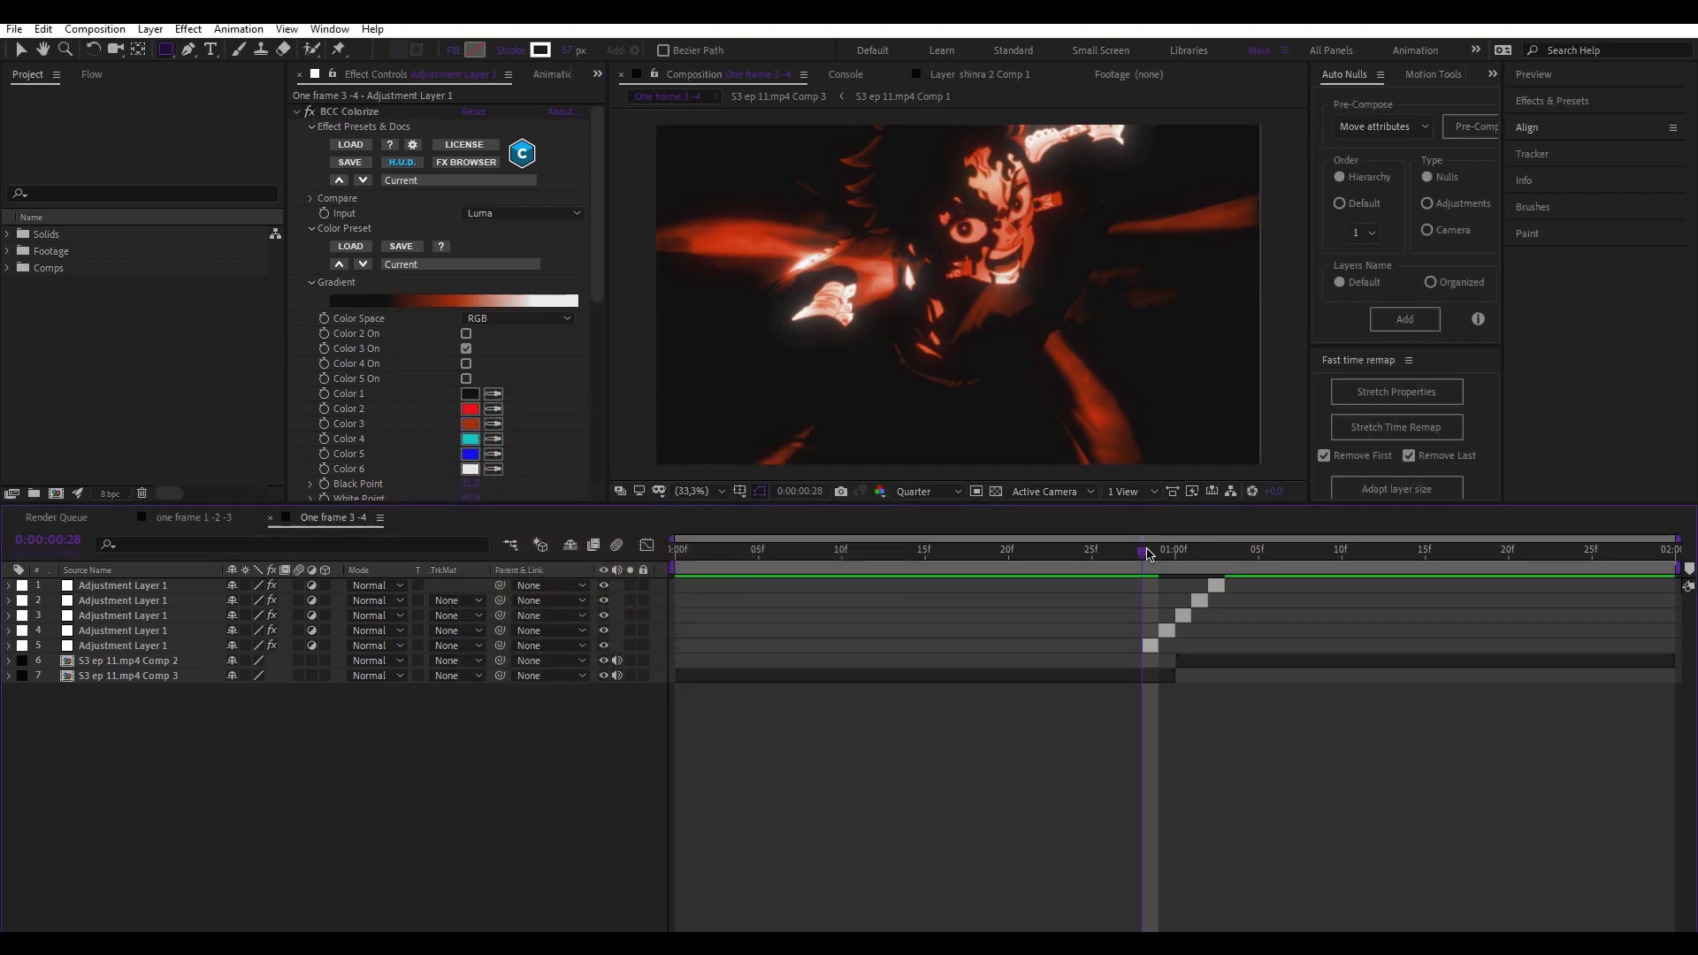
click(1160, 630)
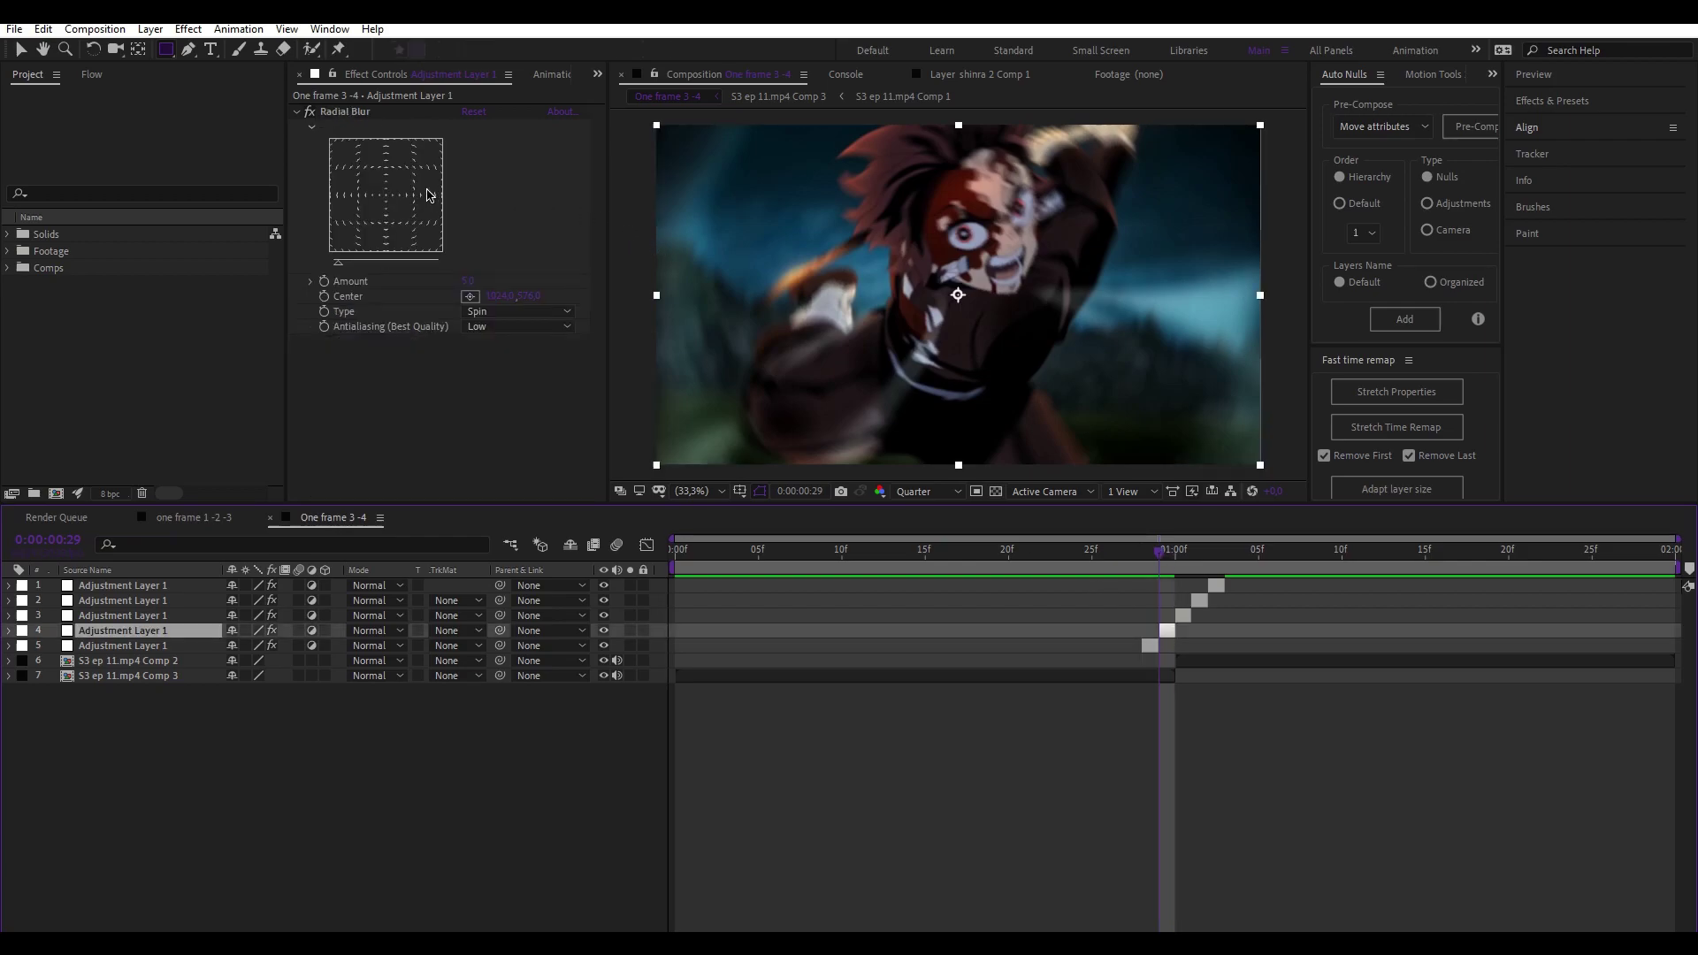
Step: At 0:00:01:00, recolor the third flash layer's BCC Colorize Color 3 to a strong red
click(298, 113)
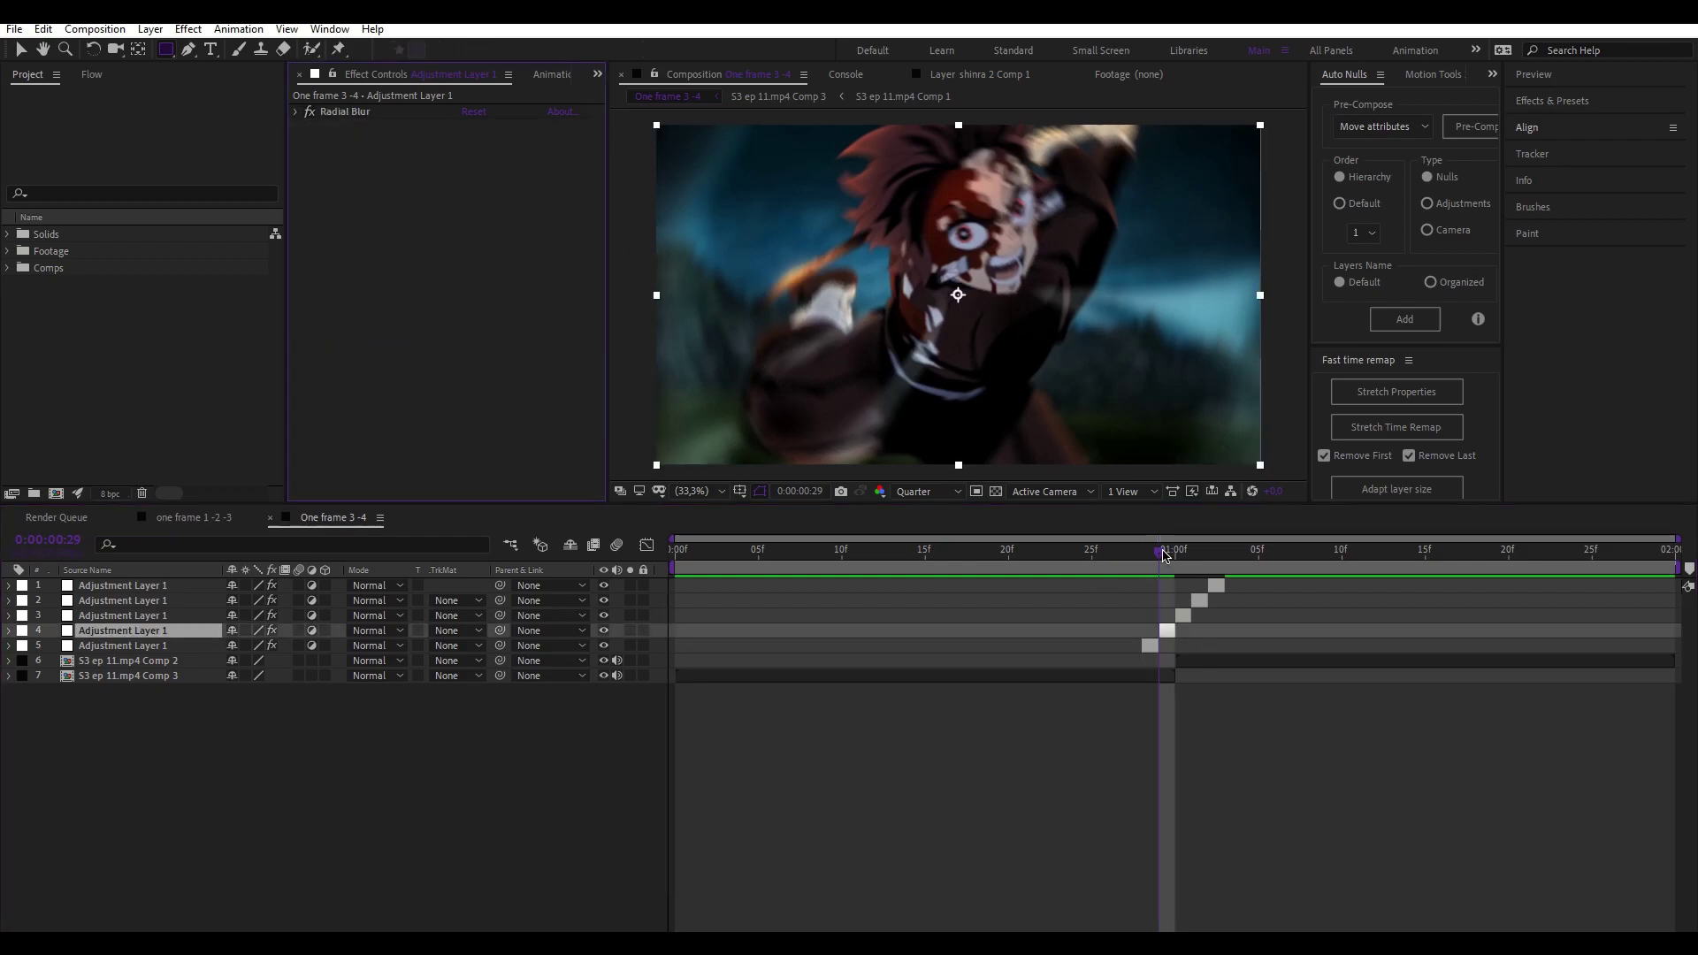
drag(1164, 554, 1176, 555)
click(1197, 583)
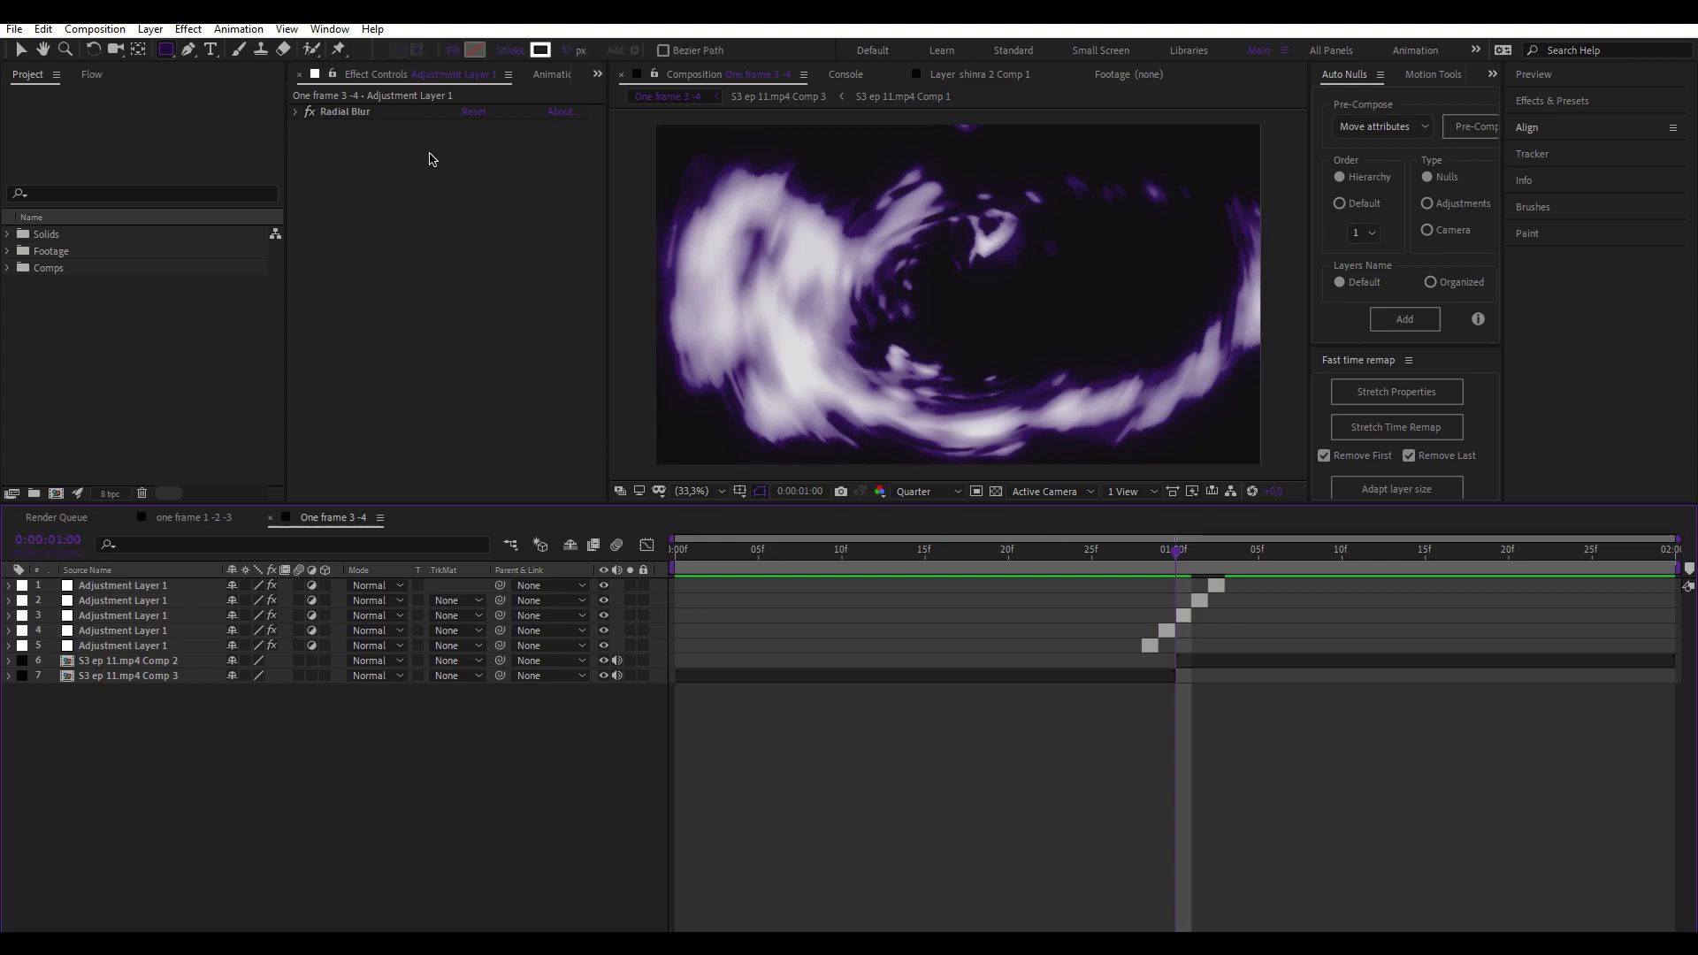
click(1183, 615)
scroll(424, 343, down, 5)
scroll(424, 344, down, 5)
scroll(424, 343, down, 5)
scroll(424, 343, down, 3)
scroll(453, 358, down, 5)
click(472, 327)
drag(715, 496, 724, 663)
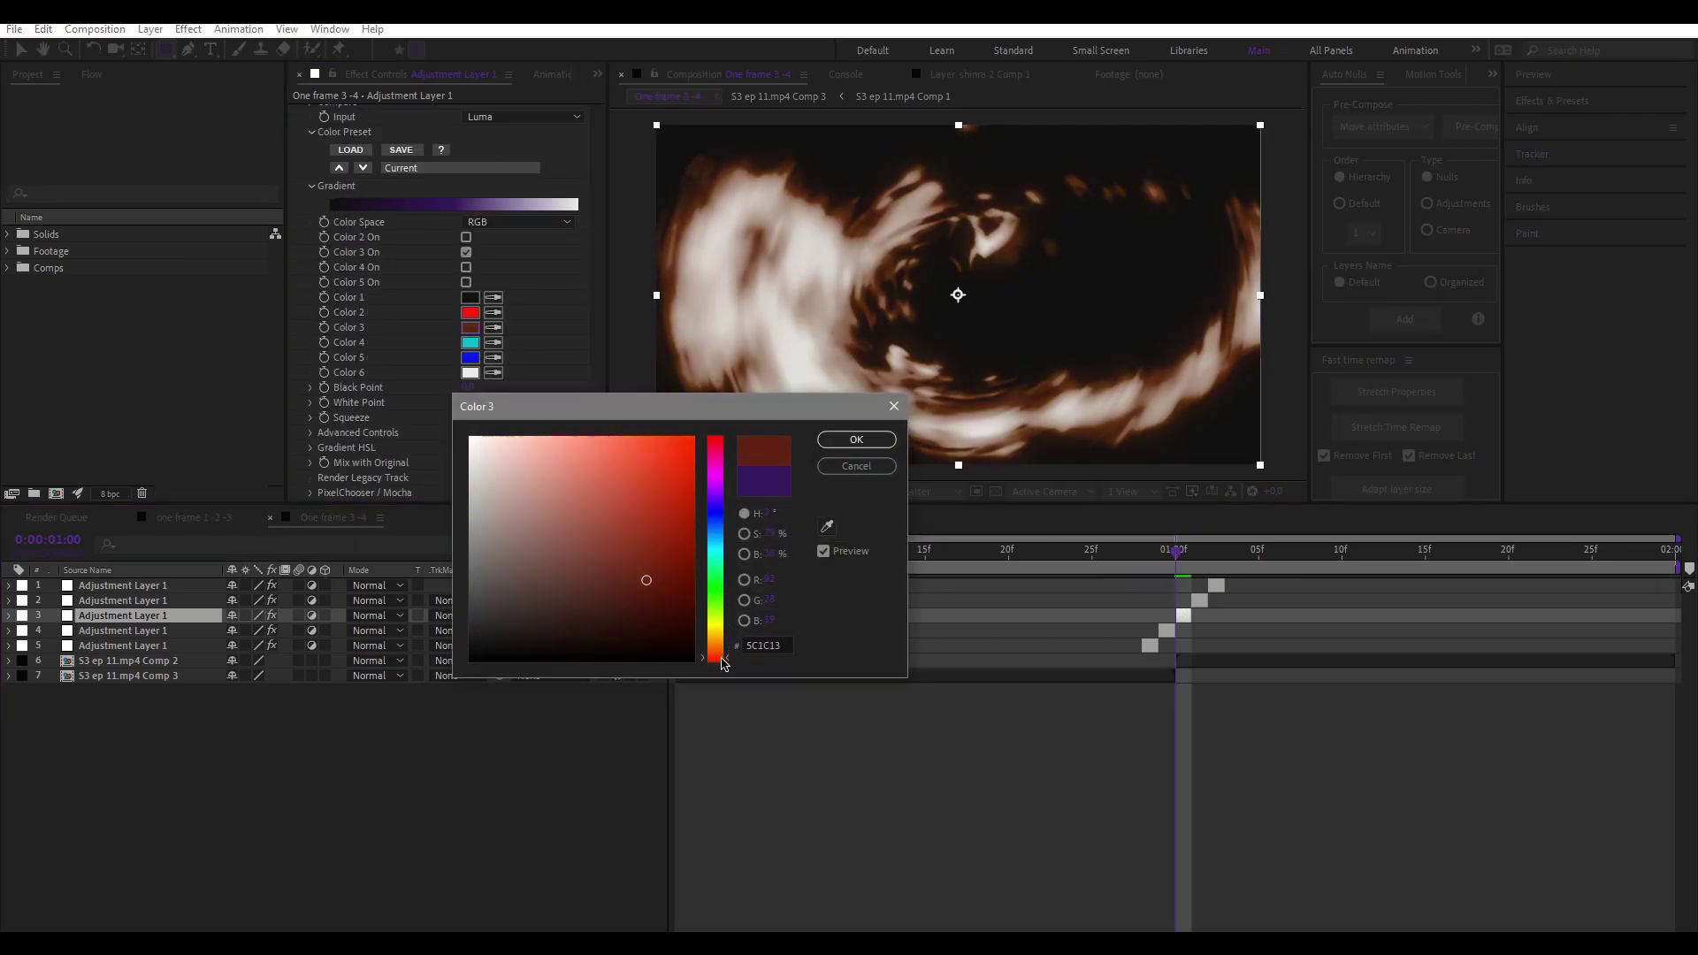
drag(647, 581, 659, 522)
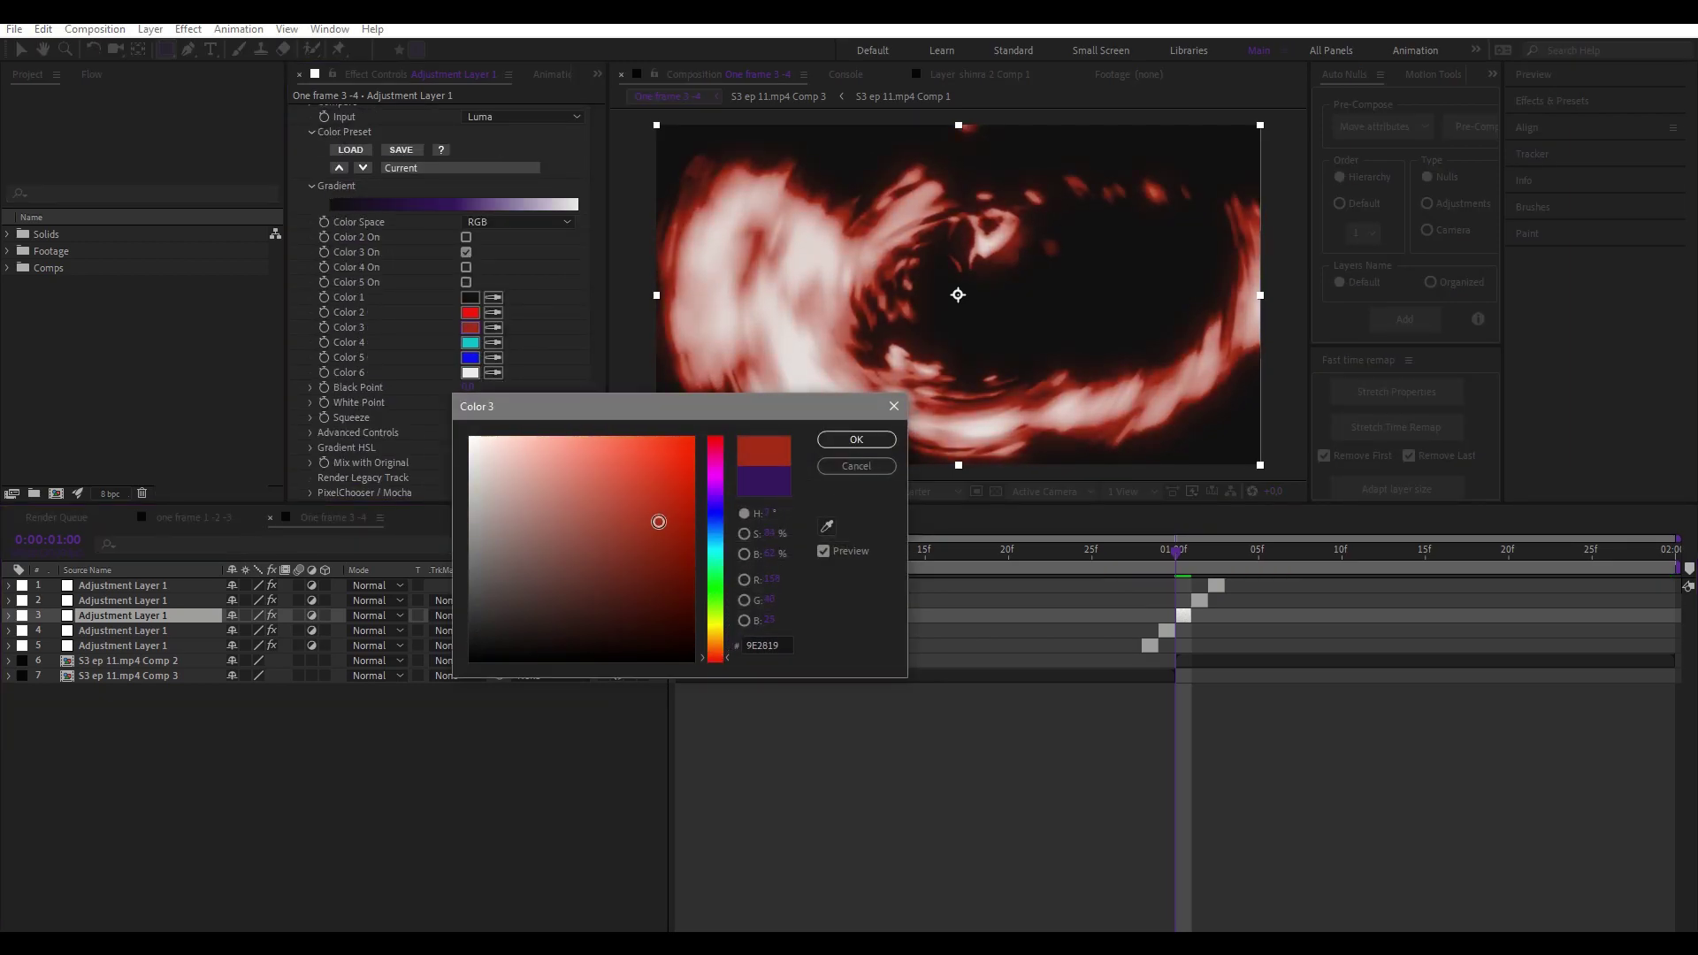
click(868, 444)
Step: One frame later, set the second flash layer's Color 3 to burnt orange (AB562D)
click(1277, 796)
key(Page_Down)
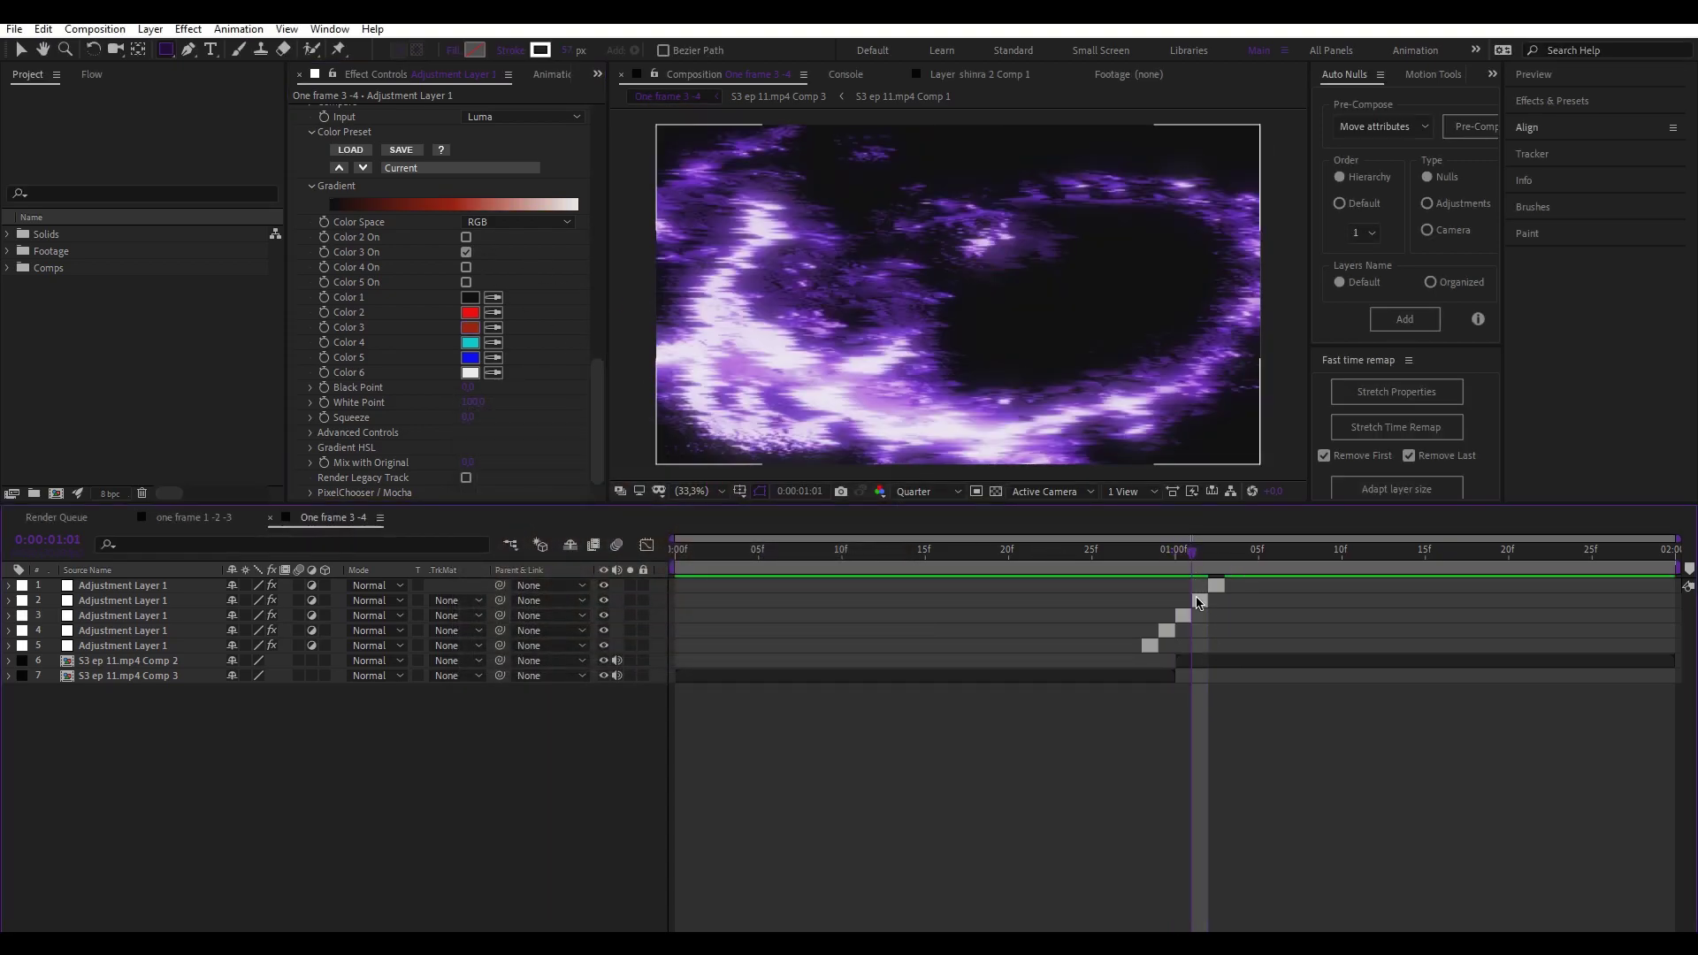
click(122, 600)
scroll(470, 341, down, 5)
scroll(470, 340, down, 4)
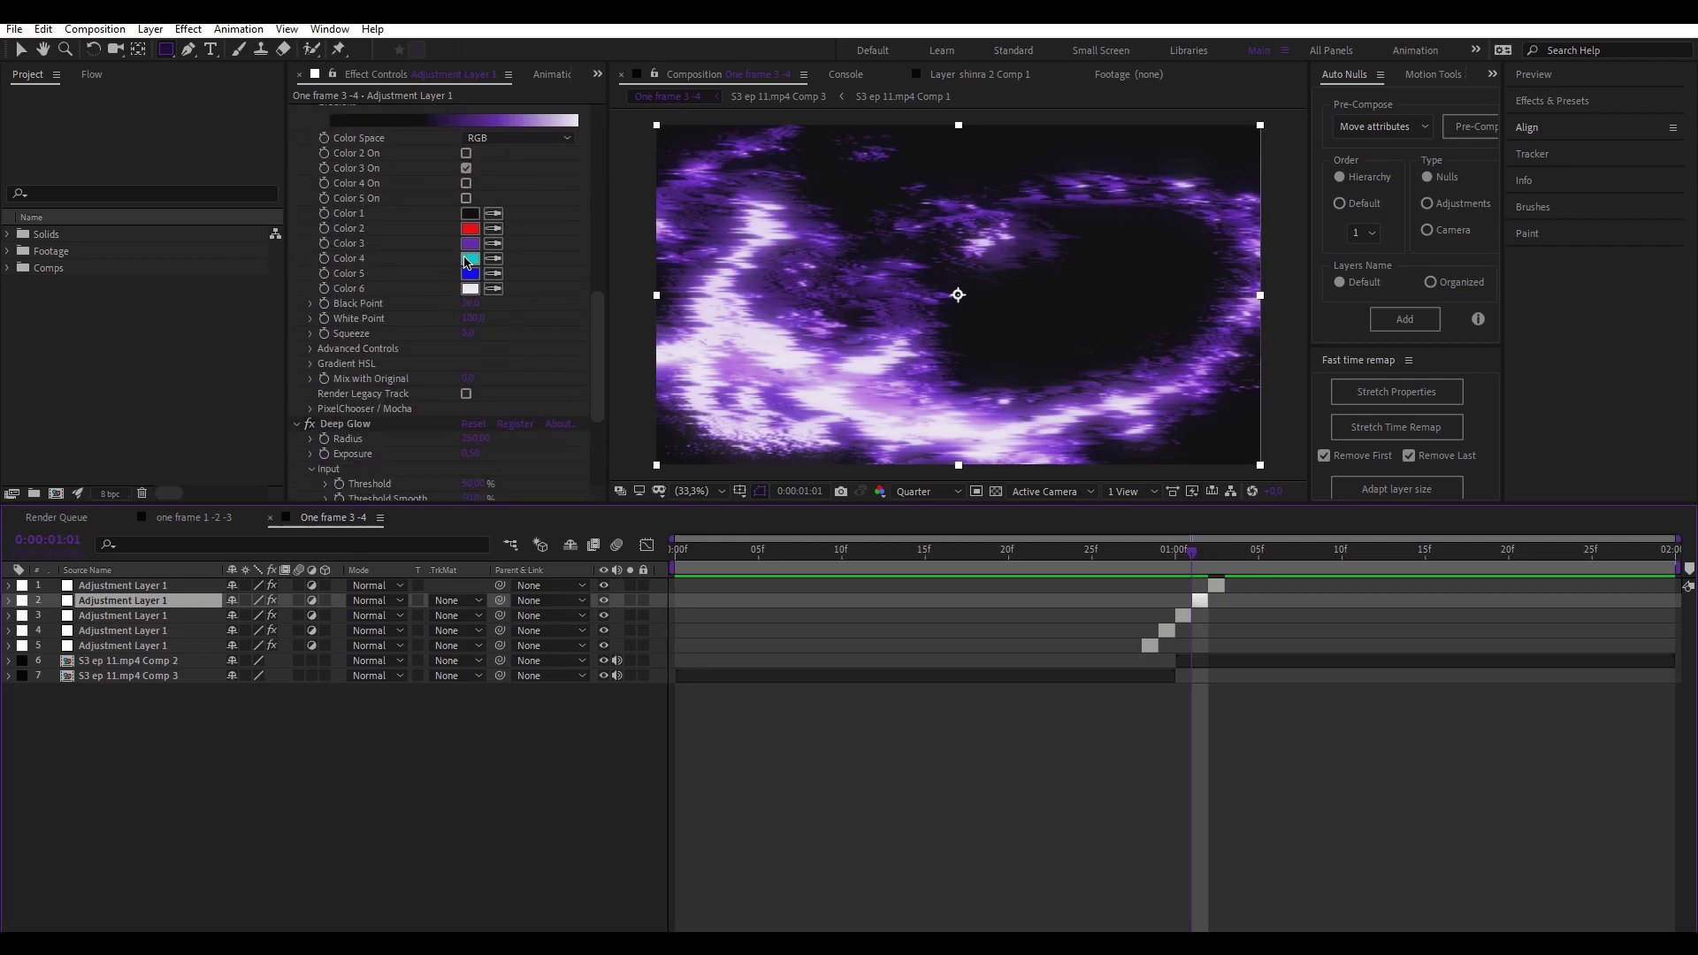
click(471, 243)
drag(716, 492, 721, 656)
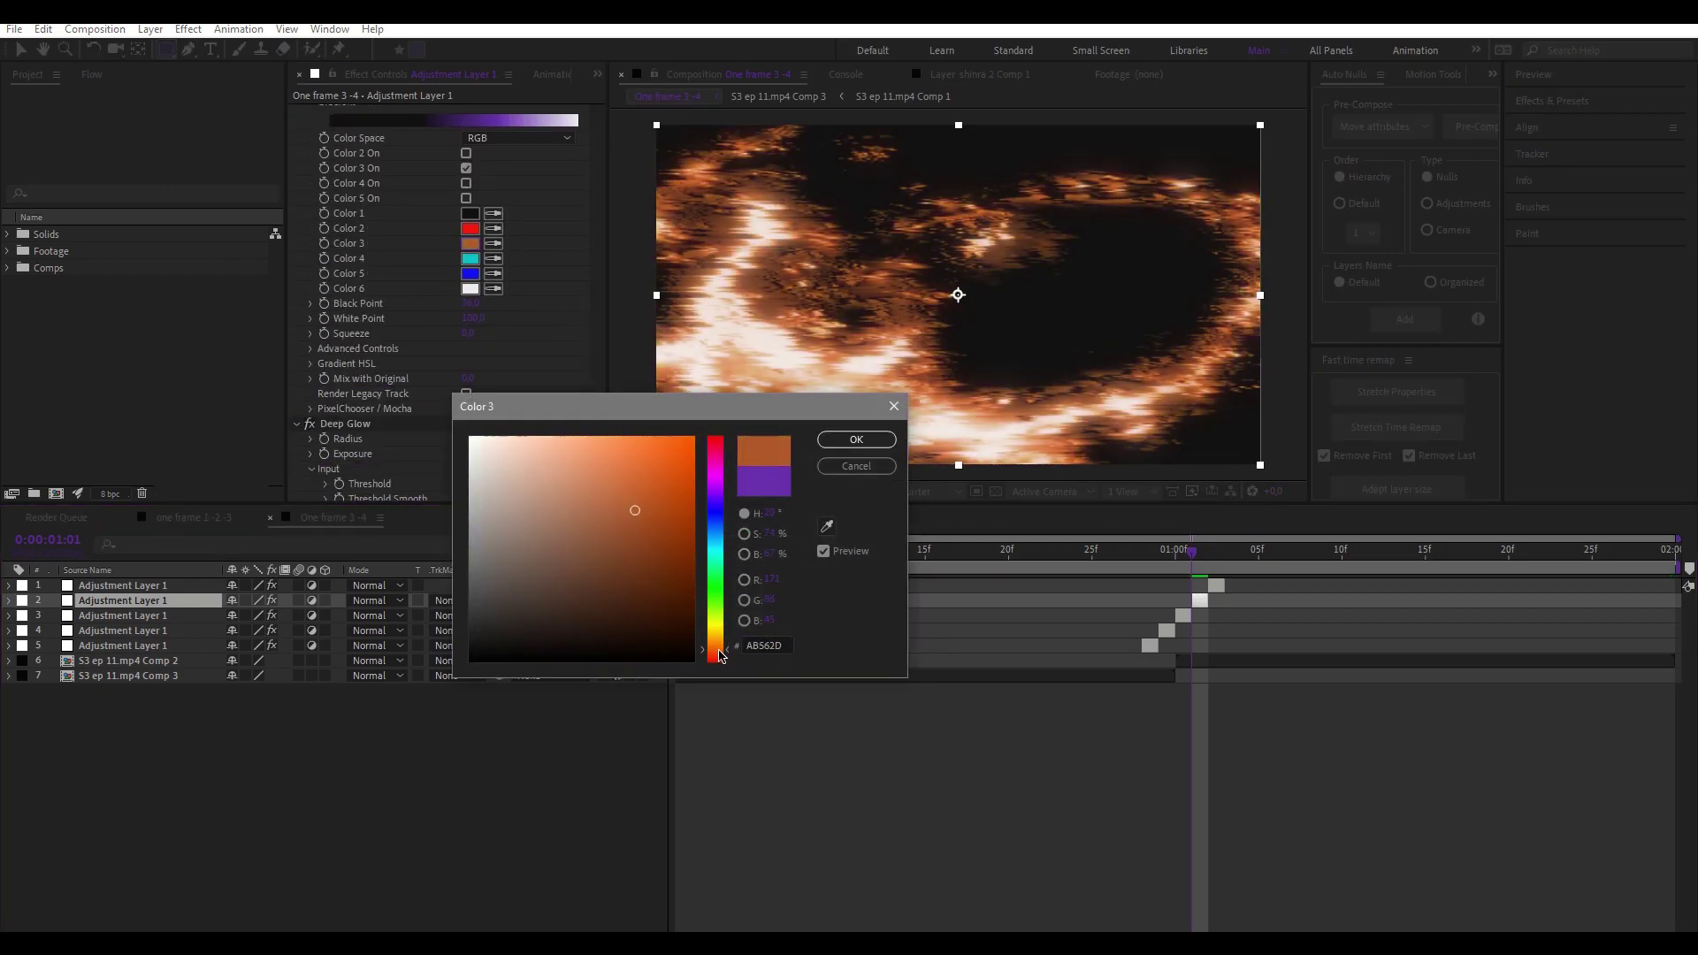
click(858, 437)
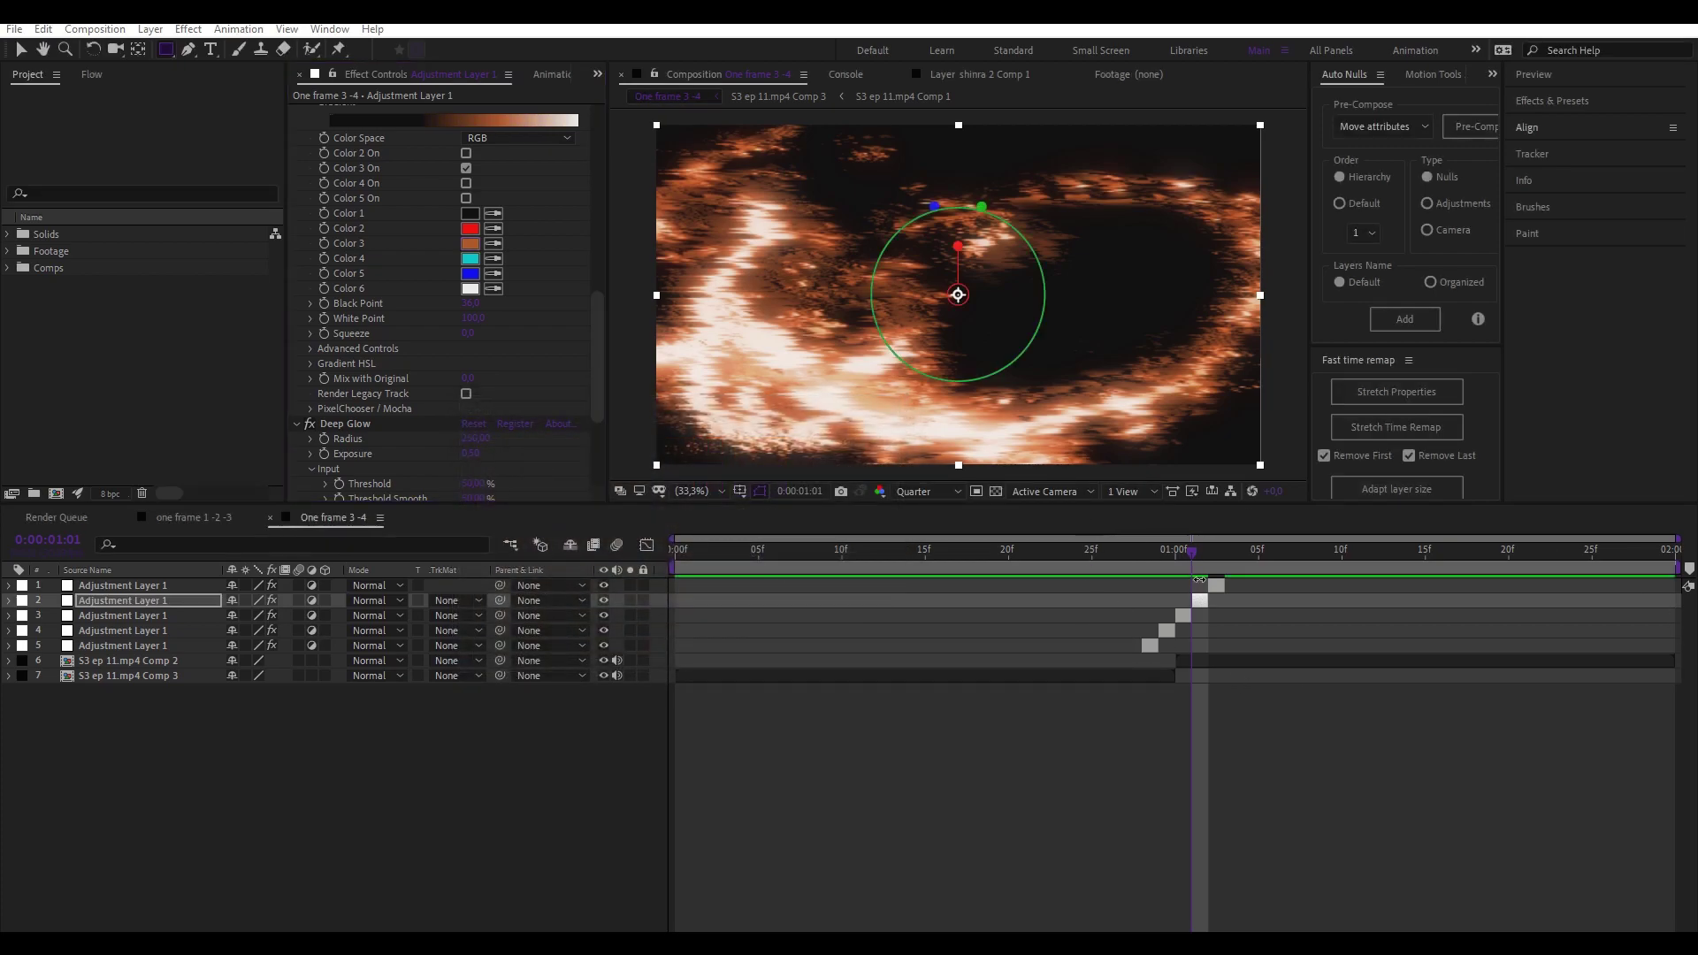
click(1209, 561)
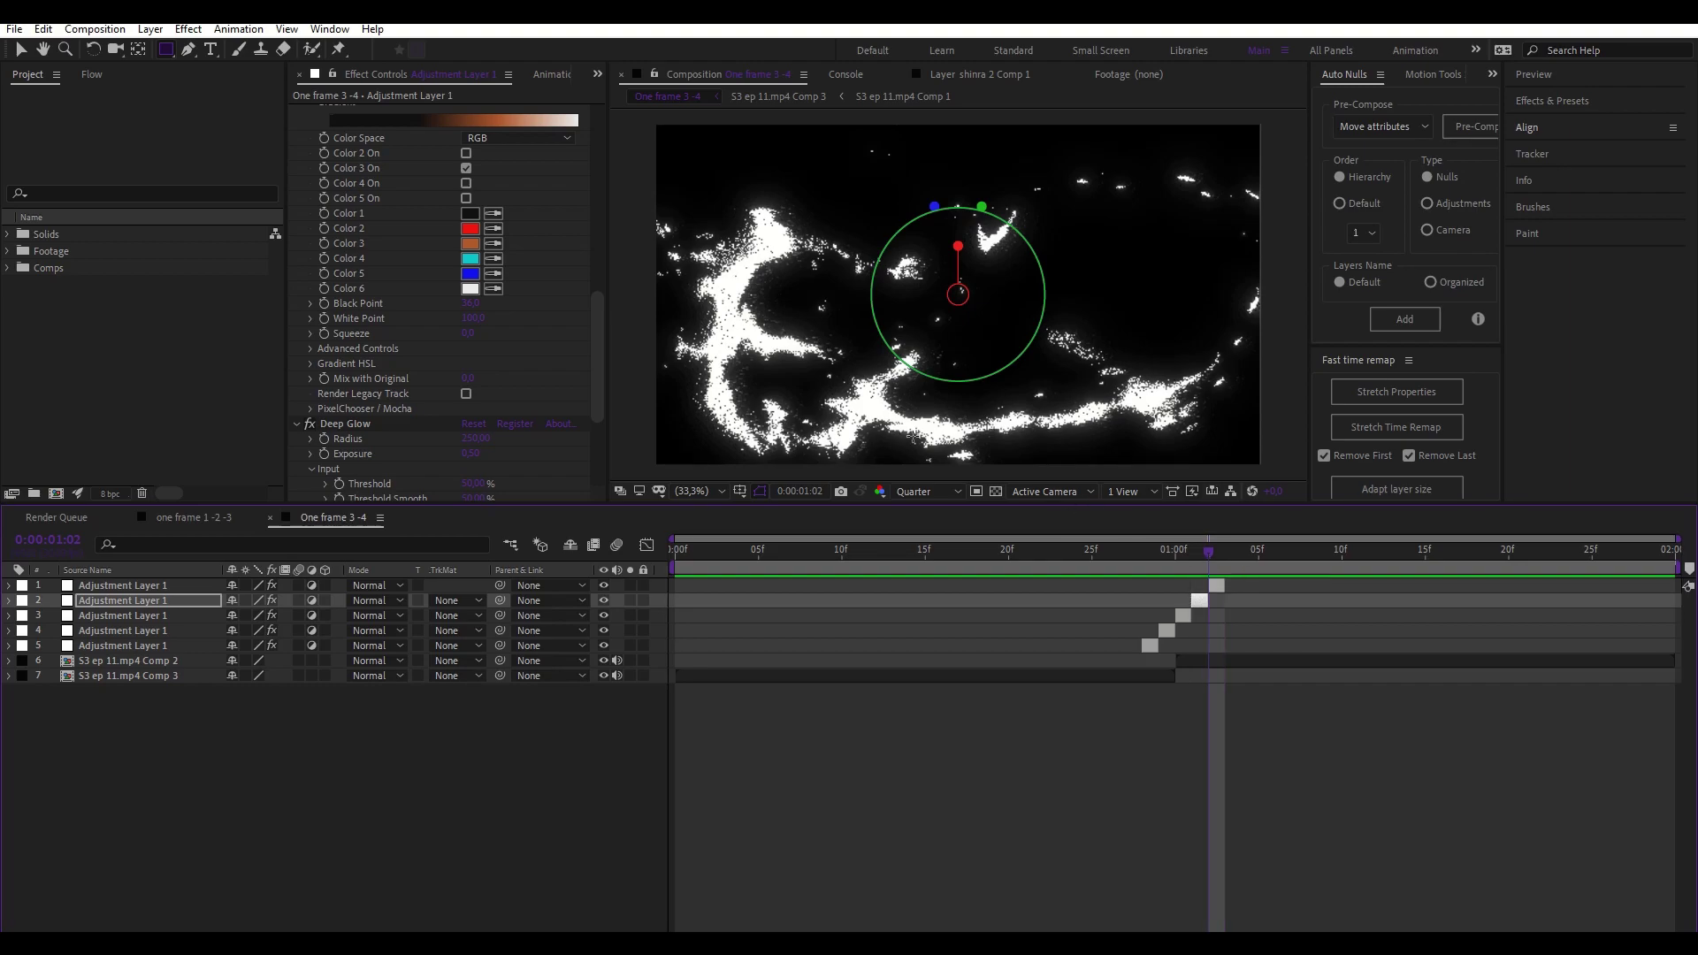
scroll(602, 354, up, 10)
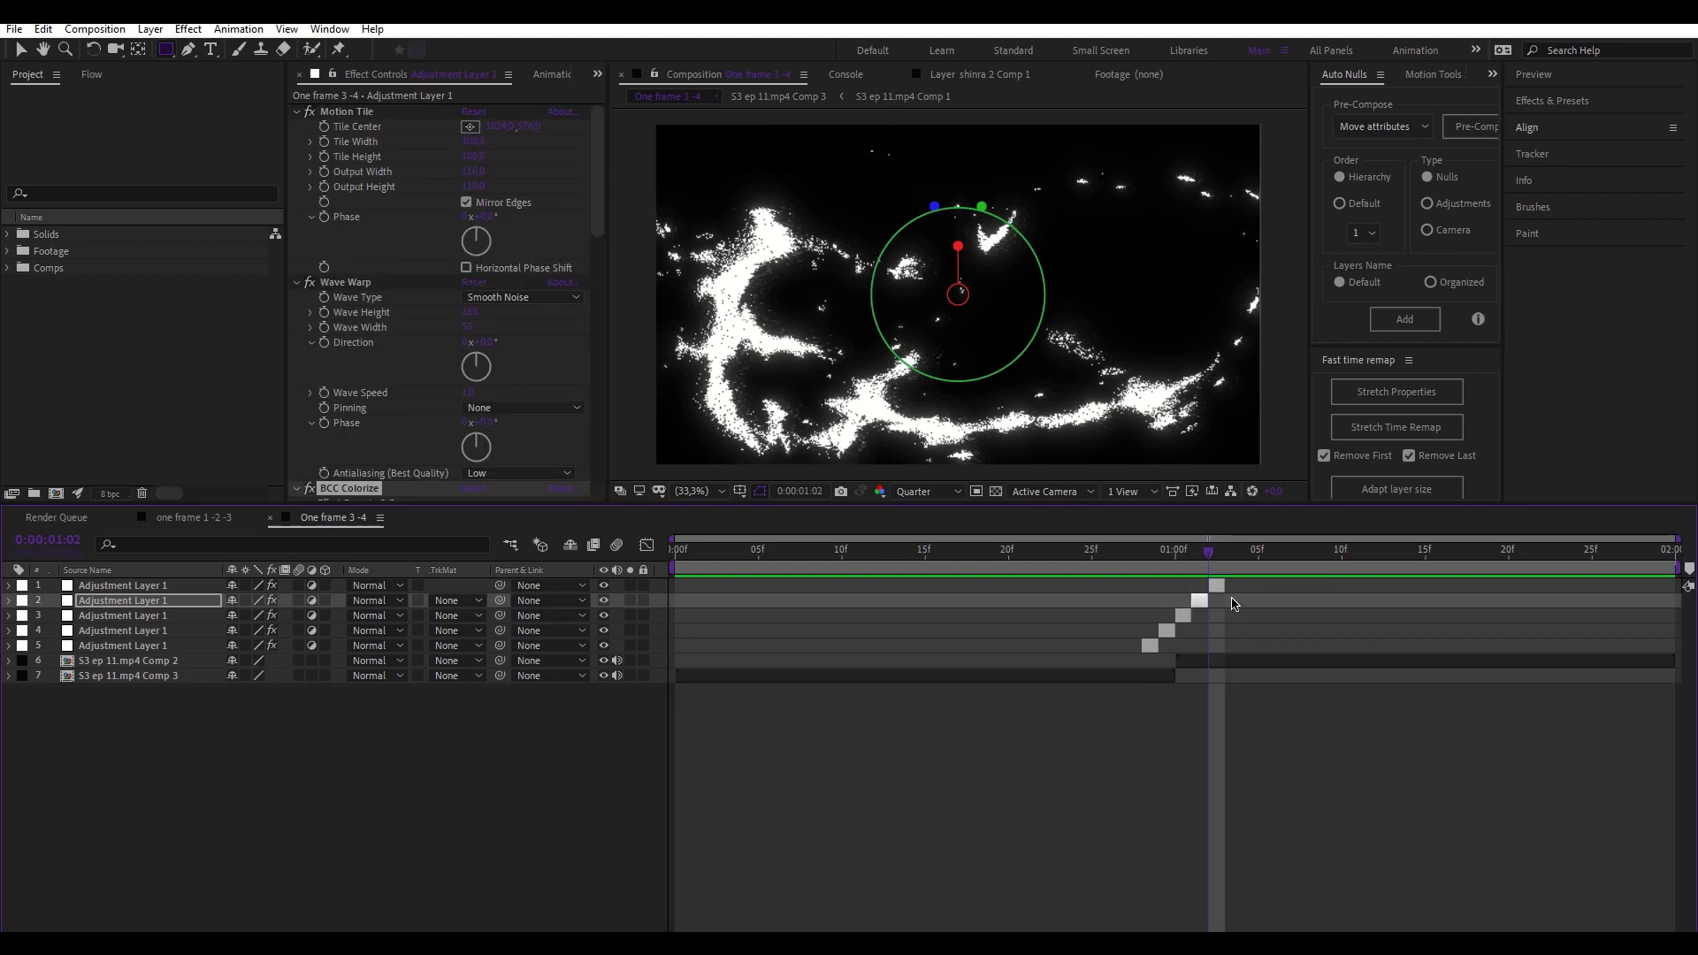
Step: On the top flash layer, lower CC Threshold and reduce Amount of Noise to 3 %
click(1218, 587)
drag(475, 185, 462, 186)
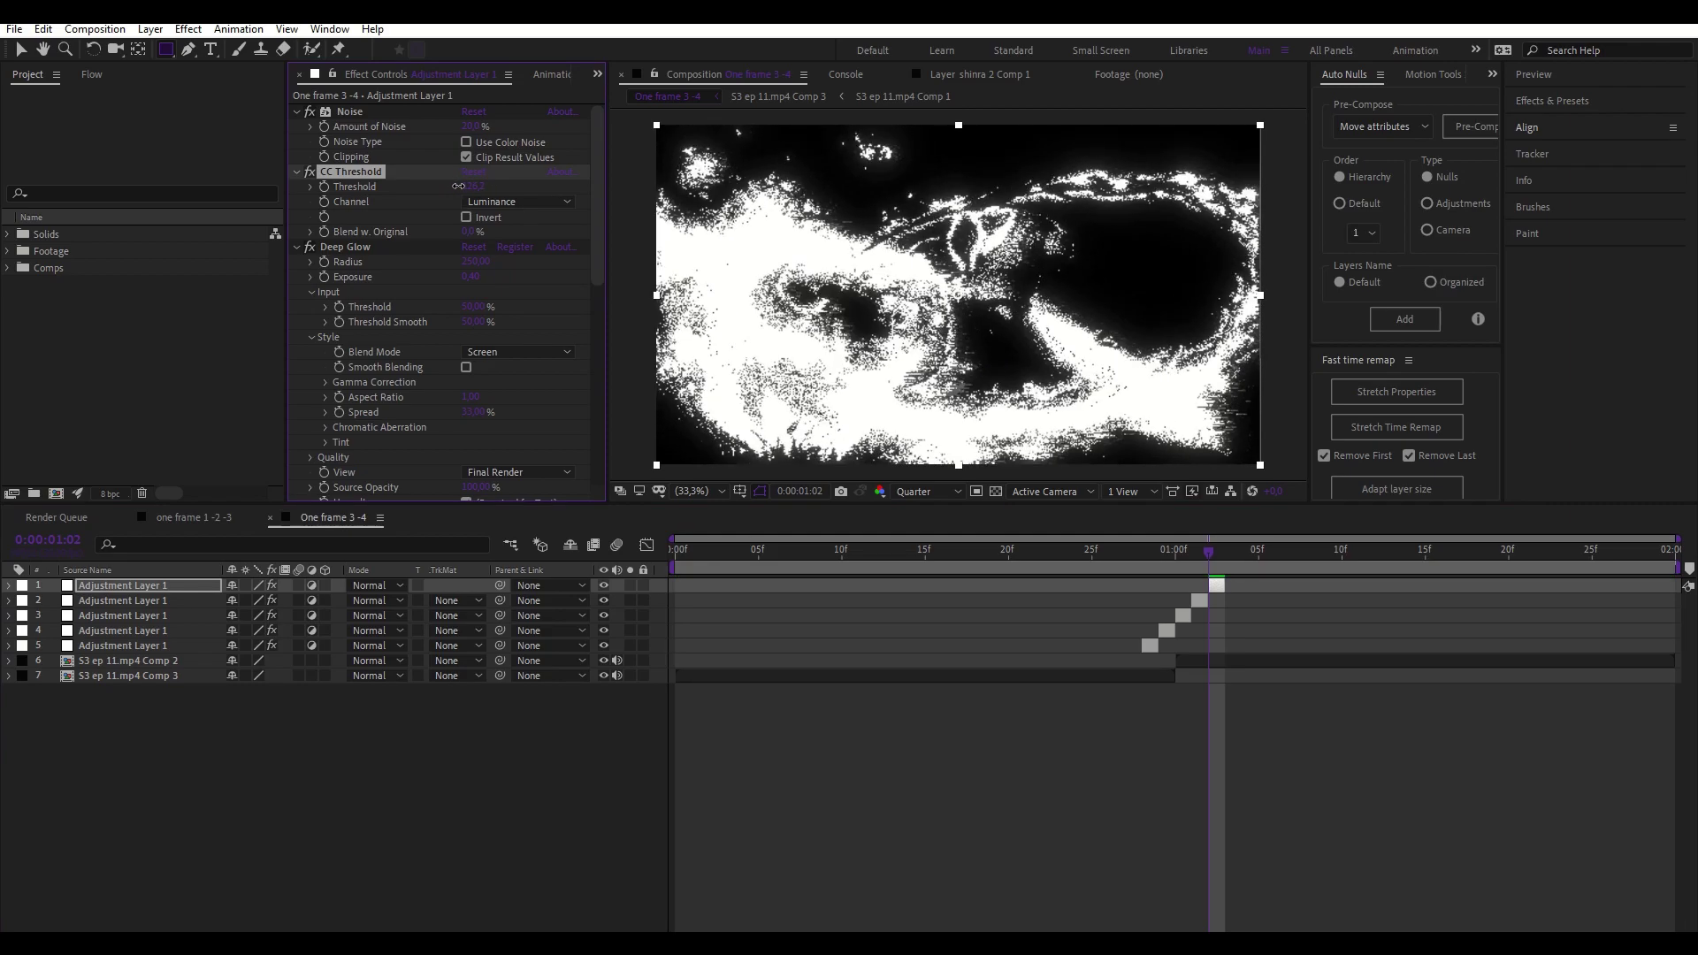
click(298, 172)
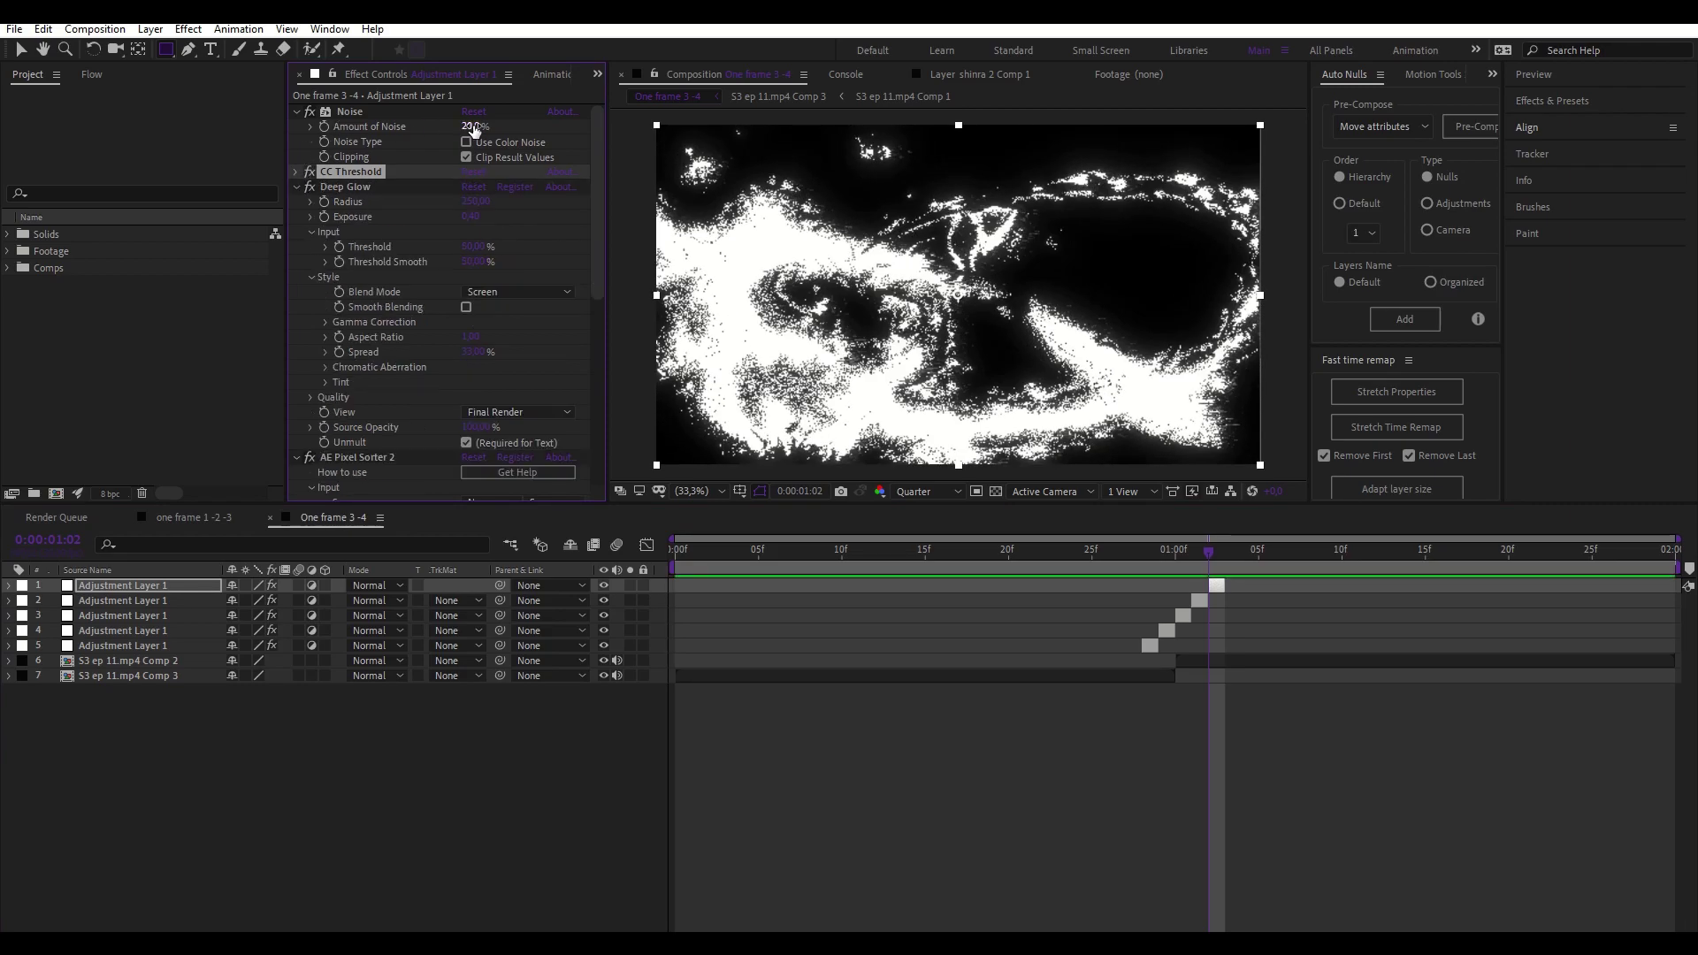
drag(437, 130, 382, 146)
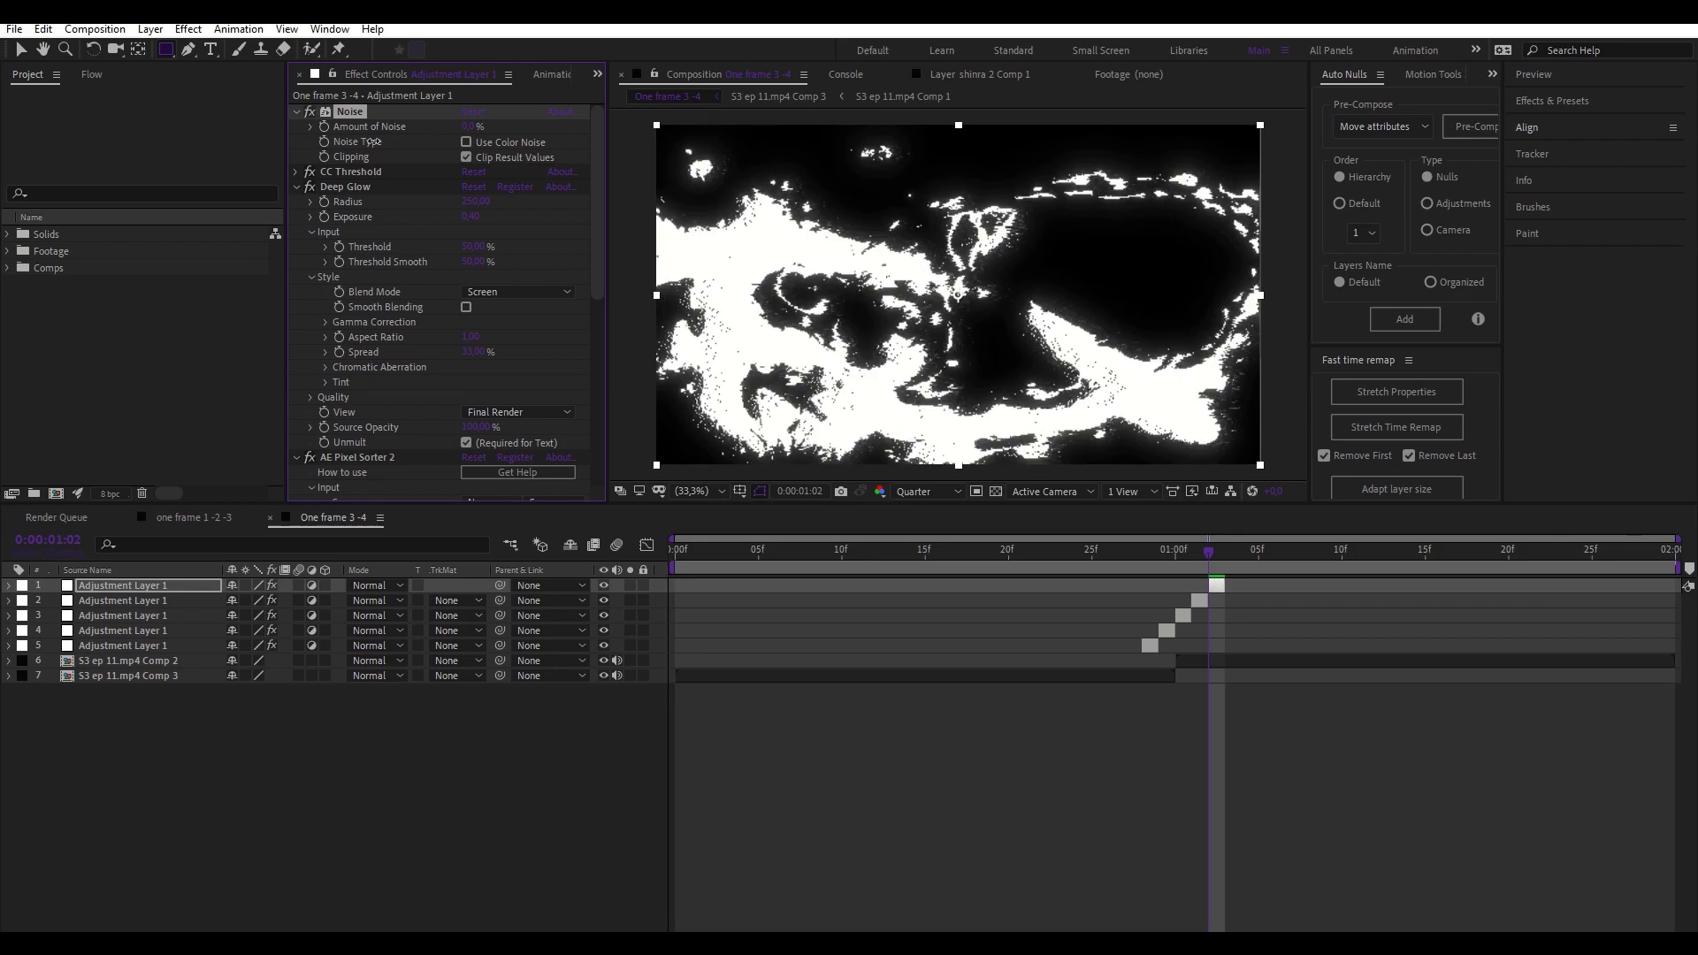
click(351, 172)
Step: Delete AE Pixel Sorter 2 and move Noise below CC Threshold in the effect stack
scroll(336, 207, down, 1)
scroll(308, 184, up, 1)
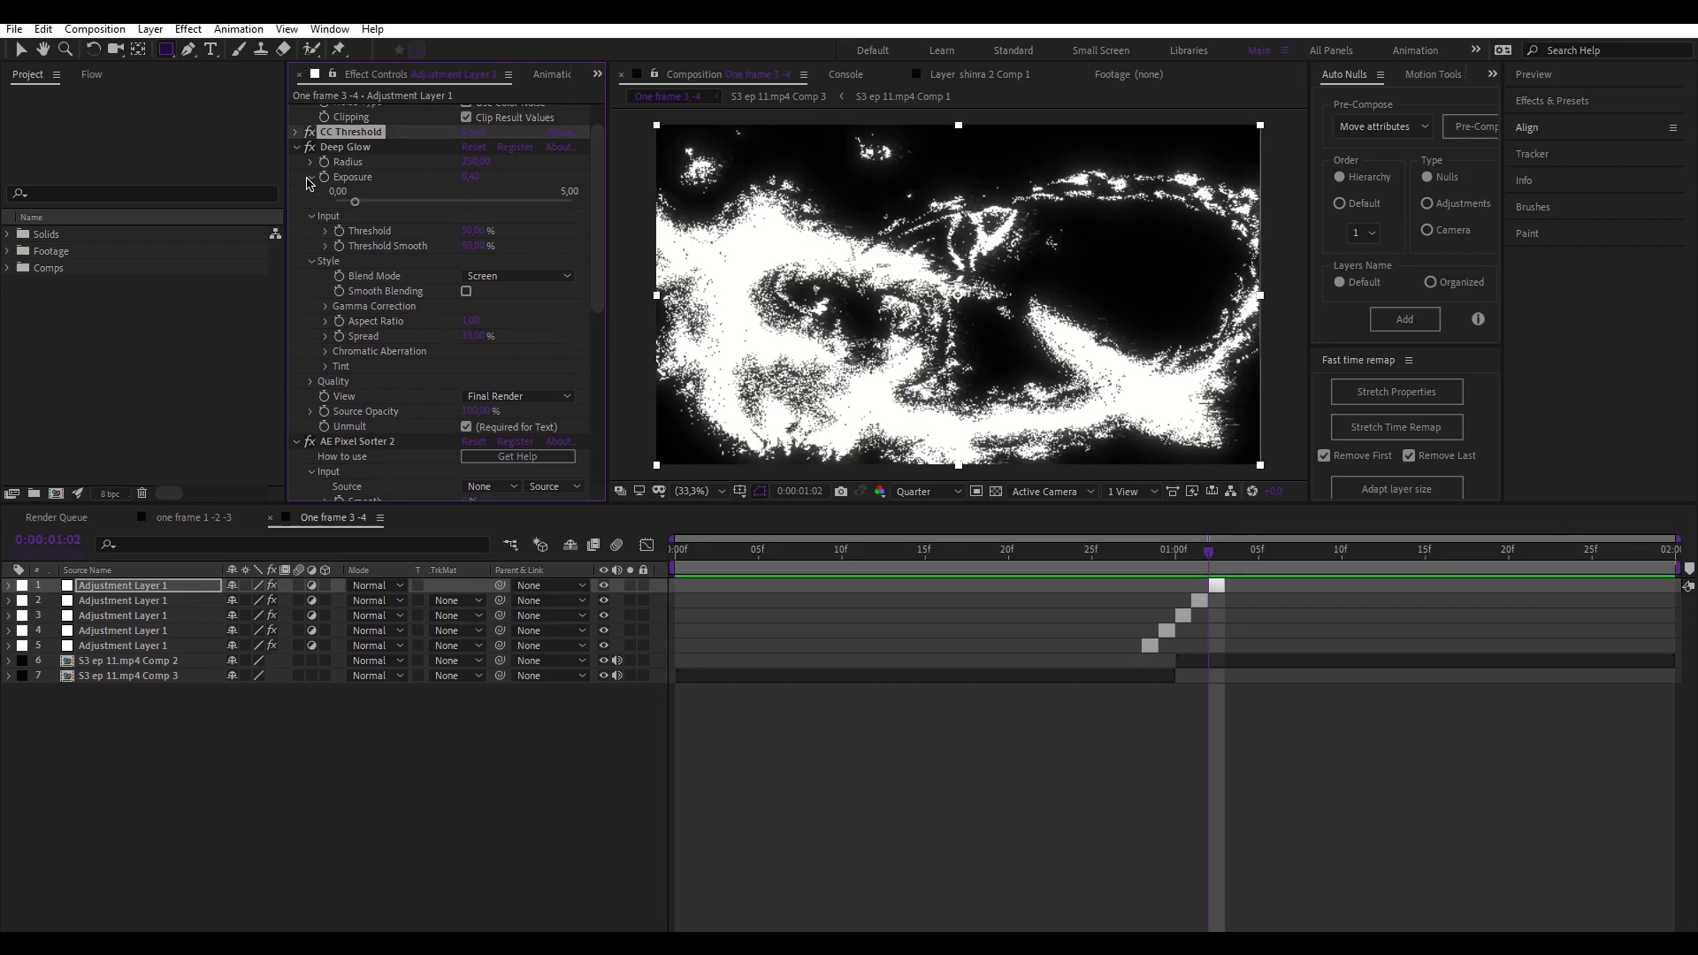
click(357, 442)
key(Delete)
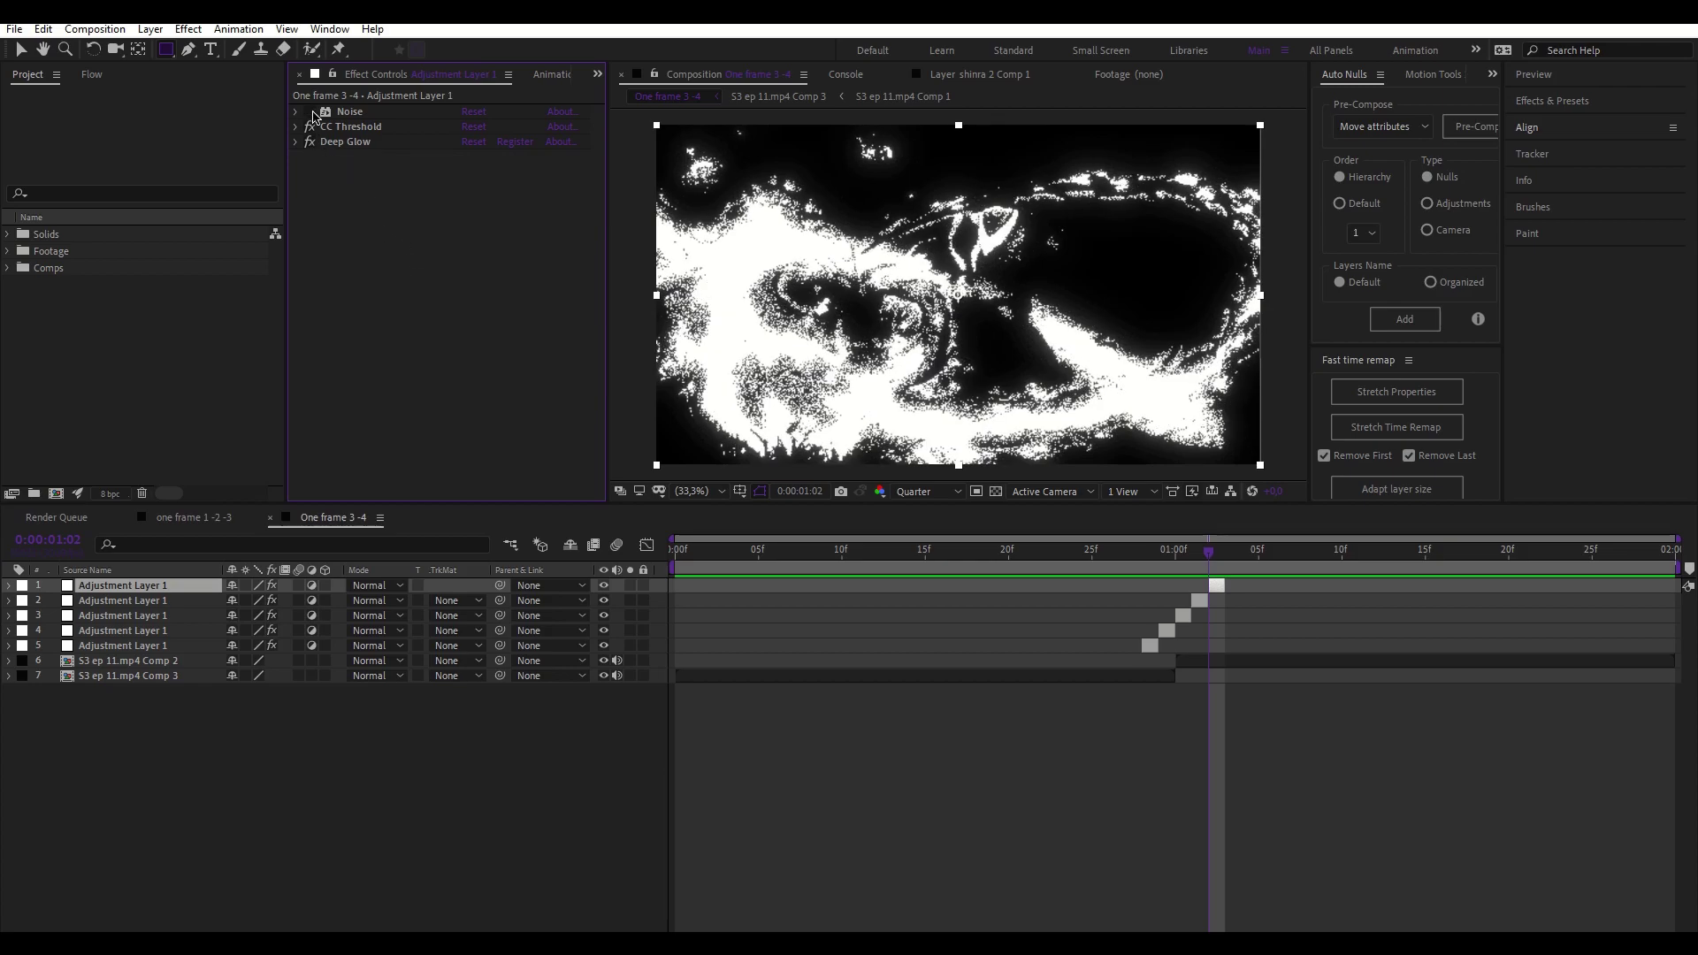
drag(325, 113, 339, 132)
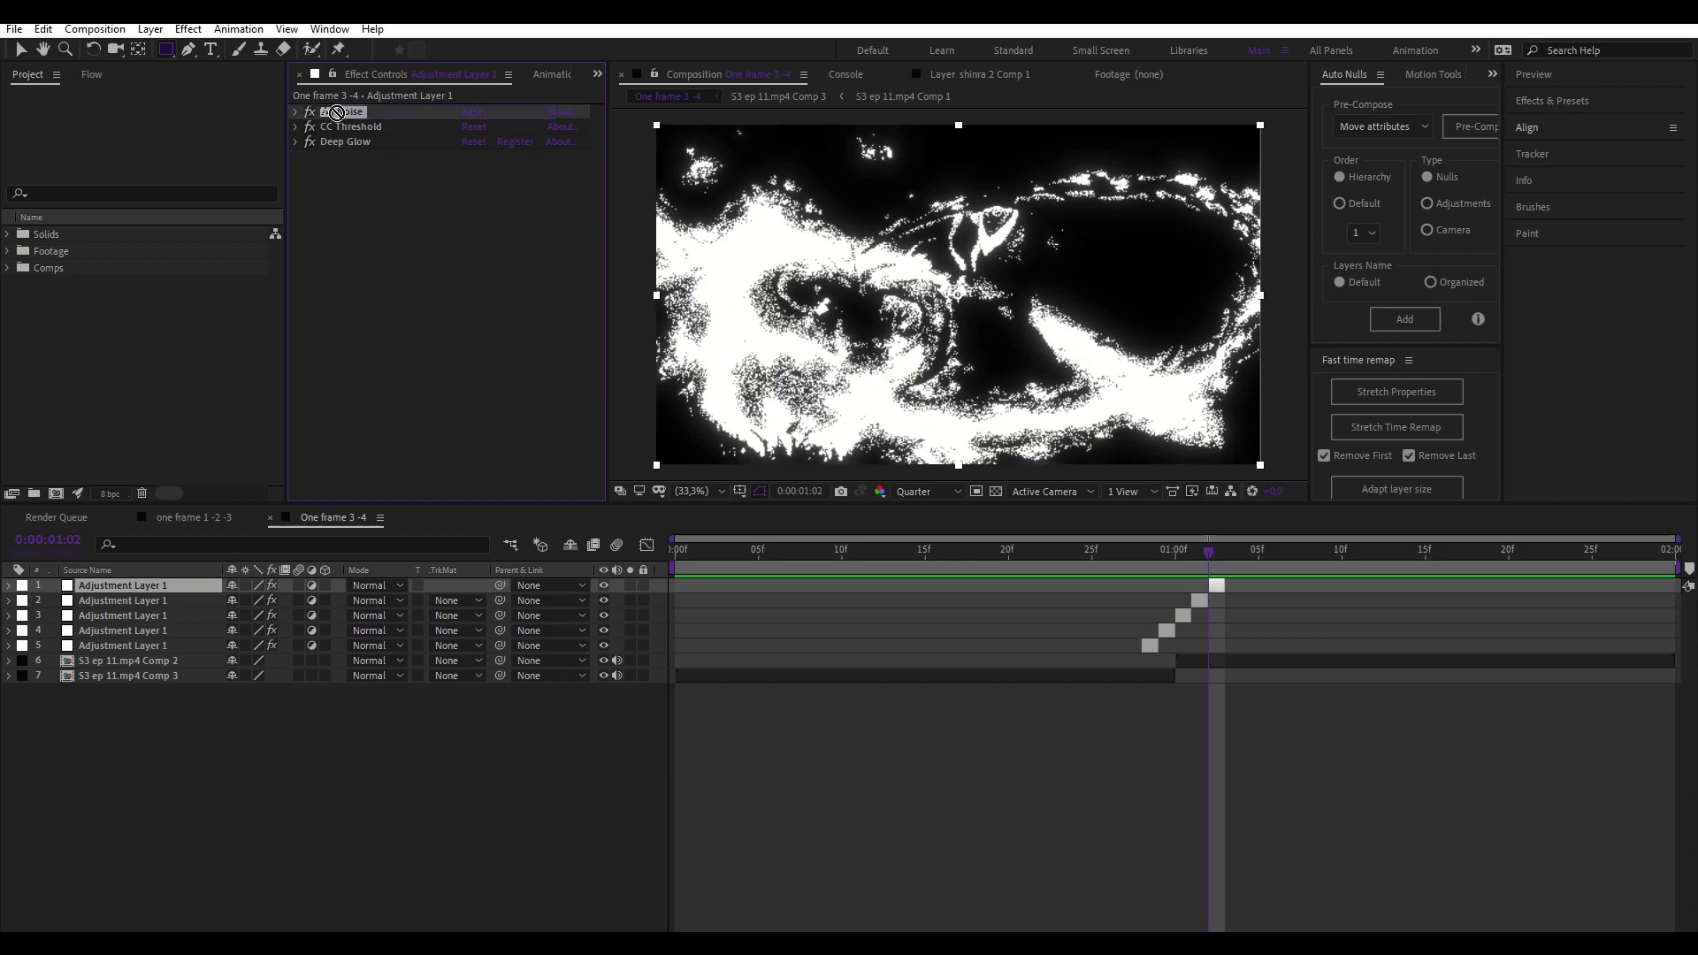
click(1179, 920)
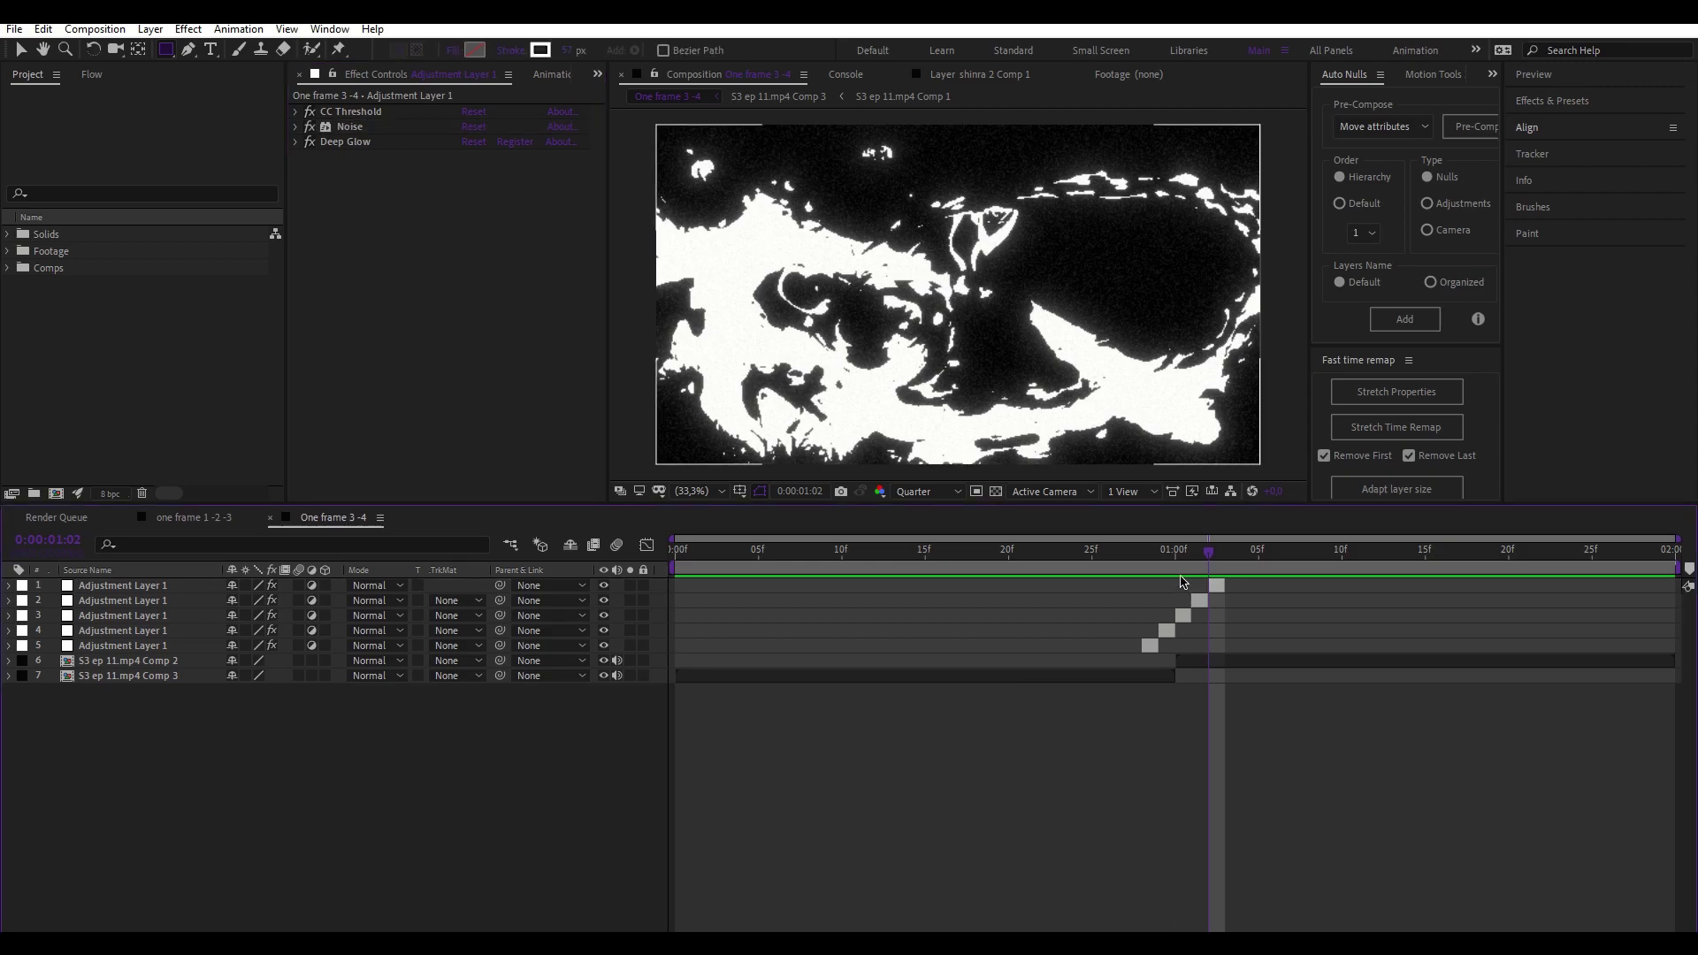
Step: Return to frame 3 and start previewing the edit
drag(1209, 553, 854, 568)
click(732, 569)
key(space)
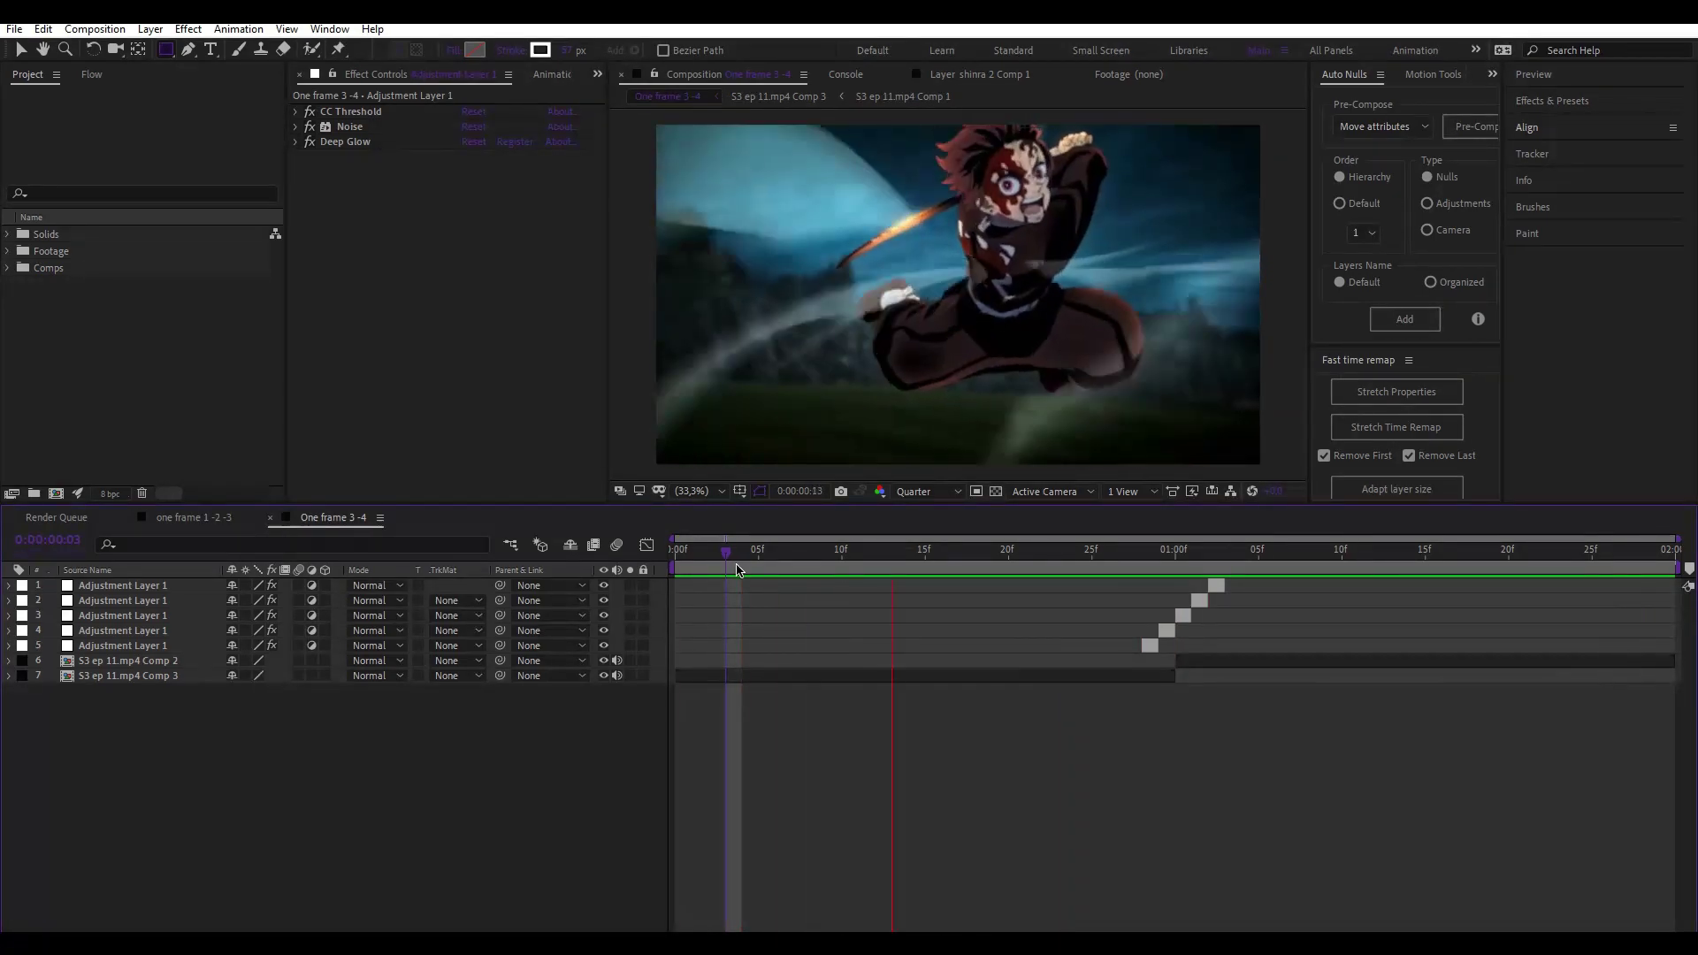
Step: Stop the preview at frame 6 and add a new one-frame adjustment layer there
key(space)
drag(966, 551, 776, 551)
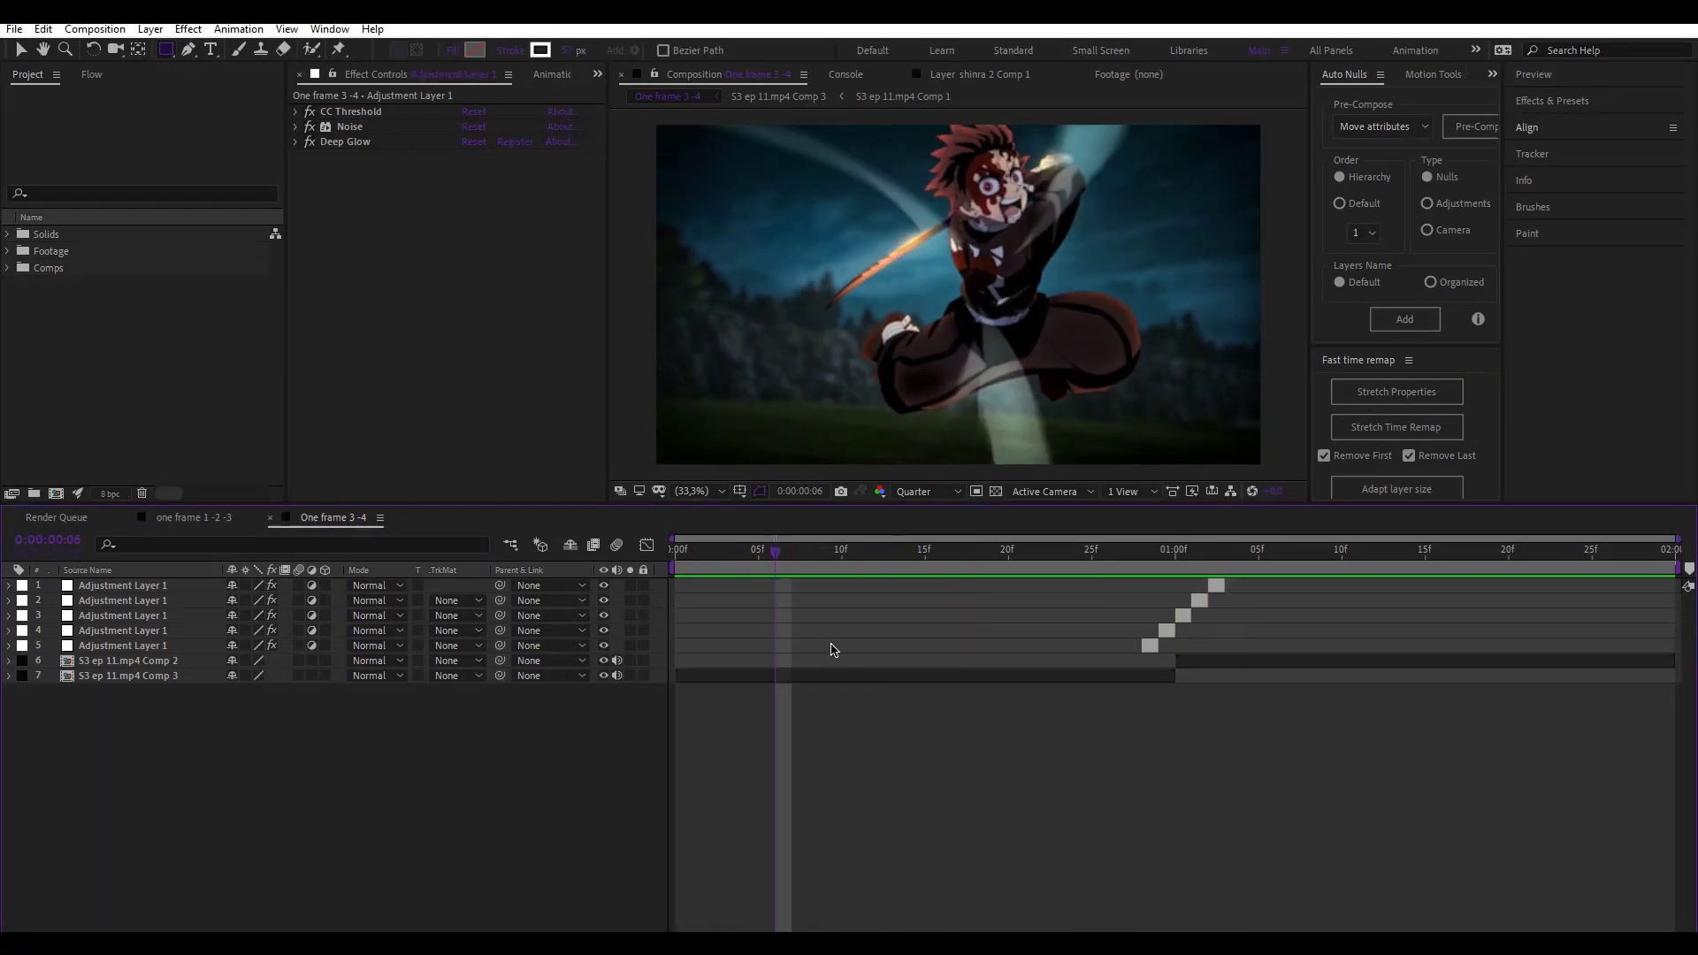
click(1209, 584)
key(v)
key(ctrl+alt+y)
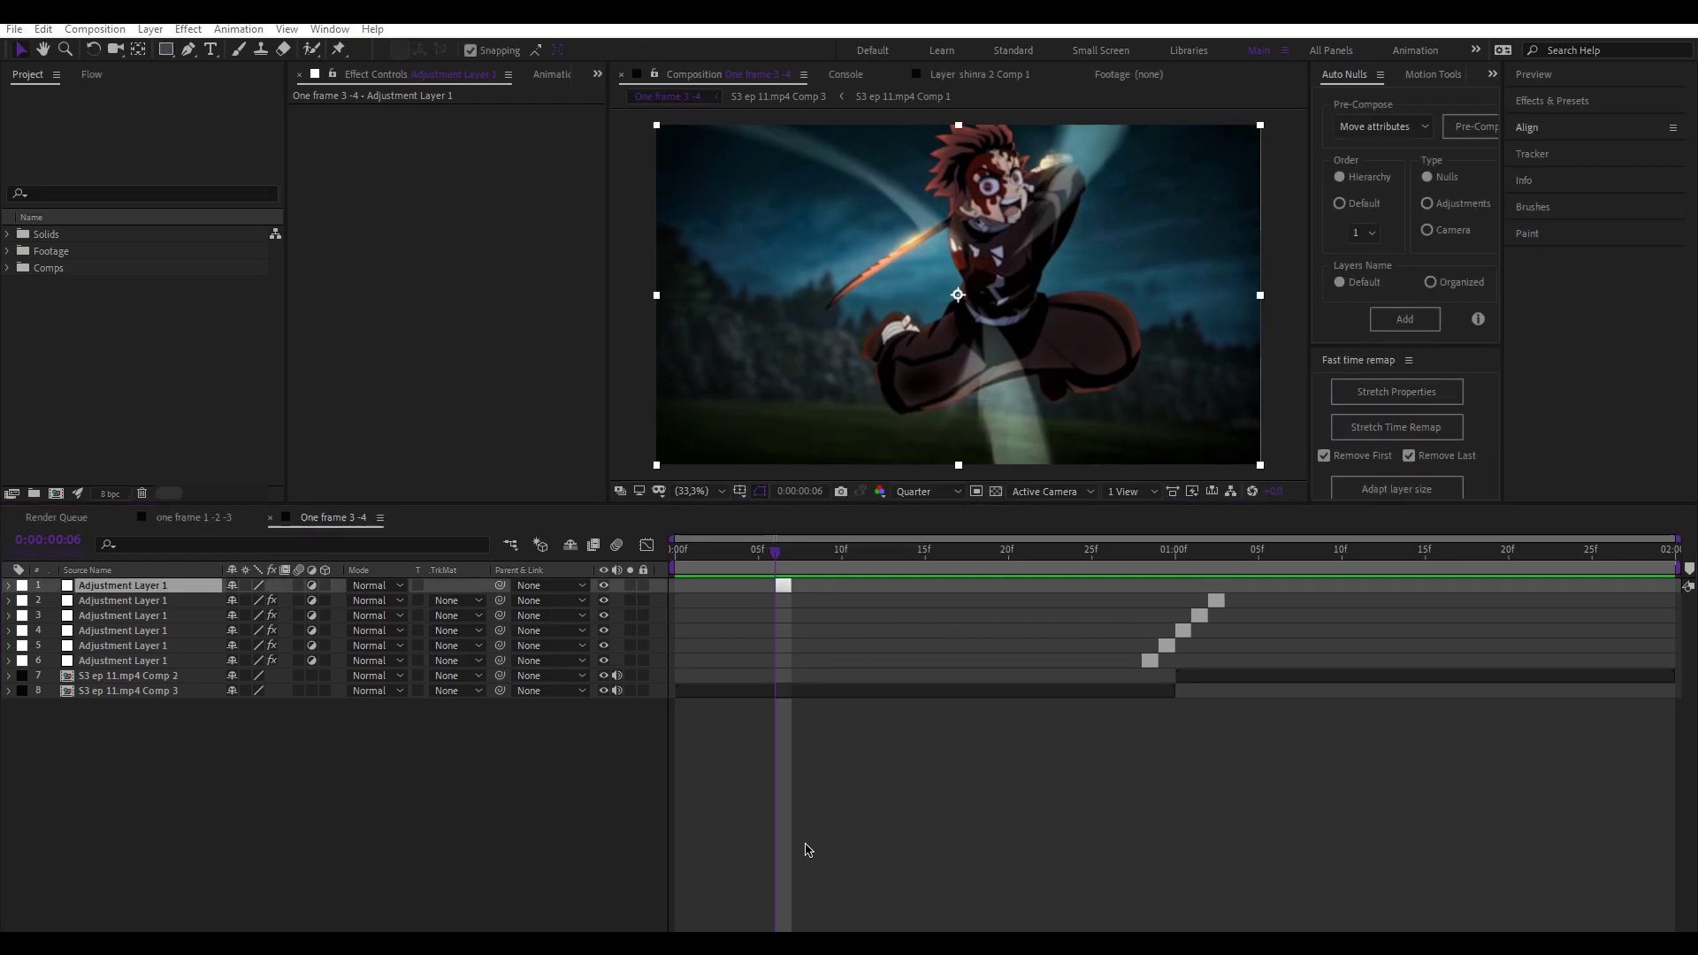
Step: Apply Displacement Map to the new layer with Max Horizontal 25 and Max Vertical 0
click(808, 850)
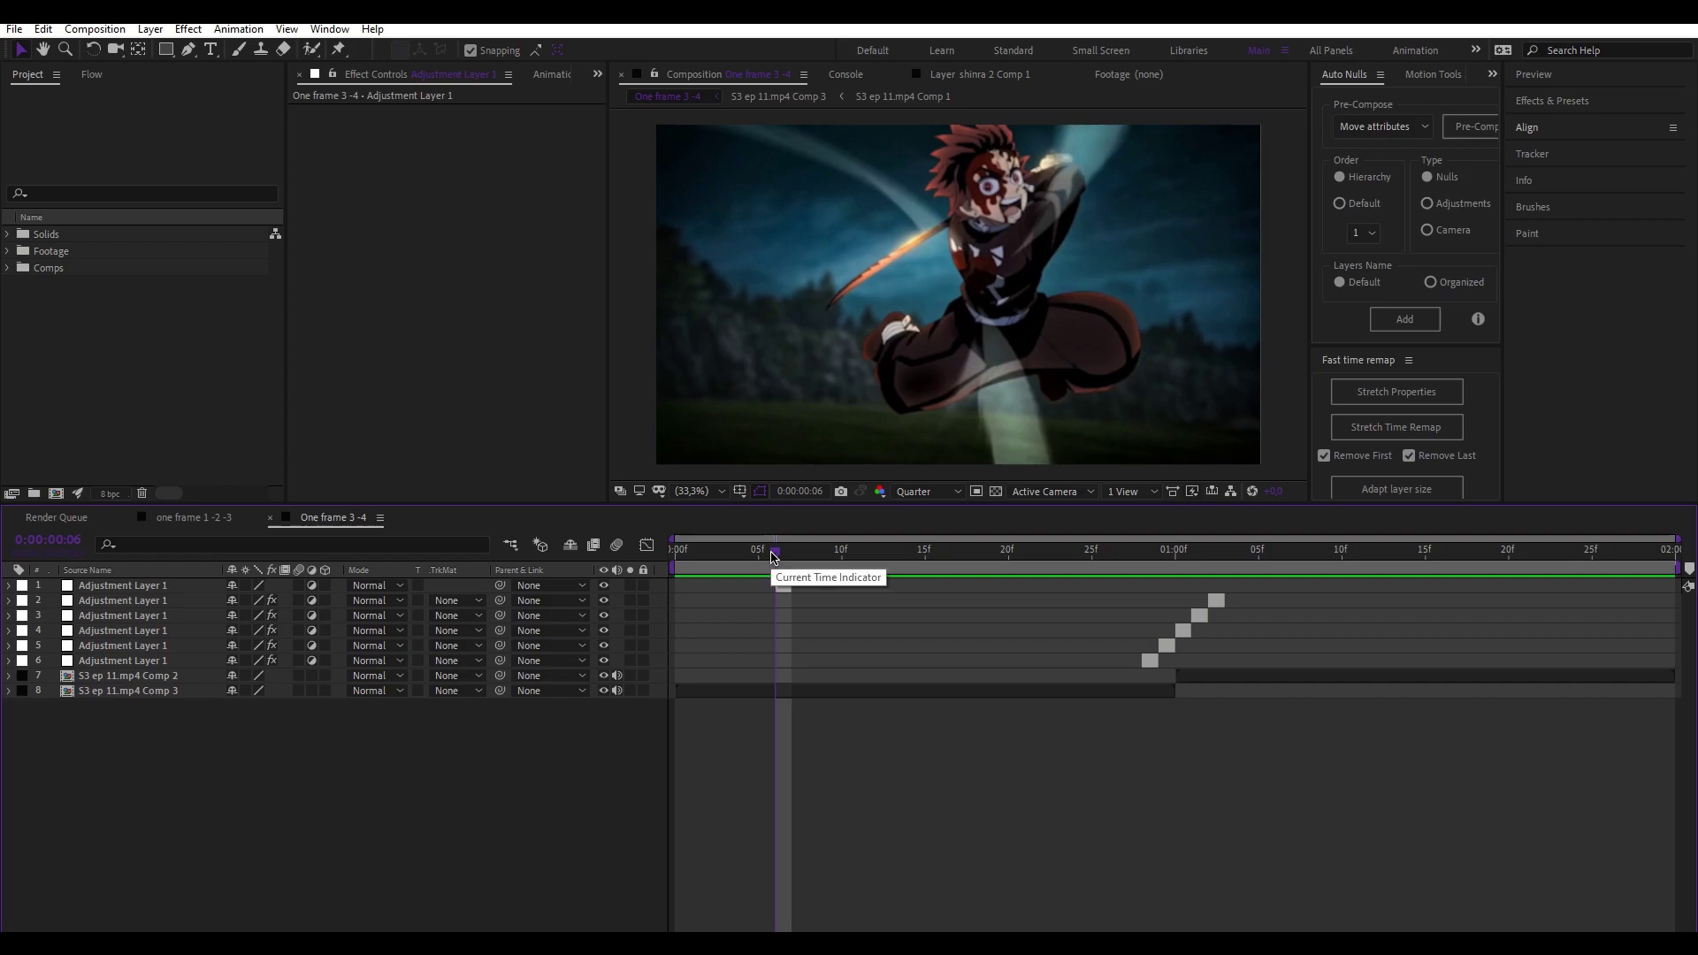
click(778, 588)
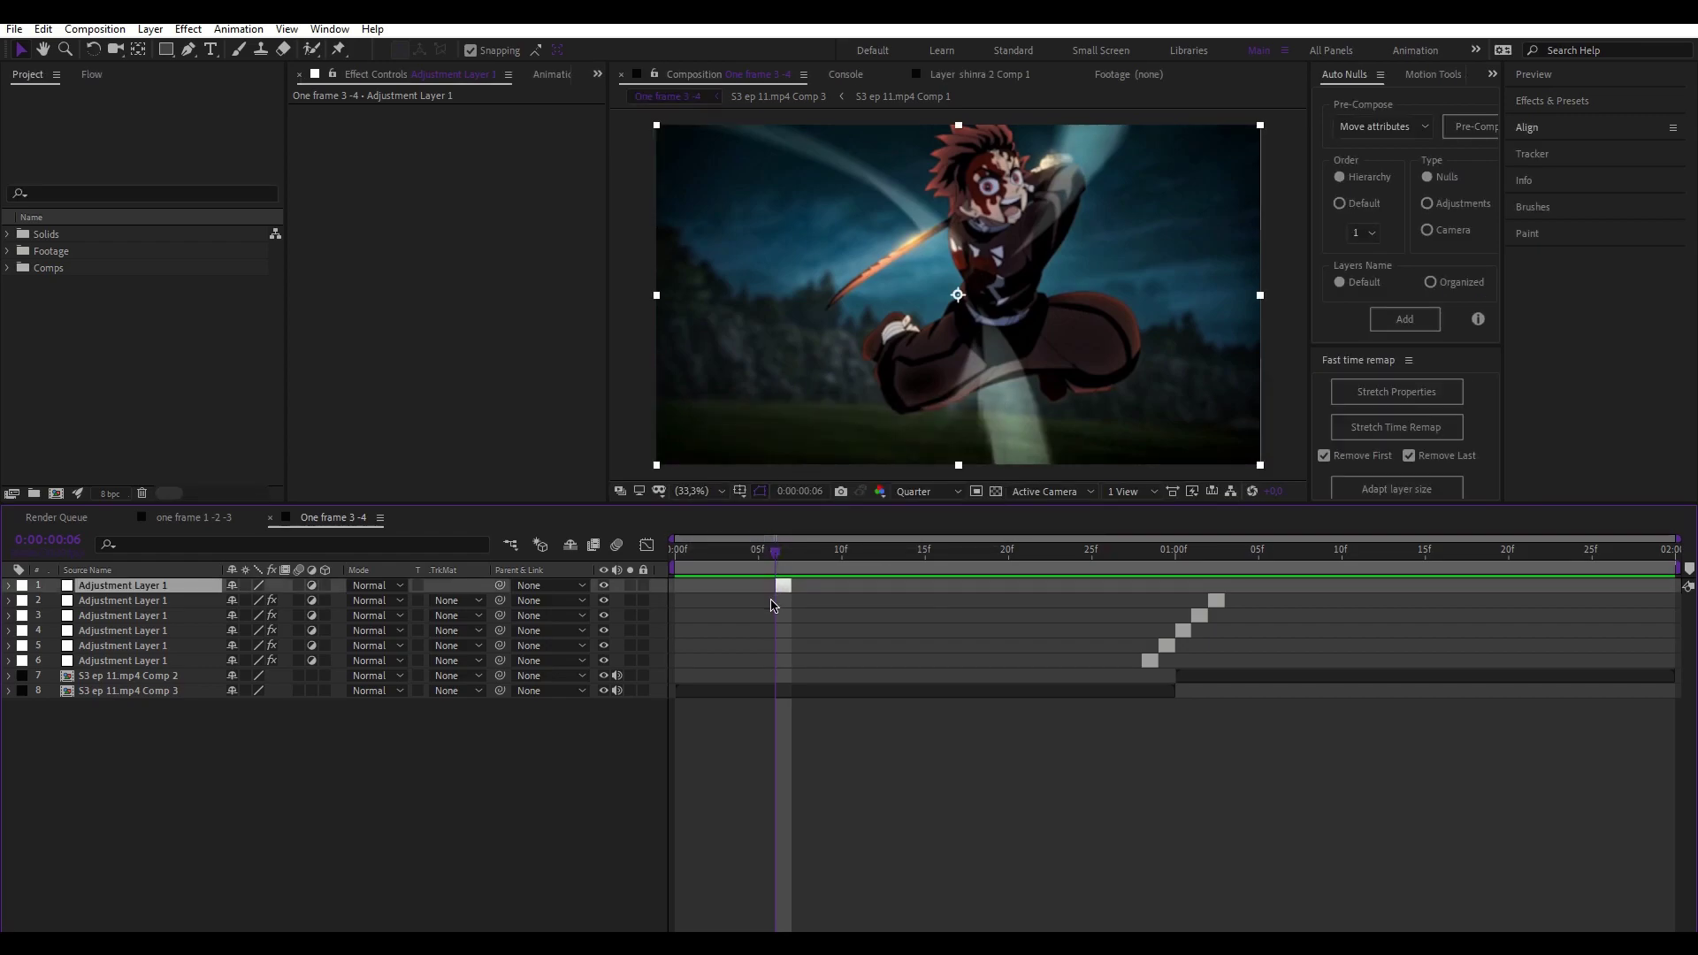
key(ctrl+space)
text(dis)
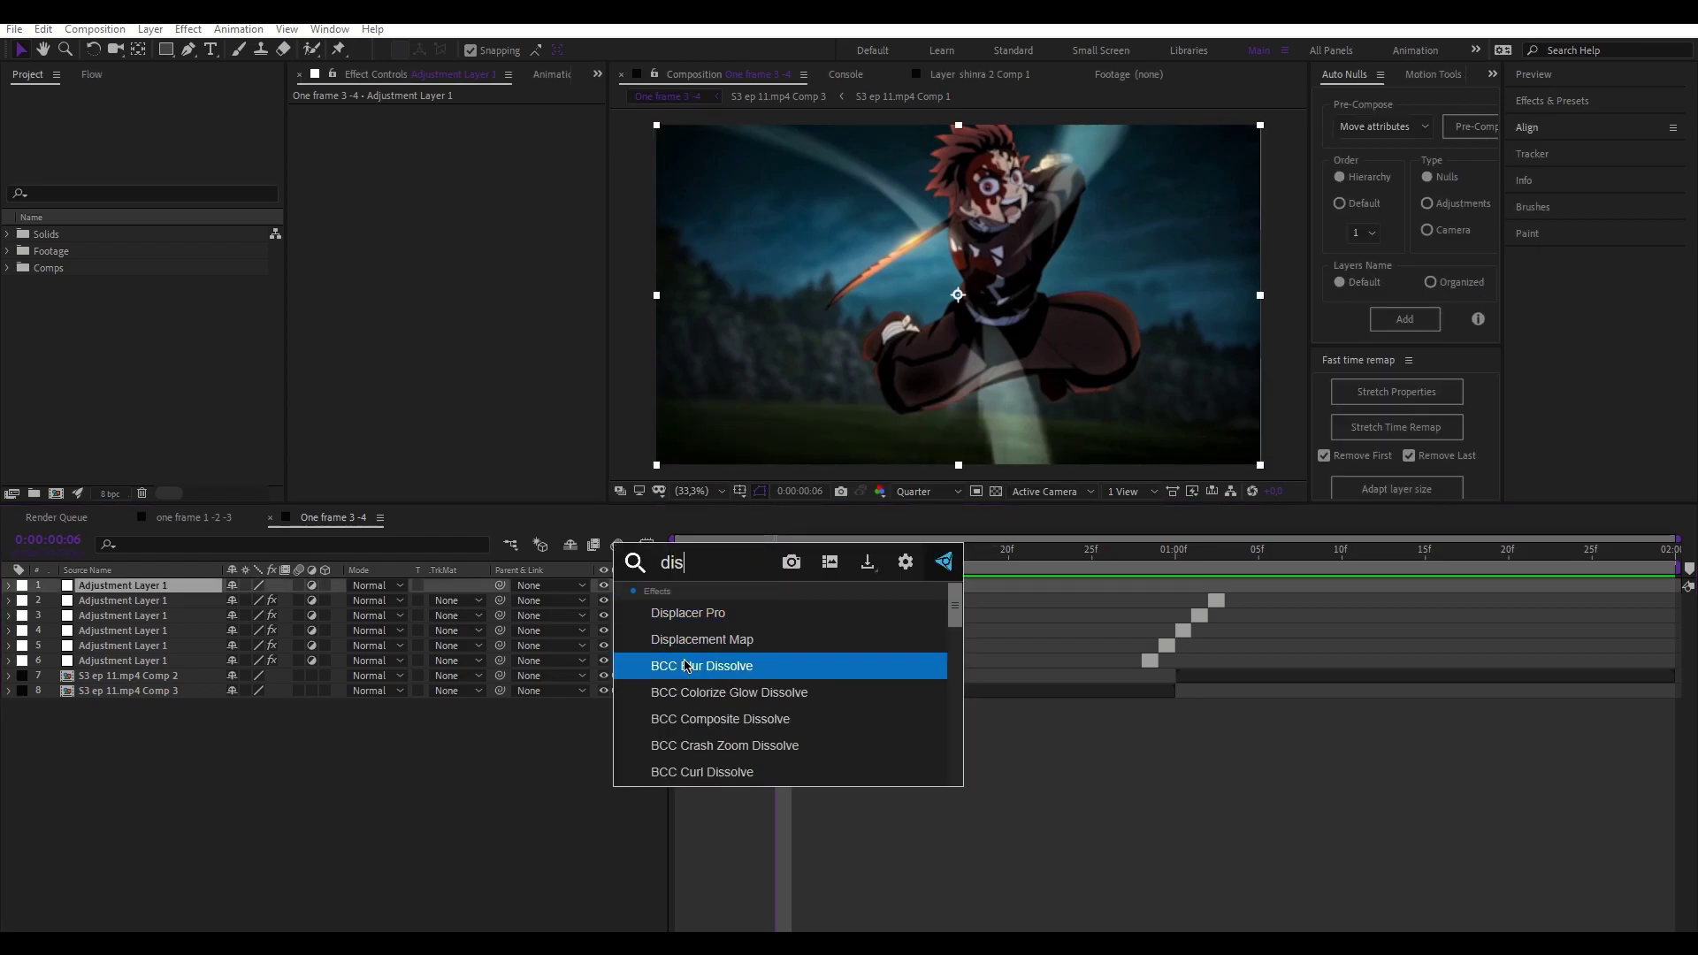
click(695, 648)
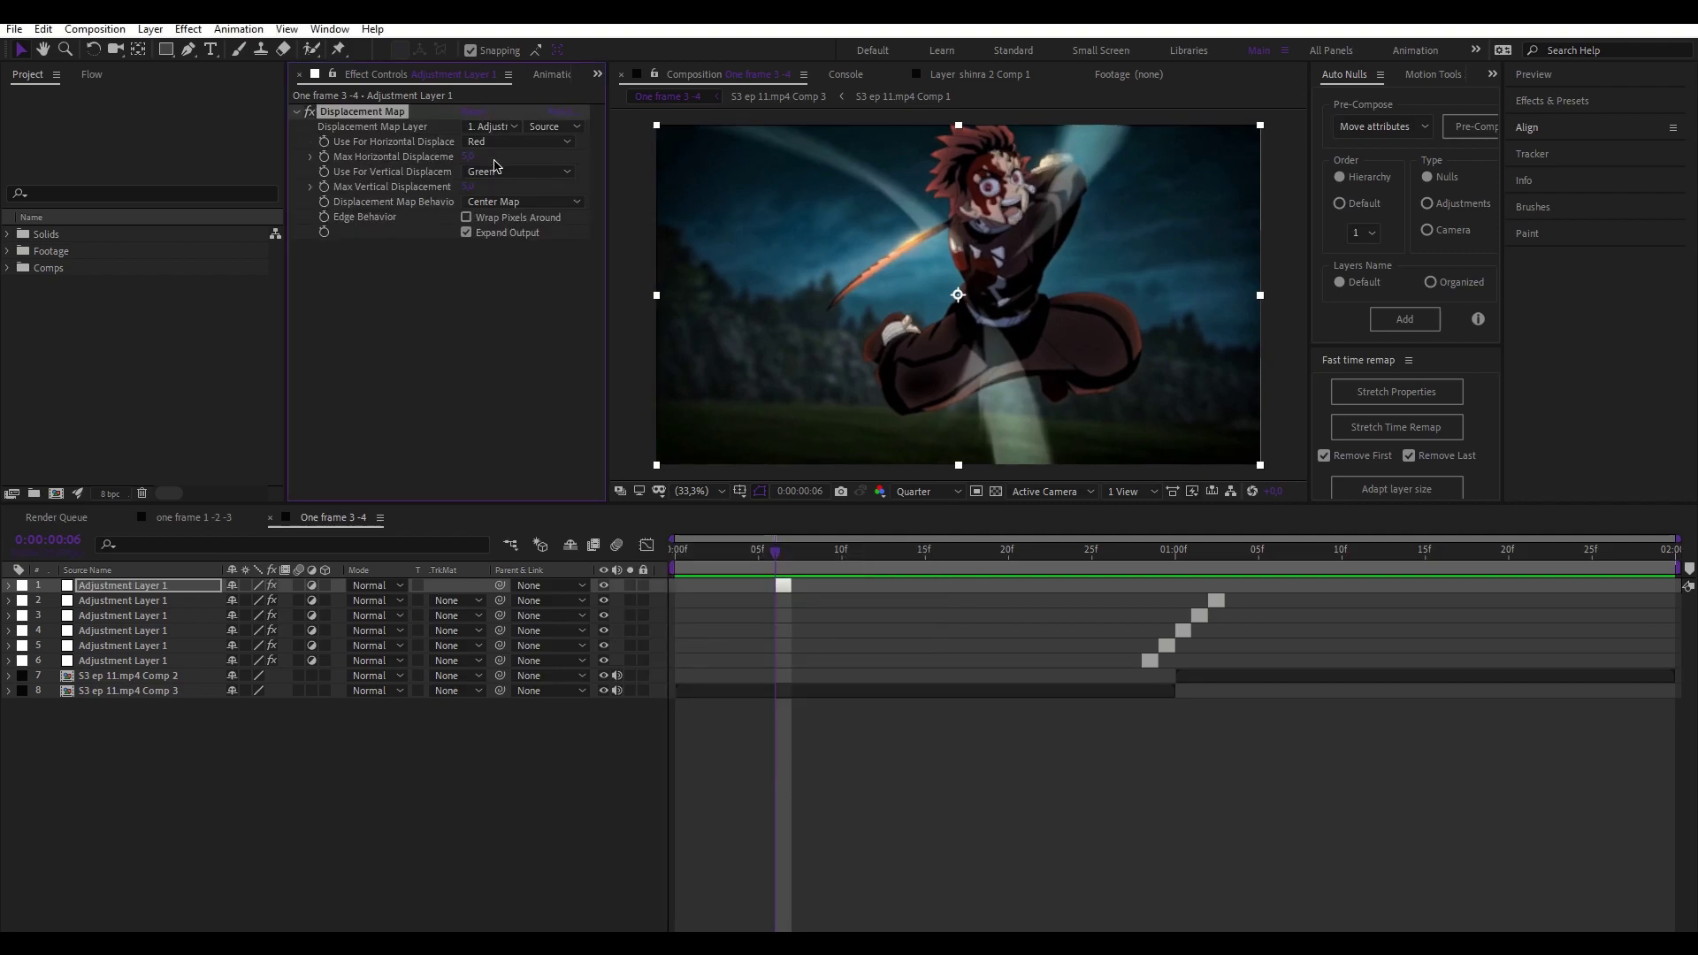
click(538, 427)
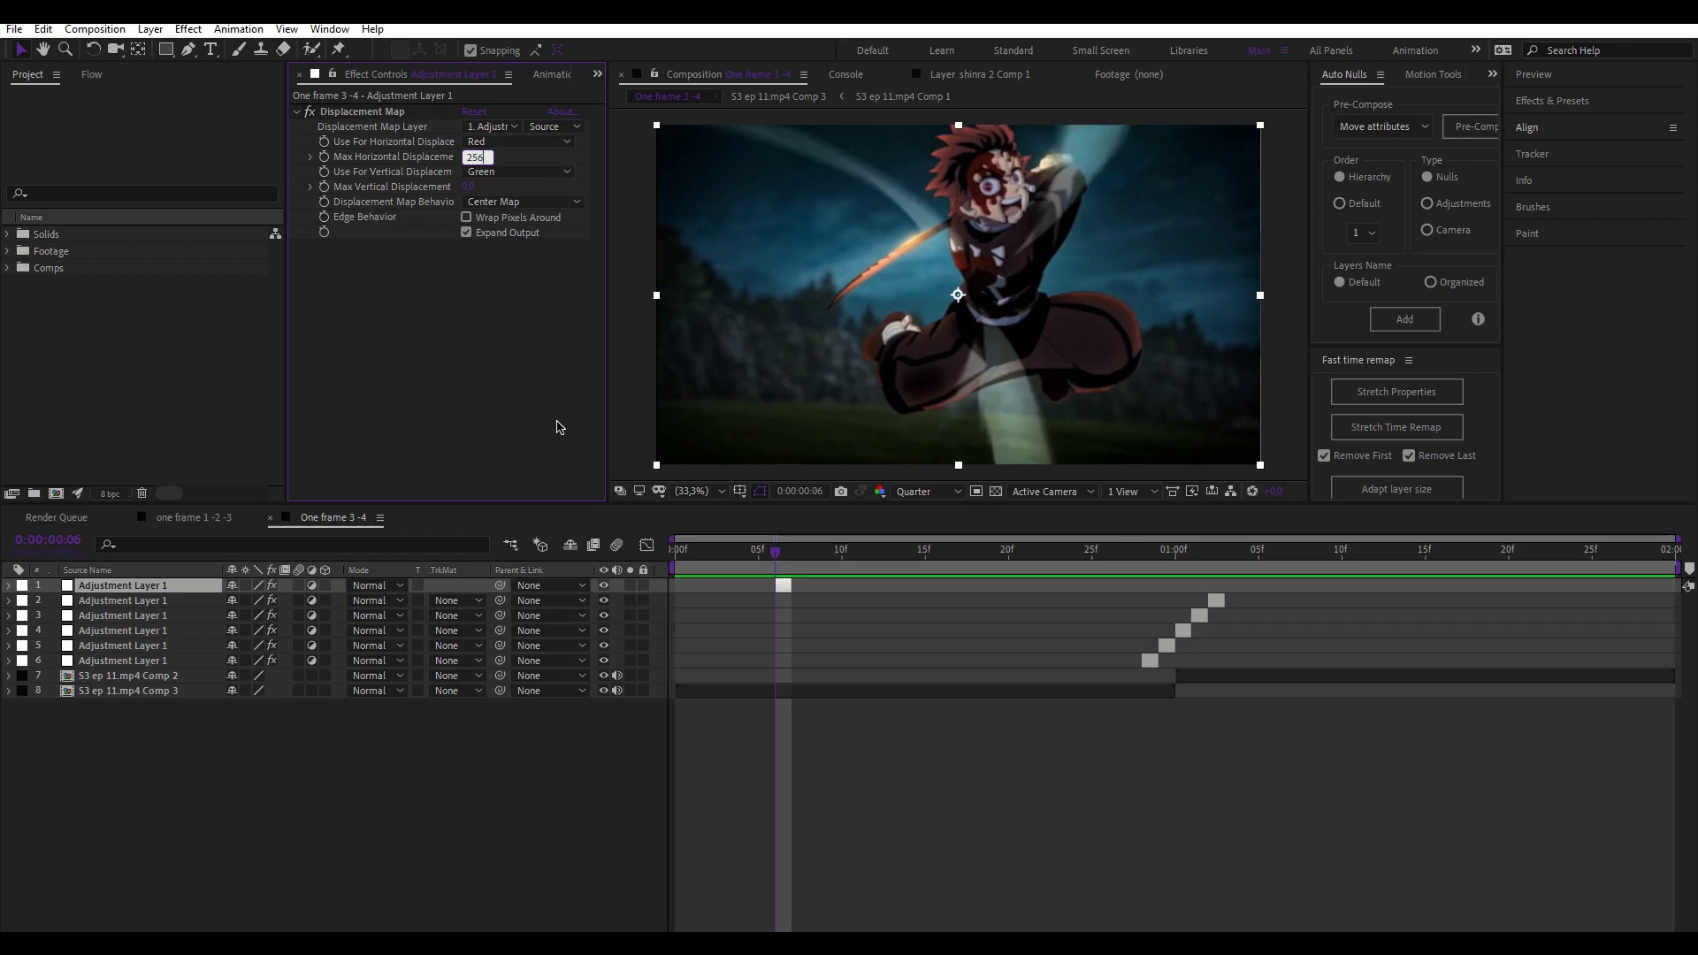
key(Return)
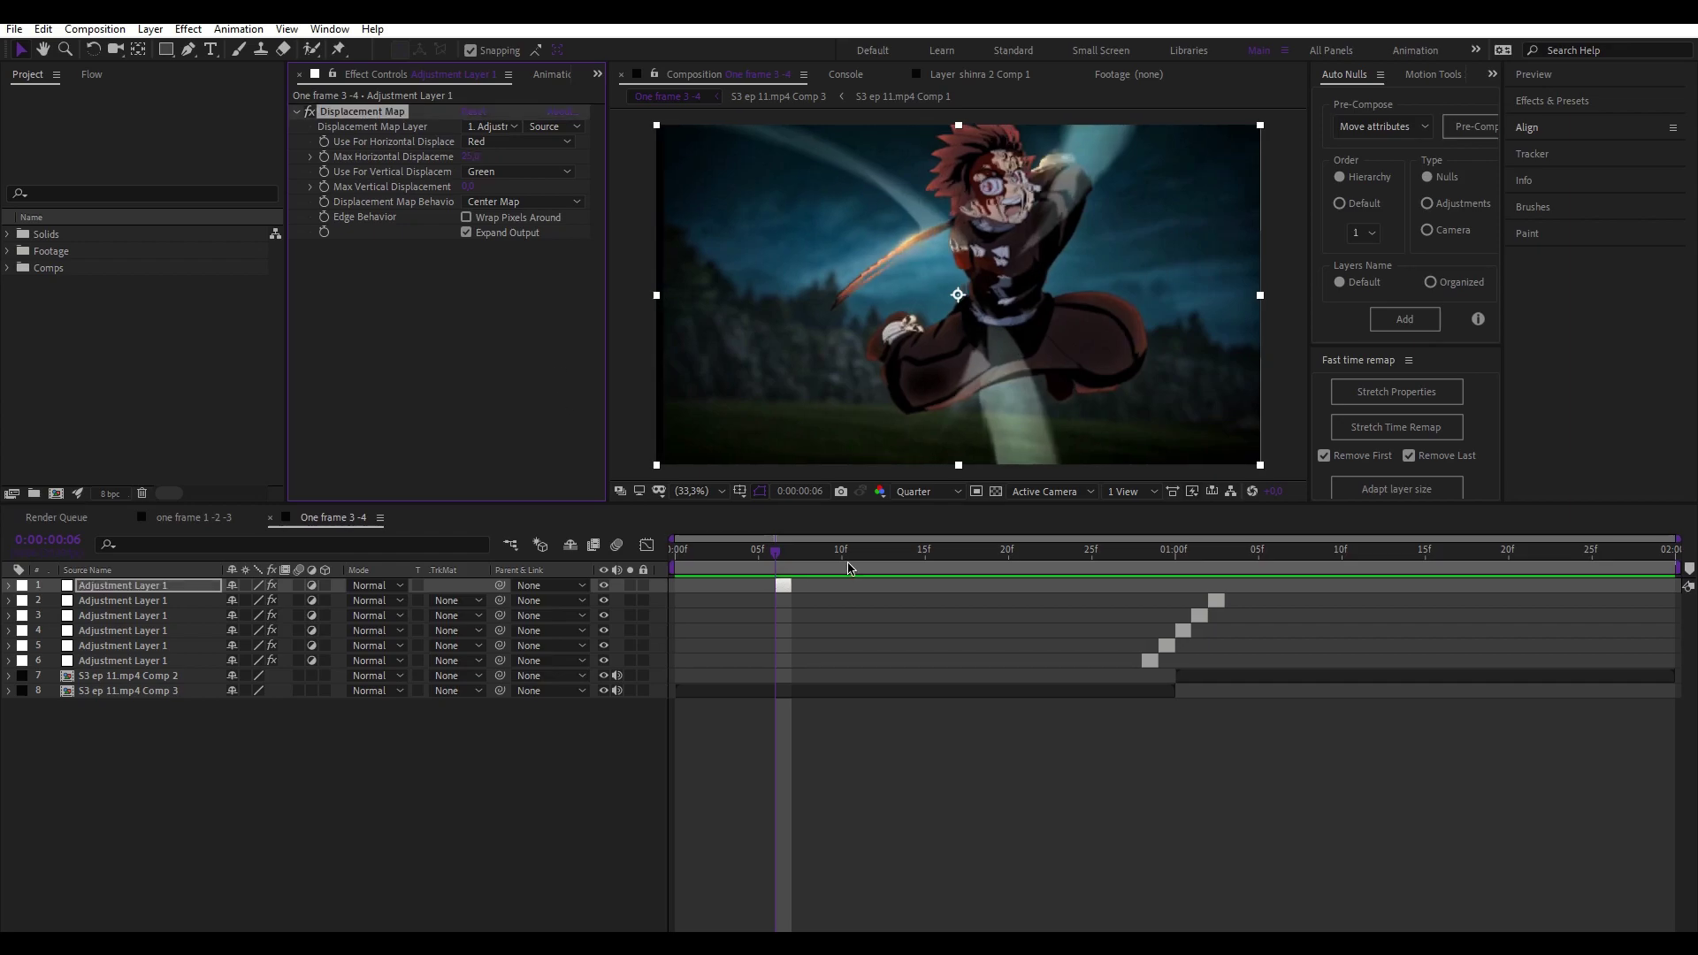
Step: Add Motion Tile above it with Output Width 110 and Mirror Edges, then shift the layer to about frame 9
key(ctrl+space)
text(mot)
click(704, 671)
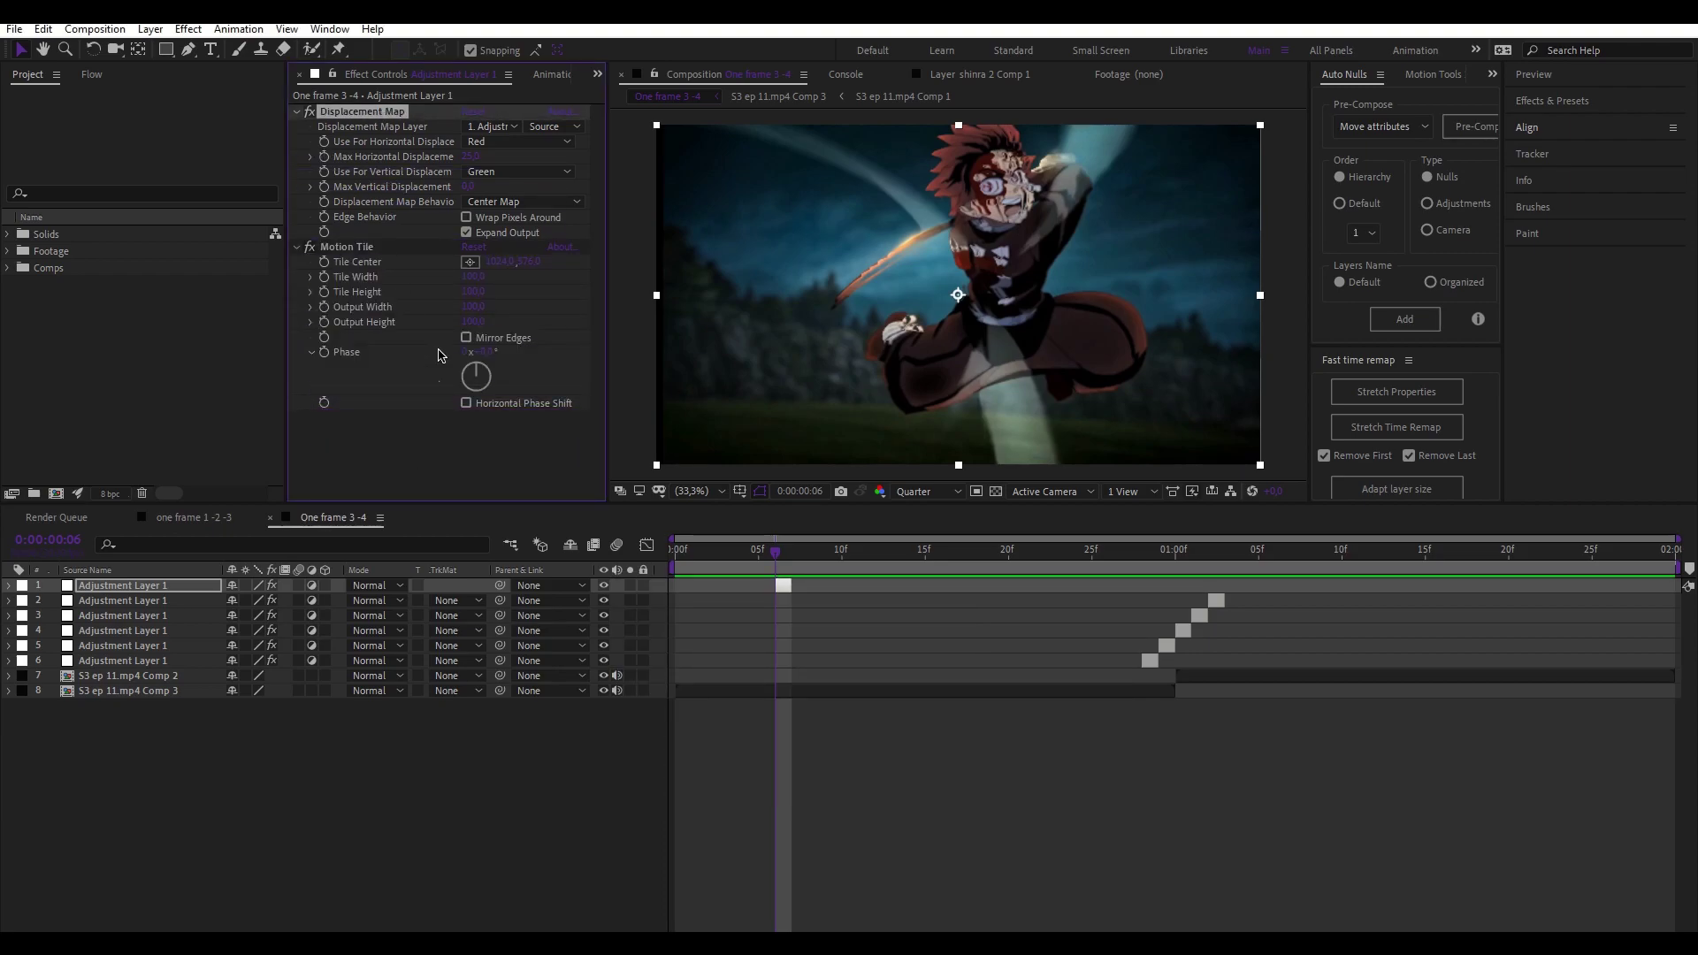
drag(347, 246, 347, 108)
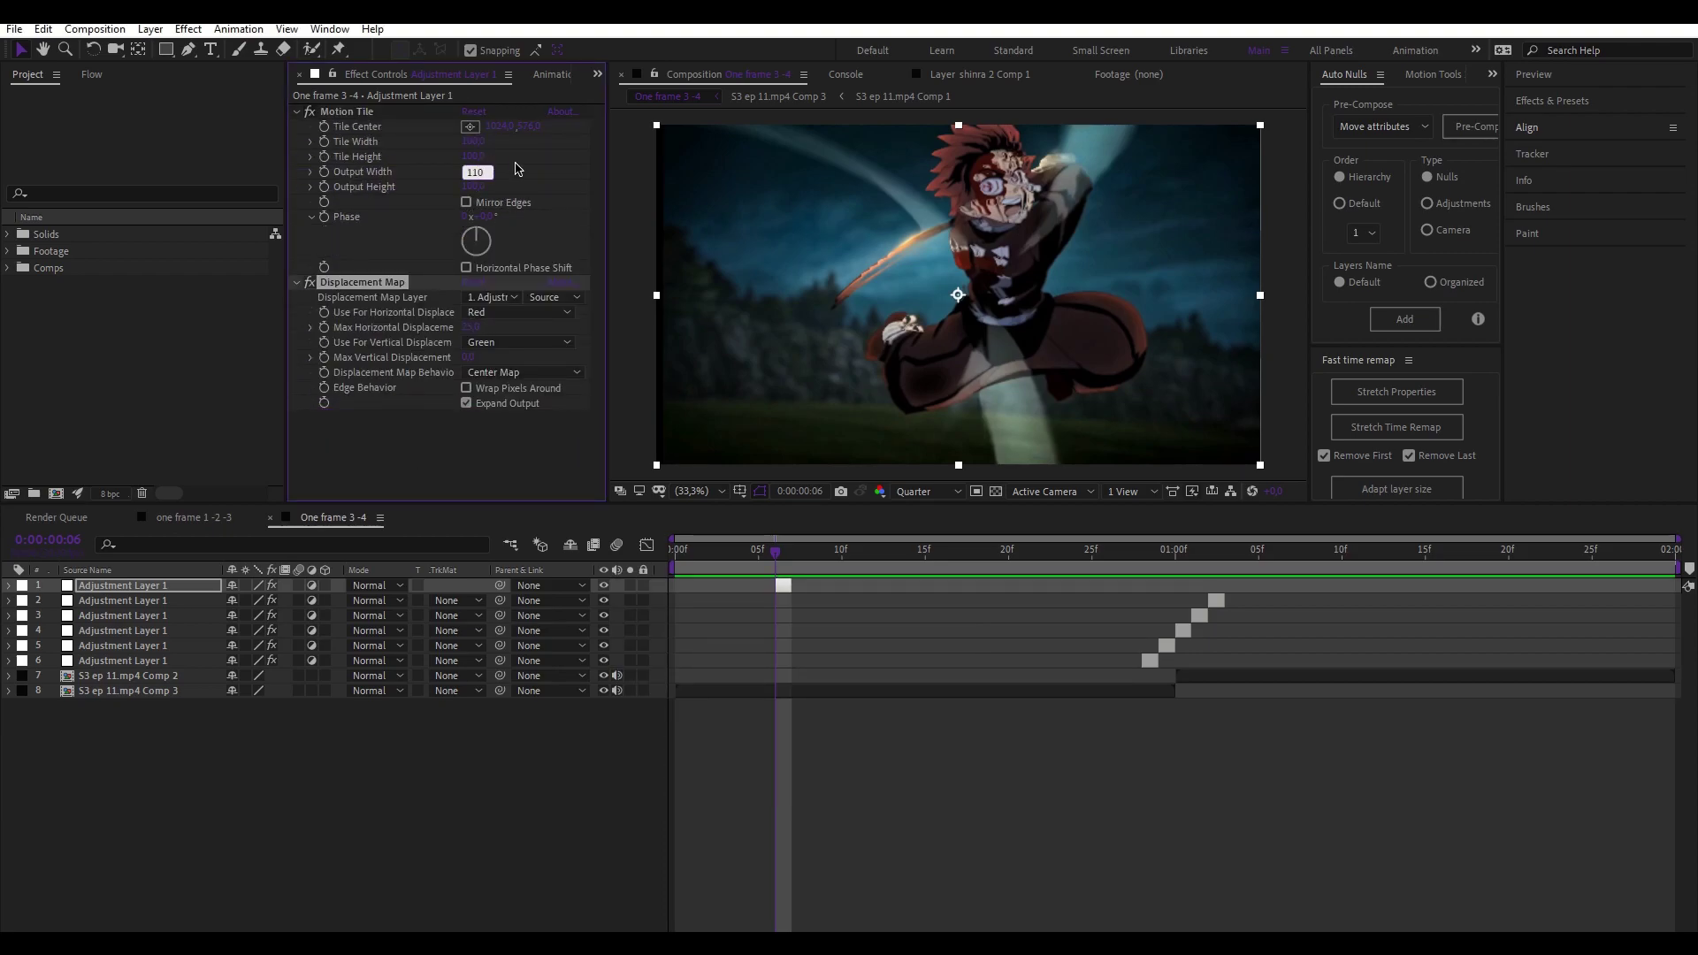
click(476, 187)
click(466, 203)
click(298, 111)
click(297, 126)
drag(785, 584, 847, 596)
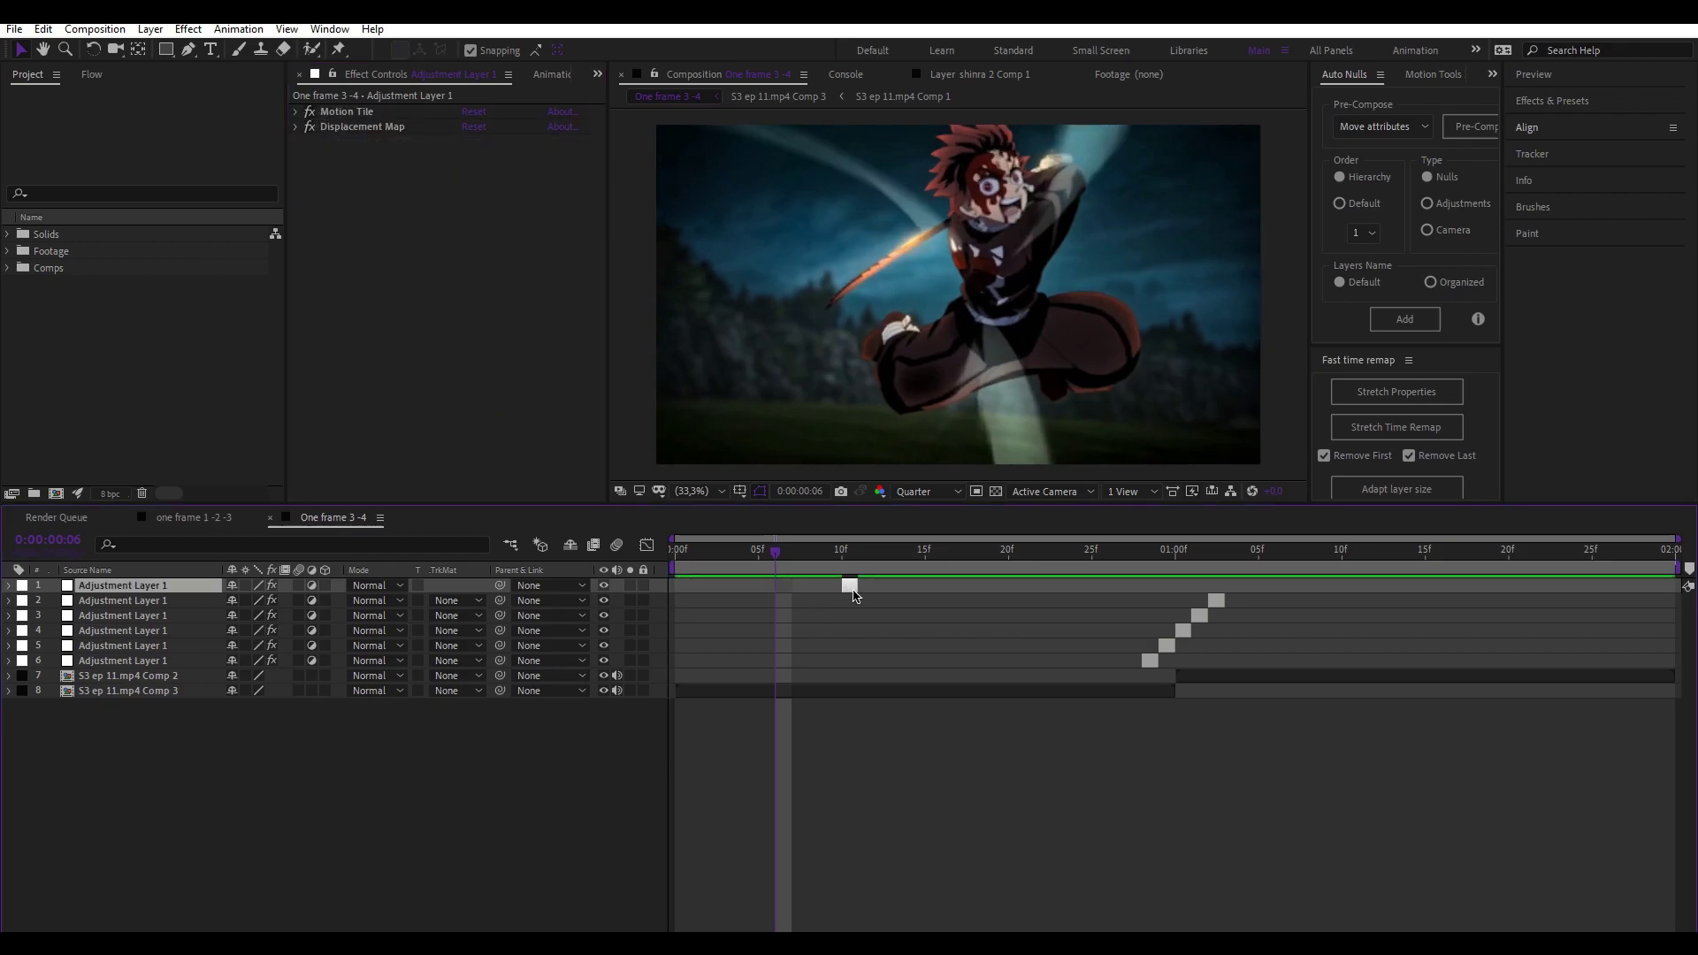
Step: Duplicate the displacement flash to 0:00:01:16, map it from layer 1, and preview from the start
key(ctrl+d)
drag(1433, 586, 1451, 586)
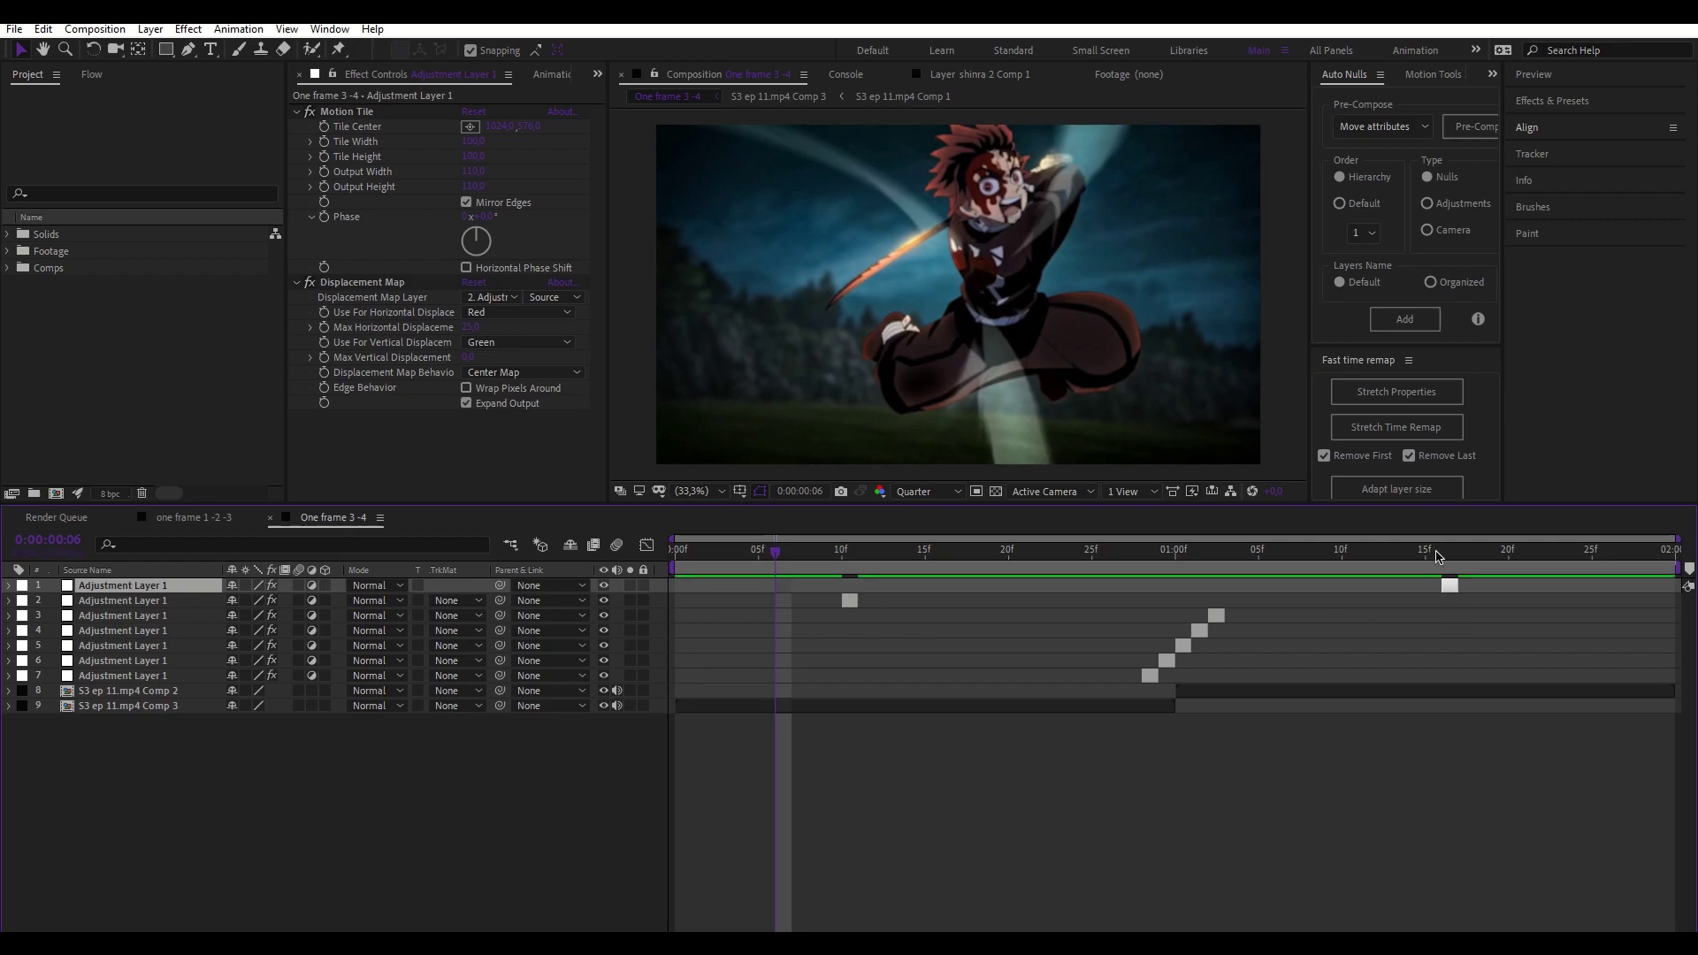
click(1439, 550)
click(492, 297)
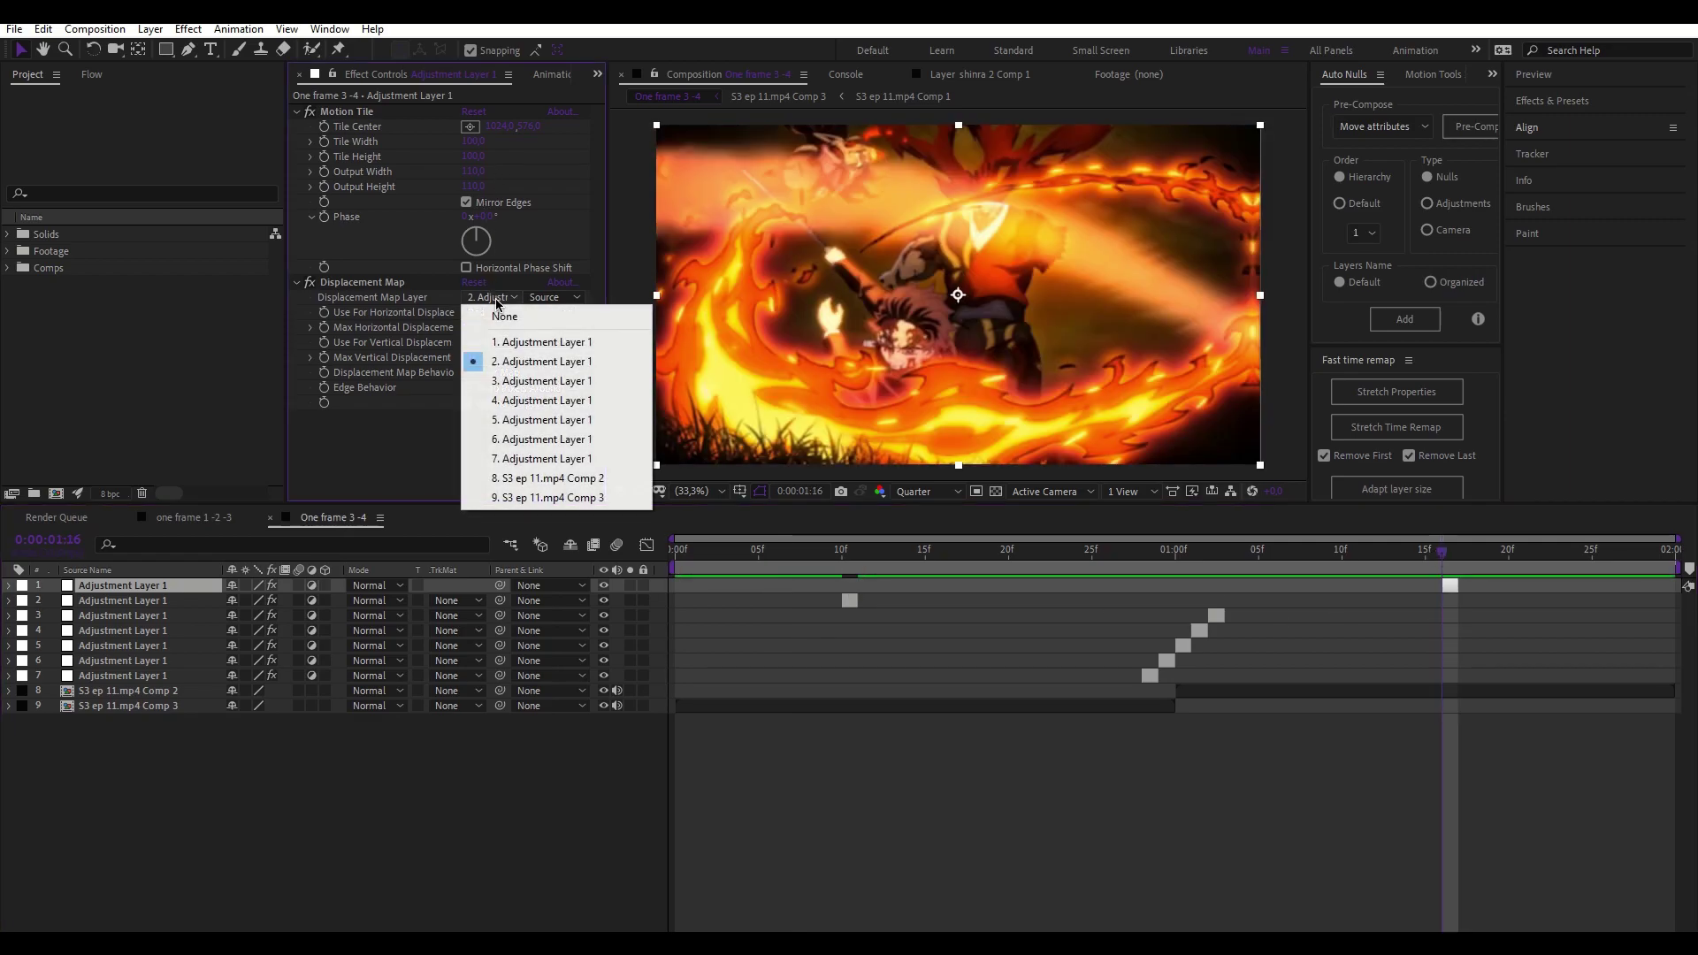
click(537, 343)
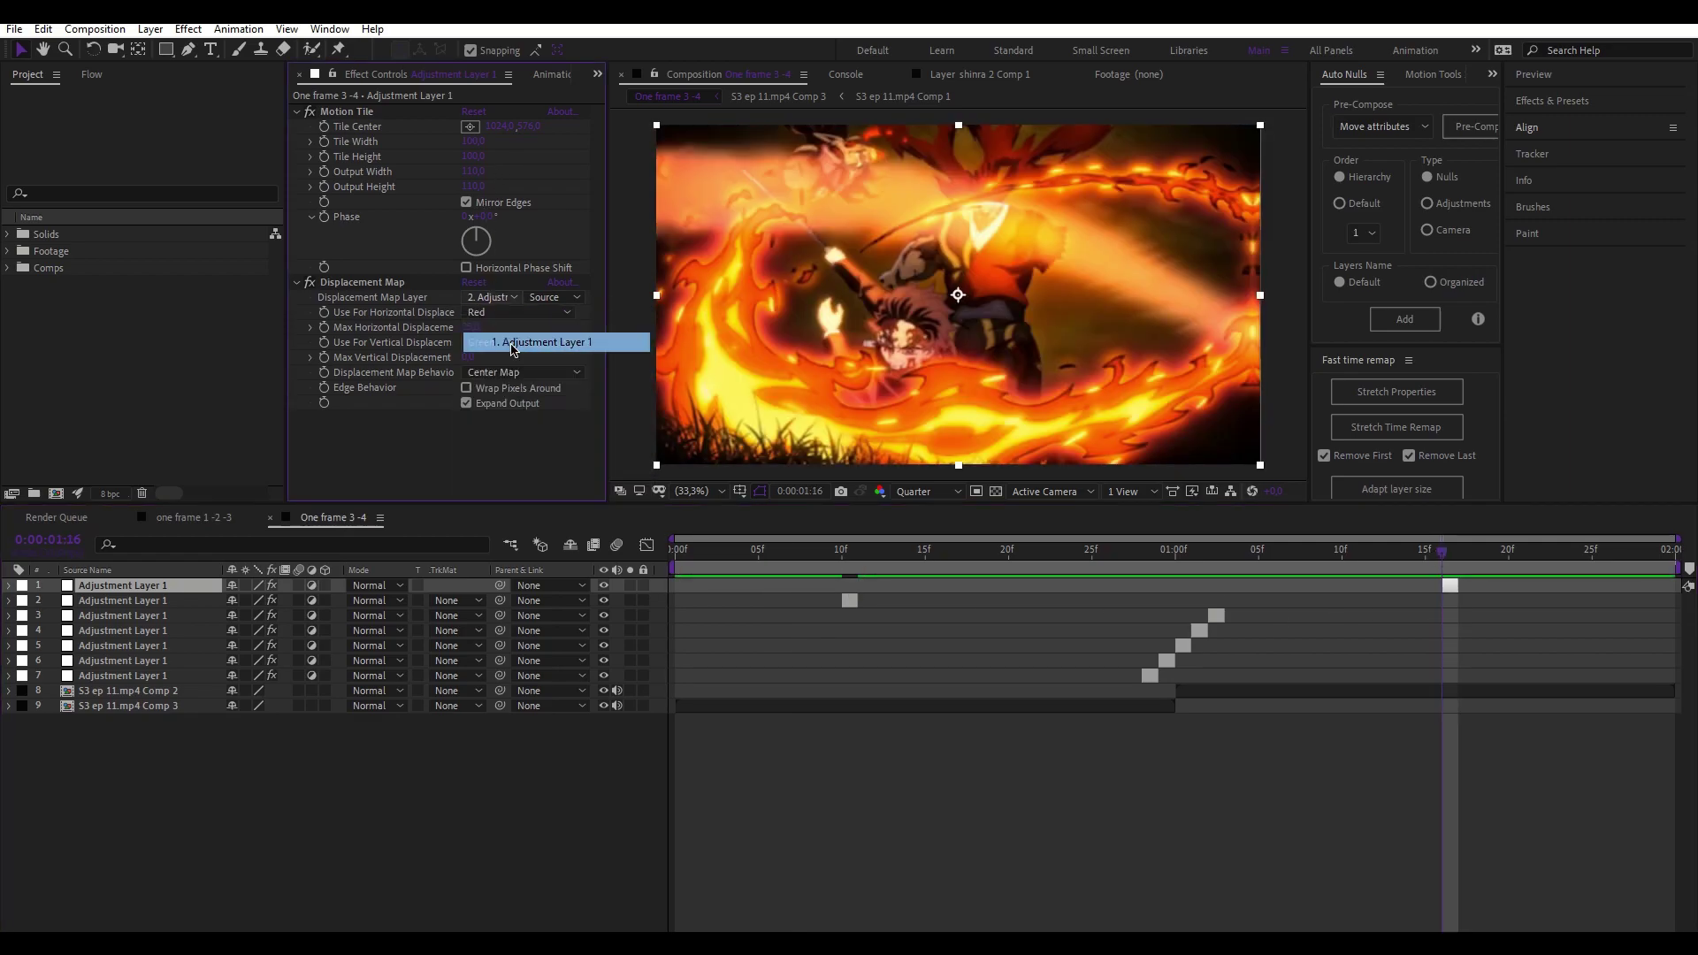
click(1198, 720)
key(space)
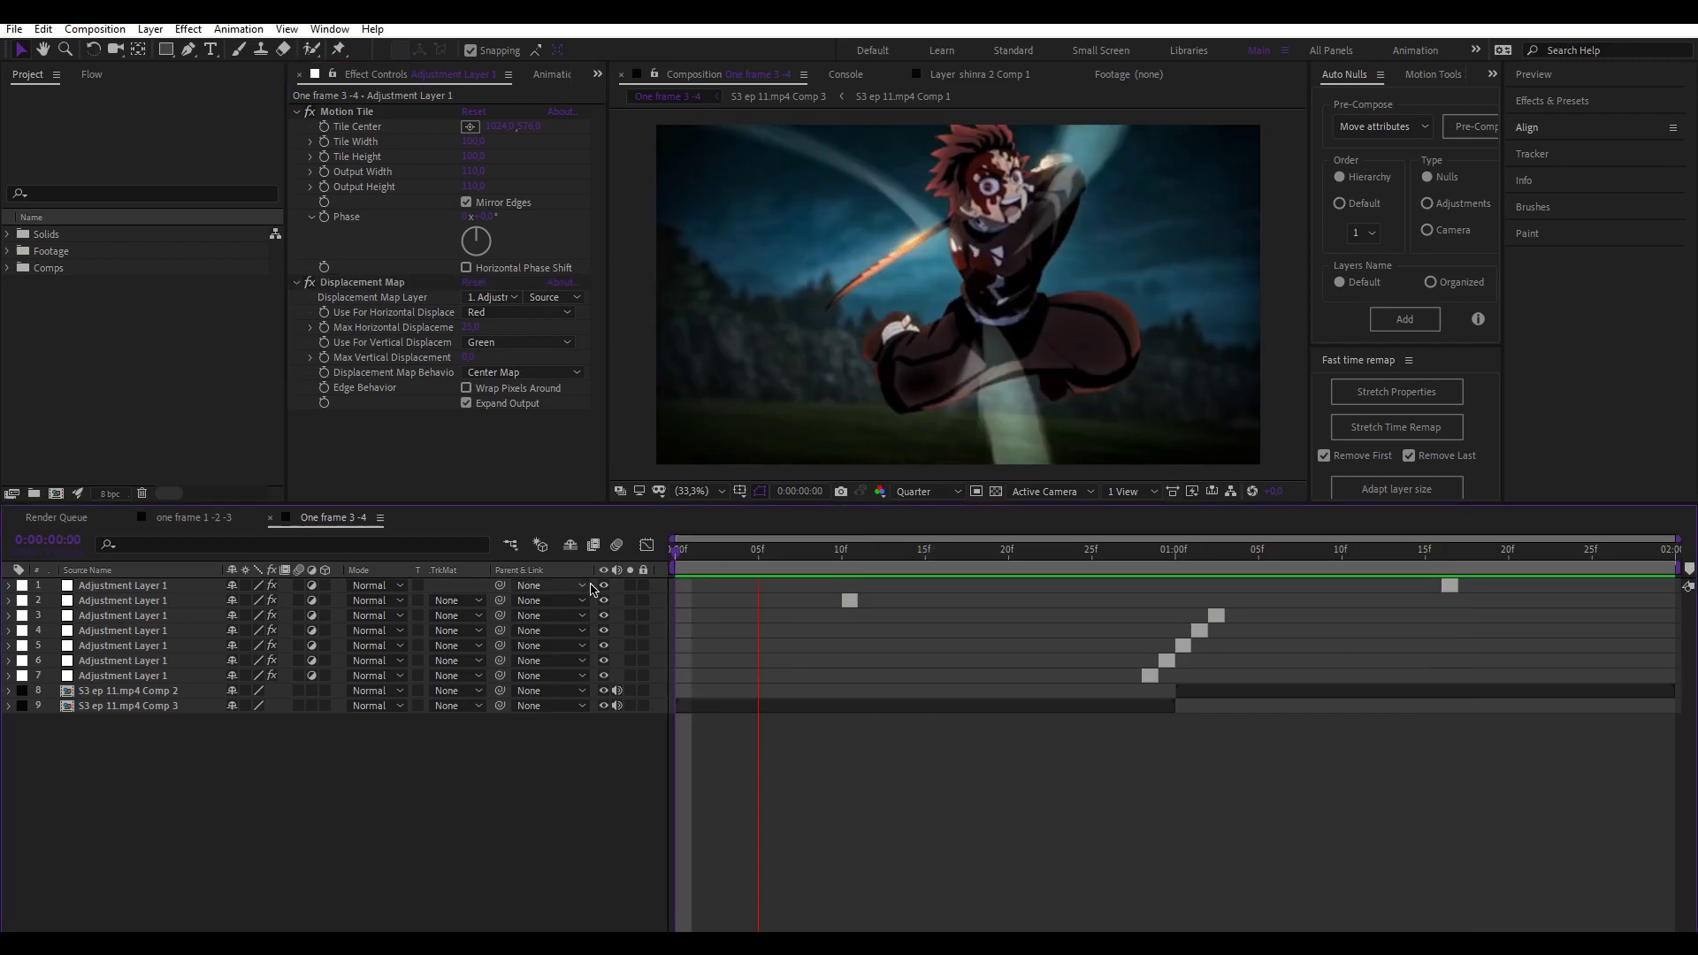